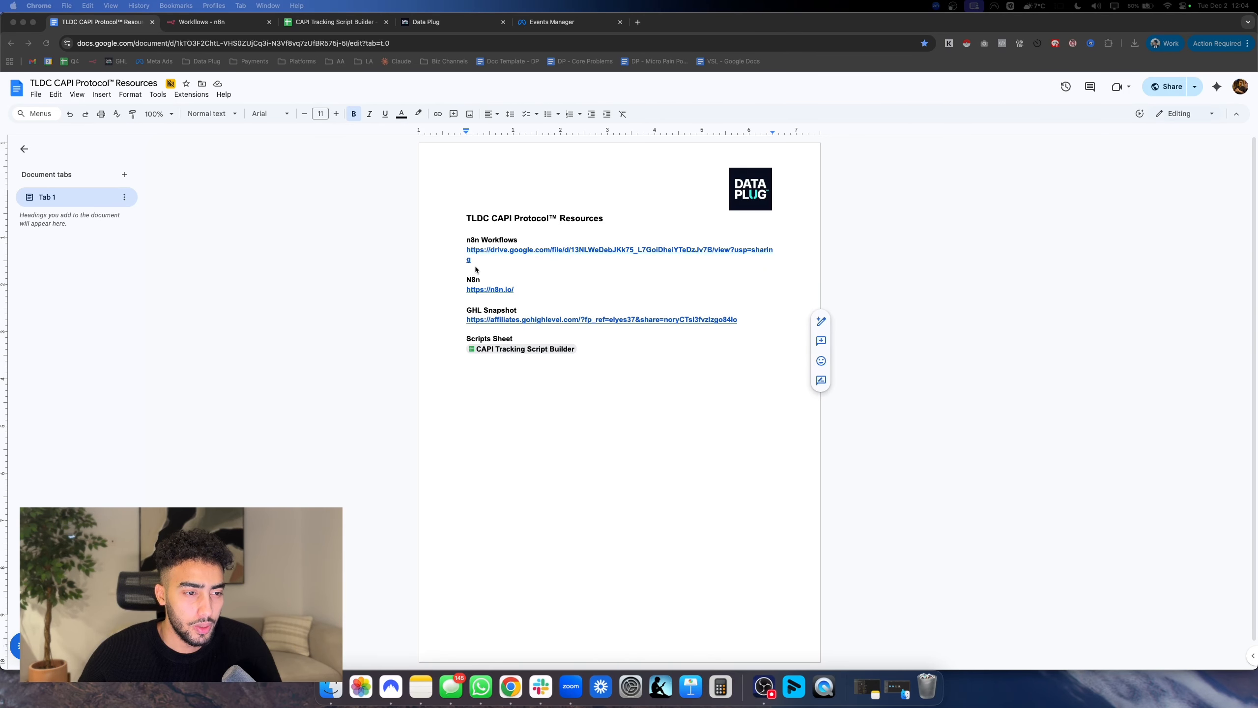
Preview the n8n workflow file linked in the resources doc, then go to the n8n workflows page.
{"action": "left_click", "coordinate": [476, 243]}
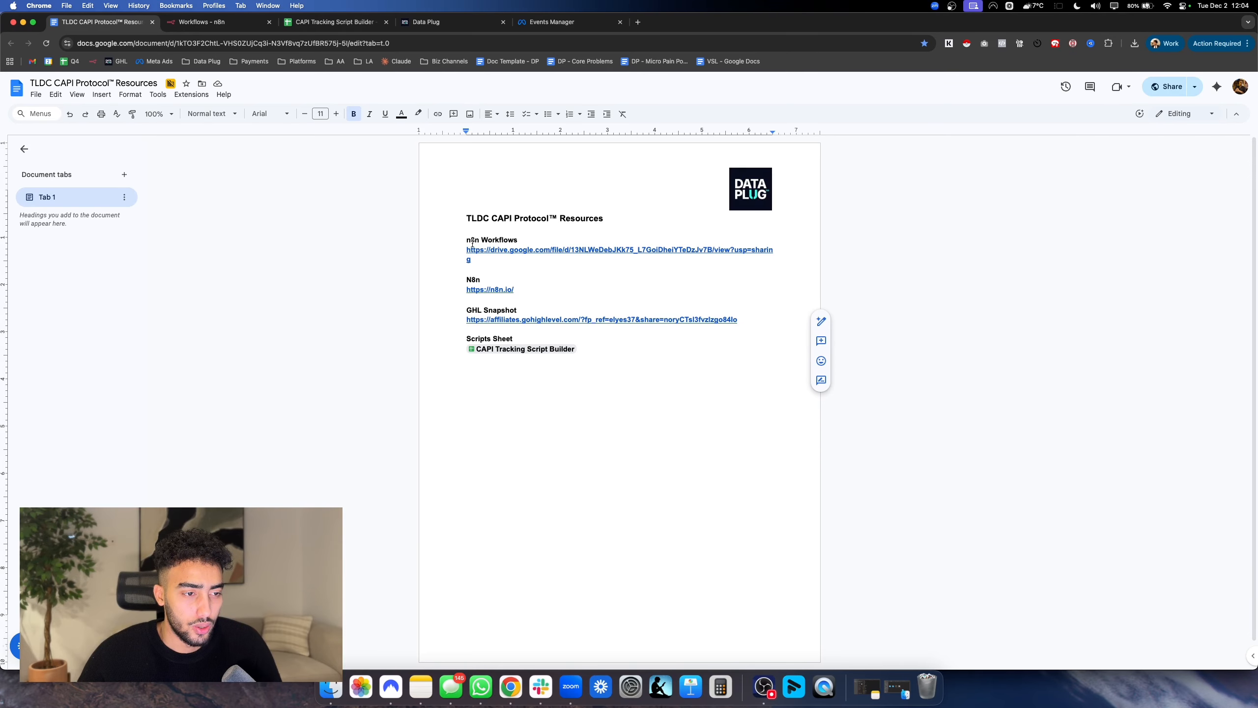
{"action": "left_click", "coordinate": [487, 251]}
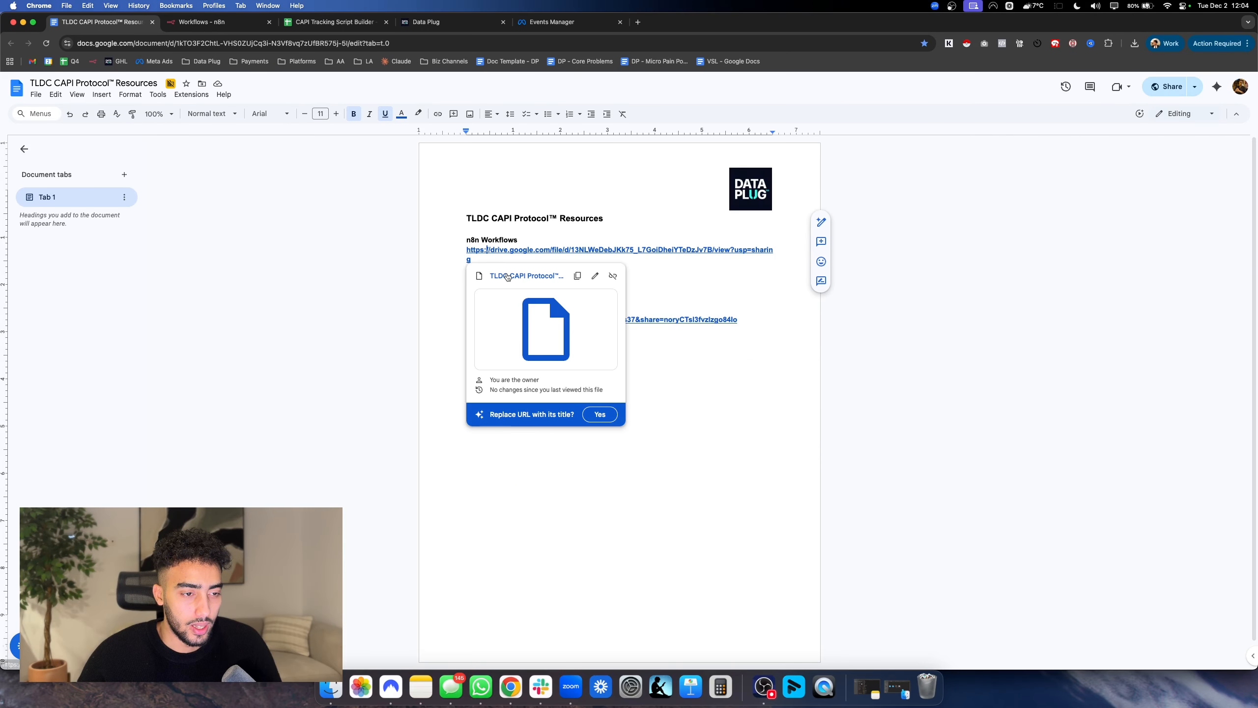
{"action": "left_click", "coordinate": [507, 277]}
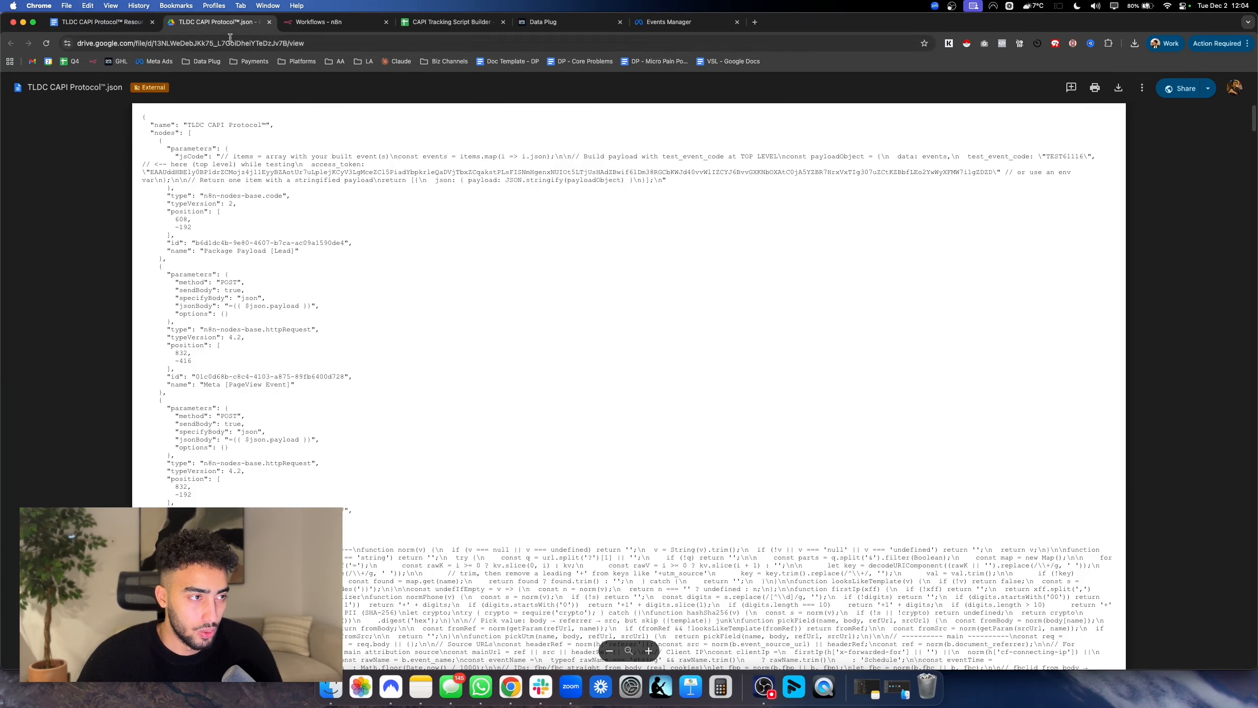
{"action": "left_click", "coordinate": [268, 22]}
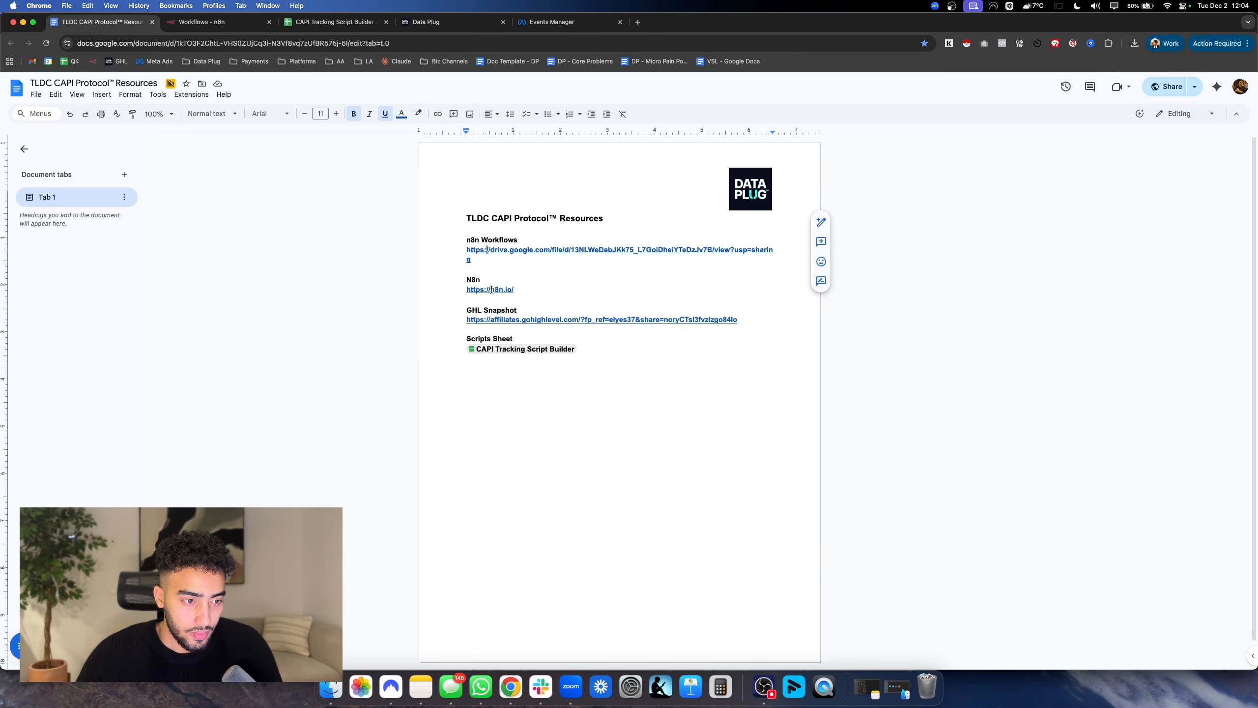
{"action": "left_click", "coordinate": [200, 24]}
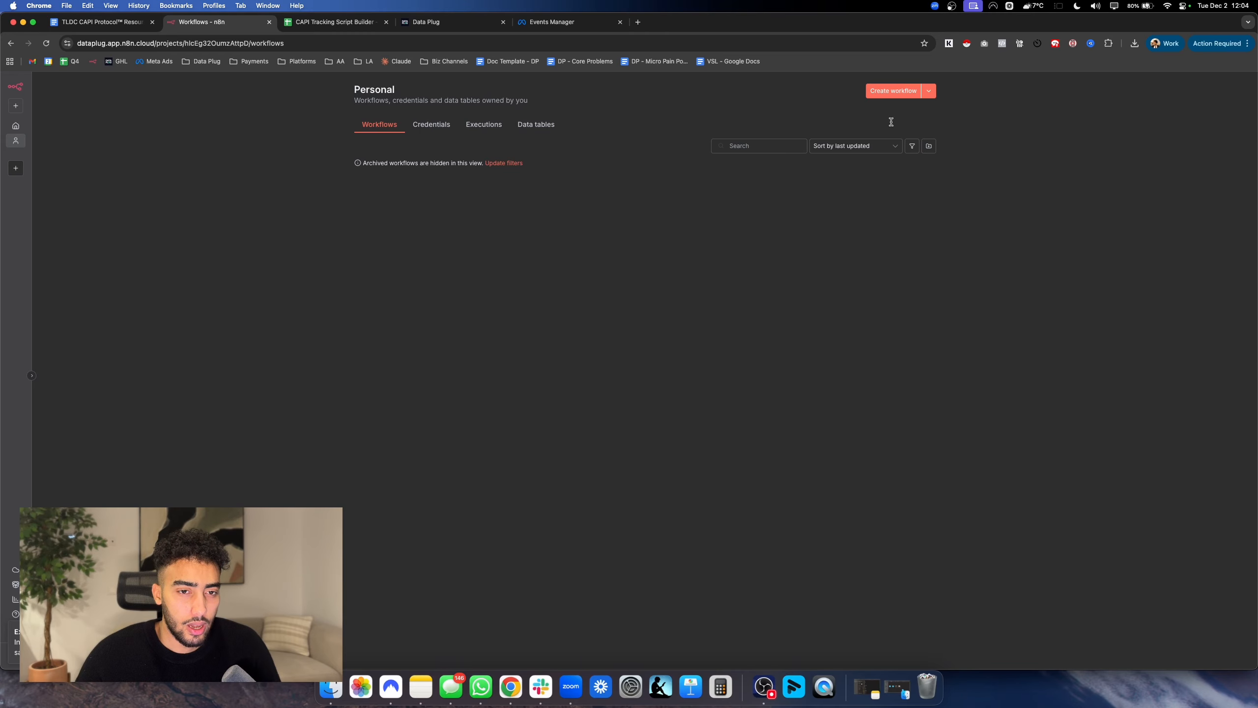
Create a new n8n workflow and import the TLDC CAPI Protocol™ JSON file into it.
{"action": "left_click", "coordinate": [901, 95]}
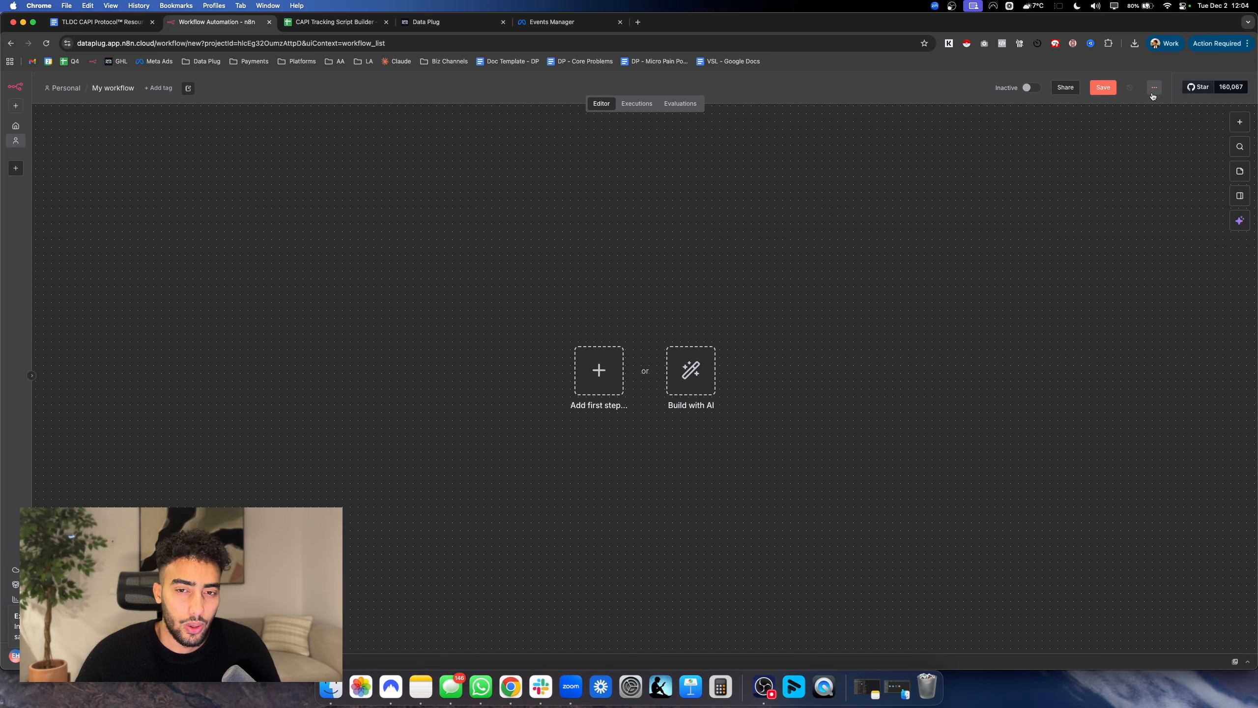
{"action": "left_click", "coordinate": [1155, 91]}
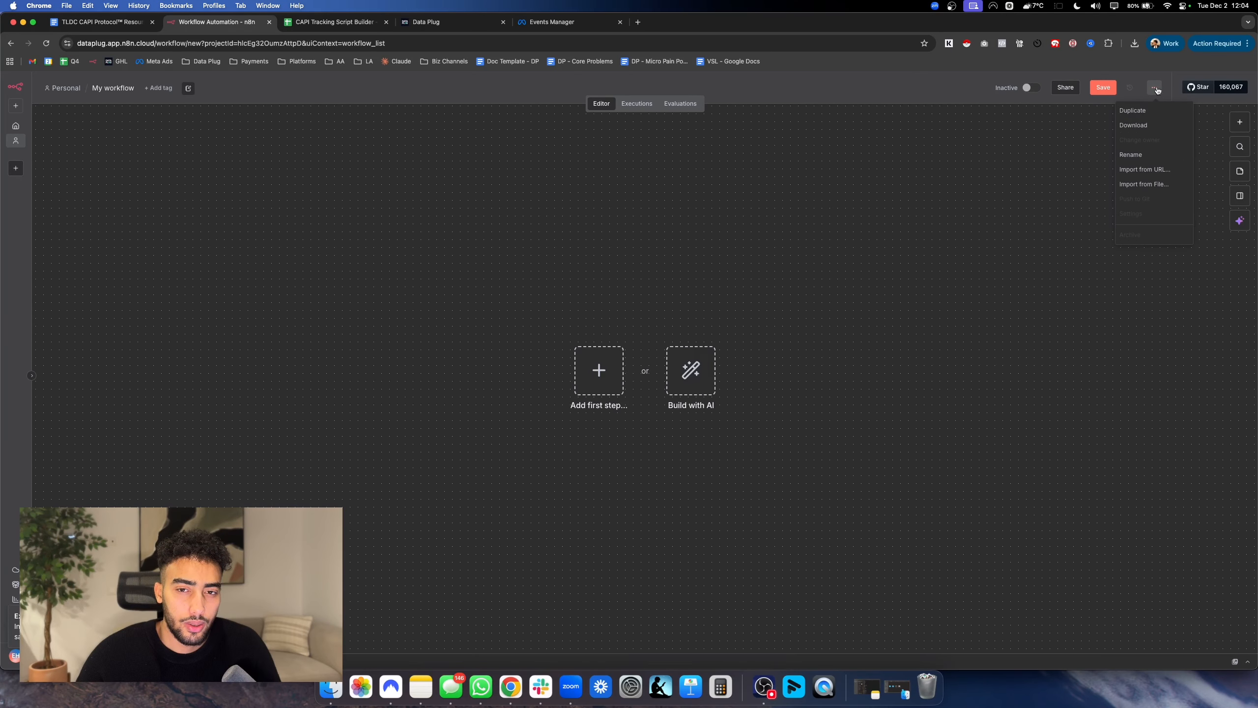
{"action": "left_click", "coordinate": [1149, 185]}
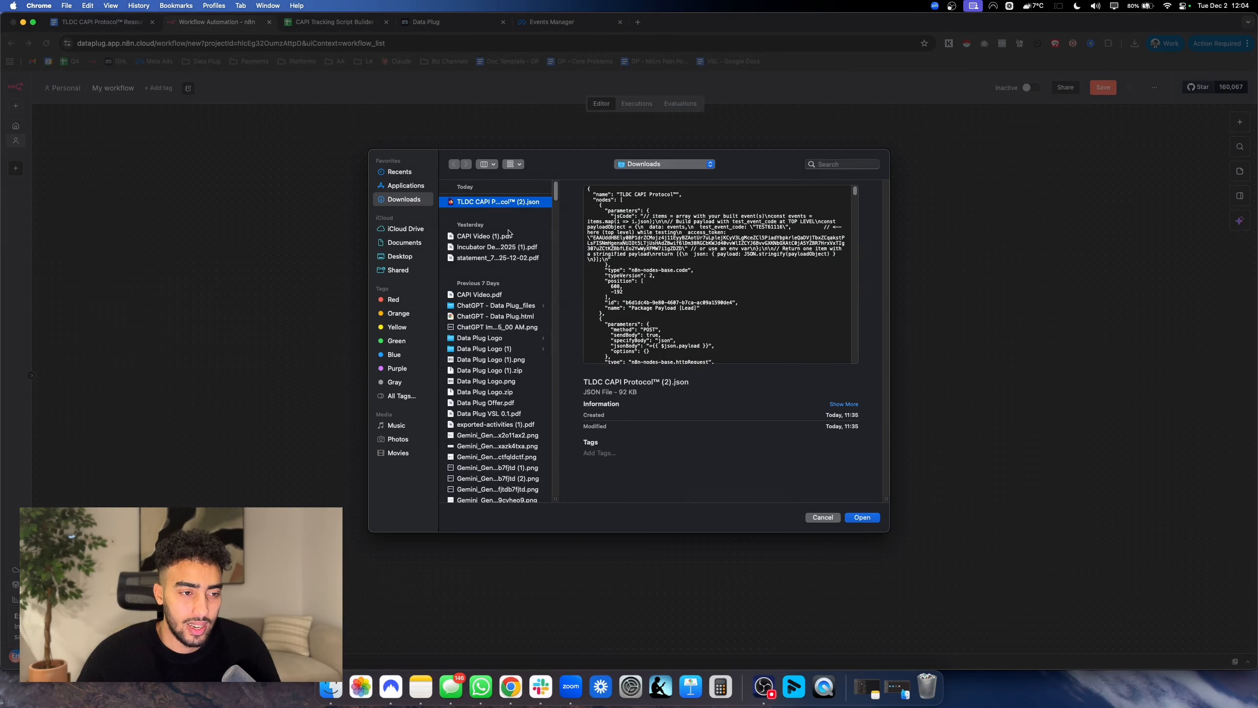
{"action": "left_click", "coordinate": [862, 518]}
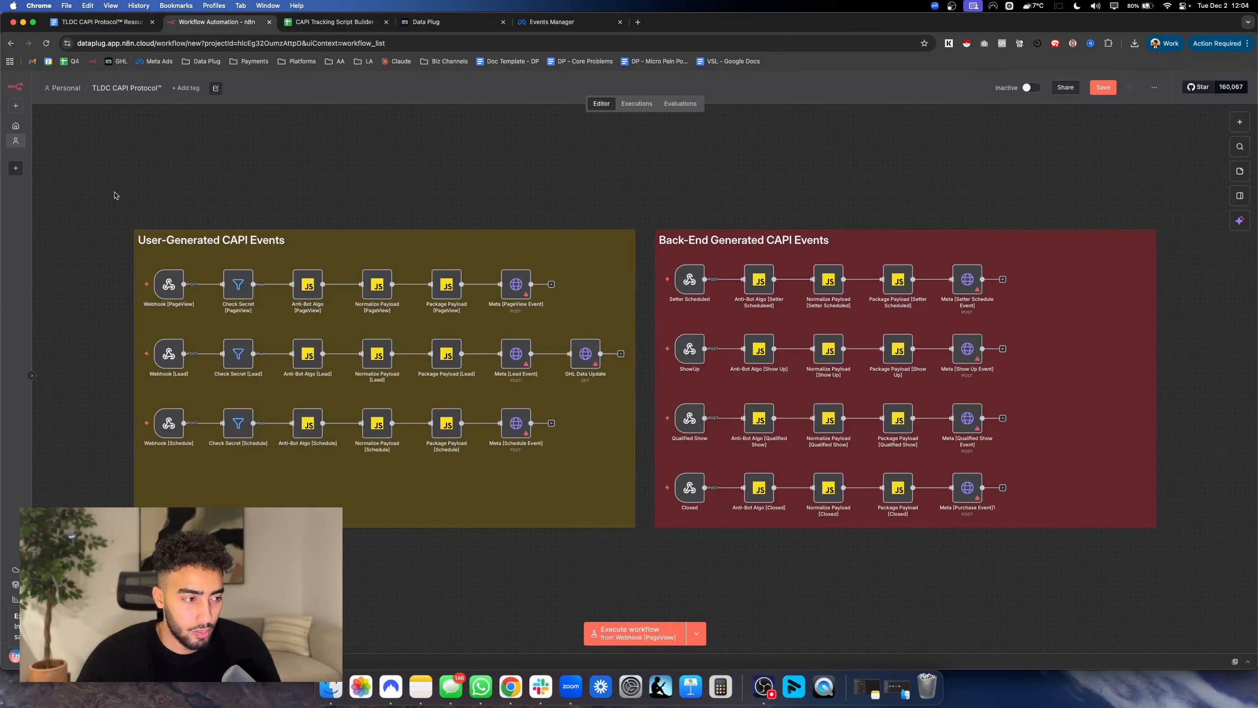
{"action": "left_click_drag", "start_coordinate": [115, 195], "coordinate": [1118, 573]}
{"action": "left_click", "coordinate": [1008, 573]}
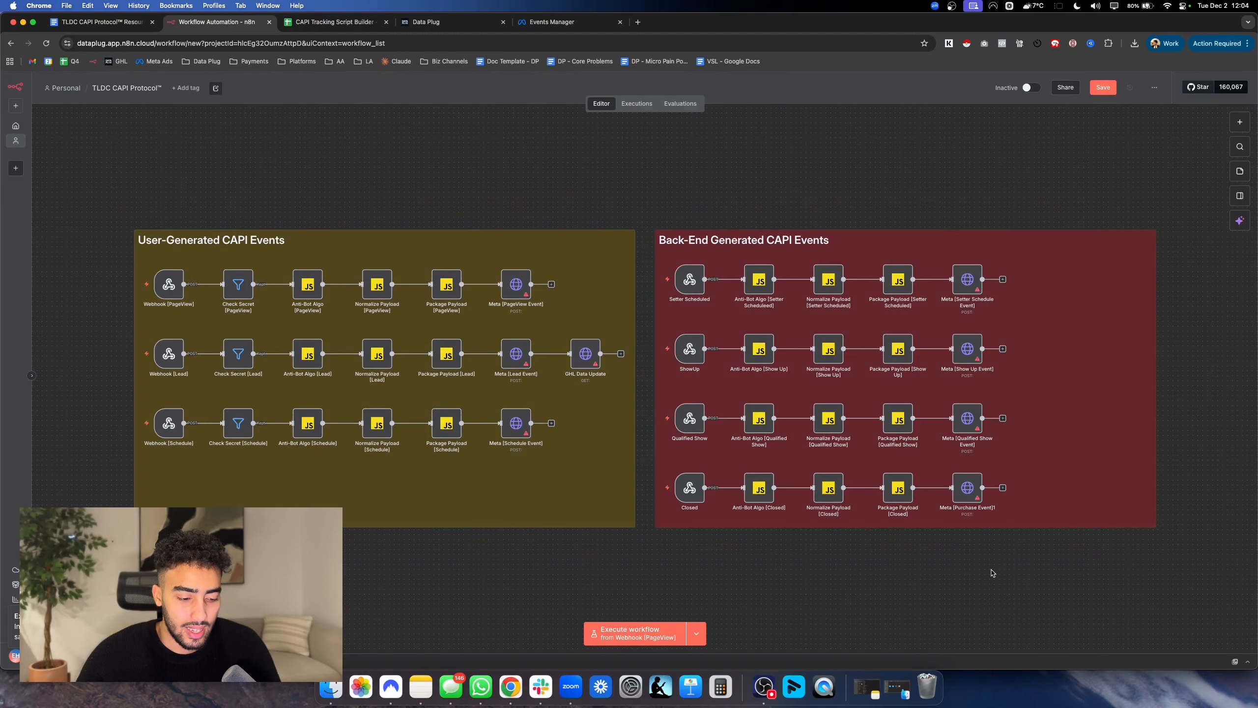
{"action": "left_click", "coordinate": [110, 23]}
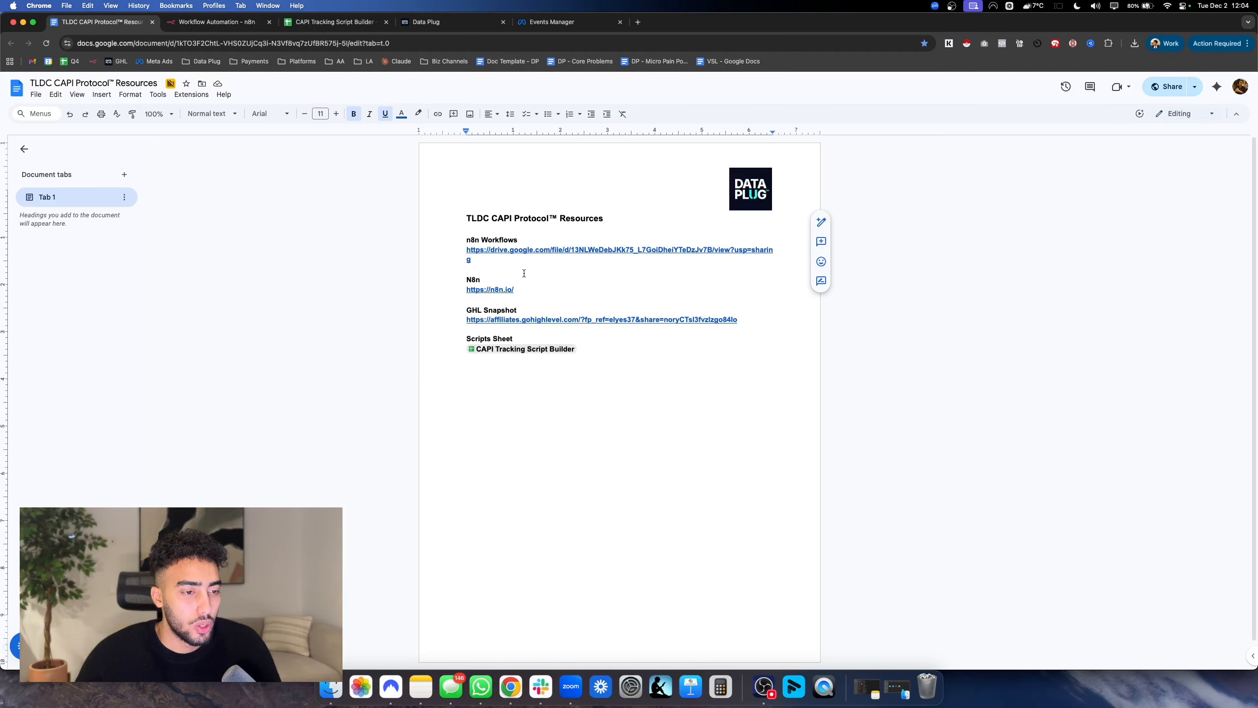
Preview the GHL Snapshot link, then collapse the HighLevel dashboard's welcome onboarding popup.
{"action": "left_click", "coordinate": [518, 320]}
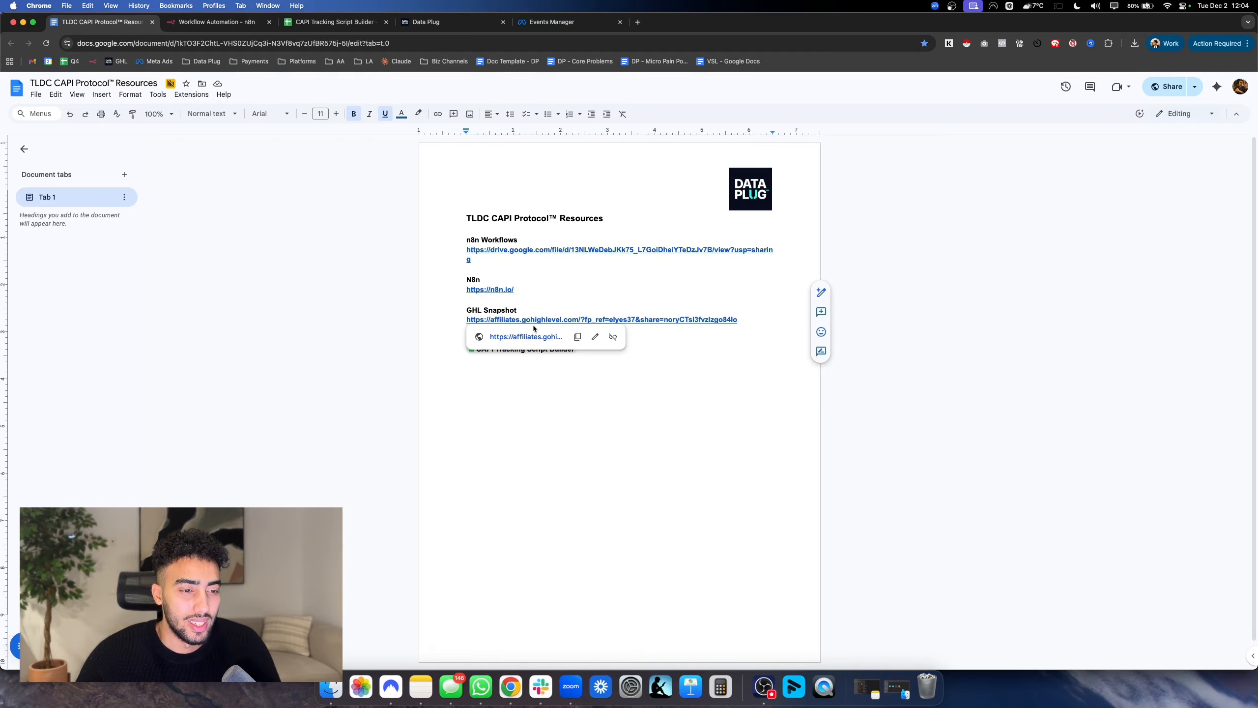
{"action": "left_click", "coordinate": [572, 297]}
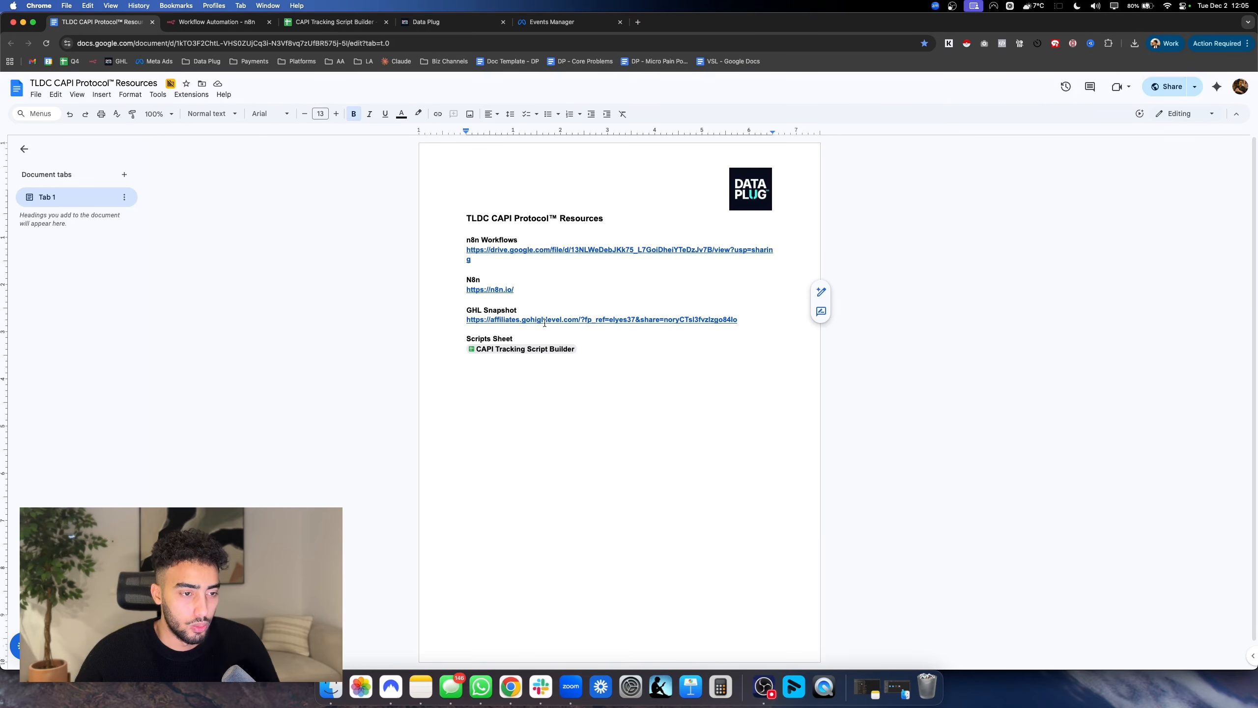
{"action": "left_click", "coordinate": [483, 22]}
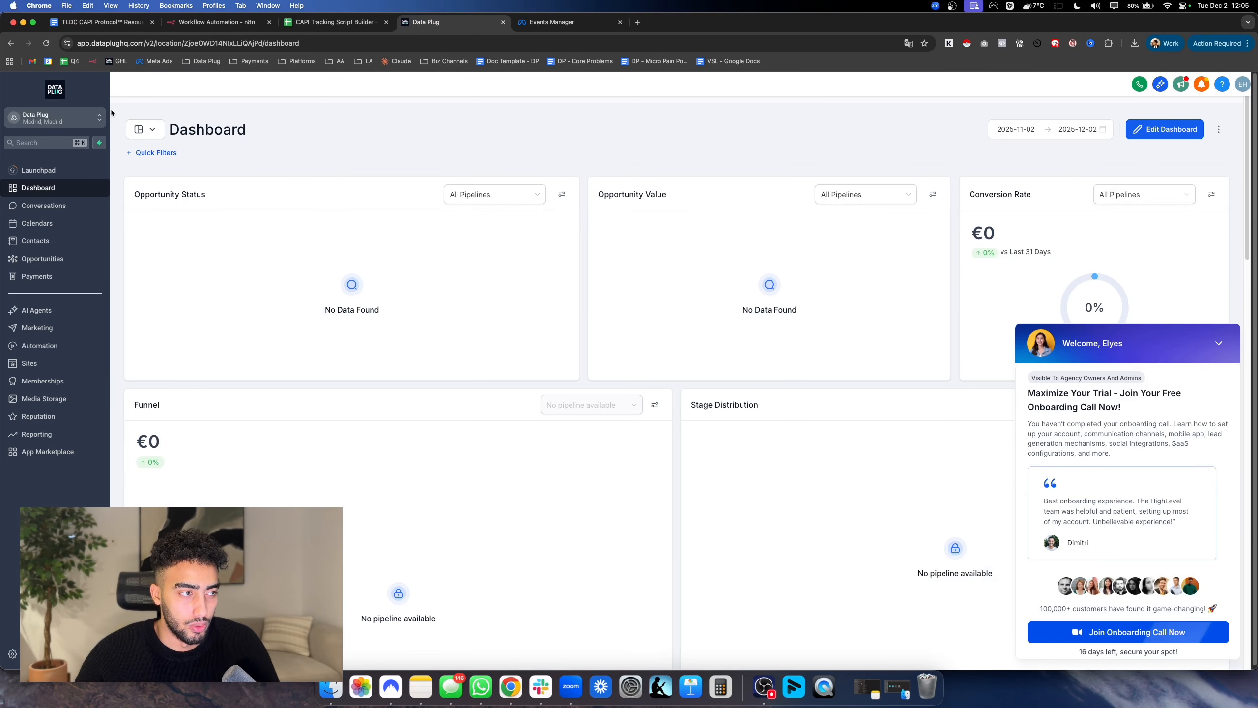
{"action": "left_click", "coordinate": [1221, 343]}
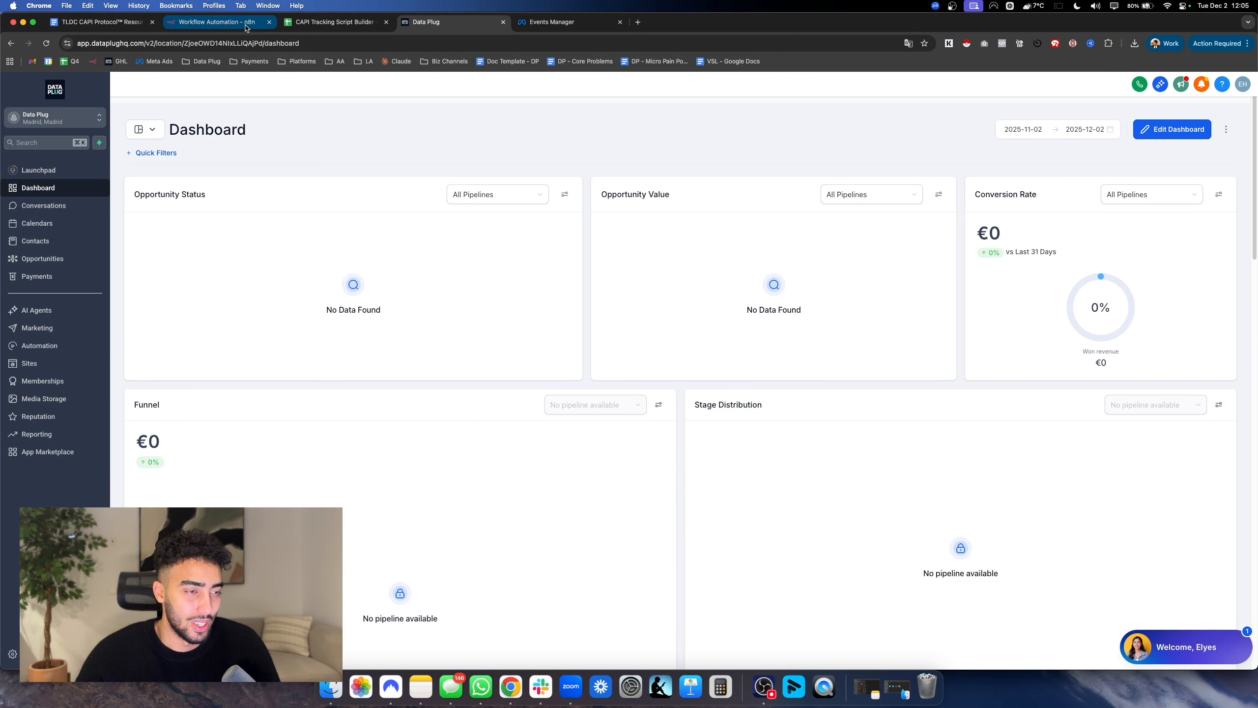
{"action": "left_click", "coordinate": [99, 22]}
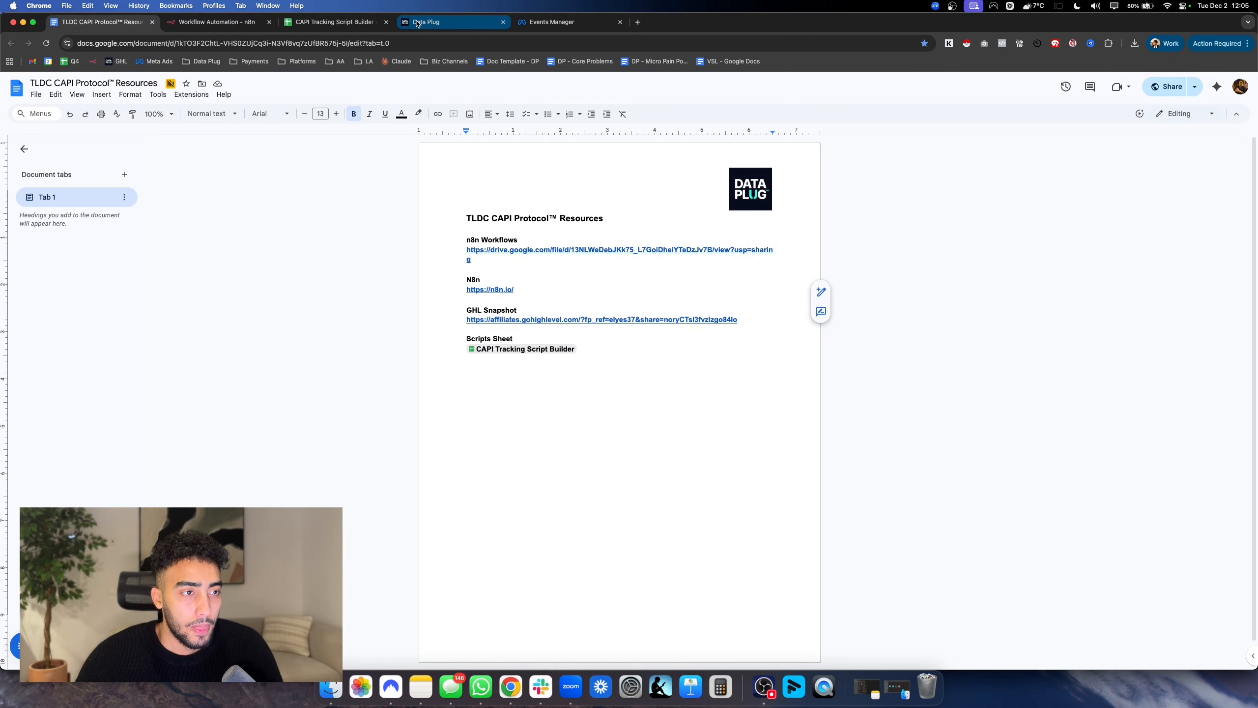
Open the TEST CAPI TEST dataset's Settings in Events Manager, then show the CAPI Tracking Script Builder sheet.
{"action": "left_click", "coordinate": [539, 22]}
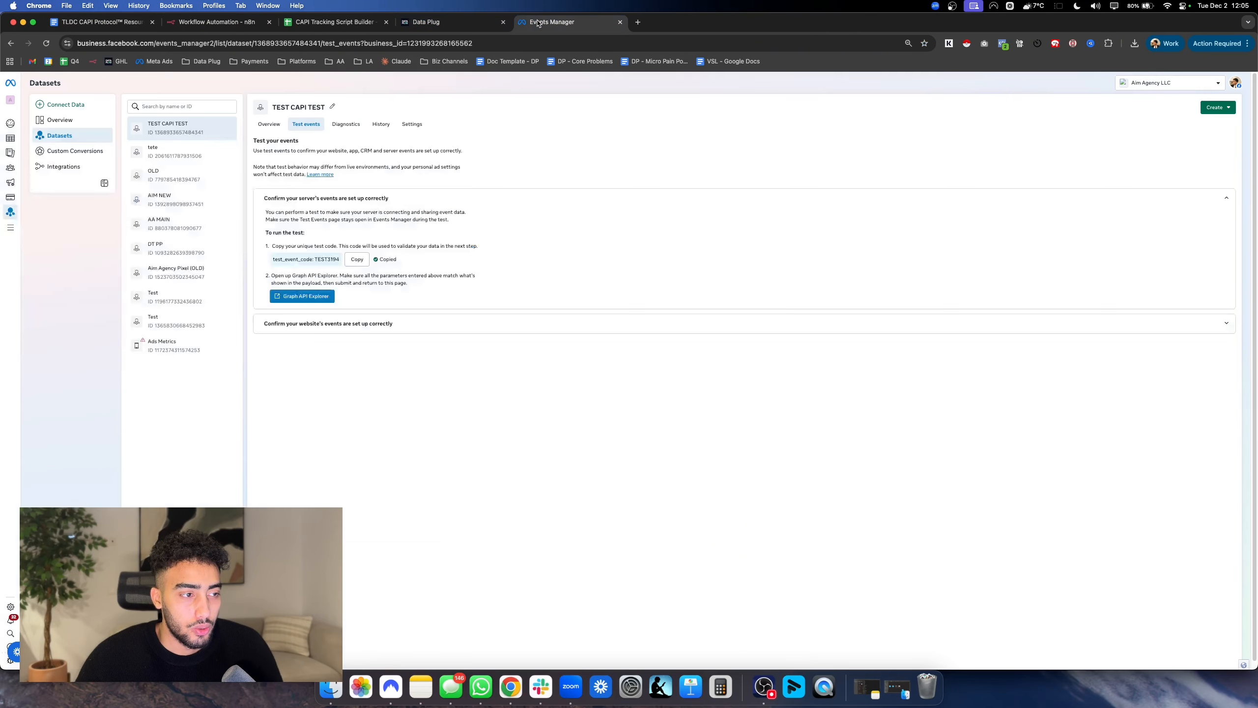
{"action": "left_click", "coordinate": [199, 134]}
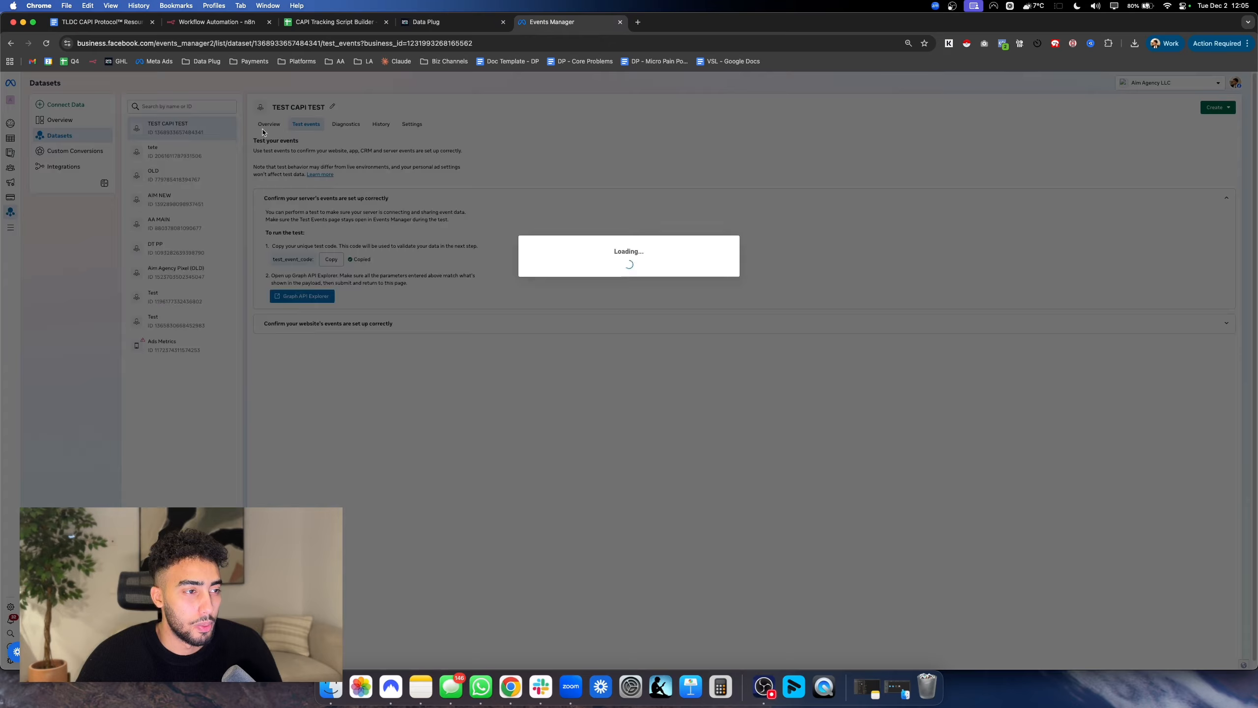
{"action": "left_click", "coordinate": [280, 126]}
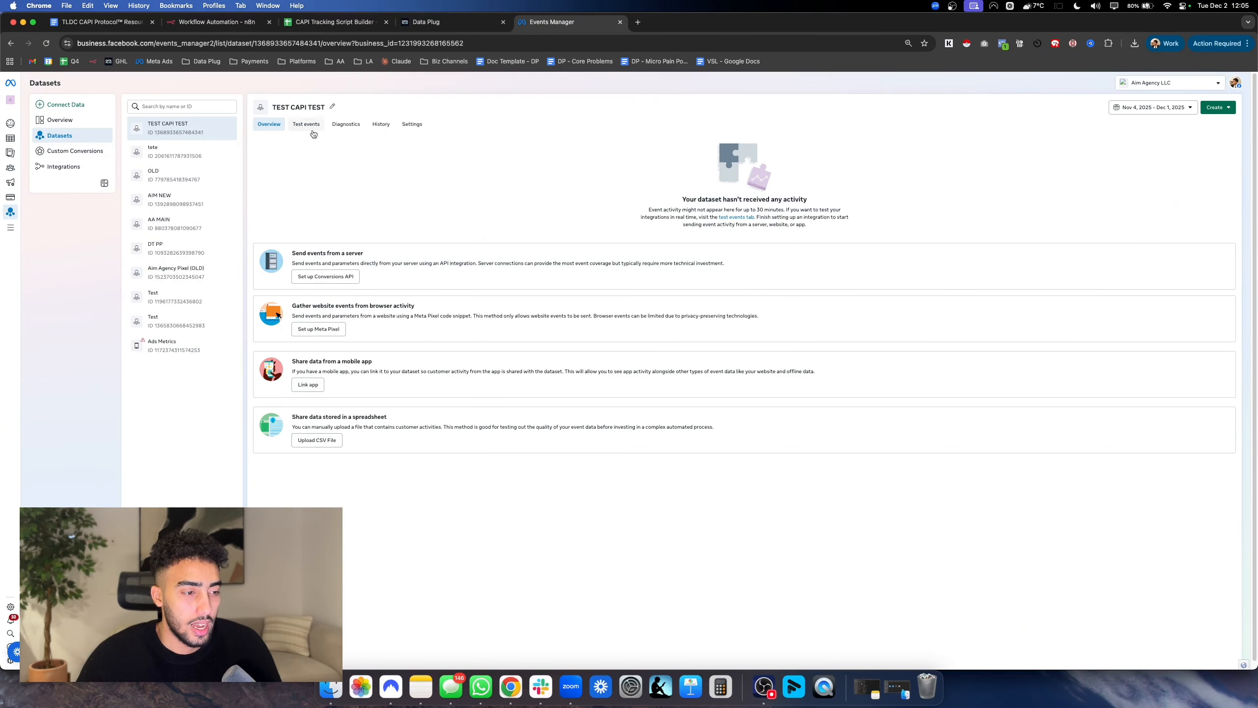
{"action": "left_click", "coordinate": [412, 124]}
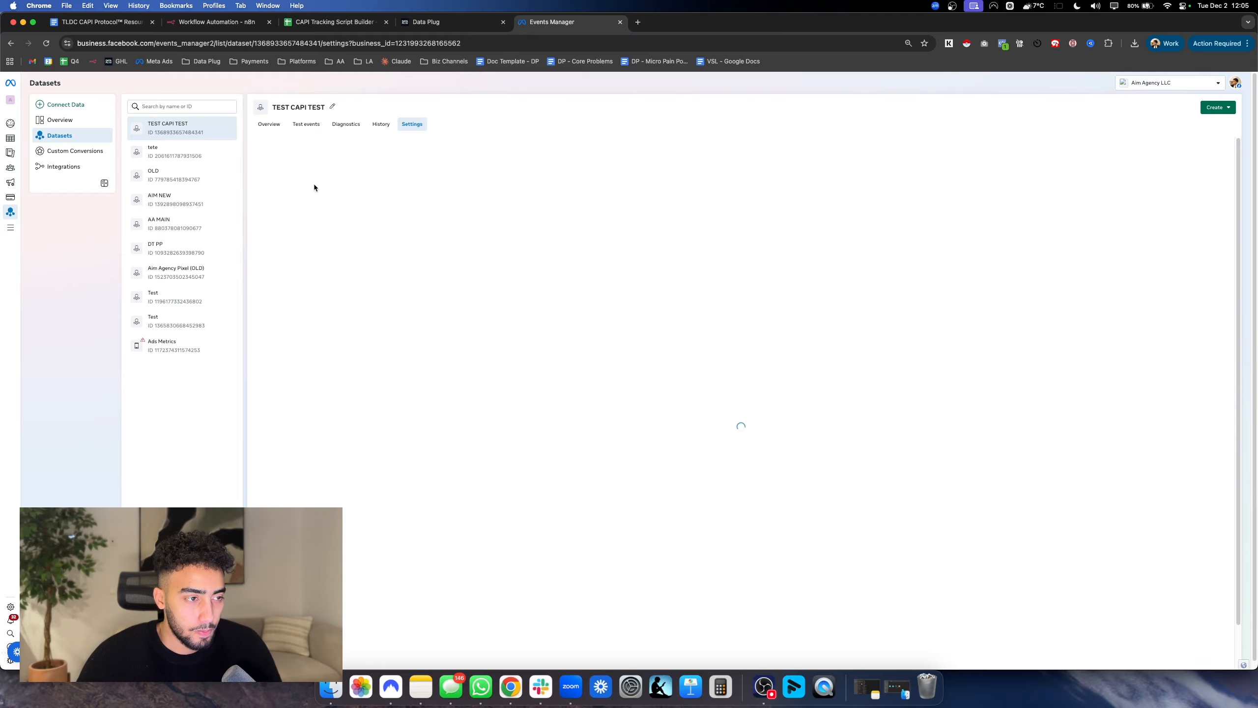
{"action": "left_click", "coordinate": [335, 24]}
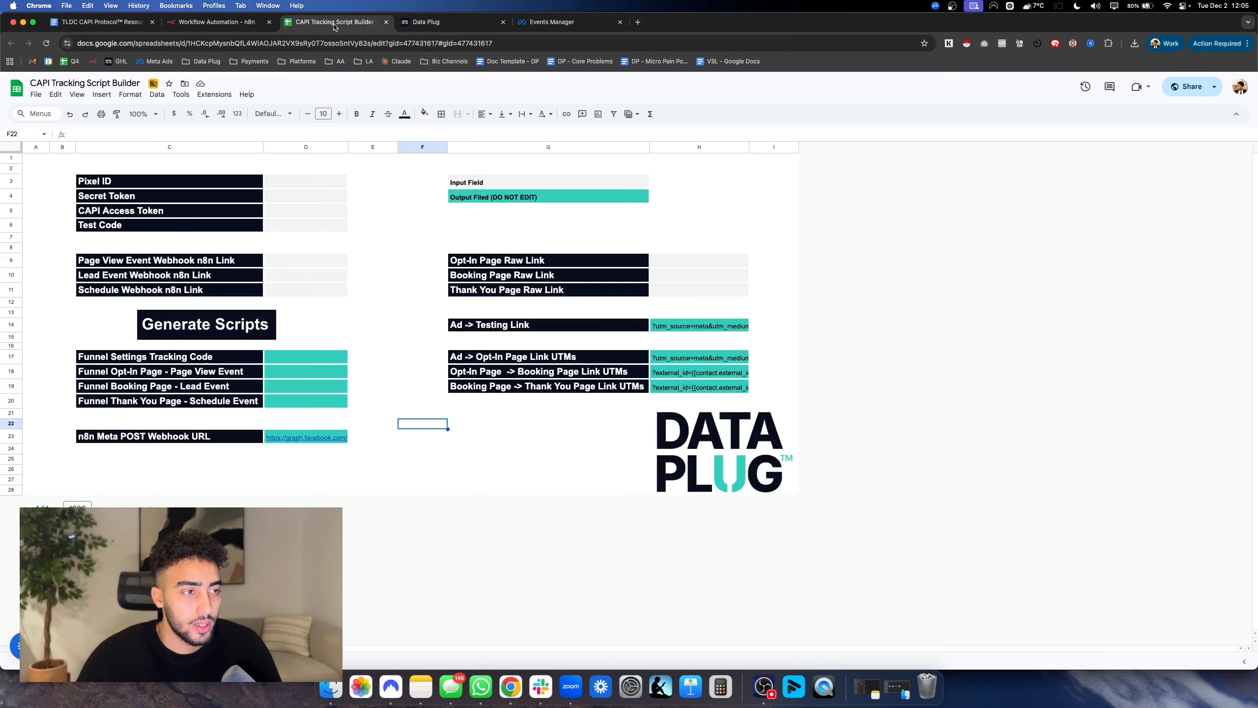
{"action": "left_click", "coordinate": [99, 21]}
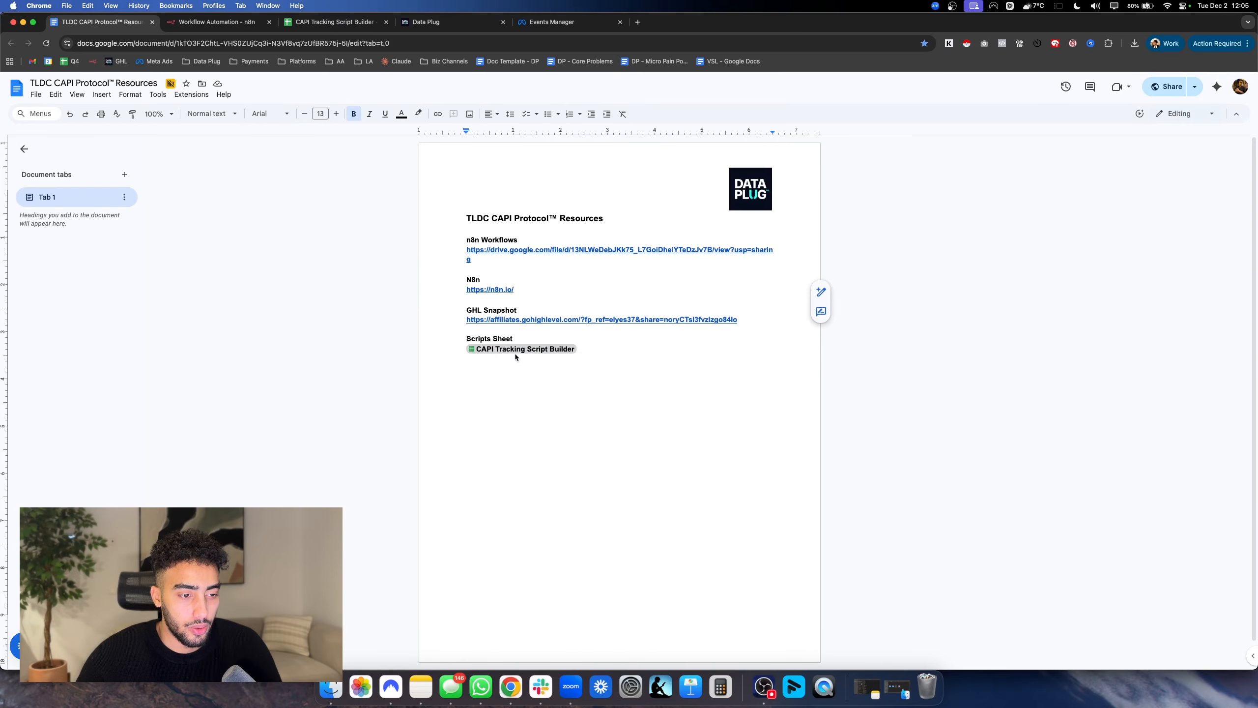
{"action": "left_click", "coordinate": [338, 23]}
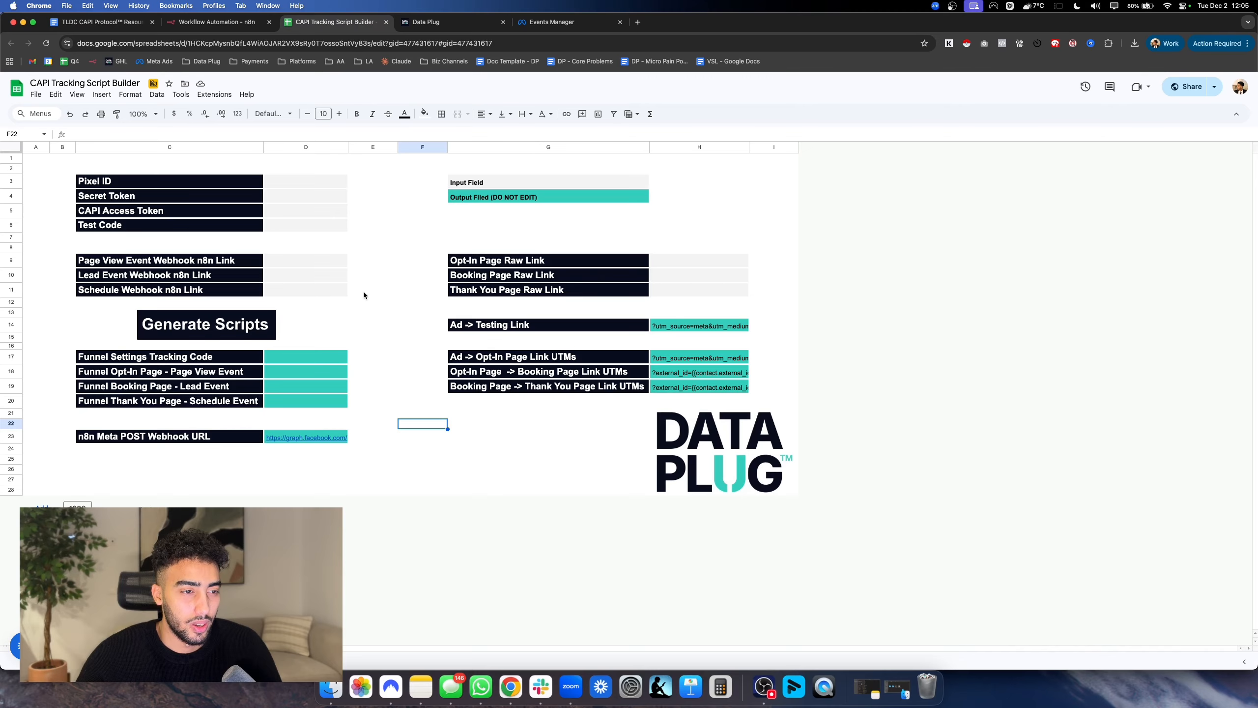
{"action": "double_click", "coordinate": [304, 182]}
{"action": "key", "text": "super+v"}
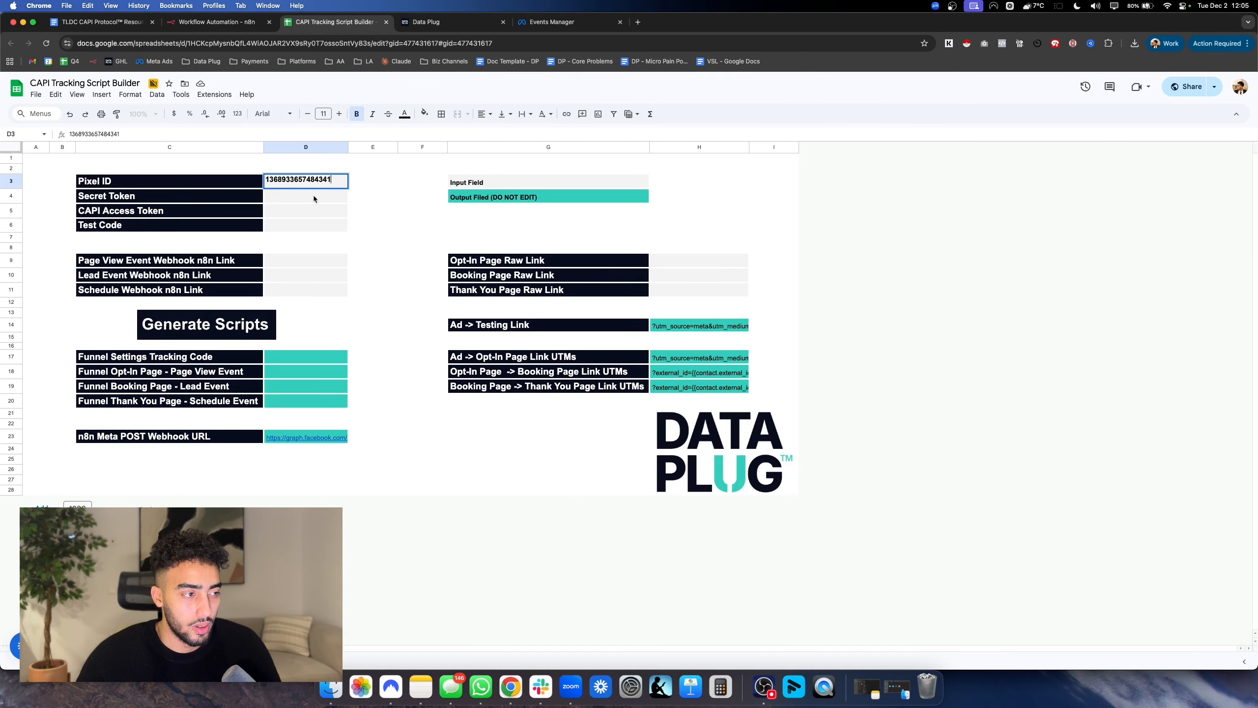
{"action": "left_click", "coordinate": [314, 198]}
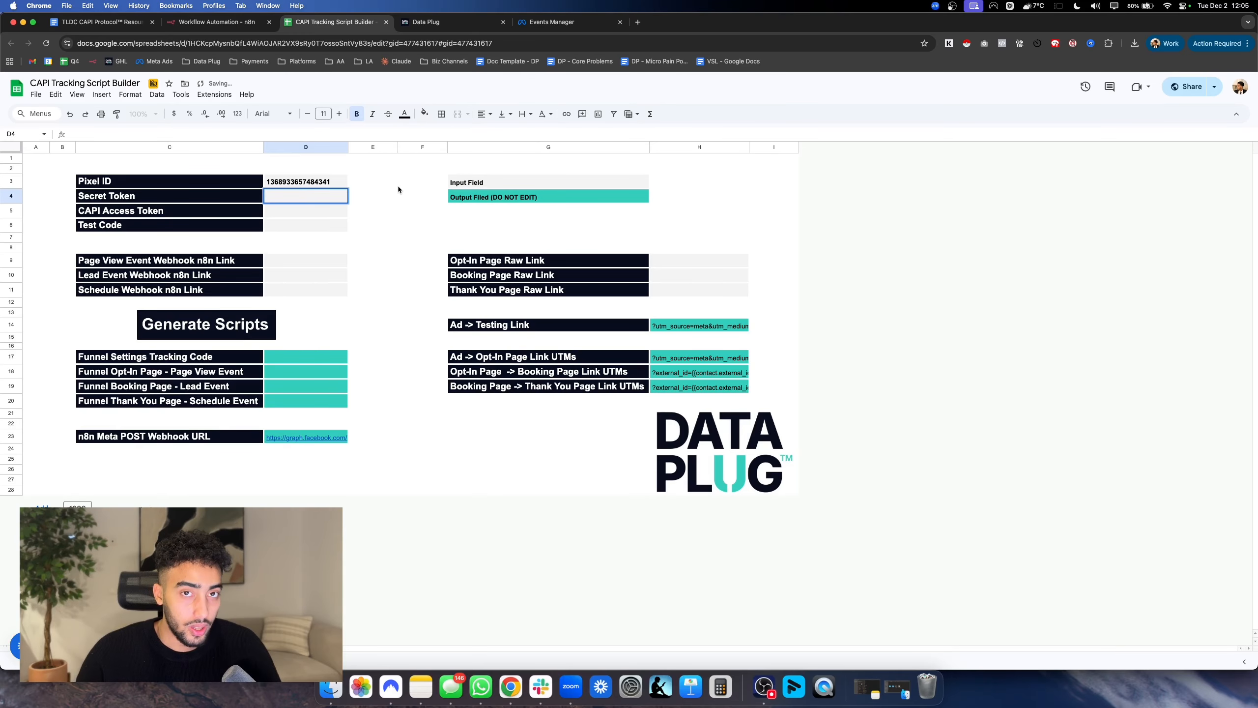
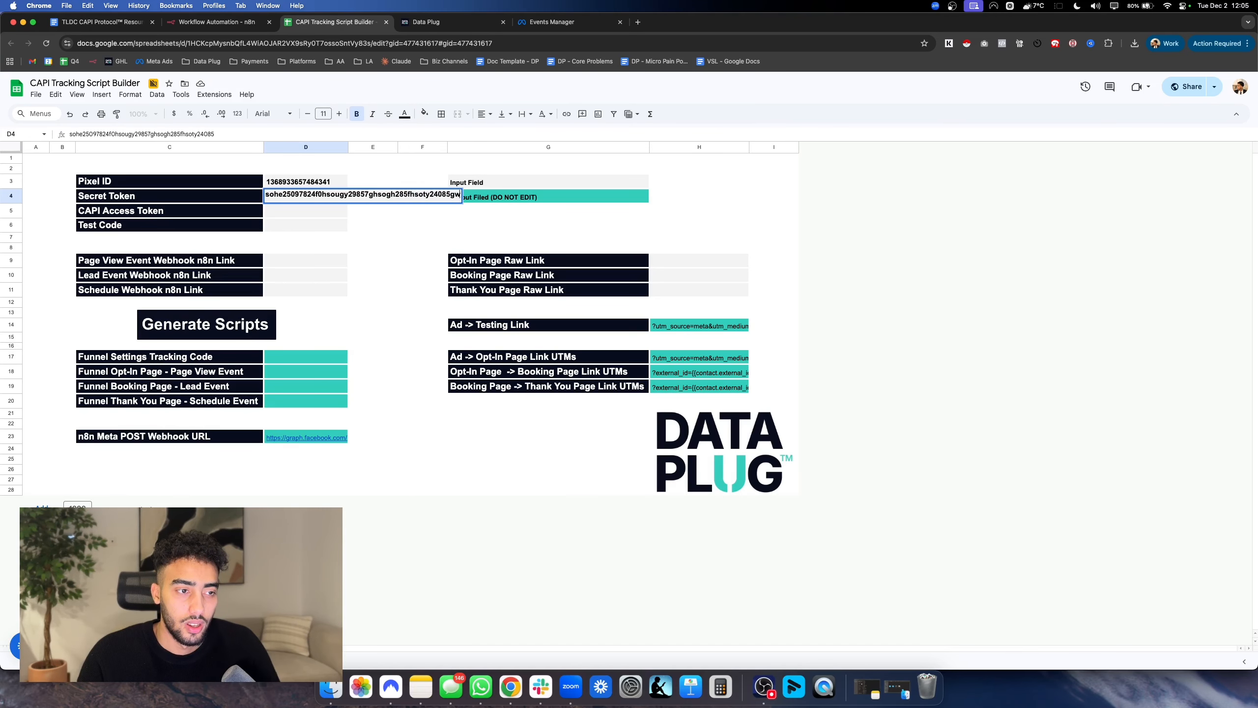
{"action": "key", "text": "Return"}
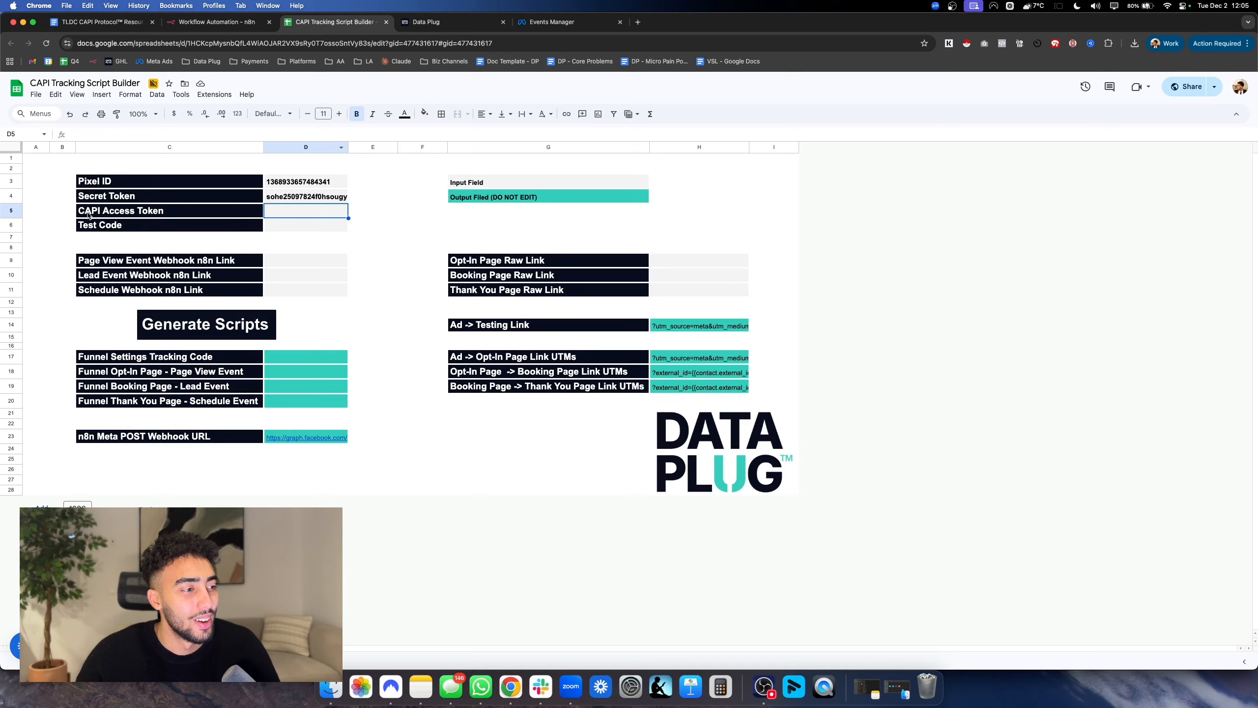
Copy the dataset ID into D5, then clear that mistaken value from D5.
{"action": "left_click", "coordinate": [554, 21]}
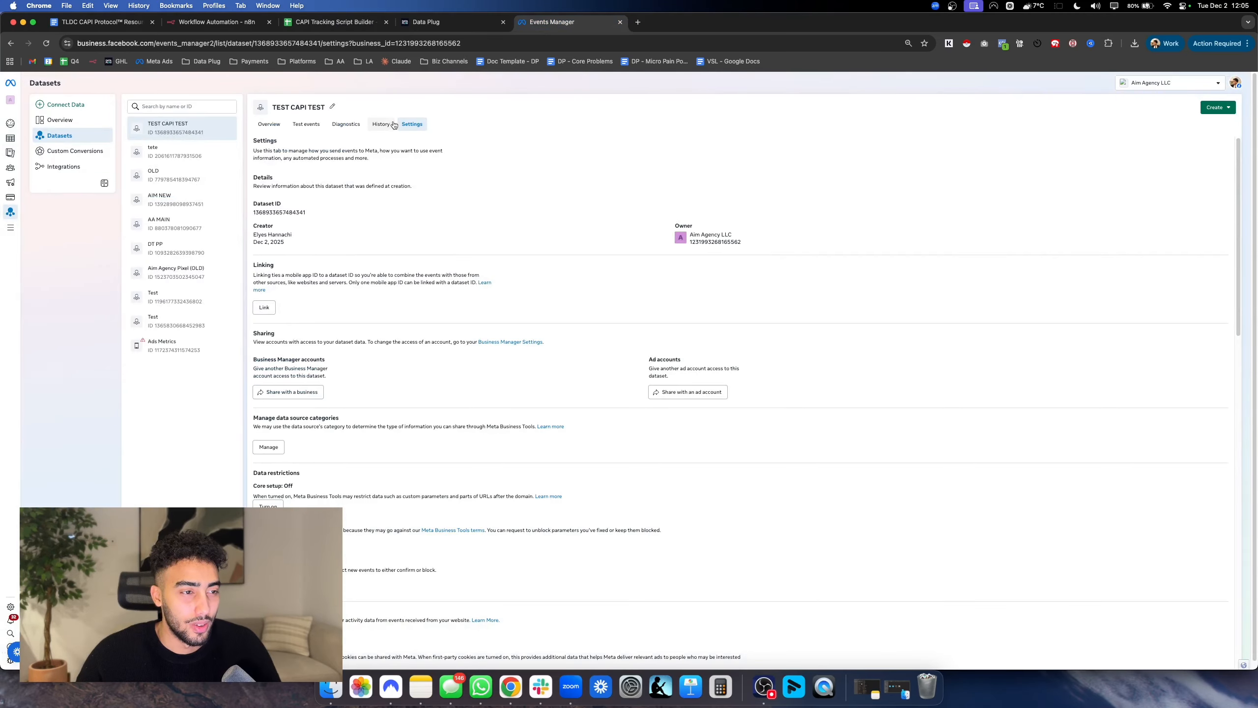
{"action": "left_click", "coordinate": [286, 215]}
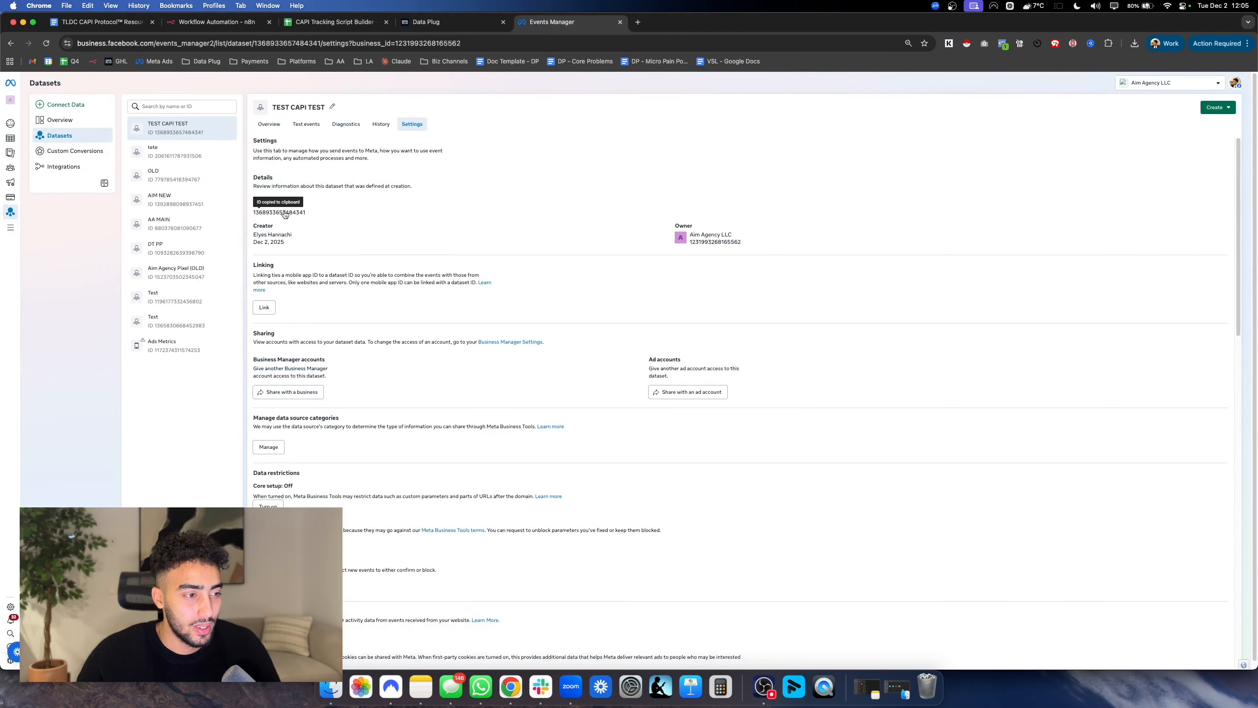
{"action": "left_click", "coordinate": [334, 22]}
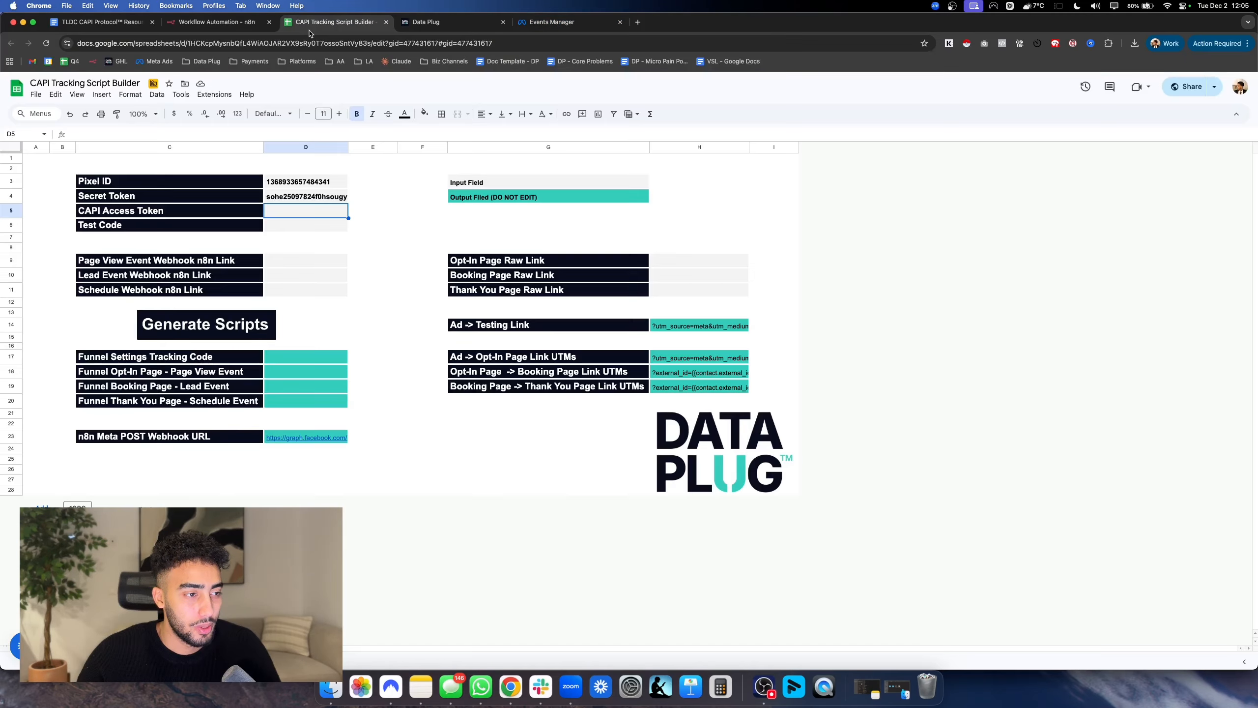
{"action": "double_click", "coordinate": [302, 217]}
{"action": "key", "text": "super+v"}
{"action": "double_click", "coordinate": [324, 211]}
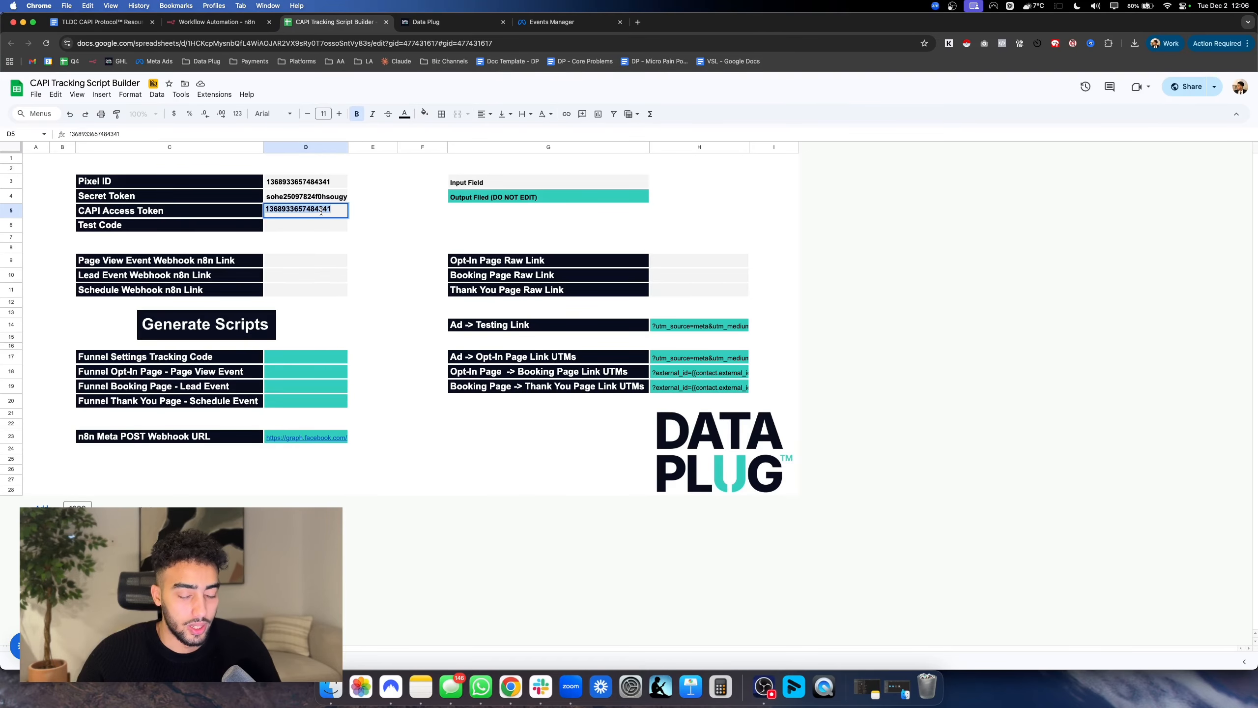
{"action": "key", "text": "BackSpace"}
{"action": "left_click", "coordinate": [537, 22]}
Copy the Conversions API access token from dataset settings into the CAPI Access Token cell D5.
{"action": "scroll", "coordinate": [391, 297], "scroll_direction": "down", "scroll_amount": 10}
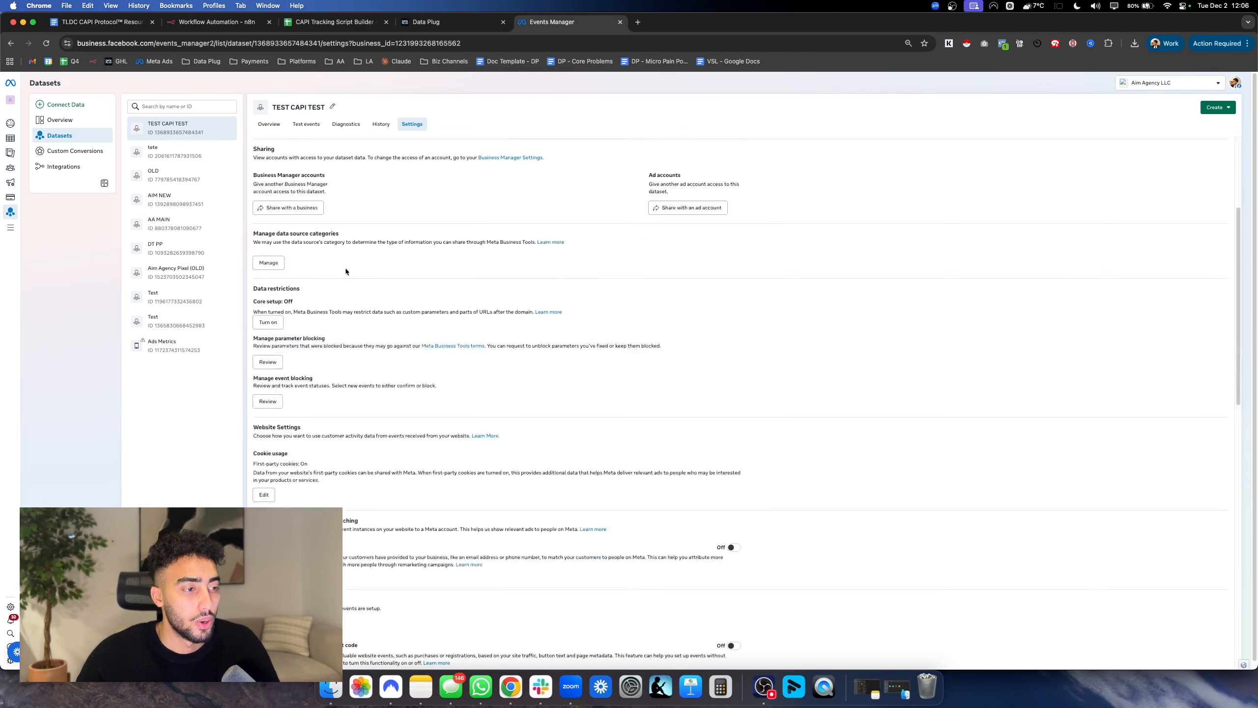
{"action": "scroll", "coordinate": [382, 476], "scroll_direction": "down", "scroll_amount": 2}
{"action": "left_click", "coordinate": [337, 504]}
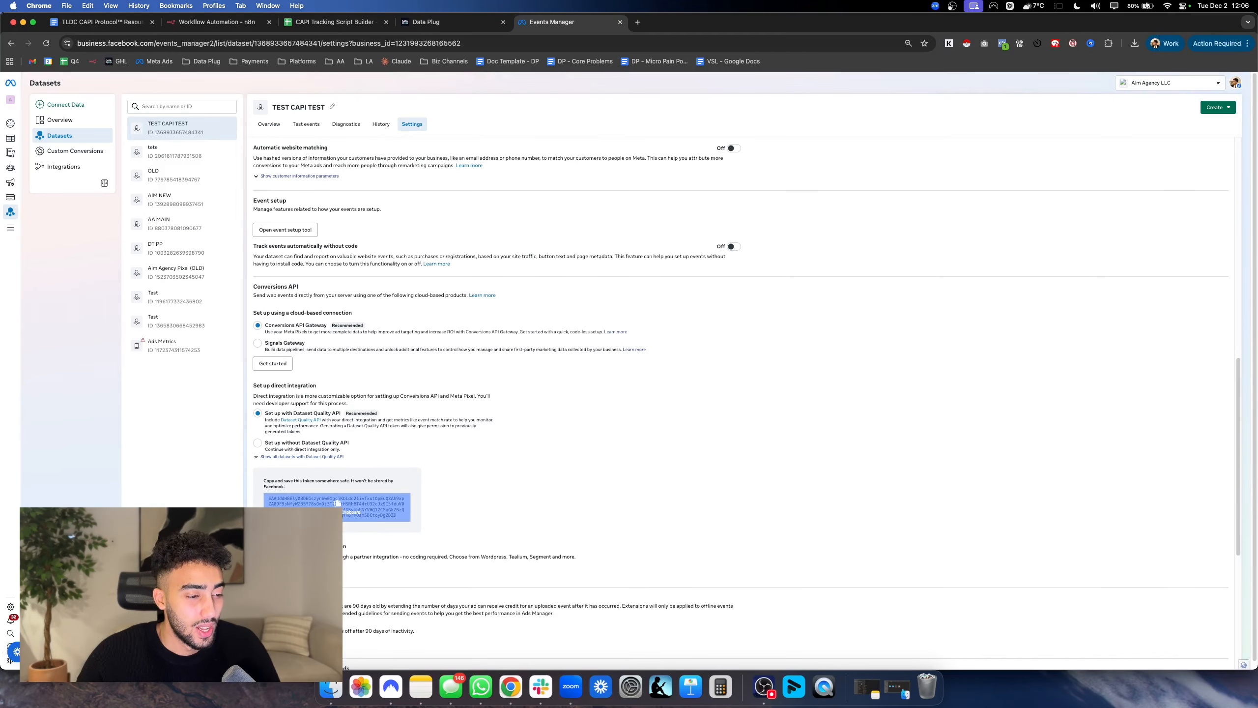
{"action": "left_click", "coordinate": [337, 503]}
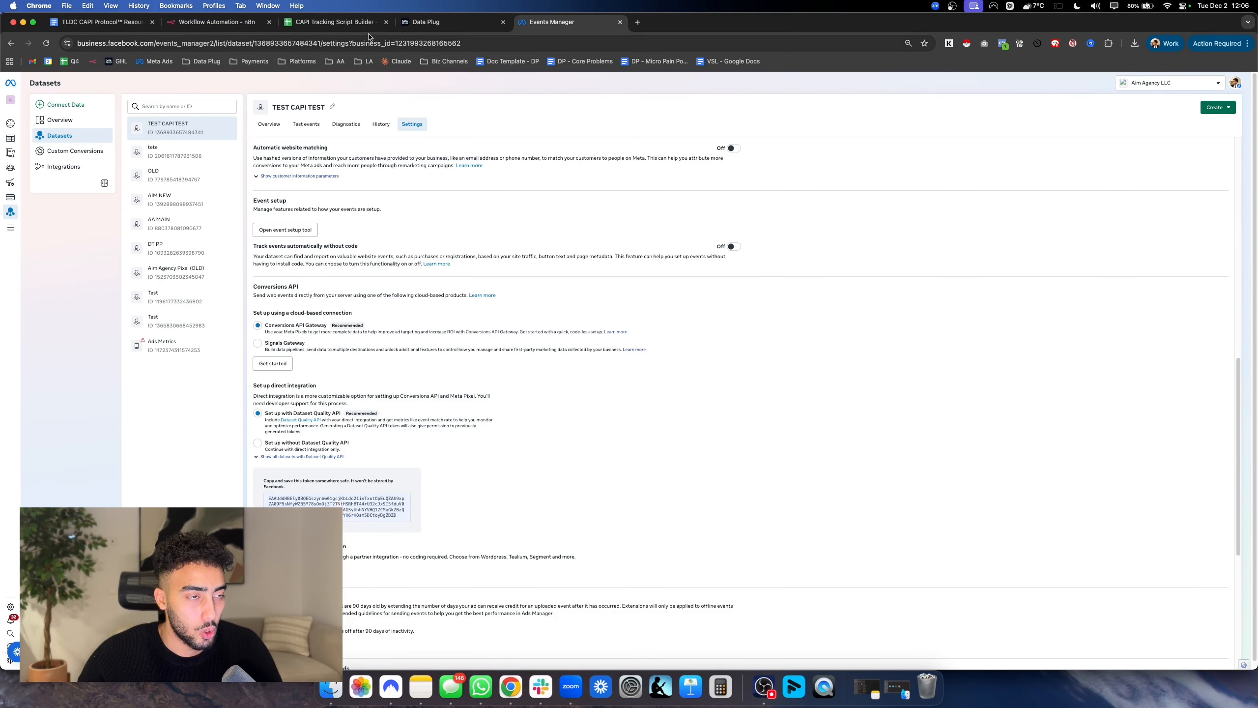
{"action": "left_click", "coordinate": [345, 20]}
{"action": "key", "text": "super+v"}
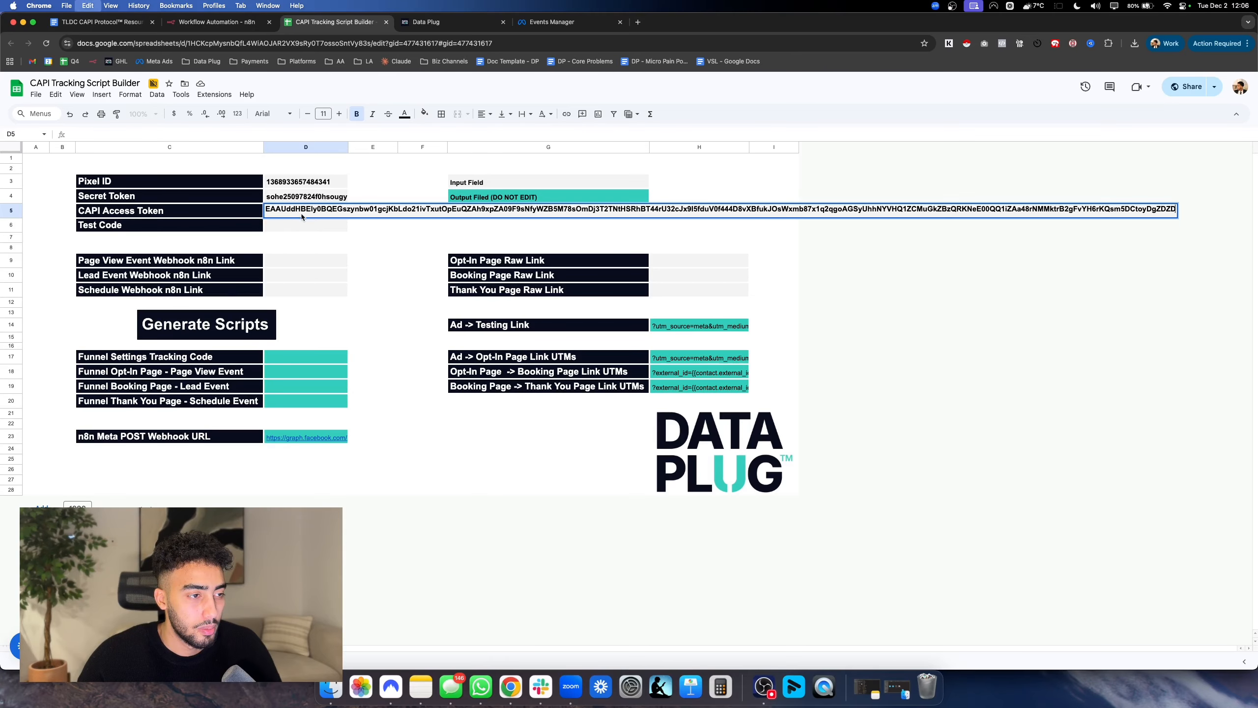
{"action": "key", "text": "Return"}
Copy the test event code TEST3194 from Test events into the Test Code cell D6.
{"action": "left_click", "coordinate": [554, 22]}
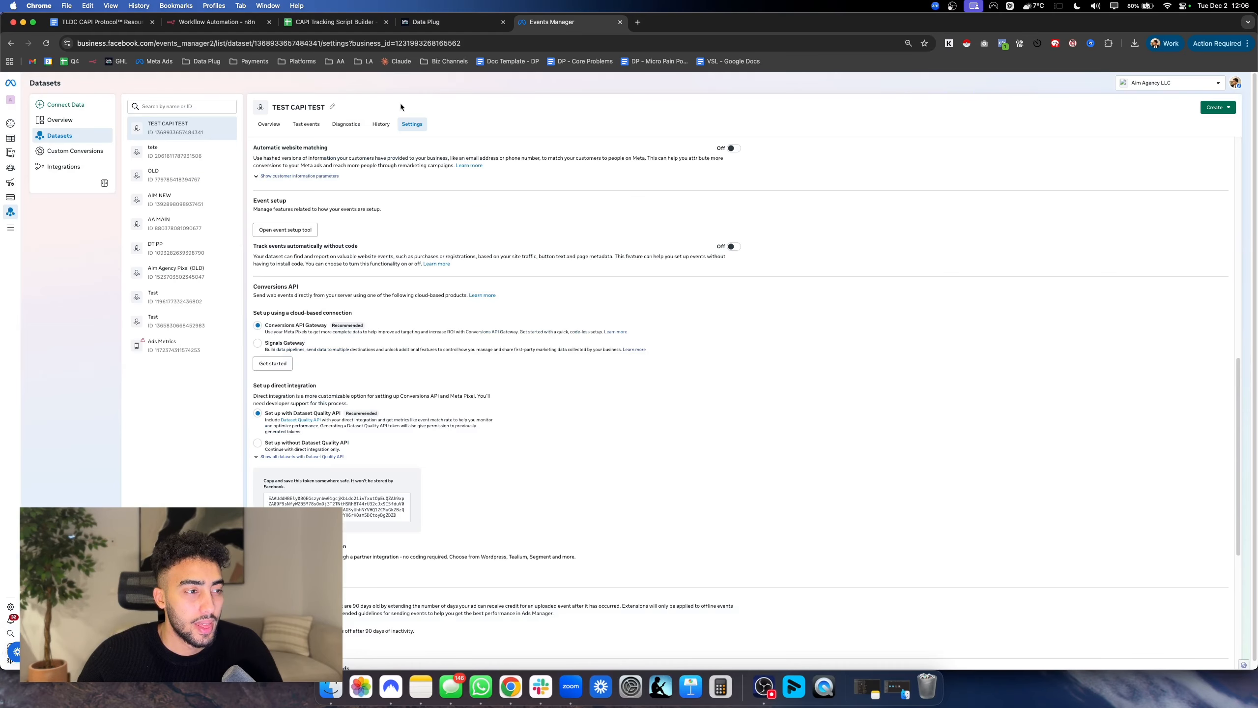
{"action": "left_click", "coordinate": [301, 124]}
{"action": "left_click", "coordinate": [330, 201]}
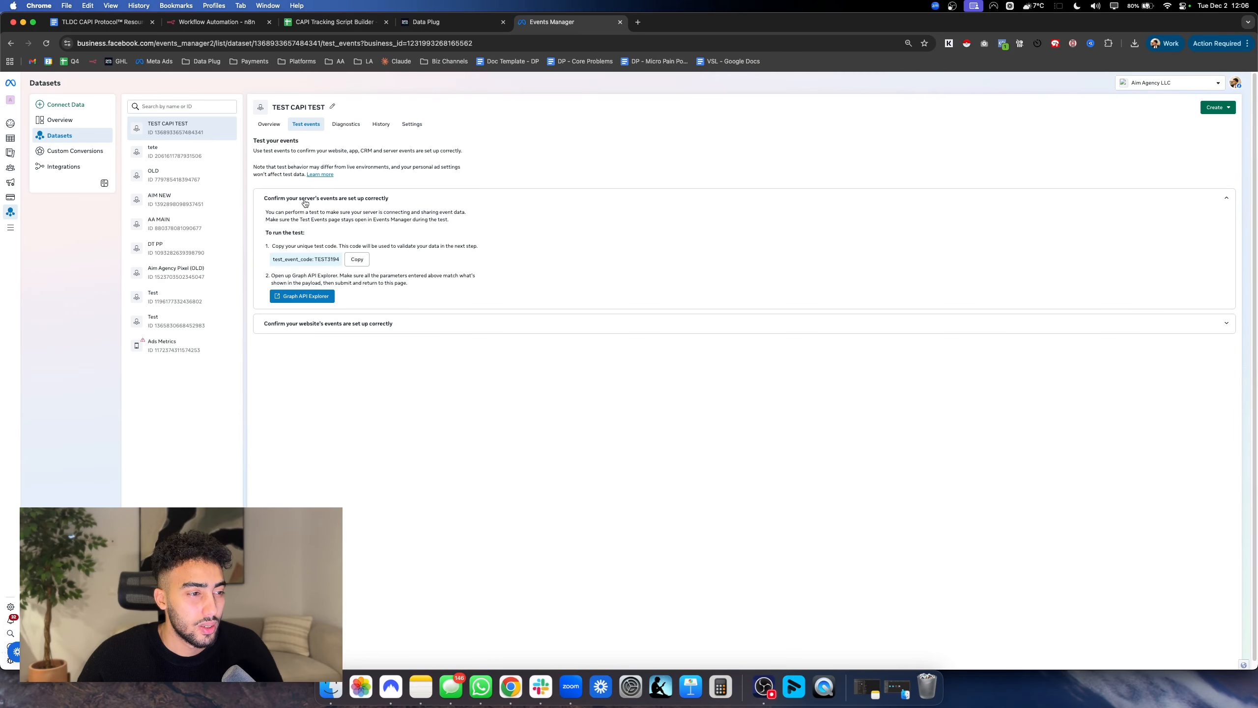
{"action": "left_click", "coordinate": [358, 258]}
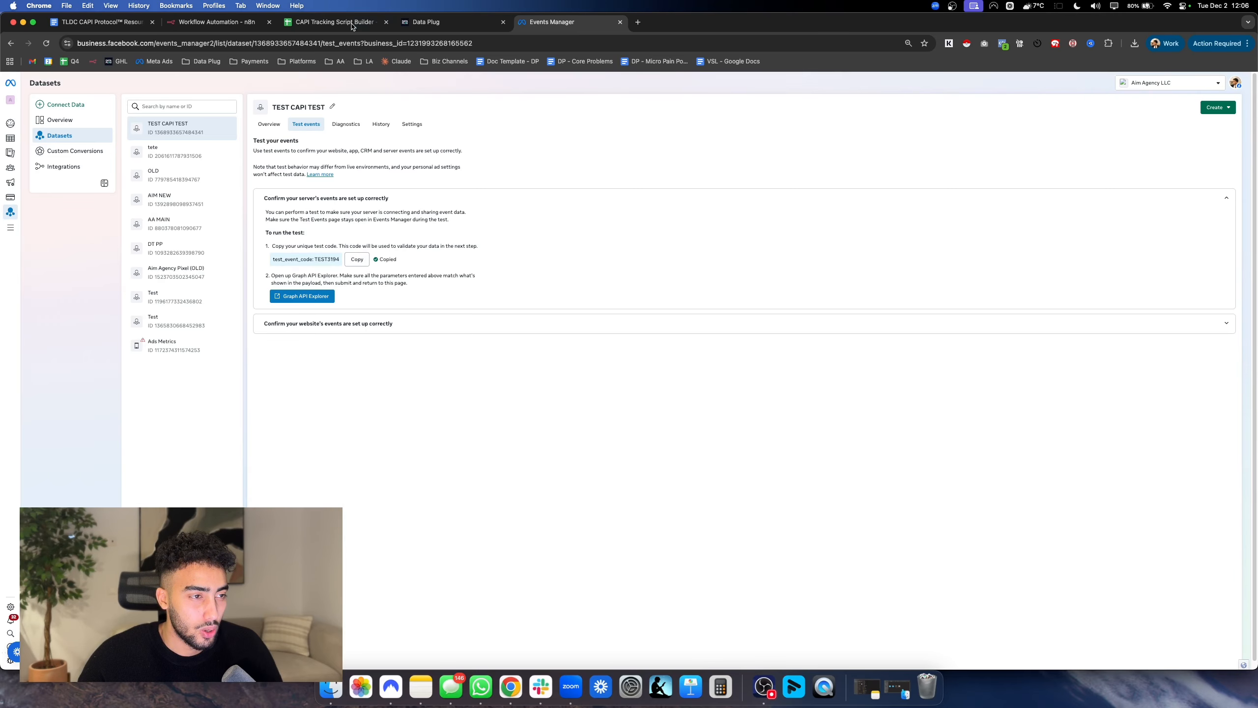
{"action": "left_click", "coordinate": [353, 22]}
{"action": "double_click", "coordinate": [309, 225]}
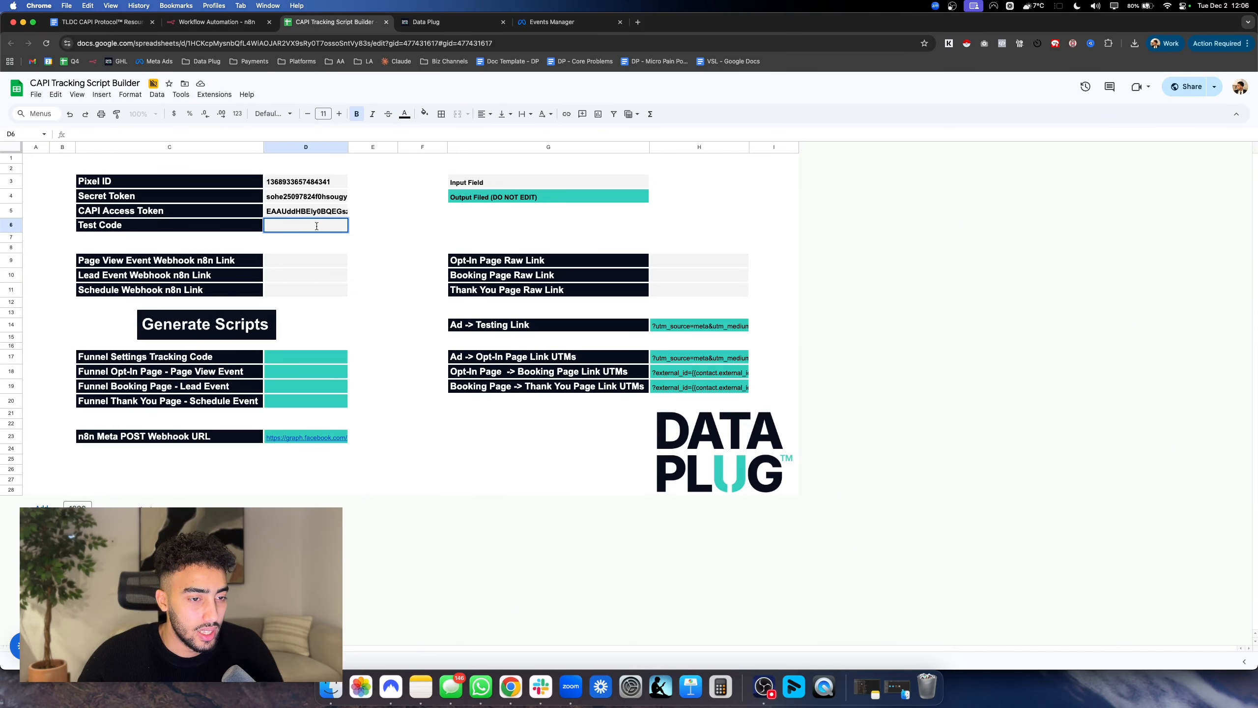
{"action": "key", "text": "super+v"}
{"action": "left_click", "coordinate": [356, 258]}
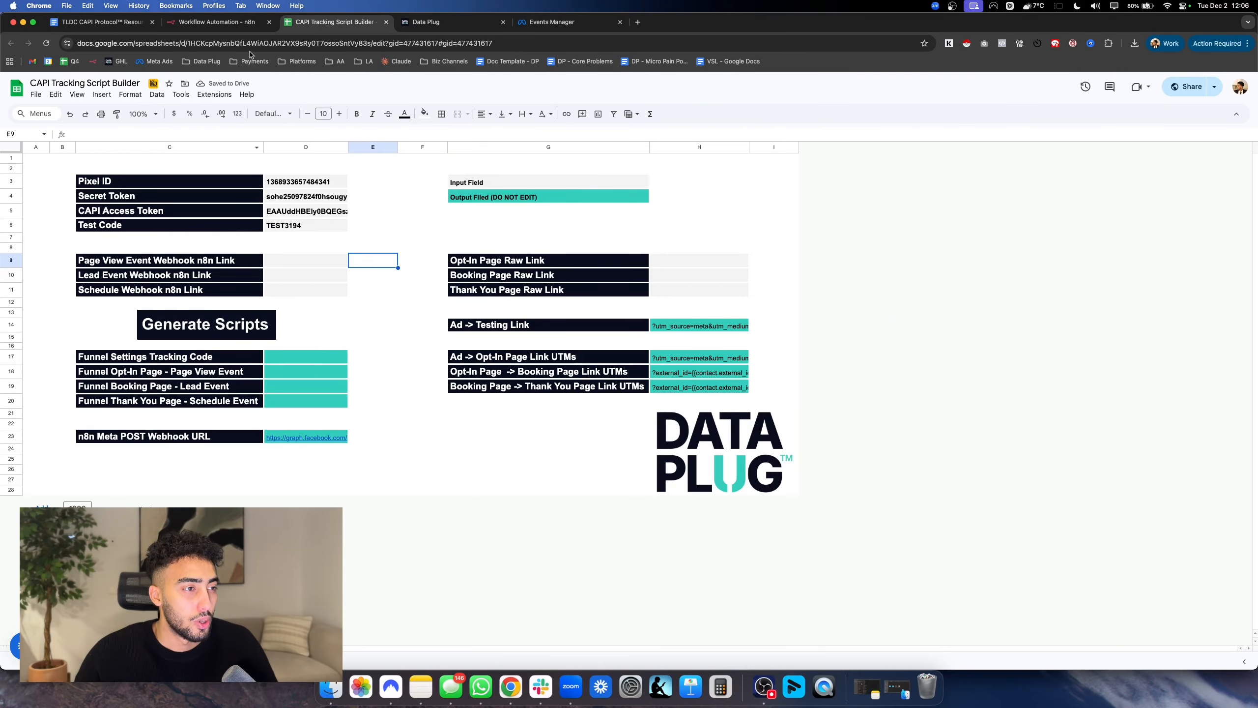
{"action": "left_click", "coordinate": [233, 23]}
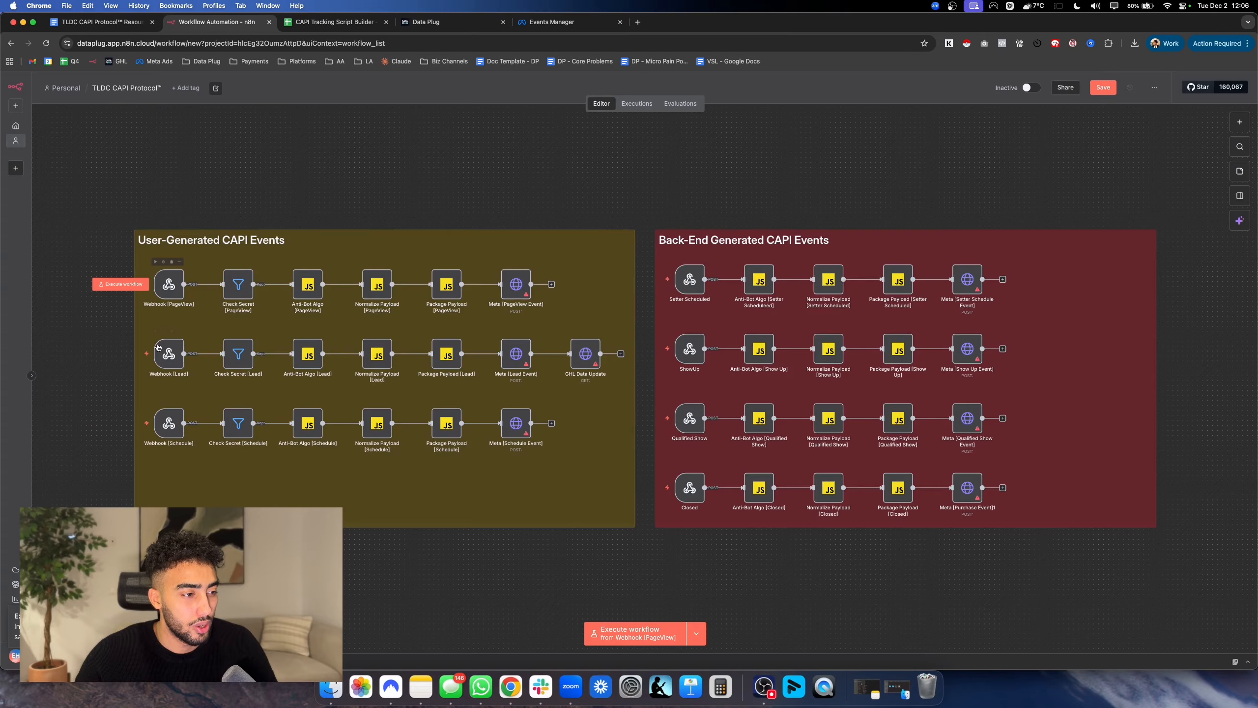
Copy the Webhook [PageView] production URL into cell D9.
{"action": "double_click", "coordinate": [167, 283]}
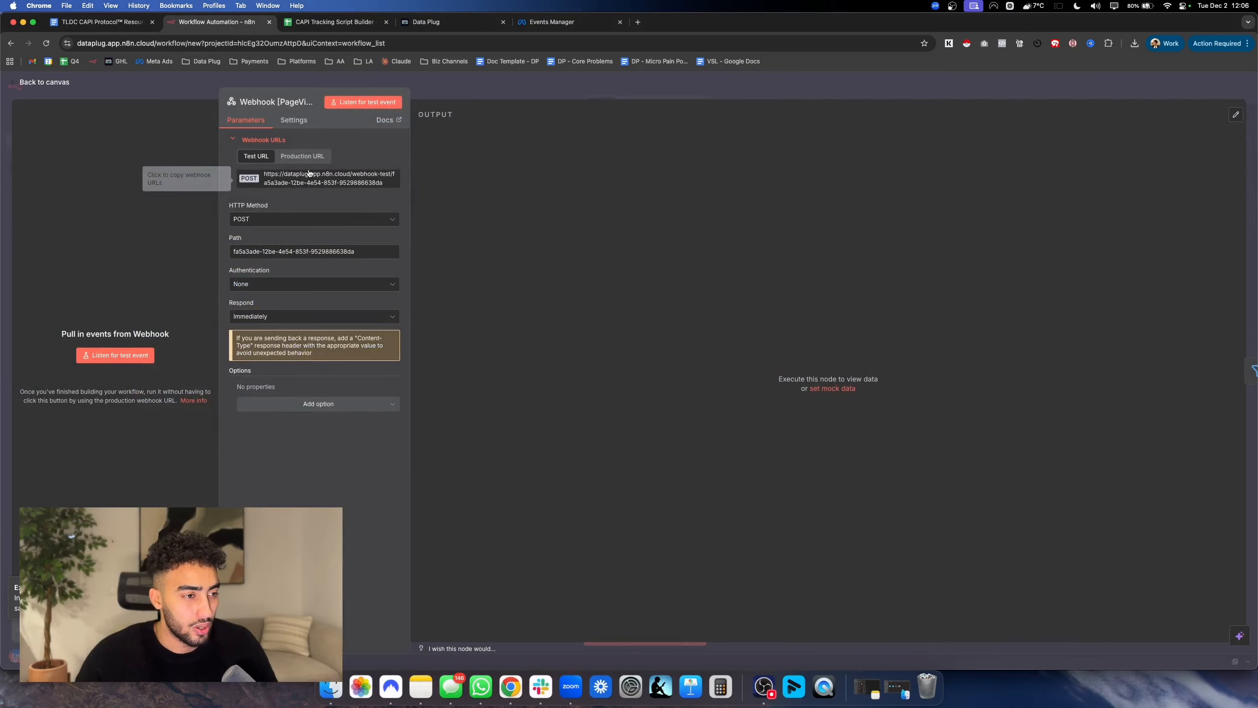
{"action": "left_click", "coordinate": [283, 157]}
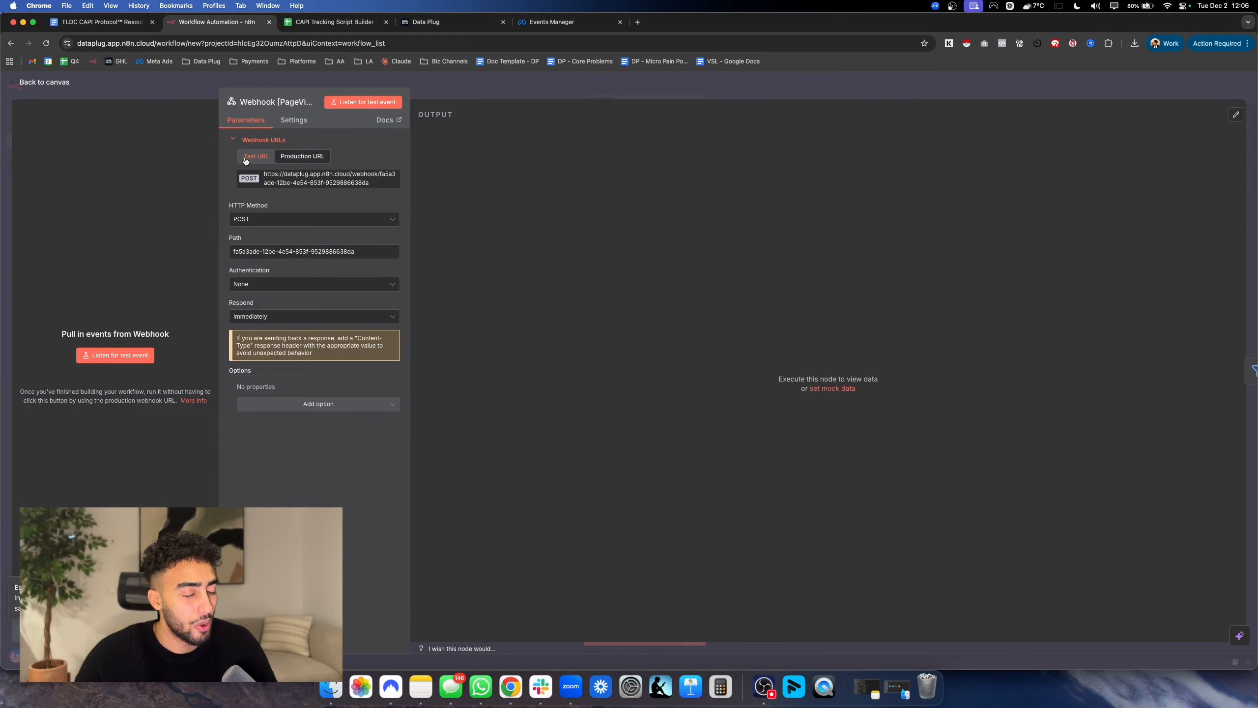
{"action": "left_click", "coordinate": [291, 182]}
{"action": "key", "text": "ctrl+Tab"}
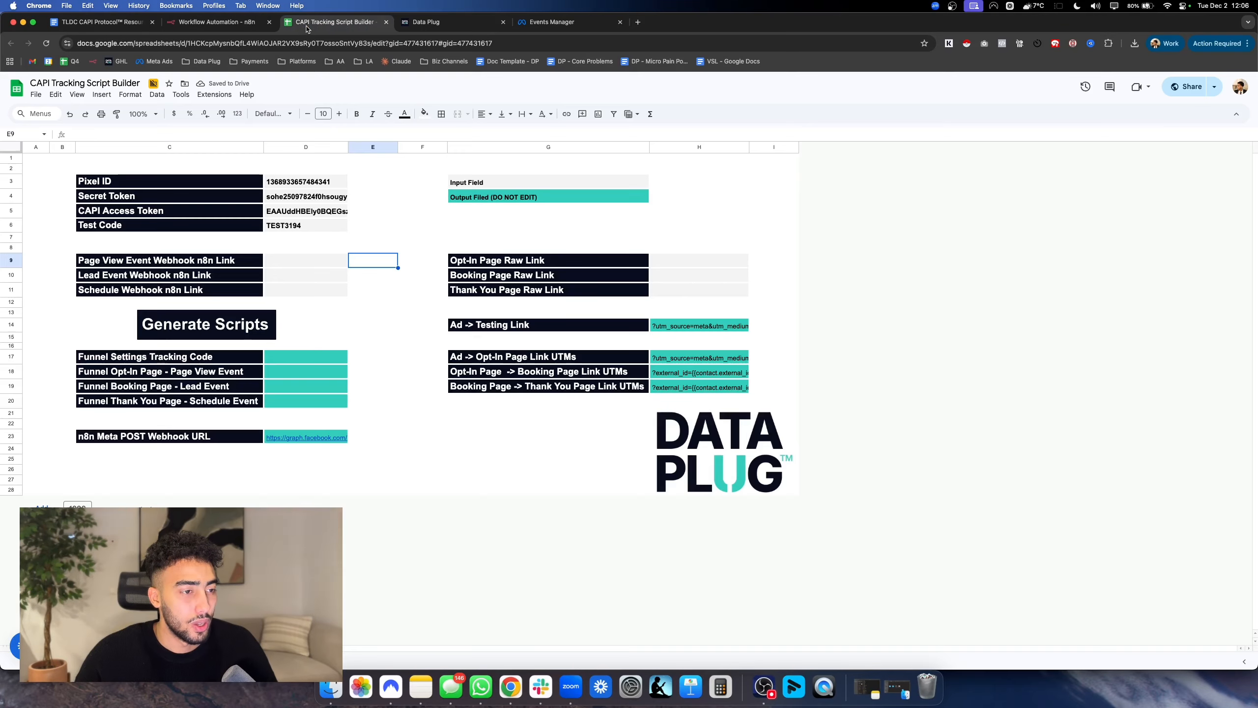
{"action": "double_click", "coordinate": [298, 252]}
{"action": "key", "text": "super+v"}
{"action": "key", "text": "Return"}
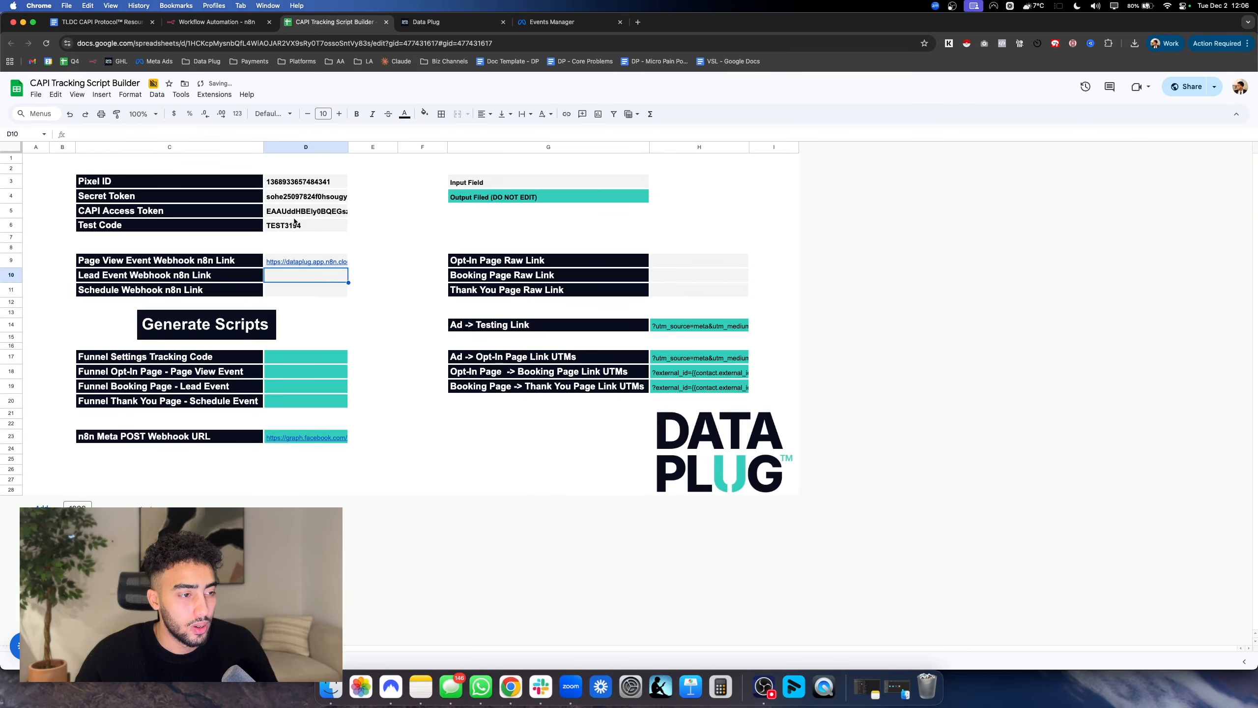
Copy the Webhook [Lead] production URL into cell D10.
{"action": "key", "text": "ctrl+shift+Tab"}
{"action": "key", "text": "Escape"}
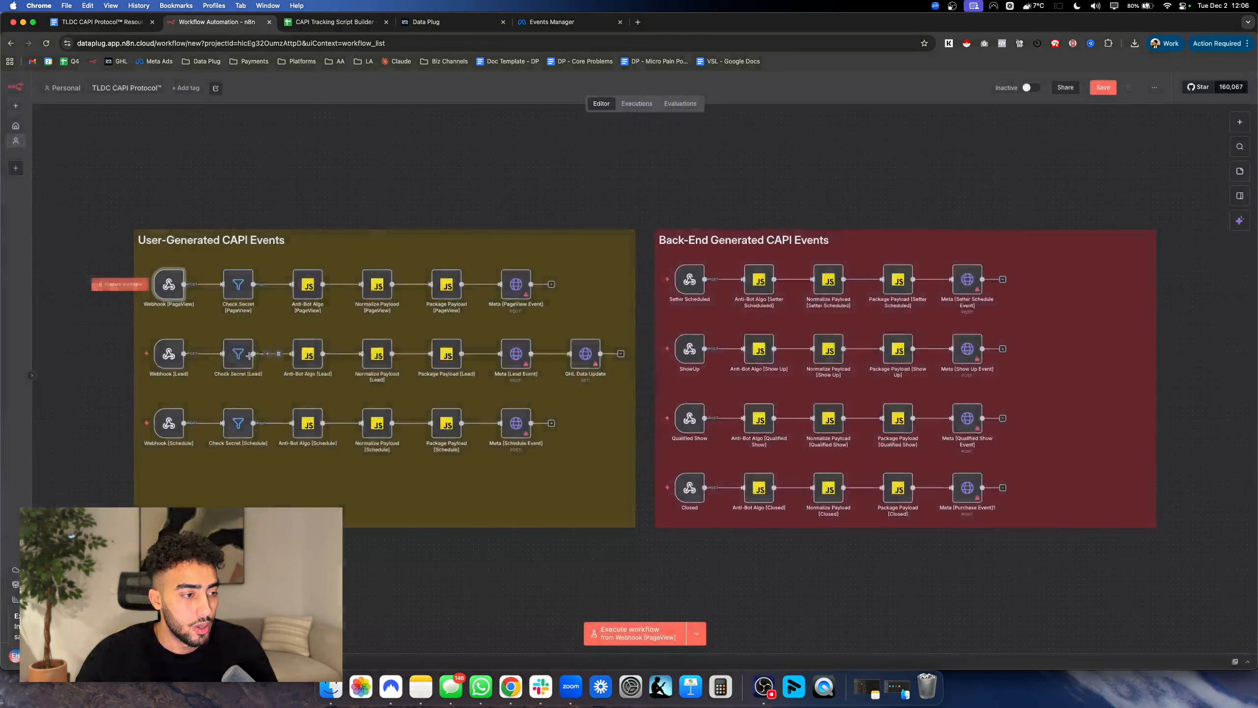
{"action": "left_click", "coordinate": [183, 354]}
{"action": "double_click", "coordinate": [173, 356]}
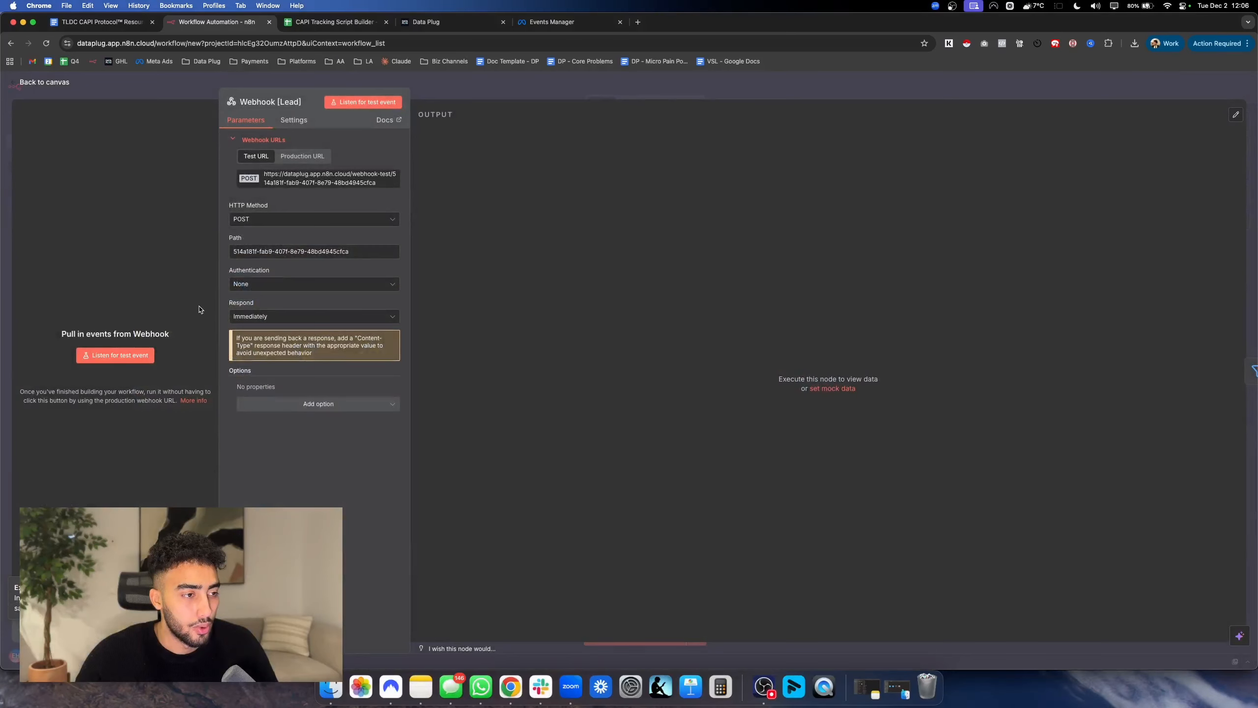
{"action": "left_click", "coordinate": [303, 155]}
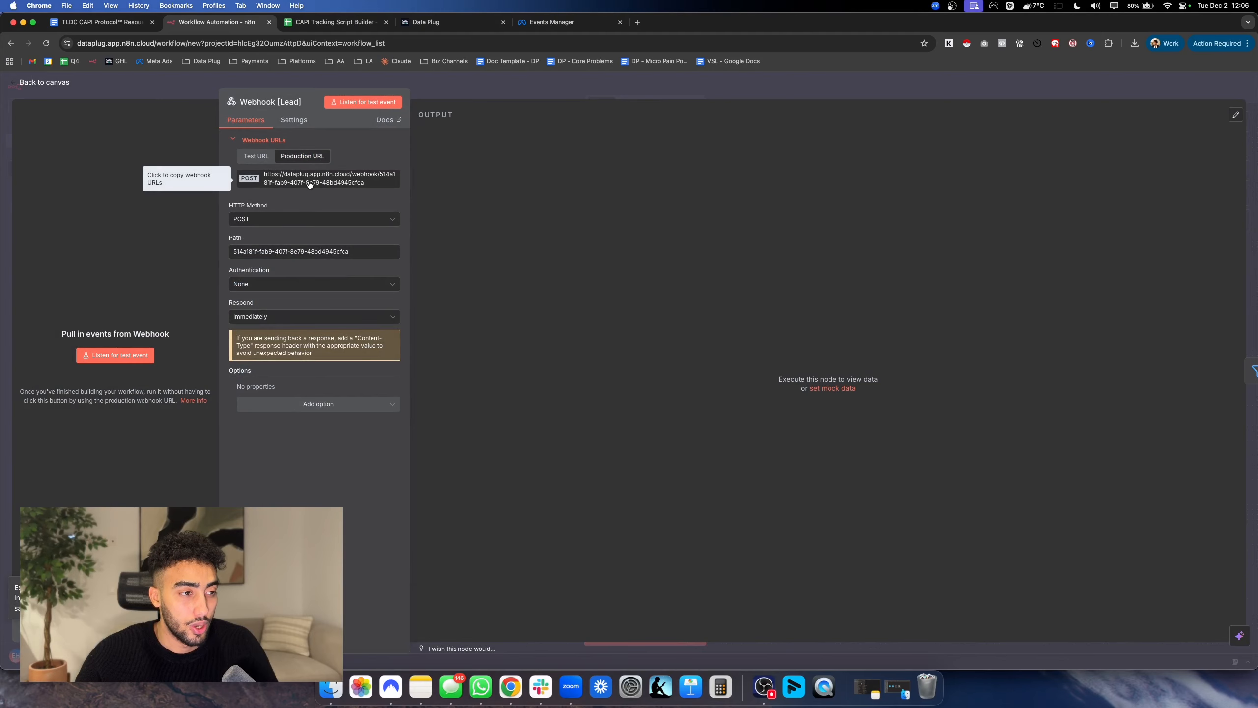
{"action": "left_click", "coordinate": [309, 184]}
{"action": "left_click", "coordinate": [323, 21]}
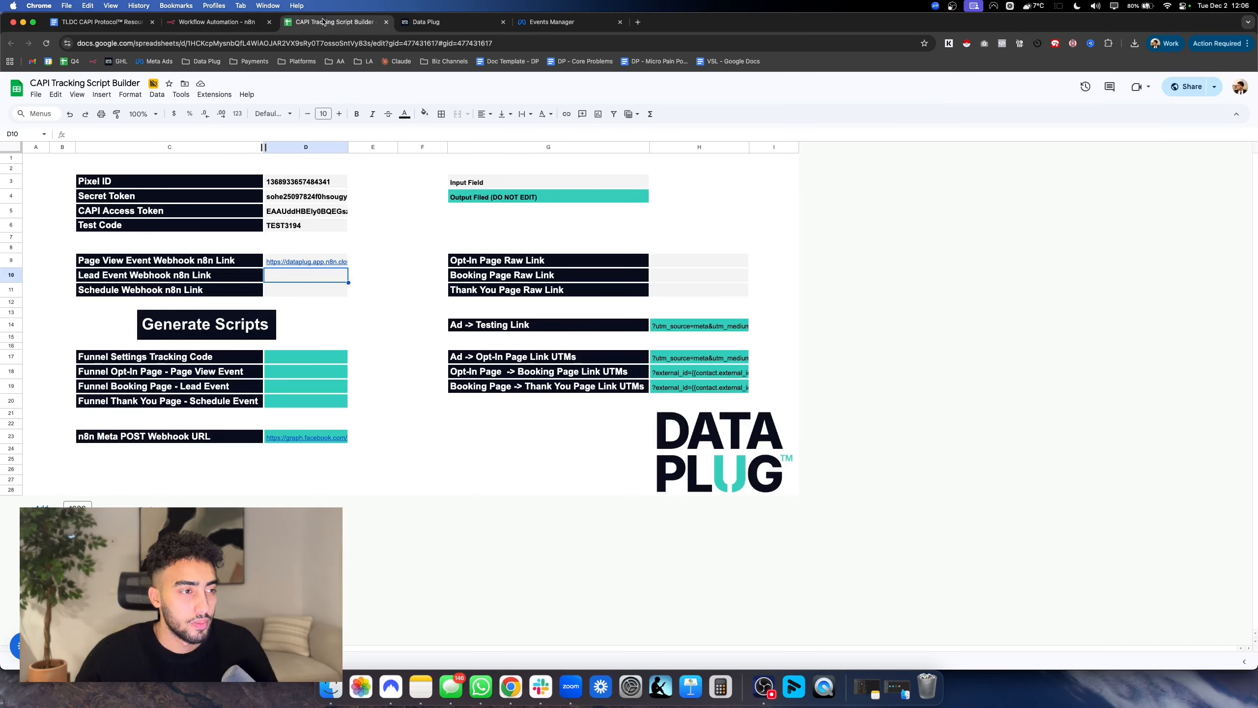
{"action": "double_click", "coordinate": [280, 281]}
{"action": "key", "text": "super+v"}
{"action": "key", "text": "Return"}
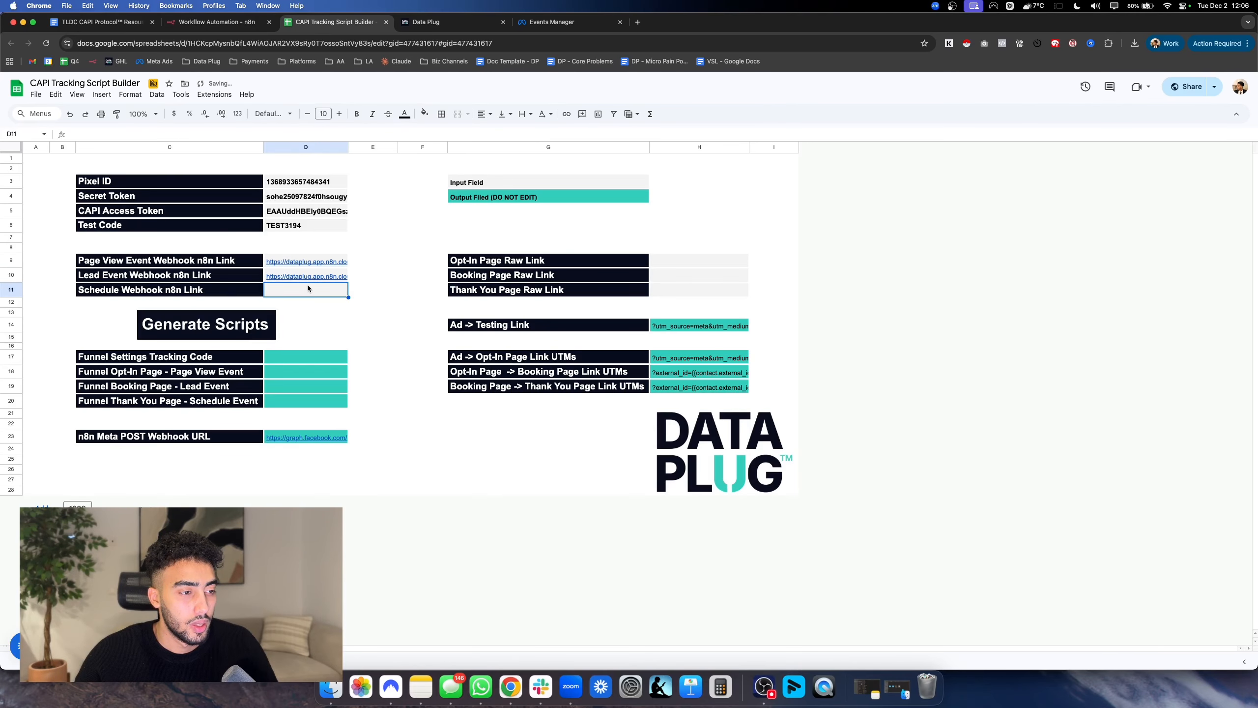
Copy the Webhook [Schedule] production URL into cell D11.
{"action": "left_click", "coordinate": [218, 22]}
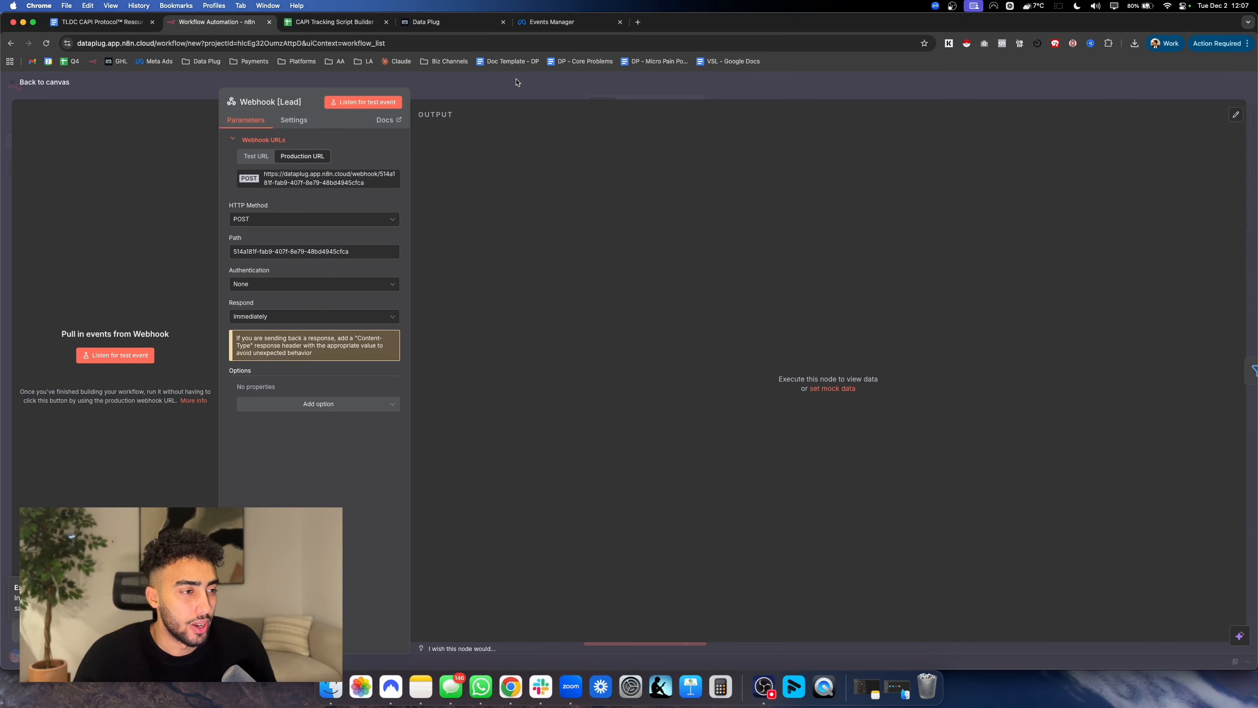
{"action": "key", "text": "Escape"}
{"action": "double_click", "coordinate": [167, 421]}
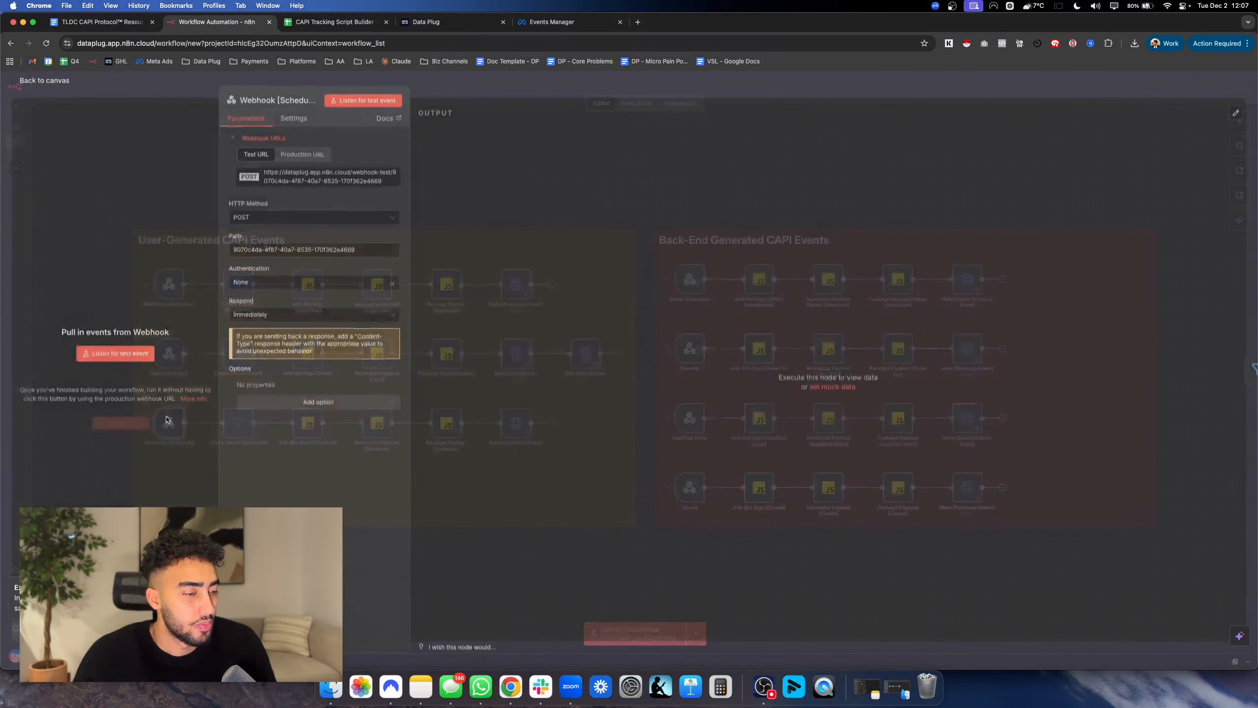
{"action": "left_click", "coordinate": [290, 157]}
{"action": "left_click", "coordinate": [293, 183]}
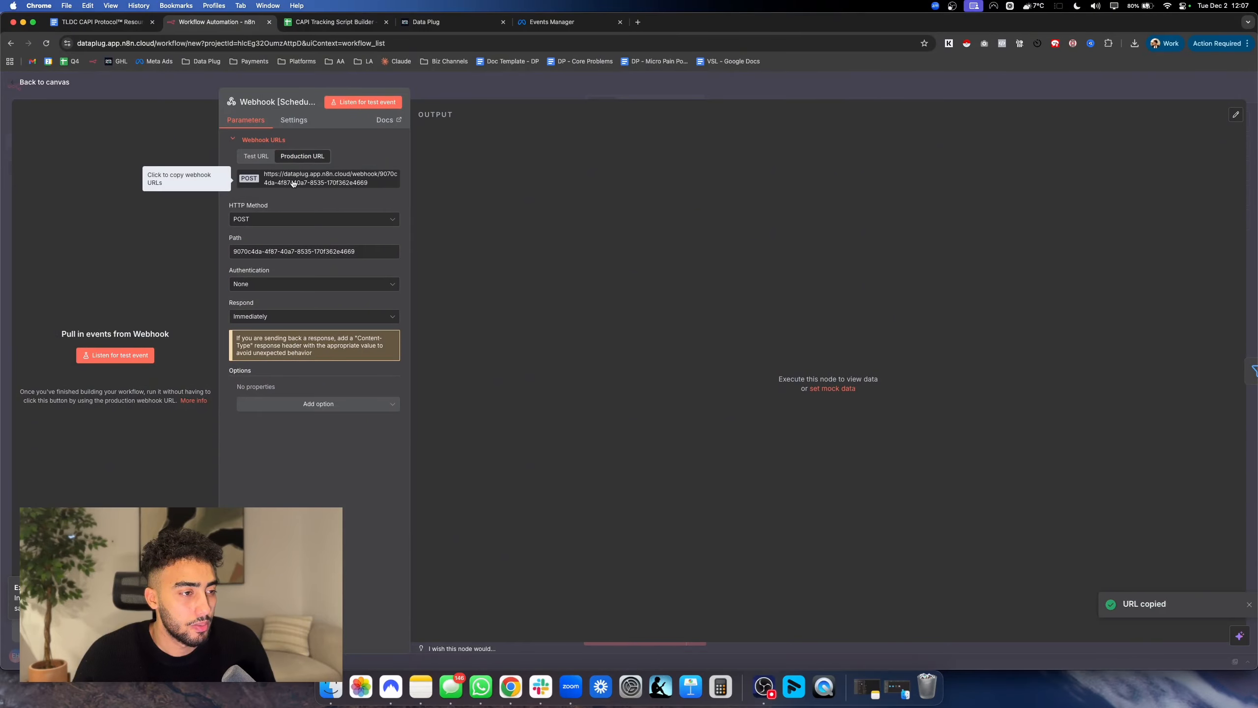
{"action": "left_click", "coordinate": [334, 22]}
{"action": "double_click", "coordinate": [298, 288]}
{"action": "key", "text": "super+v"}
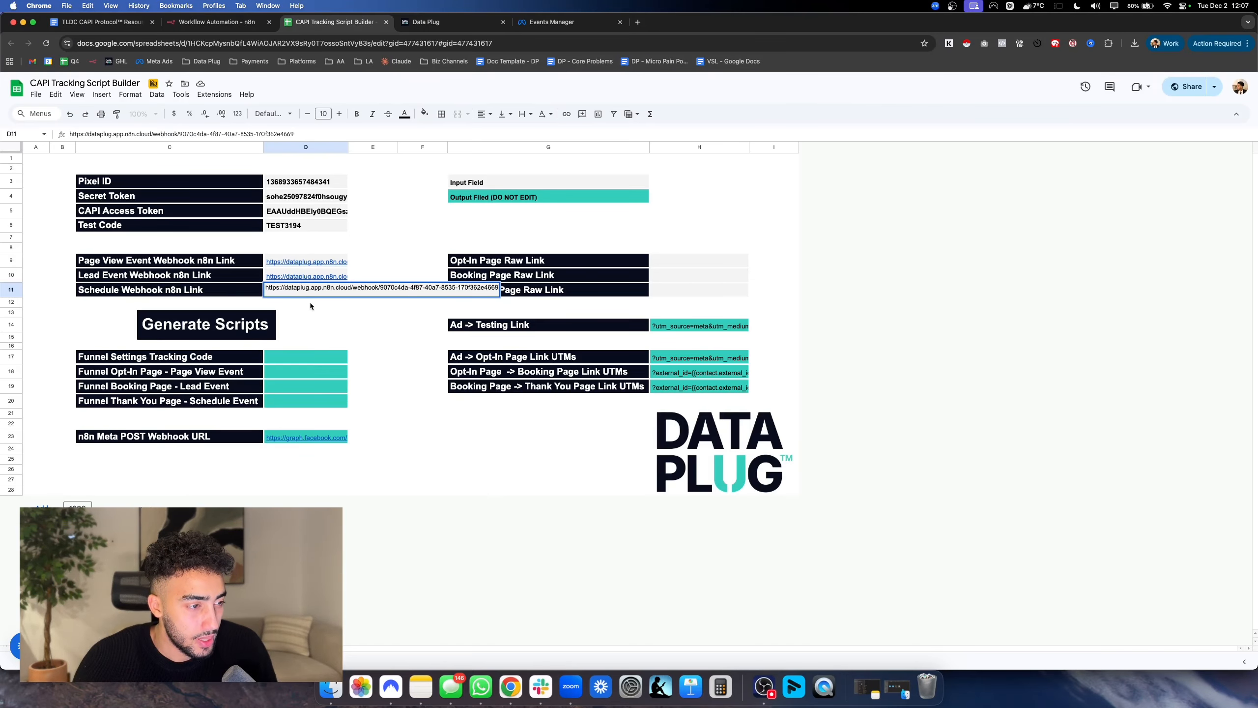
{"action": "key", "text": "Return"}
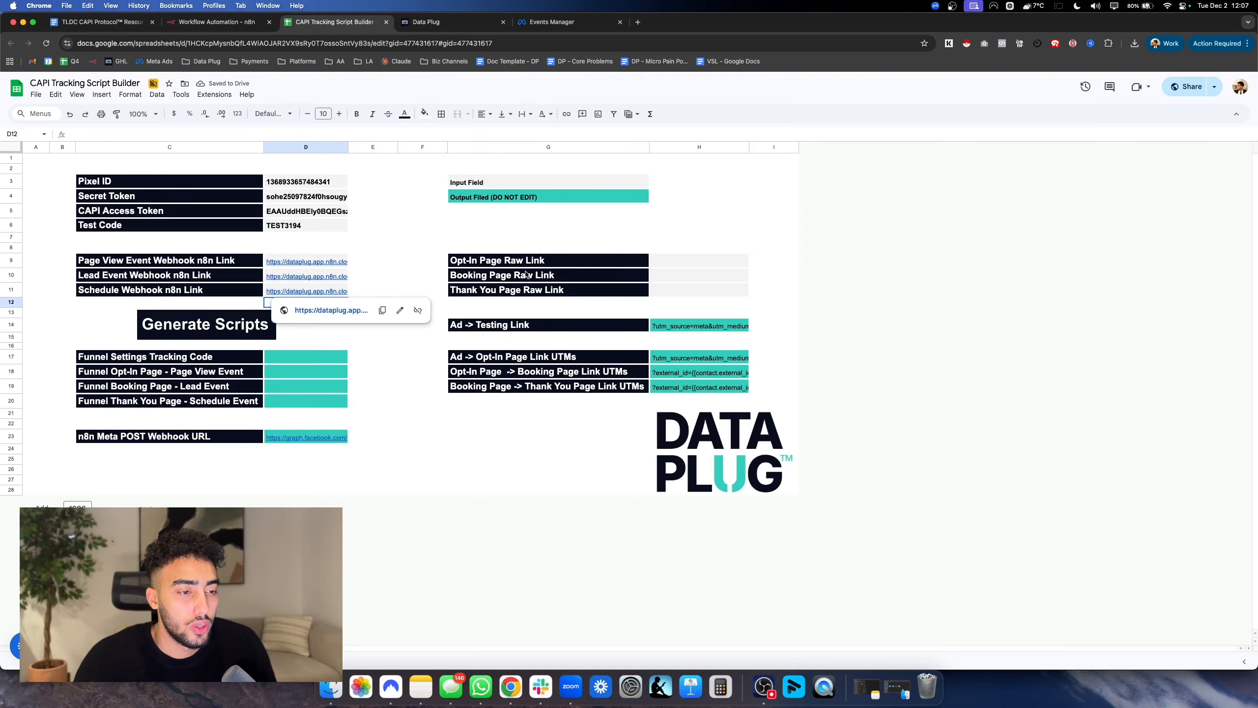
{"action": "left_click", "coordinate": [410, 26]}
Paste the Template Call Funnel's Opt-In page URL into the Opt-In Page Raw Link cell H9.
{"action": "left_click", "coordinate": [38, 363]}
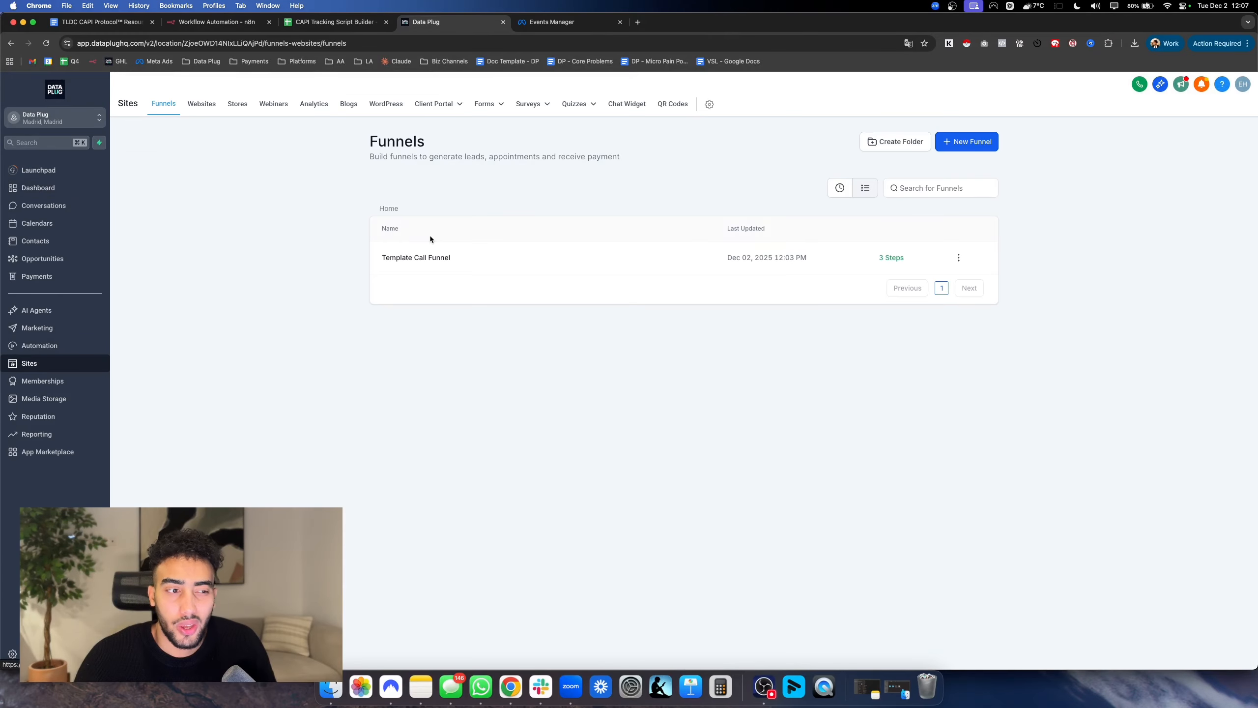
{"action": "left_click", "coordinate": [426, 258]}
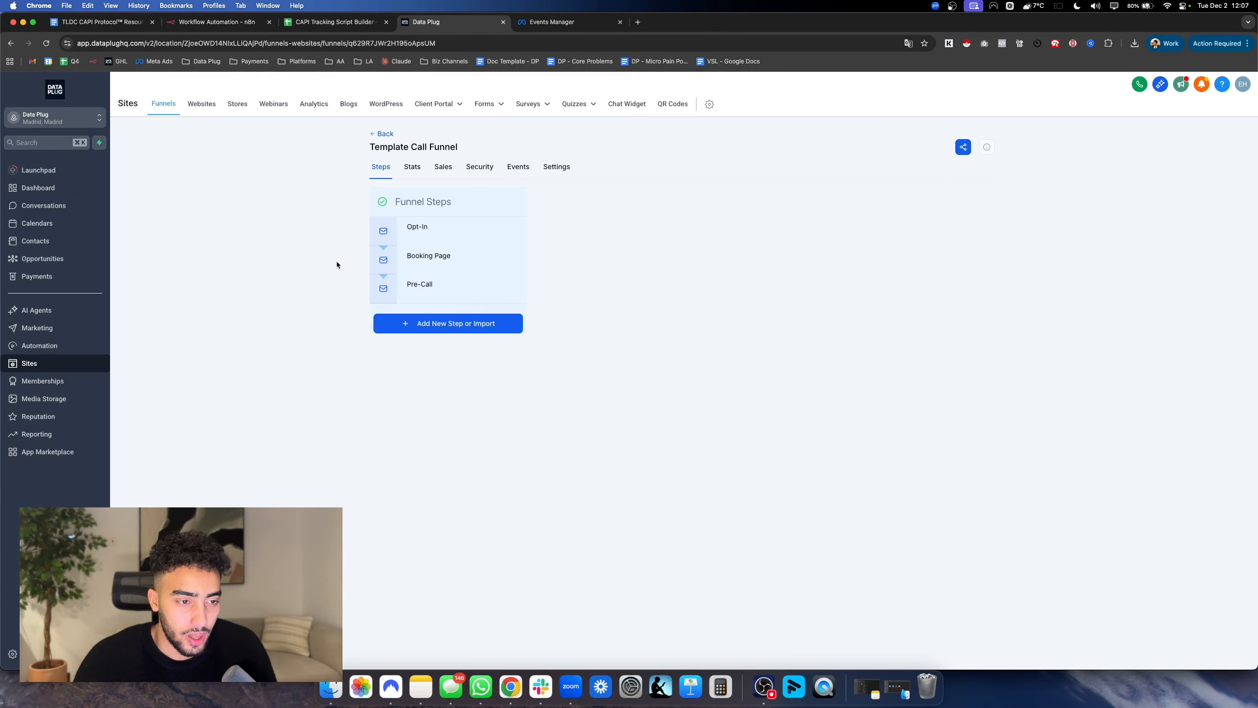
{"action": "left_click", "coordinate": [422, 229]}
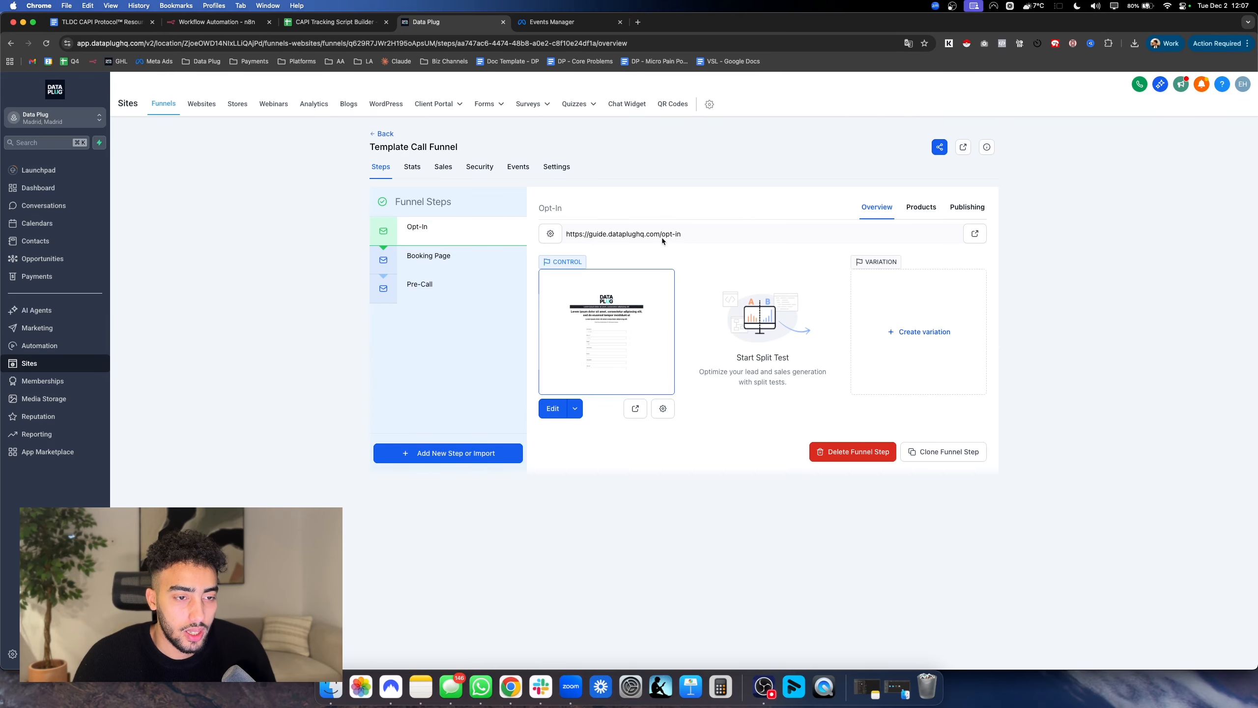
{"action": "triple_click", "coordinate": [661, 237]}
{"action": "key", "text": "cmd+c"}
{"action": "left_click", "coordinate": [341, 21]}
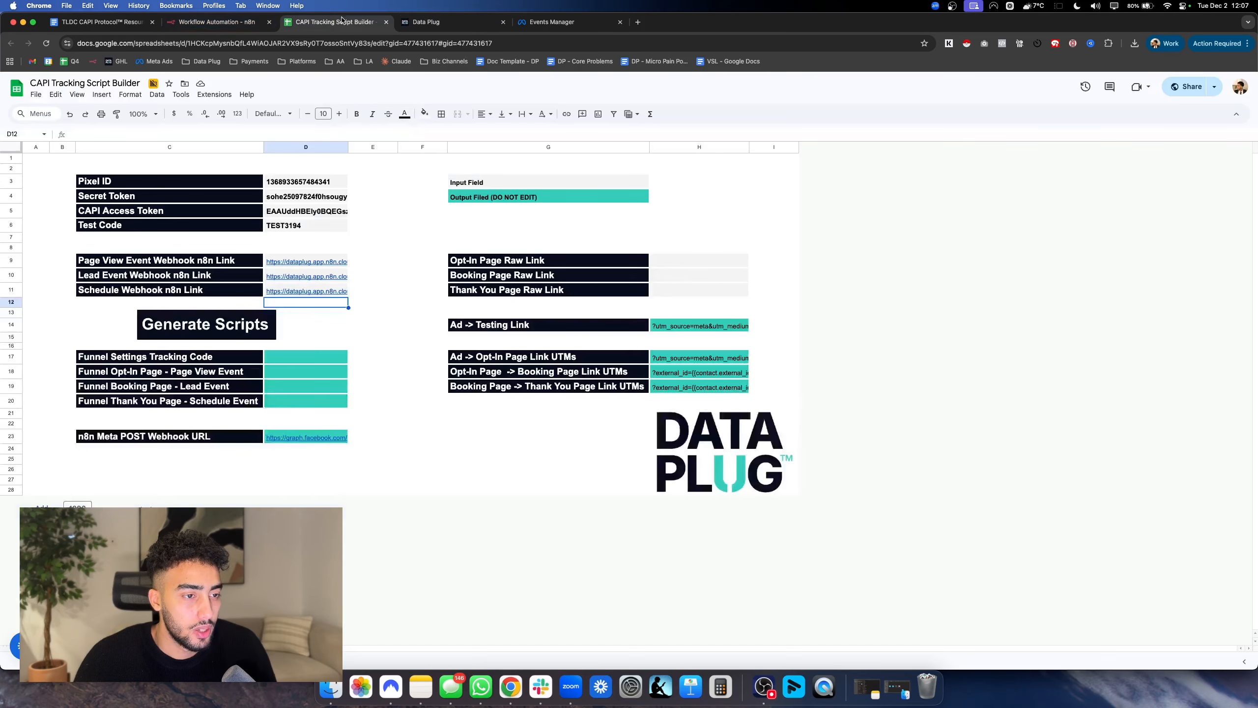
{"action": "left_click", "coordinate": [680, 255]}
{"action": "key", "text": "cmd+v"}
{"action": "left_click", "coordinate": [772, 276]}
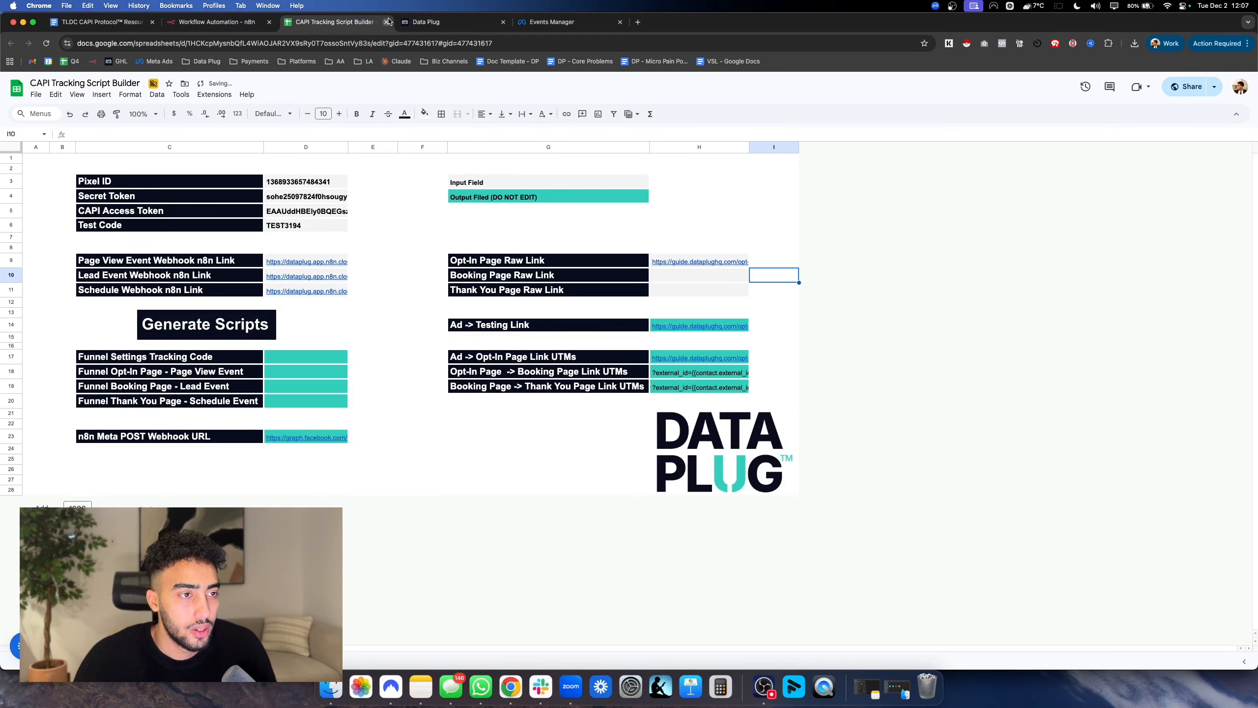
Copy the Booking Page URL into H10, undoing the paste that spilled into H11.
{"action": "left_click", "coordinate": [431, 22]}
{"action": "left_click", "coordinate": [436, 256]}
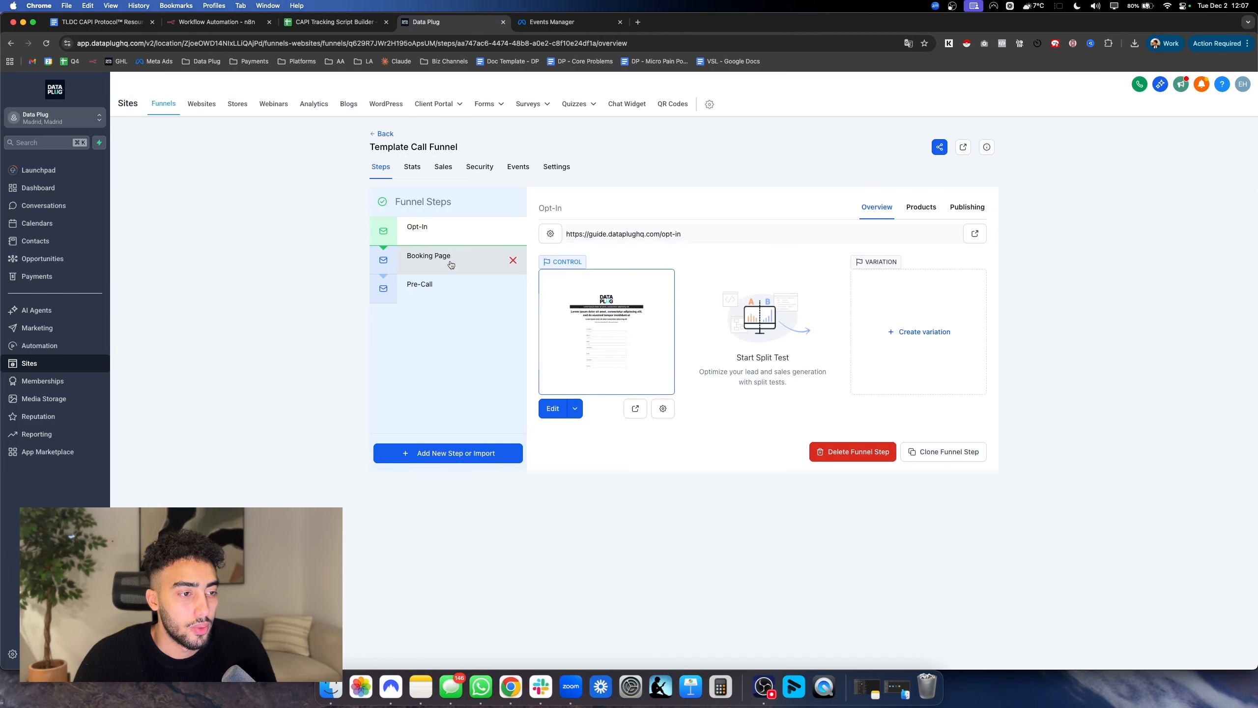
{"action": "triple_click", "coordinate": [653, 233]}
{"action": "key", "text": "cmd+c"}
{"action": "left_click", "coordinate": [336, 21]}
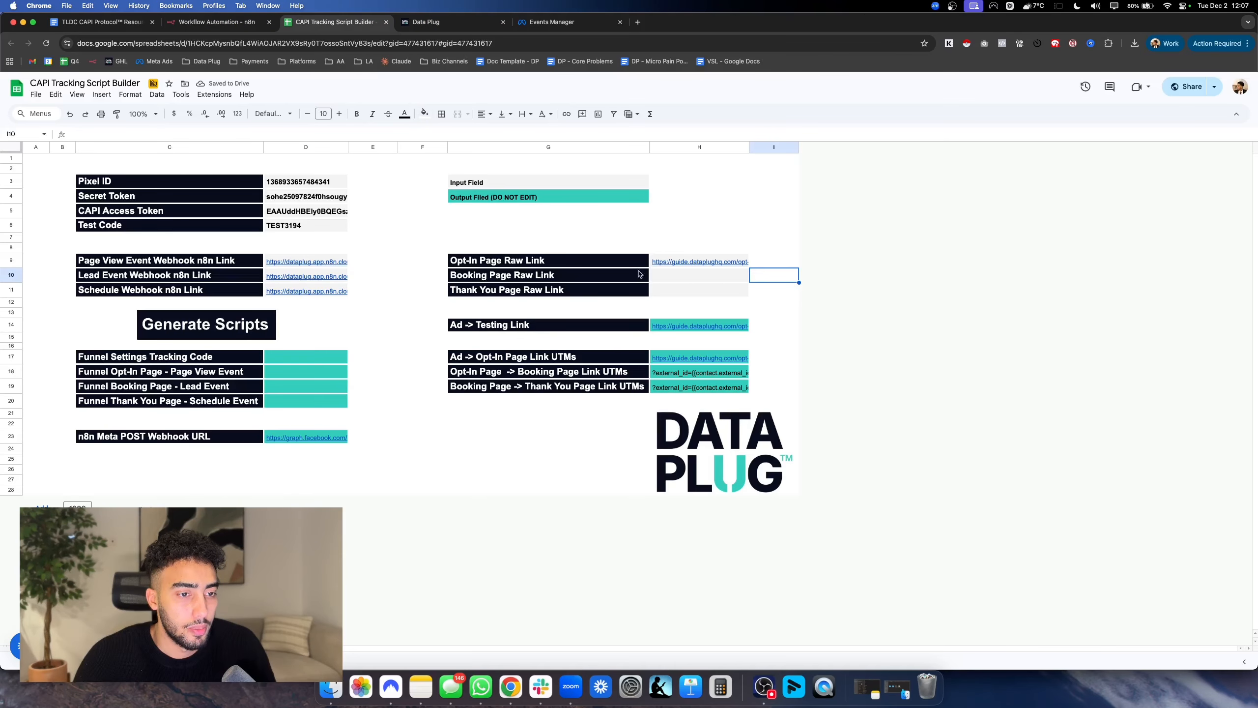
{"action": "left_click", "coordinate": [699, 276]}
{"action": "key", "text": "cmd+v"}
{"action": "left_click", "coordinate": [774, 289]}
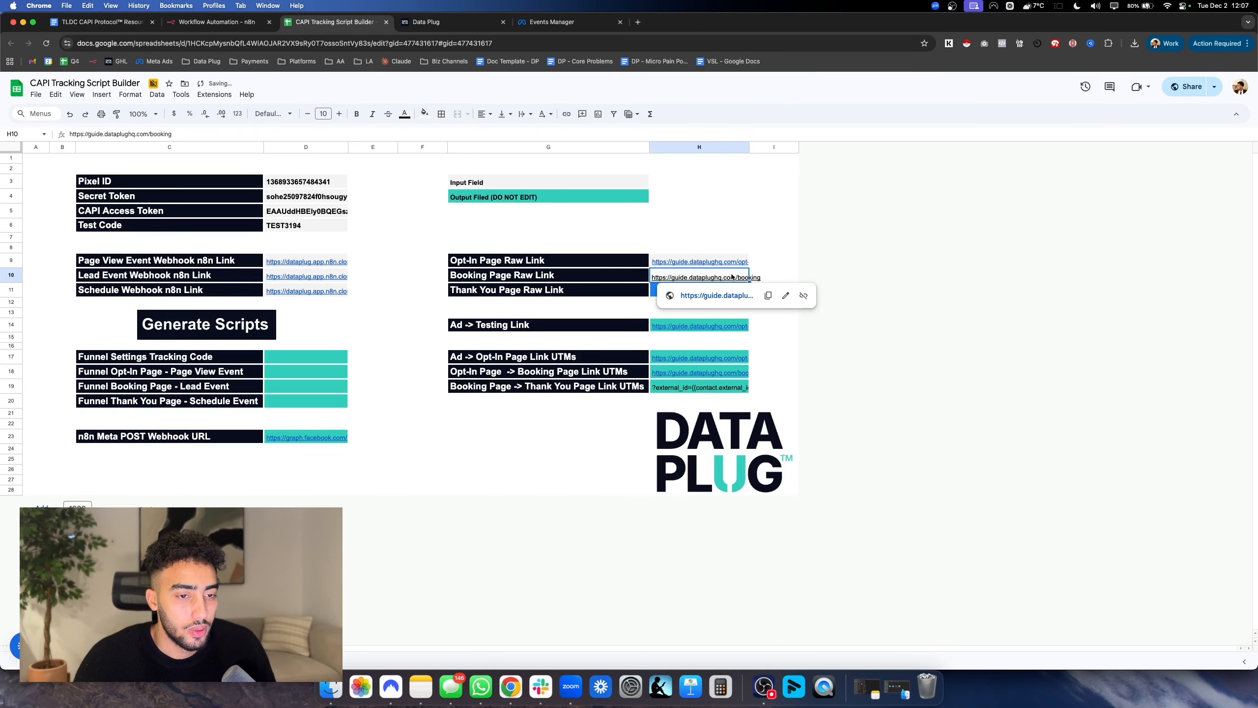
{"action": "left_click", "coordinate": [714, 276]}
{"action": "key", "text": "super+z"}
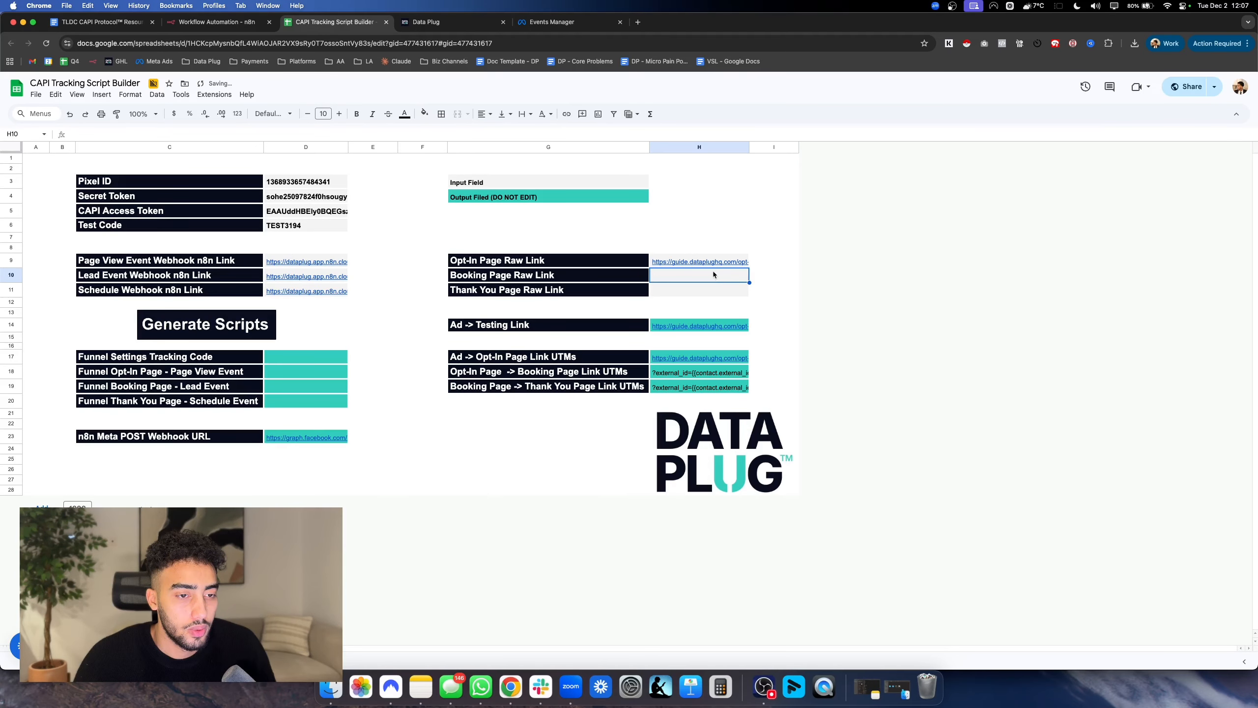
{"action": "double_click", "coordinate": [712, 276]}
{"action": "key", "text": "super+v"}
{"action": "left_click", "coordinate": [896, 280]}
Copy the Pre-Call page URL into the raw link cell H11.
{"action": "left_click", "coordinate": [218, 21]}
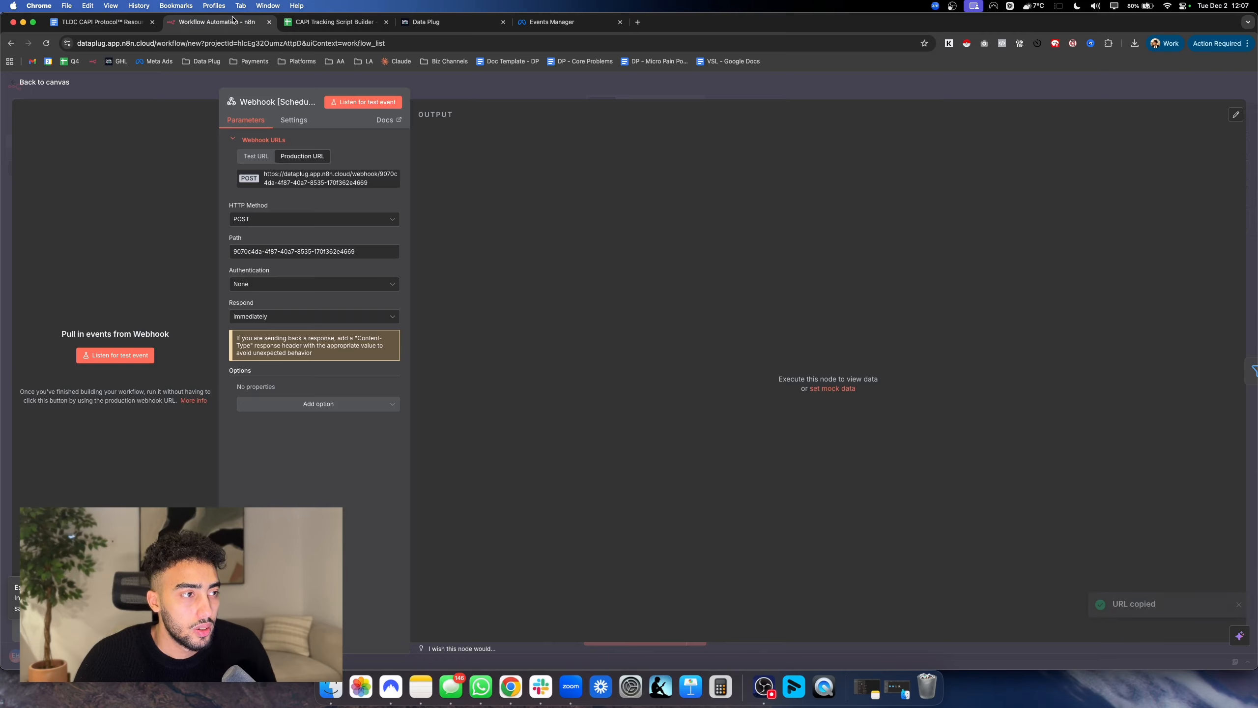
{"action": "left_click", "coordinate": [431, 21]}
{"action": "left_click", "coordinate": [454, 295]}
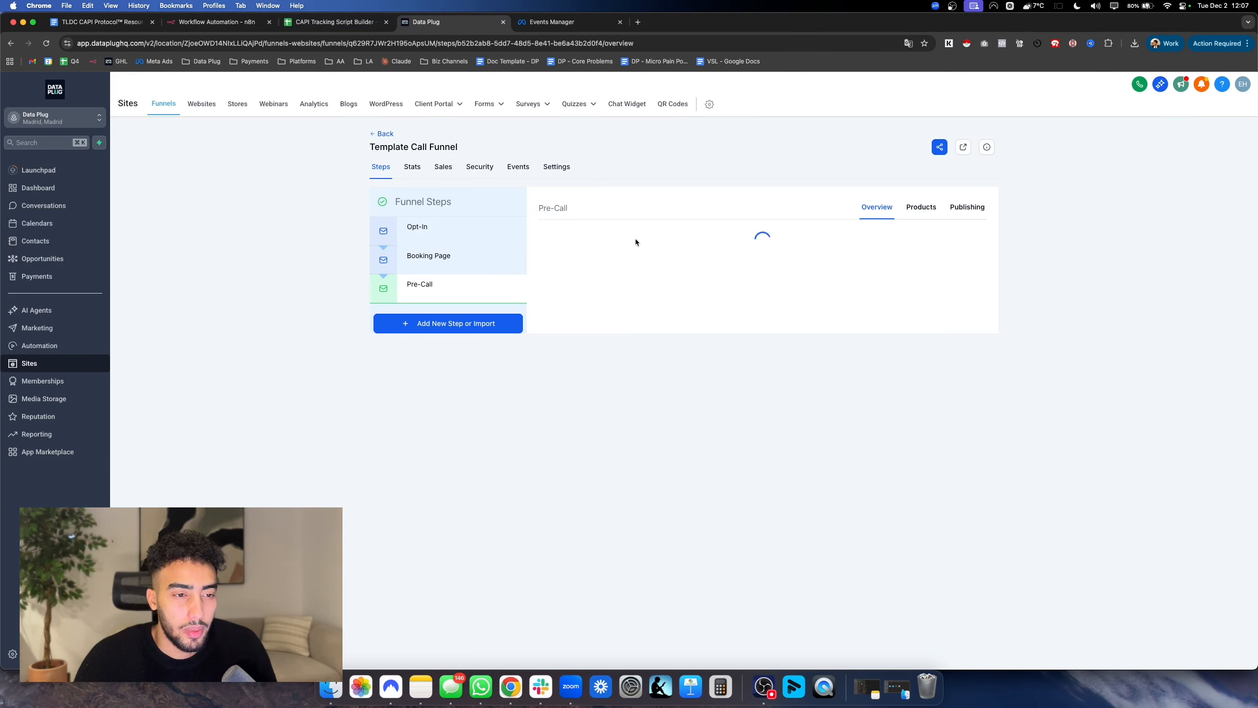
{"action": "triple_click", "coordinate": [627, 234]}
{"action": "key", "text": "super+c"}
{"action": "left_click", "coordinate": [334, 21]}
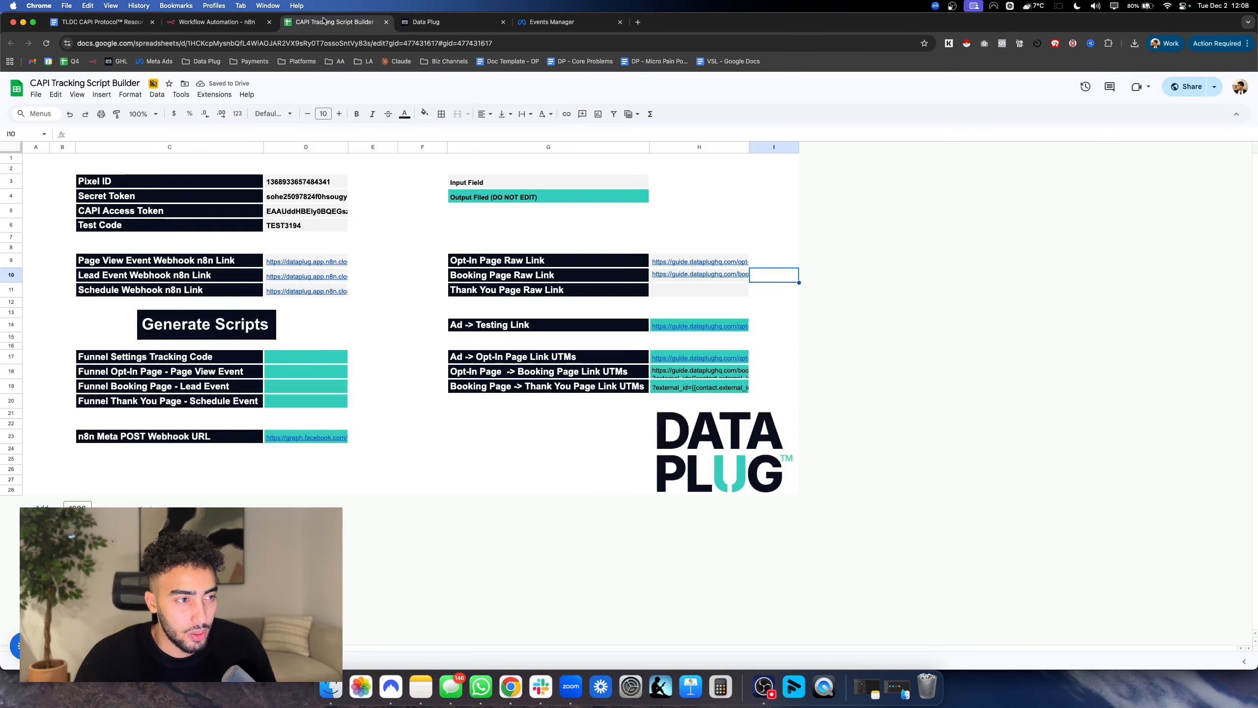
{"action": "double_click", "coordinate": [686, 293]}
{"action": "key", "text": "super+v"}
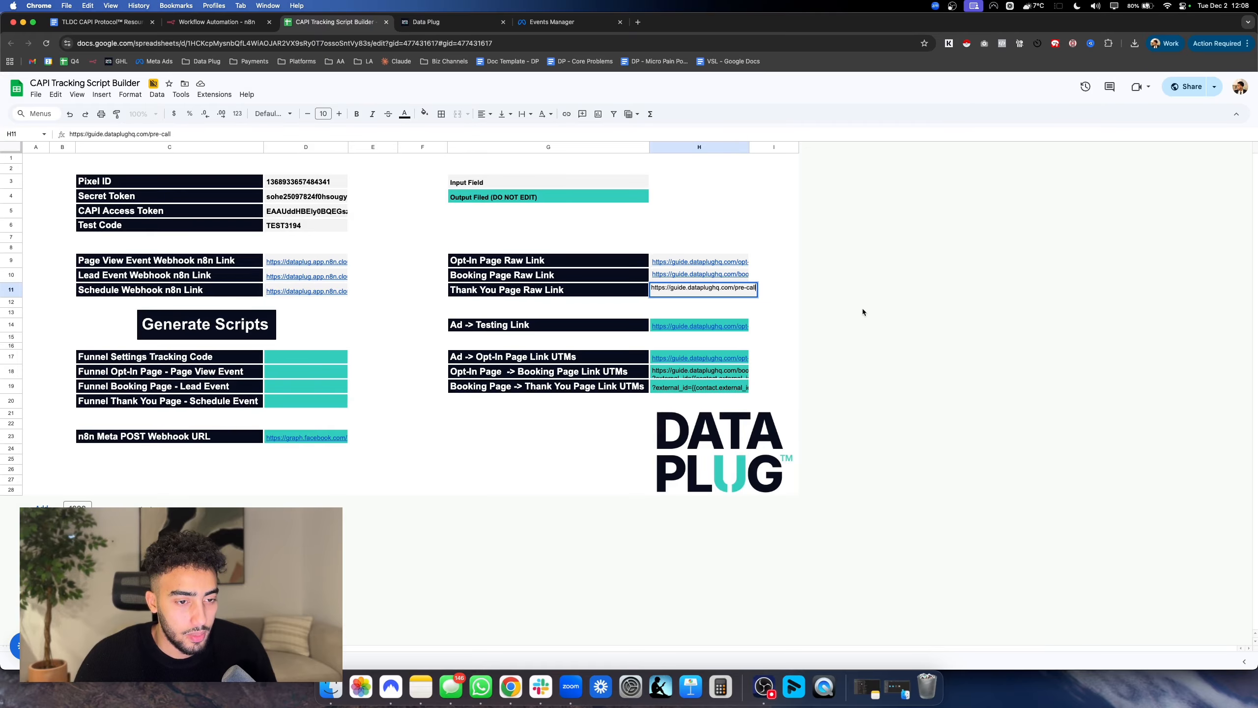
{"action": "left_click", "coordinate": [862, 311]}
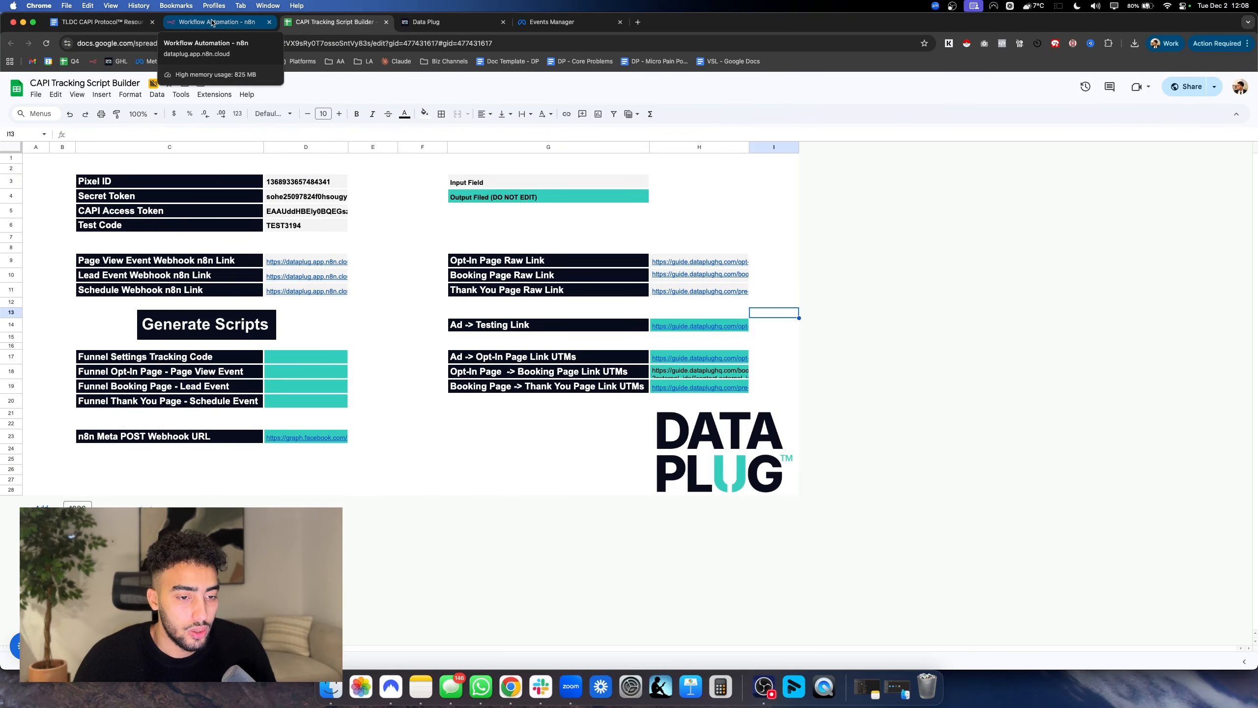
Inspect the Booking Page UTM link formula in H18, then open Data Plug's Automation workflow list.
{"action": "double_click", "coordinate": [697, 372]}
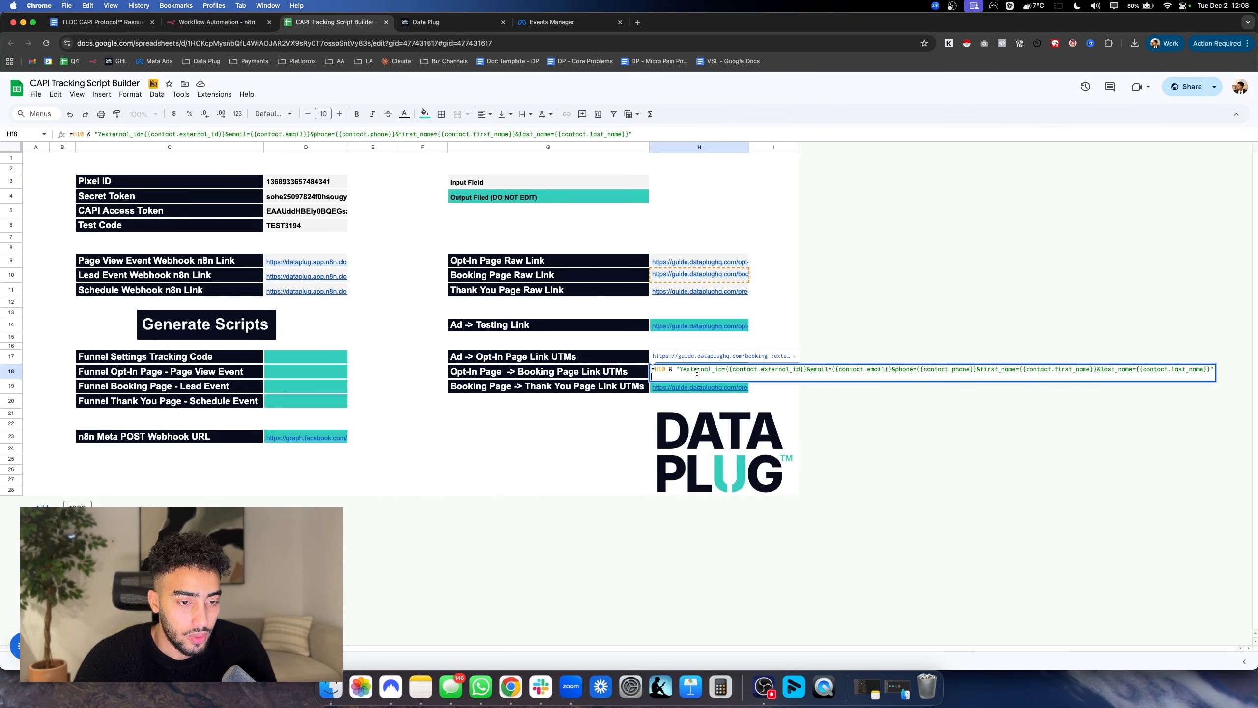
{"action": "left_click", "coordinate": [774, 413]}
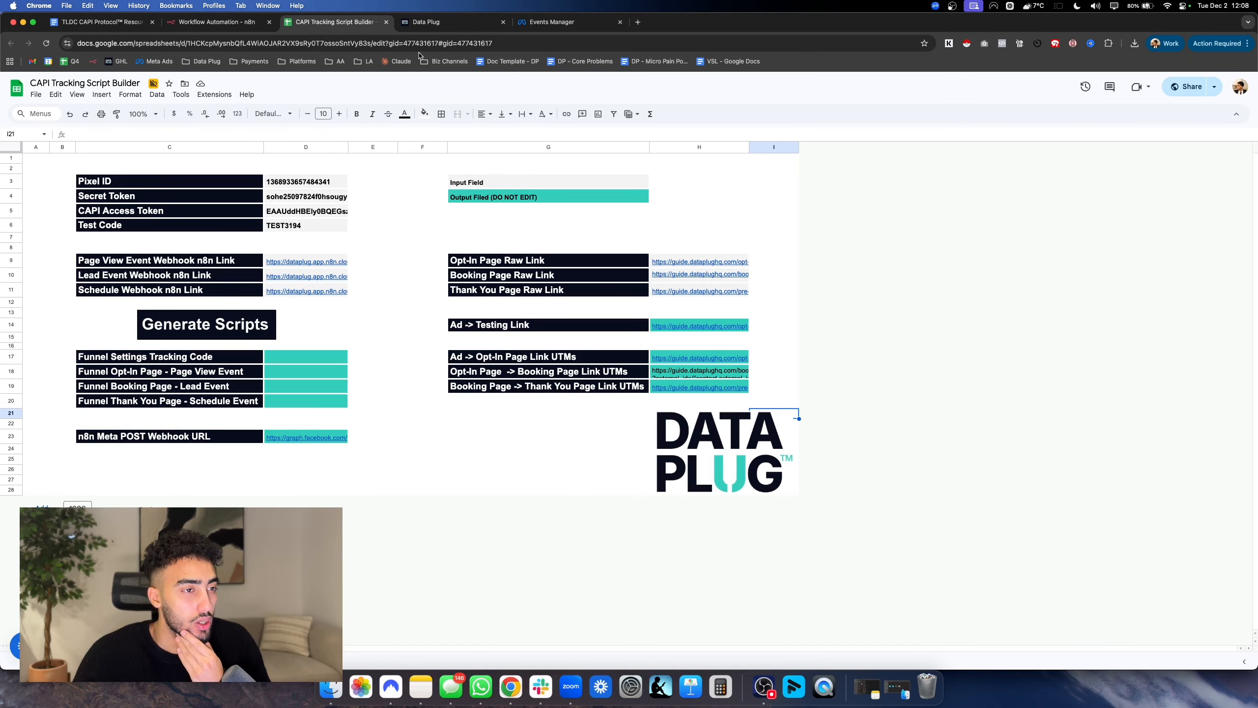
{"action": "left_click", "coordinate": [109, 22]}
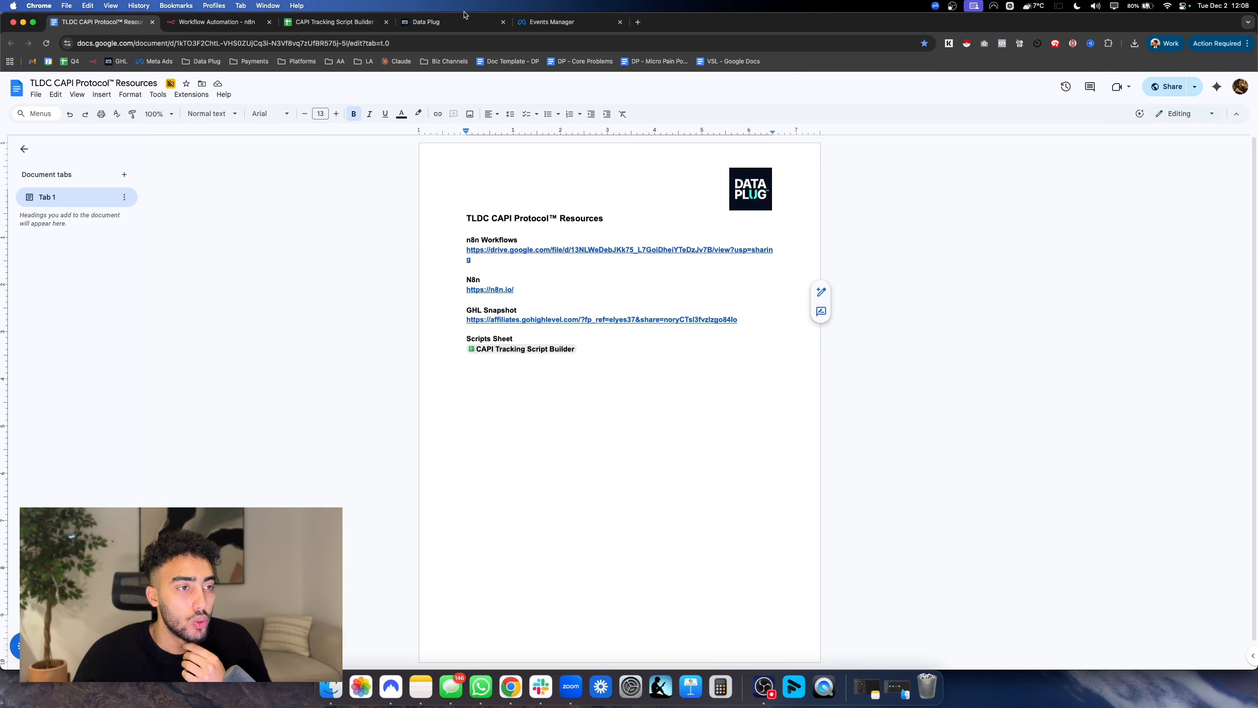
{"action": "left_click", "coordinate": [446, 21]}
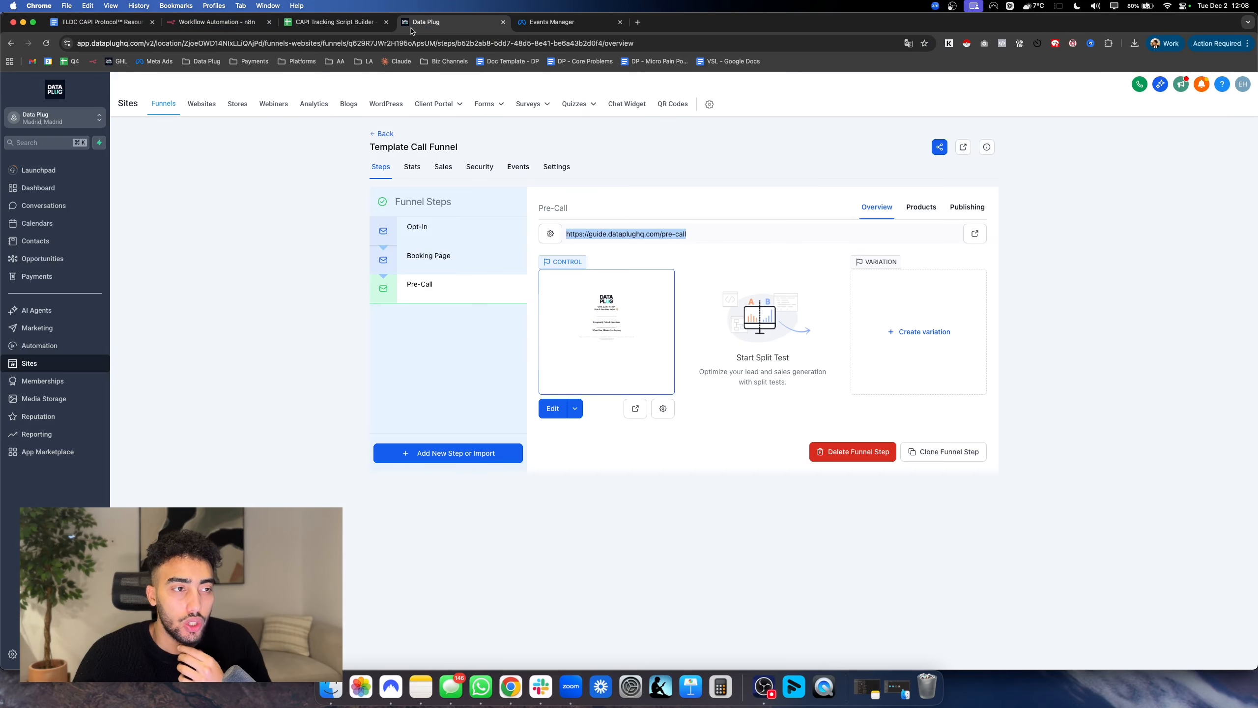
{"action": "left_click", "coordinate": [65, 349]}
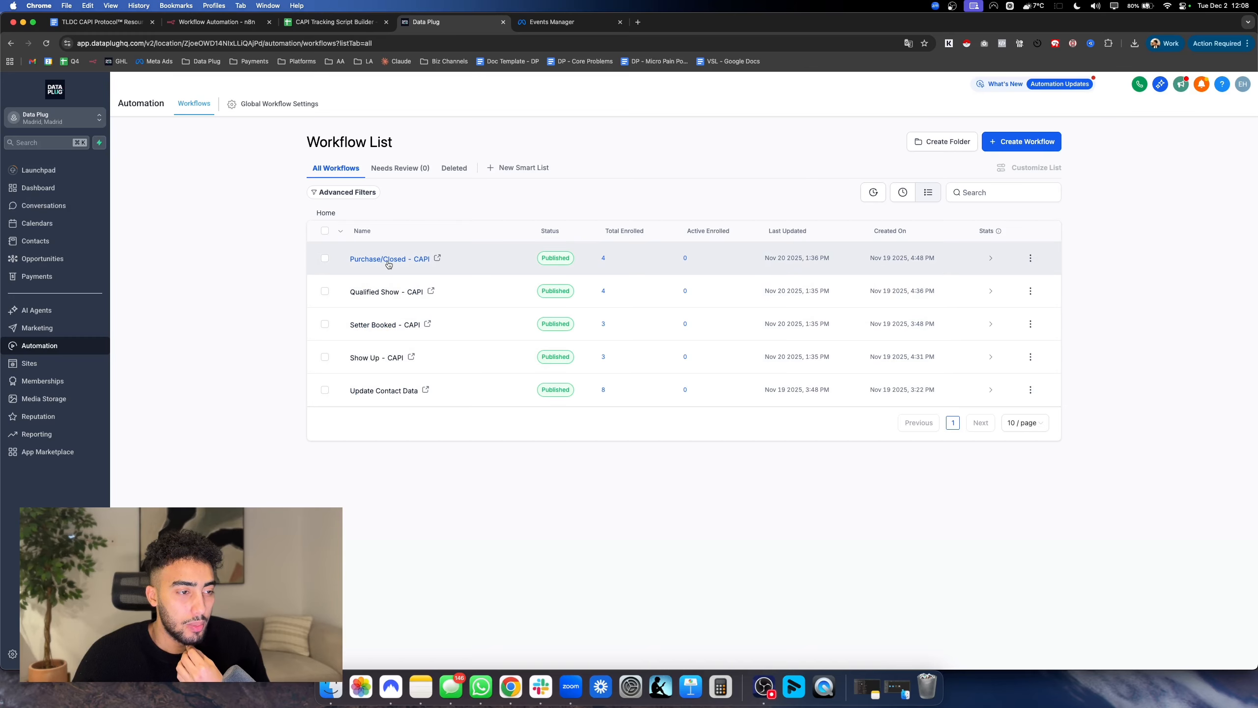
Open the Show Up webhook action in Show Up - CAPI and copy n8n's ShowUp production URL.
{"action": "left_click", "coordinate": [373, 359]}
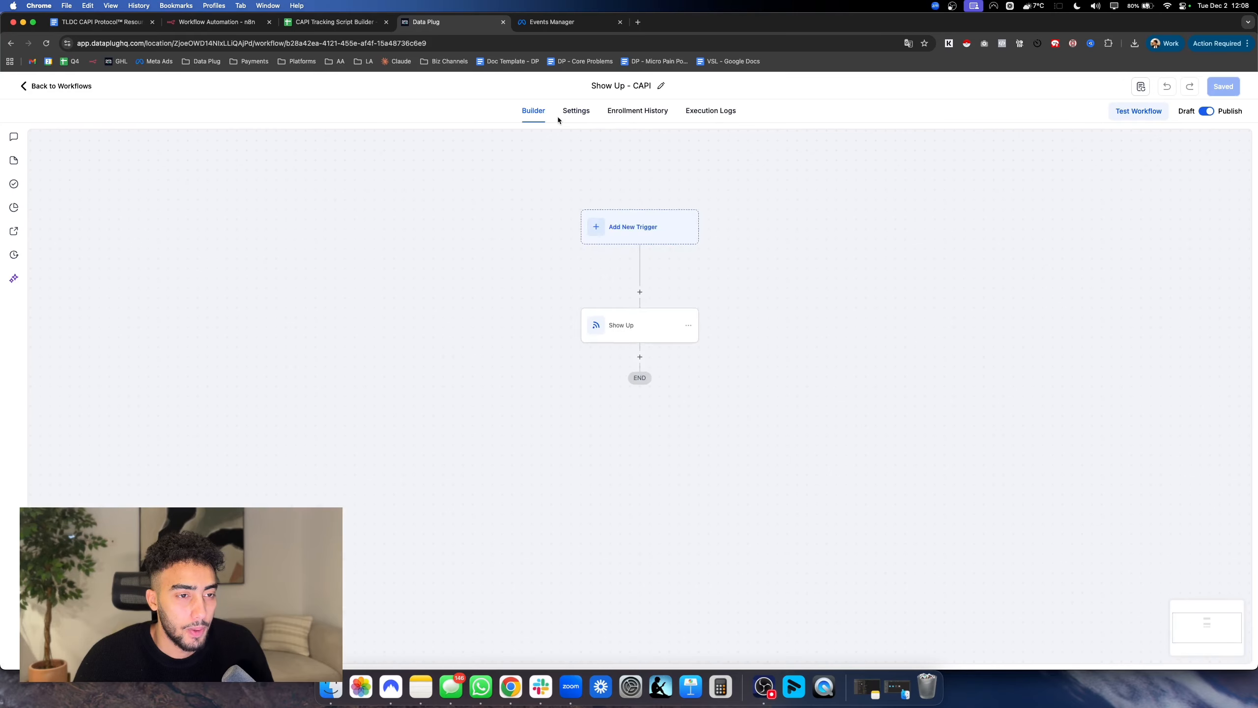
{"action": "left_click", "coordinate": [649, 330]}
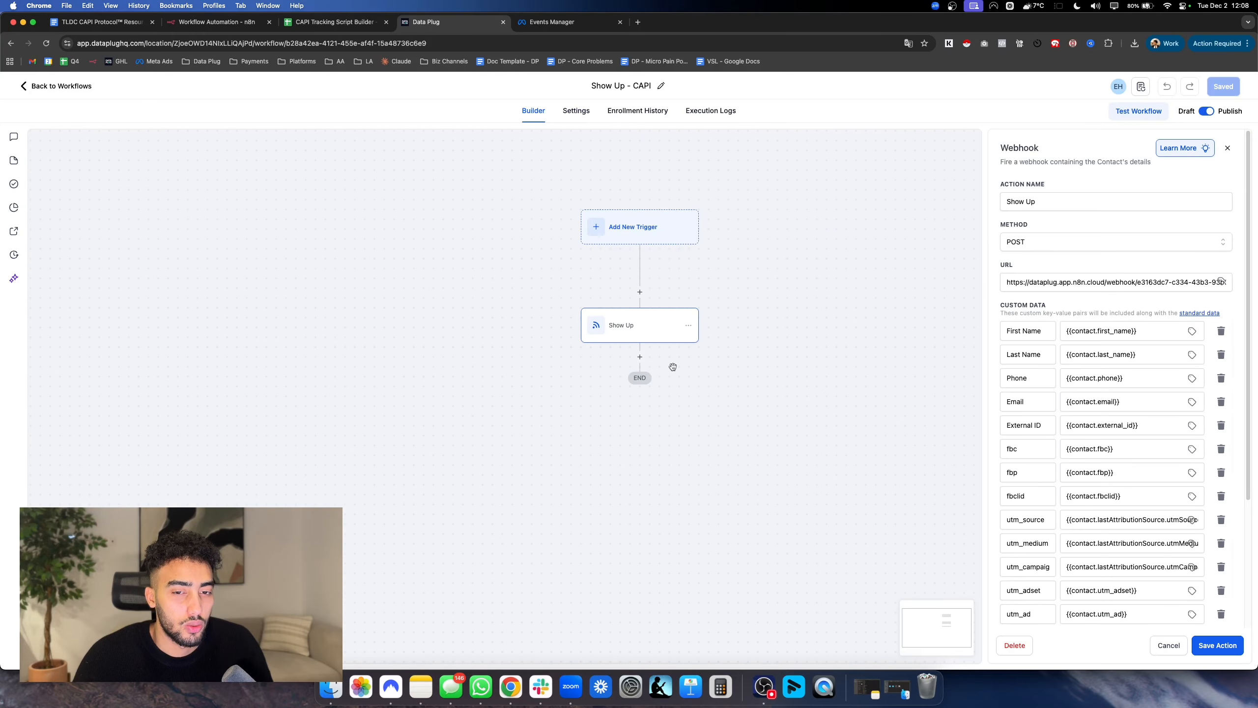
{"action": "left_click", "coordinate": [210, 22]}
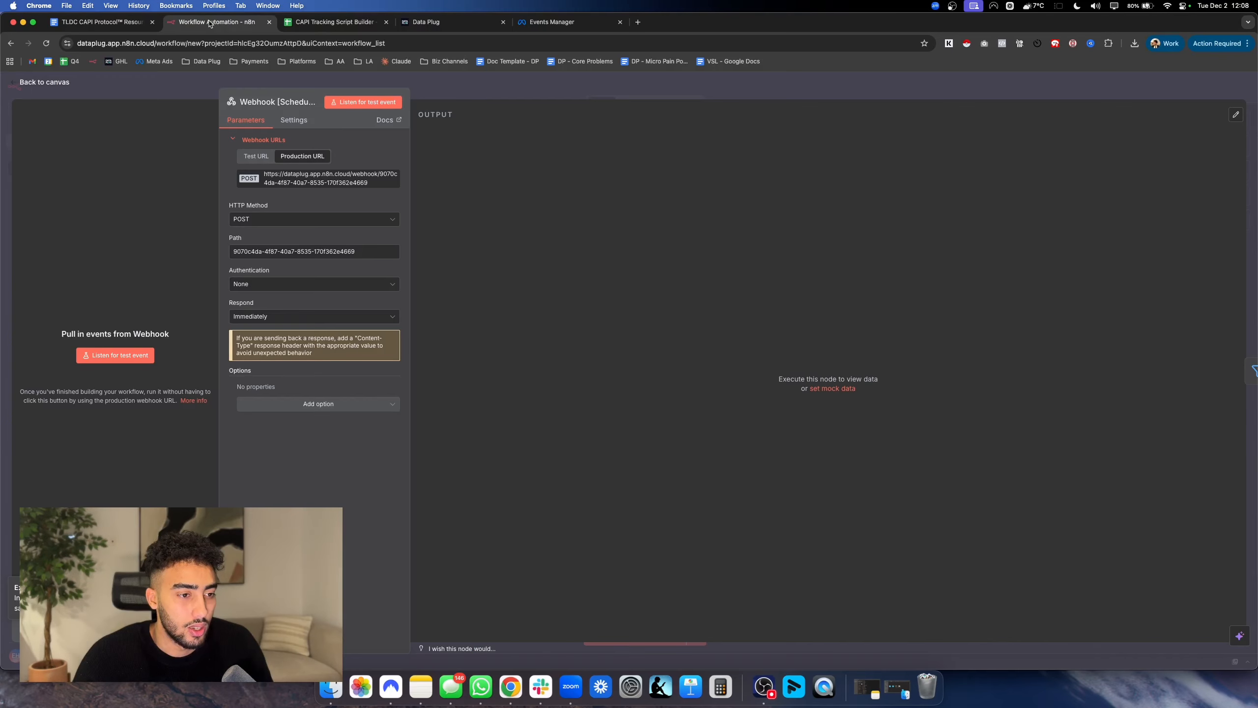
{"action": "left_click", "coordinate": [449, 91]}
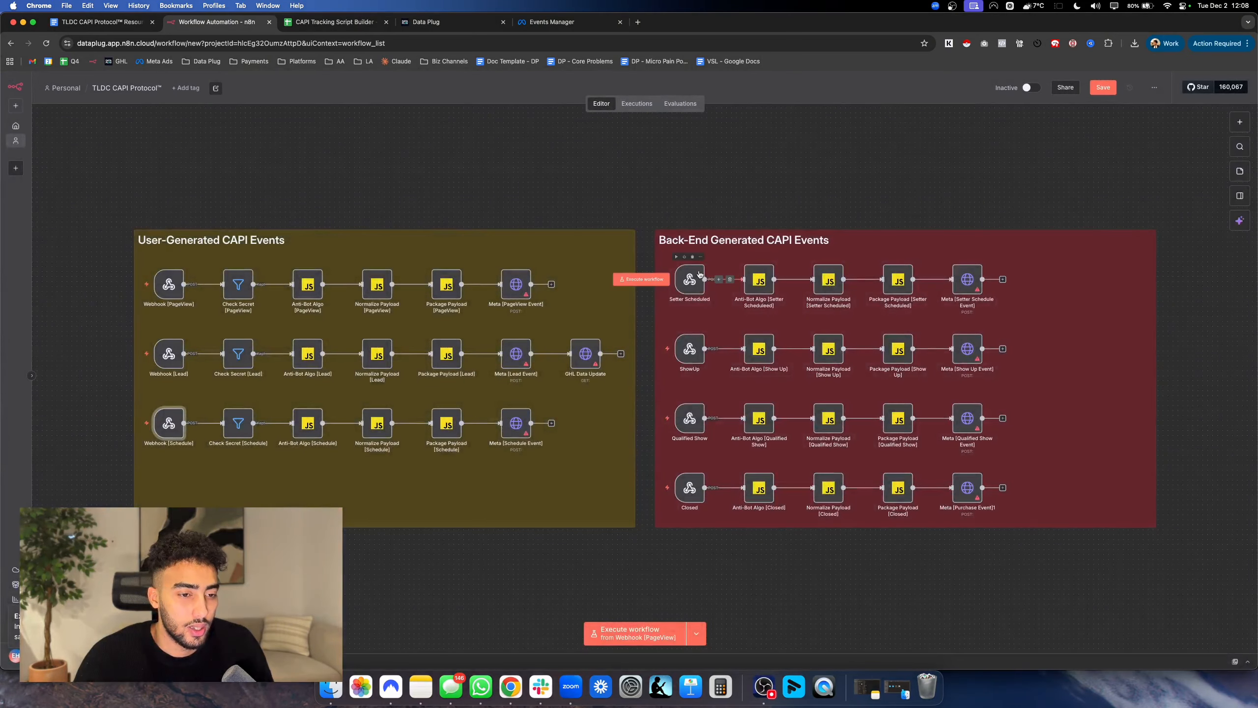
{"action": "double_click", "coordinate": [692, 353]}
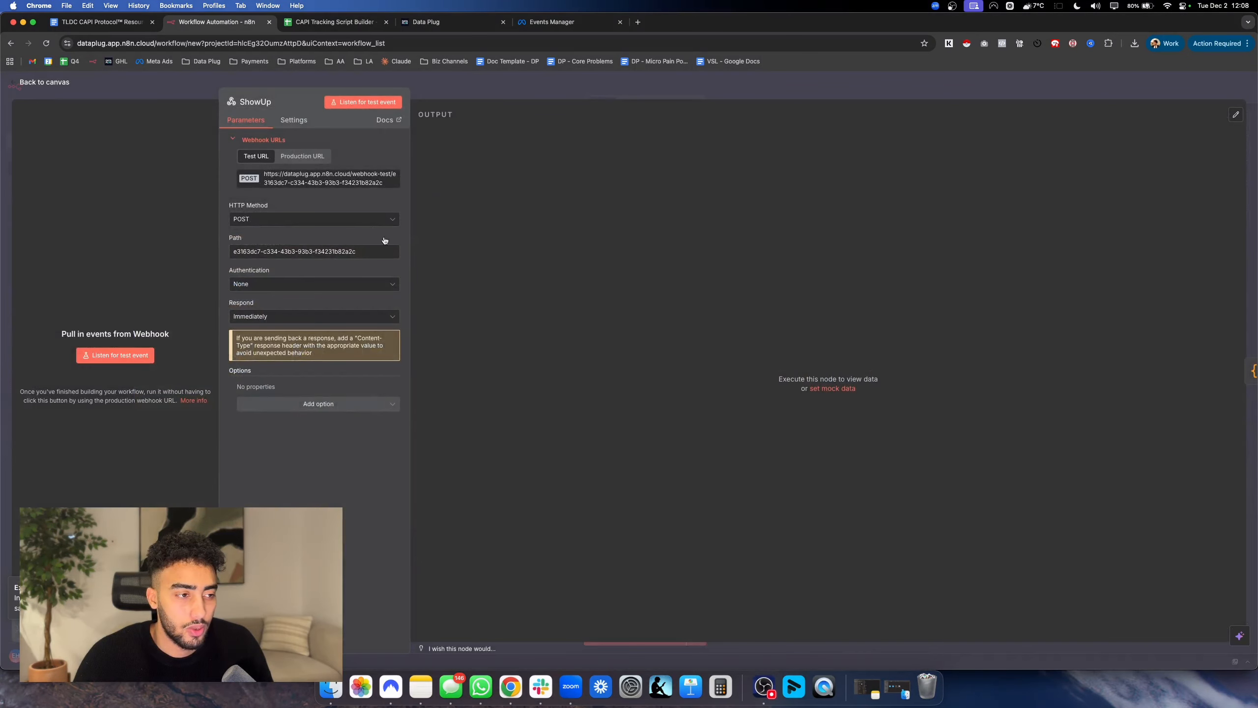
{"action": "left_click", "coordinate": [300, 157]}
{"action": "left_click", "coordinate": [309, 179]}
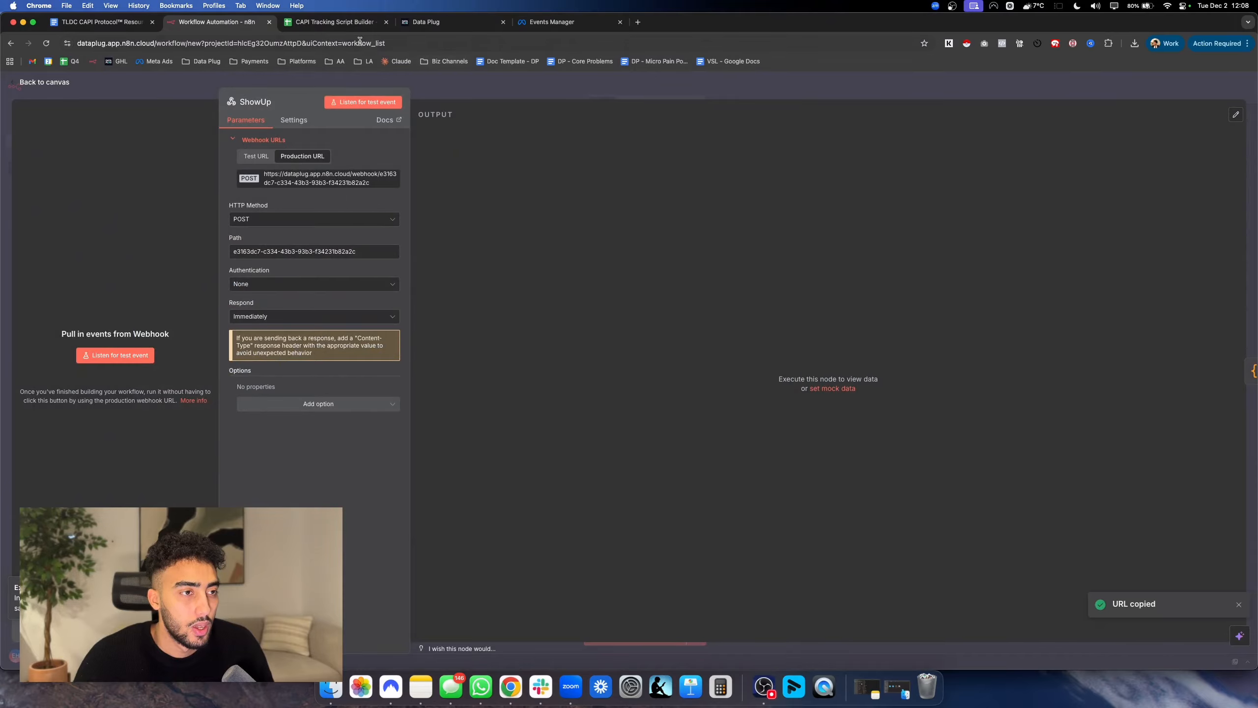
Replace the webhook's URL with the ShowUp production URL, then save the action and workflow.
{"action": "left_click", "coordinate": [341, 25]}
{"action": "left_click", "coordinate": [426, 22]}
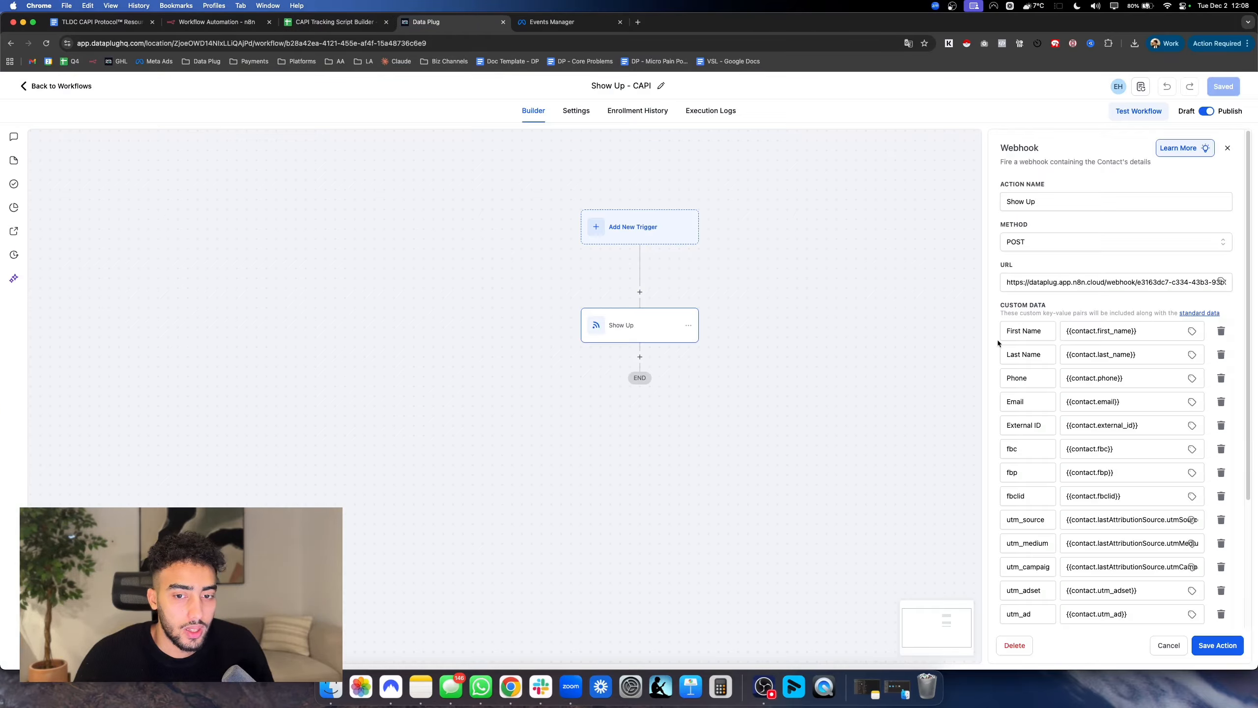
{"action": "left_click", "coordinate": [1103, 281]}
{"action": "key", "text": "super+a"}
{"action": "key", "text": "super+v"}
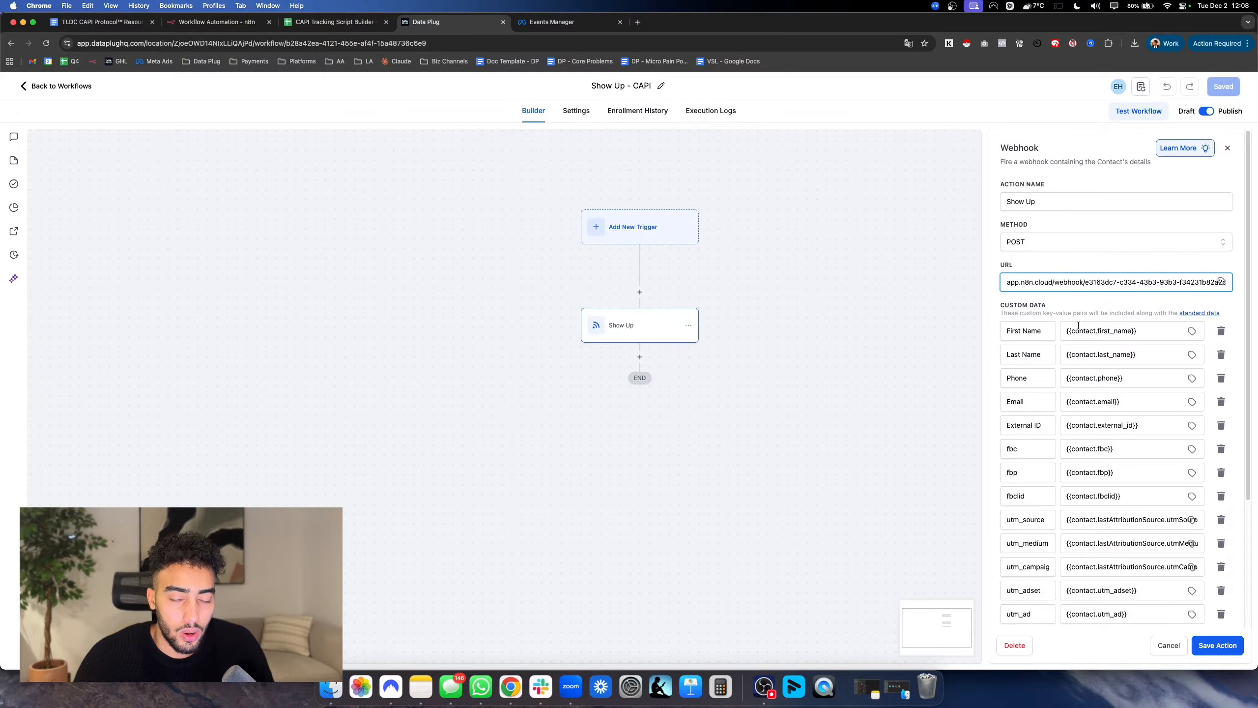
{"action": "left_click", "coordinate": [1211, 646]}
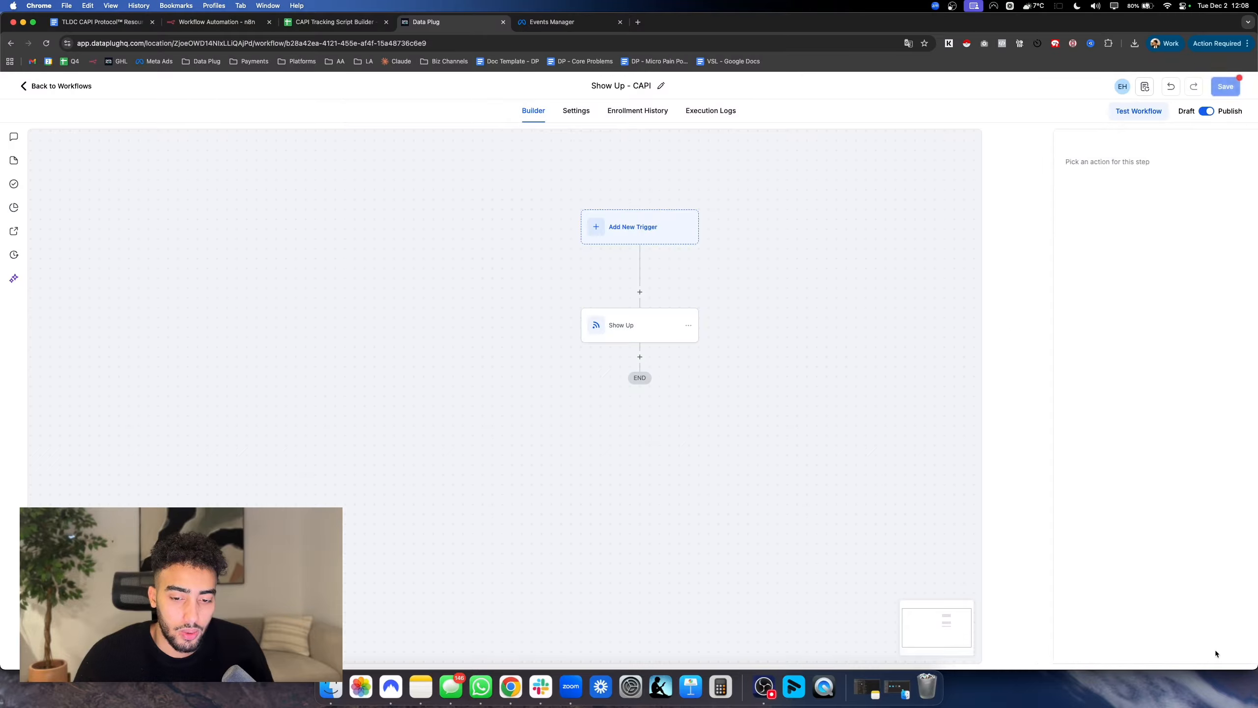
{"action": "left_click", "coordinate": [1229, 87]}
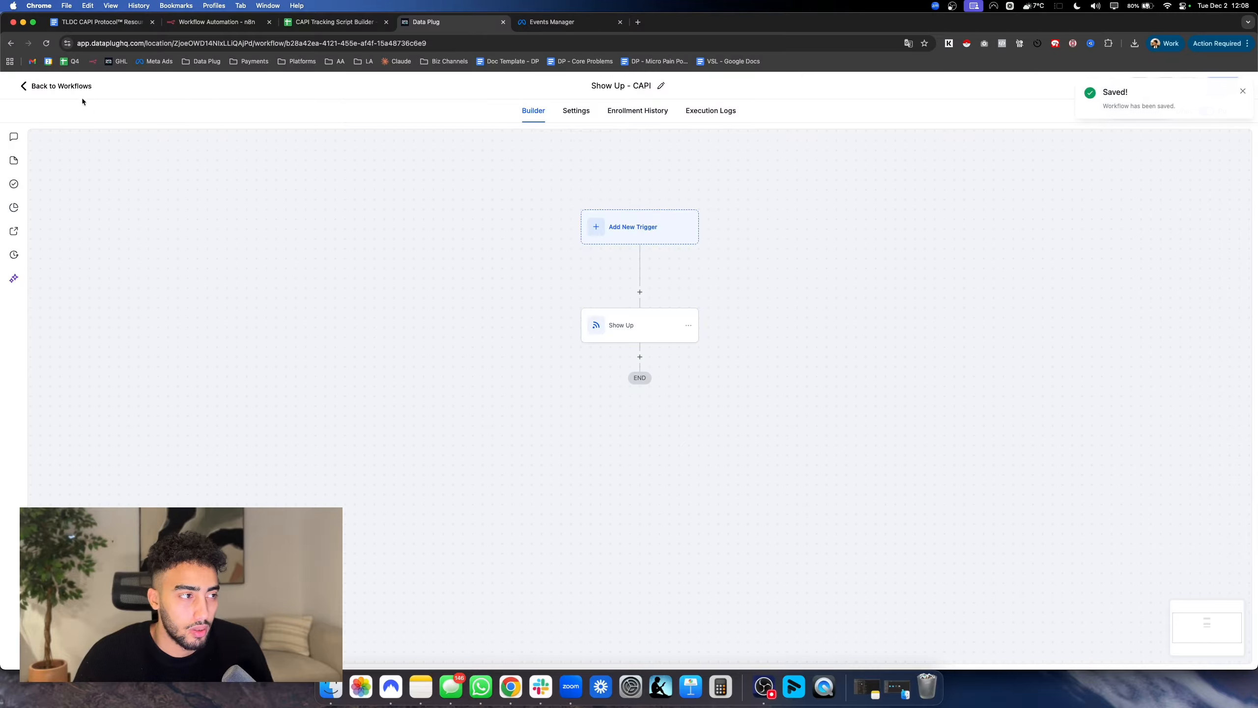
Copy the Setter Scheduled webhook's production URL from the n8n workflow.
{"action": "left_click", "coordinate": [54, 87]}
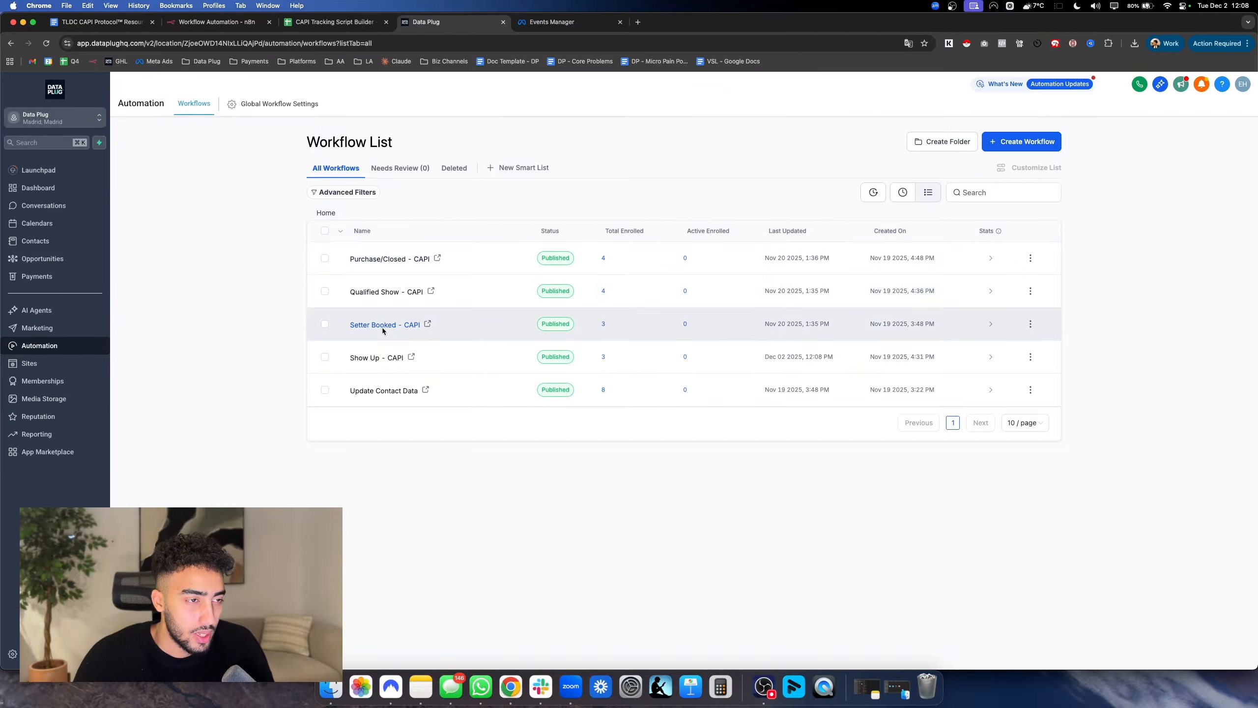
{"action": "left_click", "coordinate": [260, 22]}
{"action": "left_click", "coordinate": [538, 95]}
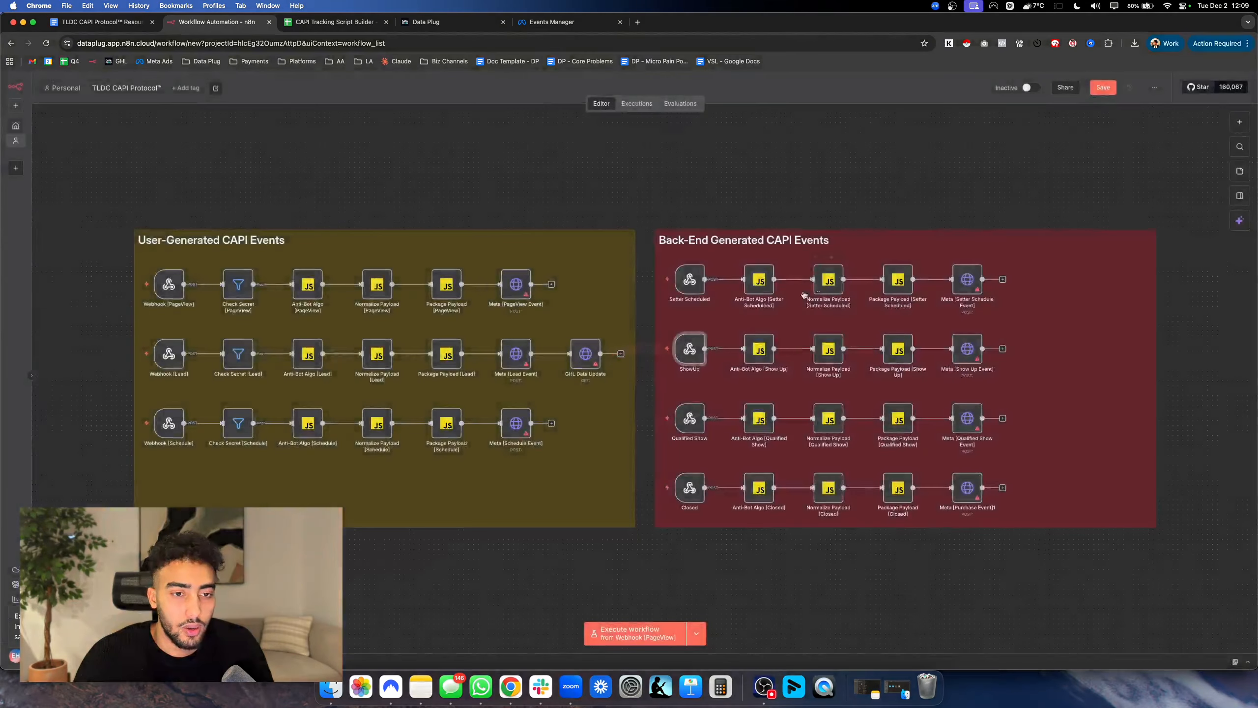
{"action": "double_click", "coordinate": [691, 279]}
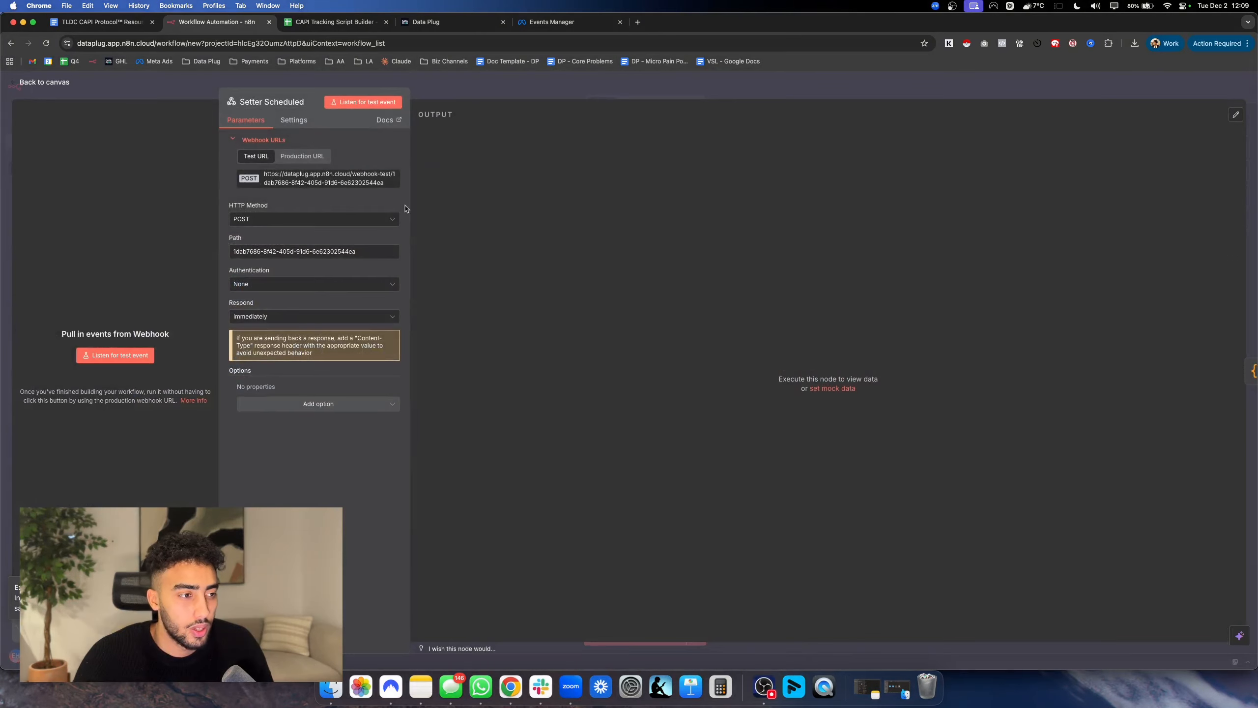
{"action": "left_click", "coordinate": [303, 156]}
{"action": "left_click", "coordinate": [306, 179]}
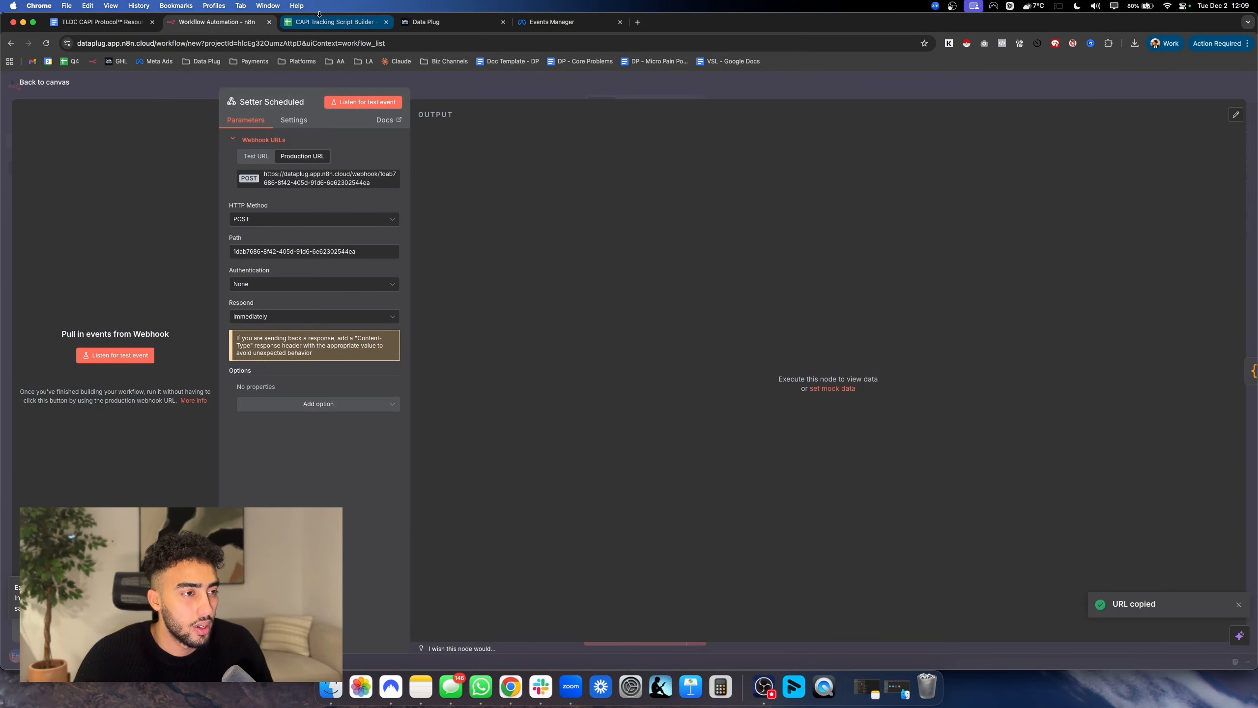
{"action": "left_click", "coordinate": [334, 22]}
Paste it into the Setter Booked Call webhook URL, then save the action and the workflow.
{"action": "left_click", "coordinate": [445, 22]}
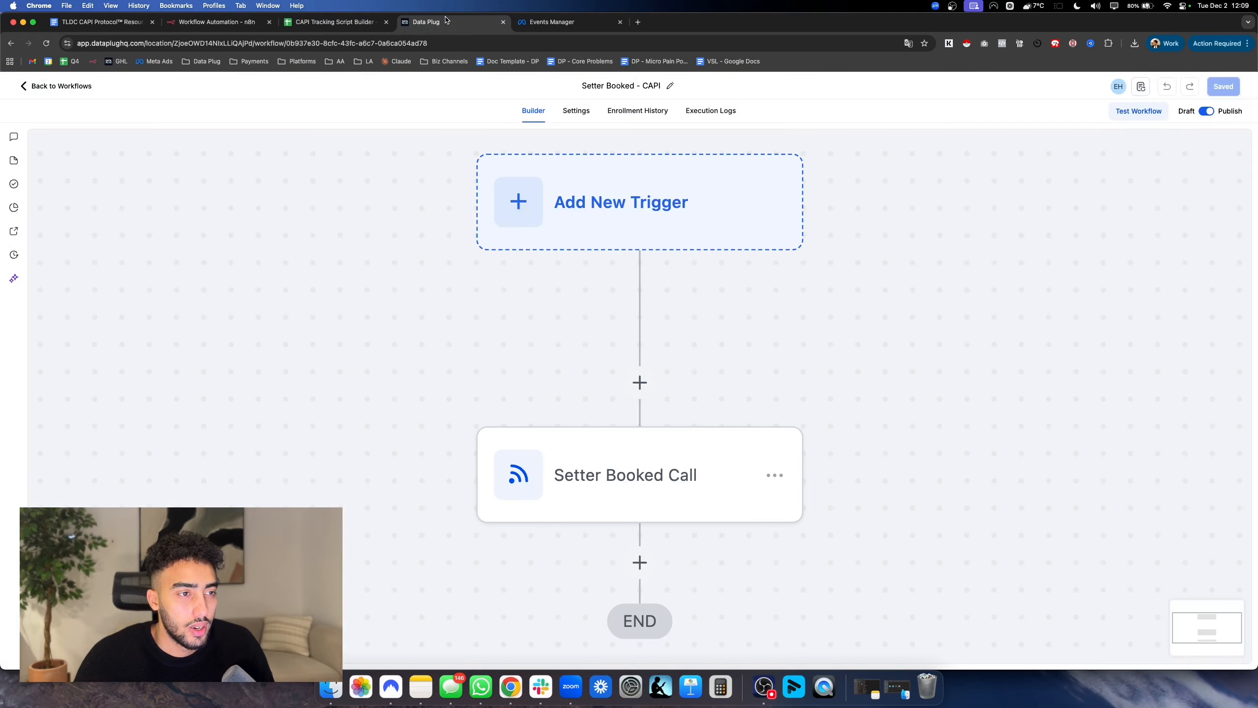
{"action": "left_click", "coordinate": [632, 475]}
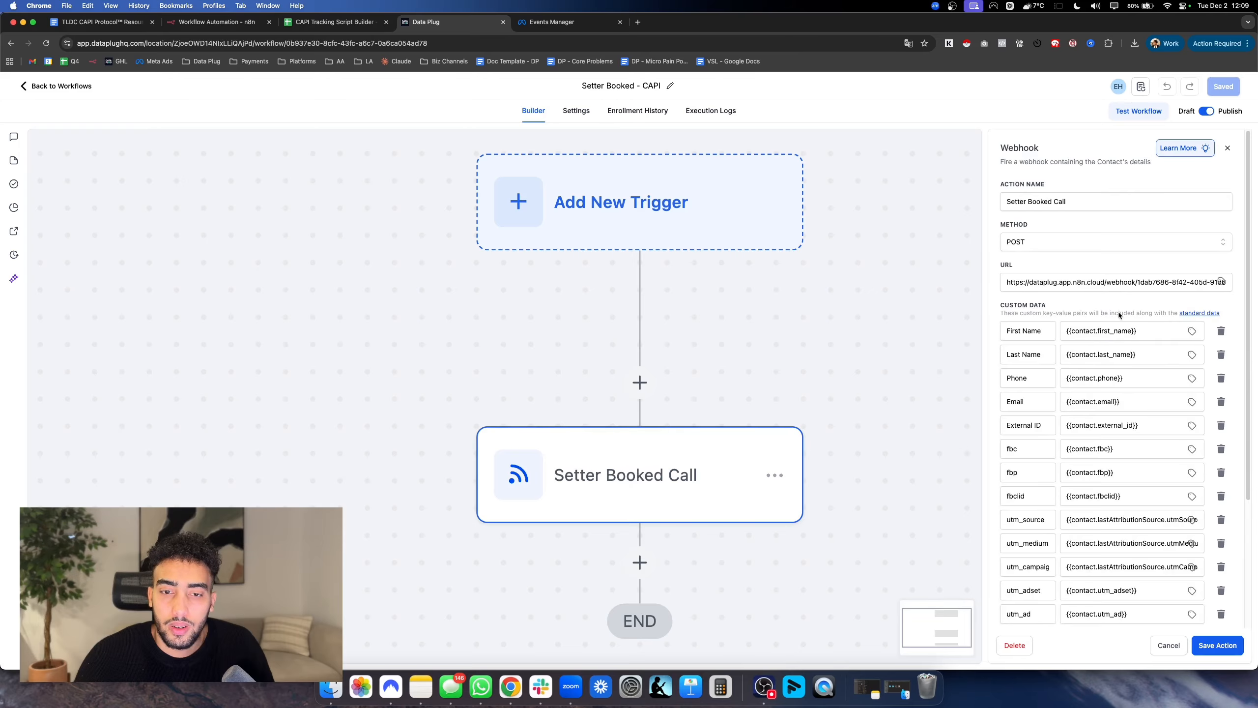
{"action": "triple_click", "coordinate": [1096, 283]}
{"action": "key", "text": "super+v"}
{"action": "left_click", "coordinate": [1218, 643]}
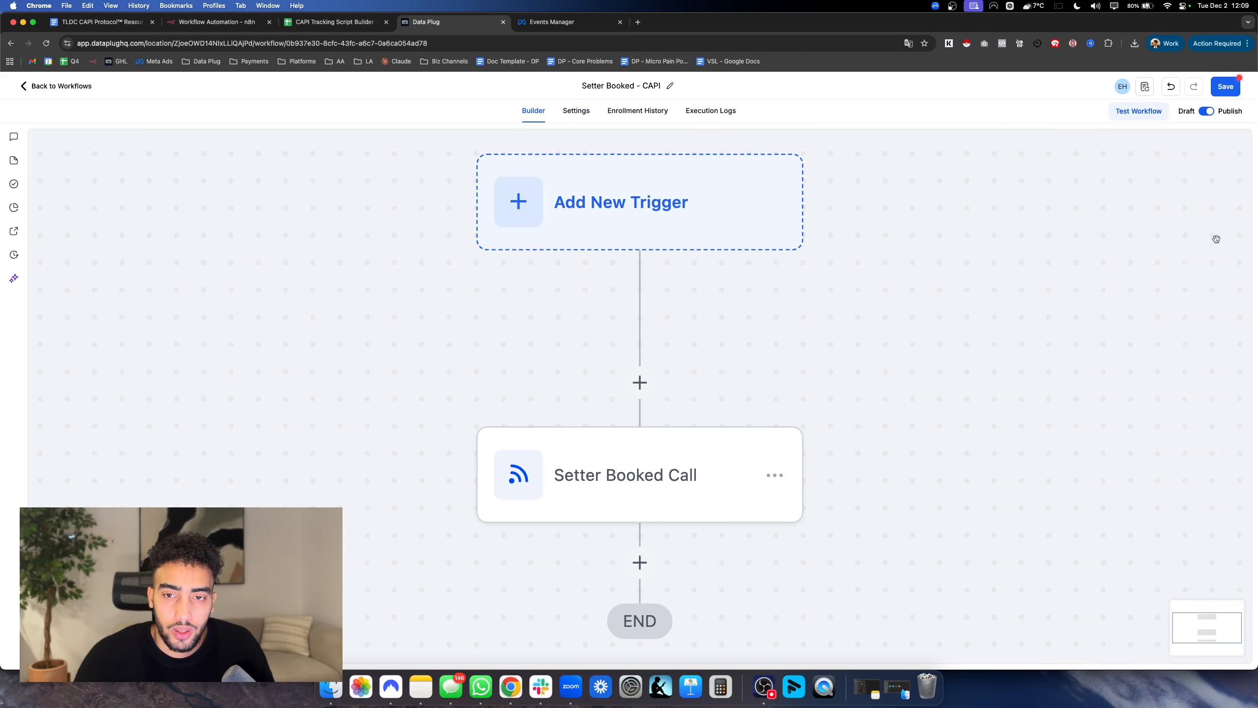
{"action": "left_click", "coordinate": [1225, 86]}
Copy the Qualified Show webhook's production URL in n8n.
{"action": "left_click", "coordinate": [215, 22]}
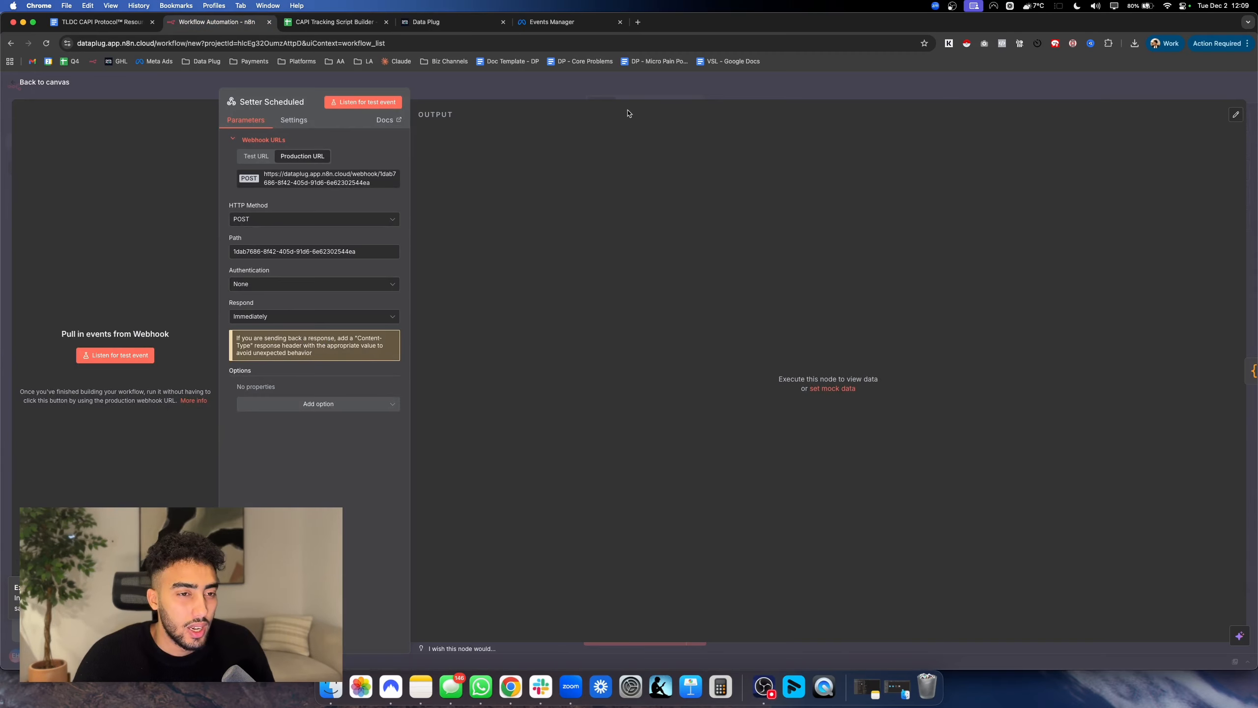
{"action": "left_click", "coordinate": [650, 87]}
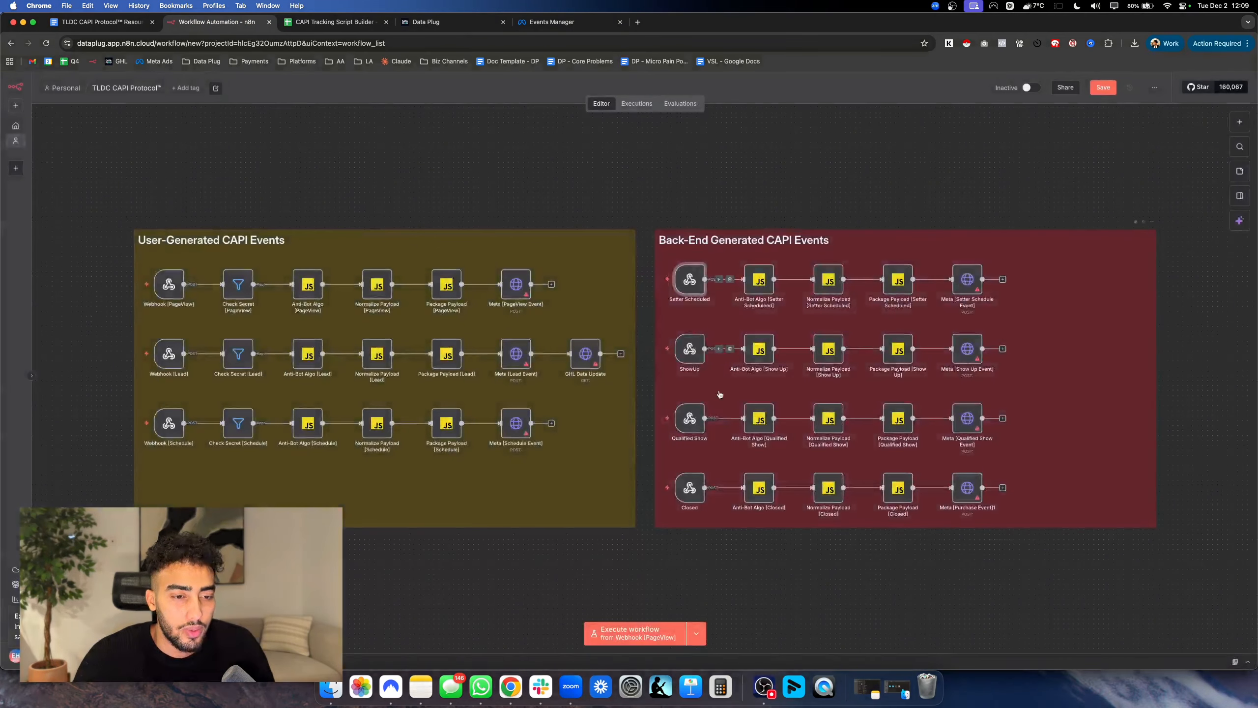
{"action": "double_click", "coordinate": [692, 421]}
{"action": "left_click", "coordinate": [302, 156]}
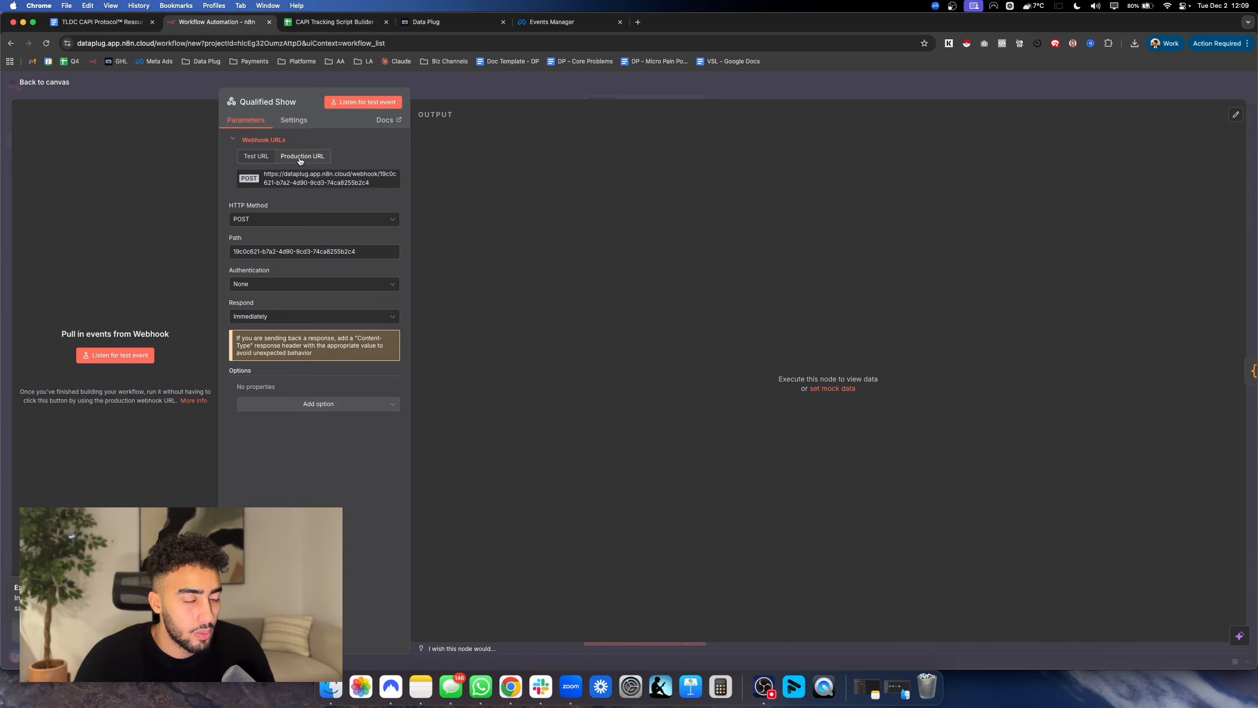
{"action": "left_click", "coordinate": [314, 184]}
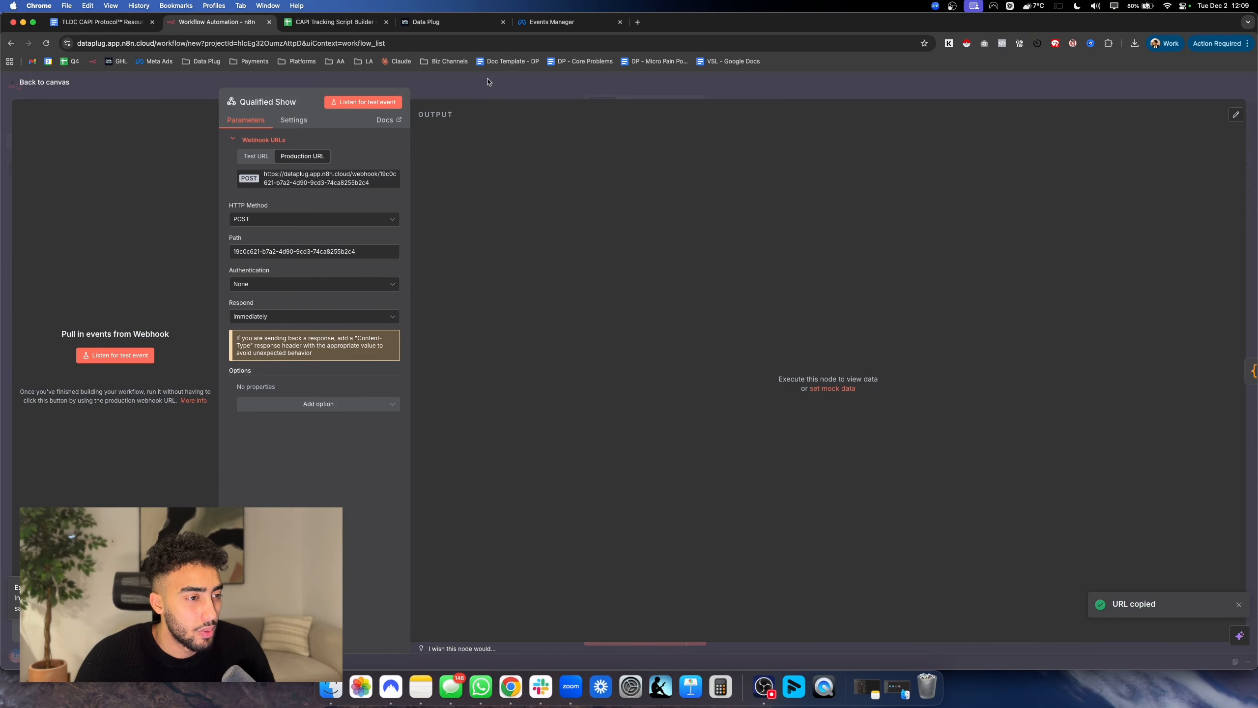
Paste it into the Qualified Show - CAPI webhook URL, then save the action and the workflow.
{"action": "left_click", "coordinate": [335, 22]}
{"action": "left_click", "coordinate": [426, 21]}
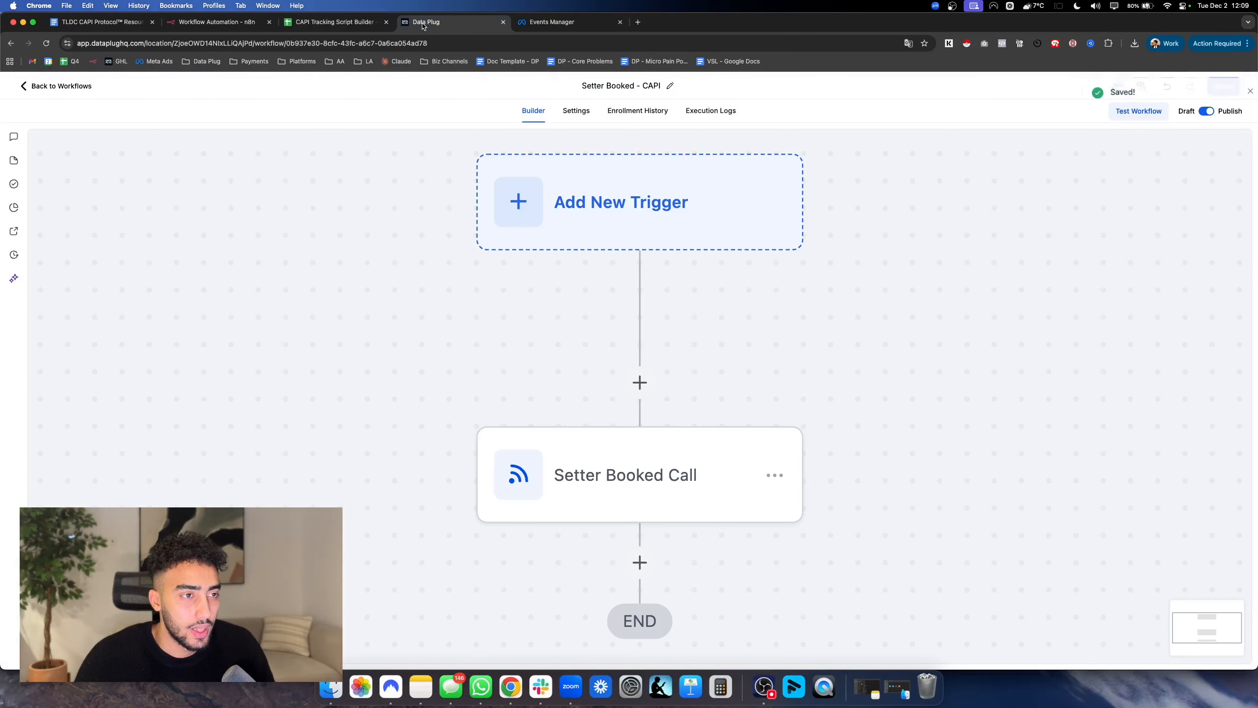
{"action": "left_click", "coordinate": [41, 88]}
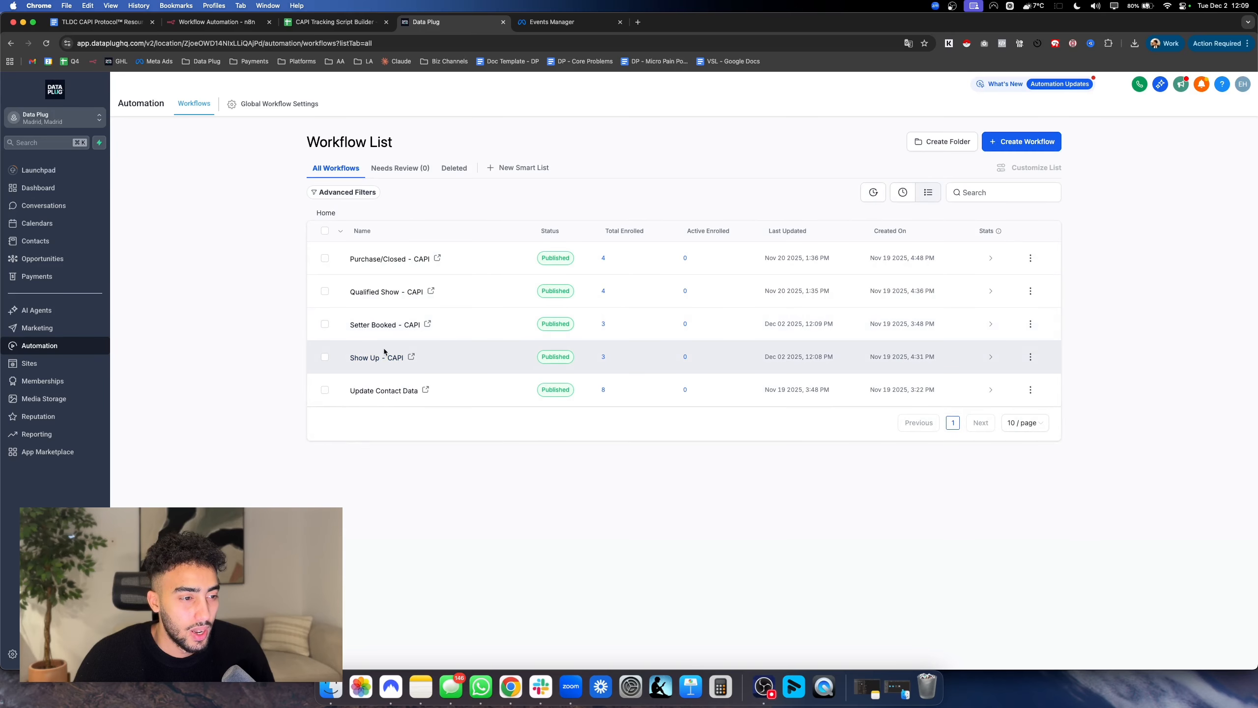
{"action": "left_click", "coordinate": [371, 293]}
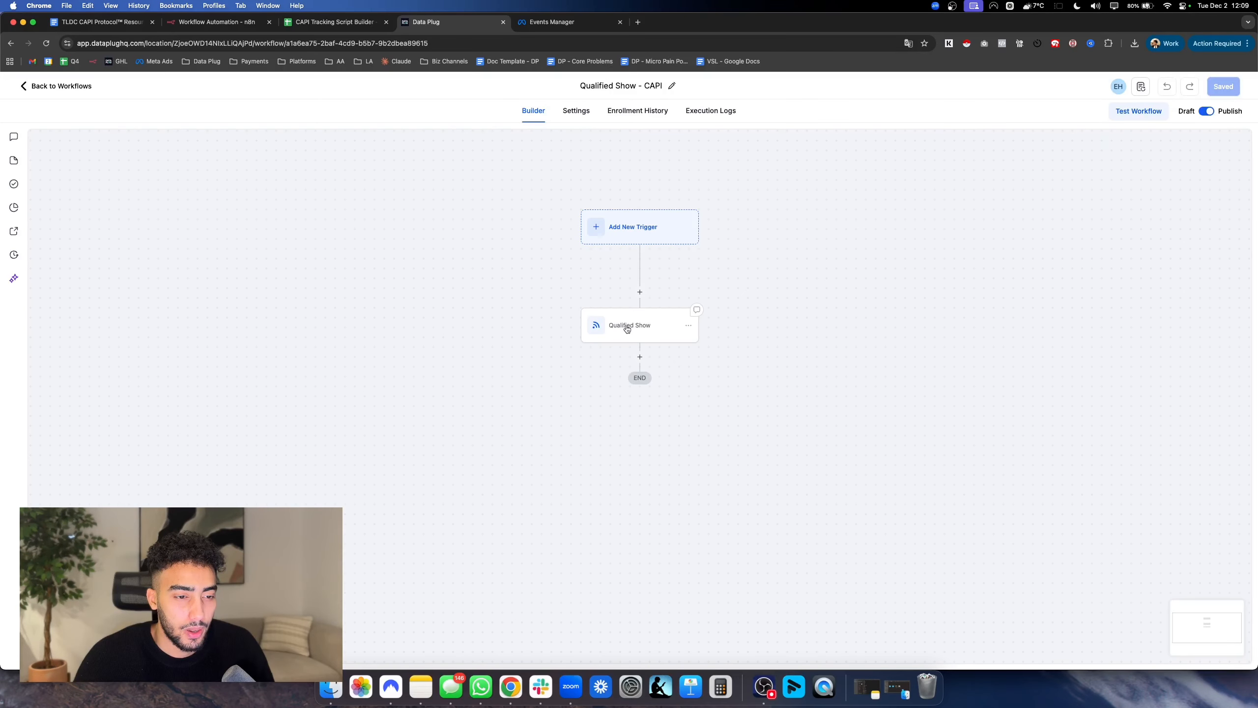
{"action": "left_click", "coordinate": [627, 329]}
{"action": "left_click", "coordinate": [1140, 284]}
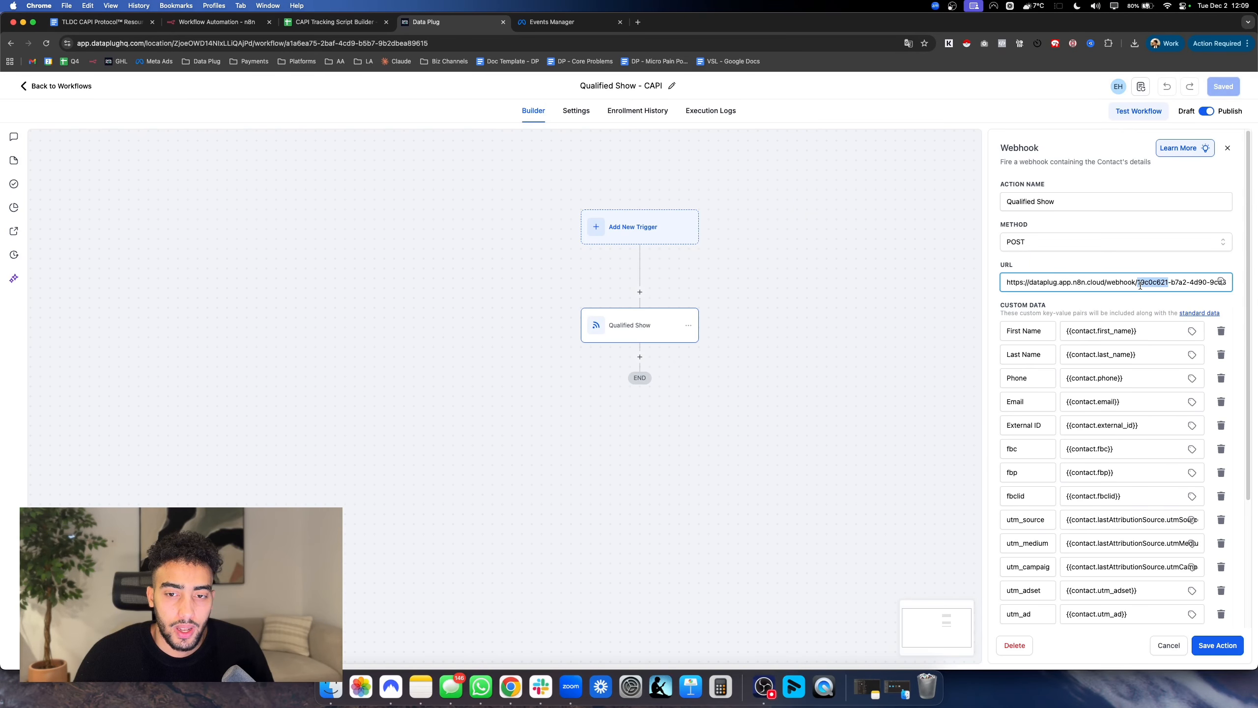
{"action": "triple_click", "coordinate": [1140, 285]}
{"action": "key", "text": "super+v"}
{"action": "left_click", "coordinate": [1220, 647]}
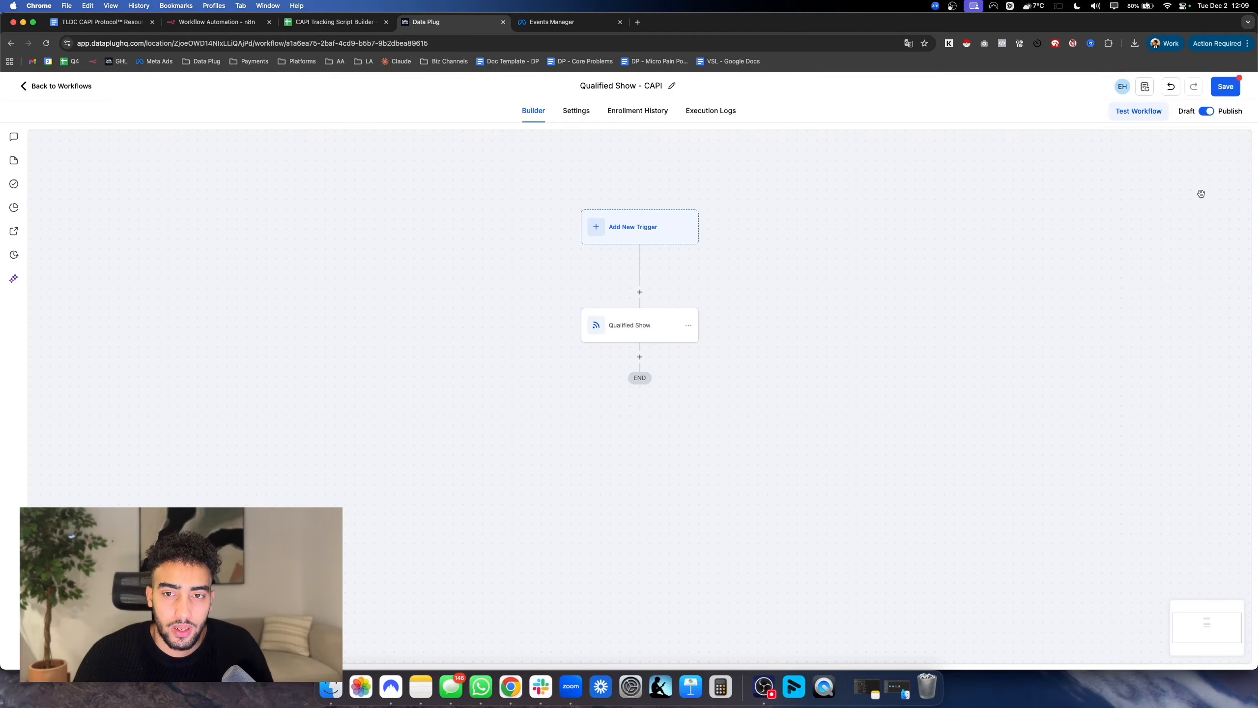
{"action": "left_click", "coordinate": [1225, 87]}
Open the Purchase/Closed - CAPI workflow in Data Plug.
{"action": "left_click", "coordinate": [329, 22]}
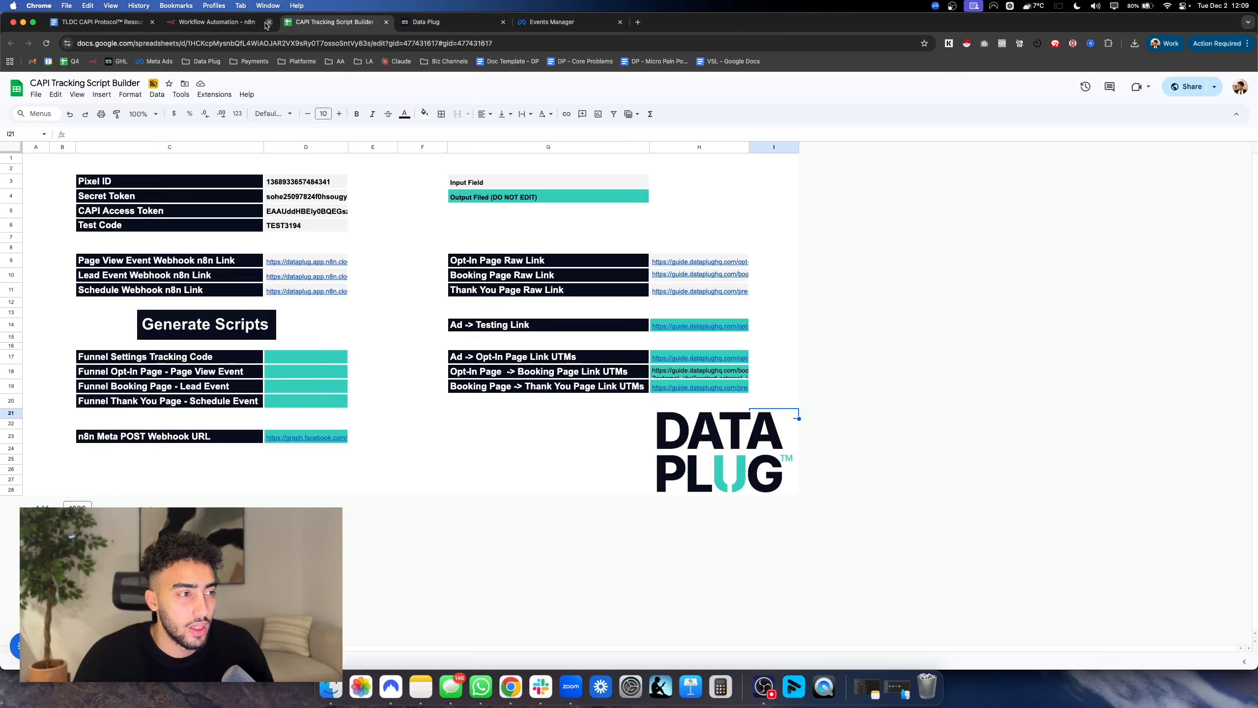
{"action": "left_click", "coordinate": [203, 23]}
{"action": "left_click", "coordinate": [551, 21]}
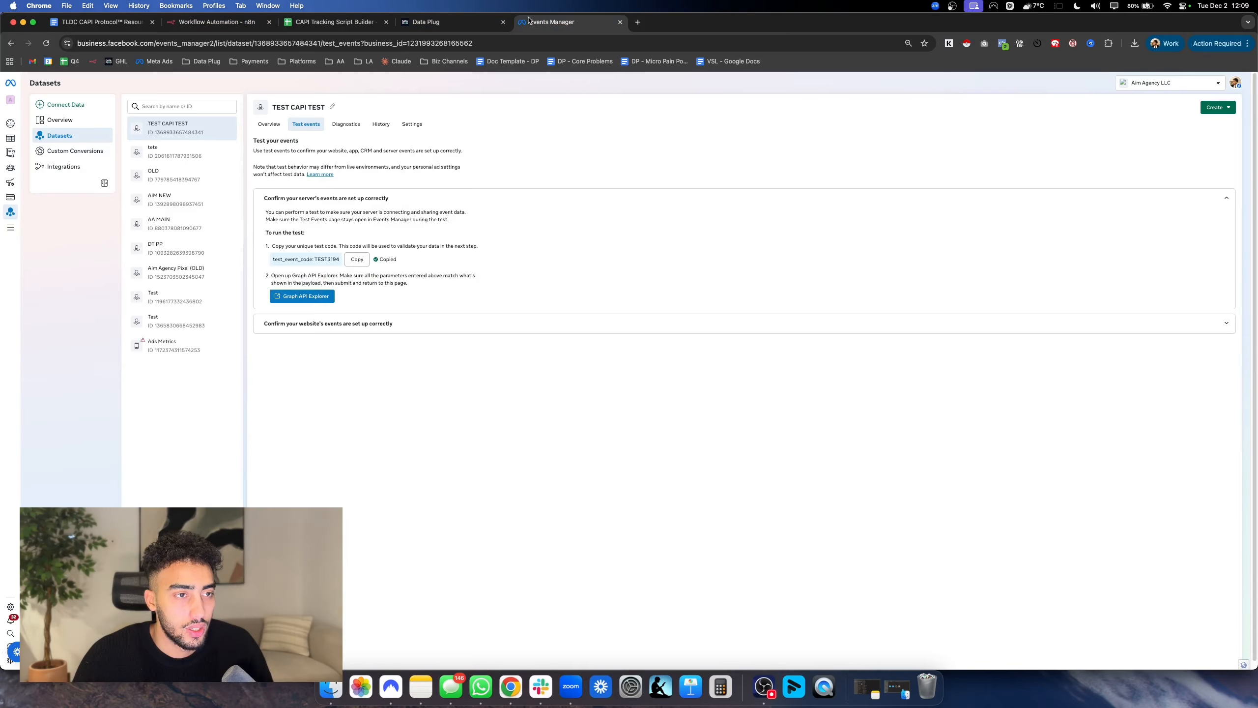
{"action": "left_click", "coordinate": [413, 21]}
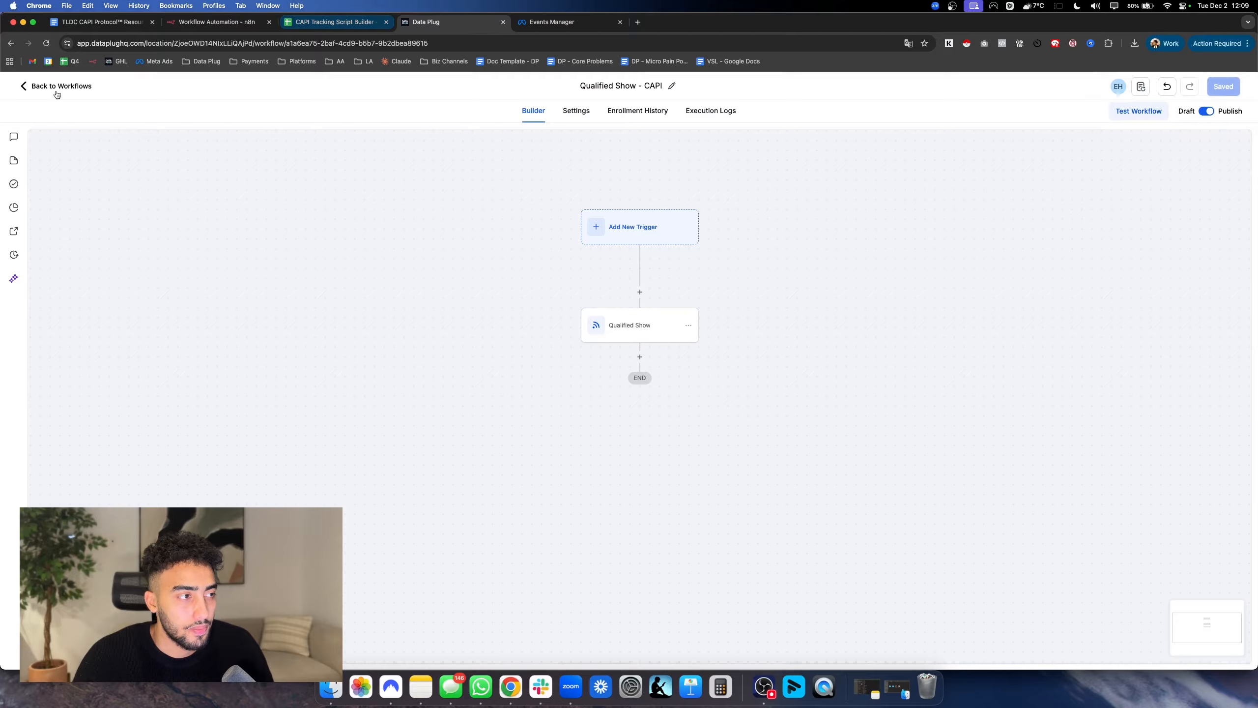
{"action": "left_click", "coordinate": [20, 88]}
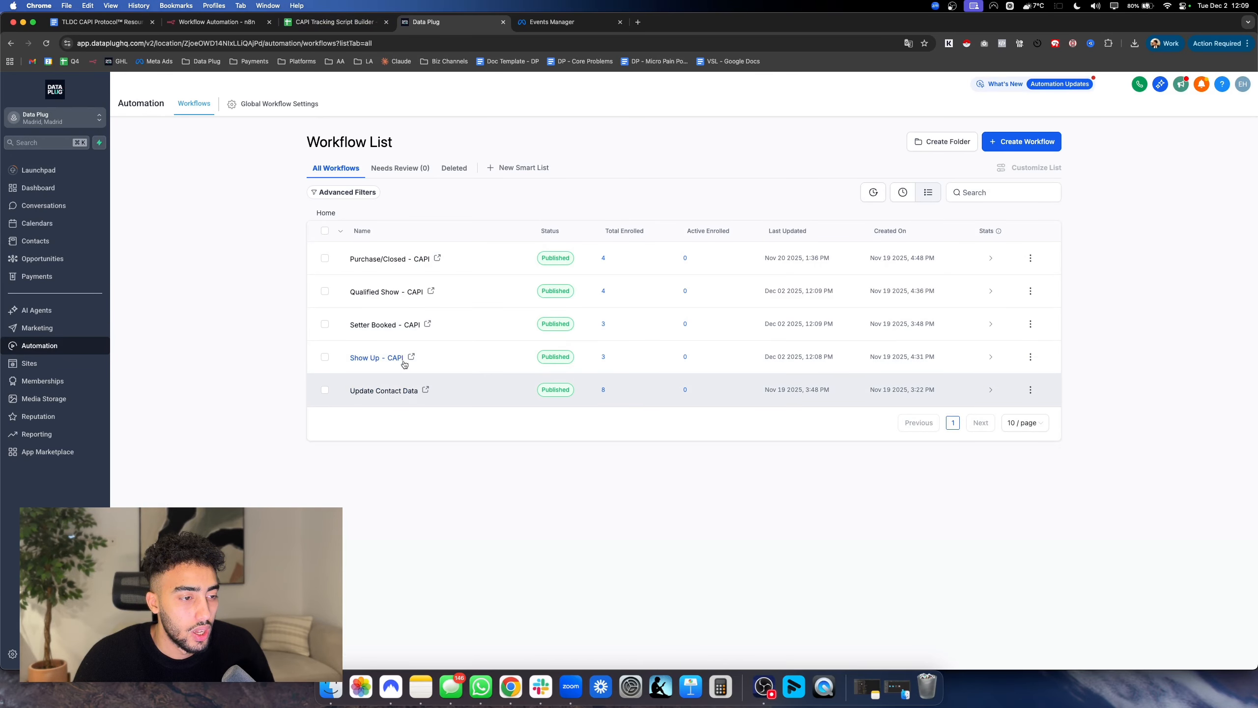
{"action": "left_click", "coordinate": [379, 262]}
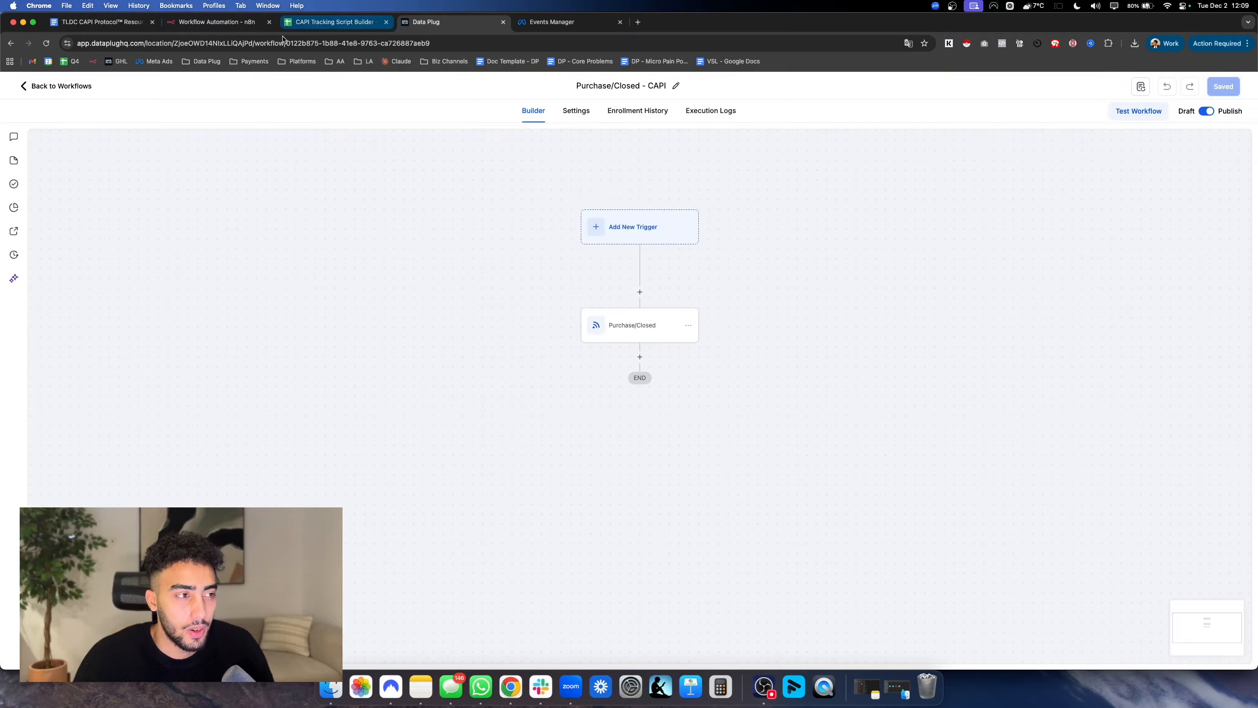
Copy the Closed webhook node's production URL in n8n.
{"action": "left_click", "coordinate": [226, 29]}
{"action": "double_click", "coordinate": [687, 499]}
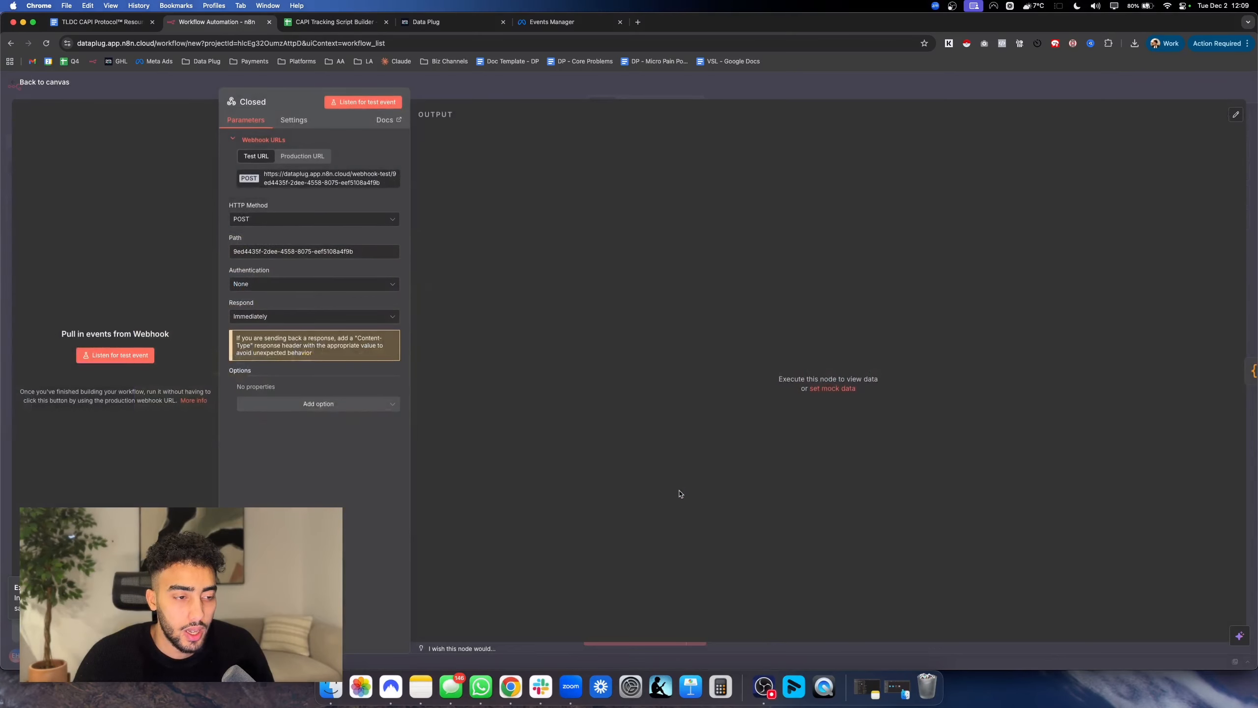
{"action": "left_click", "coordinate": [302, 156]}
{"action": "left_click", "coordinate": [315, 181]}
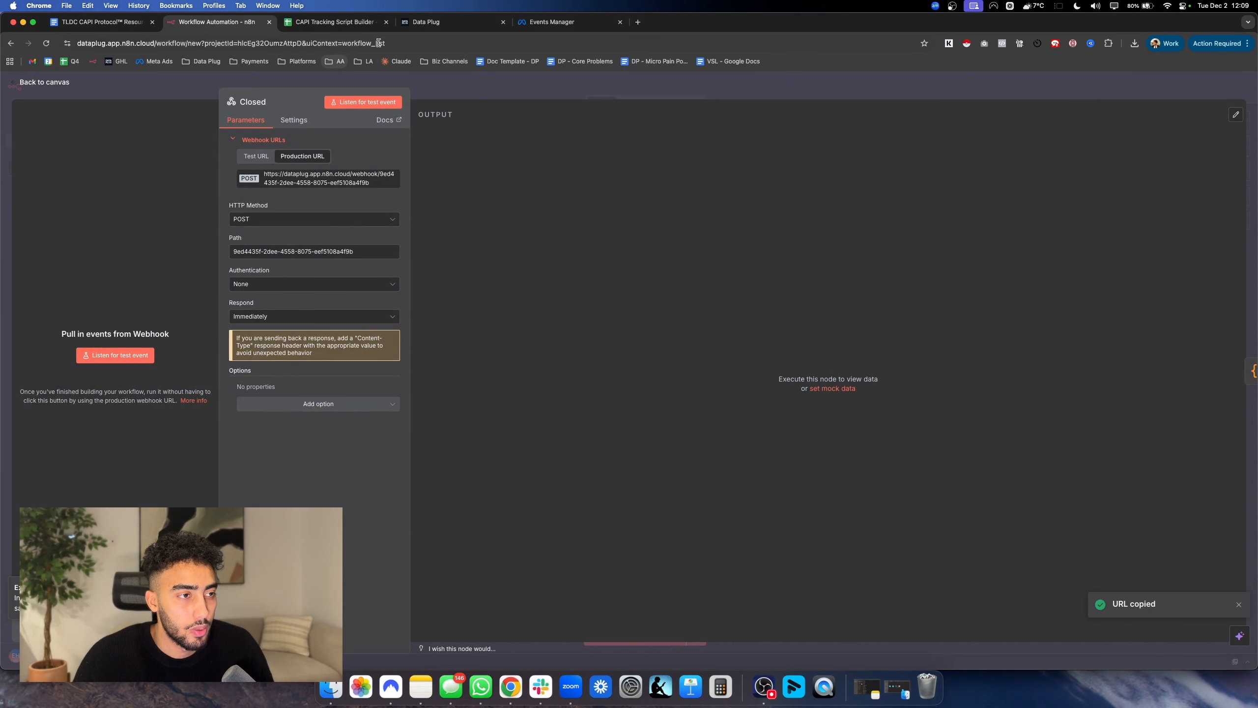
Replace the Purchase/Closed webhook URL with it, save the action, and return to the workflow list.
{"action": "left_click", "coordinate": [341, 22]}
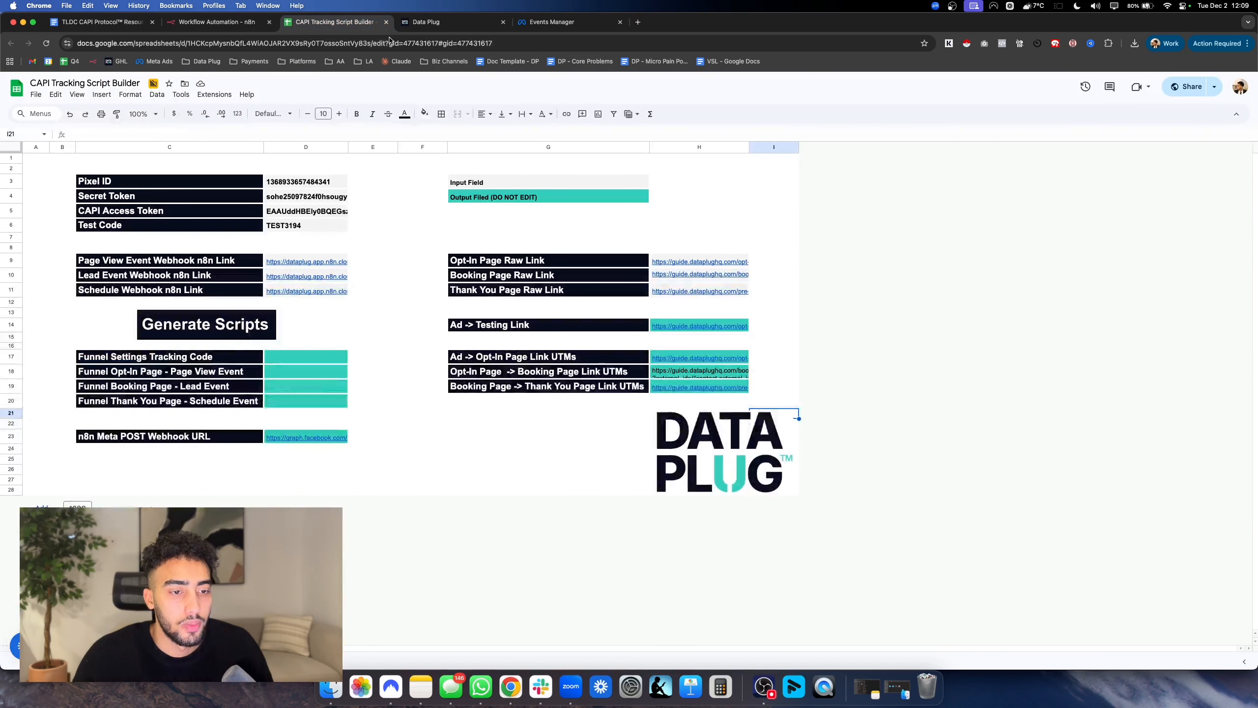
{"action": "left_click", "coordinate": [426, 22]}
{"action": "left_click", "coordinate": [660, 327]}
{"action": "left_click", "coordinate": [1138, 282]}
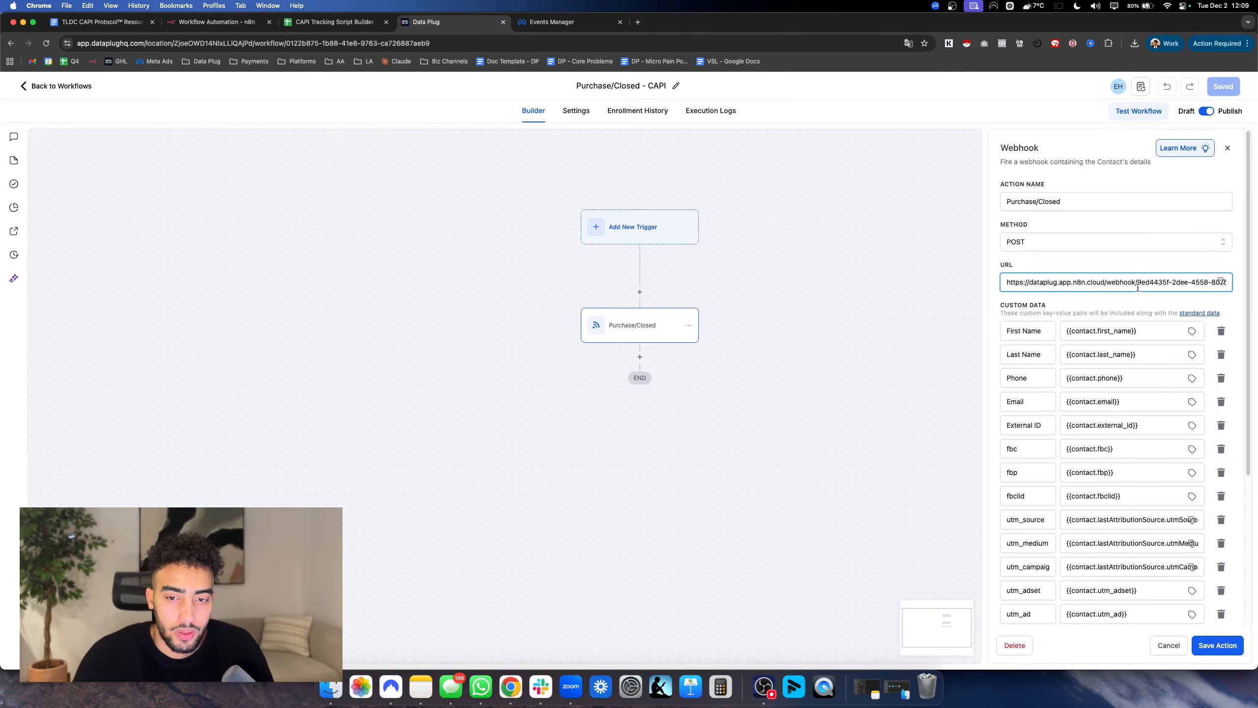
{"action": "key", "text": "super+a"}
{"action": "key", "text": "super+v"}
{"action": "left_click", "coordinate": [1231, 653]}
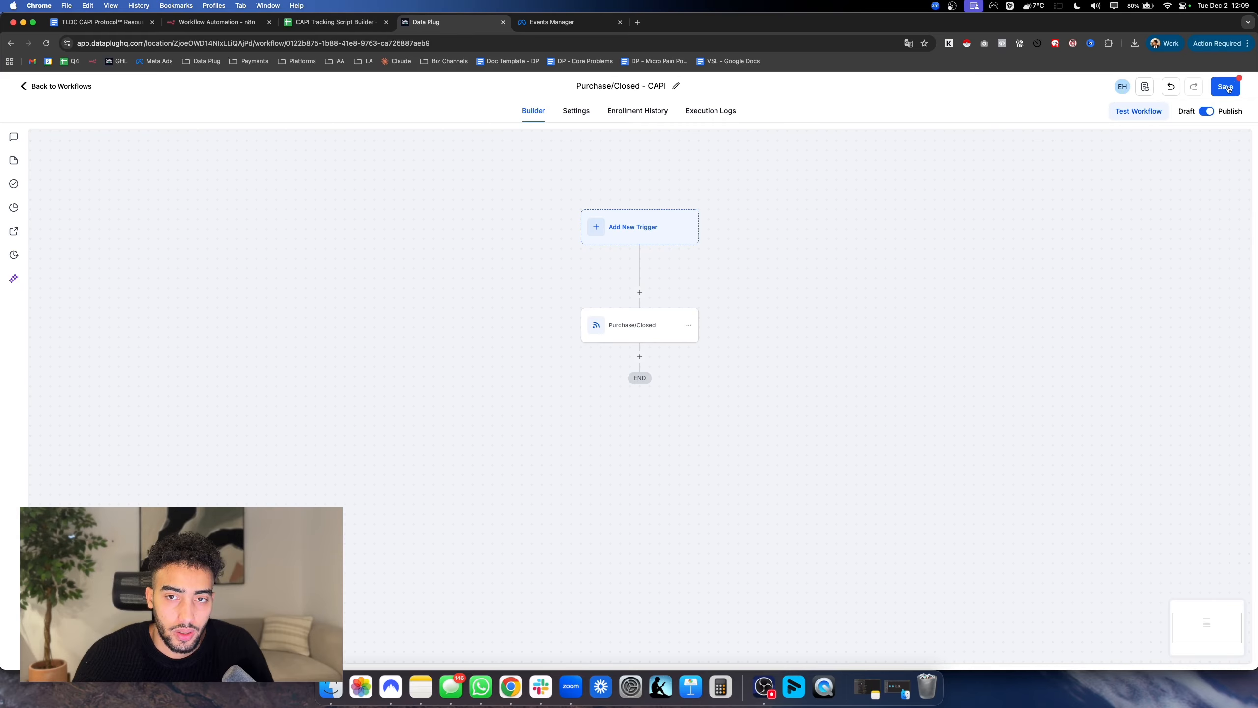
{"action": "left_click", "coordinate": [73, 87]}
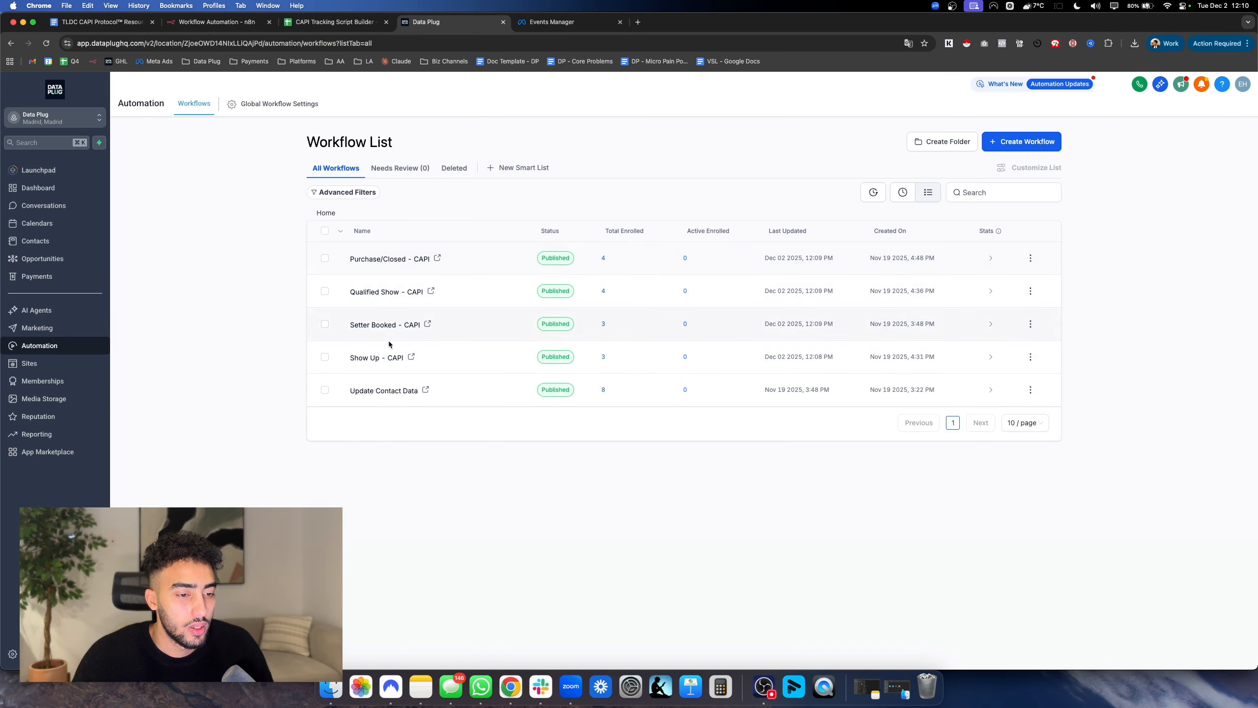
Generate the funnel tracking scripts into cells D17:D20 of the builder sheet.
{"action": "left_click", "coordinate": [331, 22]}
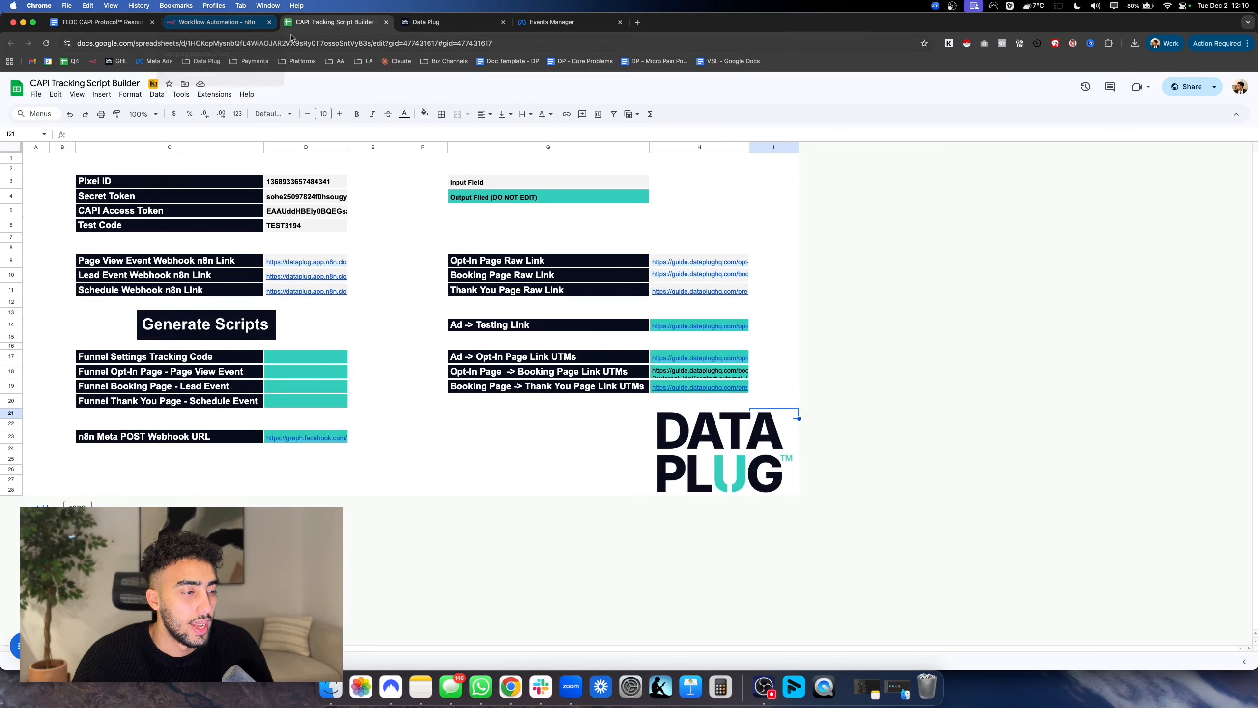
{"action": "left_click", "coordinate": [226, 327]}
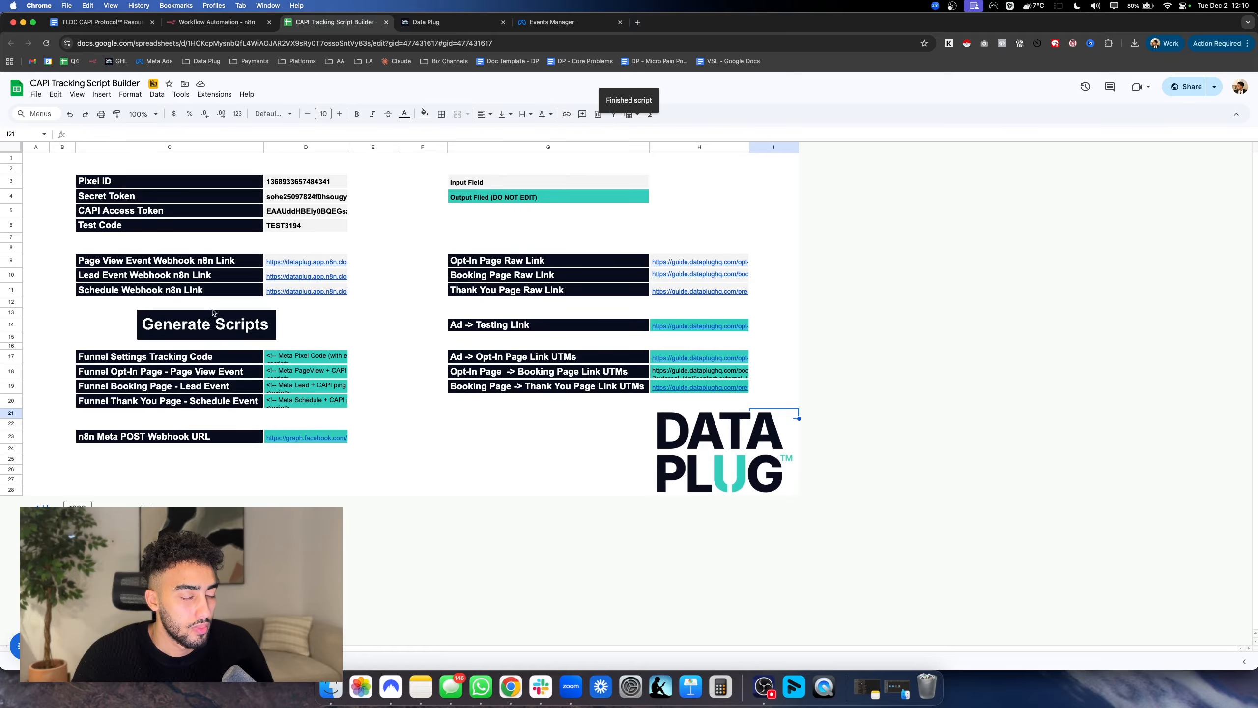
{"action": "left_click_drag", "start_coordinate": [305, 357], "coordinate": [308, 404]}
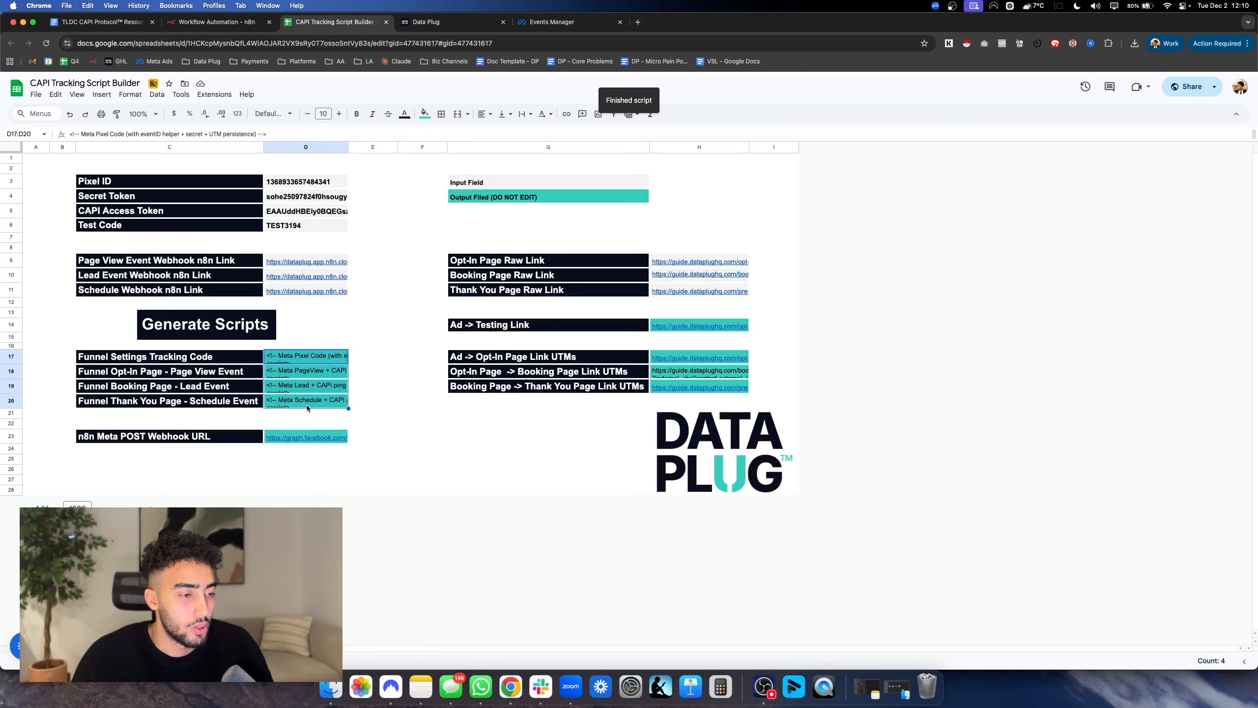
{"action": "left_click", "coordinate": [337, 327]}
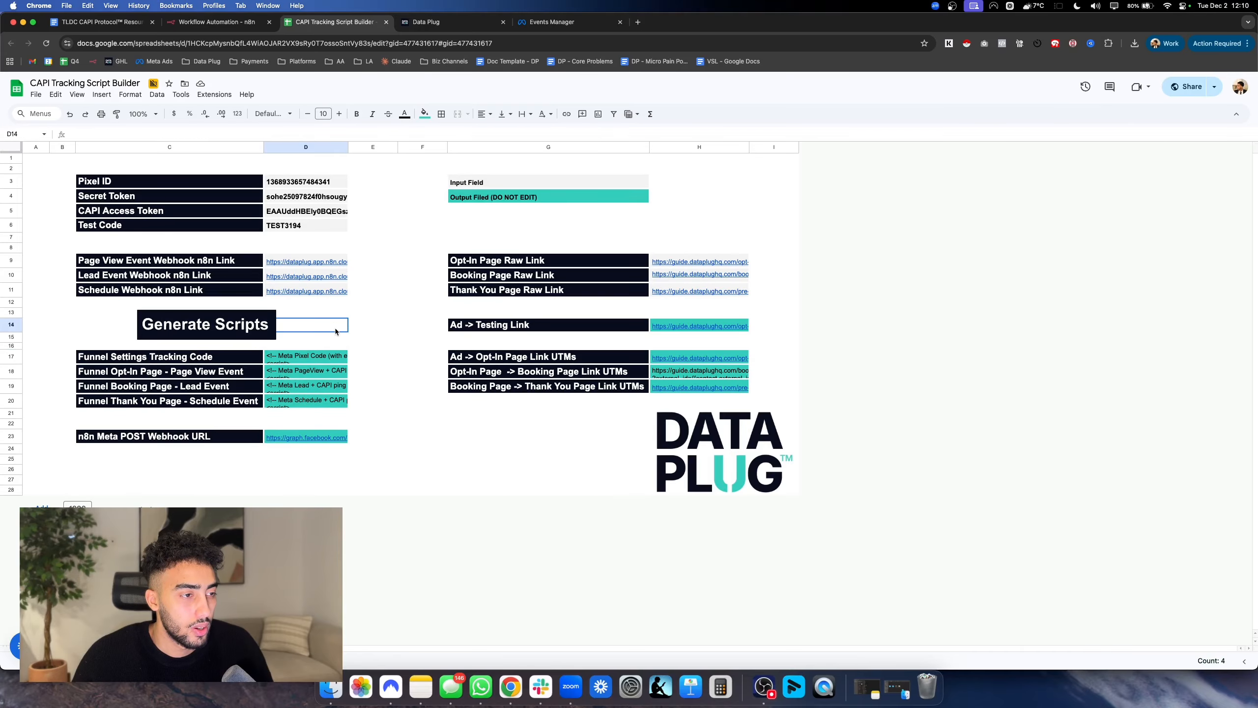
Copy the full Secret Token value from cell D4.
{"action": "left_click", "coordinate": [307, 198]}
{"action": "key", "text": "cmd+c"}
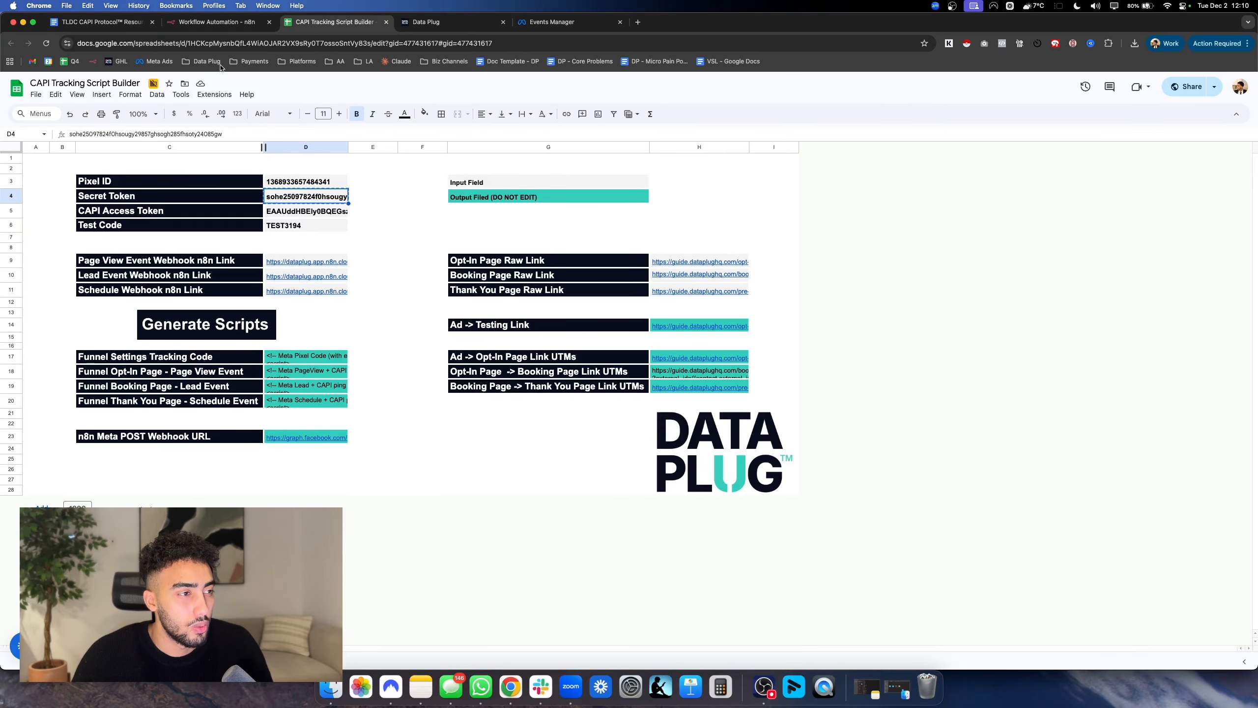
{"action": "double_click", "coordinate": [309, 200]}
{"action": "double_click", "coordinate": [308, 194]}
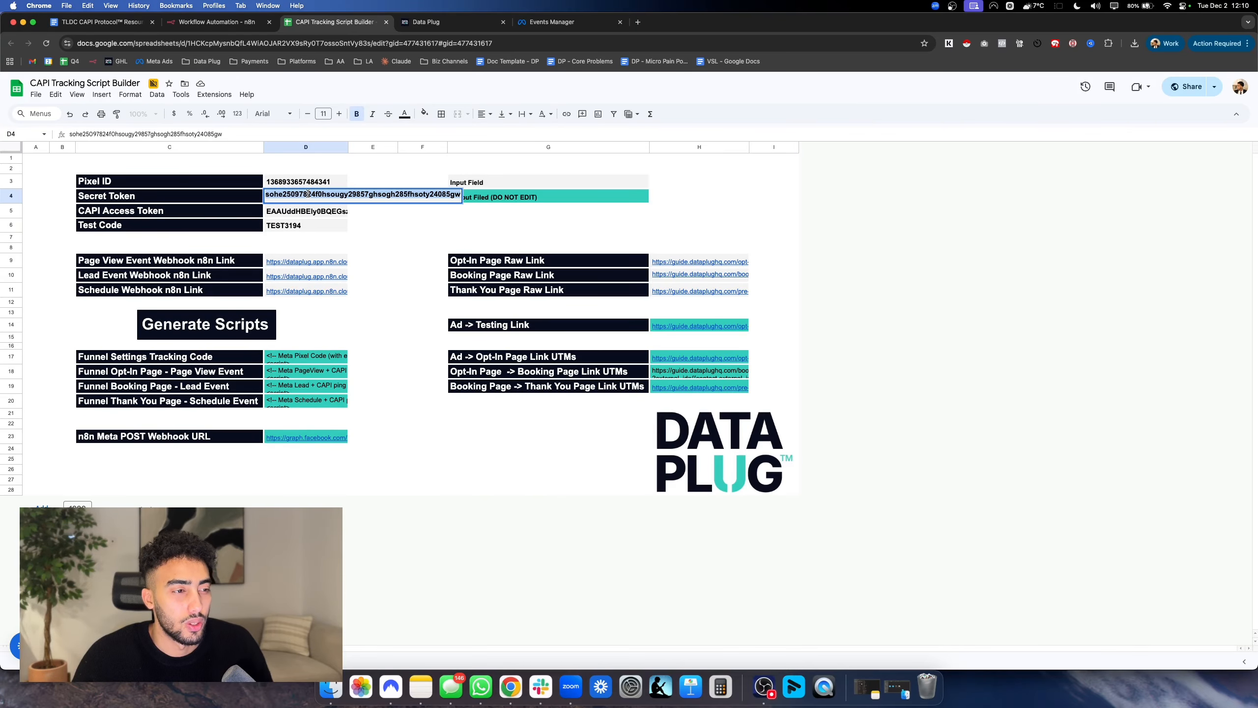
Replace the Check Secret [PageView] condition's value with the new secret token.
{"action": "left_click", "coordinate": [368, 180]}
{"action": "left_click", "coordinate": [213, 22]}
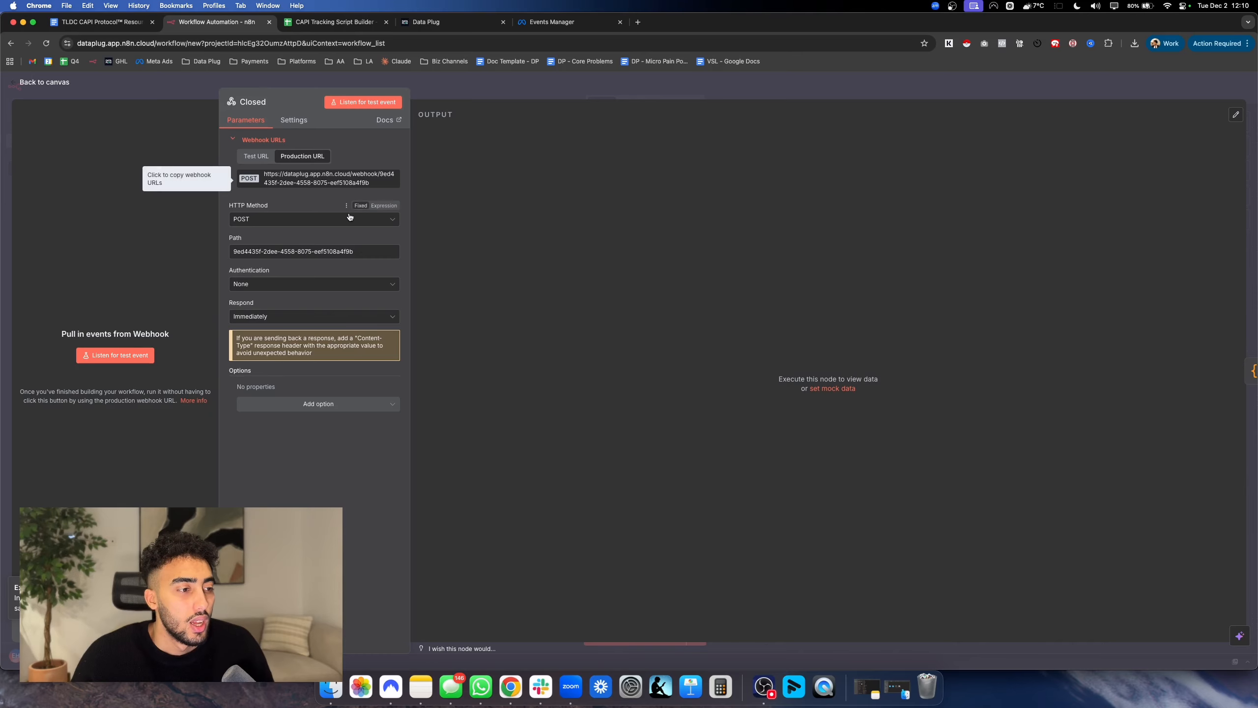
{"action": "left_click", "coordinate": [470, 94]}
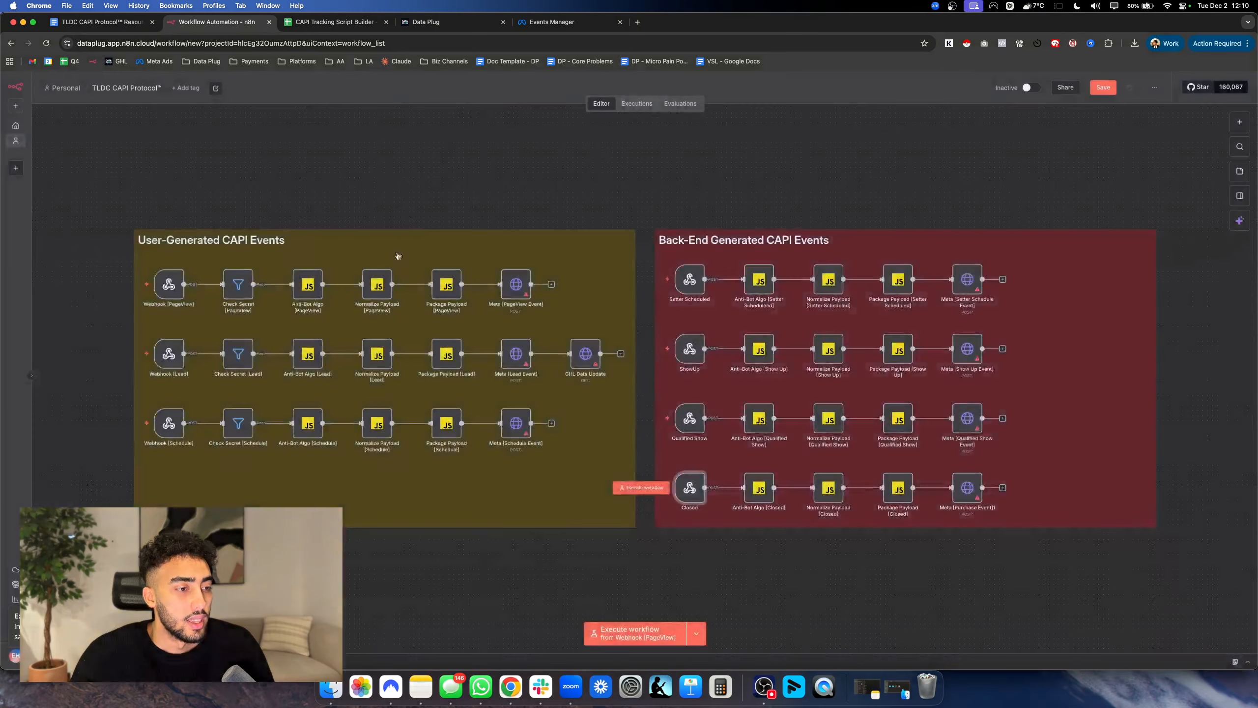
{"action": "double_click", "coordinate": [232, 277]}
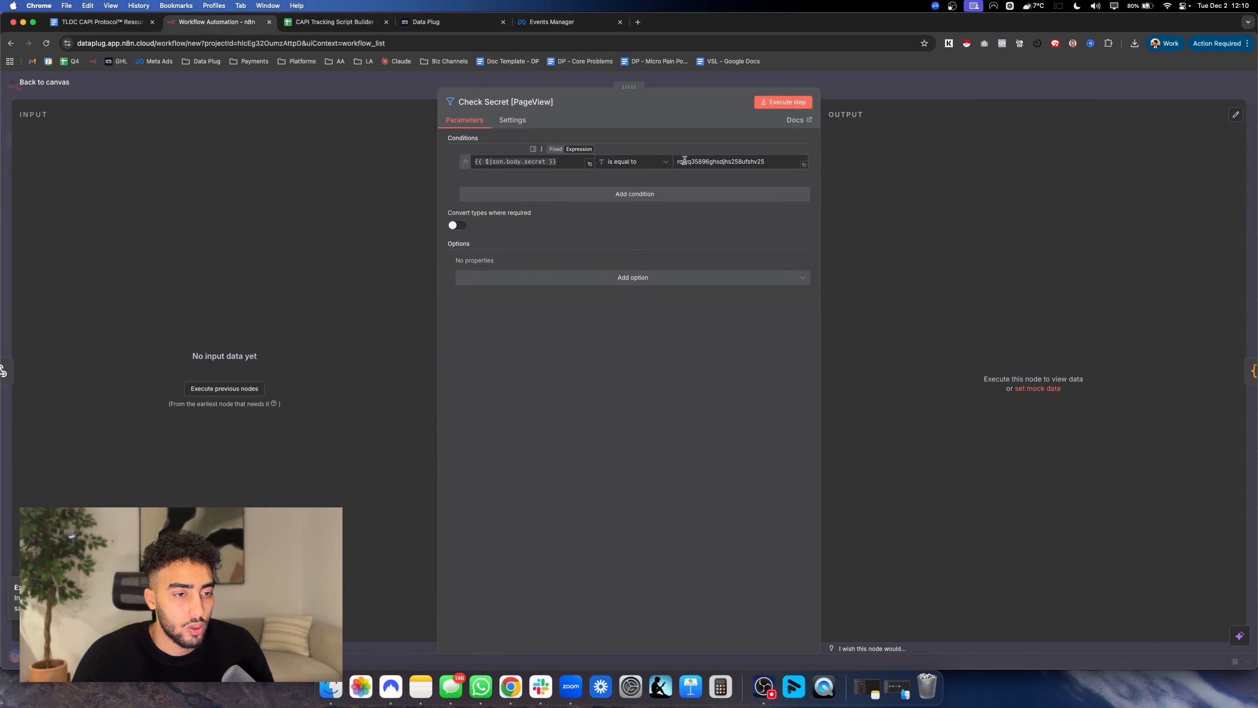
{"action": "double_click", "coordinate": [716, 162]}
{"action": "key", "text": "super+v"}
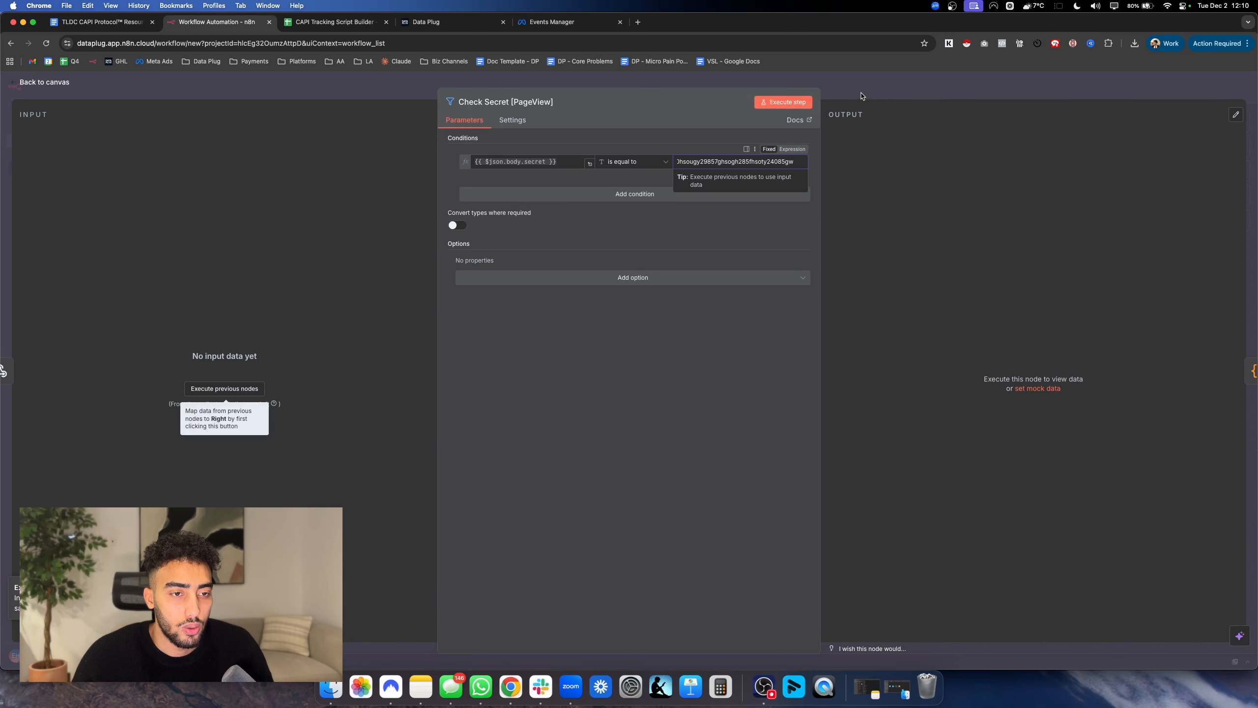
{"action": "left_click", "coordinate": [862, 96]}
Paste the same token into the Check Secret [Lead] and [Schedule] conditions.
{"action": "double_click", "coordinate": [238, 356]}
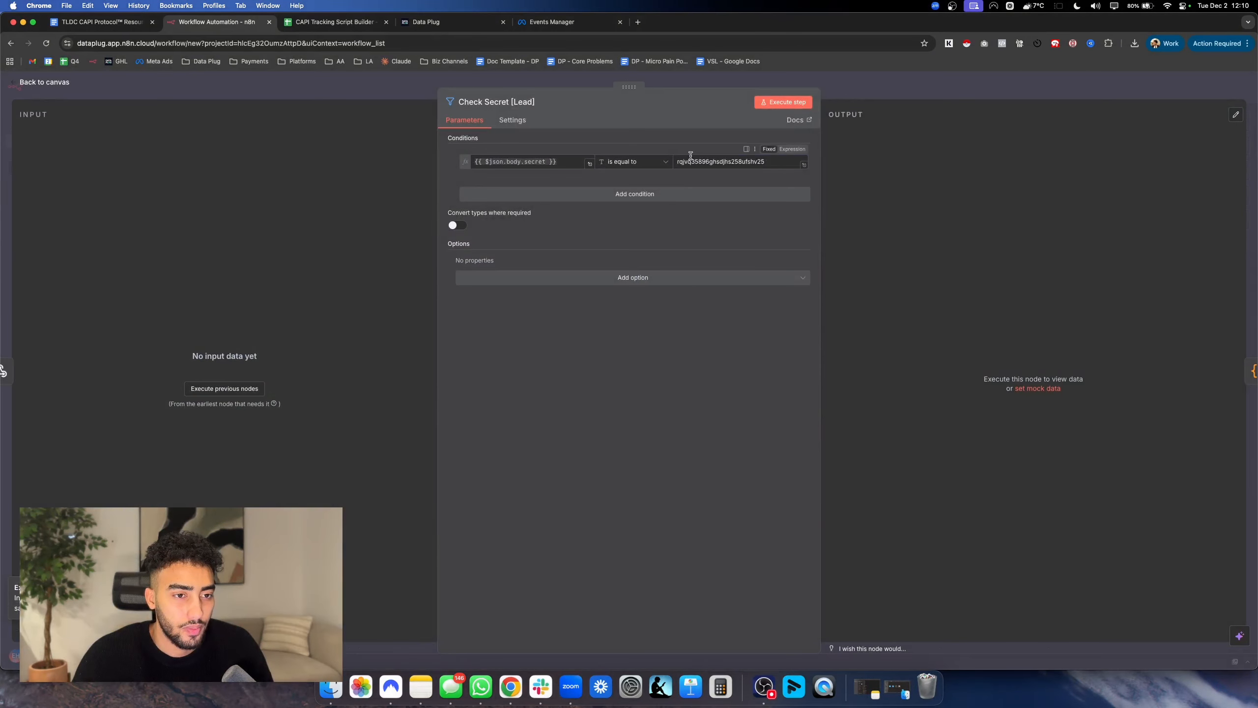
{"action": "double_click", "coordinate": [691, 162]}
{"action": "key", "text": "super+v"}
{"action": "key", "text": "Escape"}
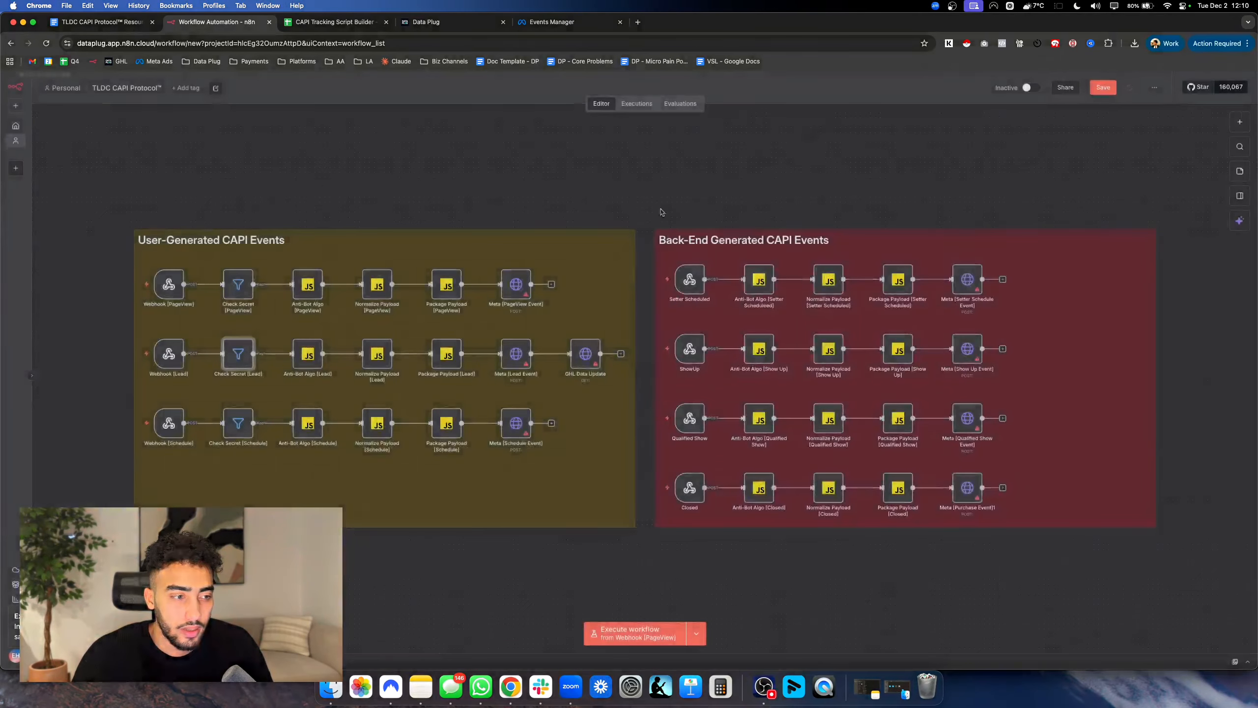
{"action": "double_click", "coordinate": [238, 422]}
{"action": "double_click", "coordinate": [729, 161]}
{"action": "key", "text": "super+v"}
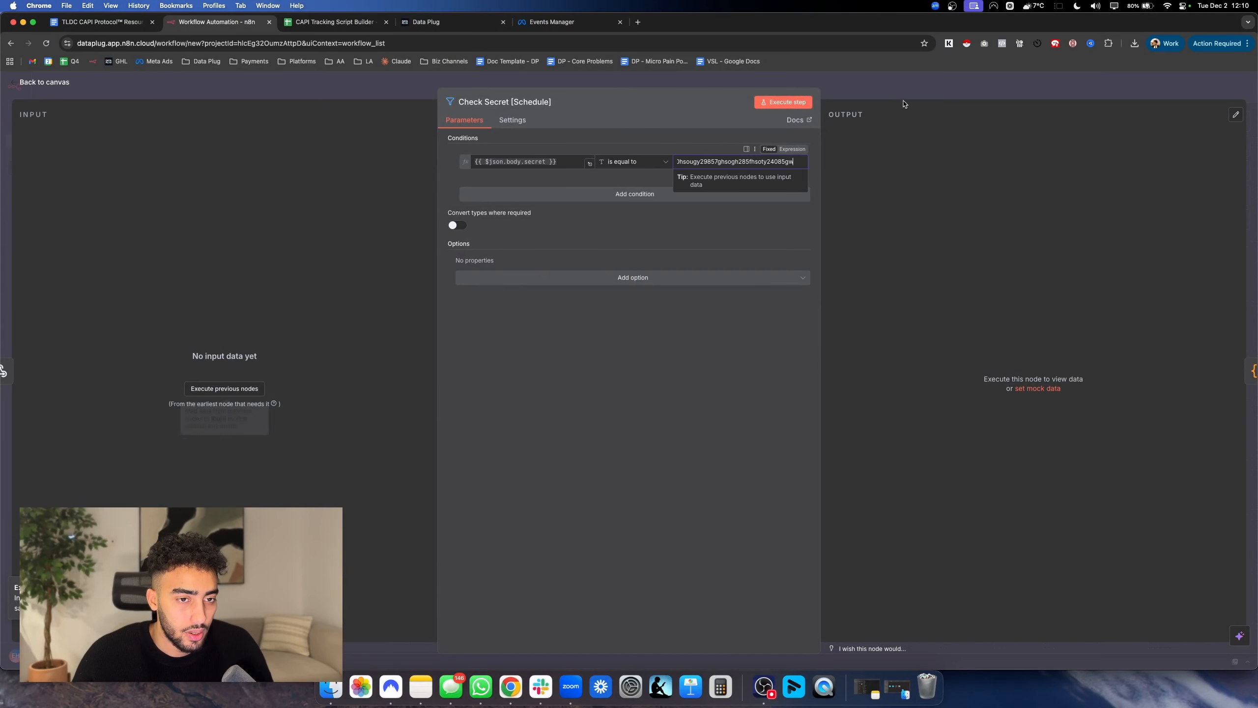
{"action": "key", "text": "Escape"}
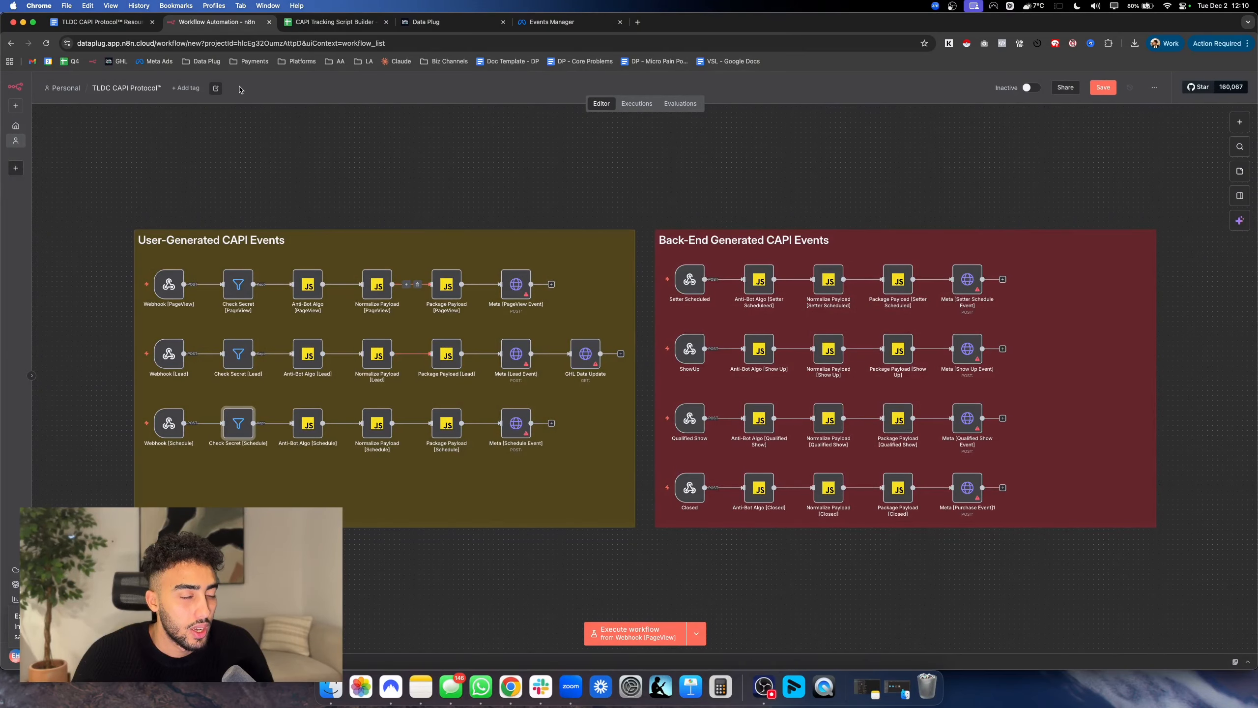
Paste the CAPI access token from D5 over Package Payload [PageView]'s line-8 access_token.
{"action": "left_click", "coordinate": [295, 23]}
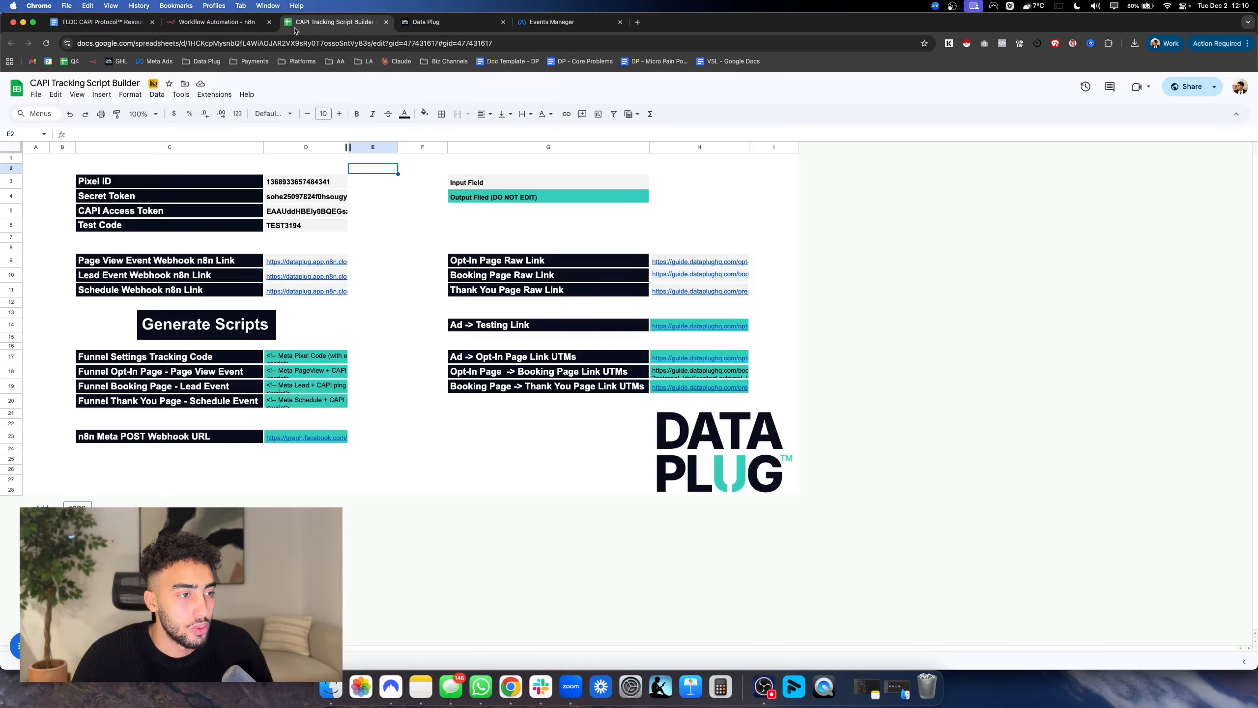
{"action": "left_click", "coordinate": [292, 213]}
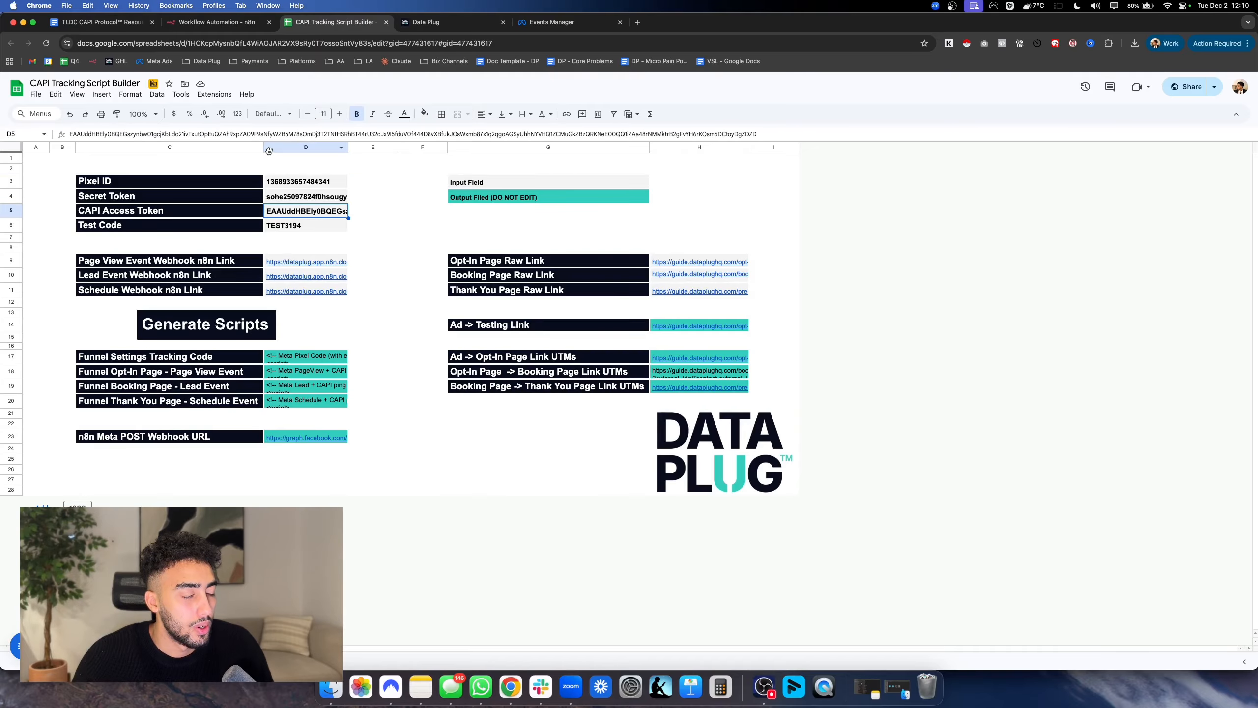
{"action": "left_click", "coordinate": [217, 22]}
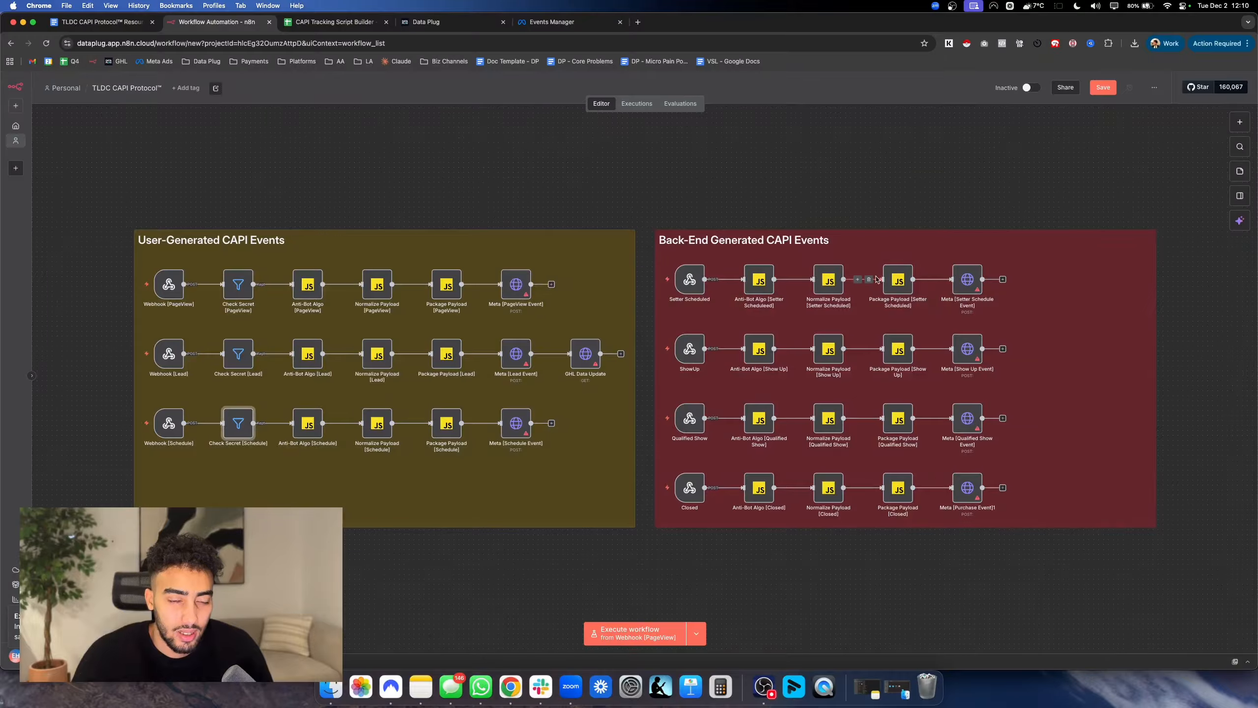
{"action": "double_click", "coordinate": [448, 285]}
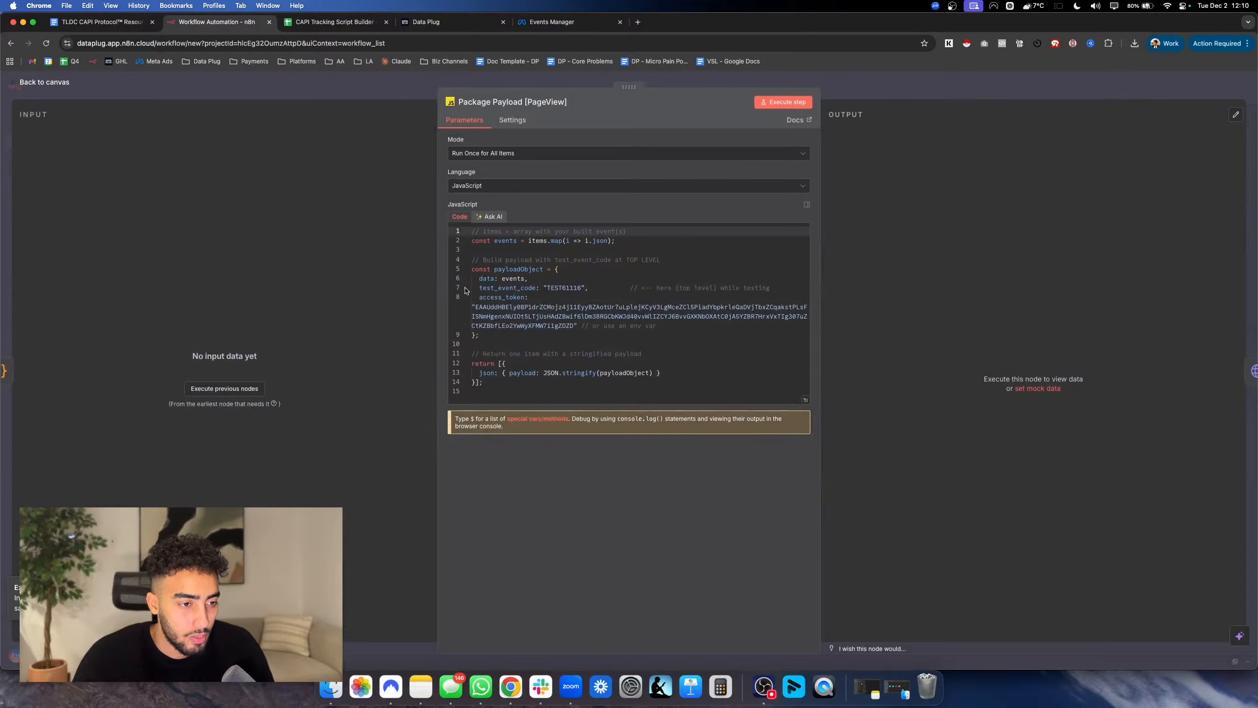
{"action": "left_click_drag", "start_coordinate": [574, 326], "coordinate": [484, 307]}
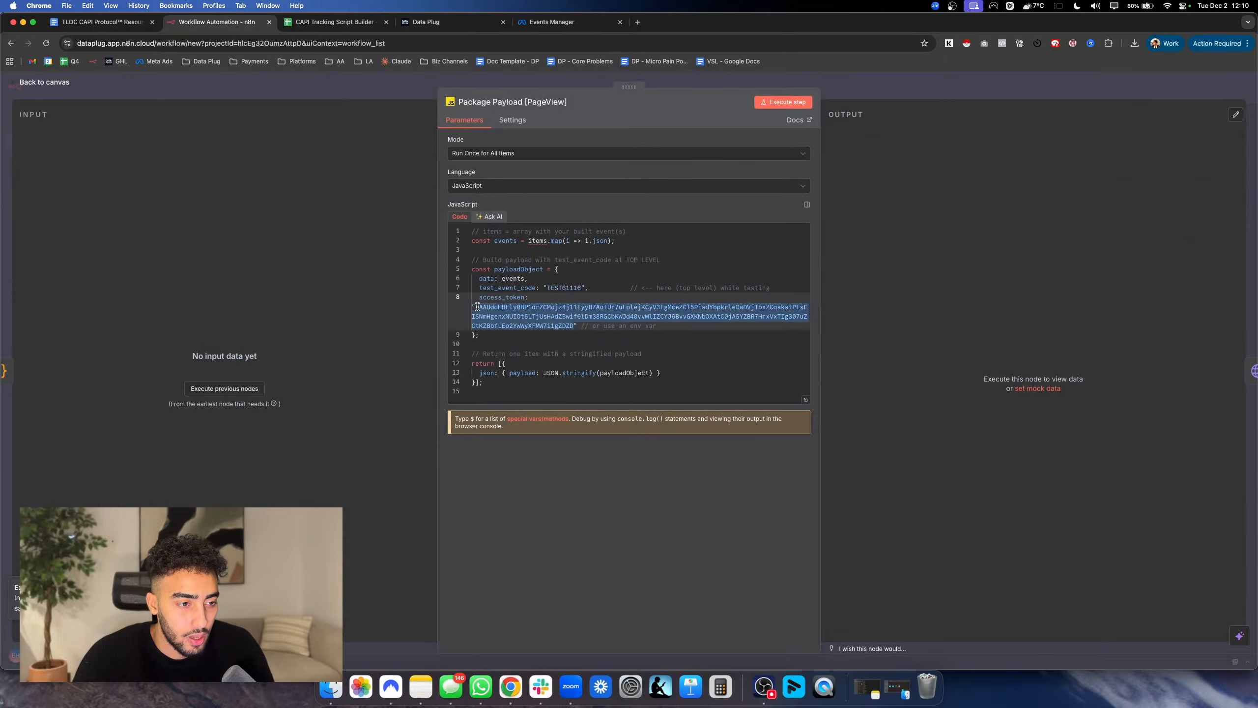
{"action": "key", "text": "super+v"}
Set the Package Payload [PageView] test_event_code to TEST3194 from cell D6.
{"action": "left_click", "coordinate": [379, 24]}
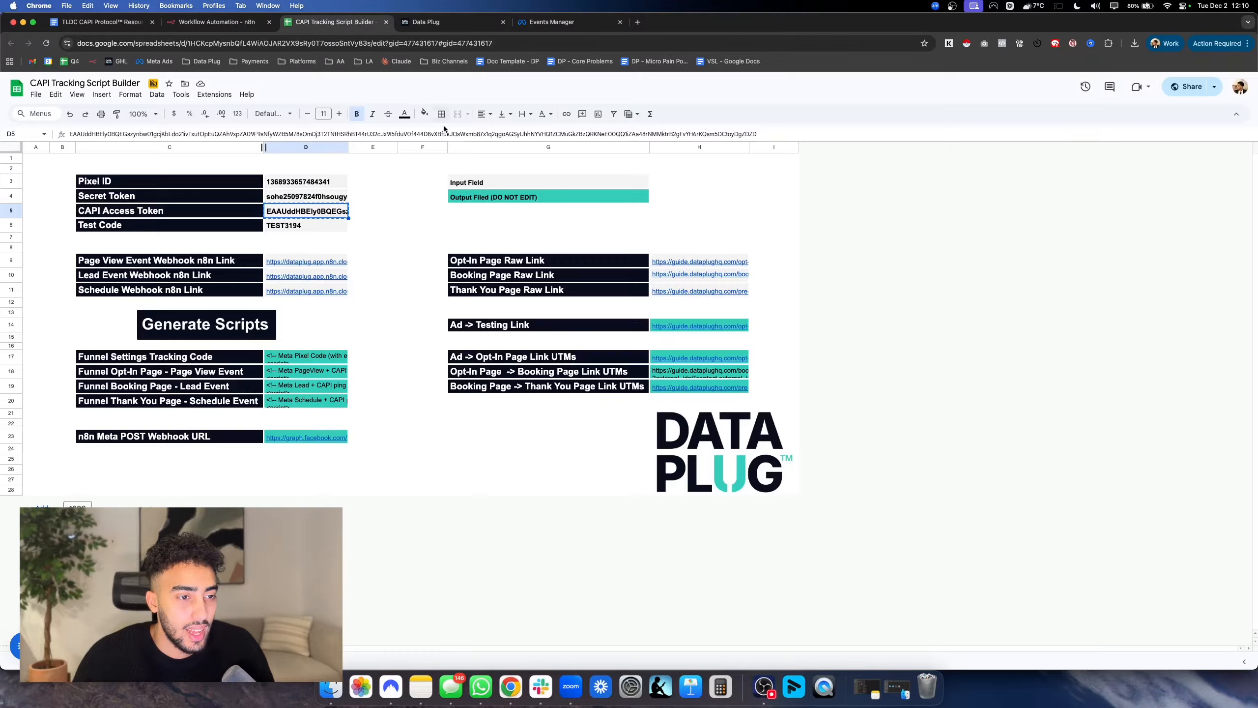
{"action": "left_click", "coordinate": [306, 225]}
{"action": "key", "text": "super+c"}
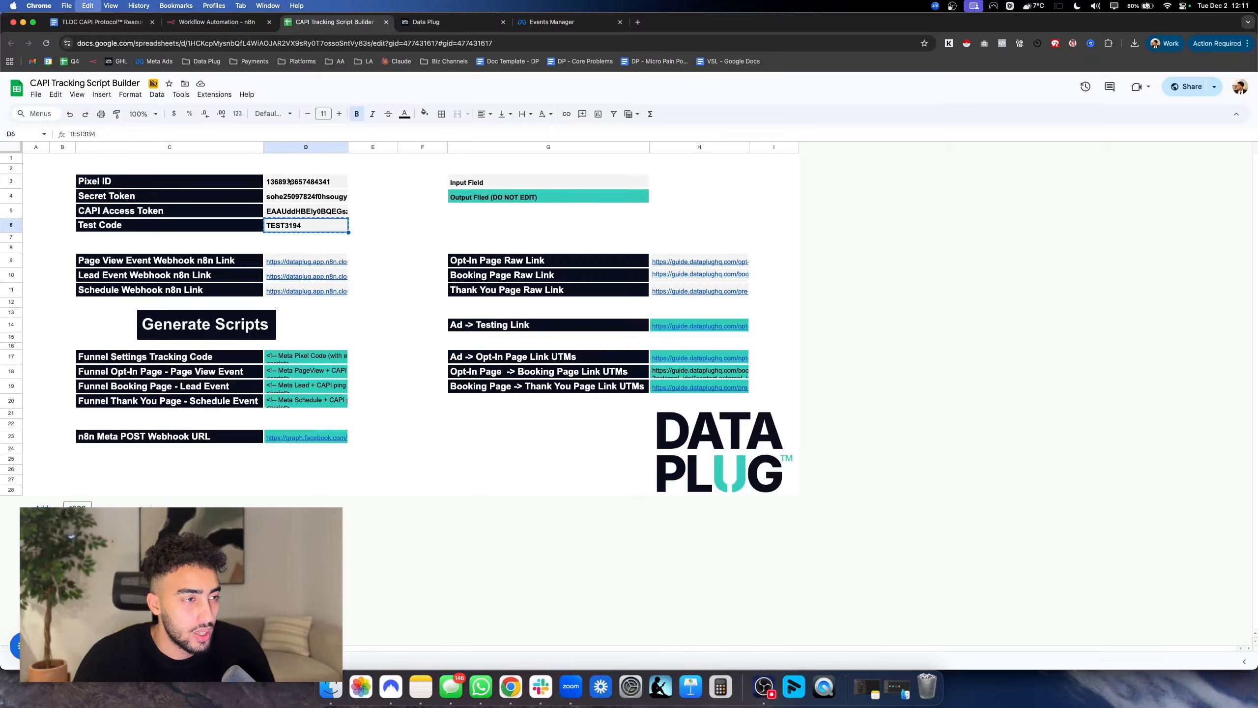
{"action": "left_click", "coordinate": [207, 21]}
{"action": "mouse_move", "coordinate": [581, 288]}
{"action": "left_mouse_down"}
{"action": "mouse_move", "coordinate": [561, 289]}
{"action": "mouse_move", "coordinate": [574, 288]}
{"action": "left_mouse_up"}
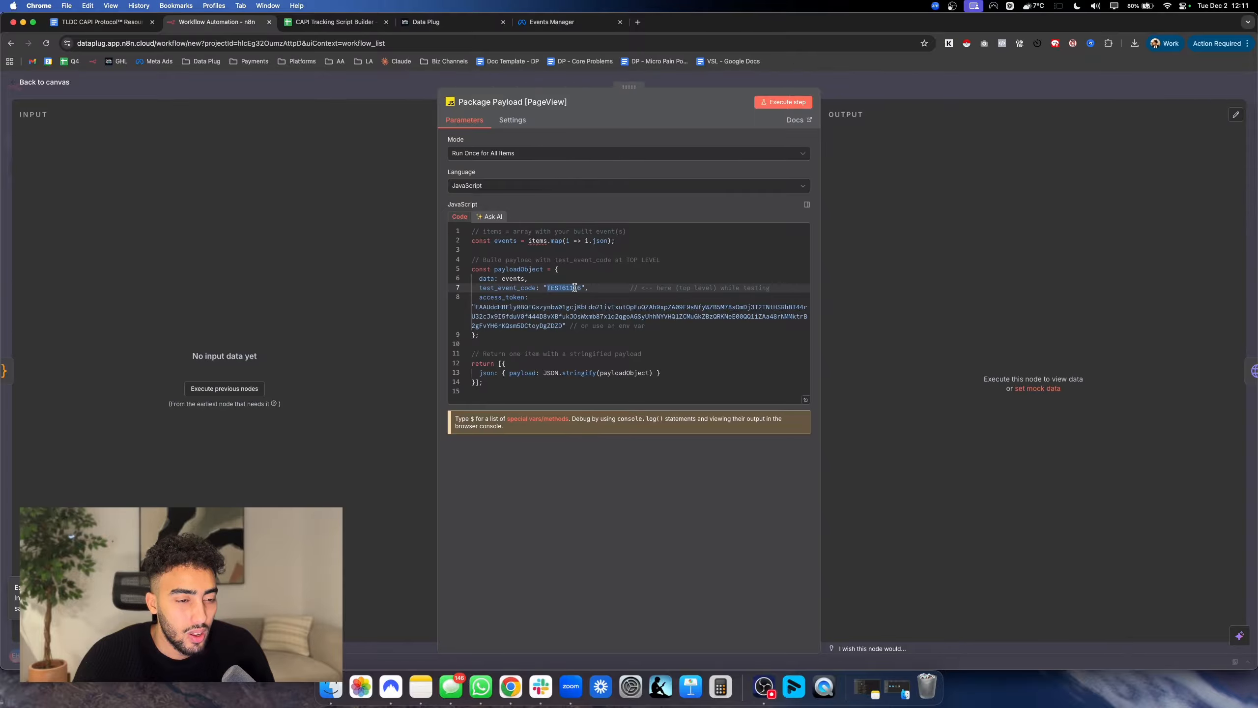
{"action": "key", "text": "super+v"}
{"action": "left_click", "coordinate": [867, 90]}
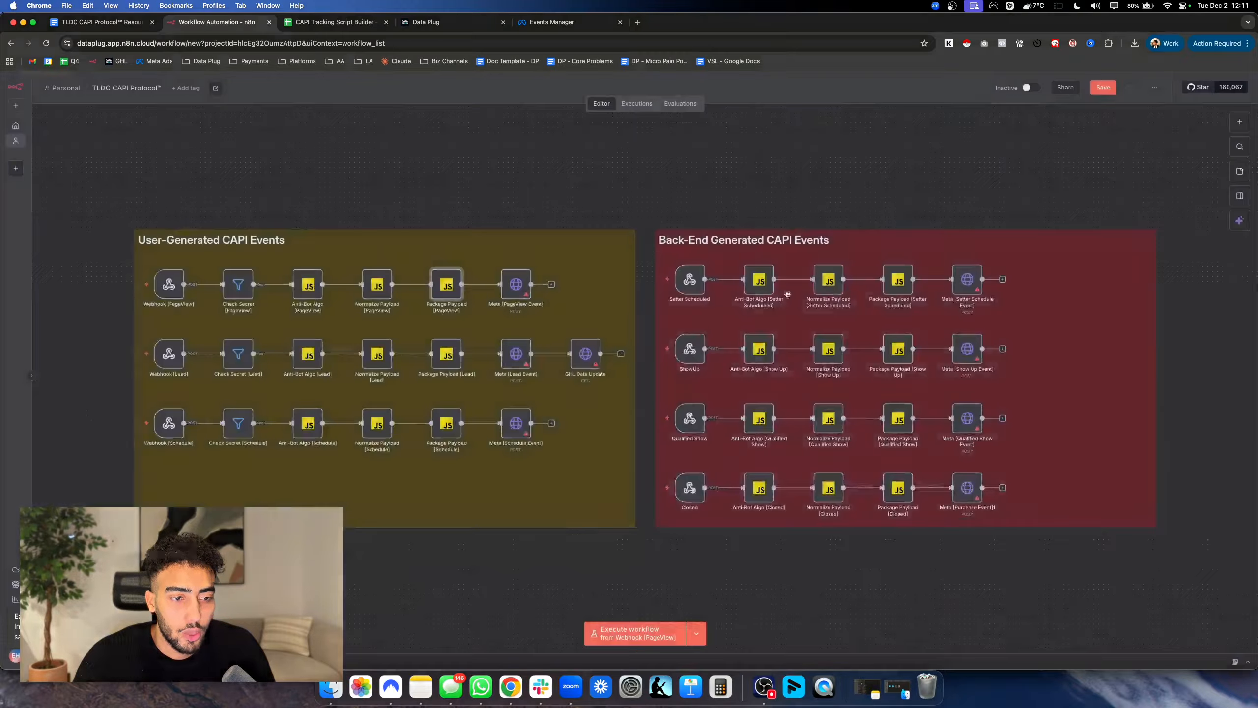
Update Package Payload [Lead] with test code TEST3194 and the sheet's CAPI access token.
{"action": "double_click", "coordinate": [459, 348]}
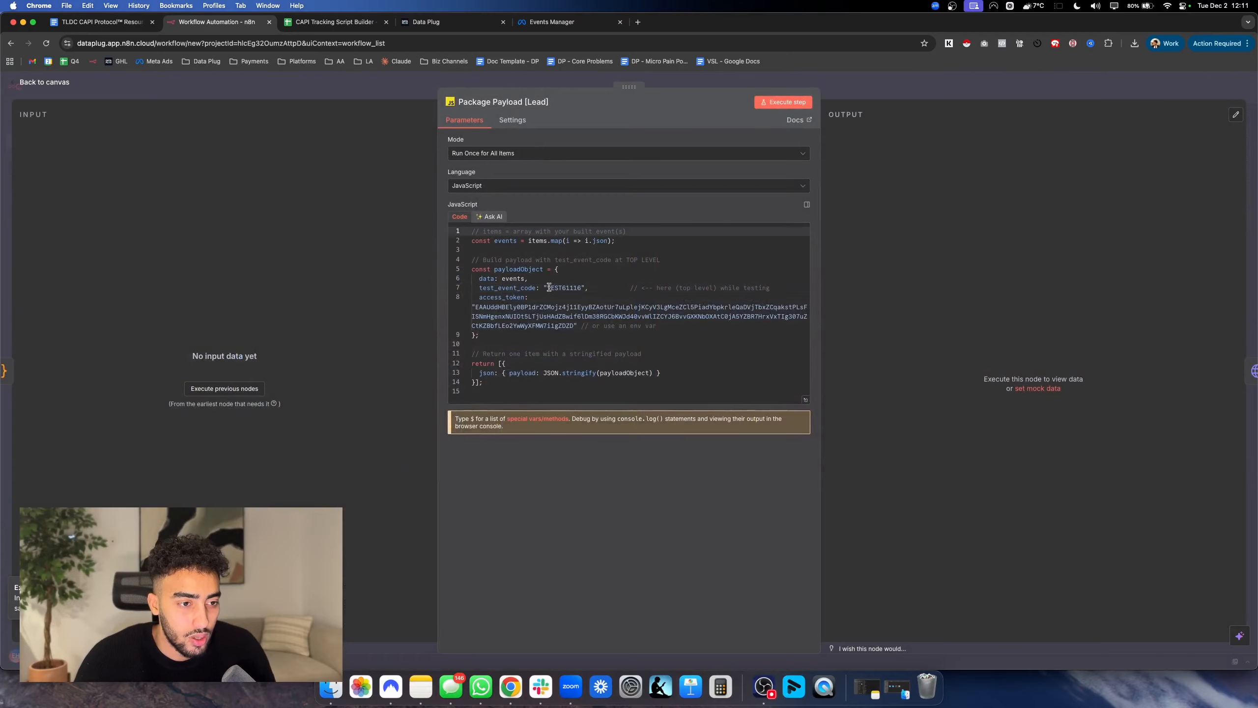
{"action": "double_click", "coordinate": [562, 288]}
{"action": "key", "text": "super+v"}
{"action": "left_click", "coordinate": [336, 21]}
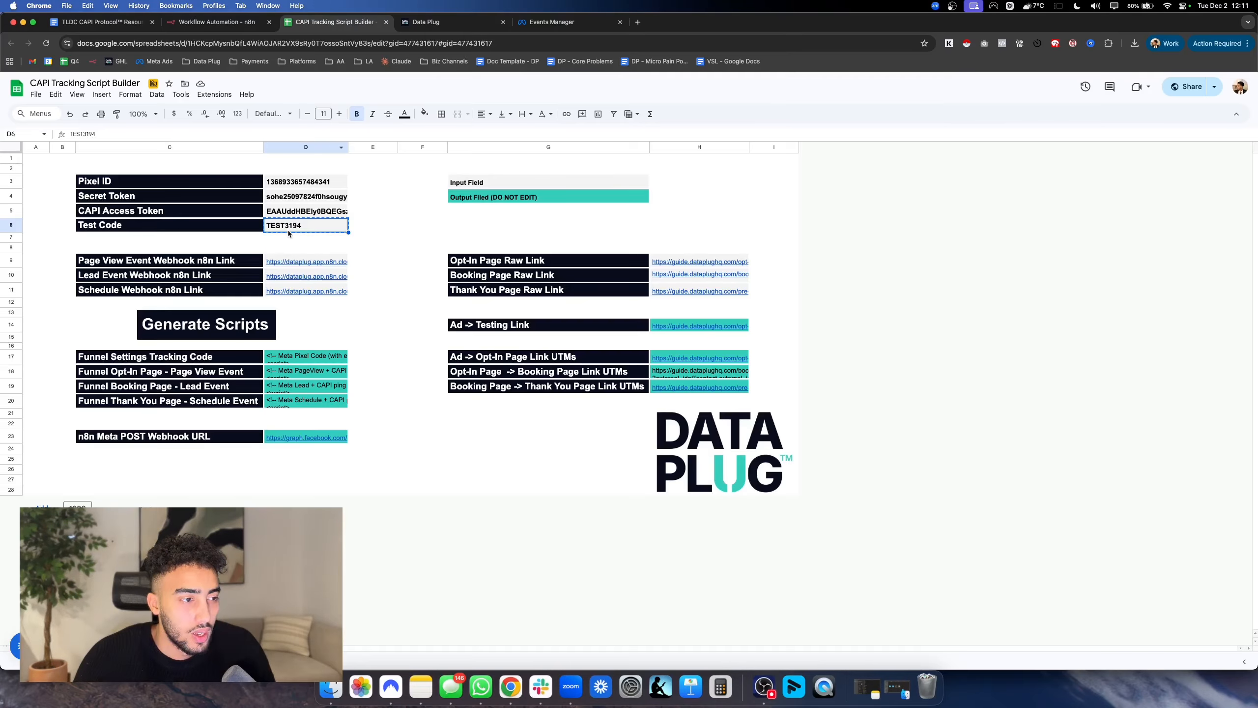
{"action": "left_click", "coordinate": [288, 211]}
{"action": "double_click", "coordinate": [288, 210]}
{"action": "left_click", "coordinate": [210, 22]}
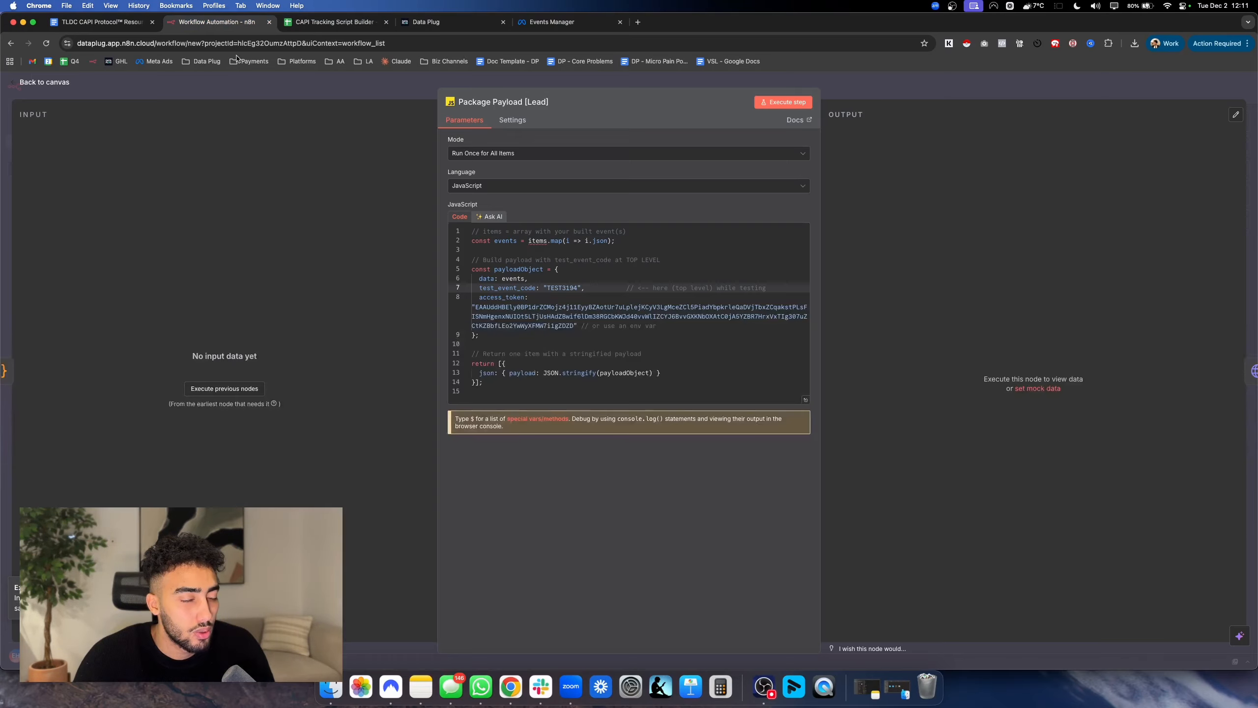
{"action": "double_click", "coordinate": [575, 327]}
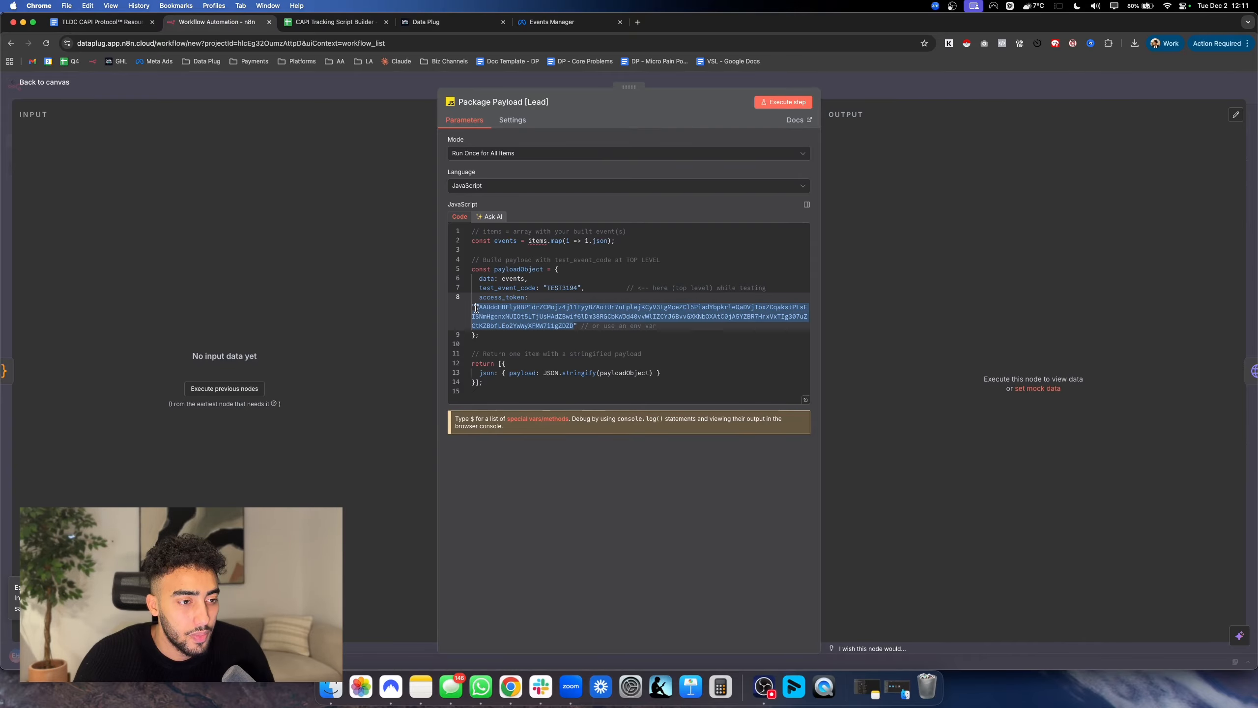
{"action": "key", "text": "super+v"}
{"action": "left_click", "coordinate": [902, 90]}
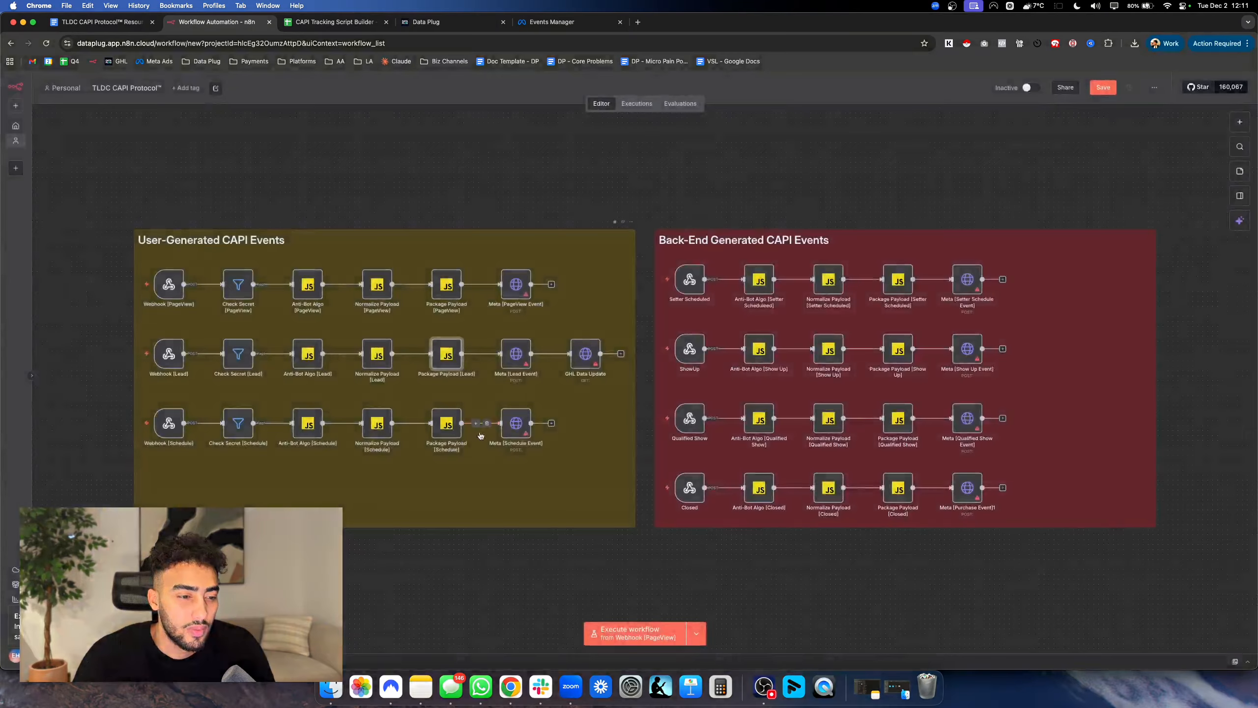
Set the Package Payload [Schedule] test_event_code to TEST3194.
{"action": "double_click", "coordinate": [516, 425]}
{"action": "left_click", "coordinate": [324, 21]}
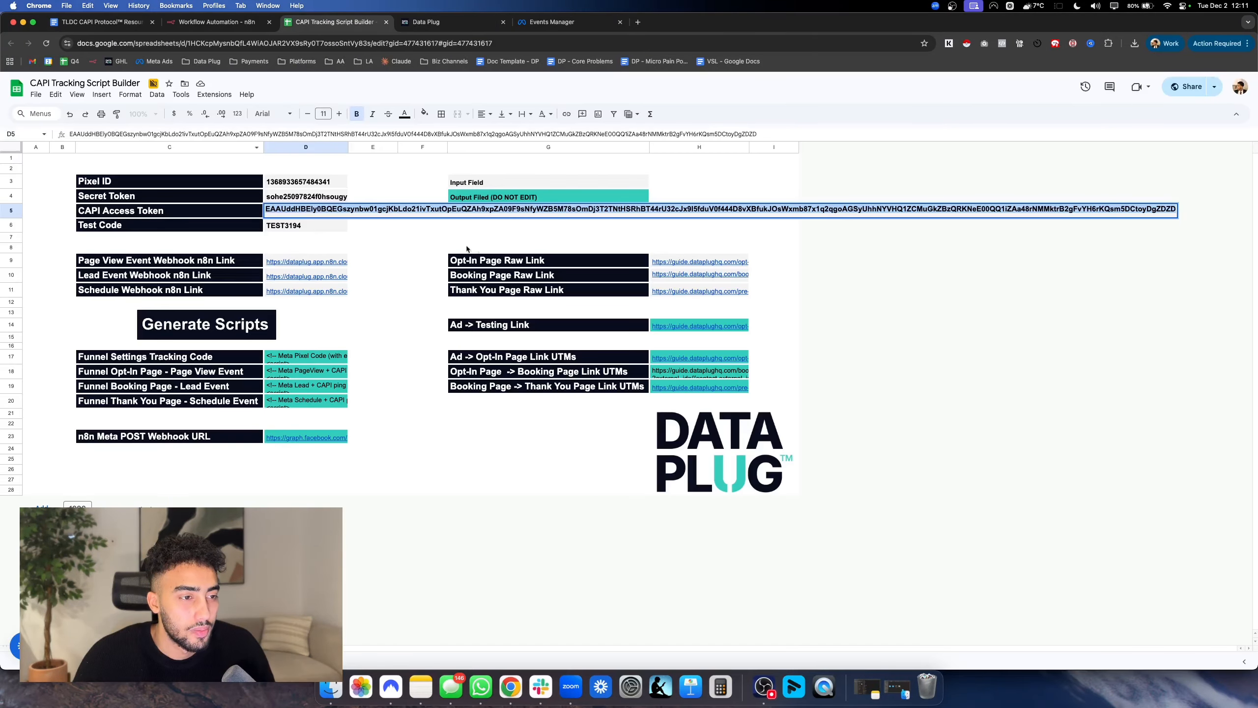
{"action": "left_click", "coordinate": [330, 232]}
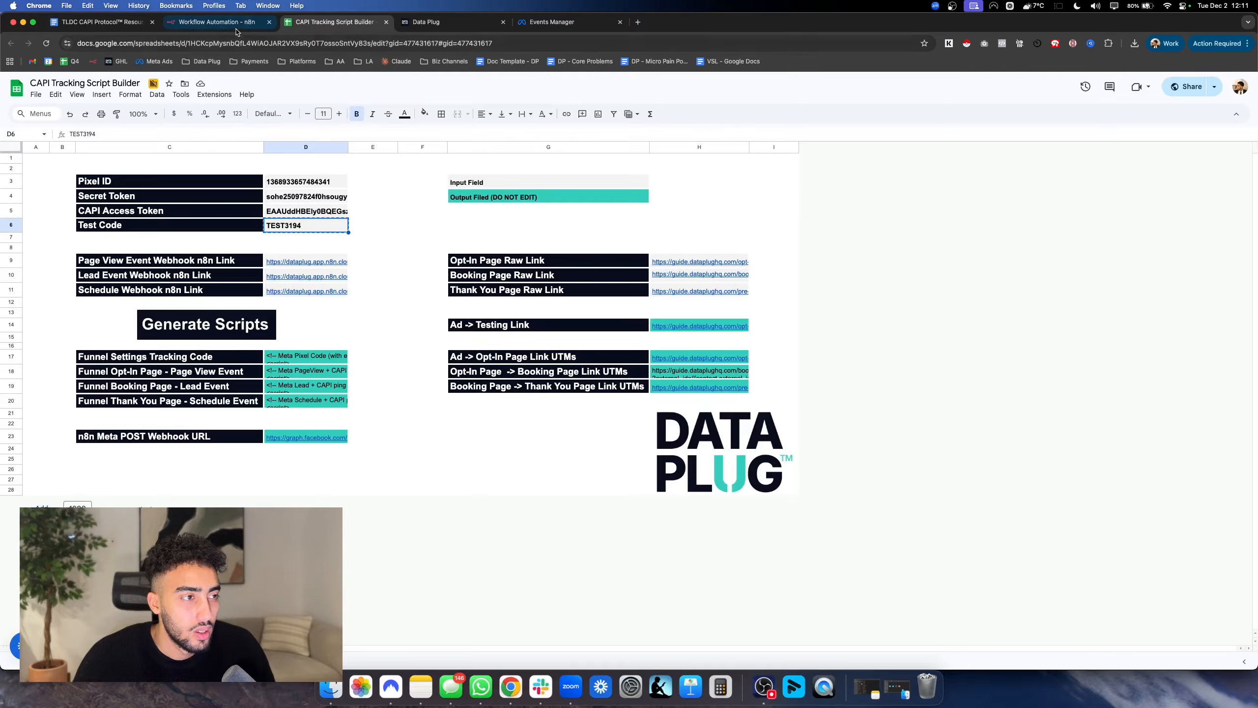
{"action": "left_click", "coordinate": [213, 21]}
{"action": "left_click", "coordinate": [803, 92]}
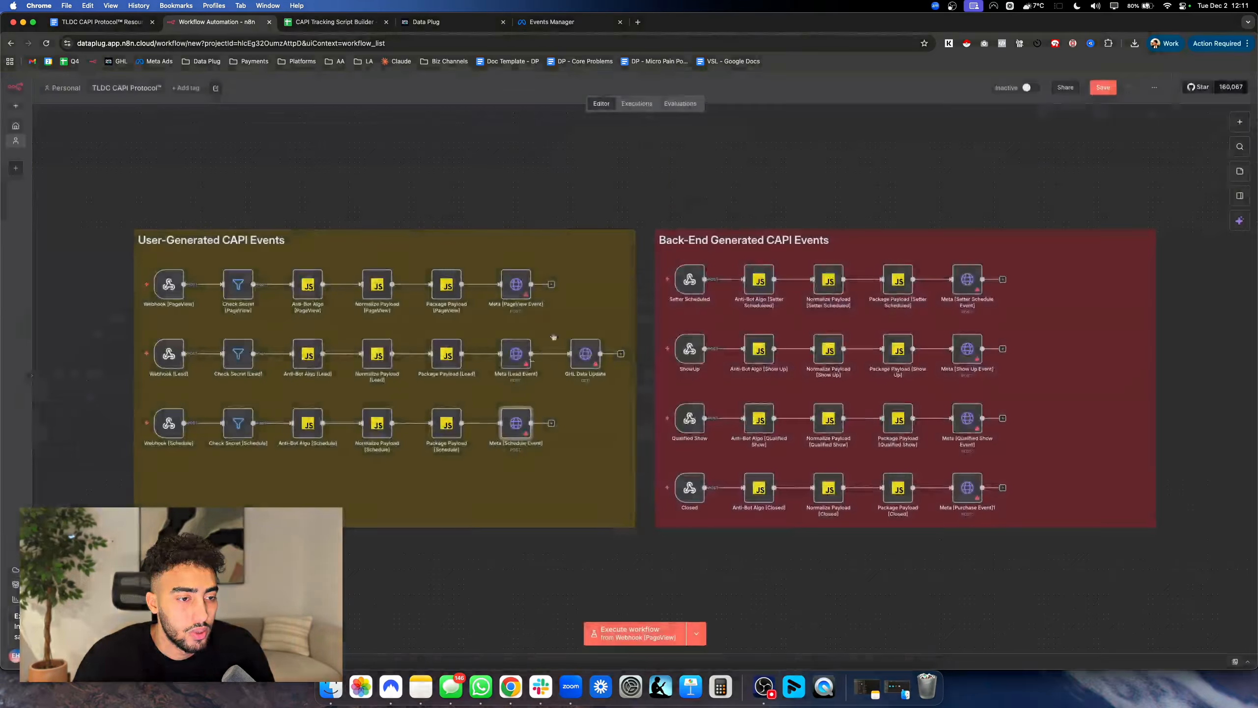
{"action": "double_click", "coordinate": [446, 423]}
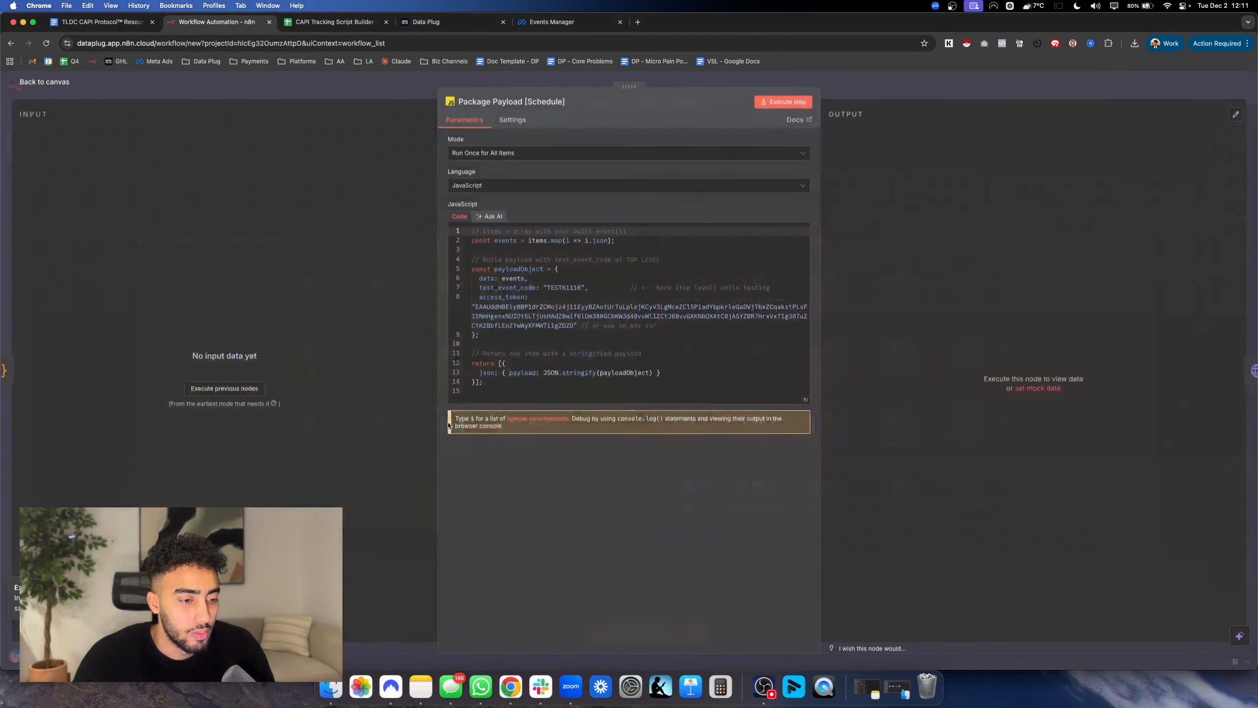
{"action": "double_click", "coordinate": [565, 288]}
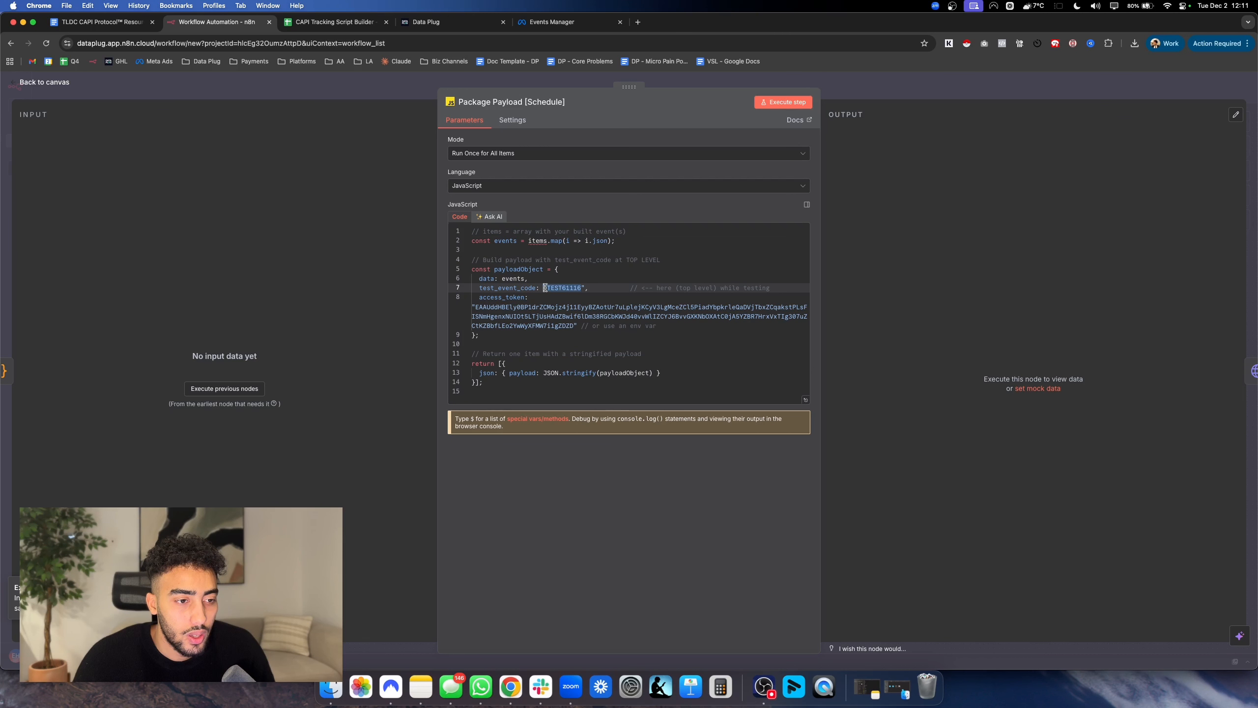
{"action": "type", "text": "TEST3194"}
Replace the Package Payload [Schedule] access_token with the full token copied from D5.
{"action": "left_click", "coordinate": [332, 21]}
{"action": "double_click", "coordinate": [299, 213]}
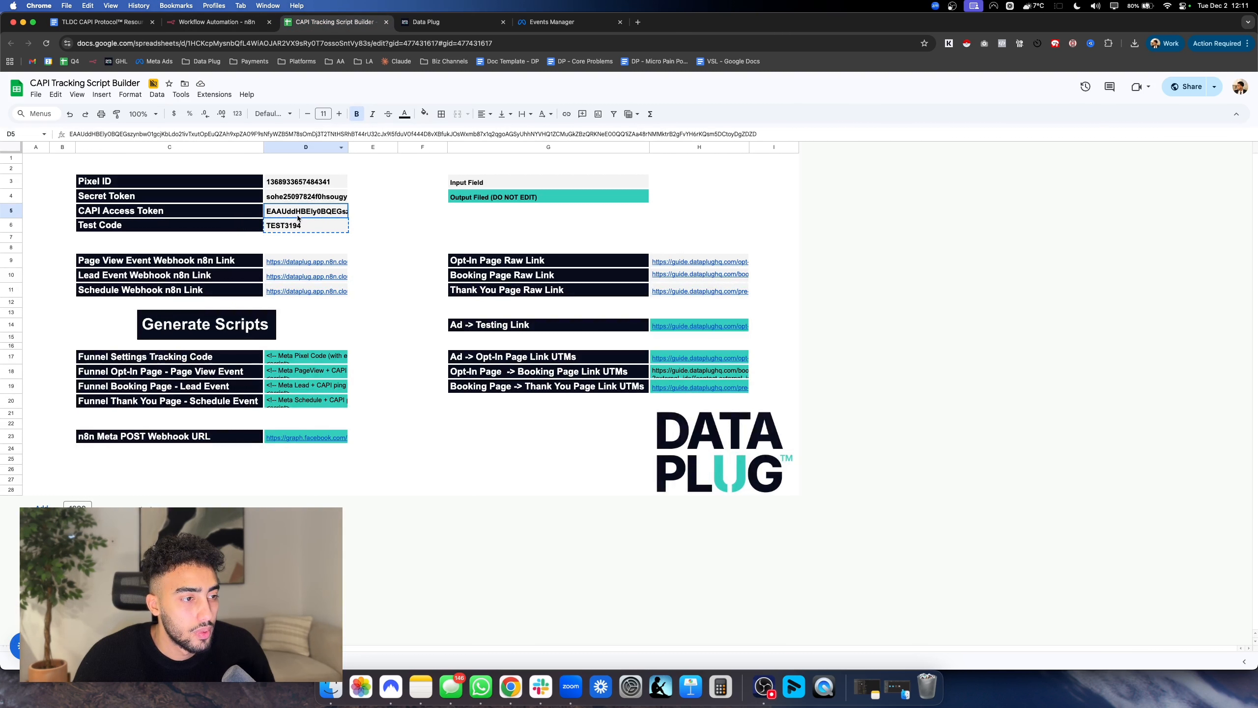
{"action": "key", "text": "super+a"}
{"action": "key", "text": "super+c"}
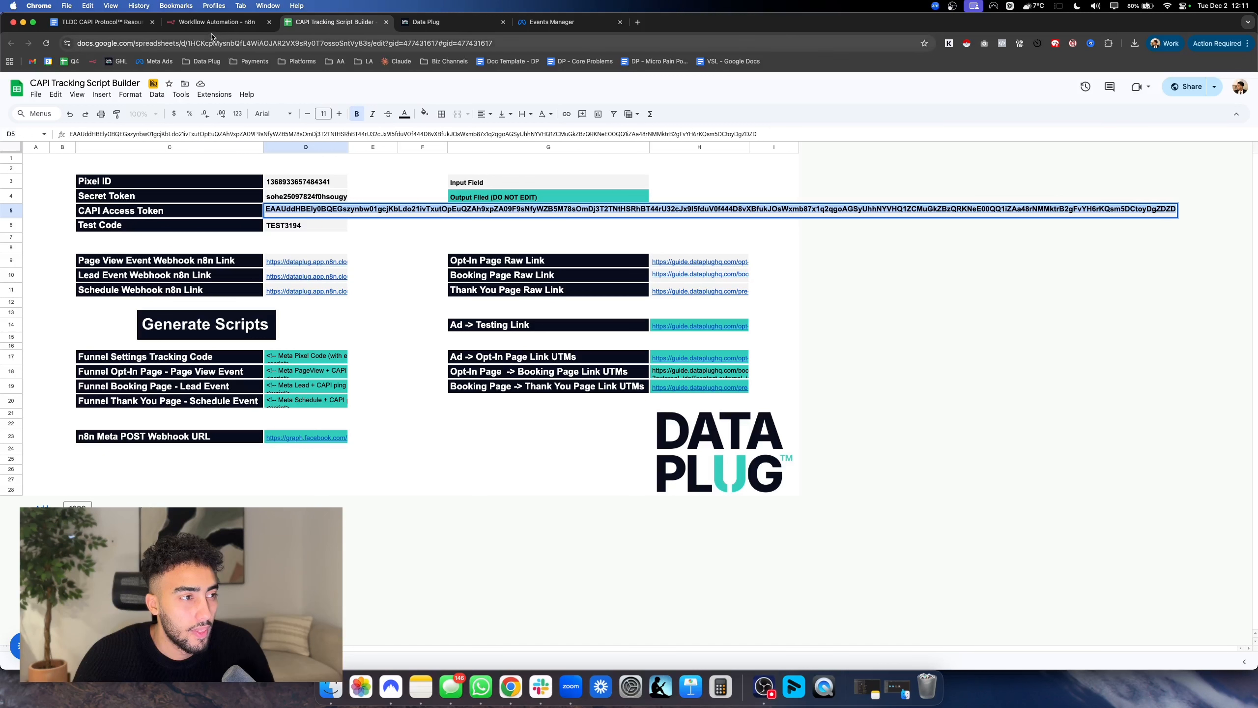
{"action": "left_click", "coordinate": [221, 24]}
{"action": "double_click", "coordinate": [528, 319]}
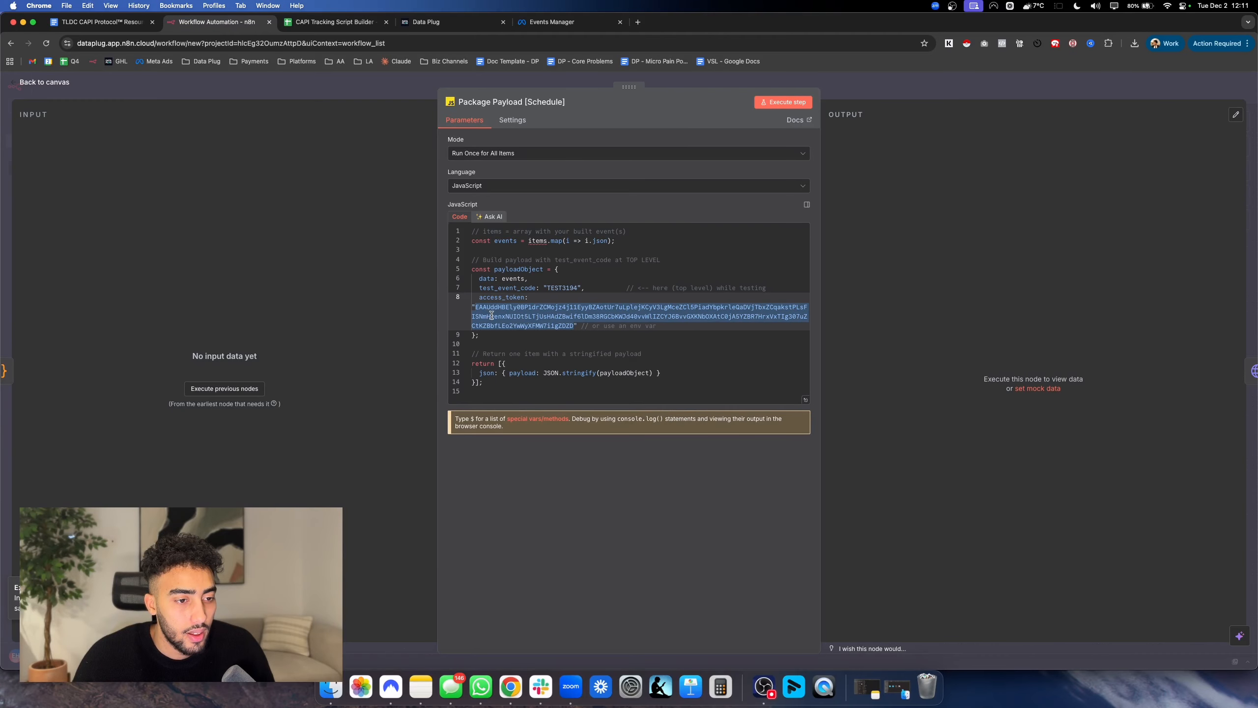
{"action": "key", "text": "super+v"}
{"action": "left_click", "coordinate": [876, 98]}
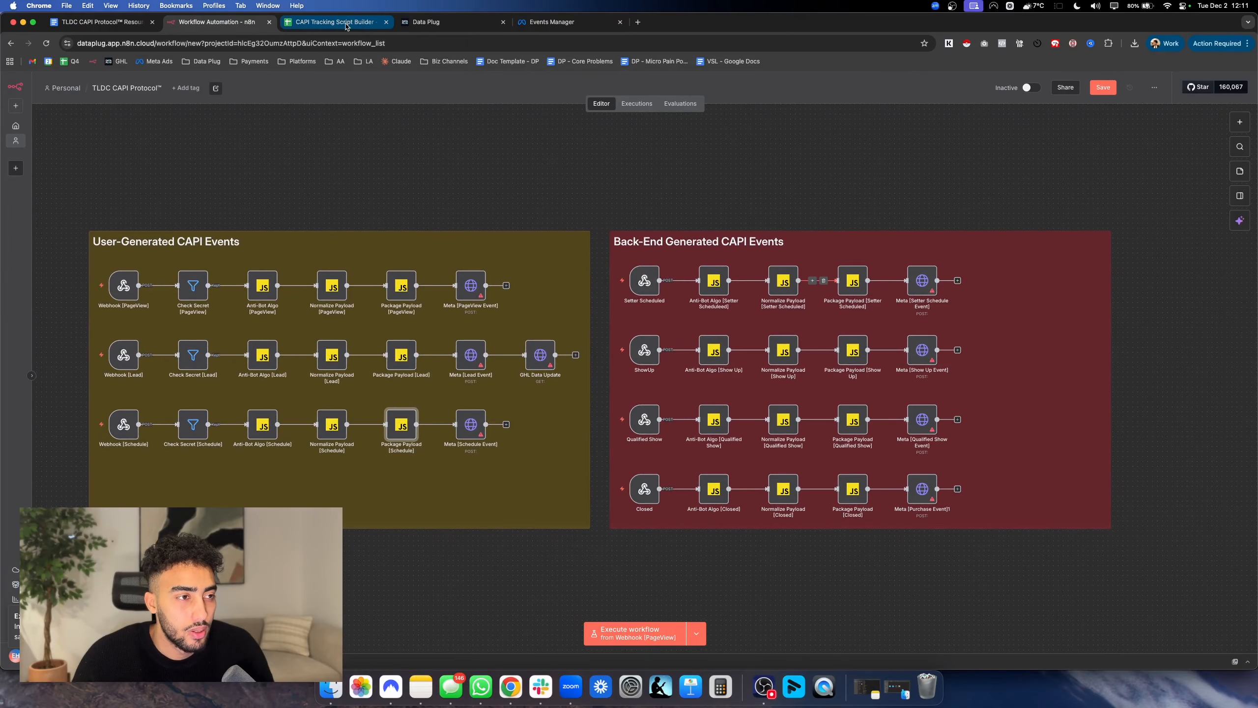
Open the Package Payload [Setter Scheduled] node's code next to the sheet's Test Code cell D6.
{"action": "key", "text": "ctrl+Tab"}
{"action": "key", "text": "ctrl+shift+Tab"}
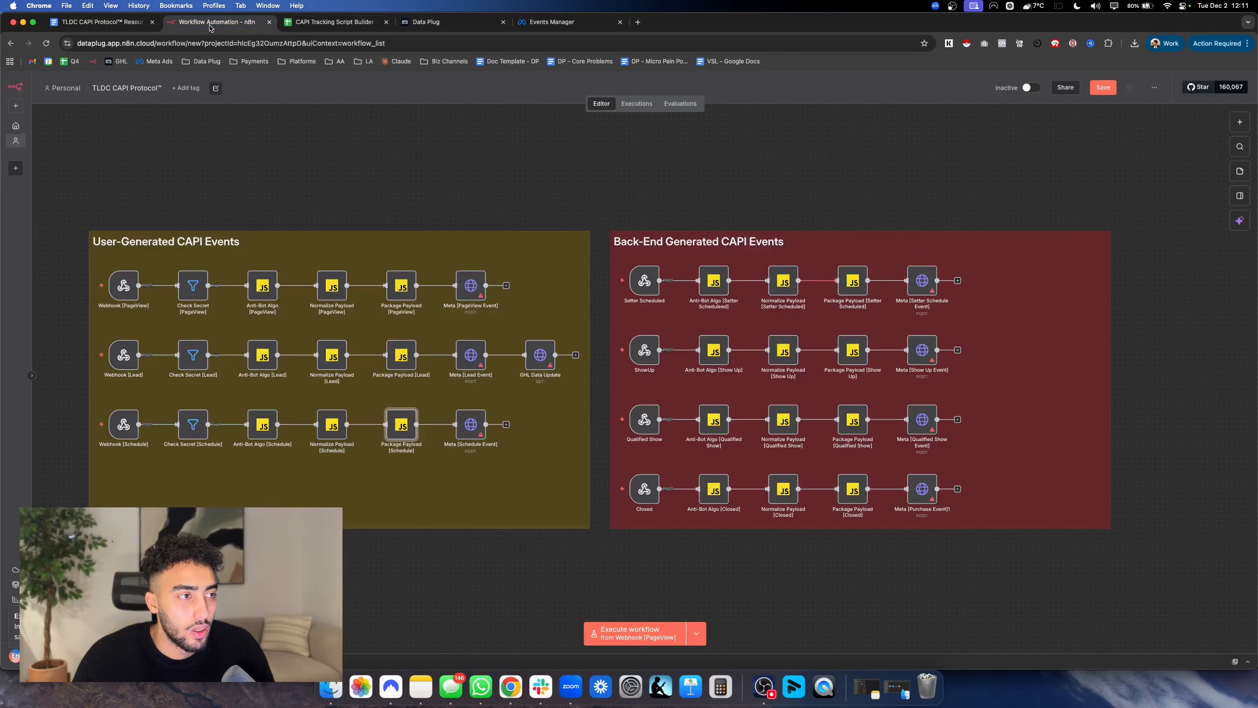
{"action": "double_click", "coordinate": [851, 282]}
{"action": "left_click", "coordinate": [526, 311]}
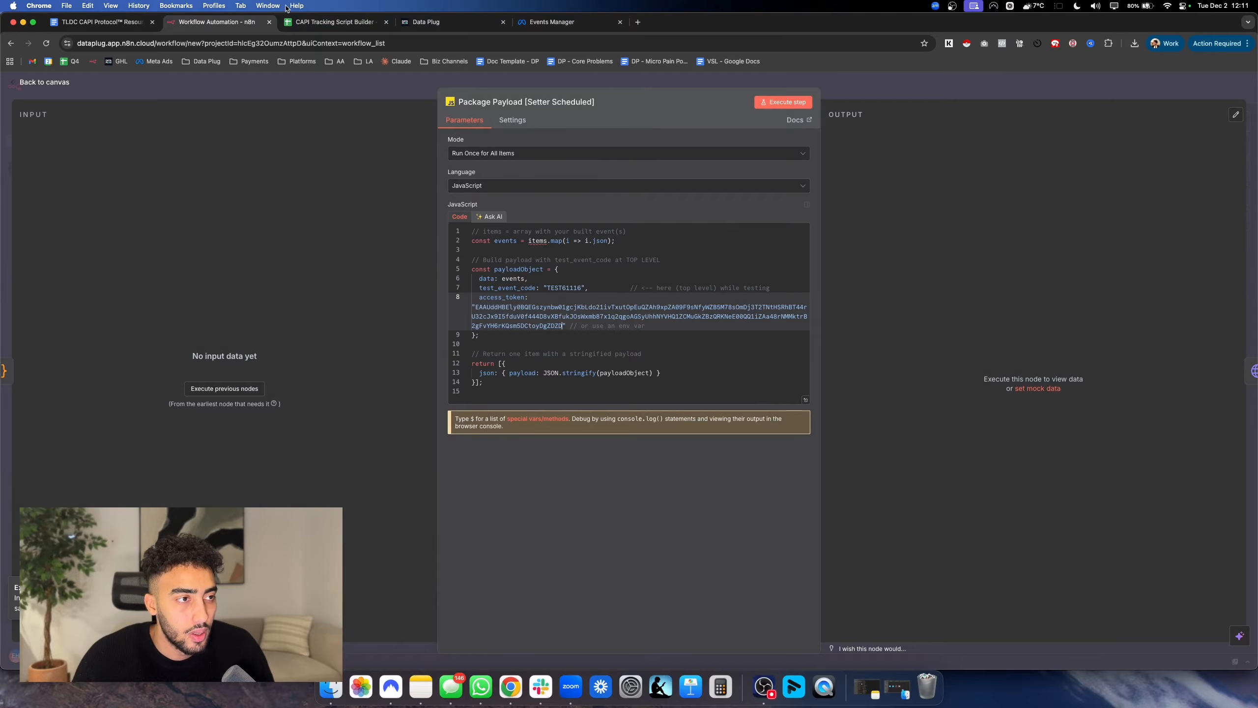
{"action": "key", "text": "ctrl+Tab"}
{"action": "left_click", "coordinate": [313, 226]}
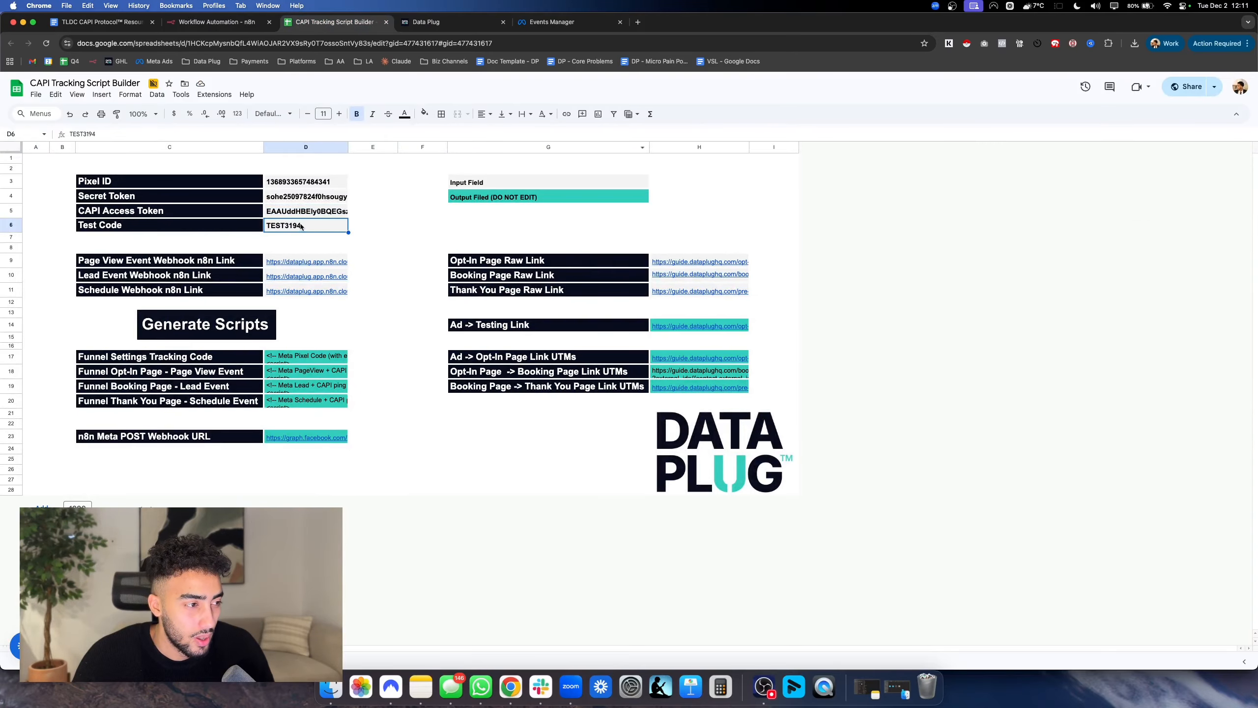
{"action": "left_click", "coordinate": [229, 24]}
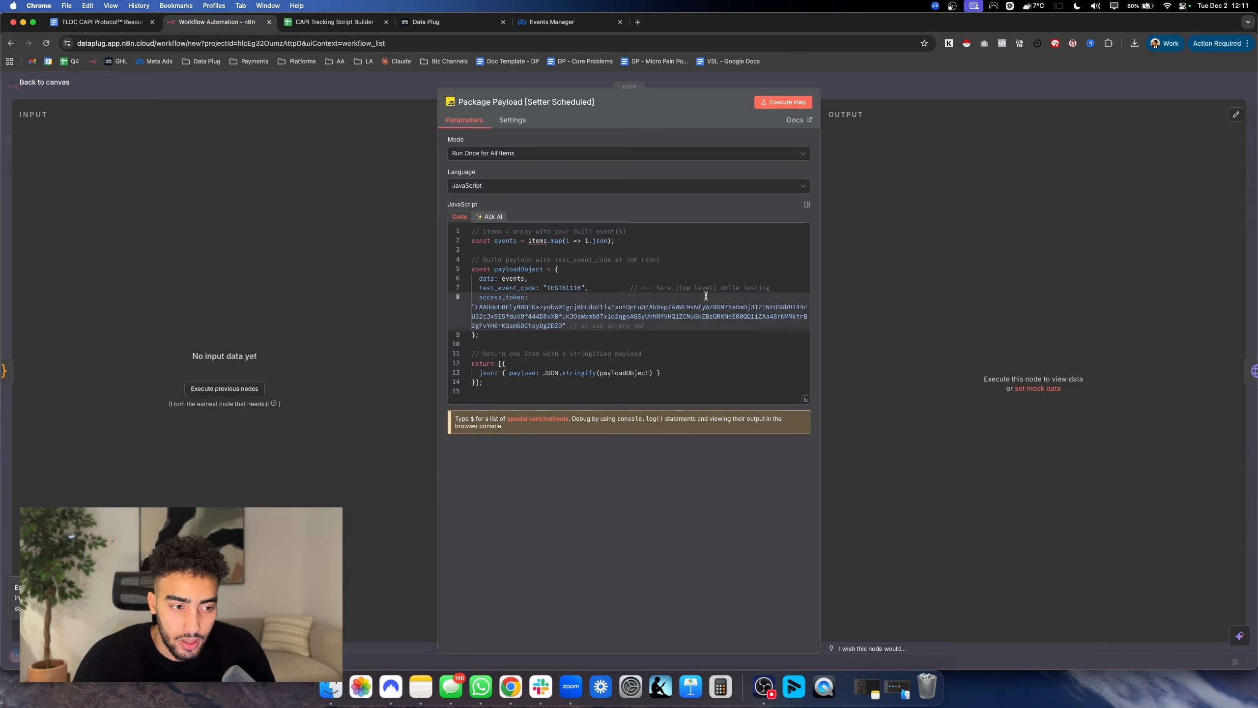
{"action": "left_click", "coordinate": [551, 287]}
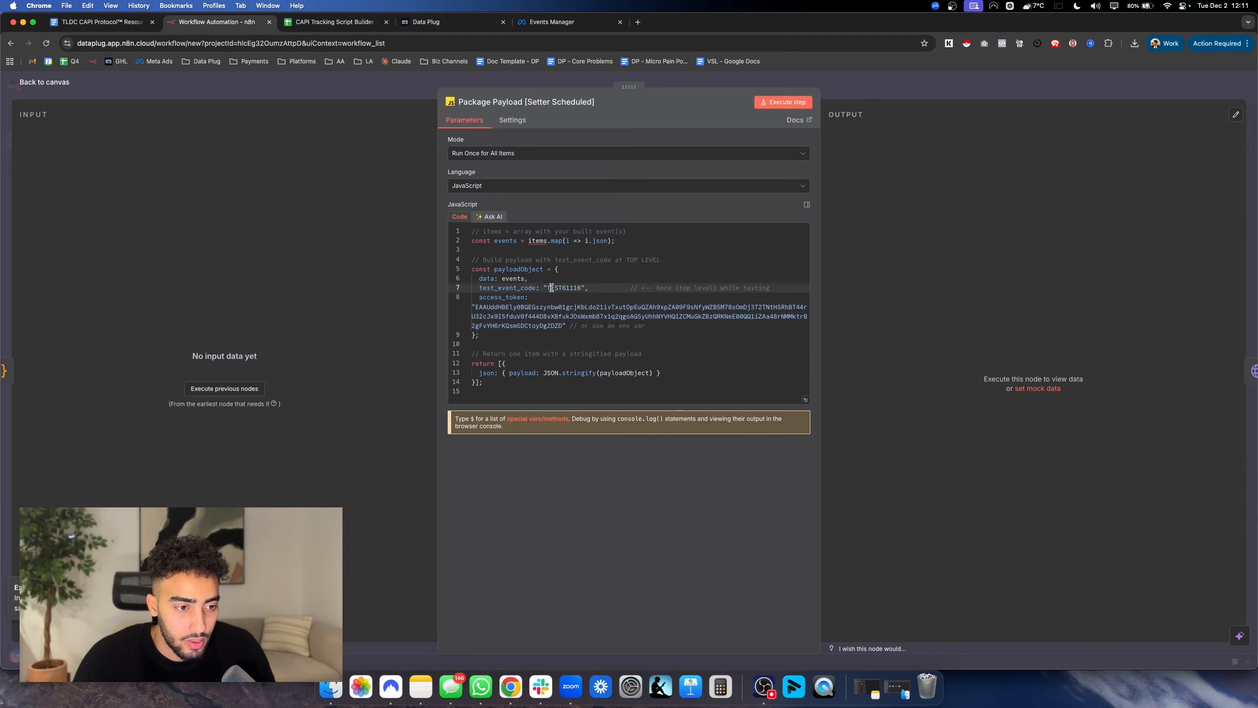
{"action": "left_click", "coordinate": [865, 93]}
Paste the sheet's D5 access token over the access_token in Package Payload [Show Up].
{"action": "double_click", "coordinate": [852, 349]}
{"action": "left_click", "coordinate": [550, 288]}
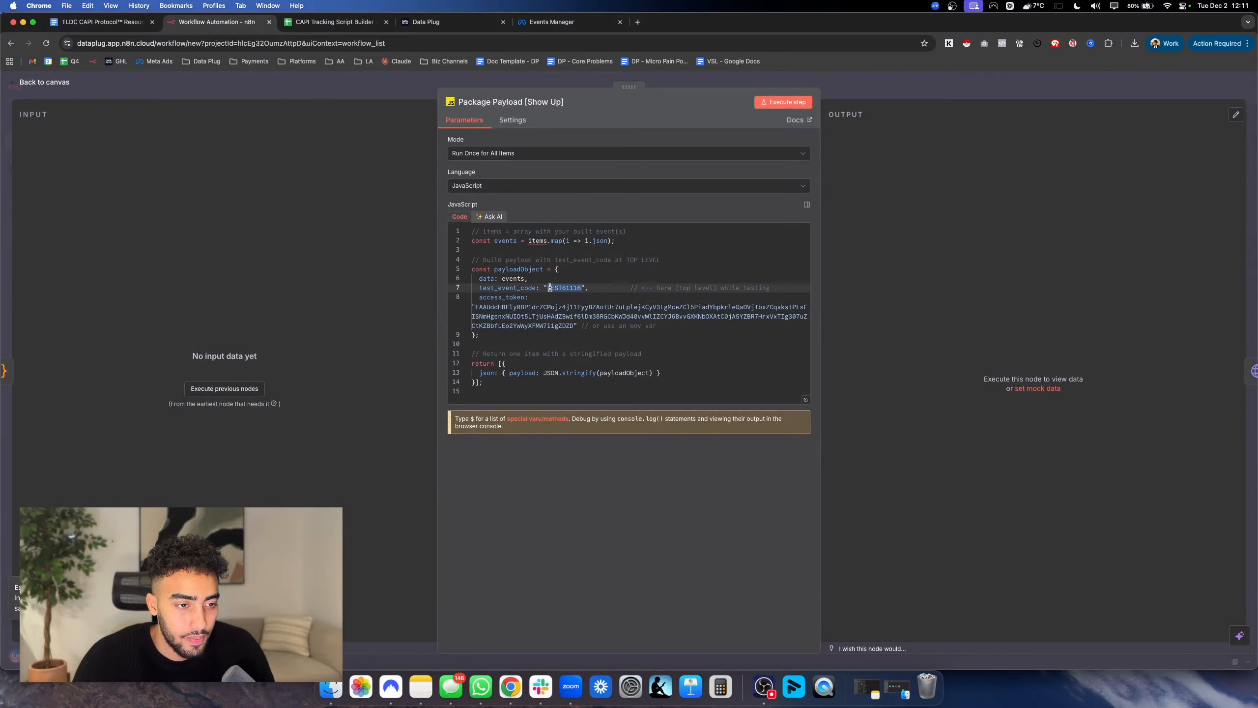
{"action": "left_click", "coordinate": [307, 24]}
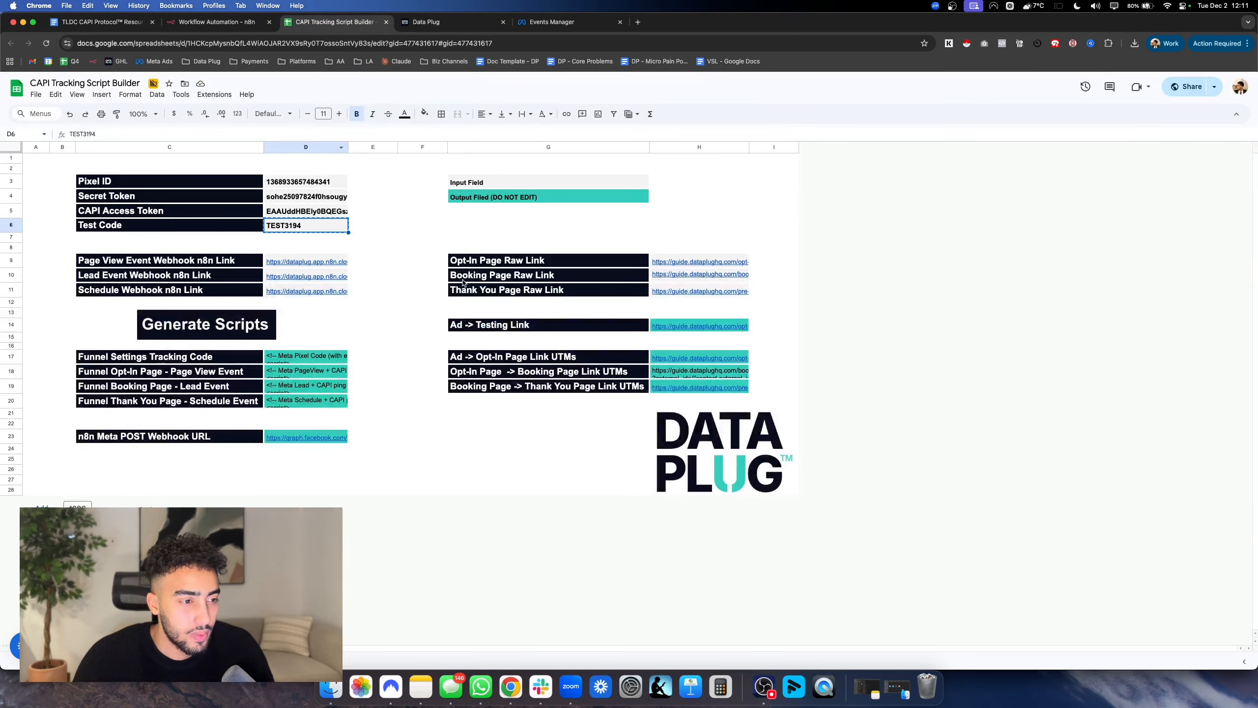
{"action": "triple_click", "coordinate": [306, 215]}
{"action": "key", "text": "super+c"}
{"action": "left_click", "coordinate": [233, 23]}
{"action": "left_click", "coordinate": [560, 318]}
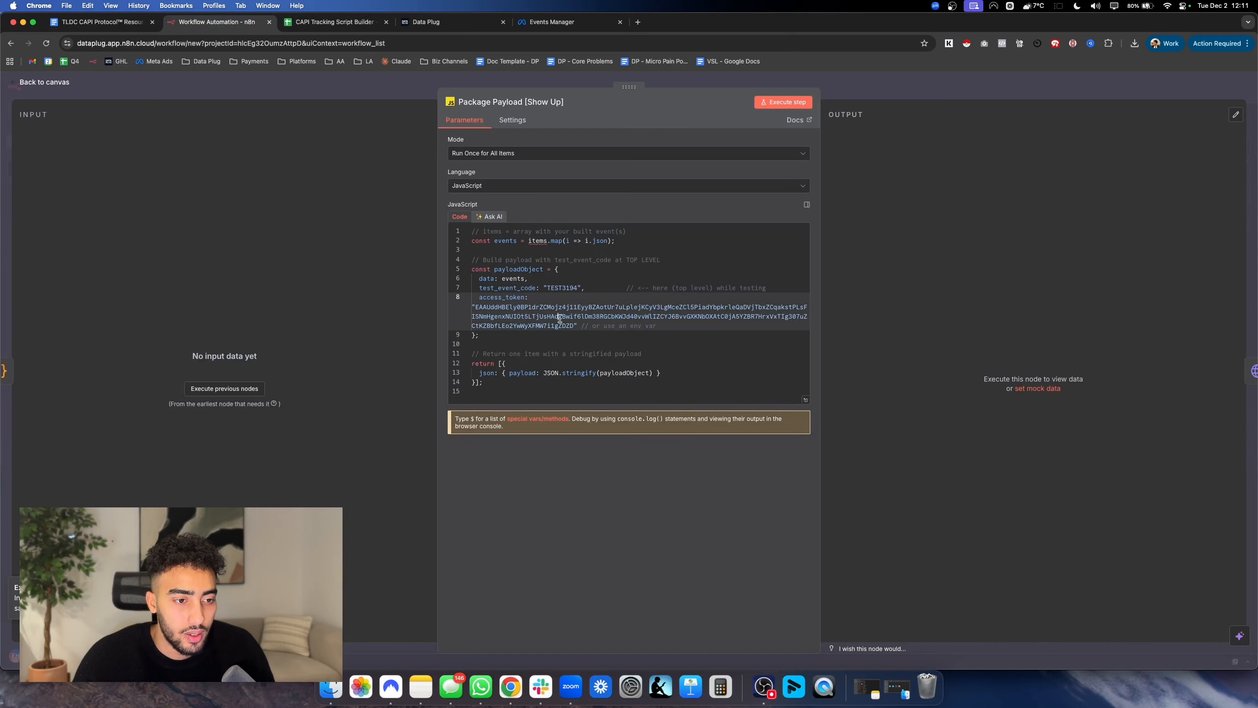
{"action": "double_click", "coordinate": [559, 317]}
{"action": "key", "text": "super+v"}
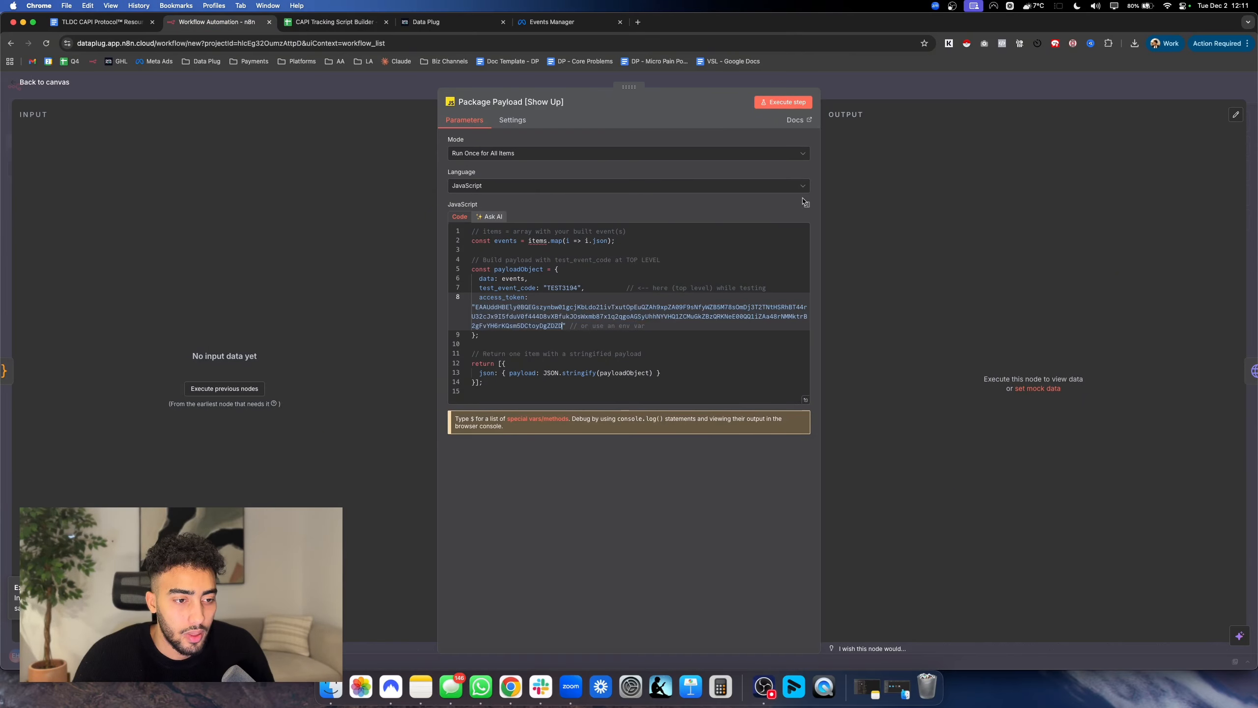
{"action": "left_click", "coordinate": [874, 91]}
Give Package Payload [Qualified Show] the sheet's access token and test code TEST3194, replacing TEST61116.
{"action": "double_click", "coordinate": [528, 319]}
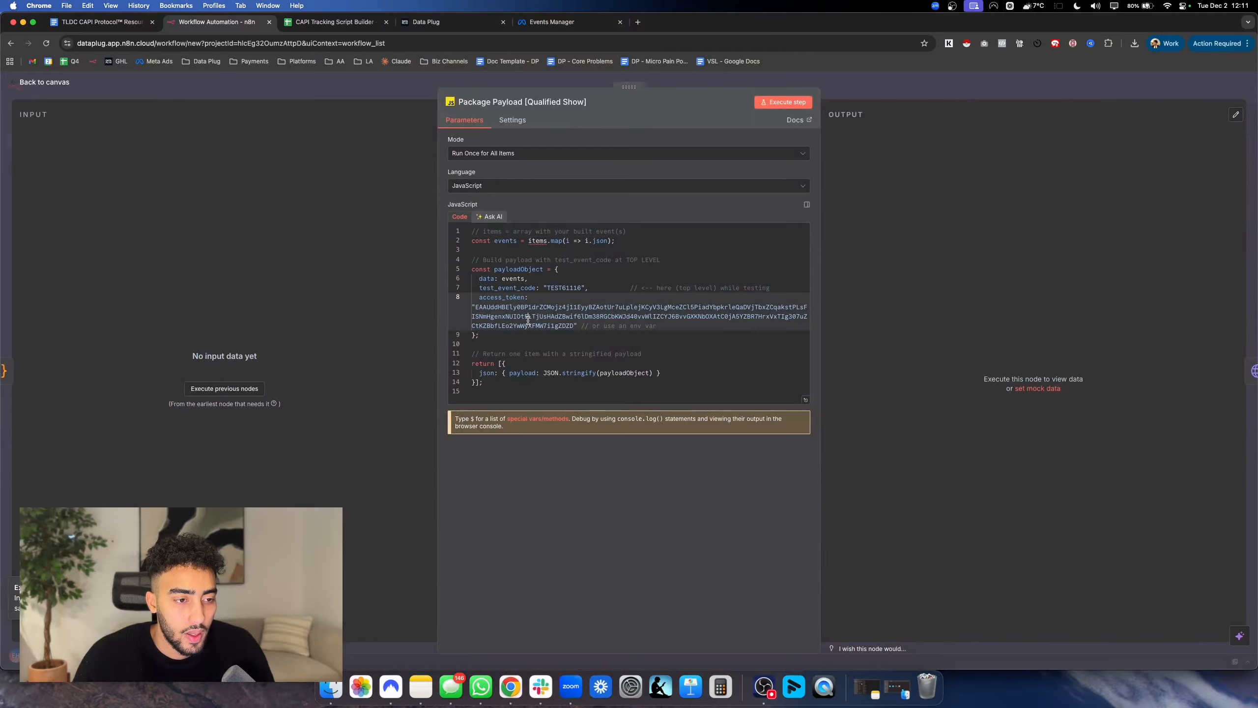
{"action": "key", "text": "super+v"}
{"action": "left_click", "coordinate": [317, 24]}
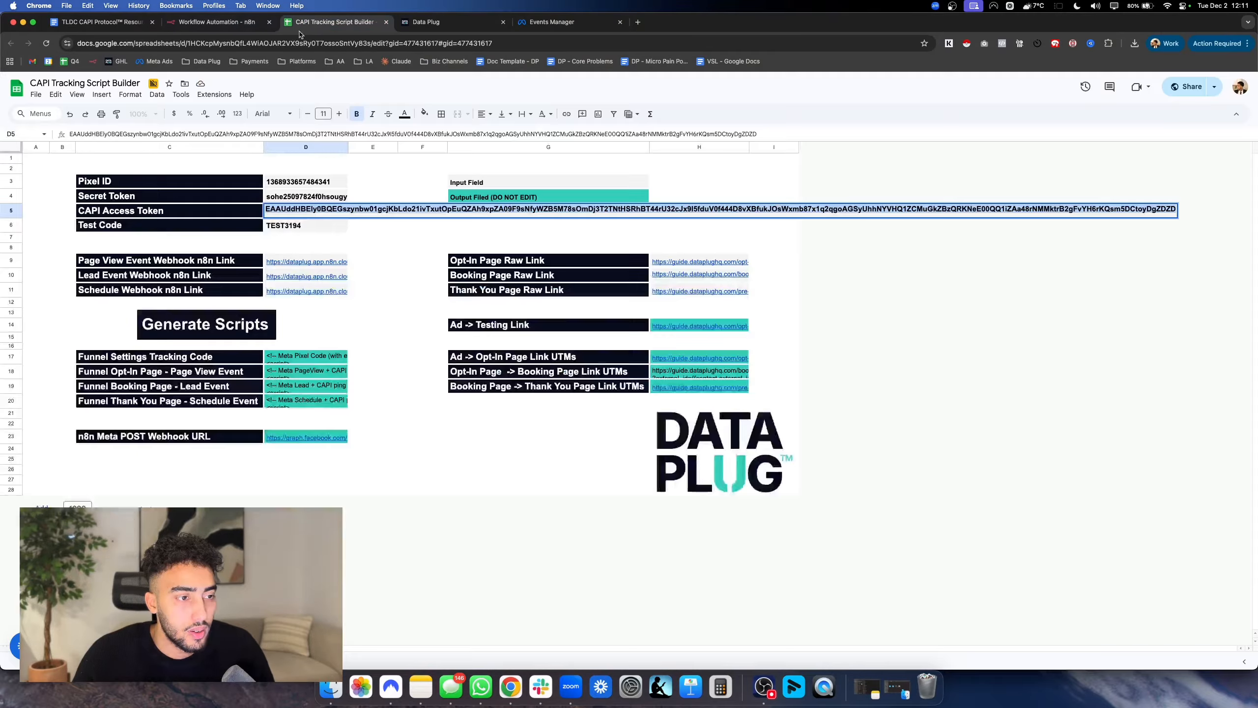
{"action": "left_click", "coordinate": [289, 227]}
{"action": "key", "text": "super+c"}
{"action": "left_click", "coordinate": [213, 24]}
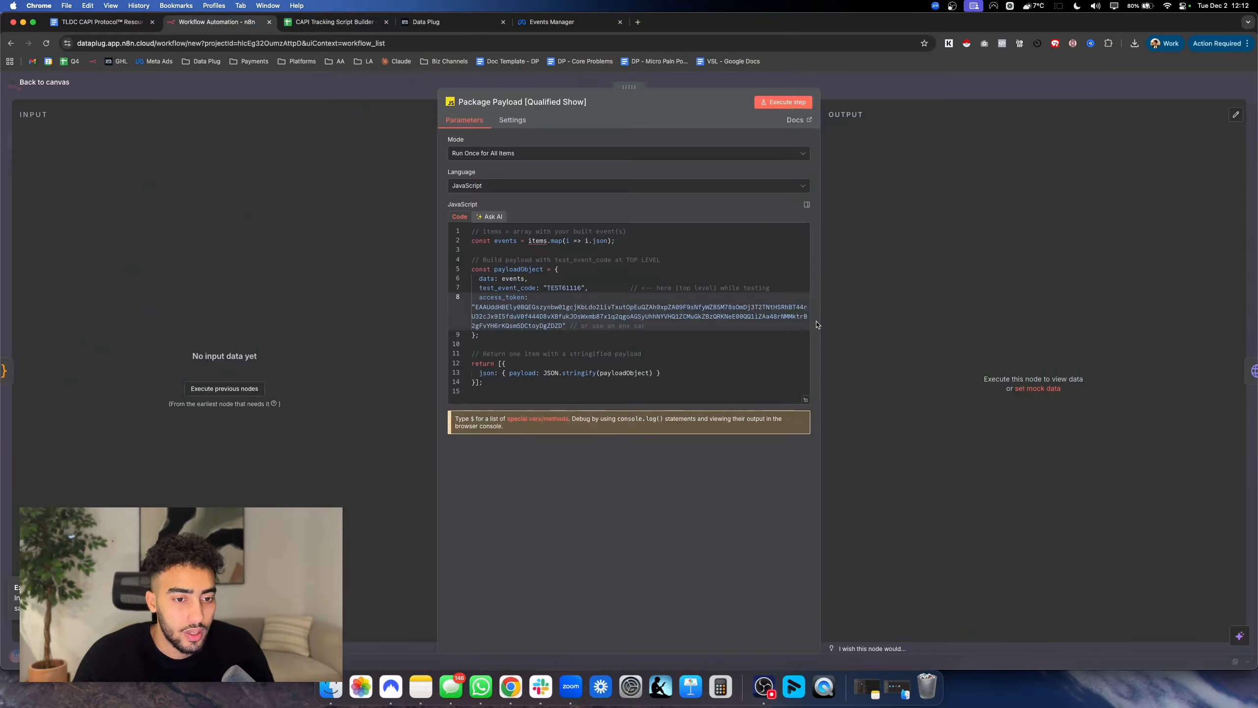
{"action": "double_click", "coordinate": [551, 288]}
{"action": "key", "text": "super+v"}
{"action": "left_click", "coordinate": [929, 97]}
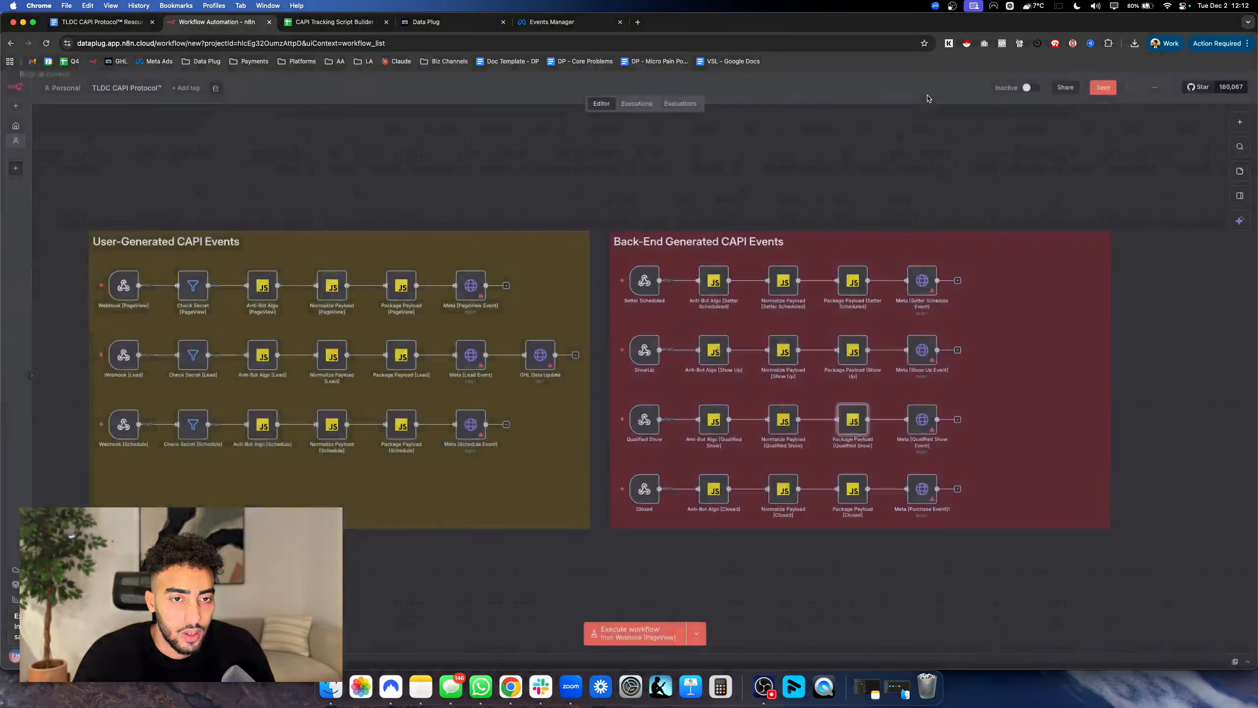
Recheck the Show Up node, then set Package Payload [Closed]'s test code to TEST3194.
{"action": "left_click", "coordinate": [843, 344]}
{"action": "double_click", "coordinate": [843, 345]}
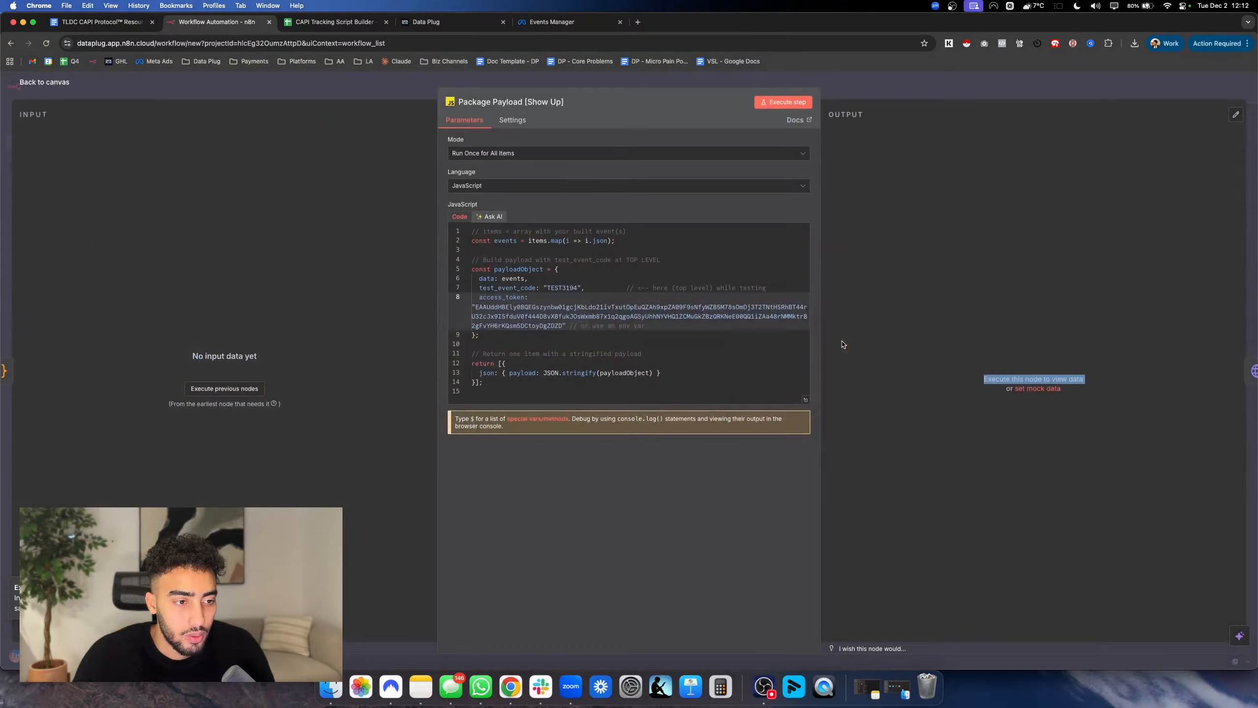
{"action": "left_click", "coordinate": [857, 81]}
{"action": "left_click", "coordinate": [837, 485]}
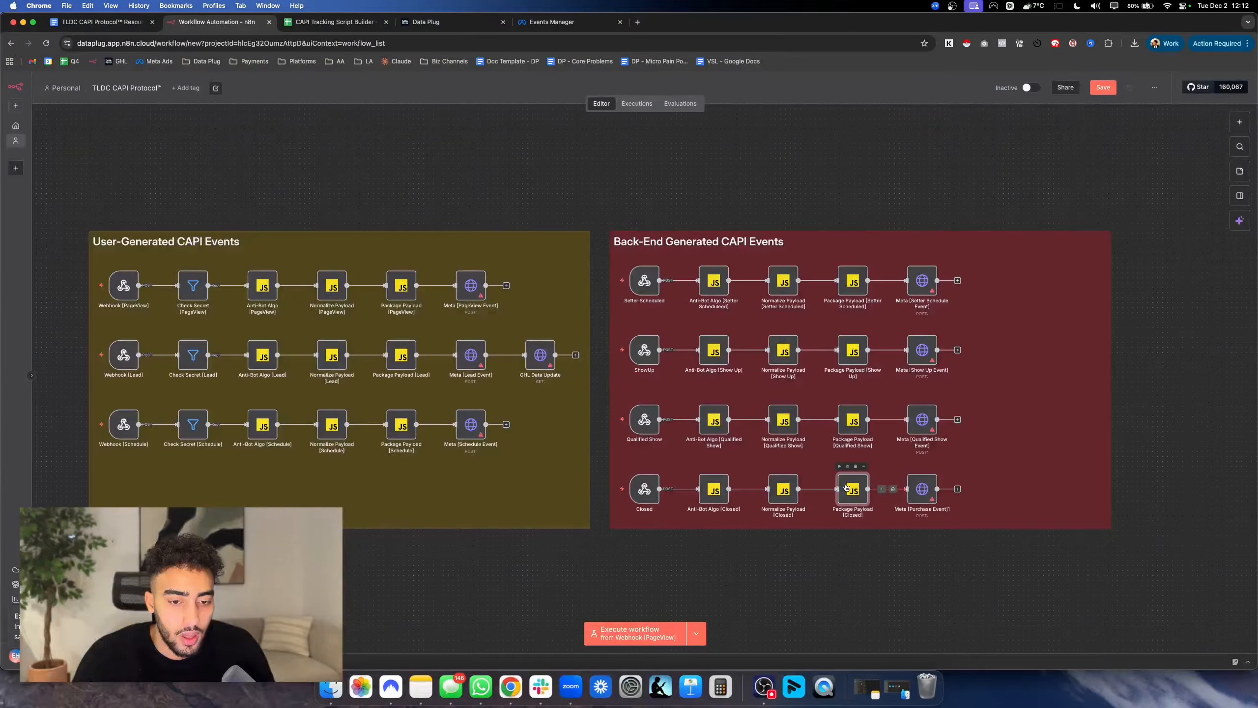
{"action": "double_click", "coordinate": [837, 485]}
{"action": "double_click", "coordinate": [561, 288]}
{"action": "key", "text": "super+v"}
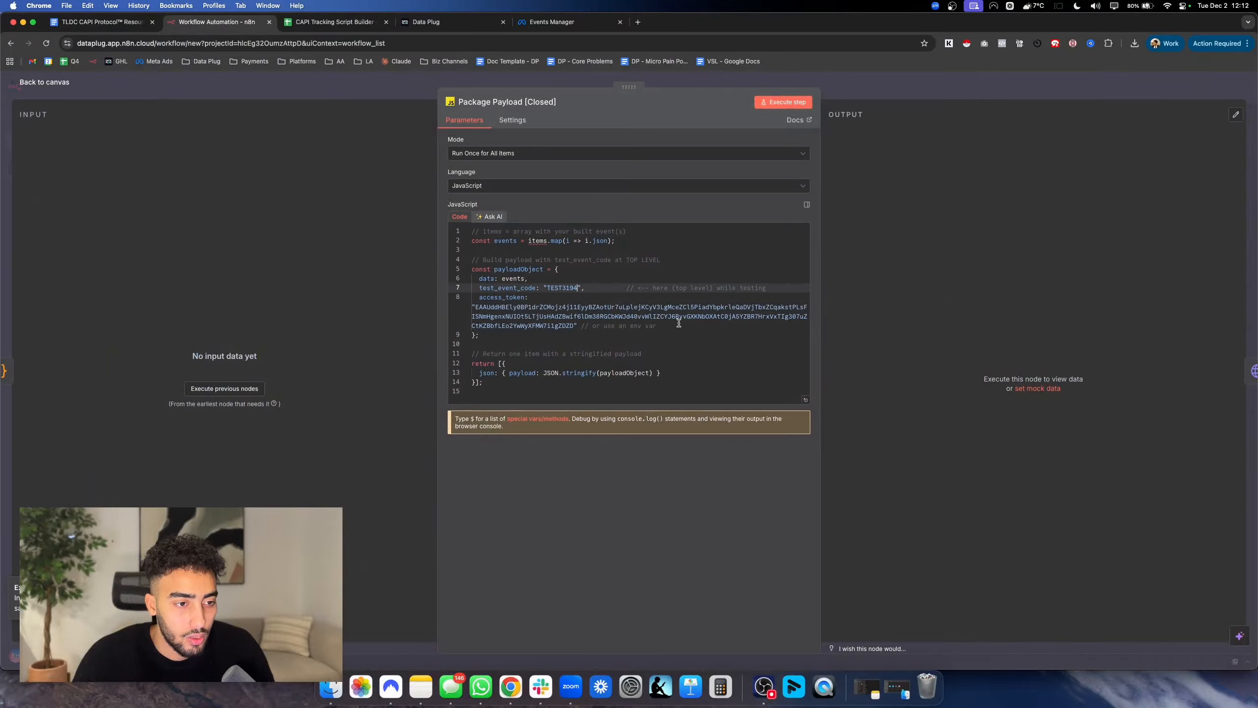
Replace the Closed node's access_token with the CAPI access token copied from D5.
{"action": "left_click", "coordinate": [334, 22]}
{"action": "left_click", "coordinate": [308, 213]}
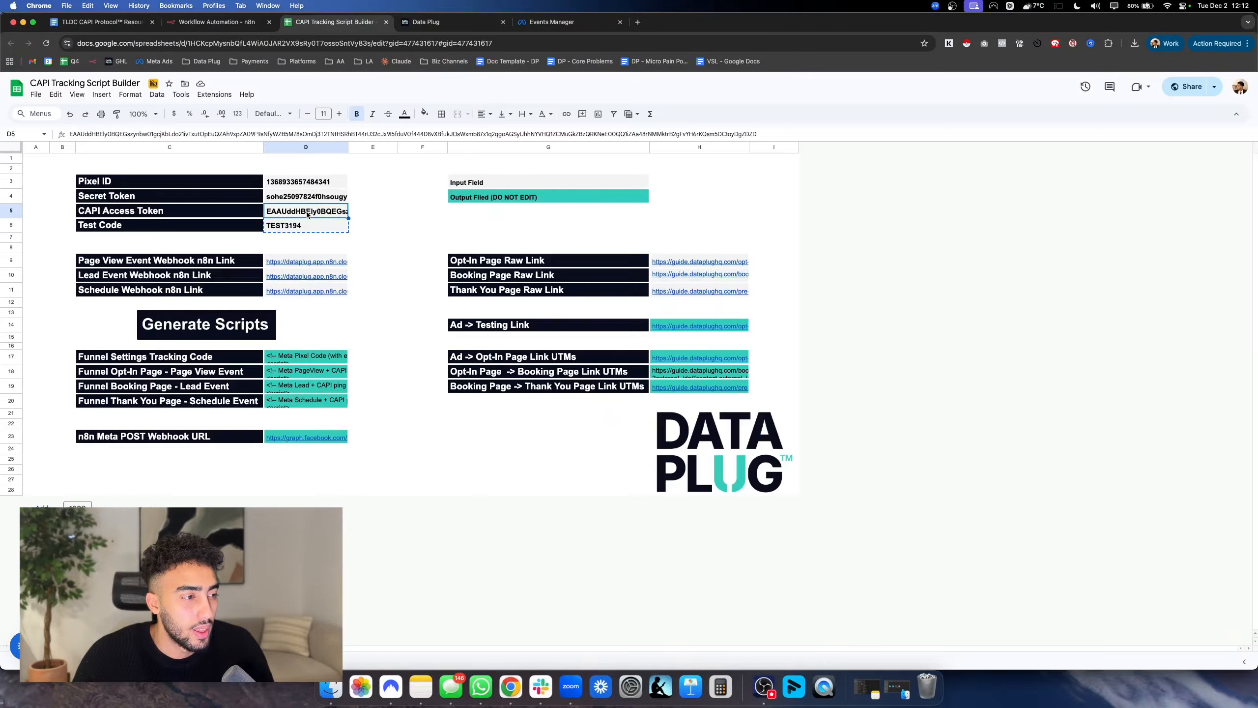
{"action": "triple_click", "coordinate": [309, 212]}
{"action": "key", "text": "super+c"}
{"action": "left_click", "coordinate": [224, 23]}
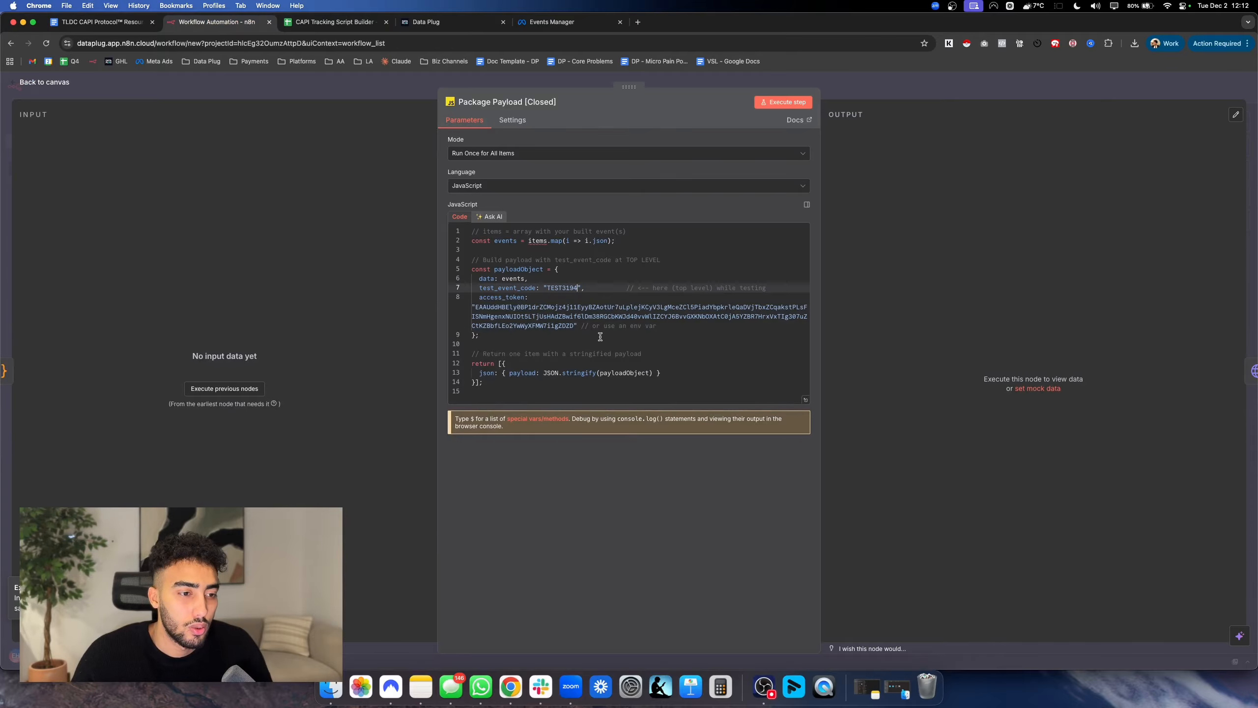
{"action": "double_click", "coordinate": [619, 316]}
{"action": "key", "text": "super+v"}
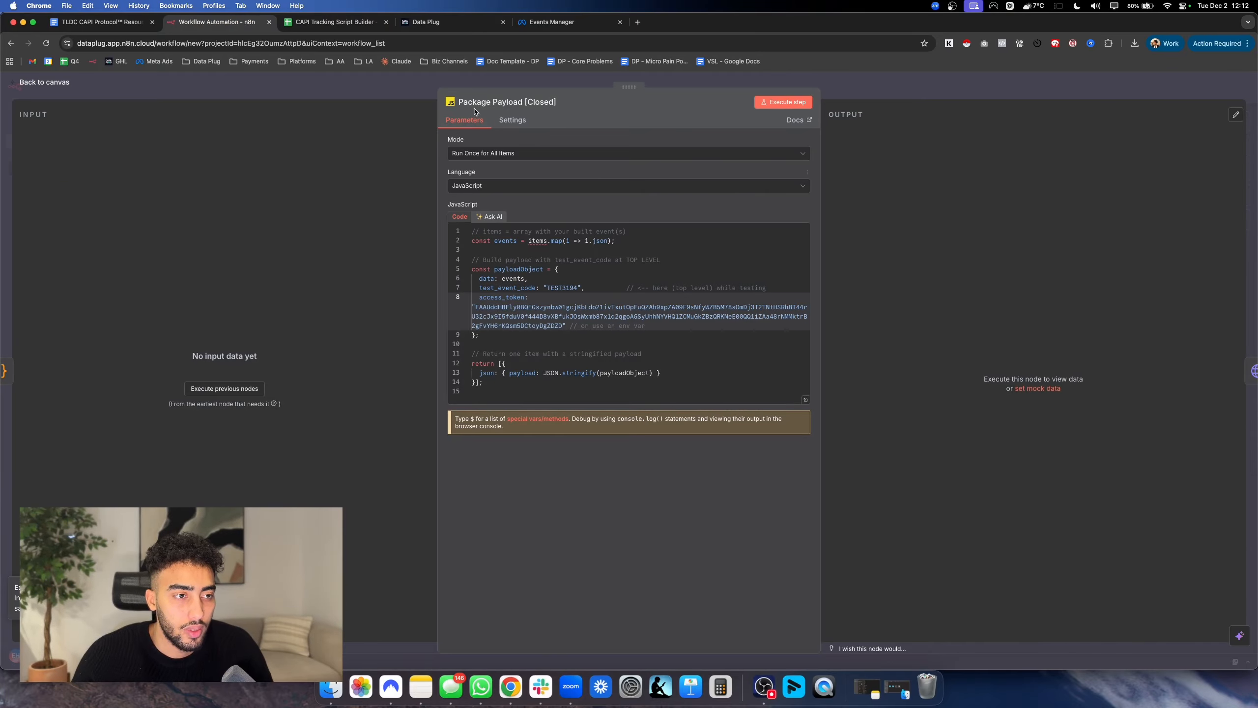
{"action": "left_click", "coordinate": [907, 96]}
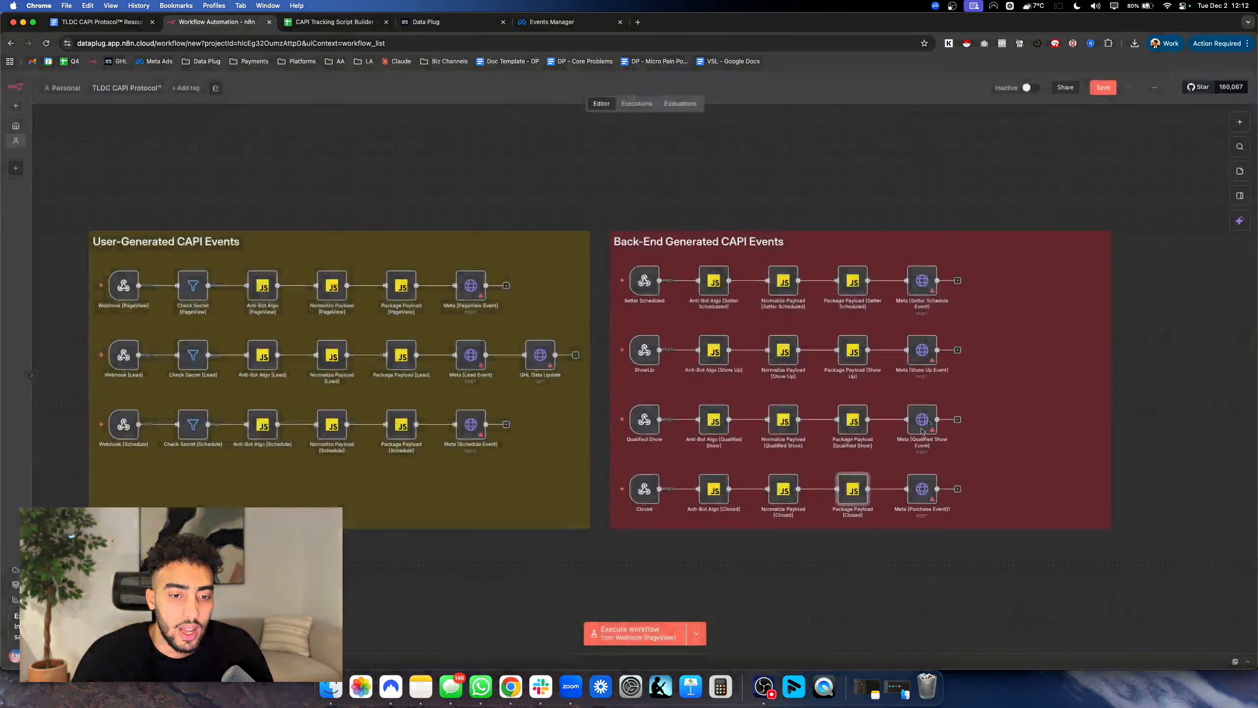
Reopen the Closed and Qualified Show payload nodes to verify their updated code.
{"action": "double_click", "coordinate": [861, 483]}
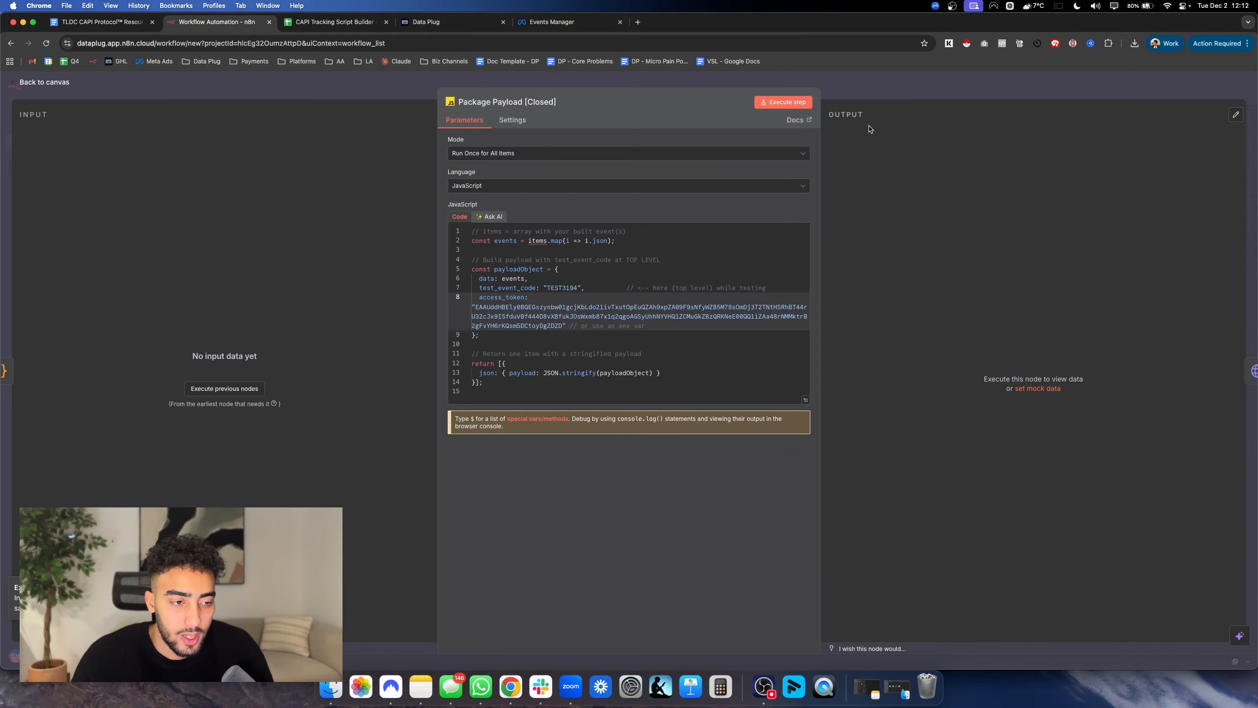
{"action": "left_click", "coordinate": [907, 99]}
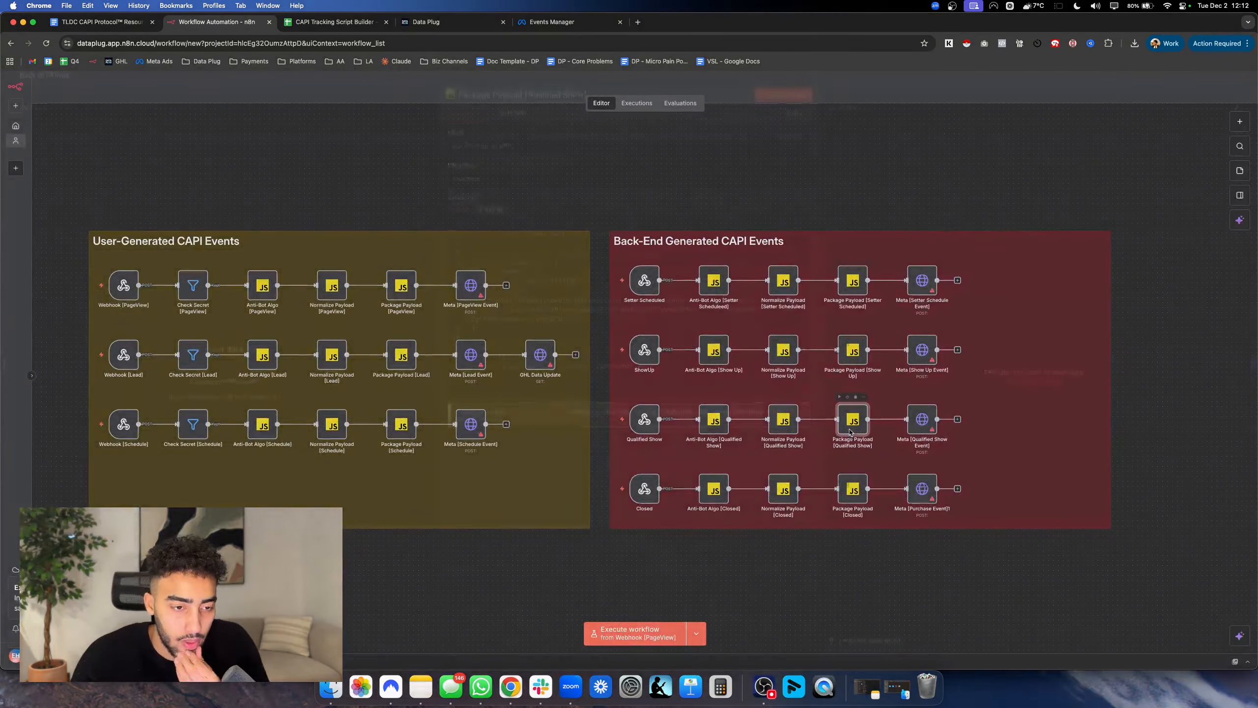
{"action": "double_click", "coordinate": [853, 422]}
{"action": "left_click", "coordinate": [876, 93]}
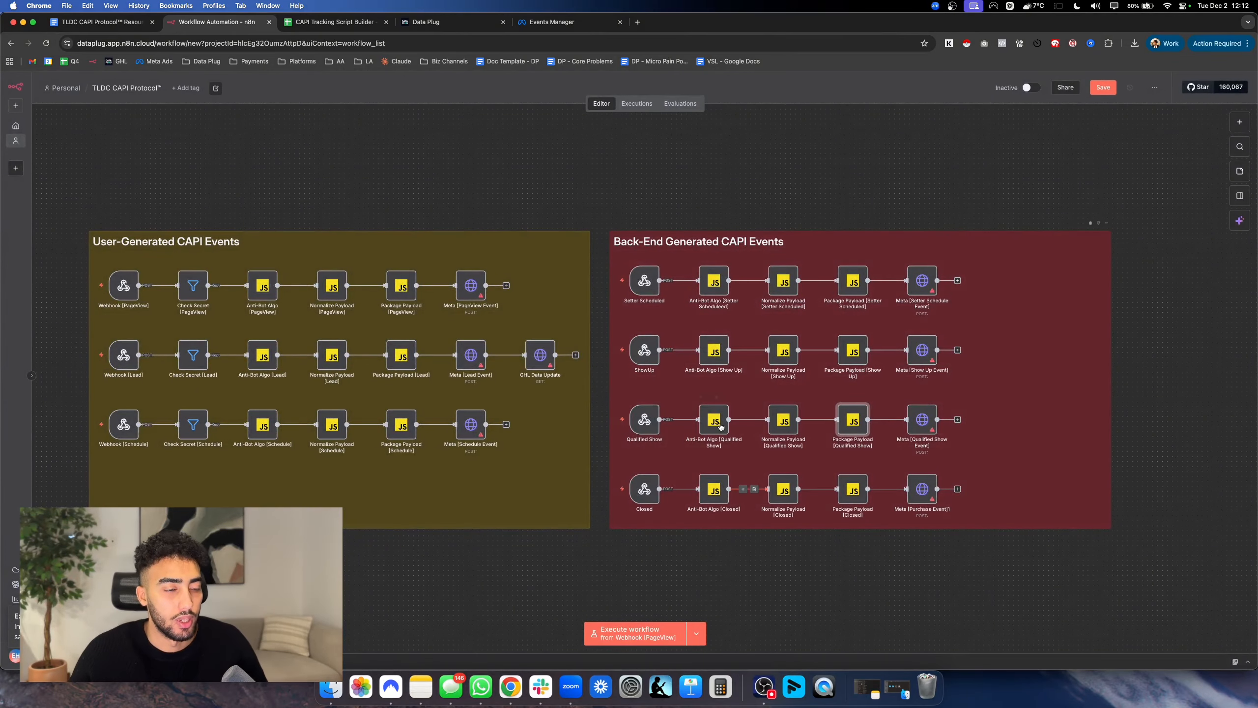
Take the n8n Meta POST URL from the sheet and check the PageView node's URL field.
{"action": "left_click", "coordinate": [324, 25]}
{"action": "left_click", "coordinate": [369, 356]}
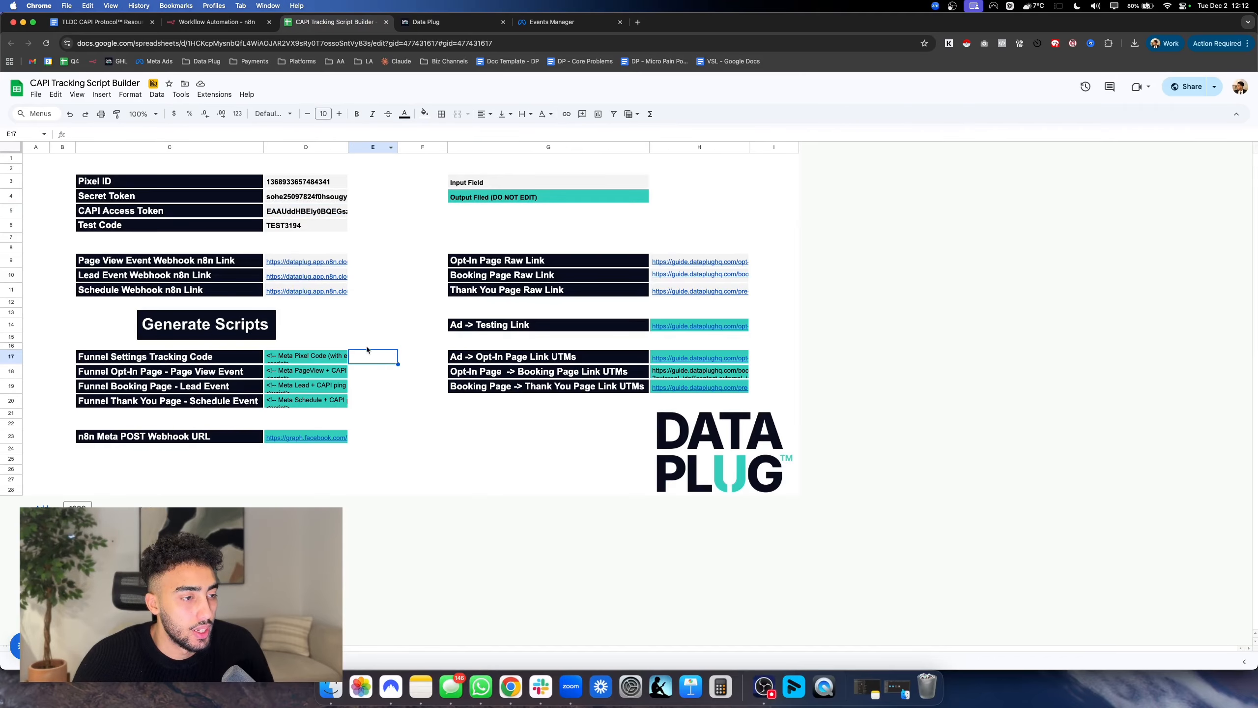
{"action": "left_click", "coordinate": [116, 436]}
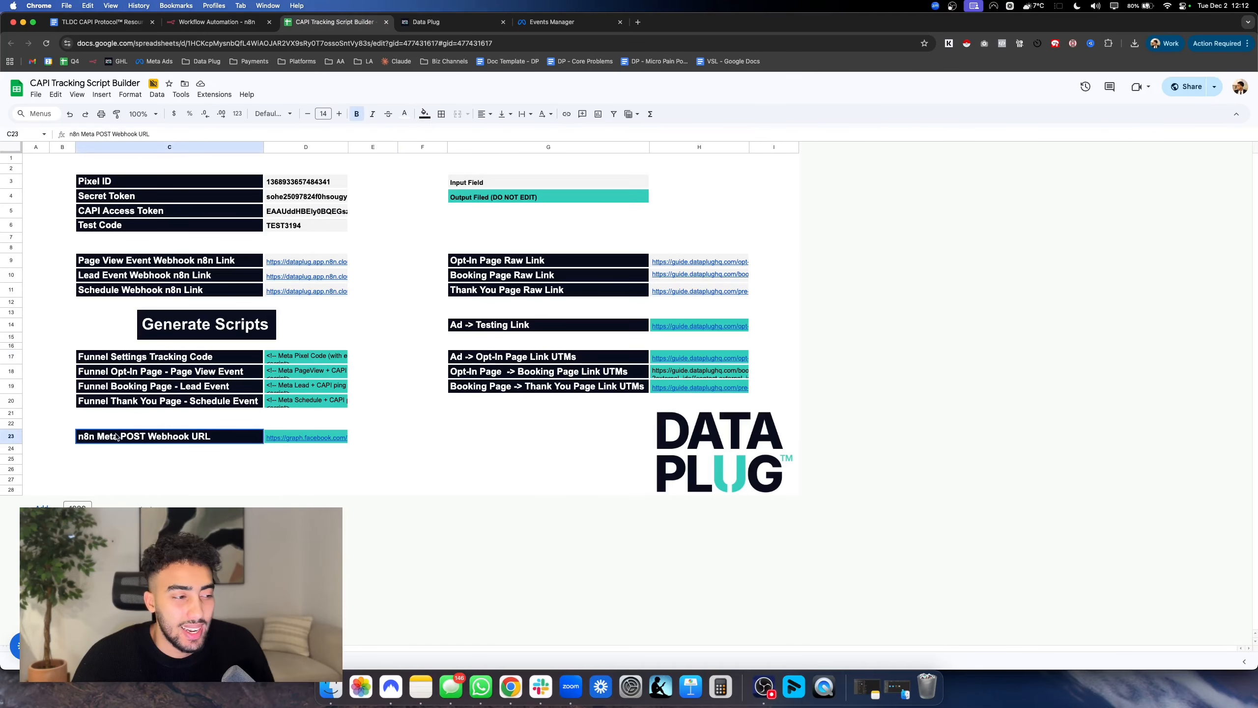
{"action": "left_click", "coordinate": [140, 447]}
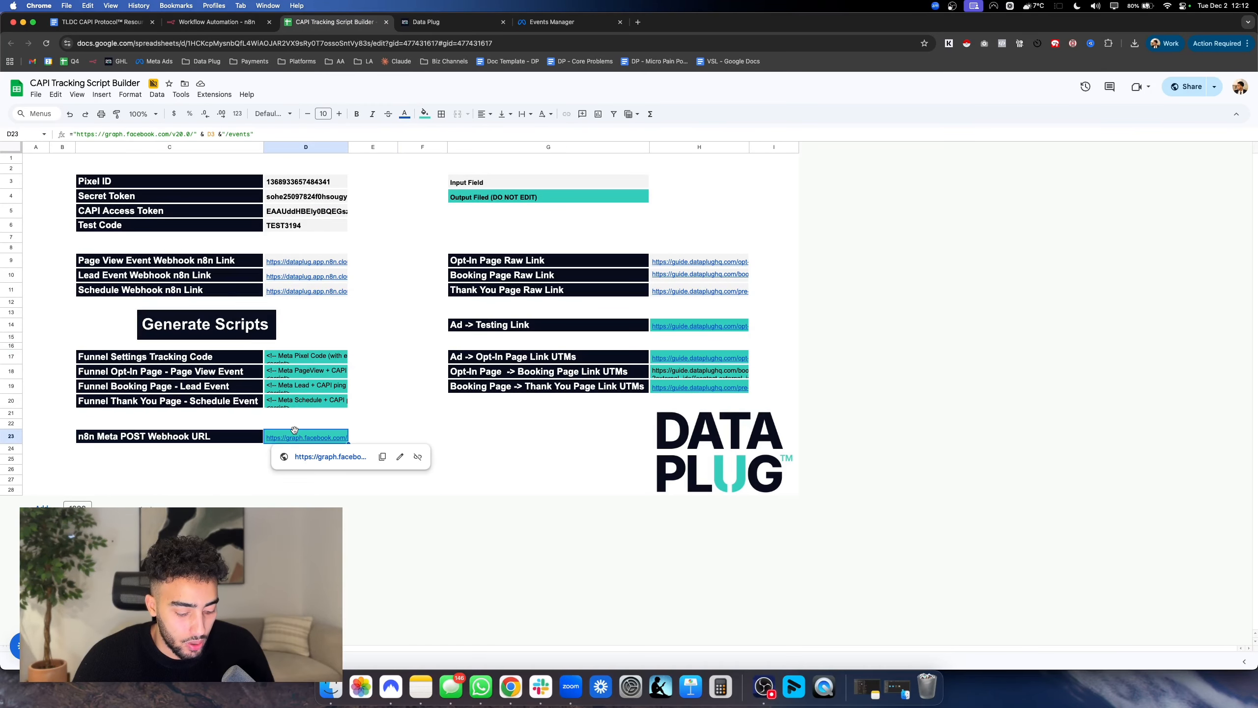
{"action": "left_click", "coordinate": [220, 25]}
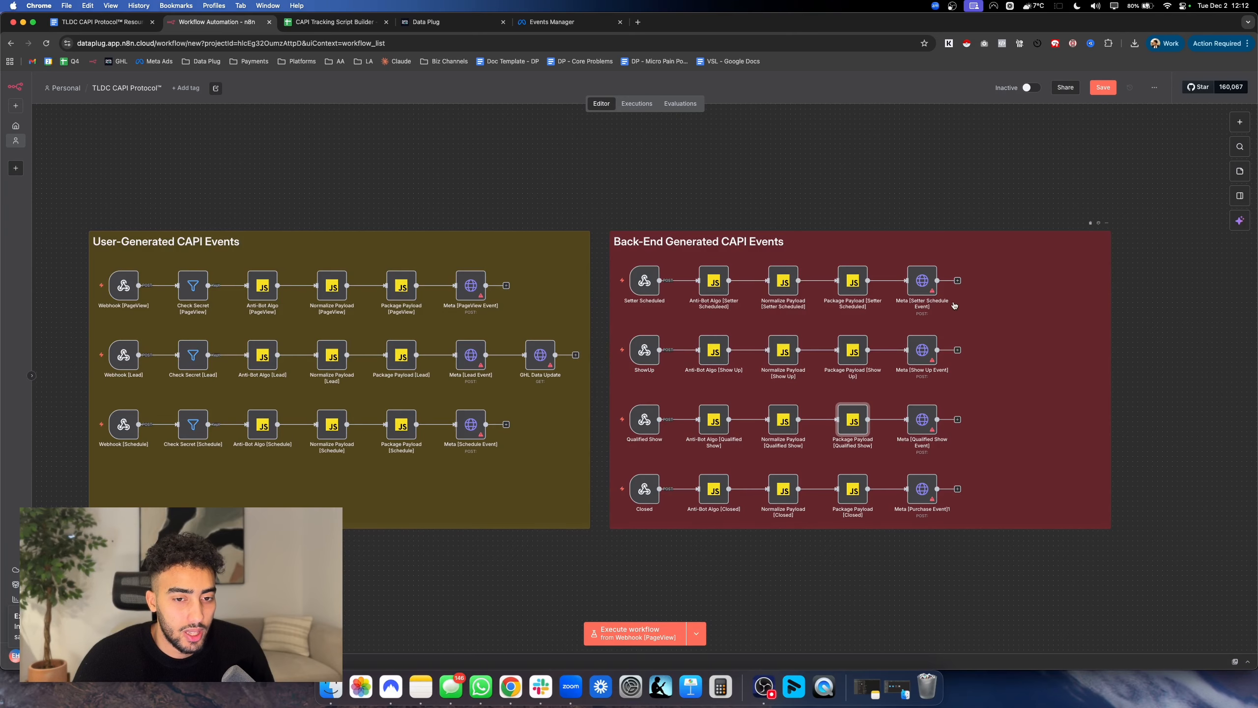
{"action": "double_click", "coordinate": [470, 286]}
{"action": "left_click", "coordinate": [603, 201]}
{"action": "key", "text": "Escape"}
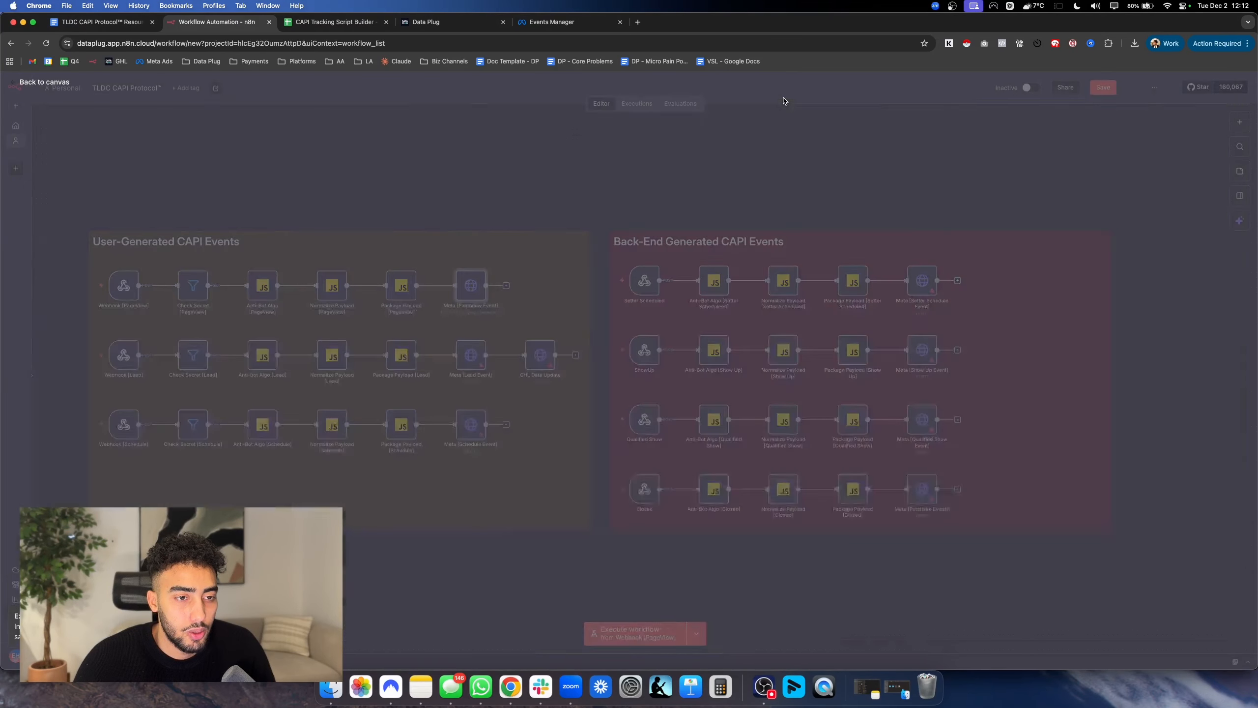
Paste the Graph API events URL into the Lead, Schedule and Setter Schedule Meta nodes.
{"action": "double_click", "coordinate": [468, 346]}
{"action": "left_click", "coordinate": [606, 203]}
{"action": "key", "text": "super+v"}
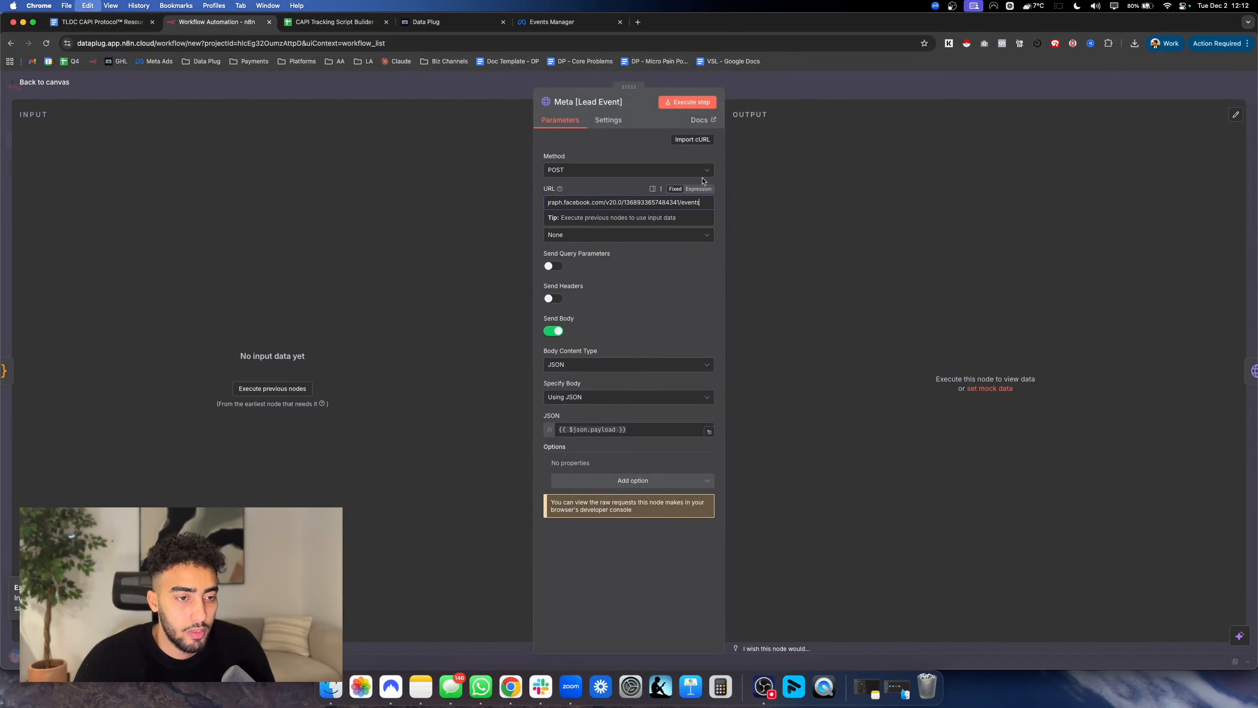
{"action": "left_click", "coordinate": [808, 95]}
{"action": "double_click", "coordinate": [469, 423]}
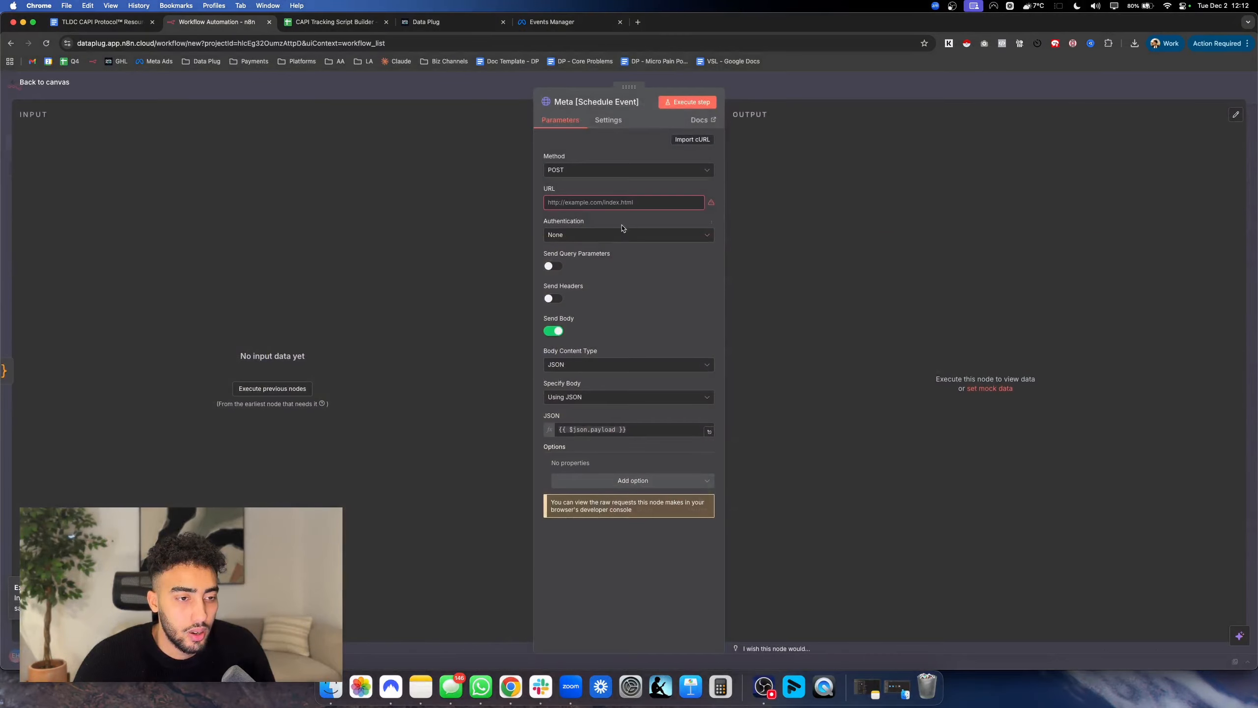
{"action": "left_click", "coordinate": [604, 202]}
{"action": "key", "text": "super+v"}
{"action": "left_click", "coordinate": [781, 115]}
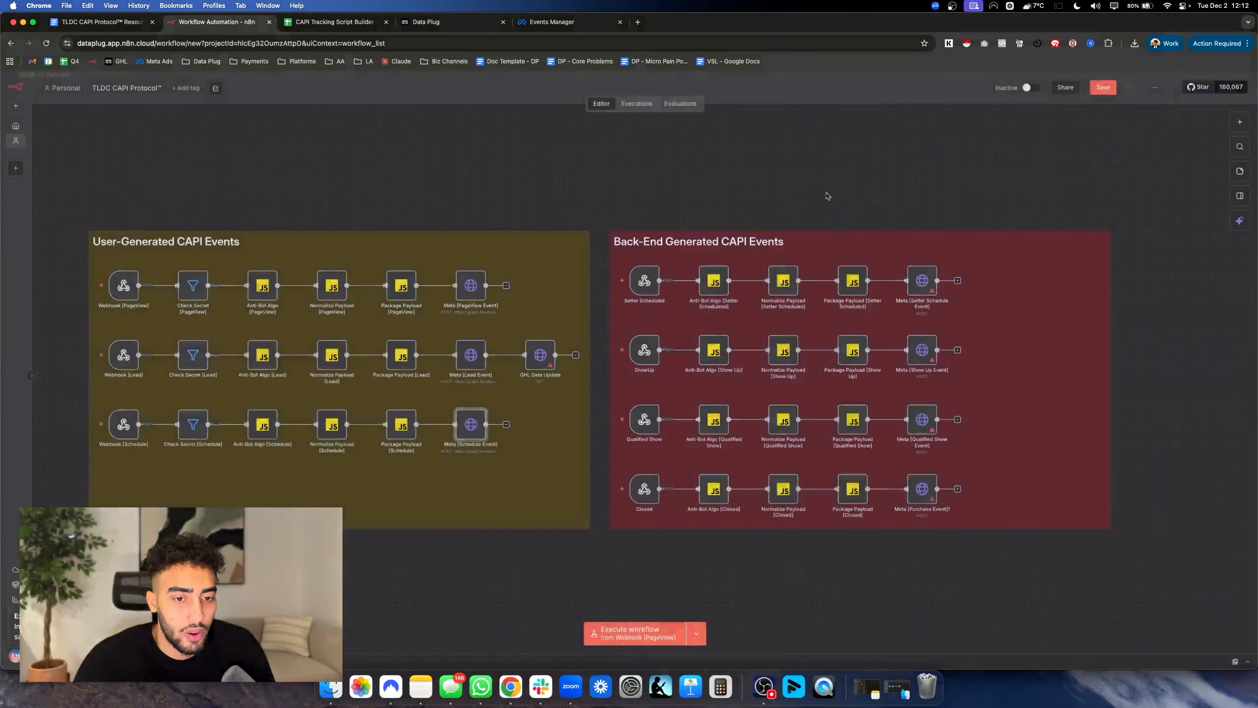
{"action": "double_click", "coordinate": [909, 283]}
{"action": "left_click", "coordinate": [642, 199]}
{"action": "key", "text": "super+v"}
{"action": "left_click", "coordinate": [808, 103]}
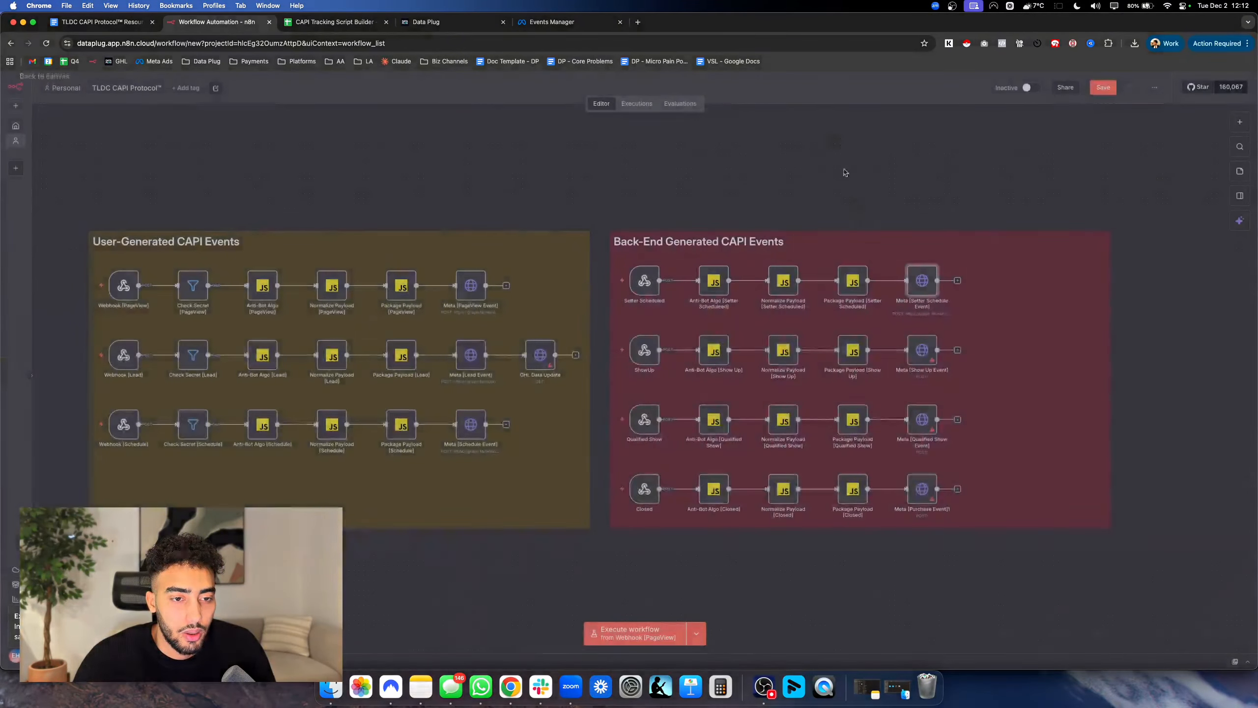
Paste the Graph API events URL into the Show Up, Qualified Show and Purchase Meta nodes.
{"action": "double_click", "coordinate": [916, 348]}
{"action": "left_click", "coordinate": [613, 200]}
{"action": "key", "text": "super+v"}
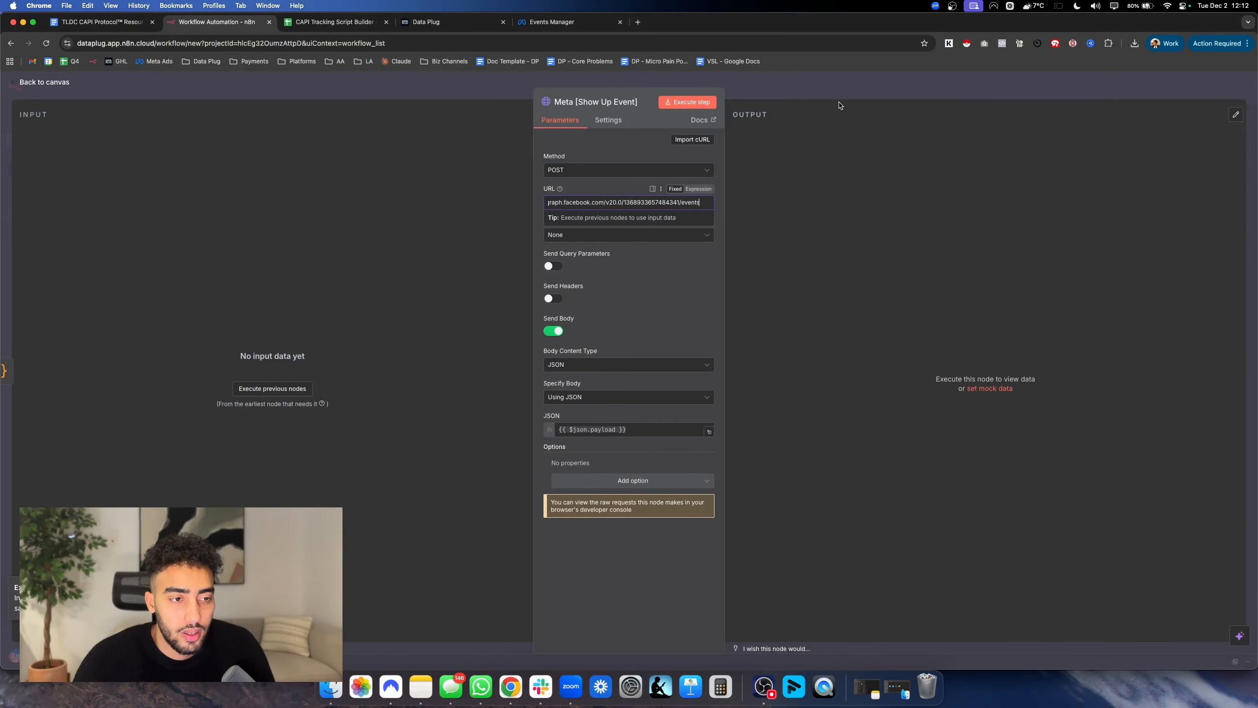
{"action": "left_click", "coordinate": [838, 107]}
{"action": "double_click", "coordinate": [923, 420]}
{"action": "left_click", "coordinate": [613, 202]}
{"action": "key", "text": "super+v"}
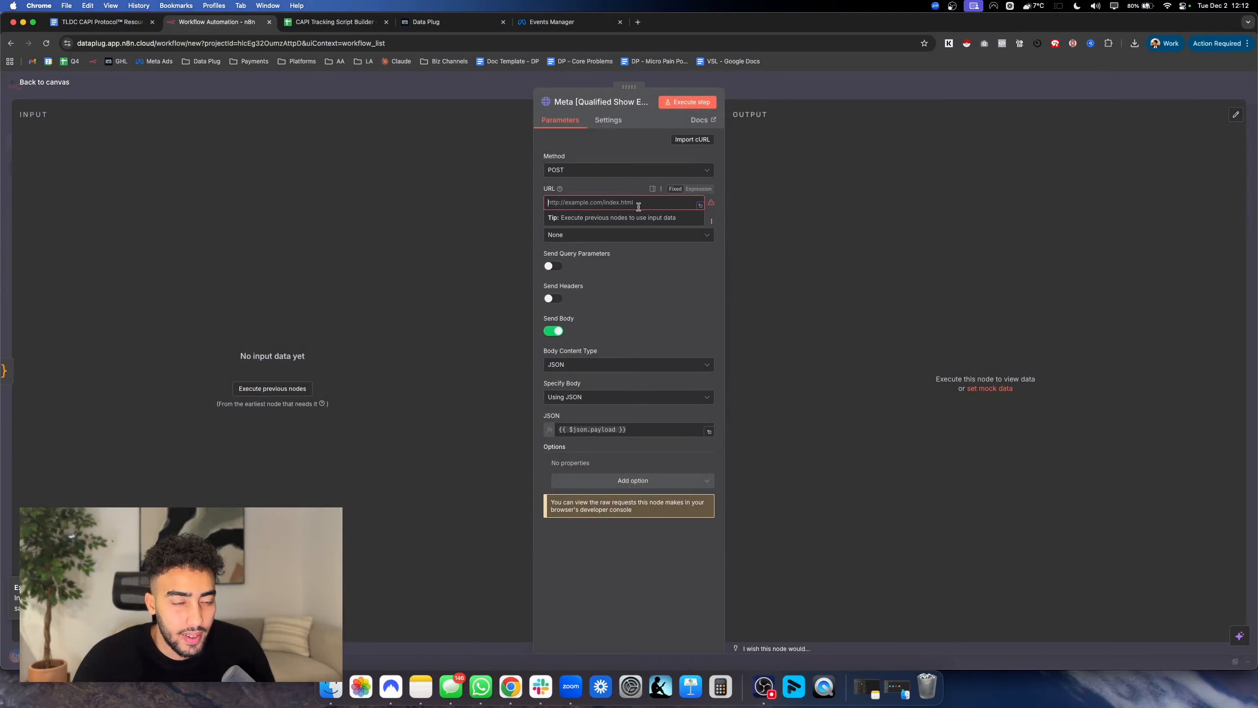
{"action": "left_click", "coordinate": [837, 97]}
{"action": "double_click", "coordinate": [922, 499]}
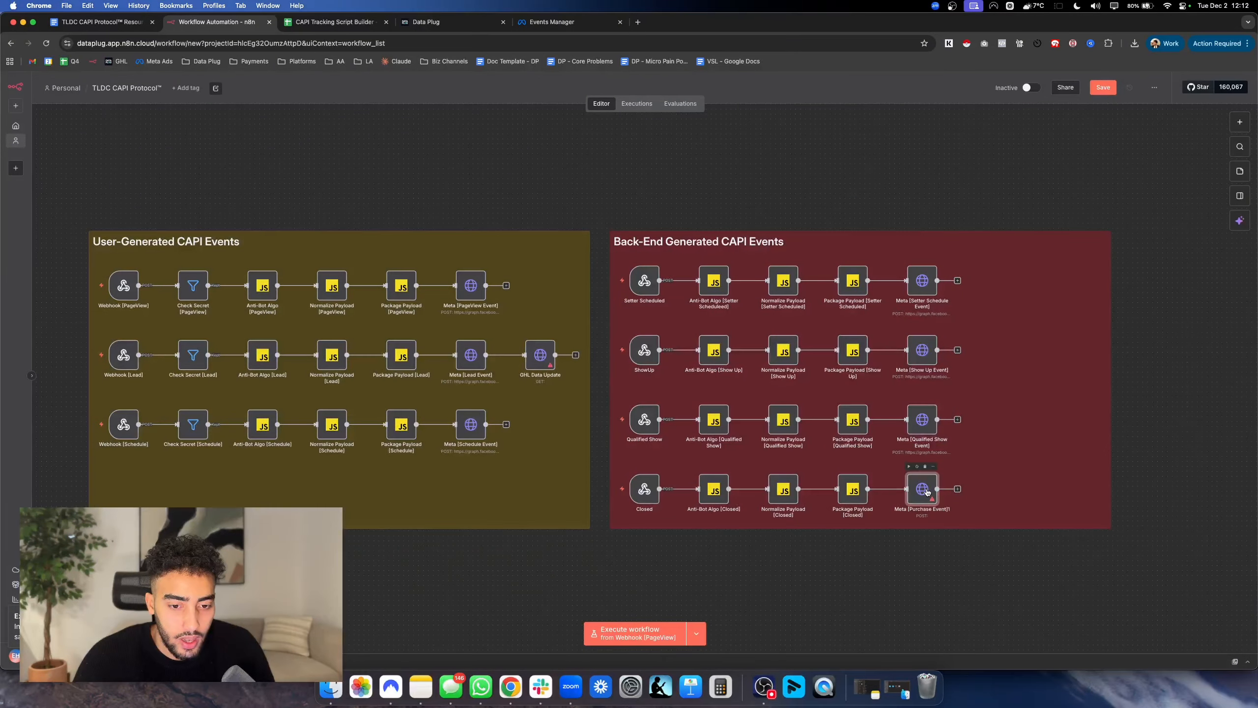
{"action": "left_click", "coordinate": [623, 203]}
{"action": "key", "text": "super+v"}
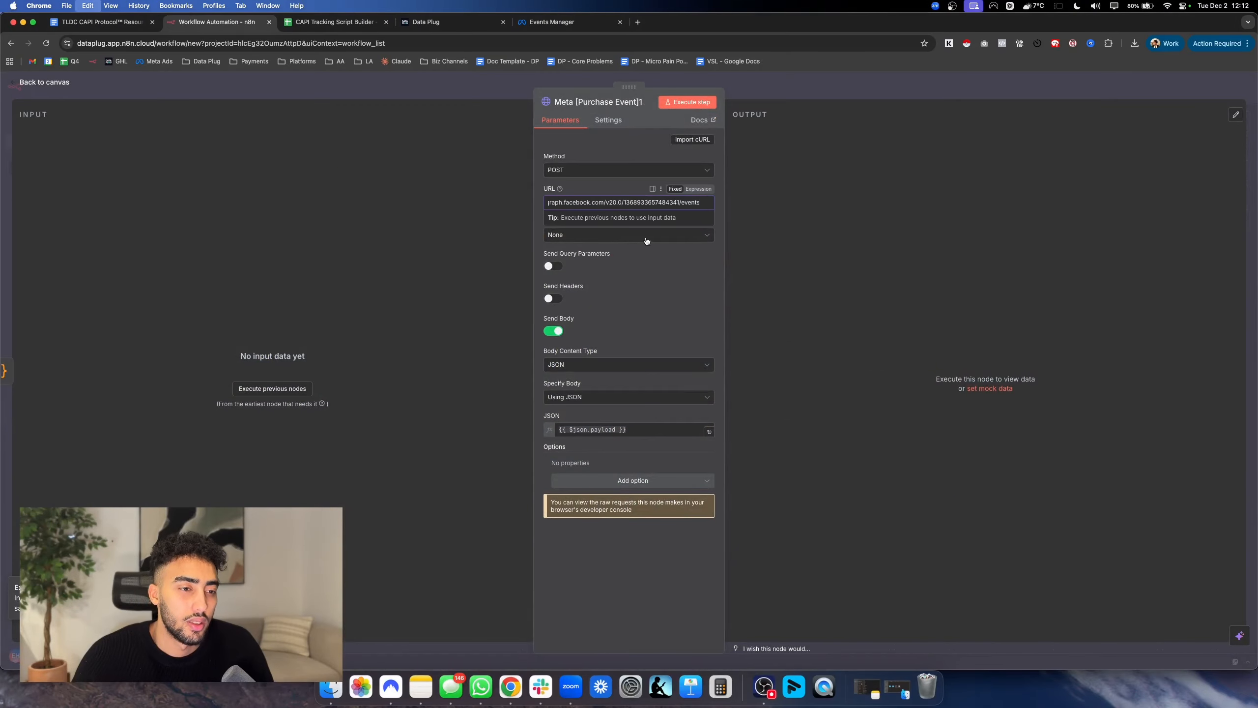
{"action": "left_click", "coordinate": [836, 94]}
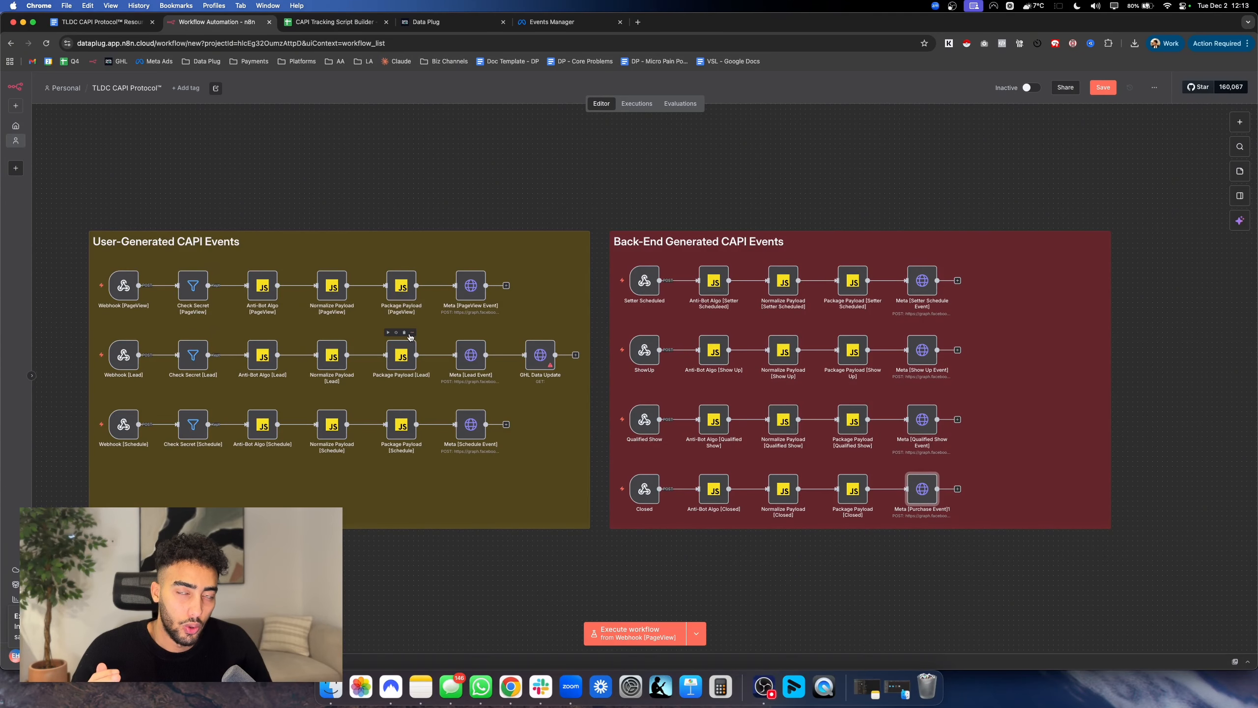
Copy the Inbound Webhook trigger URL from GoHighLevel's Update Contact Data workflow.
{"action": "left_click", "coordinate": [438, 23]}
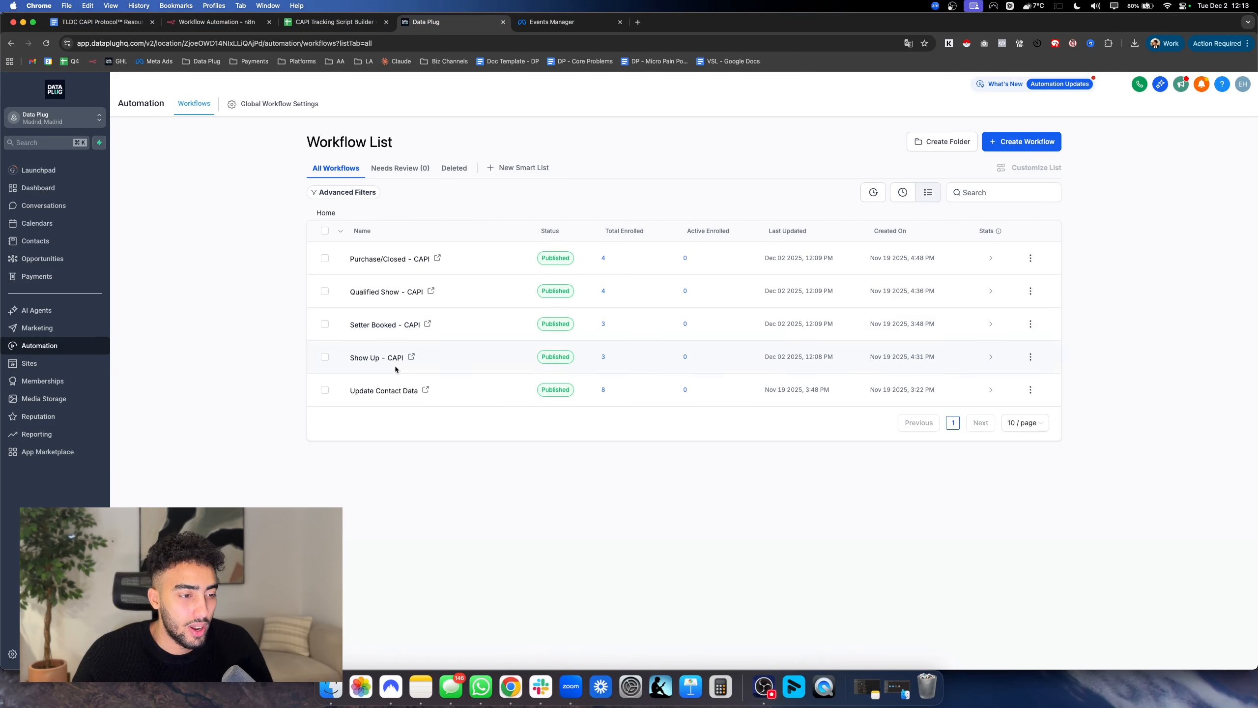
{"action": "left_click", "coordinate": [396, 392]}
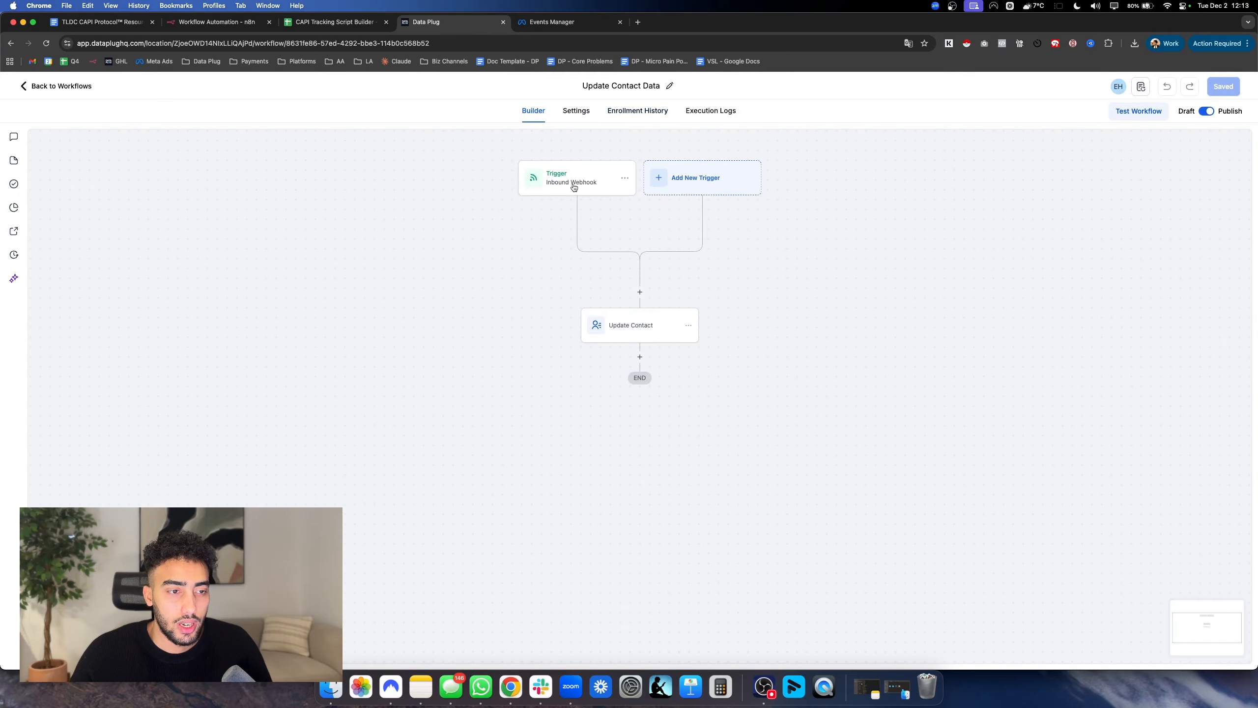
{"action": "left_click", "coordinate": [573, 187]}
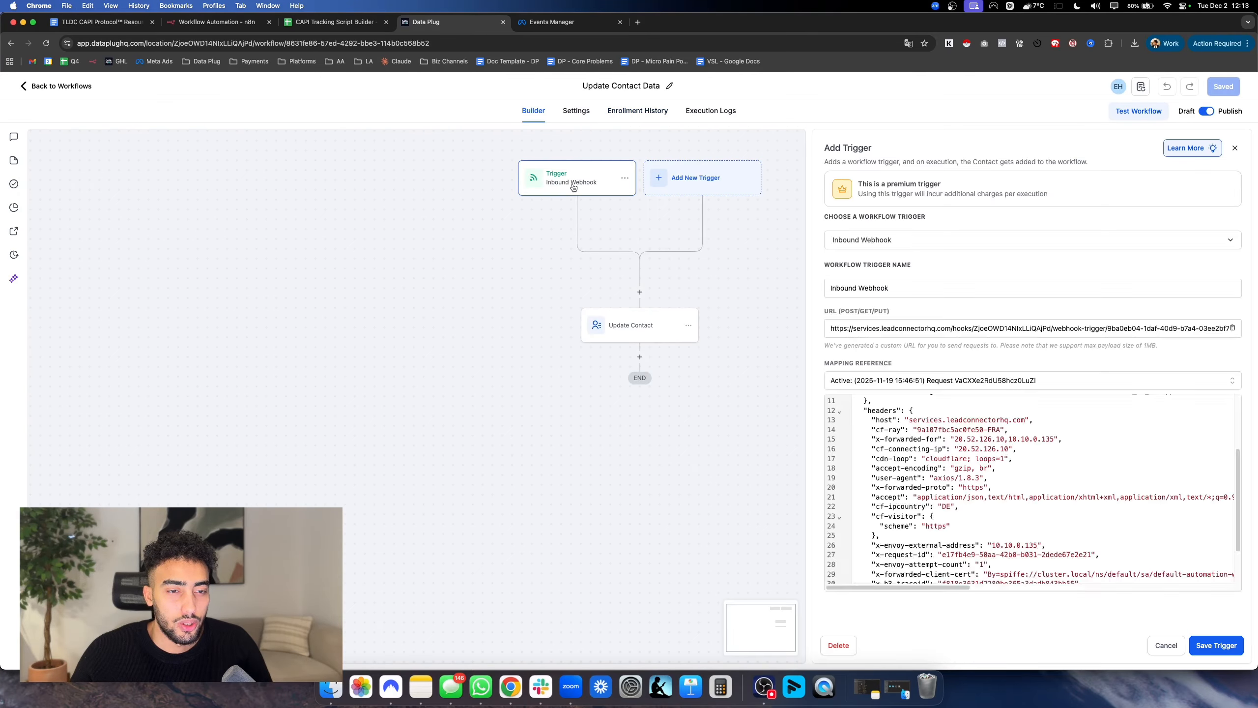
{"action": "left_click", "coordinate": [1233, 329]}
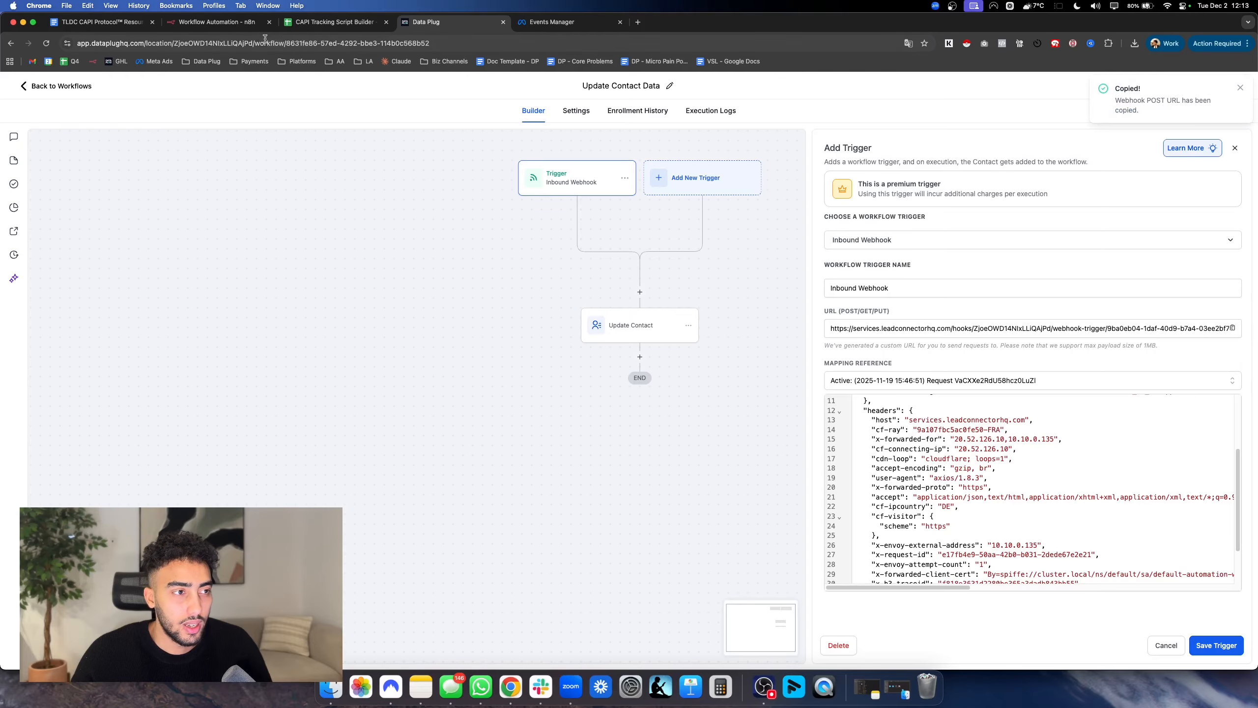
{"action": "left_click", "coordinate": [232, 23]}
Paste the GoHighLevel webhook URL into the GHL Data Update node's URL field.
{"action": "left_click", "coordinate": [540, 356]}
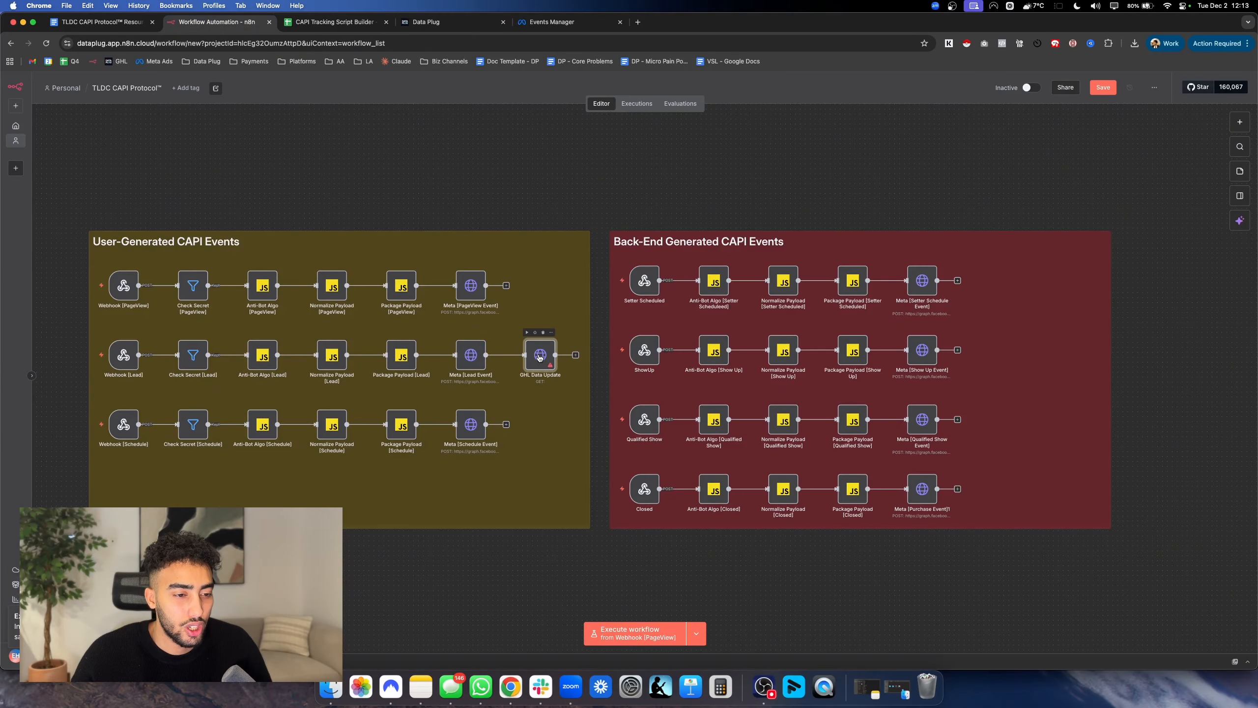
{"action": "double_click", "coordinate": [541, 357]}
{"action": "left_click", "coordinate": [619, 202]}
{"action": "key", "text": "super+v"}
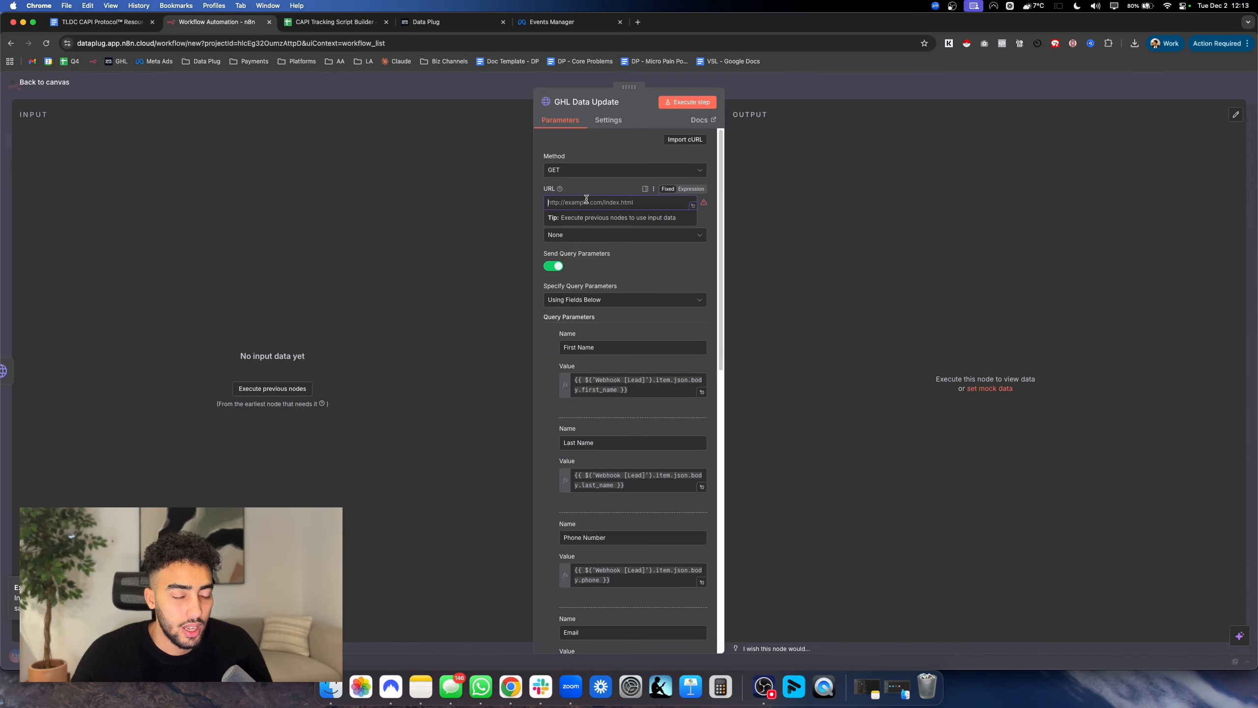
{"action": "left_click", "coordinate": [781, 95]}
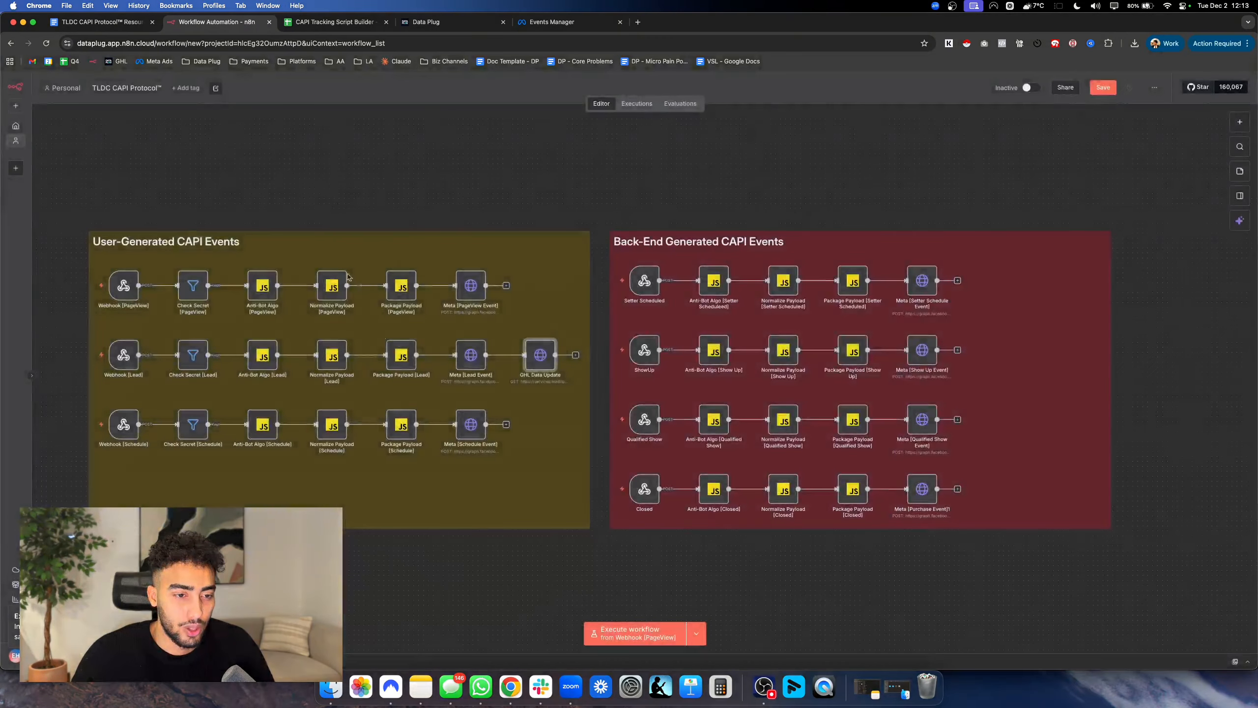
Save the TLDC CAPI Protocol™ workflow and switch it from Inactive to Active.
{"action": "left_click", "coordinate": [1096, 92]}
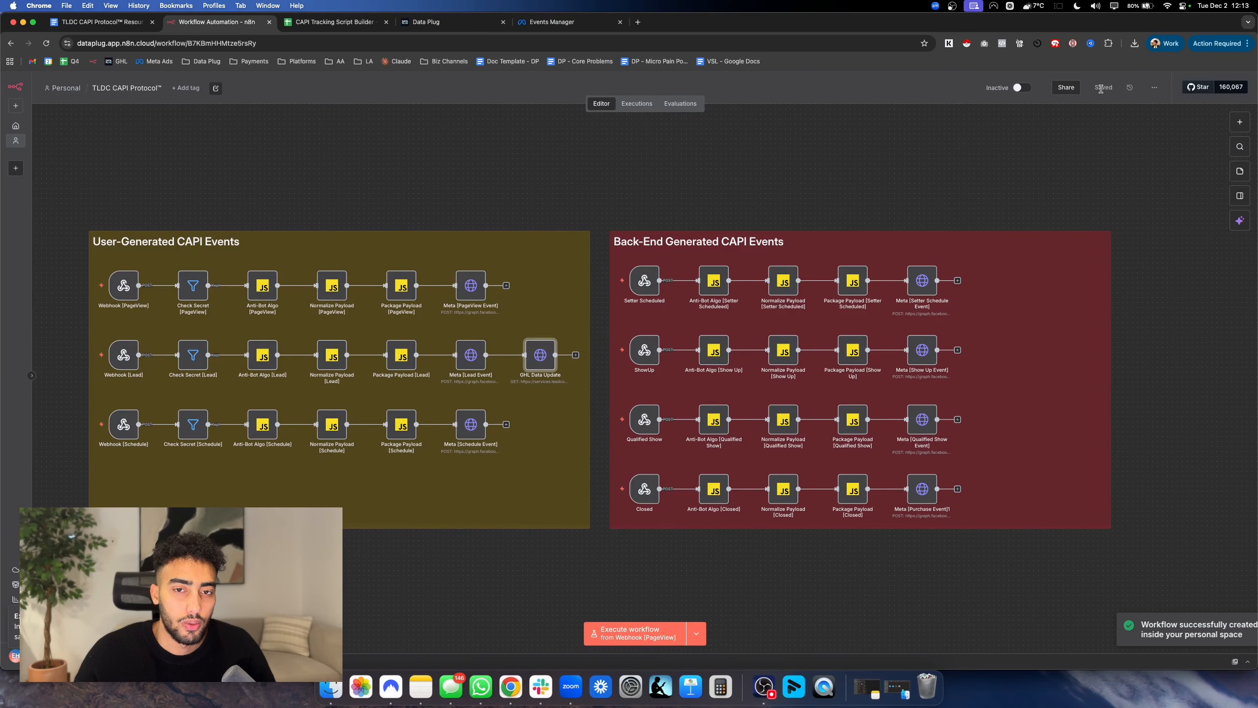
{"action": "left_click", "coordinate": [1021, 89]}
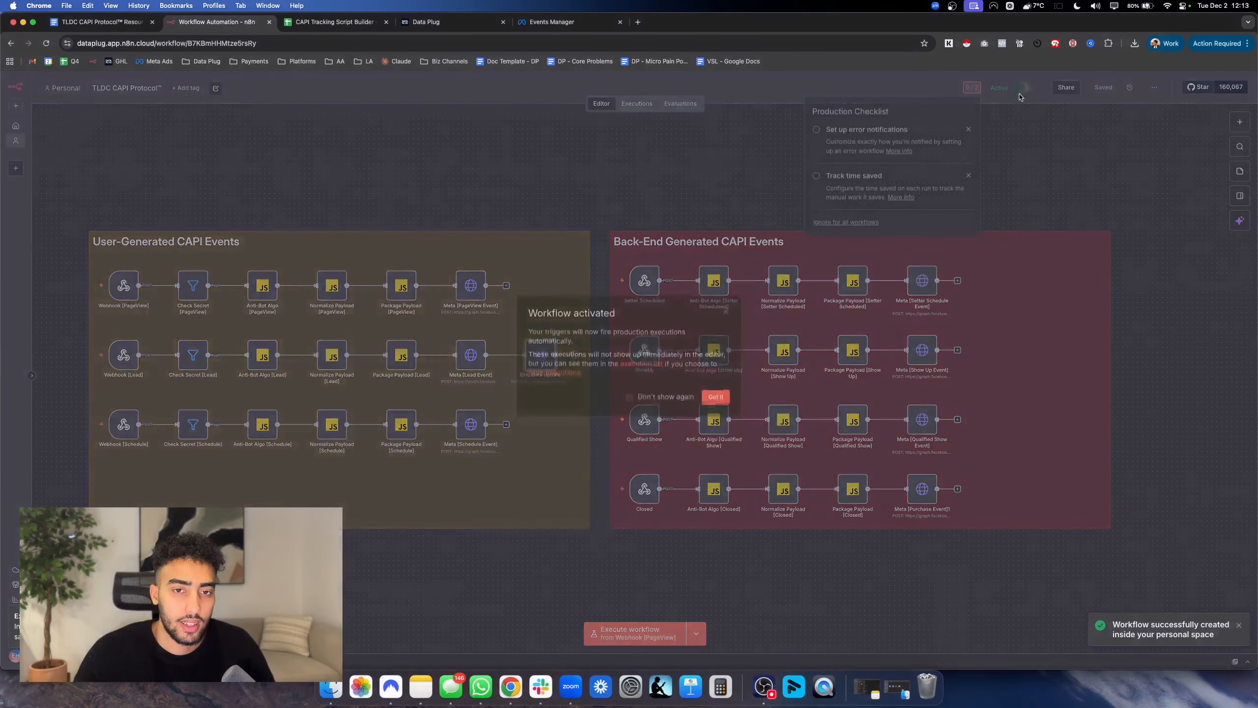
{"action": "left_click", "coordinate": [715, 399]}
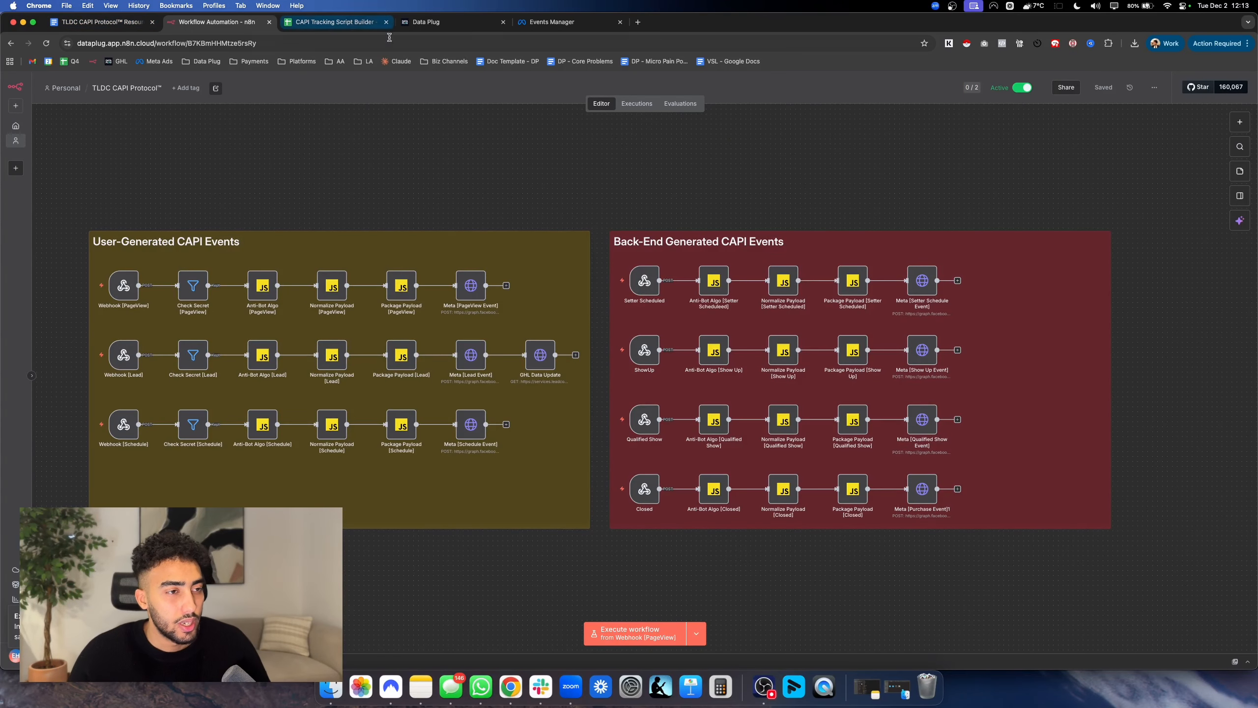
{"action": "left_click", "coordinate": [431, 21]}
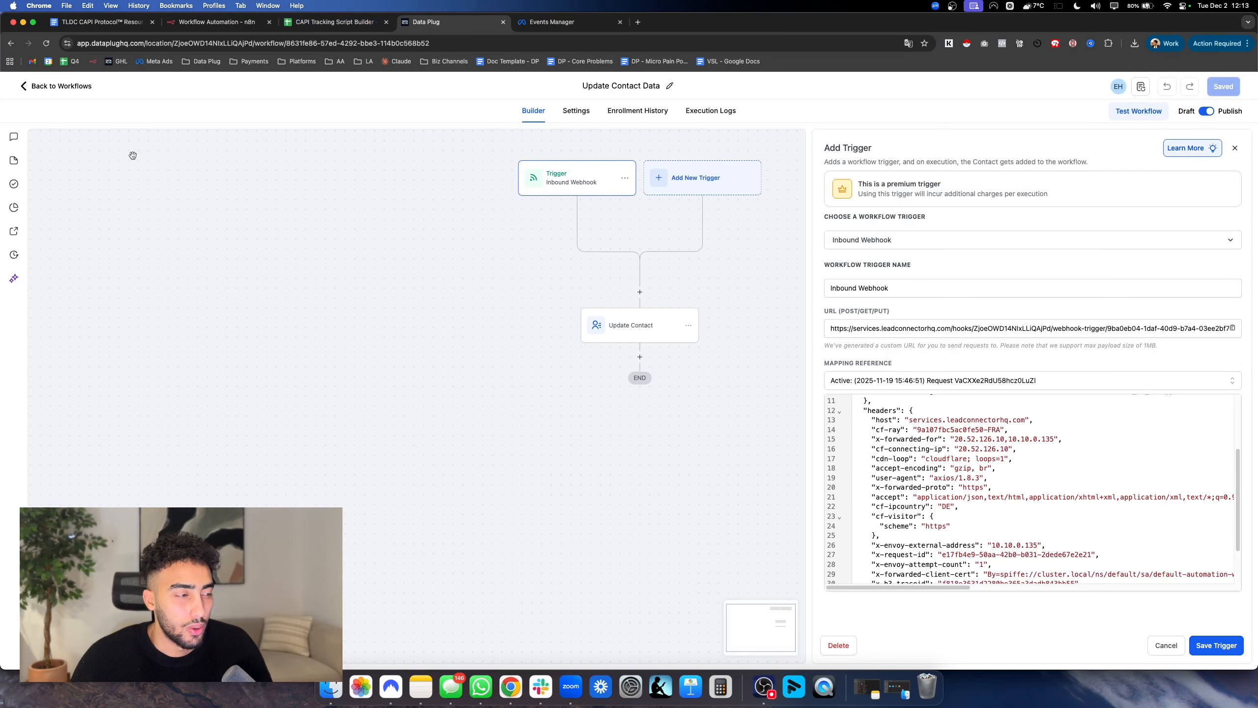
Go from Workflows to Sites > Forms and open the Opt-In Form in the builder.
{"action": "left_click", "coordinate": [31, 88]}
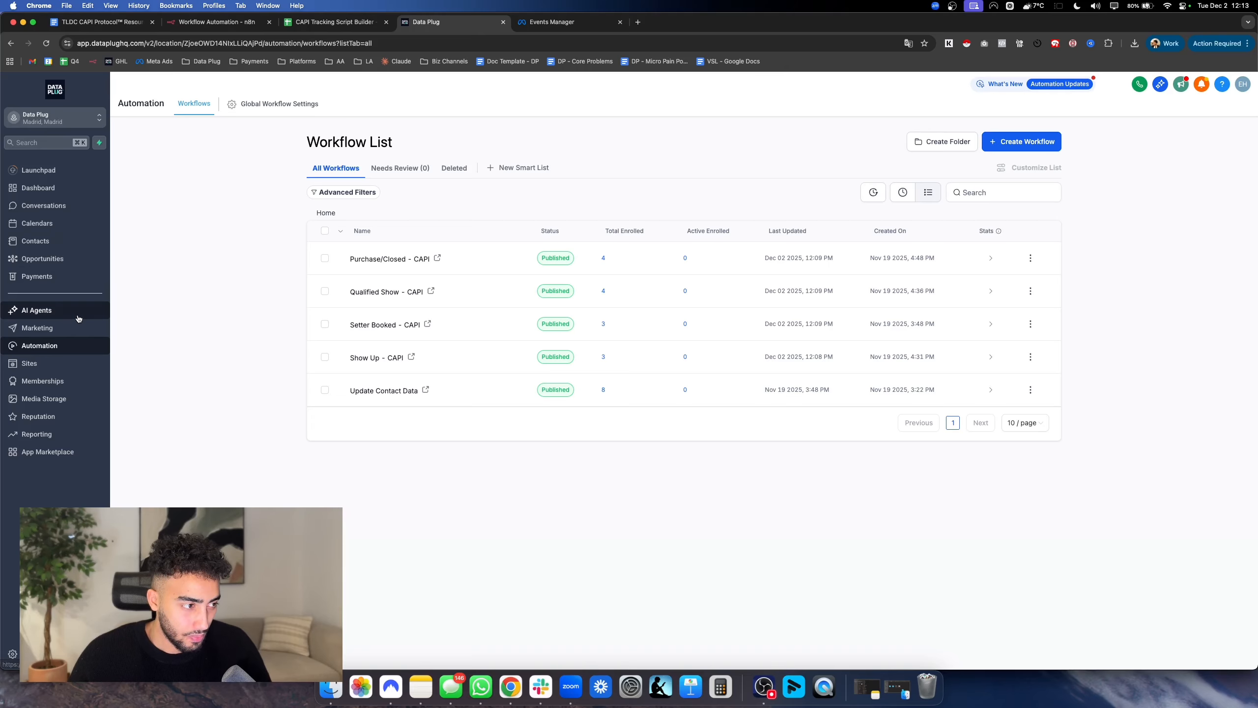
{"action": "left_click", "coordinate": [50, 368]}
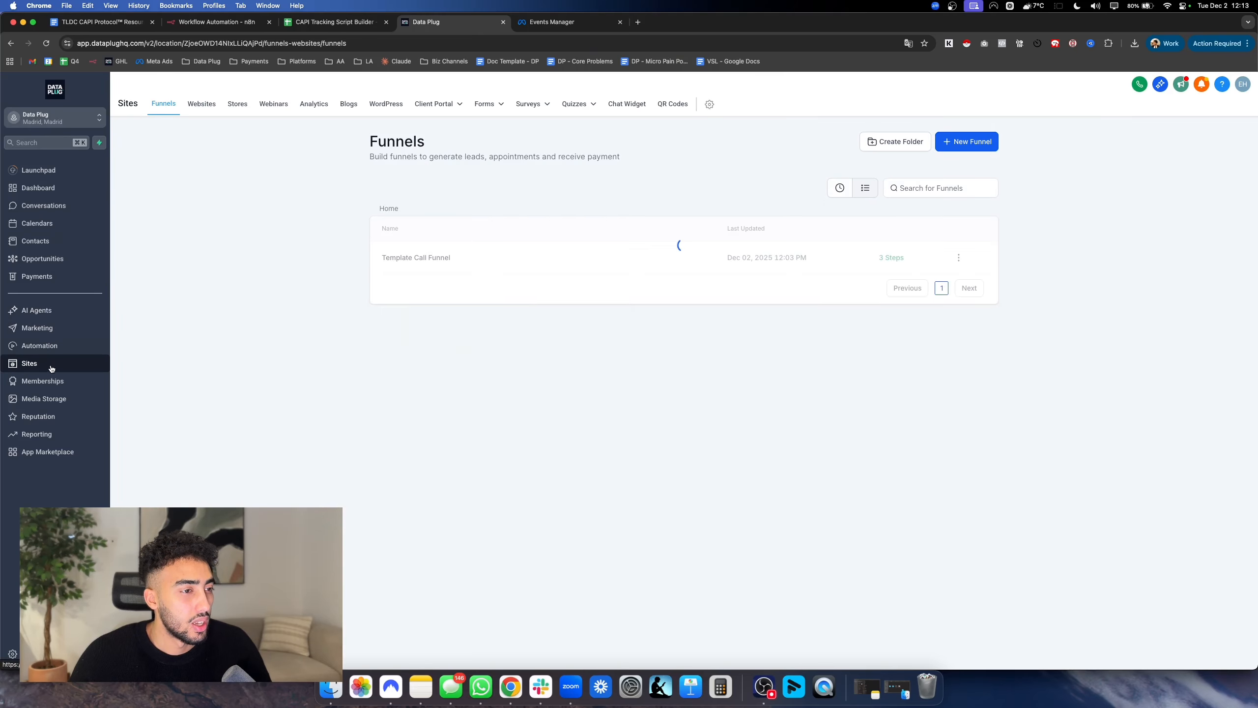
{"action": "mouse_move", "coordinate": [489, 109]}
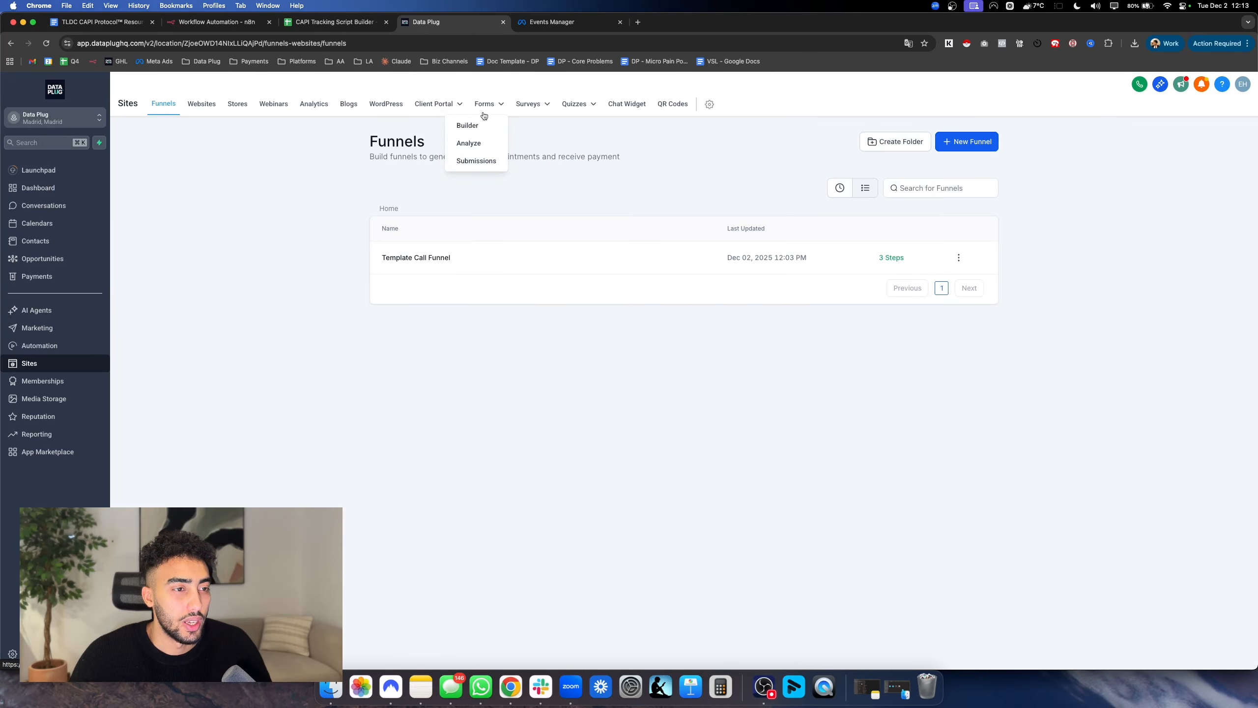
{"action": "left_click", "coordinate": [465, 127]}
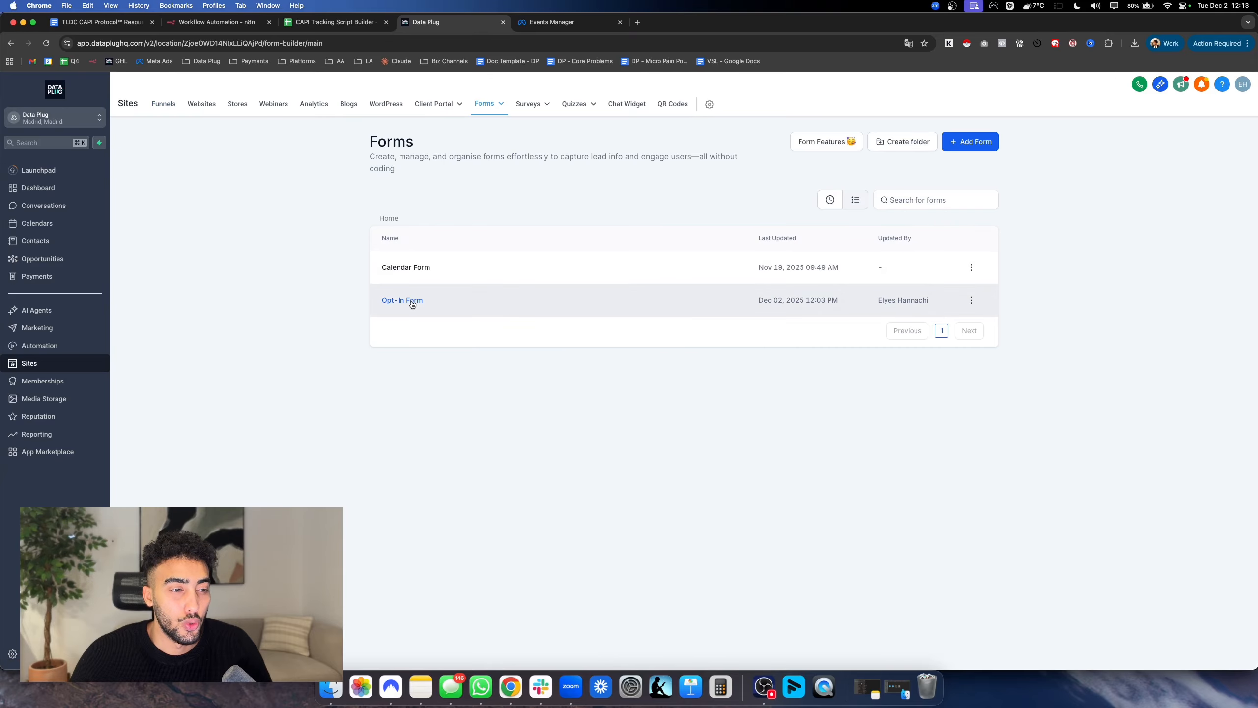
{"action": "left_click", "coordinate": [411, 301]}
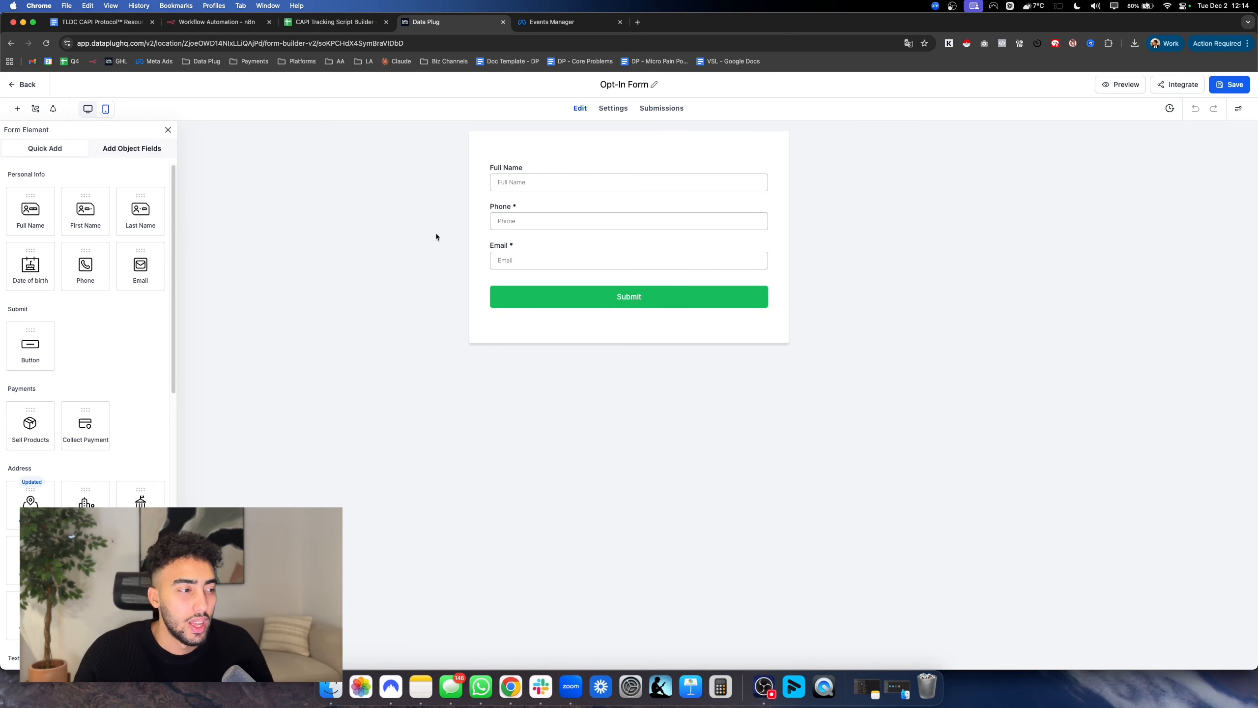
Add external_id, fbclid, utm_adset, utm_campaign_id, utm_adset_id and utm_ad_id below Email, and save the form.
{"action": "left_click", "coordinate": [129, 151]}
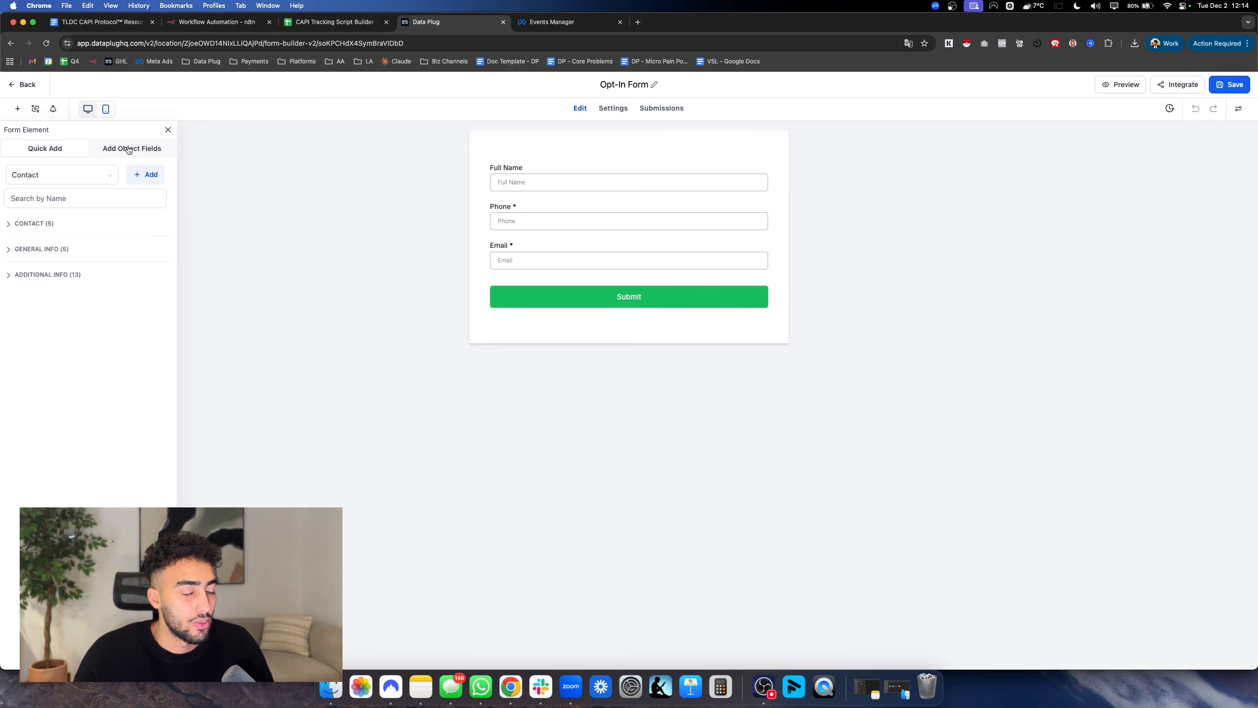
{"action": "left_click", "coordinate": [8, 278]}
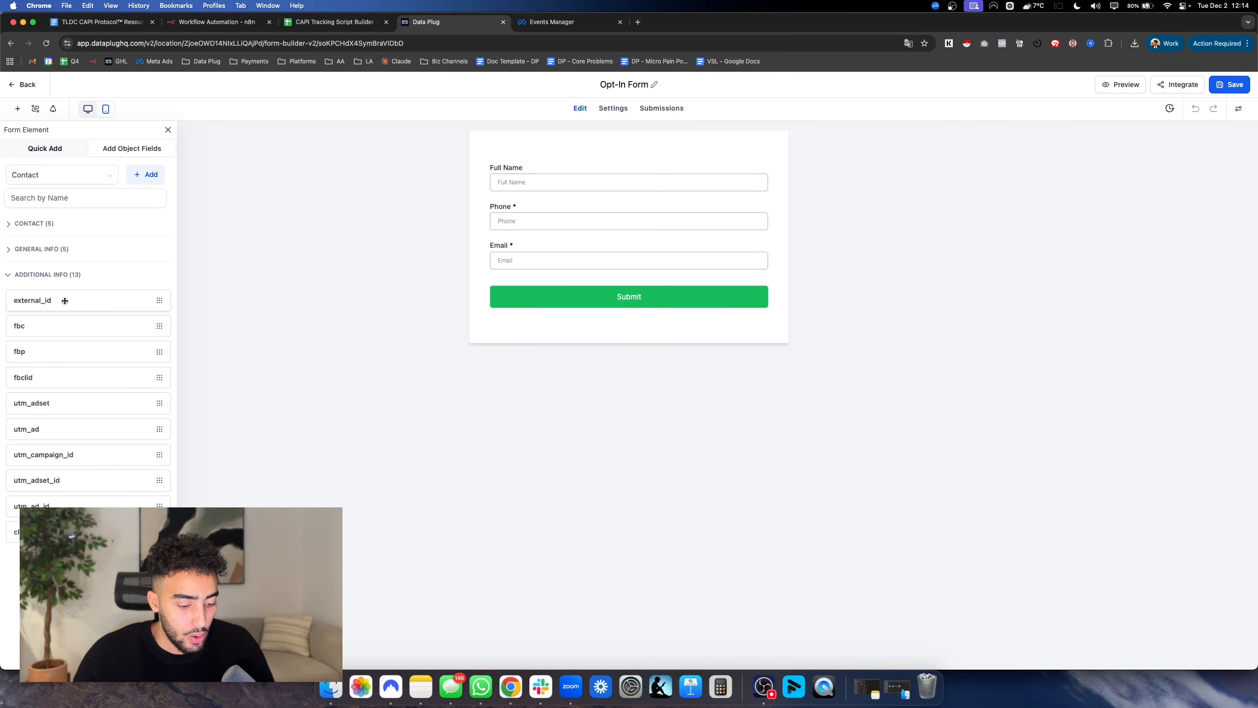
{"action": "left_click_drag", "start_coordinate": [77, 306], "coordinate": [511, 287]}
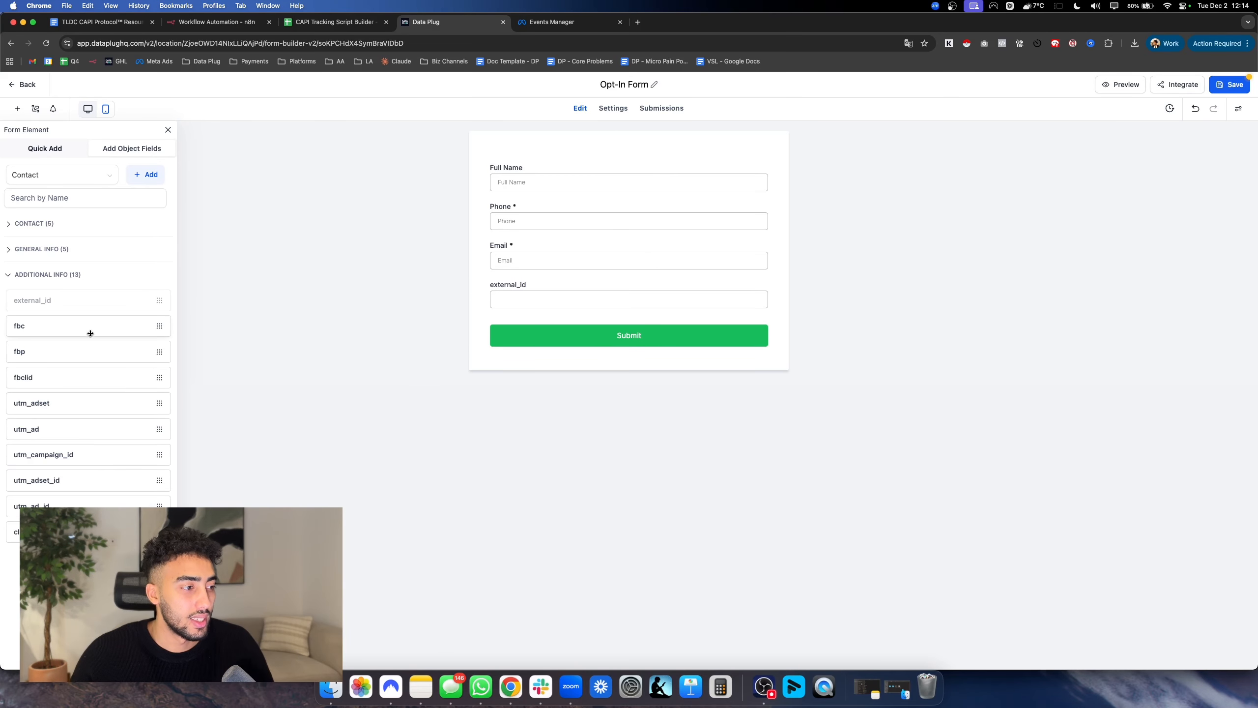
{"action": "left_click_drag", "start_coordinate": [72, 378], "coordinate": [514, 323]}
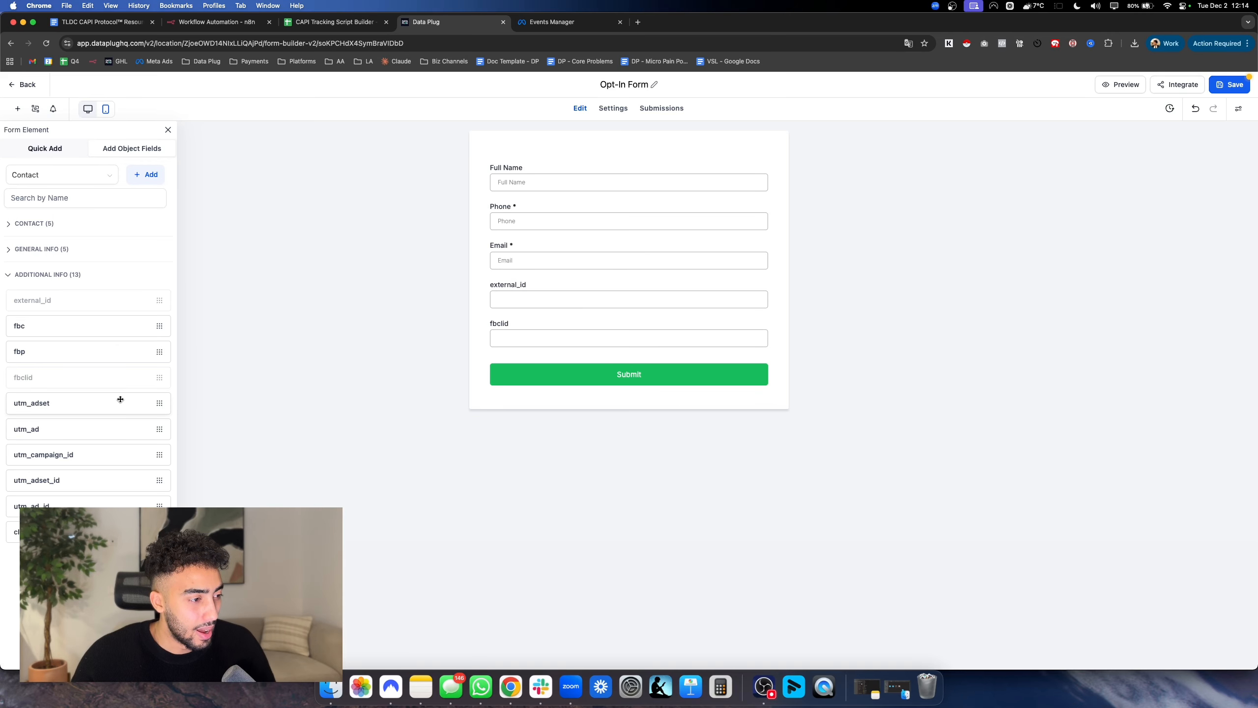
{"action": "left_click_drag", "start_coordinate": [121, 402], "coordinate": [595, 374]}
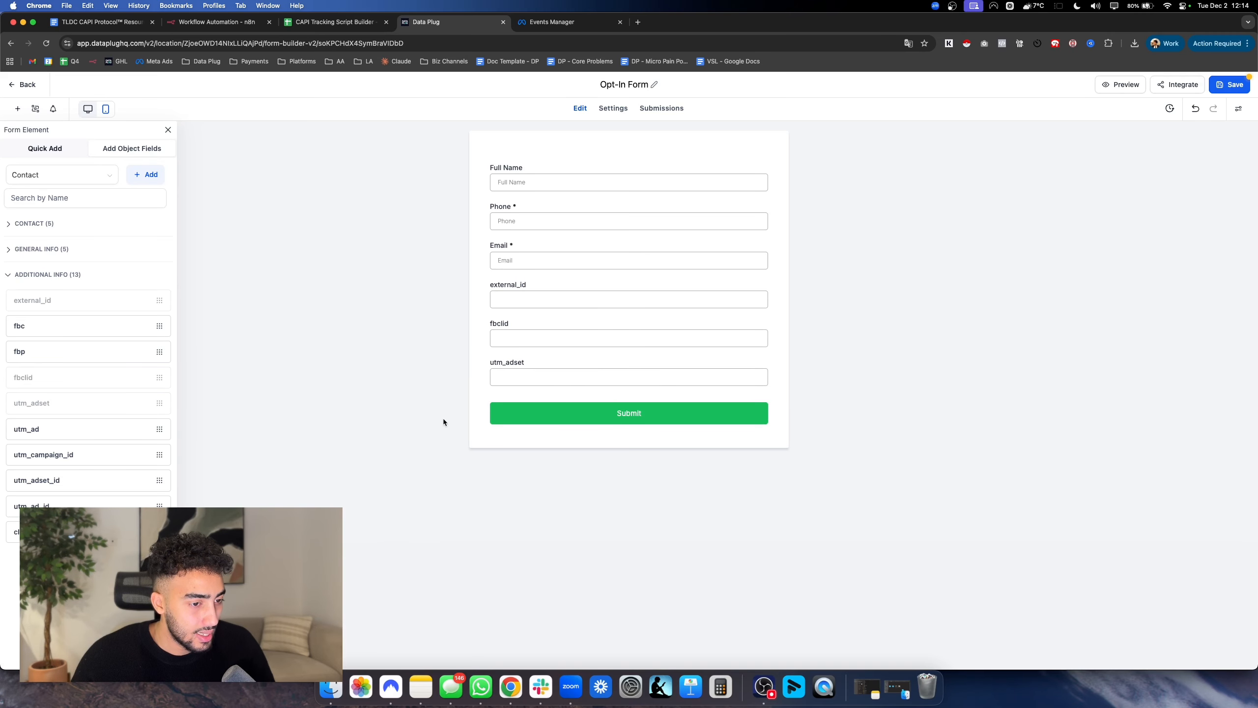
{"action": "left_click_drag", "start_coordinate": [86, 457], "coordinate": [552, 409]}
{"action": "left_click_drag", "start_coordinate": [104, 467], "coordinate": [558, 439]}
{"action": "left_click_drag", "start_coordinate": [145, 502], "coordinate": [585, 483]}
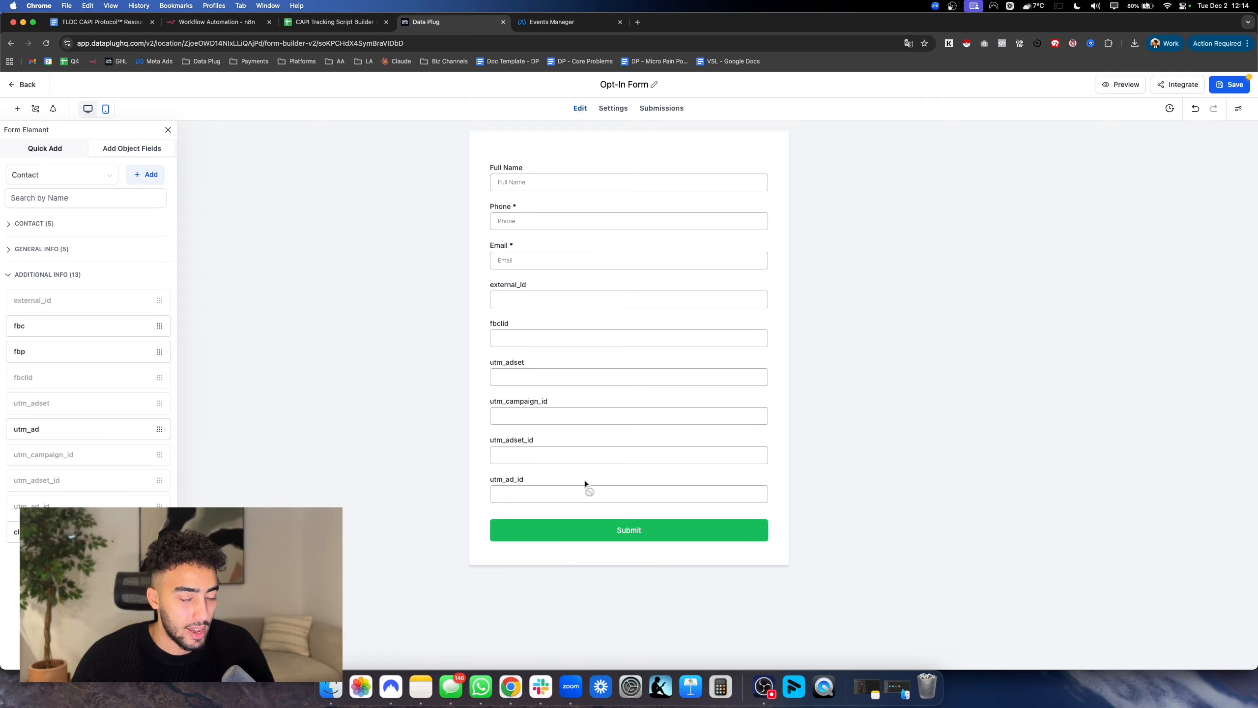
{"action": "left_click", "coordinate": [1230, 85]}
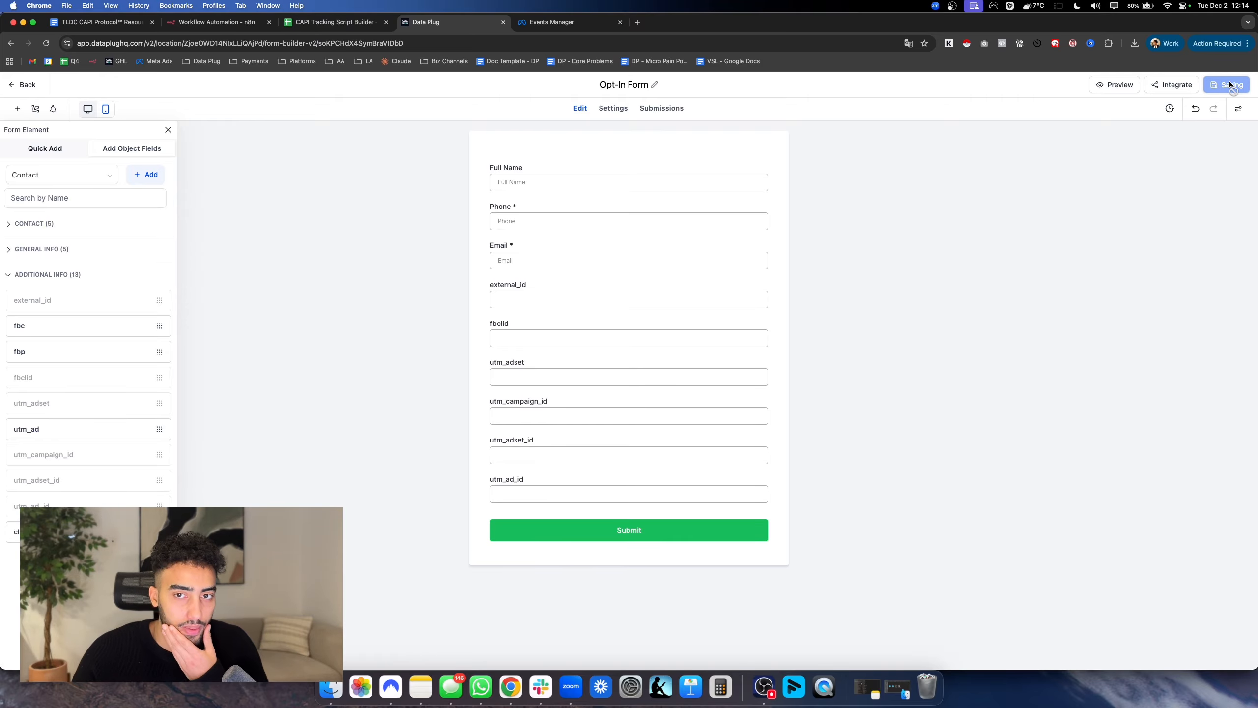
{"action": "left_click", "coordinate": [613, 108]}
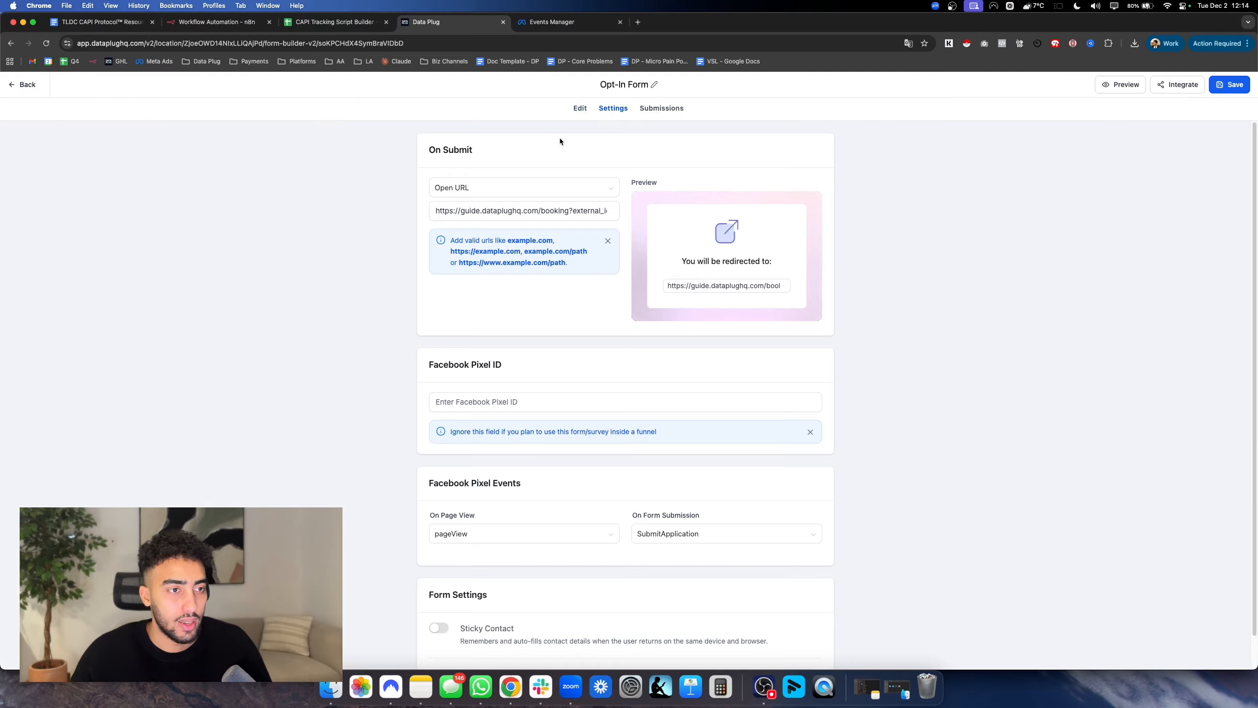
{"action": "left_click", "coordinate": [334, 21]}
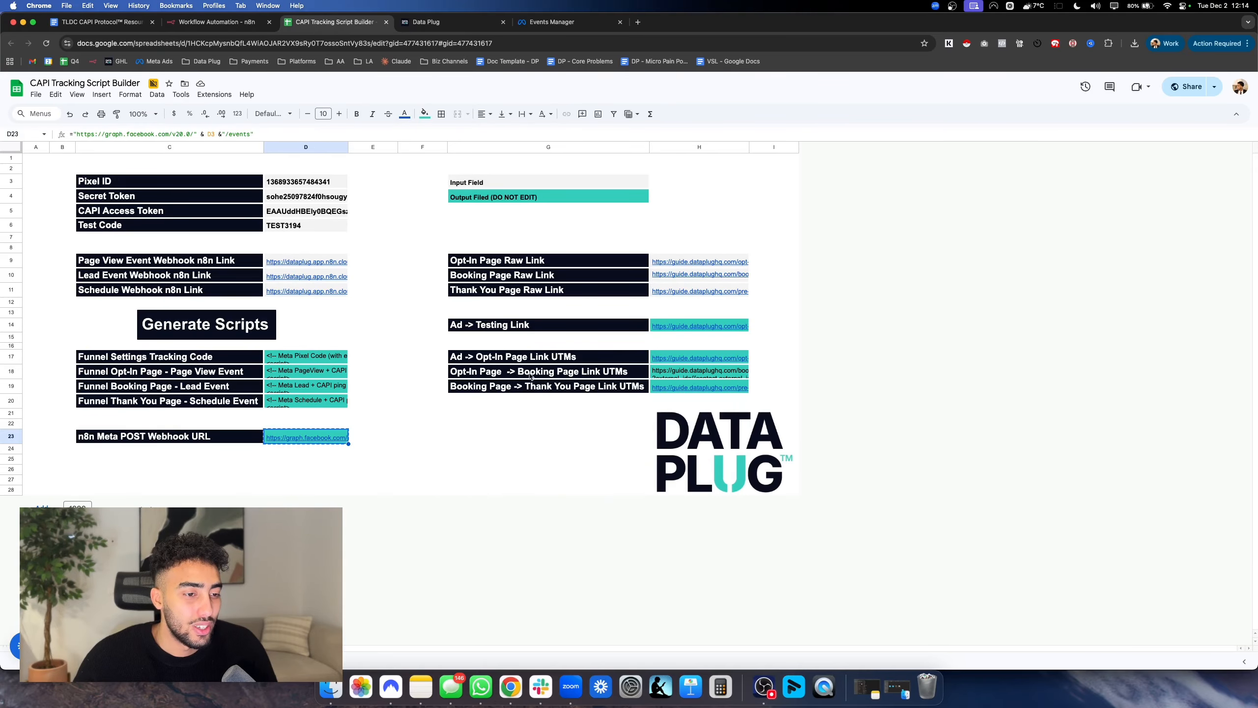
Paste the H18 booking link over the Opt-In Form's on-submit redirect URL.
{"action": "left_click", "coordinate": [694, 376]}
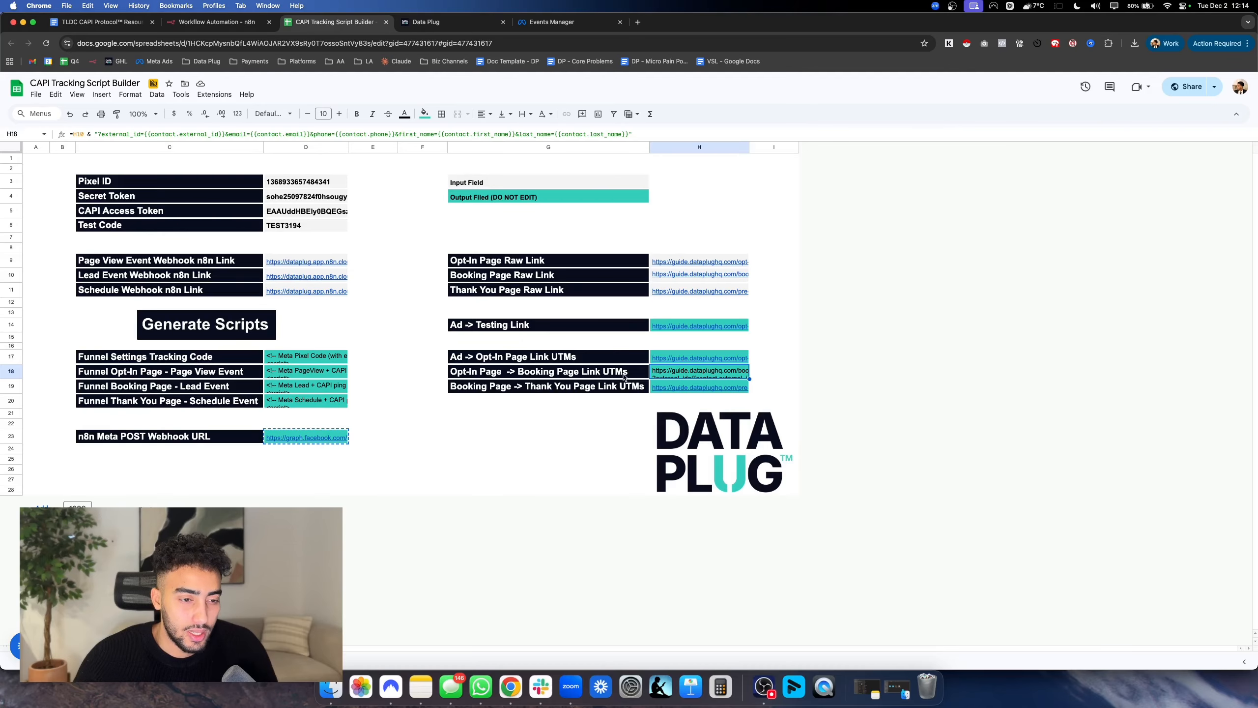
{"action": "key", "text": "super+c"}
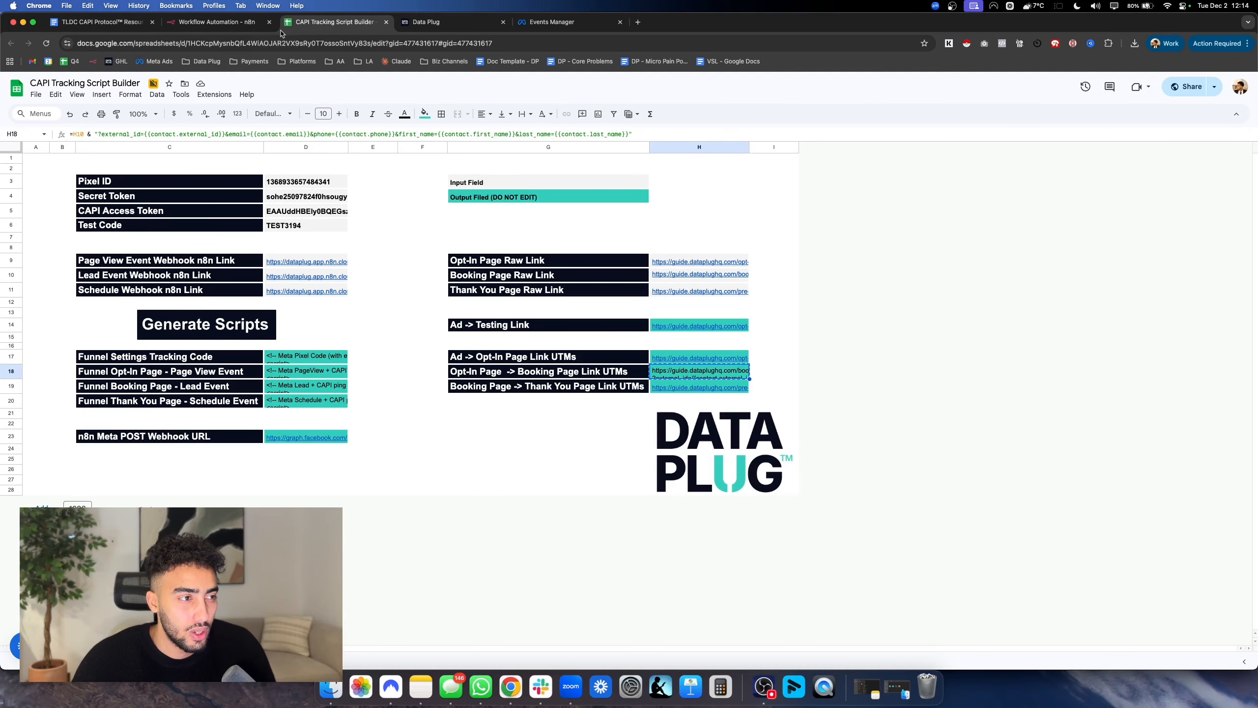
{"action": "left_click", "coordinate": [455, 28]}
{"action": "triple_click", "coordinate": [541, 211]}
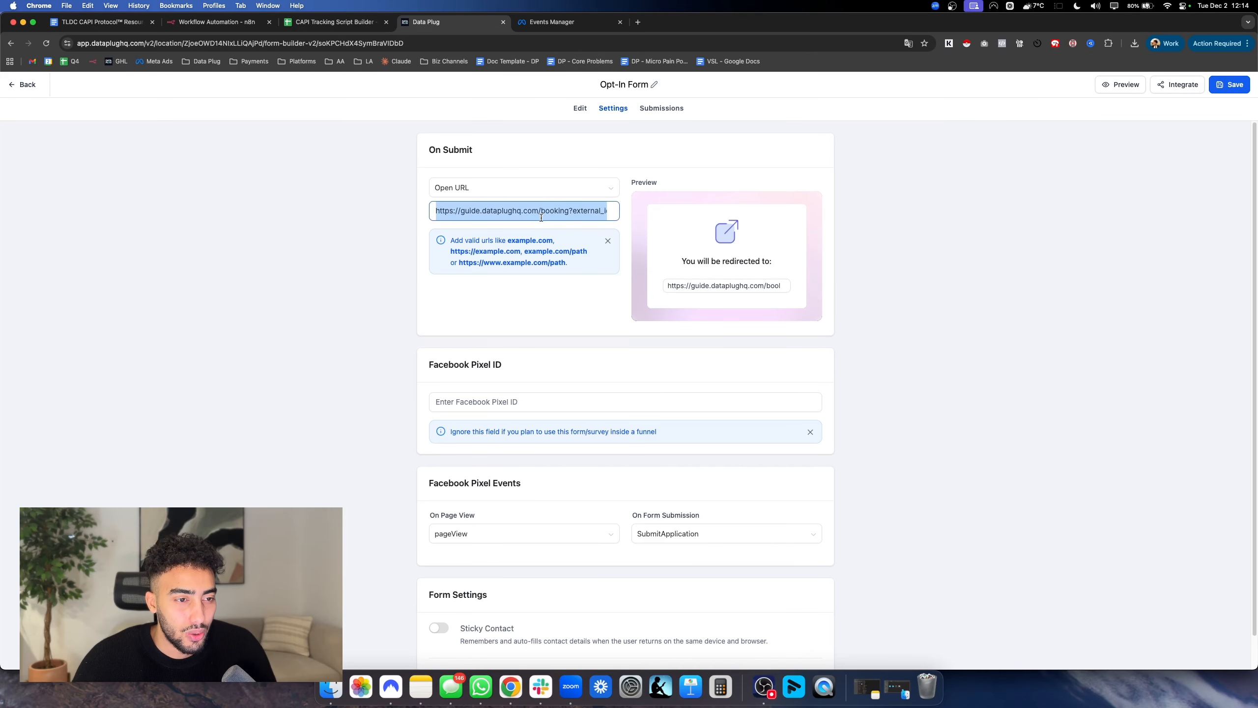
{"action": "key", "text": "super+v"}
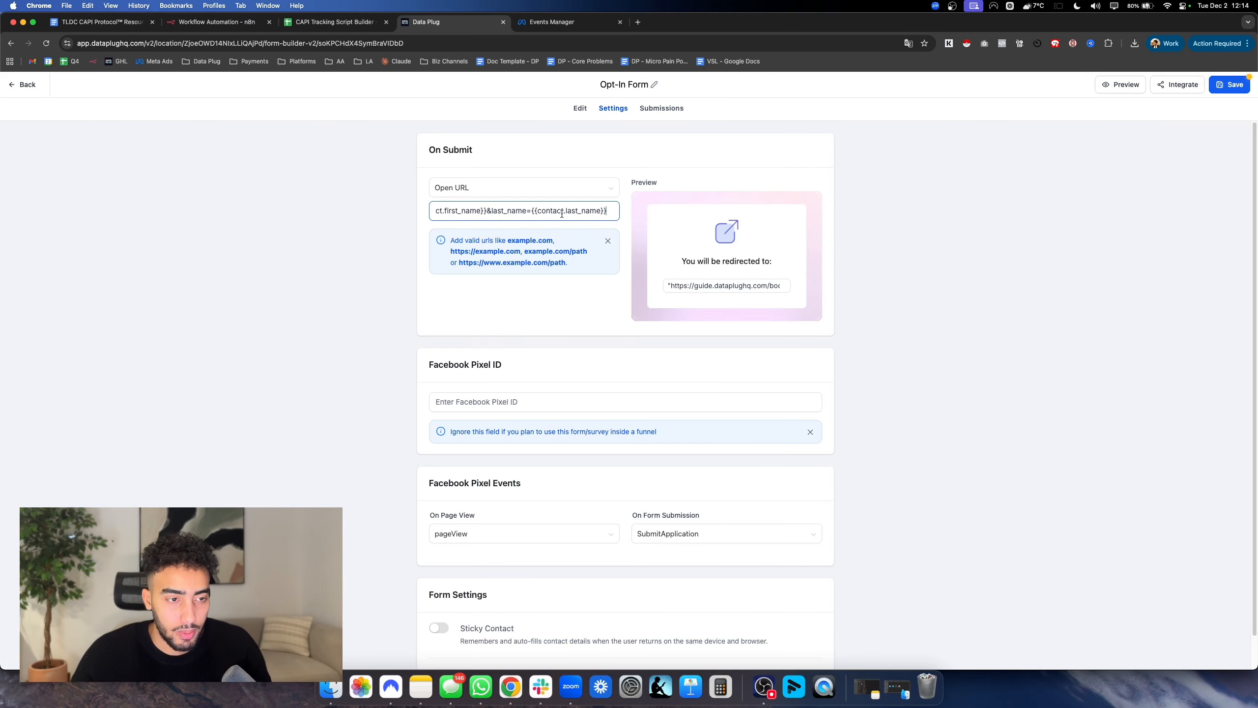
Re-paste the booking link, strip its leading and trailing quotes, and save the form settings.
{"action": "left_click", "coordinate": [334, 21]}
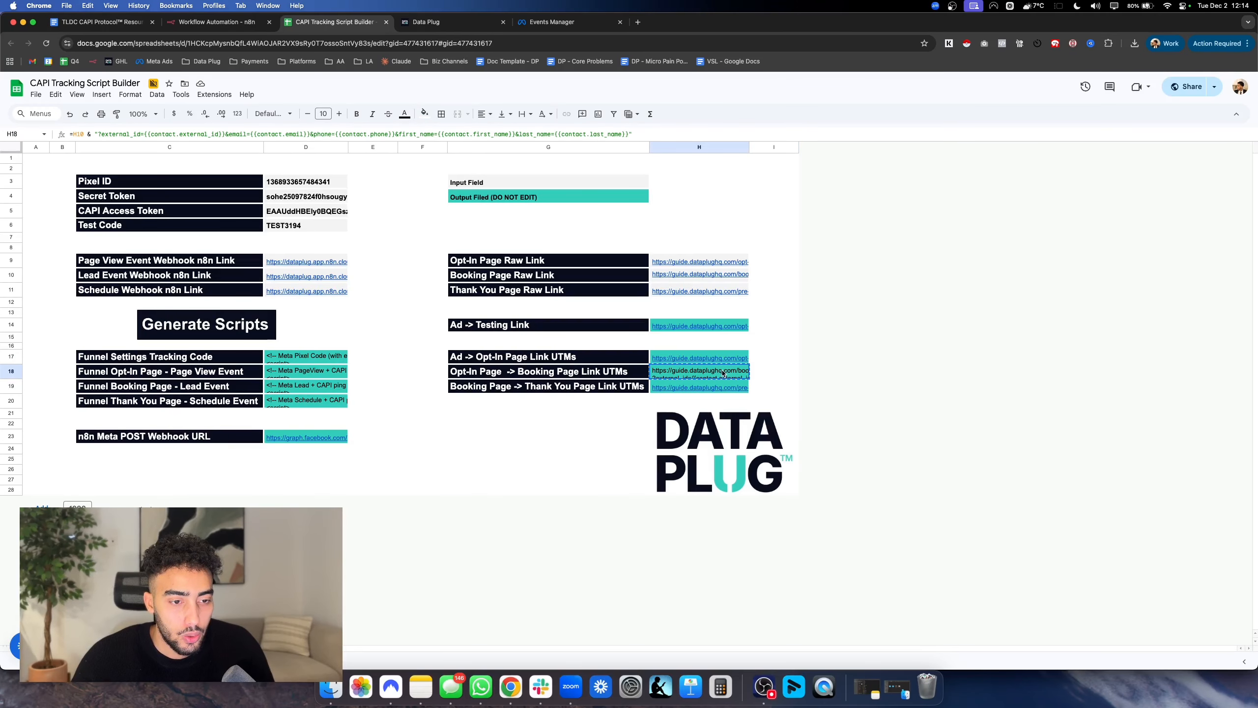
{"action": "left_click", "coordinate": [427, 21]}
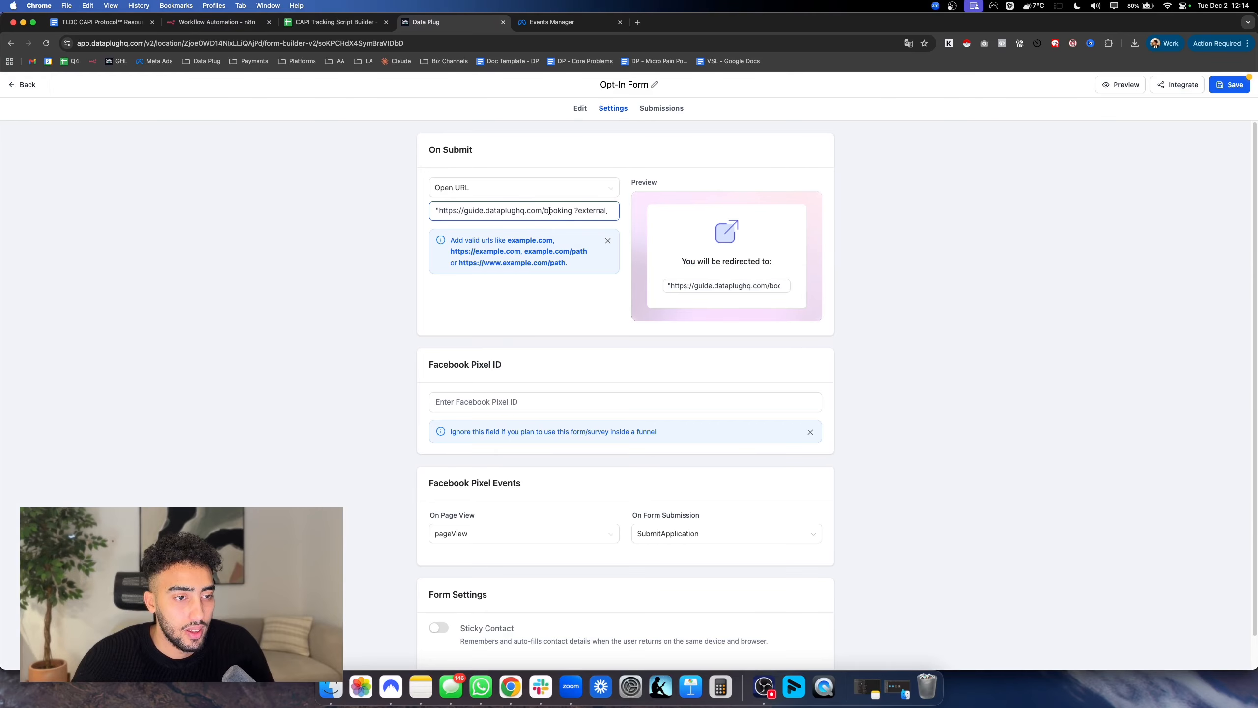
{"action": "key", "text": "super+a"}
{"action": "key", "text": "super+v"}
{"action": "key", "text": "BackSpace"}
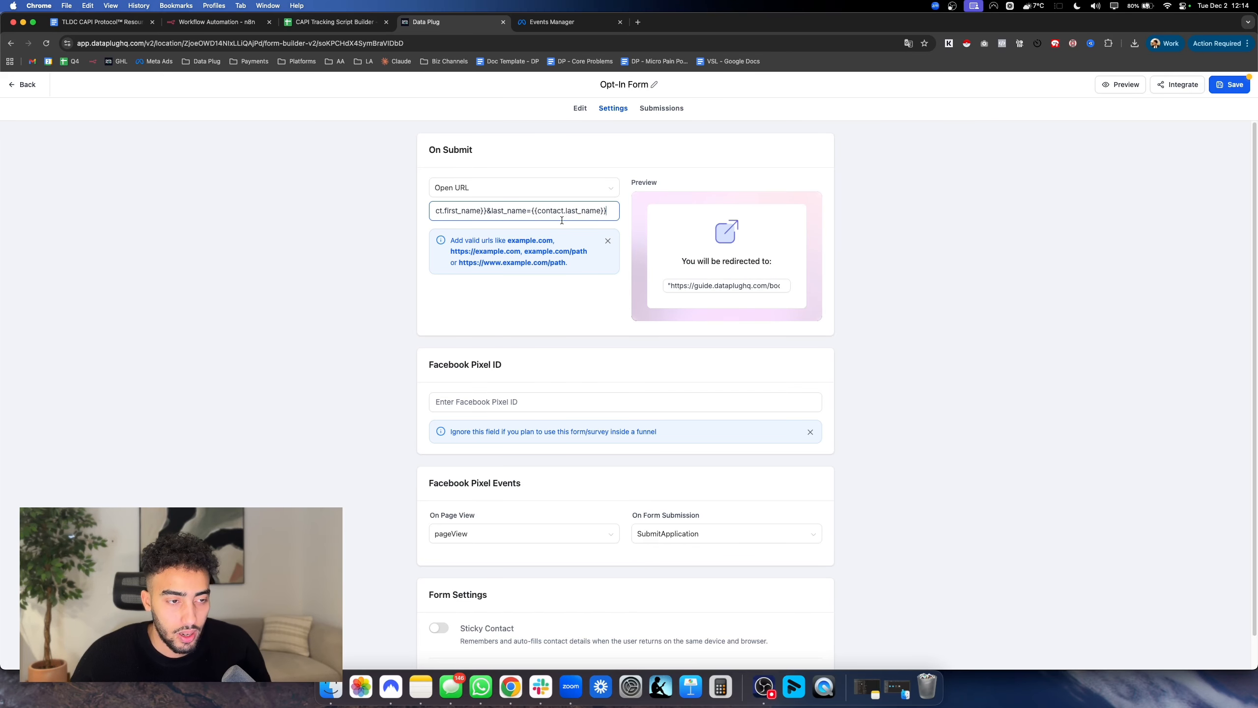
{"action": "scroll", "coordinate": [545, 214], "scroll_direction": "left", "scroll_amount": 10}
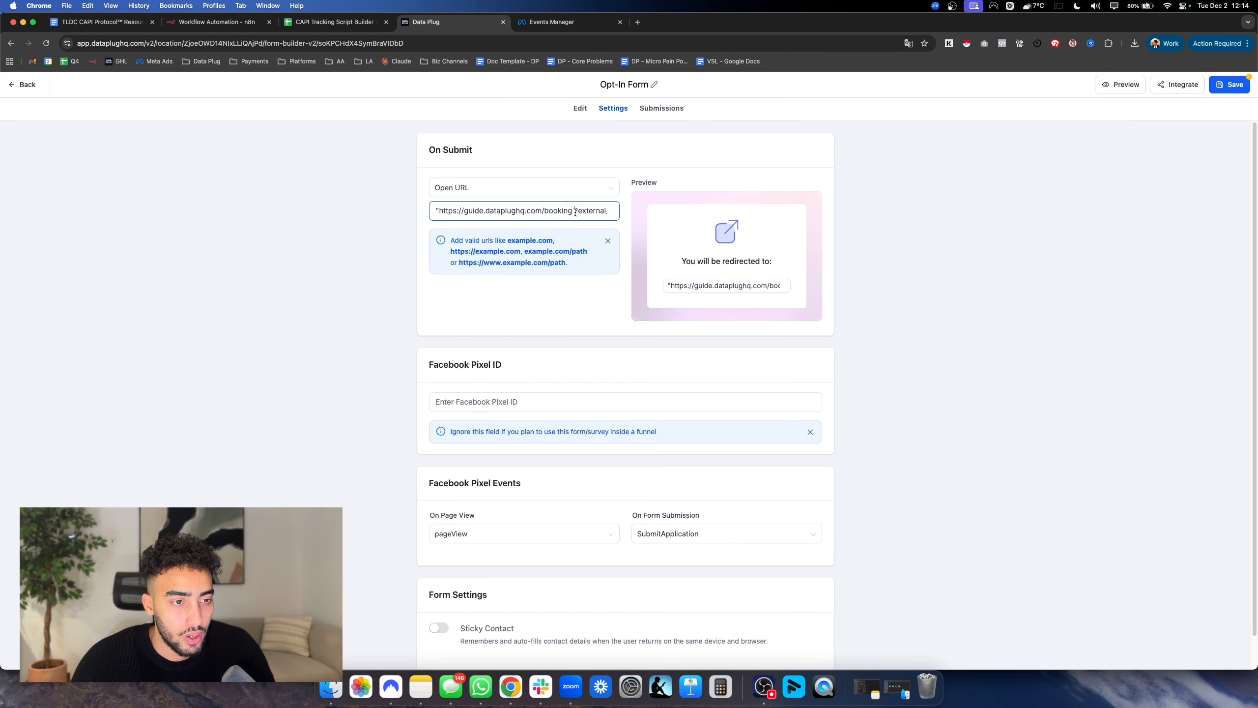
{"action": "left_click", "coordinate": [439, 213]}
{"action": "key", "text": "BackSpace"}
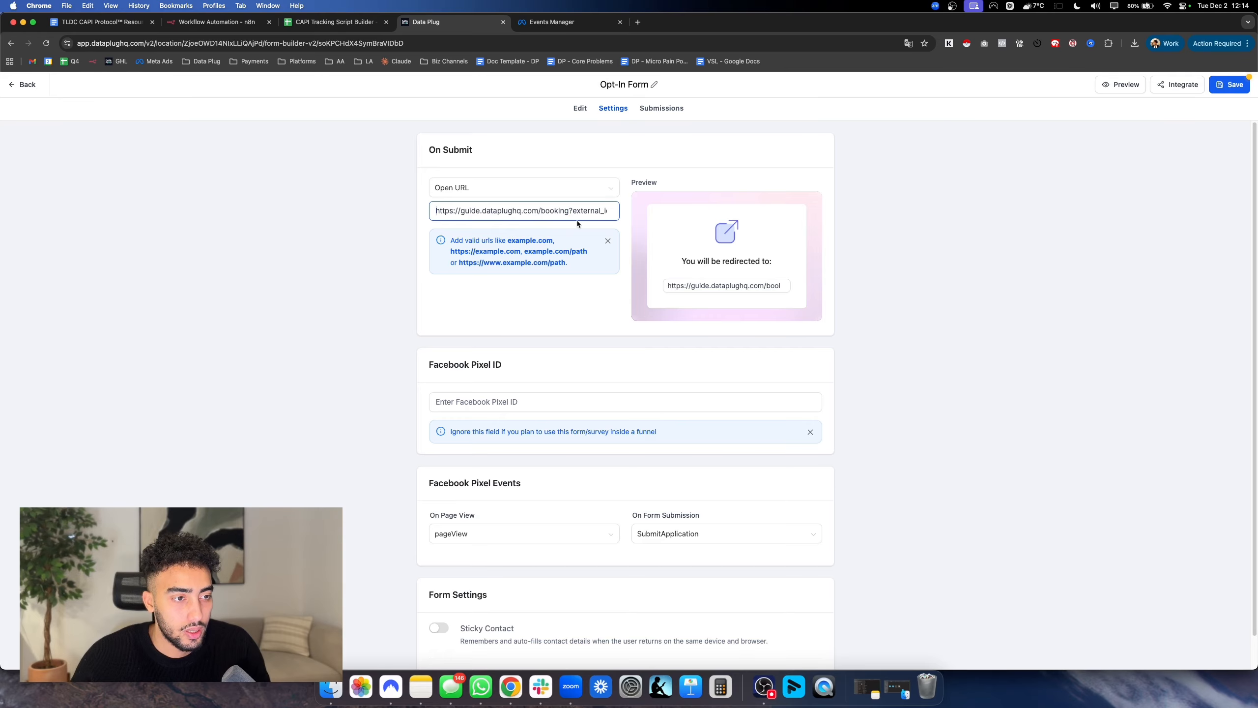
{"action": "left_click", "coordinate": [1229, 85]}
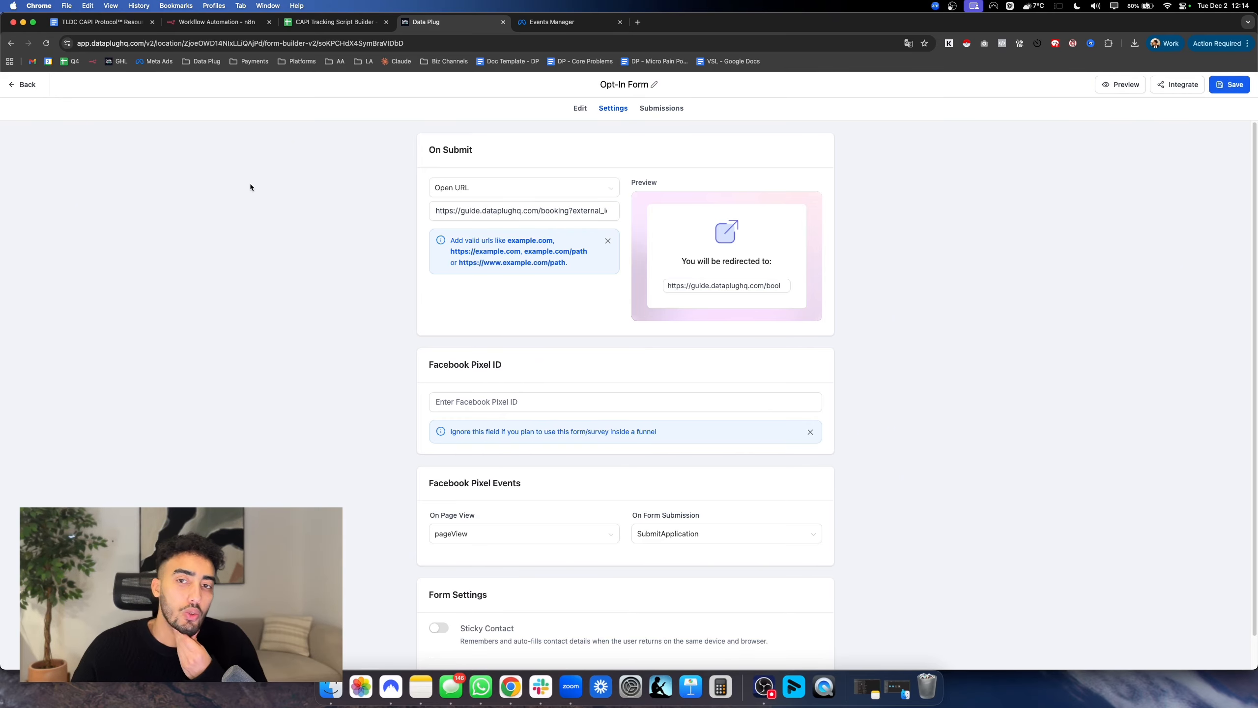
{"action": "left_click", "coordinate": [16, 87]}
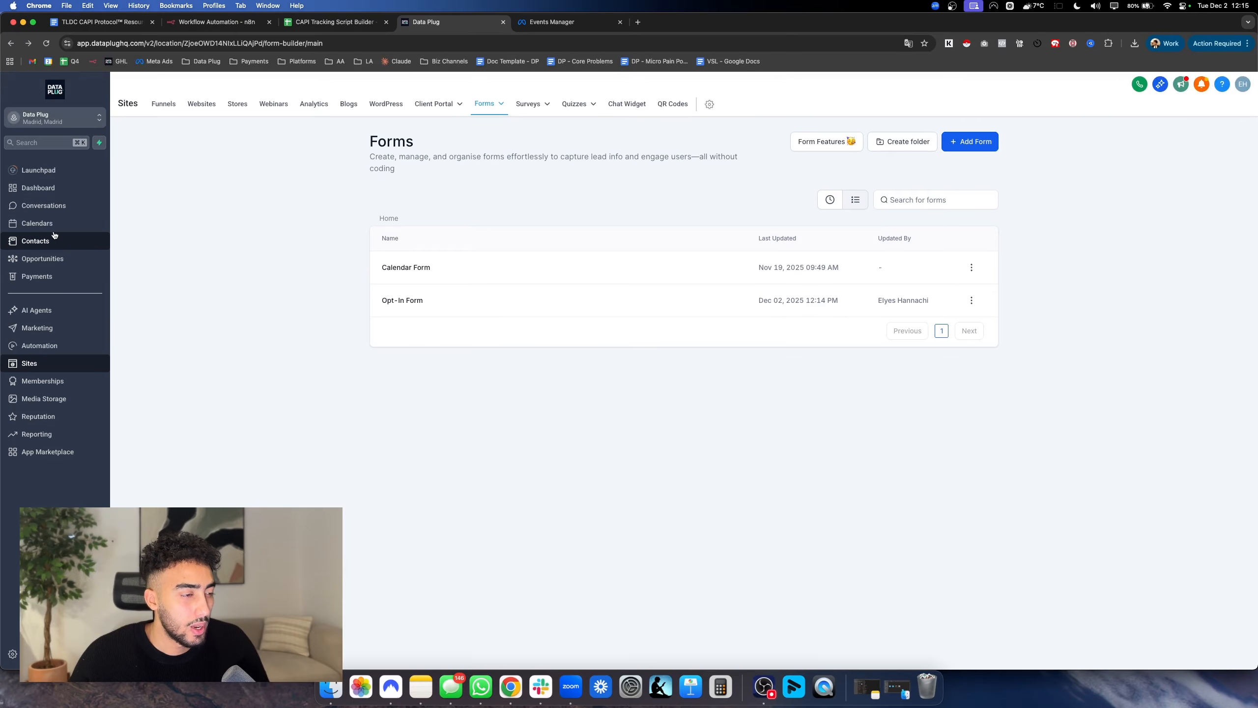
Bring up Test Calendar's Forms & Payment settings and its confirmation redirect URL.
{"action": "left_click", "coordinate": [51, 227]}
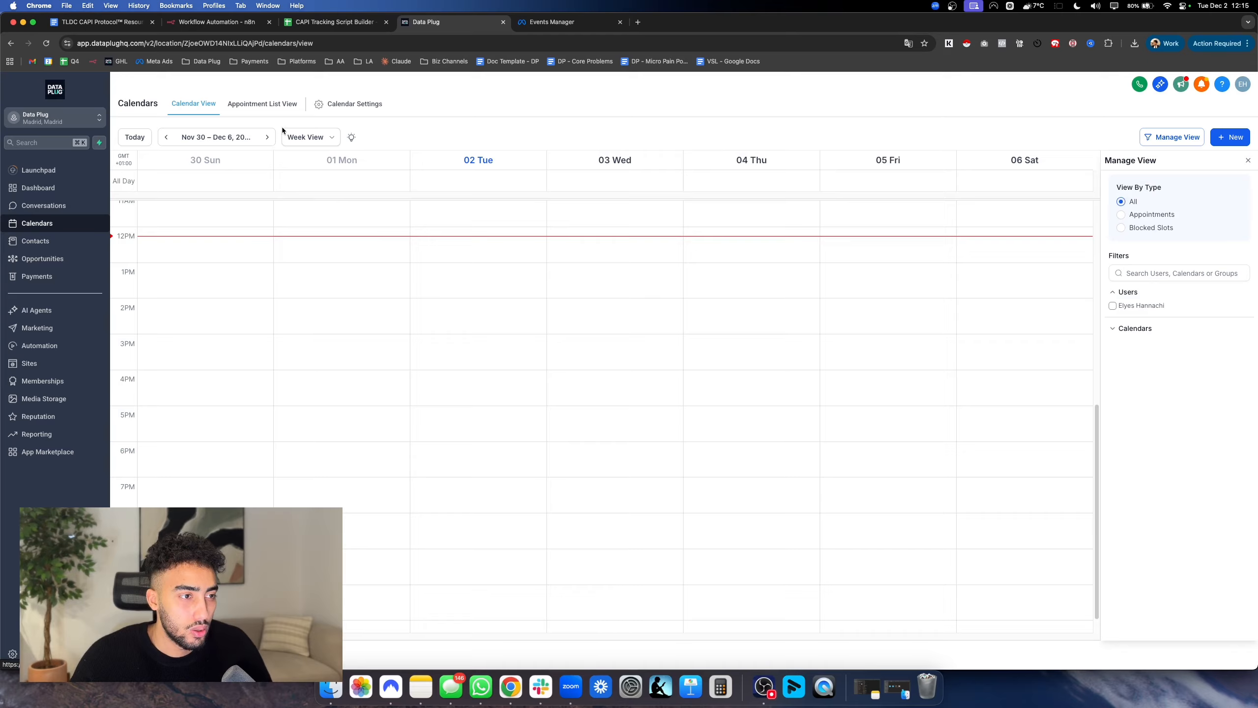
{"action": "left_click", "coordinate": [323, 110]}
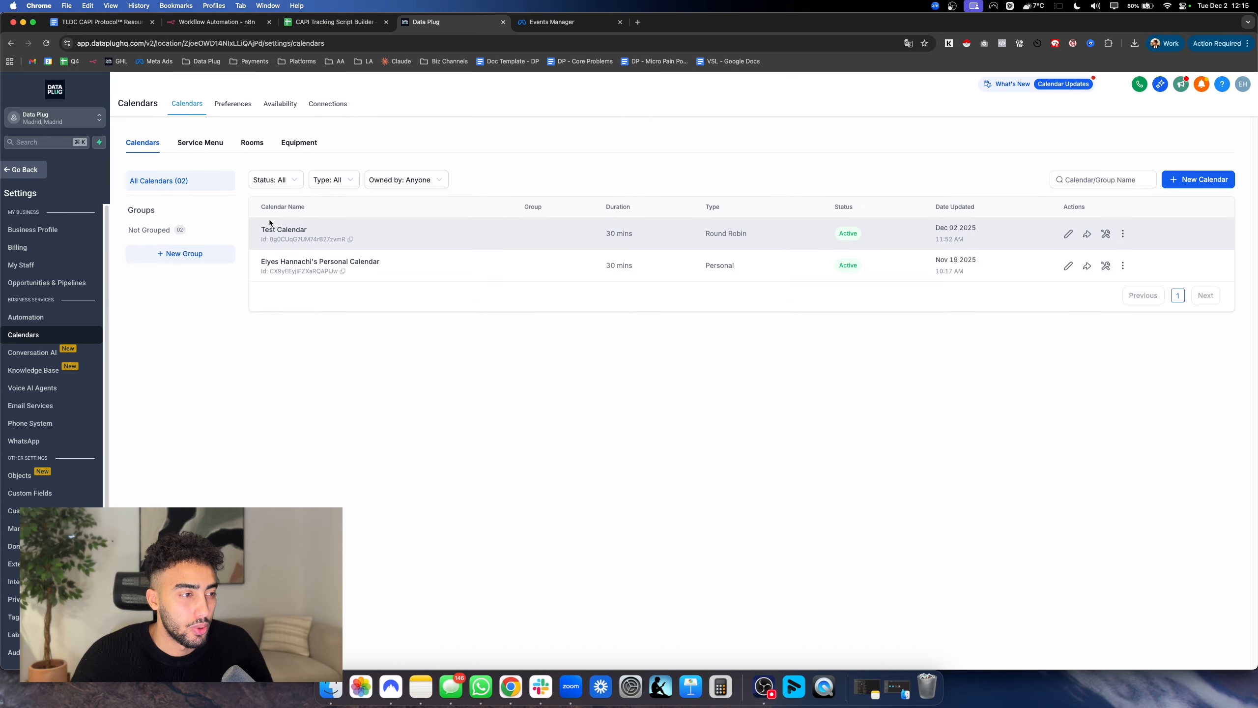
{"action": "left_click", "coordinate": [1072, 235]}
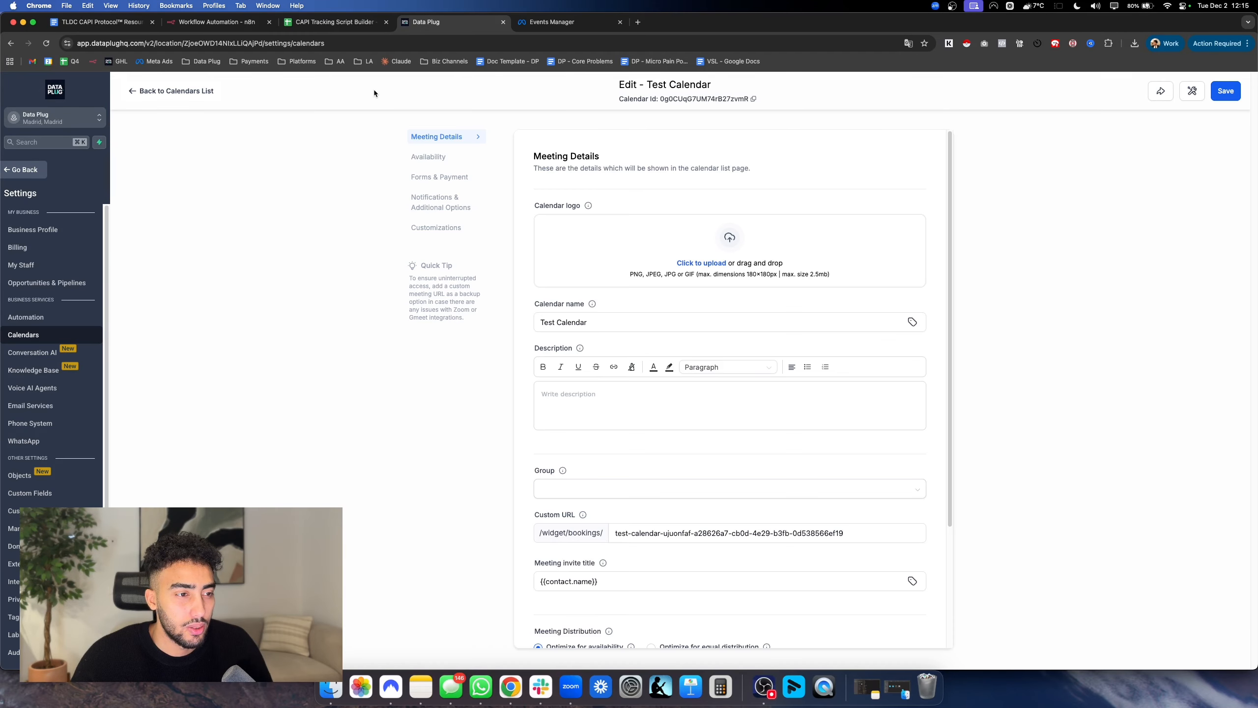
{"action": "left_click", "coordinate": [431, 182]}
{"action": "left_click", "coordinate": [624, 433]}
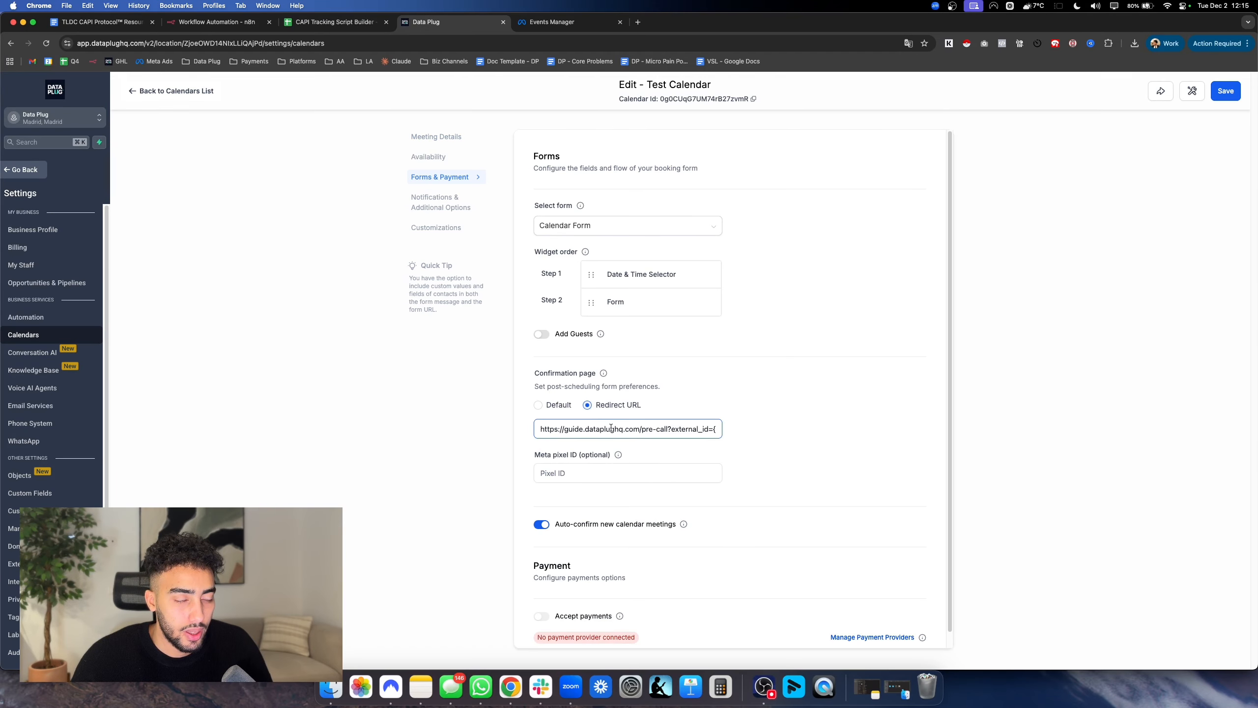
Replace the redirect URL with the H19 thank-you page link and save the calendar.
{"action": "left_click", "coordinate": [317, 21]}
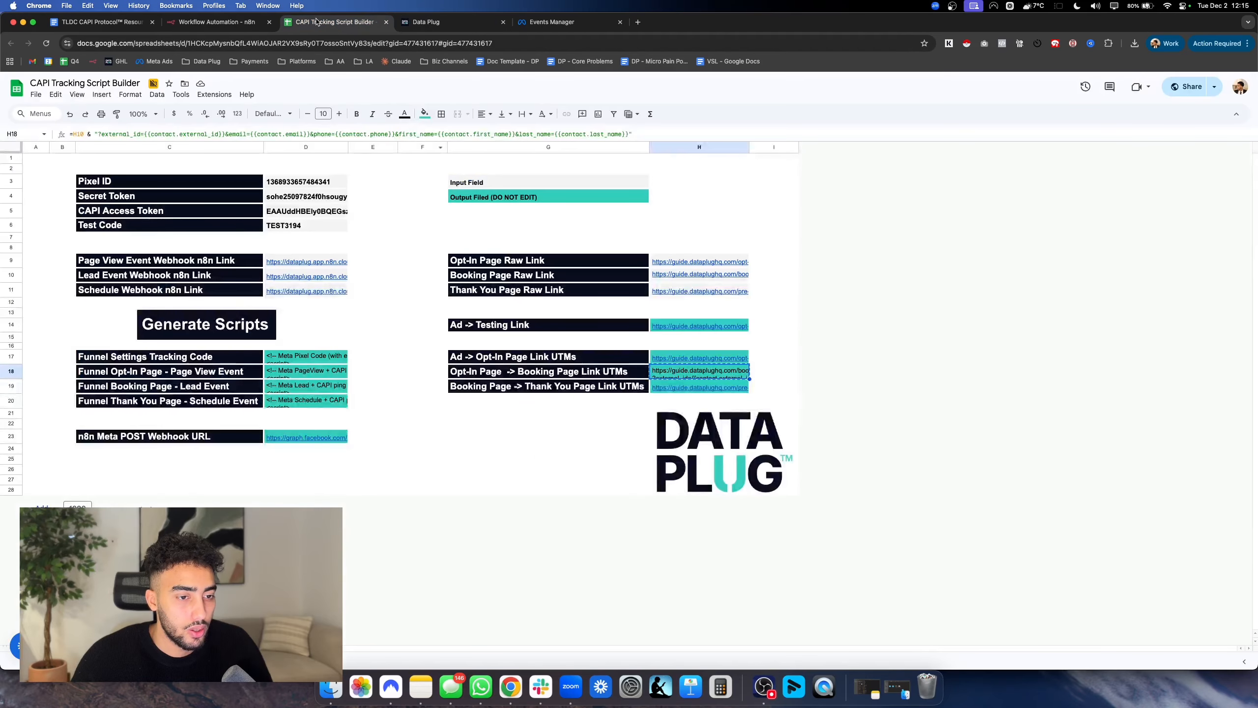
{"action": "left_click", "coordinate": [676, 388]}
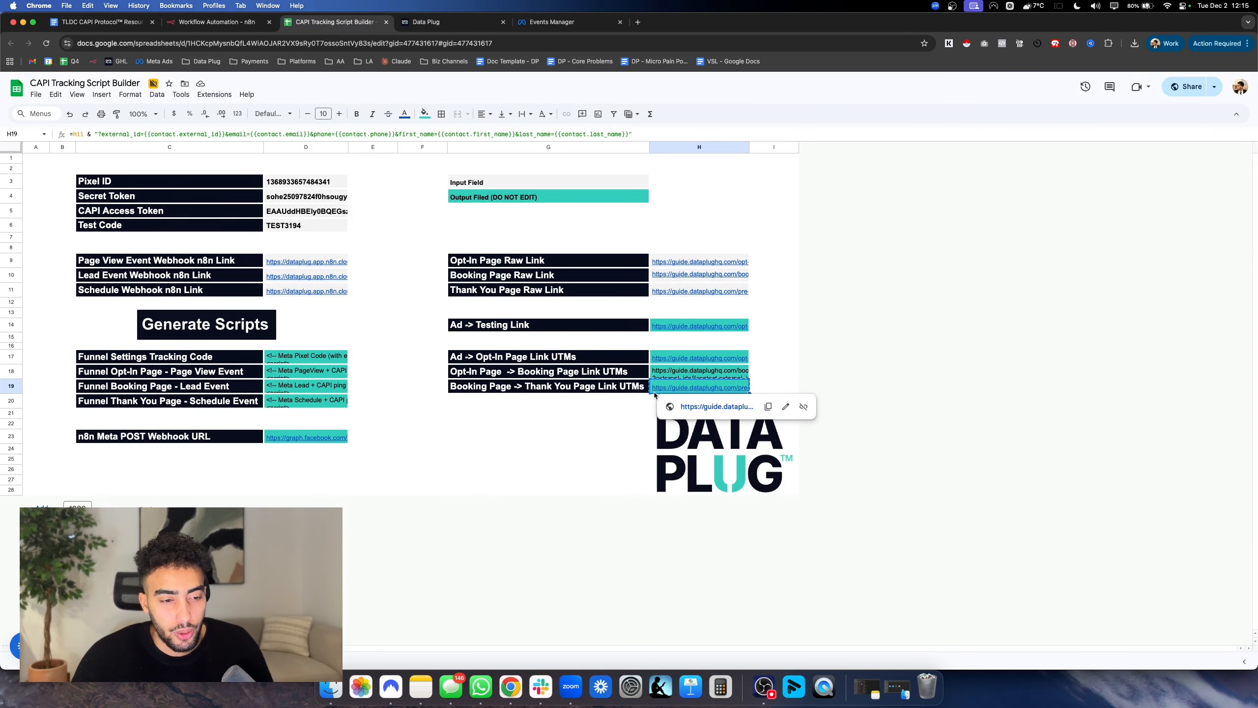
{"action": "left_click", "coordinate": [436, 22]}
{"action": "triple_click", "coordinate": [663, 430]}
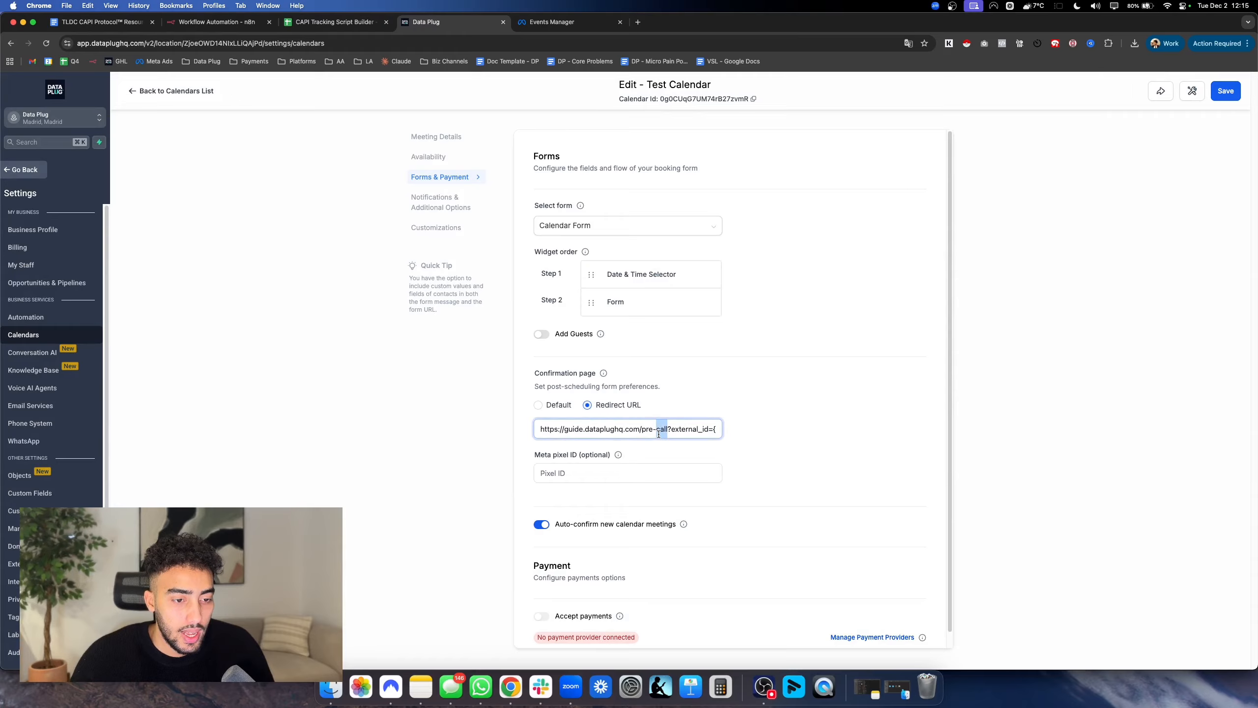
{"action": "key", "text": "super+v"}
{"action": "left_click", "coordinate": [498, 446]}
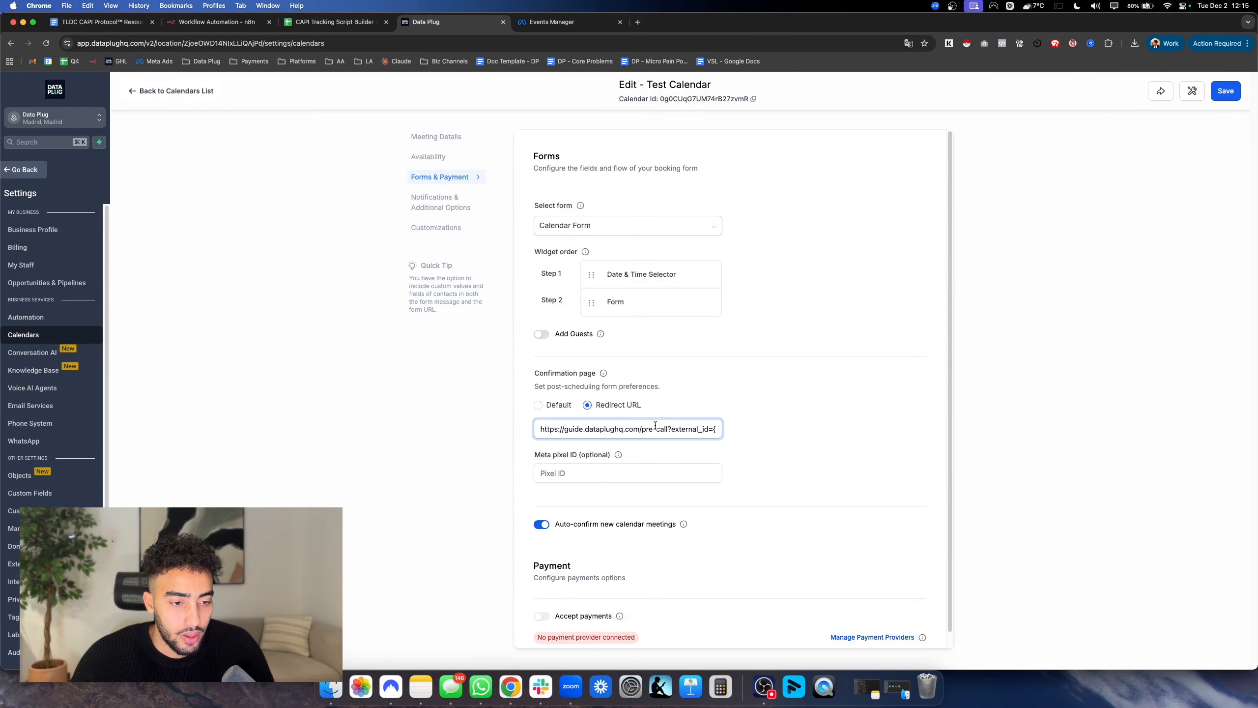
{"action": "left_click", "coordinate": [801, 582]}
{"action": "left_click", "coordinate": [1216, 92]}
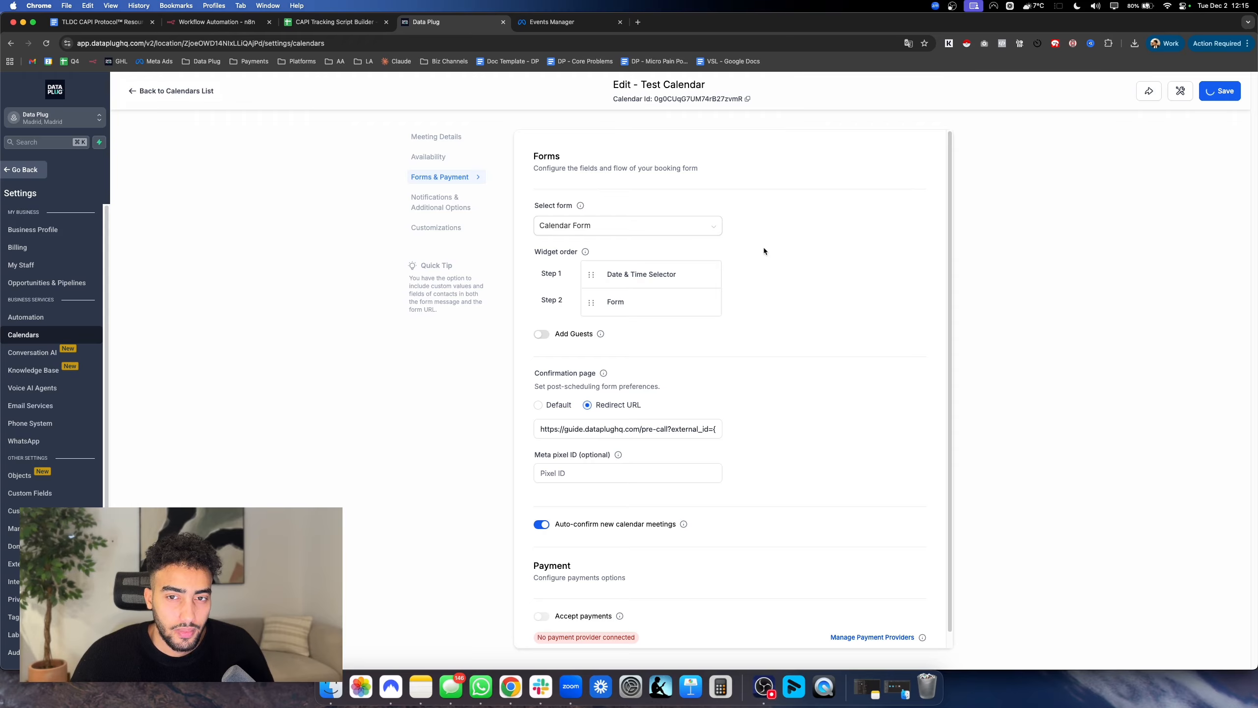
{"action": "left_click", "coordinate": [25, 169]}
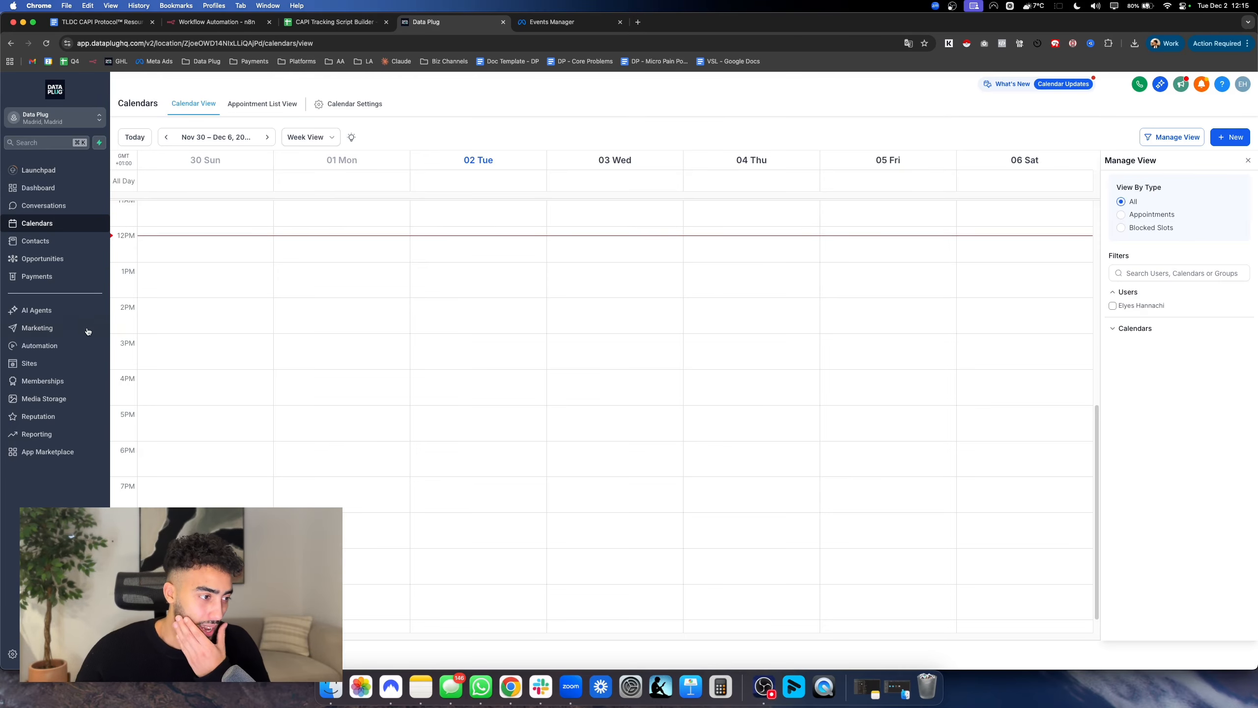
Open the Template Call Funnel and copy the funnel settings script from sheet cell D17.
{"action": "left_click", "coordinate": [66, 364]}
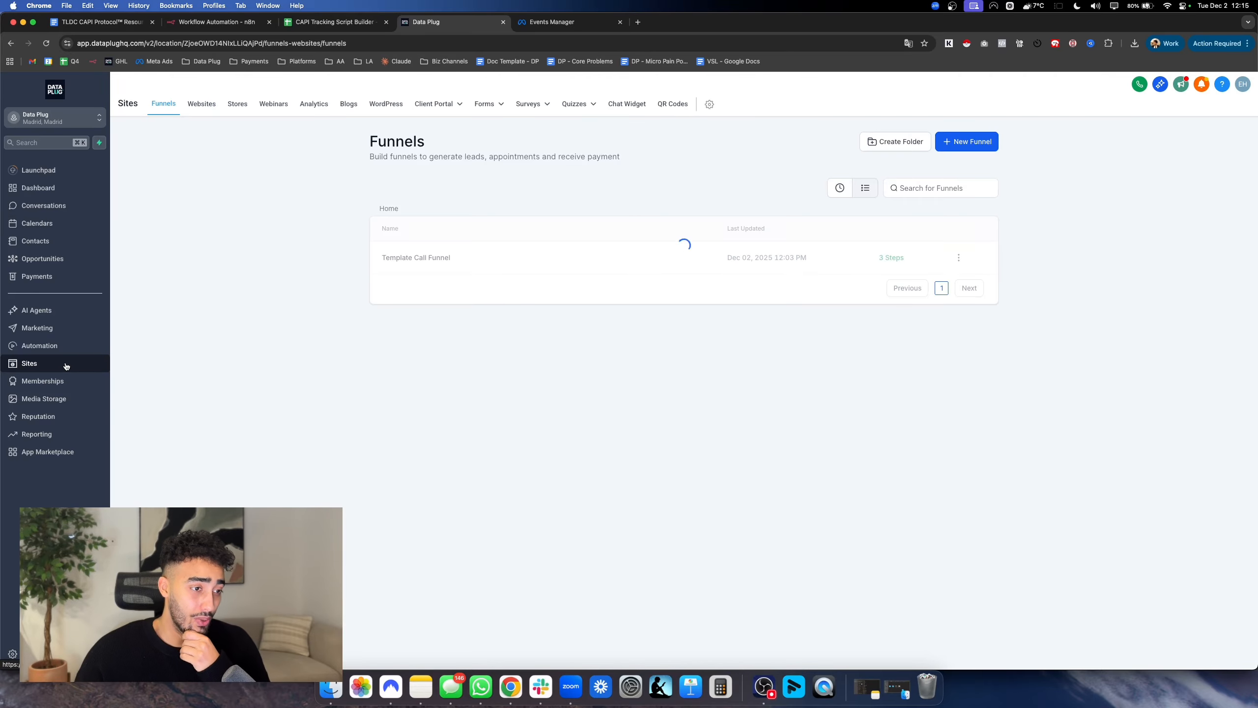
{"action": "left_click", "coordinate": [412, 258]}
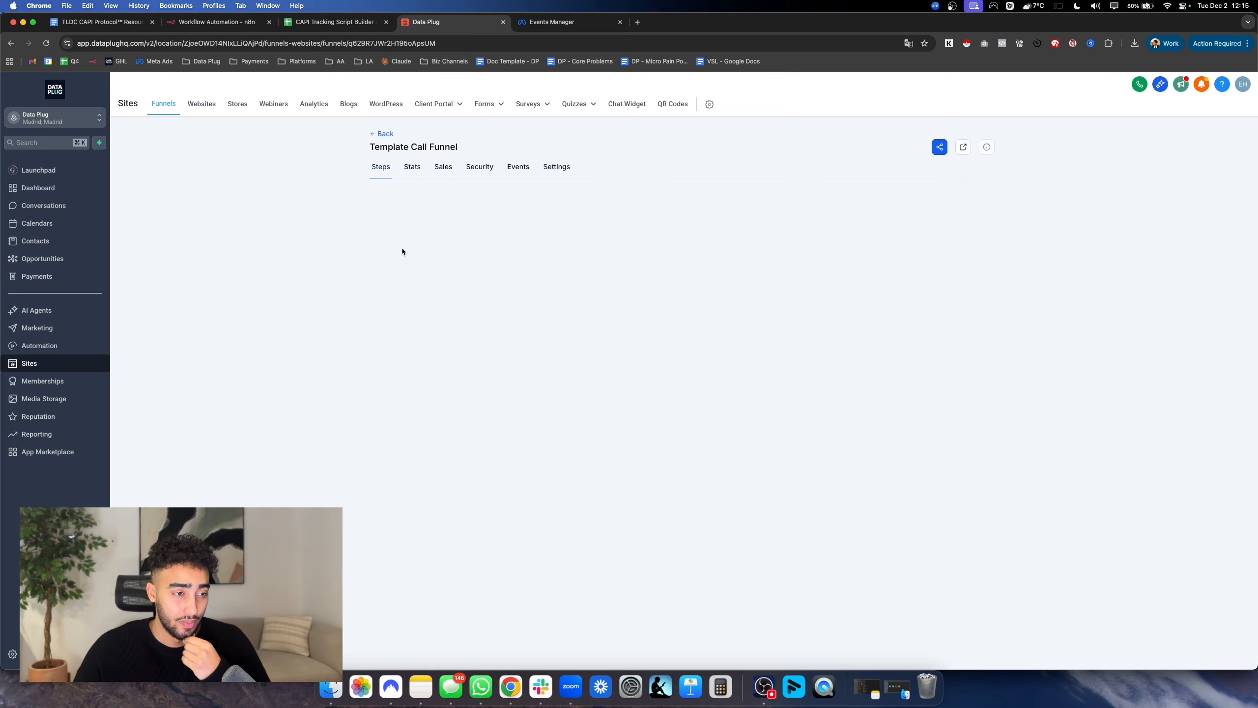
{"action": "left_click", "coordinate": [331, 21]}
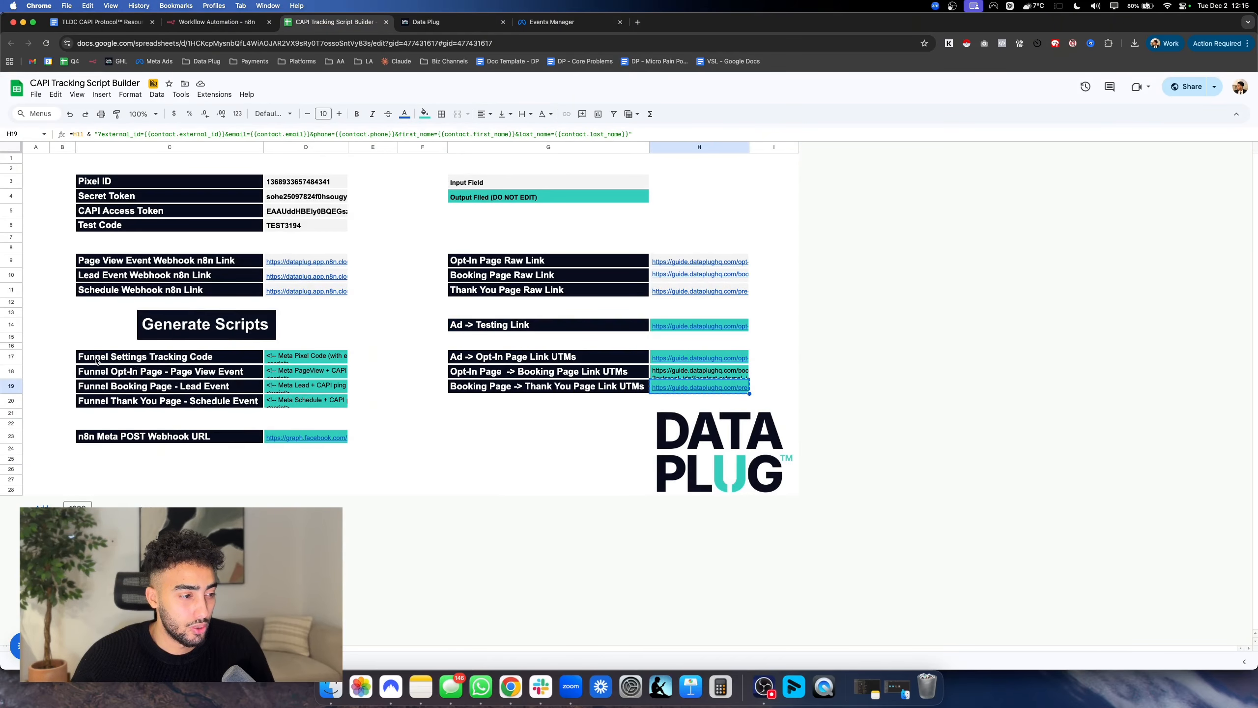
{"action": "left_click", "coordinate": [164, 358]}
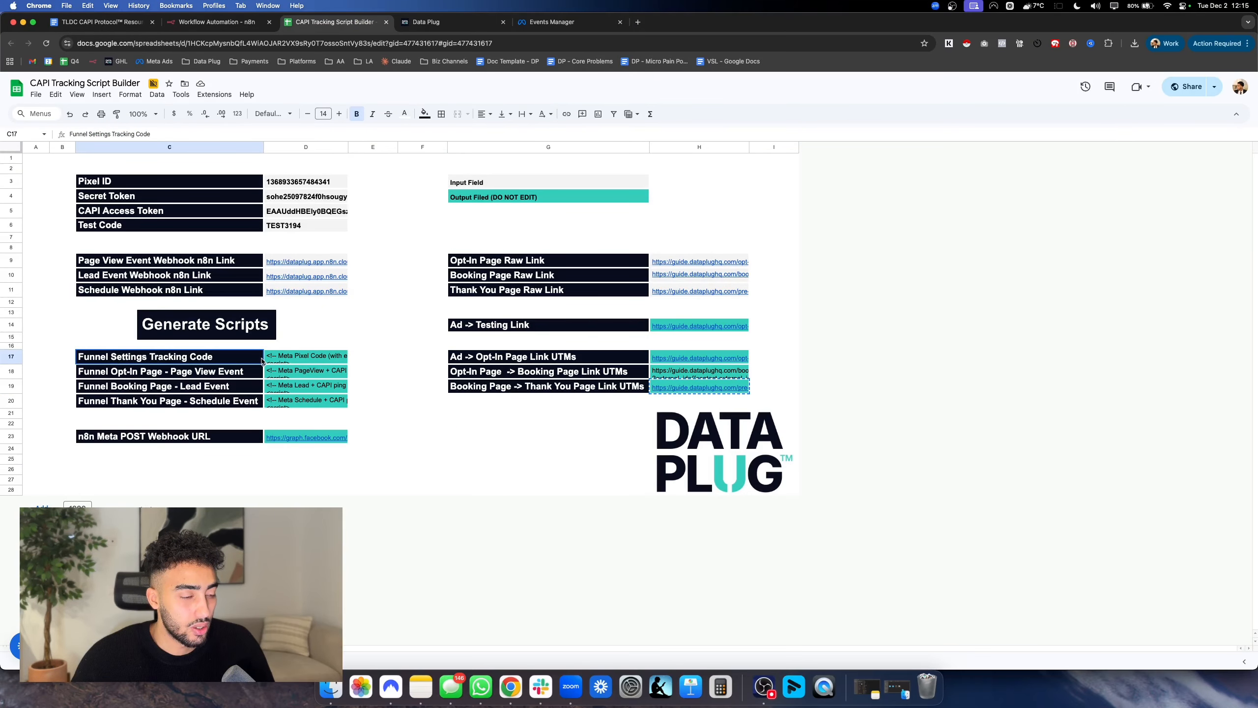
{"action": "double_click", "coordinate": [277, 360]}
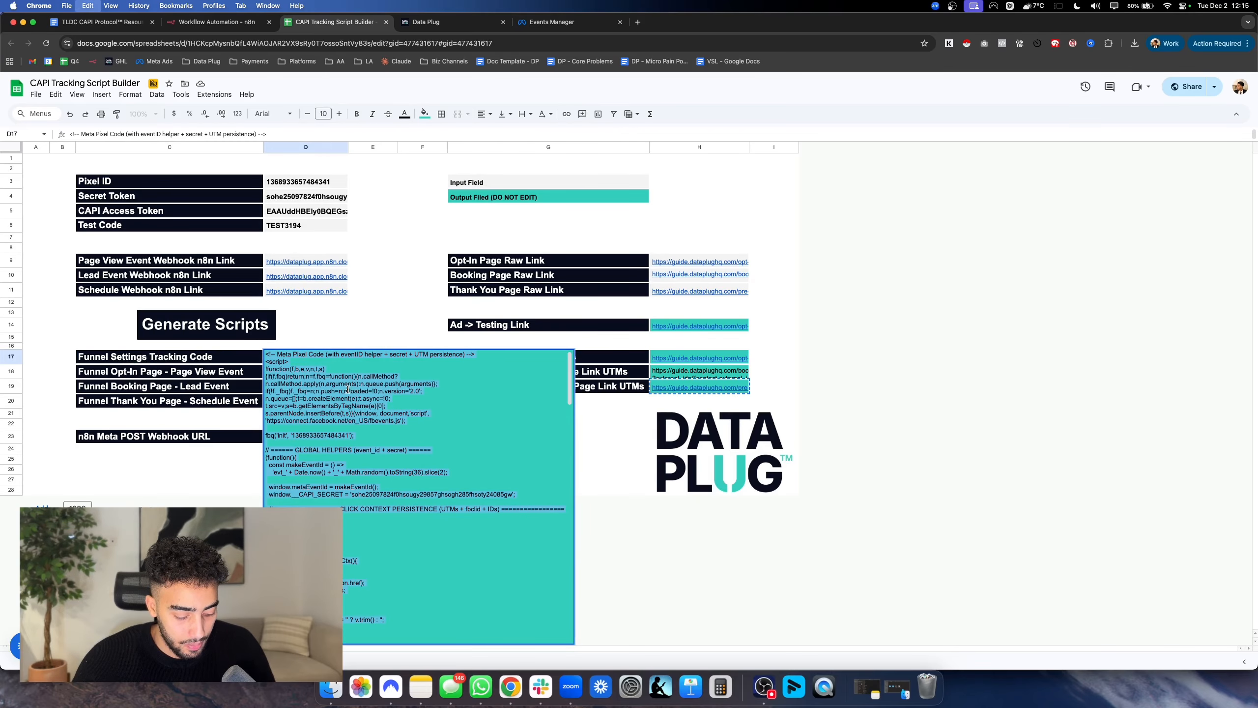
{"action": "key", "text": "super+a"}
{"action": "key", "text": "super+c"}
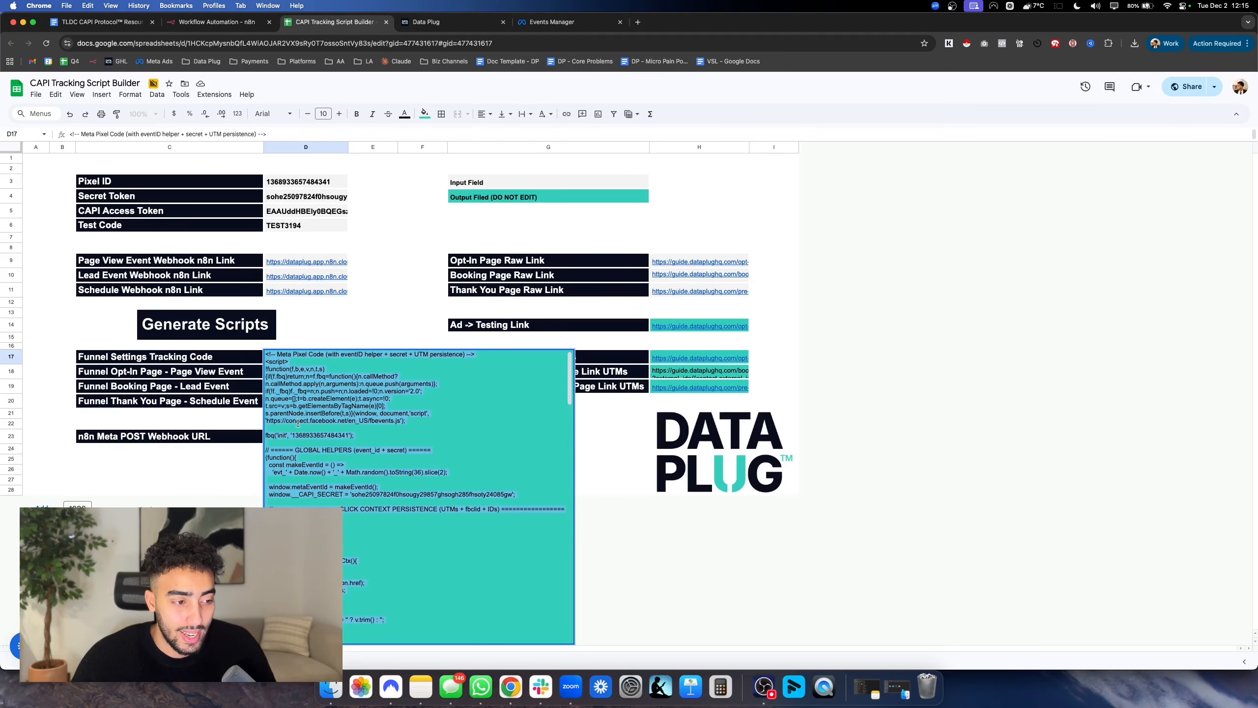
Paste the Meta Pixel script into the funnel's head tracking code and save the settings.
{"action": "left_click", "coordinate": [260, 21]}
{"action": "left_click", "coordinate": [448, 24]}
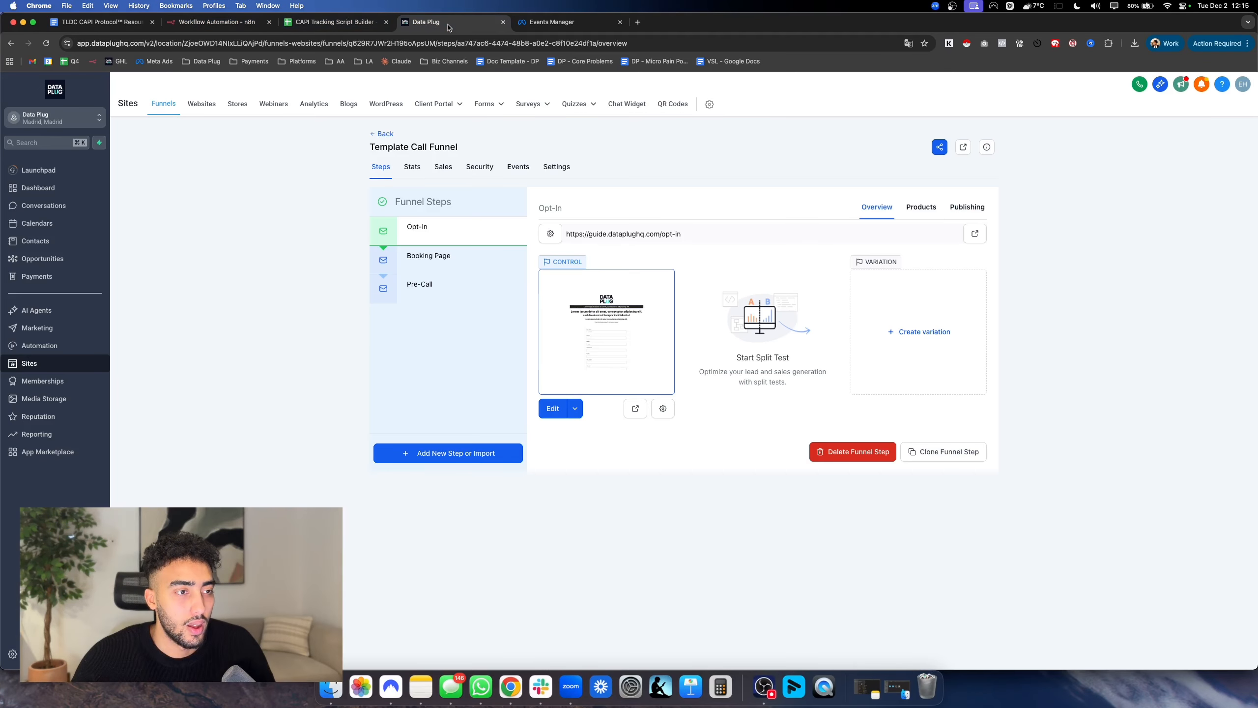
{"action": "left_click", "coordinate": [553, 169]}
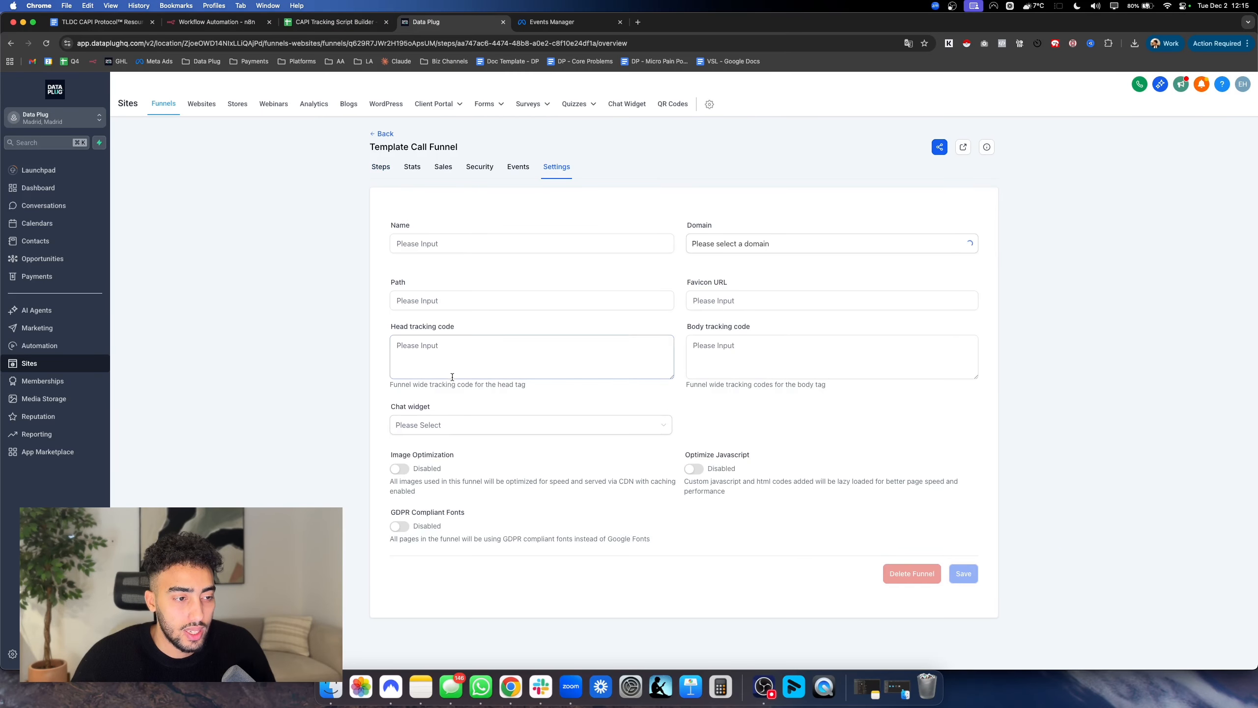
{"action": "left_click", "coordinate": [425, 348]}
{"action": "key", "text": "super+v"}
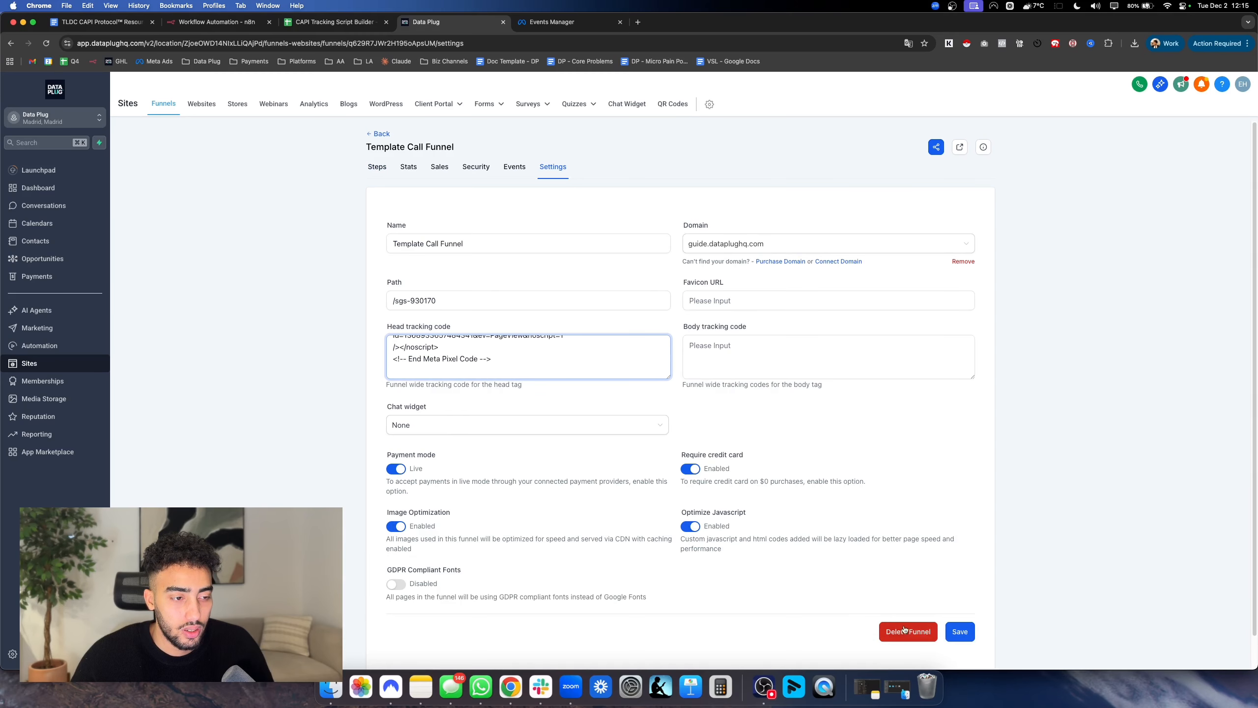
{"action": "left_click", "coordinate": [955, 633]}
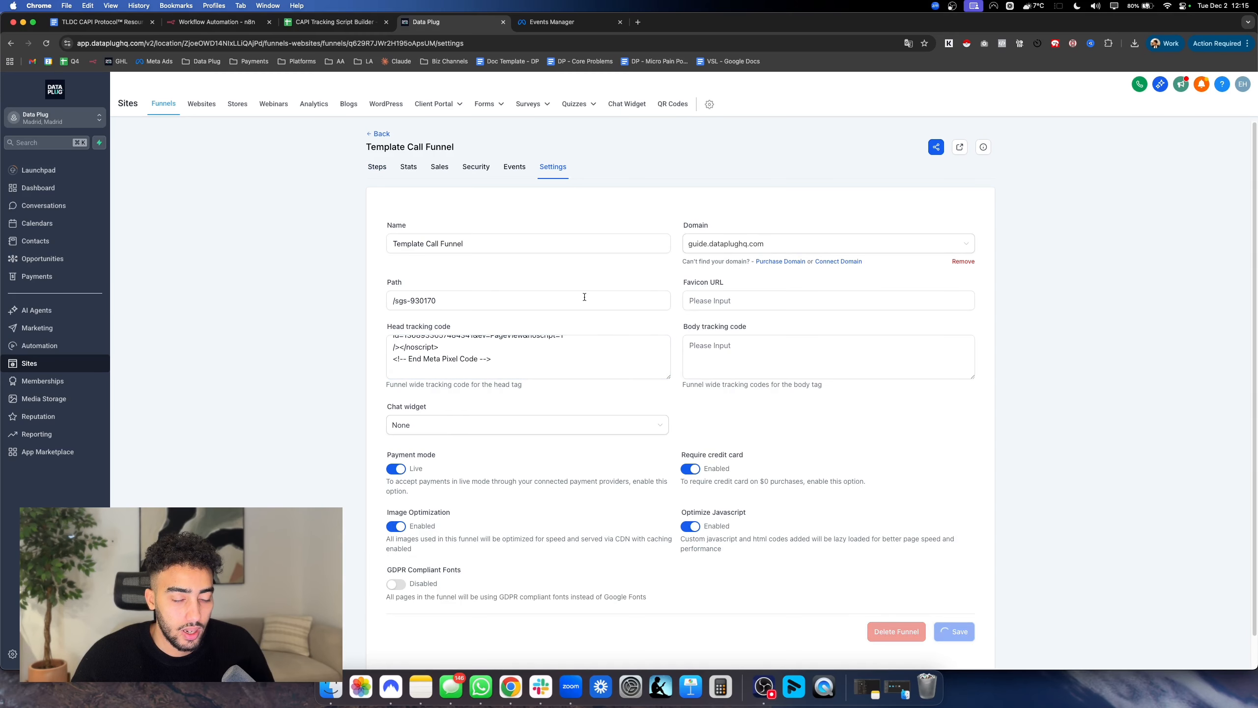
{"action": "left_click", "coordinate": [378, 168]}
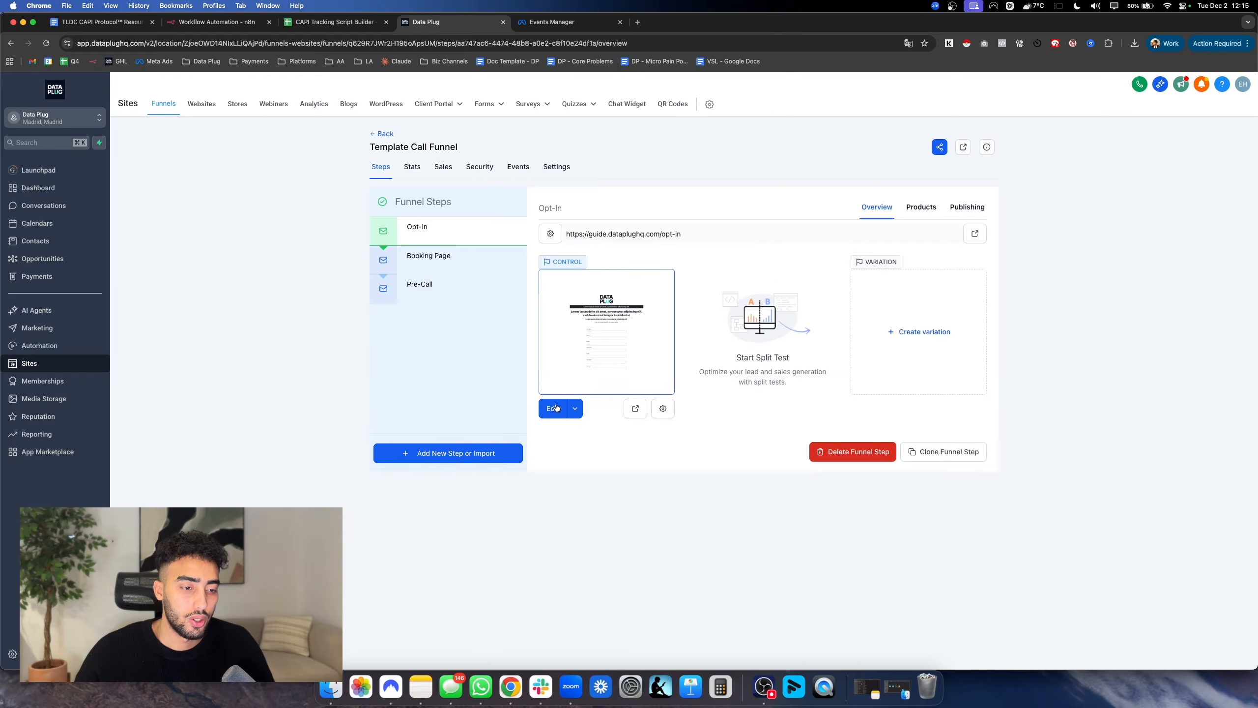
Open the Opt-In page's tracking code settings and select the page view script in D18.
{"action": "left_click", "coordinate": [555, 408]}
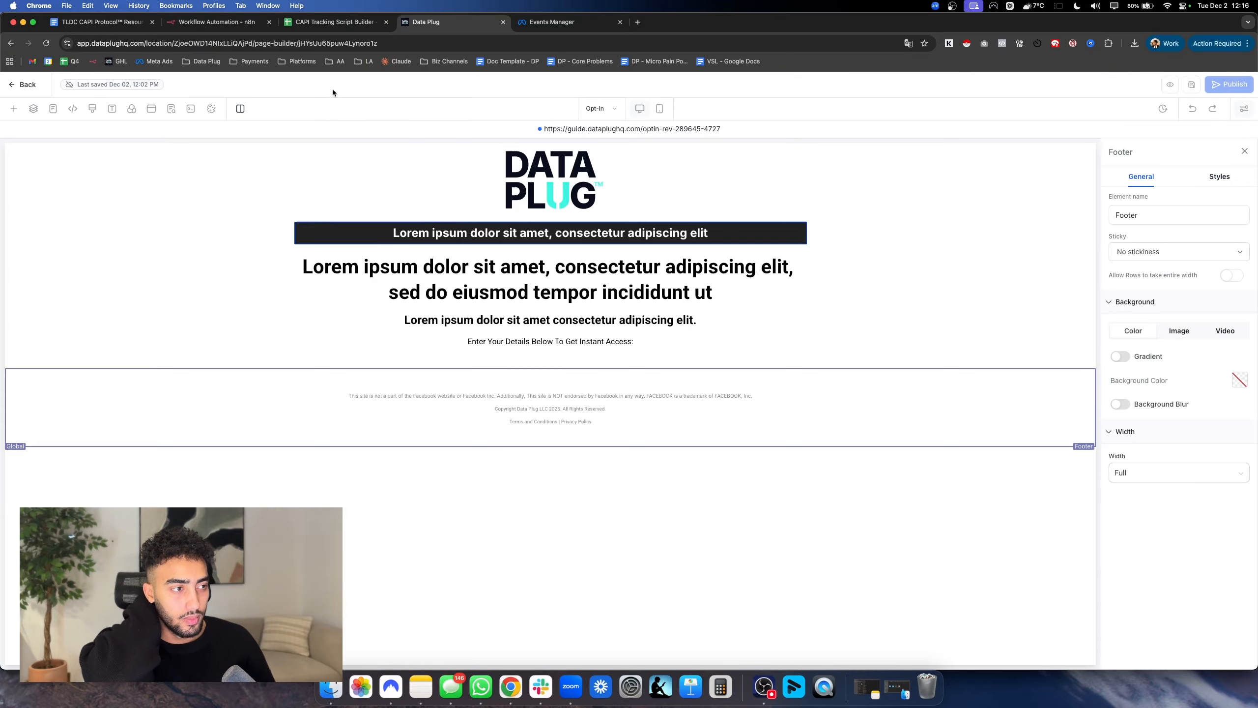
{"action": "left_click", "coordinate": [73, 109]}
{"action": "left_click", "coordinate": [334, 22]}
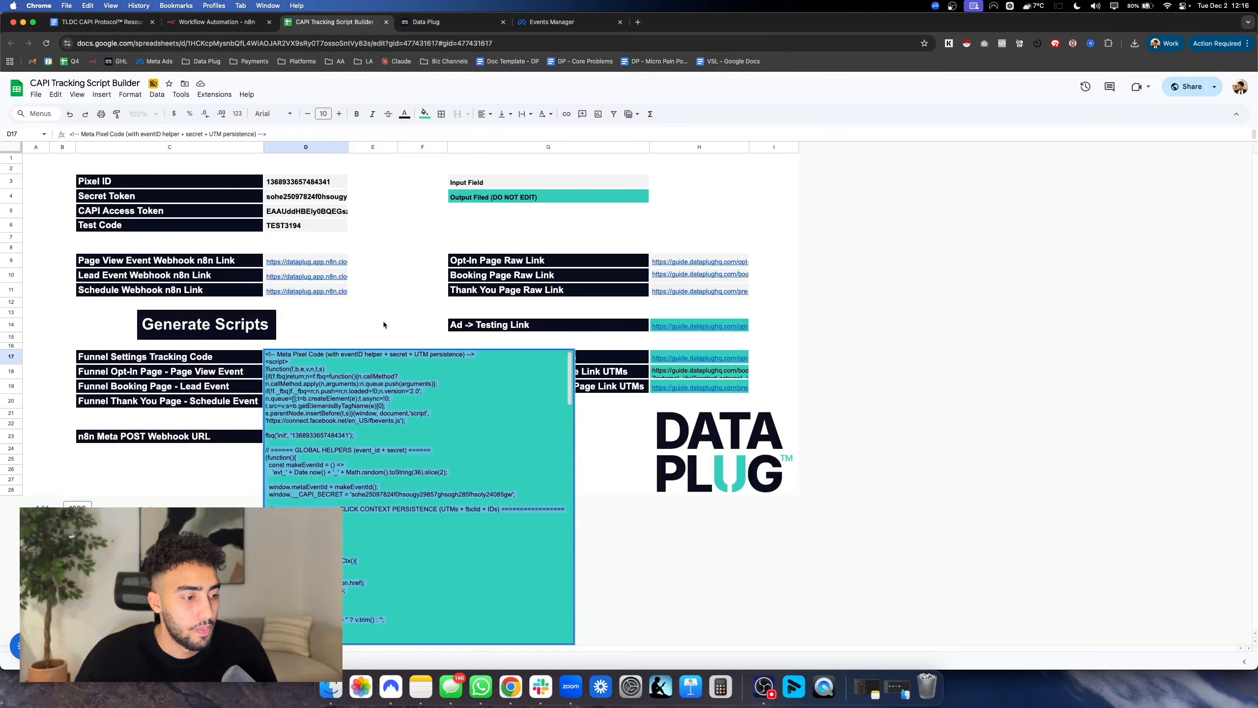
{"action": "left_click", "coordinate": [183, 490]}
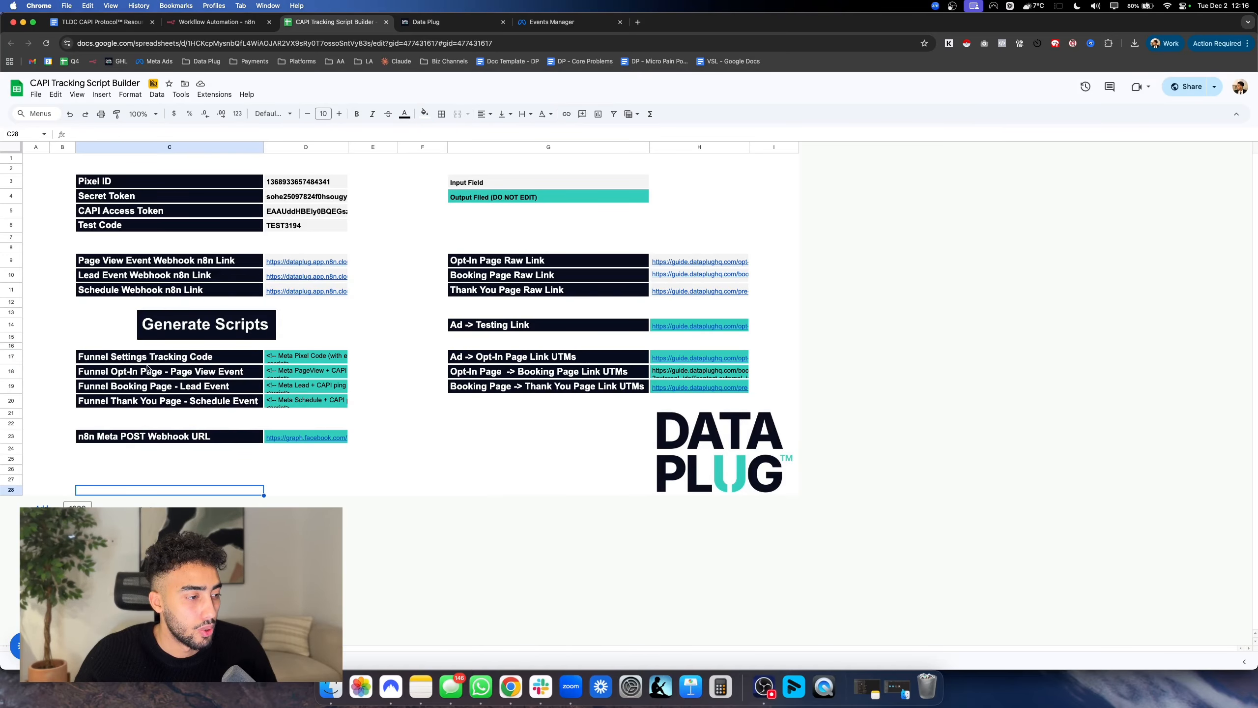
{"action": "left_click", "coordinate": [149, 369]}
{"action": "double_click", "coordinate": [313, 372]}
{"action": "key", "text": "super+a"}
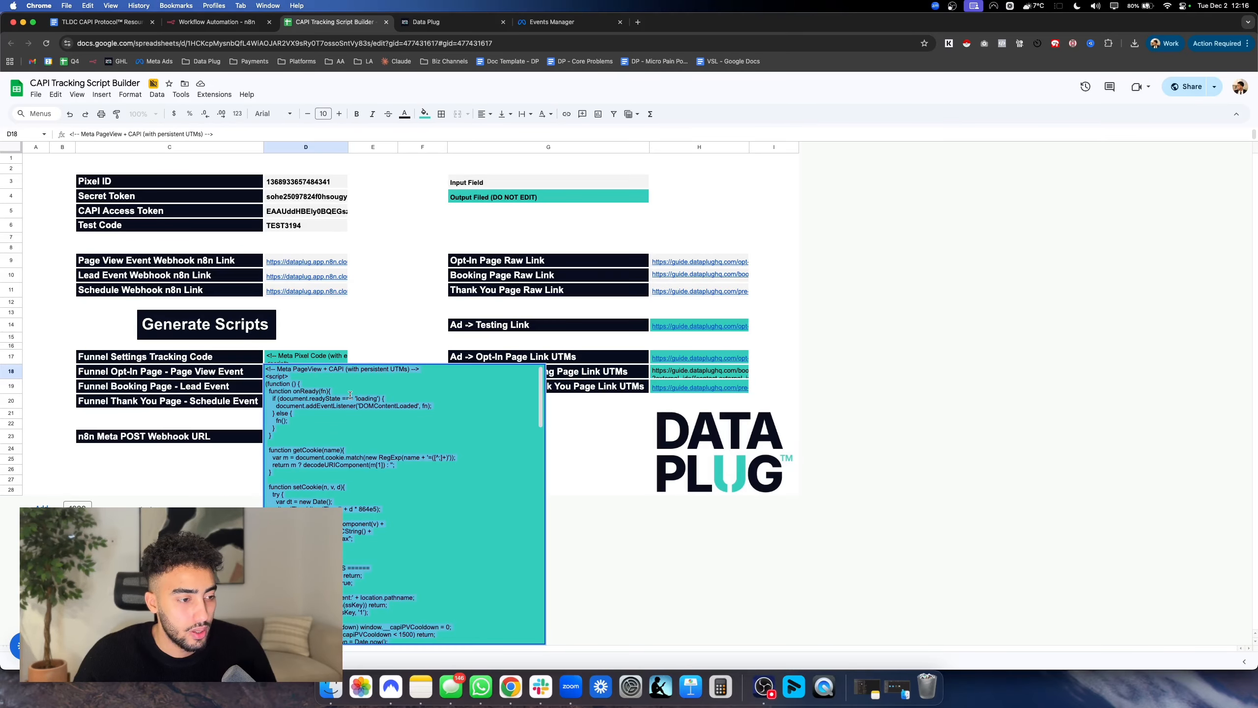
Paste the page view script into the Opt-In footer tracking code, save, and publish.
{"action": "left_click", "coordinate": [426, 21]}
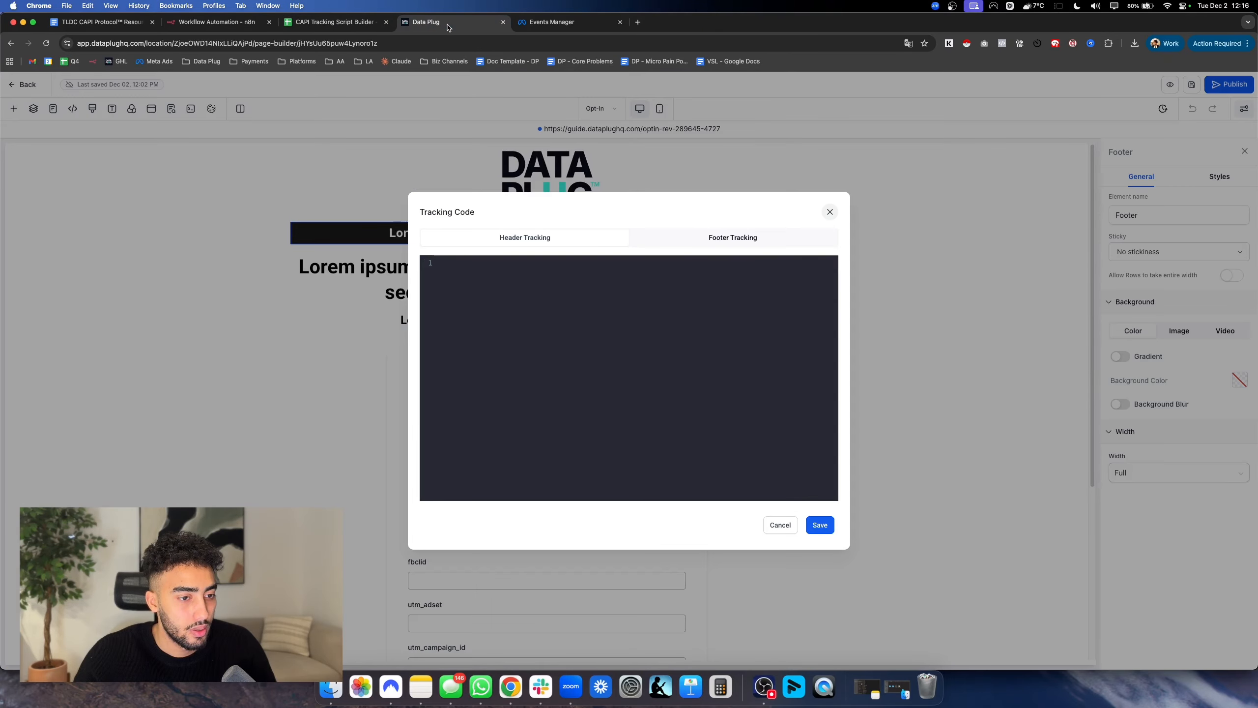
{"action": "left_click", "coordinate": [709, 237]}
{"action": "left_click", "coordinate": [623, 276]}
{"action": "key", "text": "super+v"}
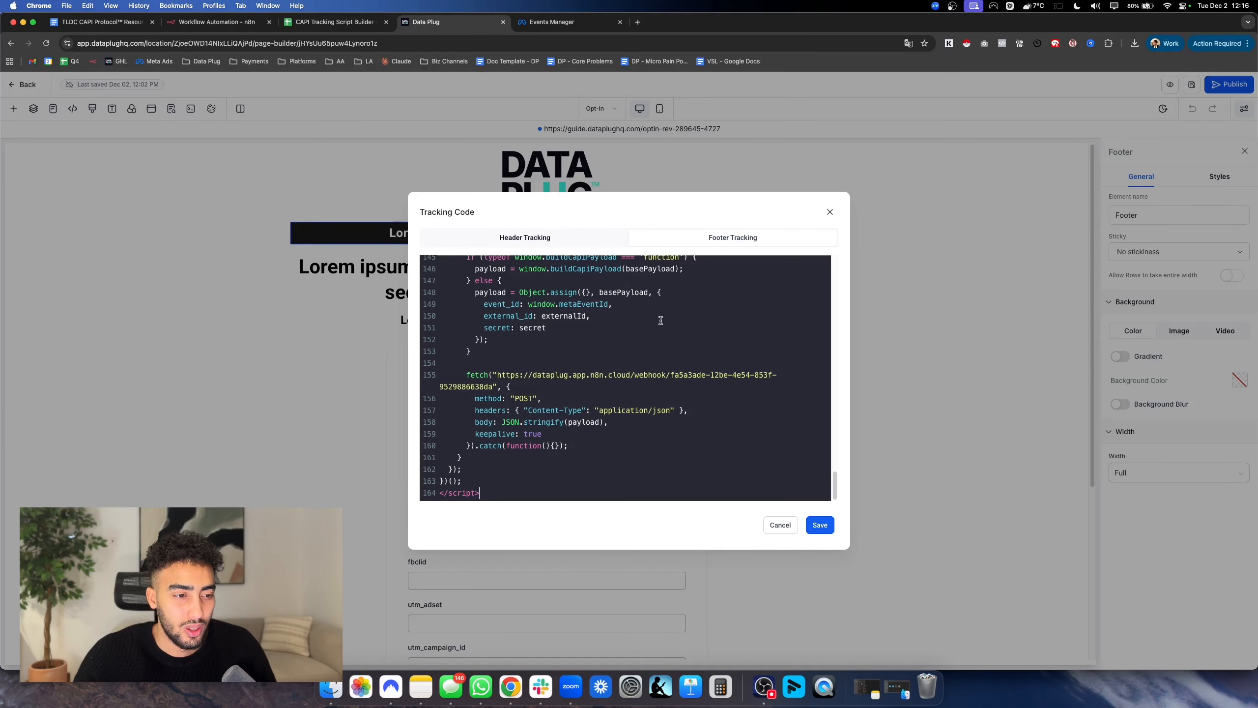
{"action": "left_click", "coordinate": [819, 524]}
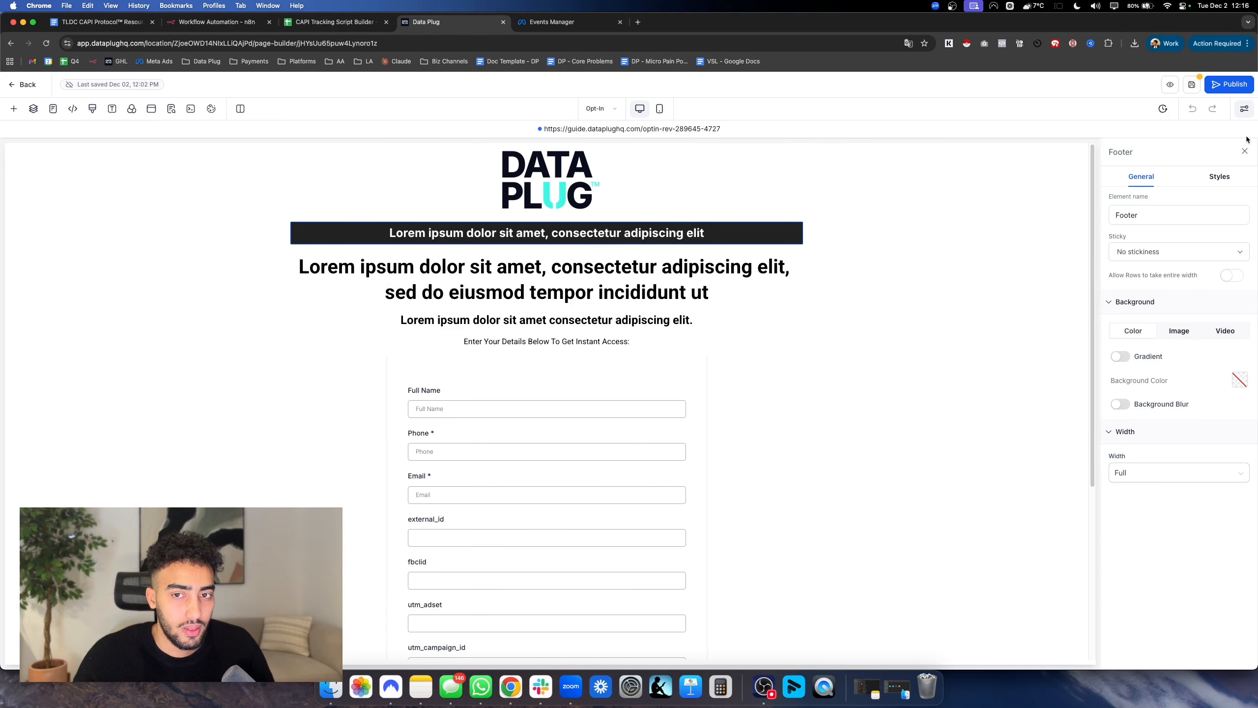
{"action": "left_click", "coordinate": [1229, 84]}
Open the booking page lead event script in sheet cell D19.
{"action": "left_click", "coordinate": [171, 109]}
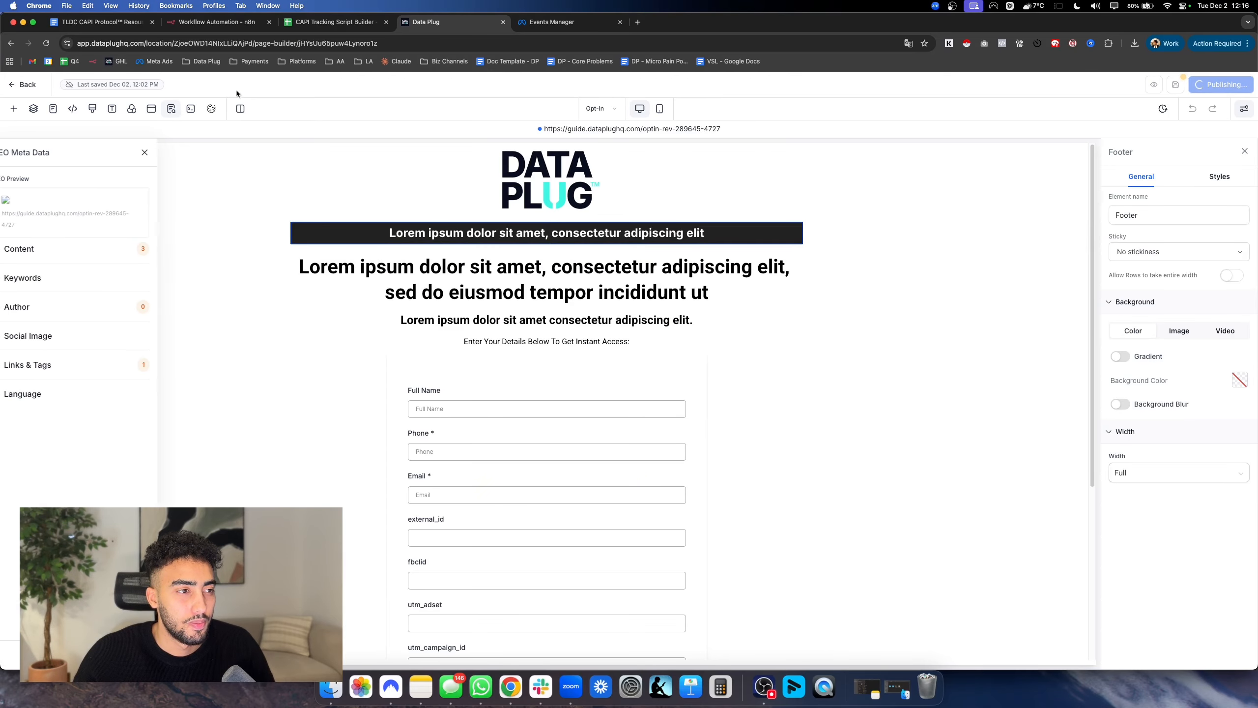
{"action": "left_click", "coordinate": [319, 27]}
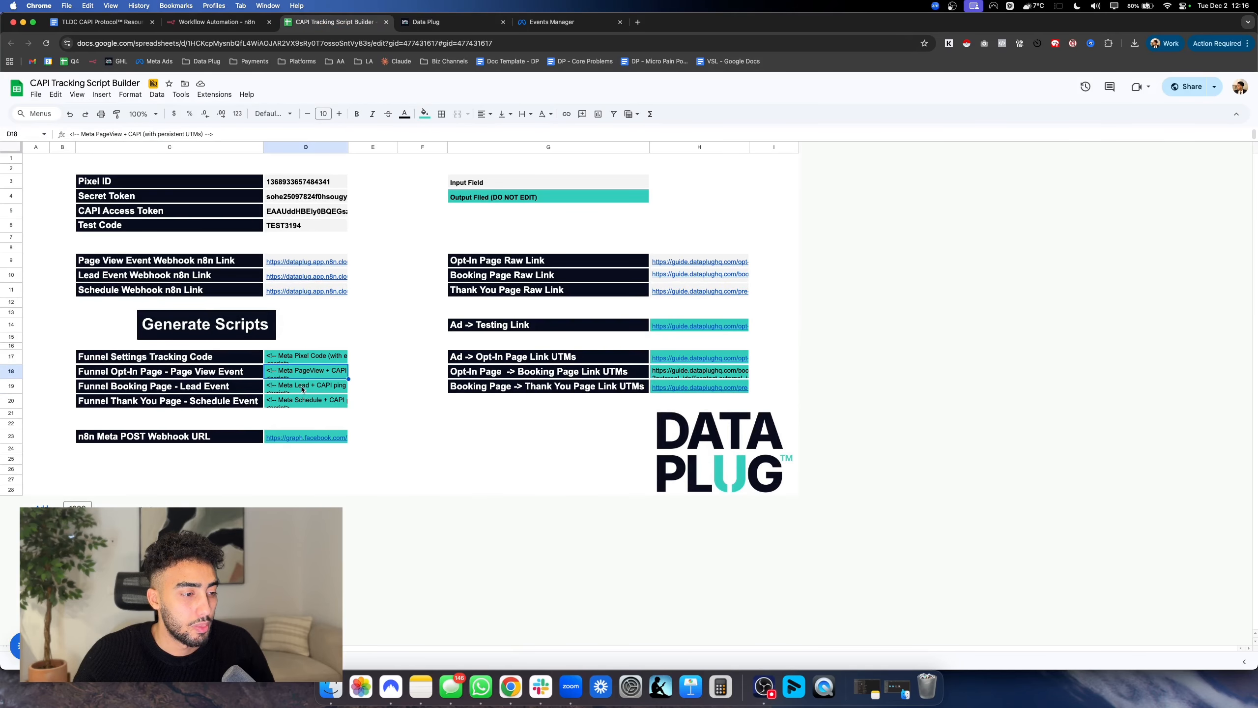
{"action": "double_click", "coordinate": [303, 390]}
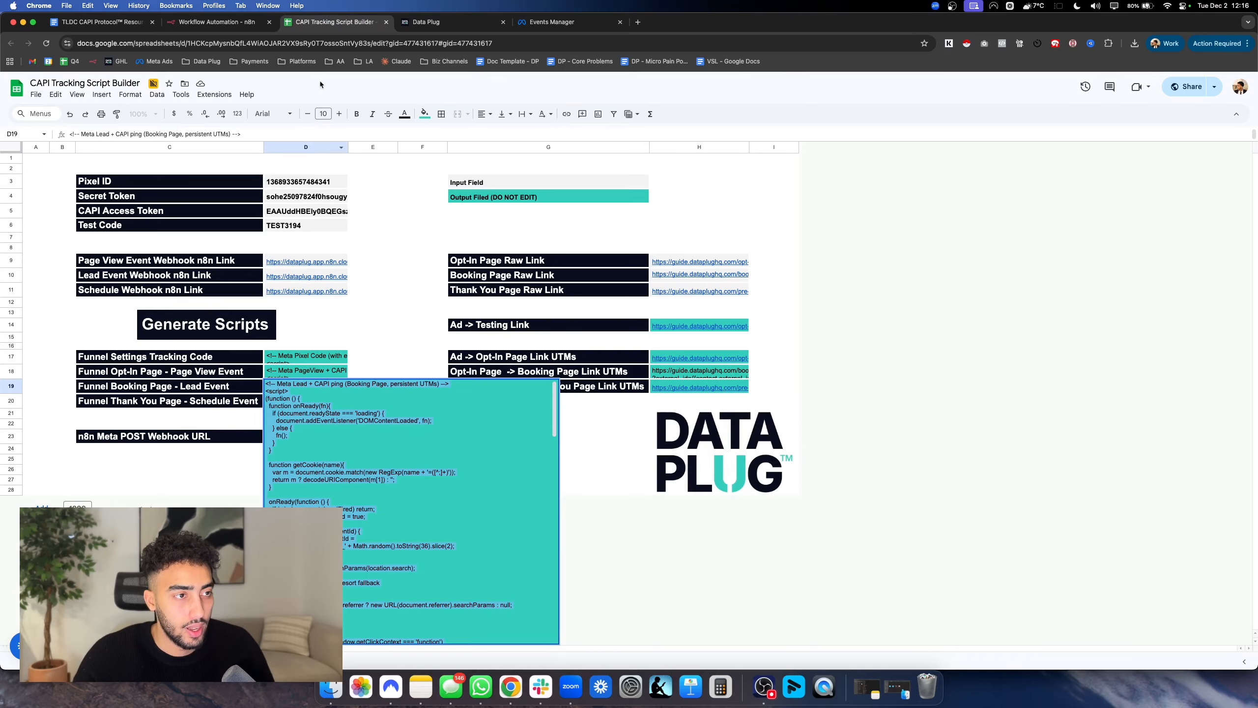
Paste the lead event script into the Booking Page's footer tracking code and save it.
{"action": "left_click", "coordinate": [426, 22]}
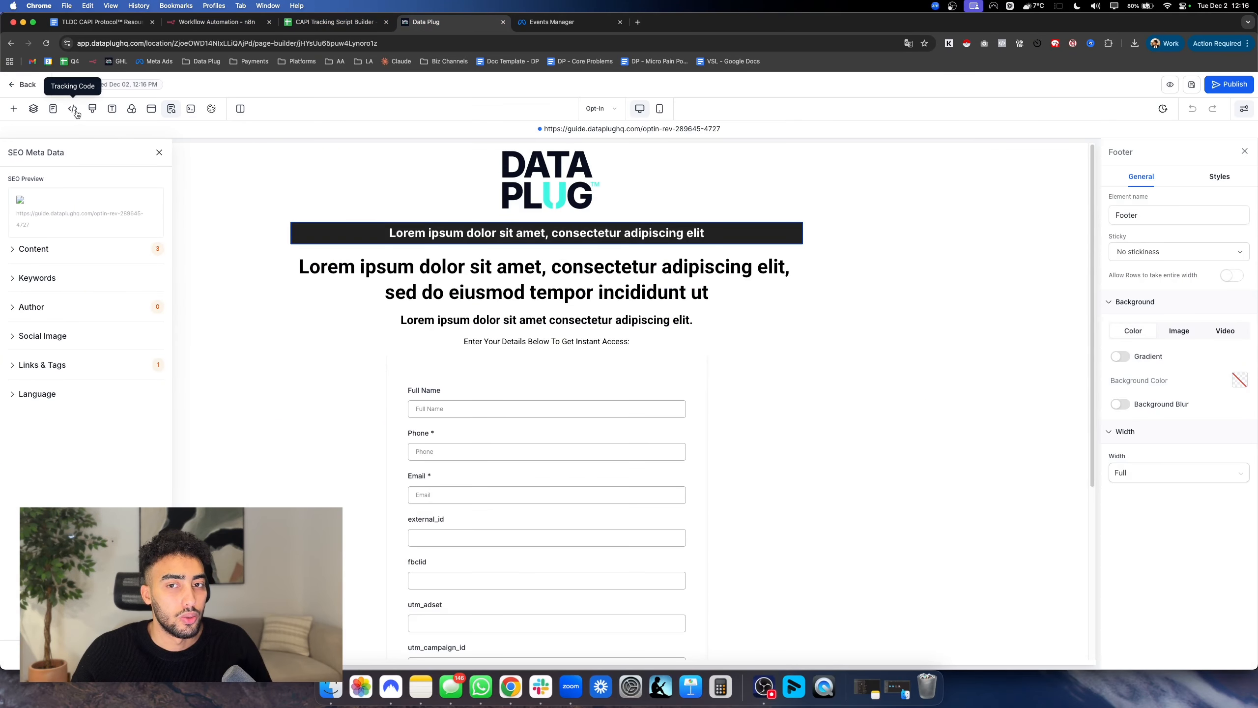
{"action": "left_click", "coordinate": [53, 109]}
{"action": "left_click", "coordinate": [54, 219]}
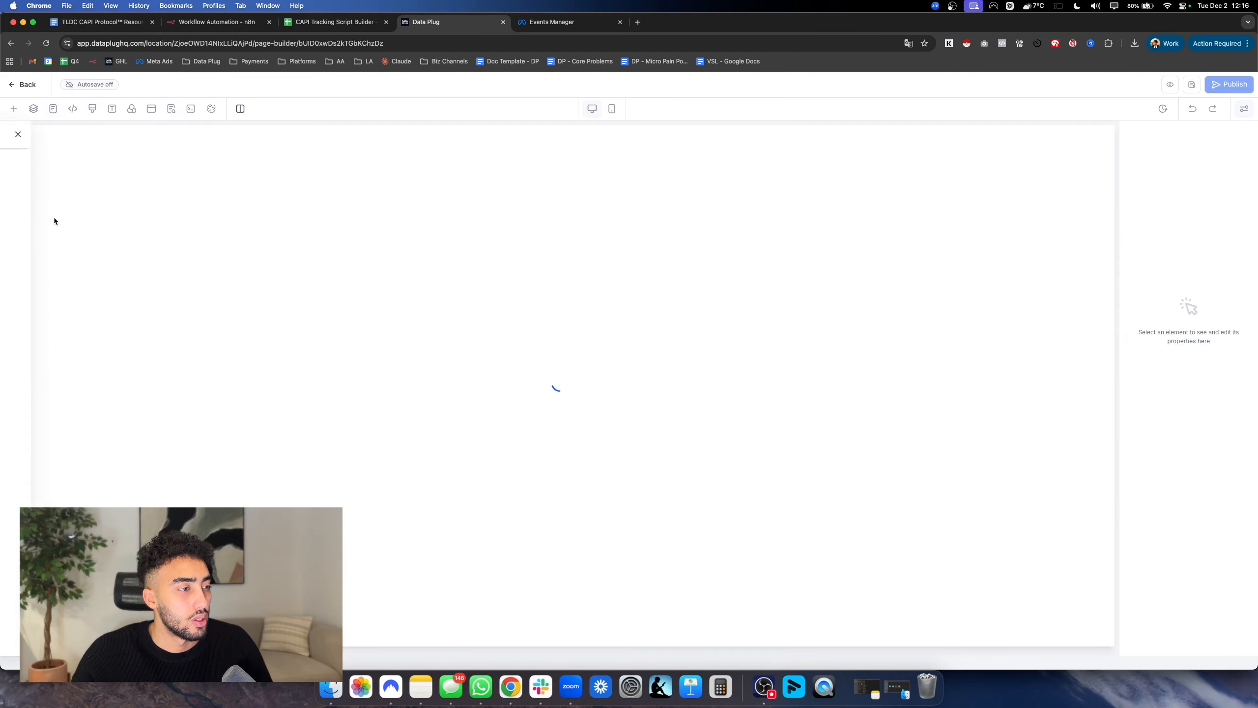
{"action": "left_click", "coordinate": [73, 108]}
{"action": "left_click", "coordinate": [712, 245]}
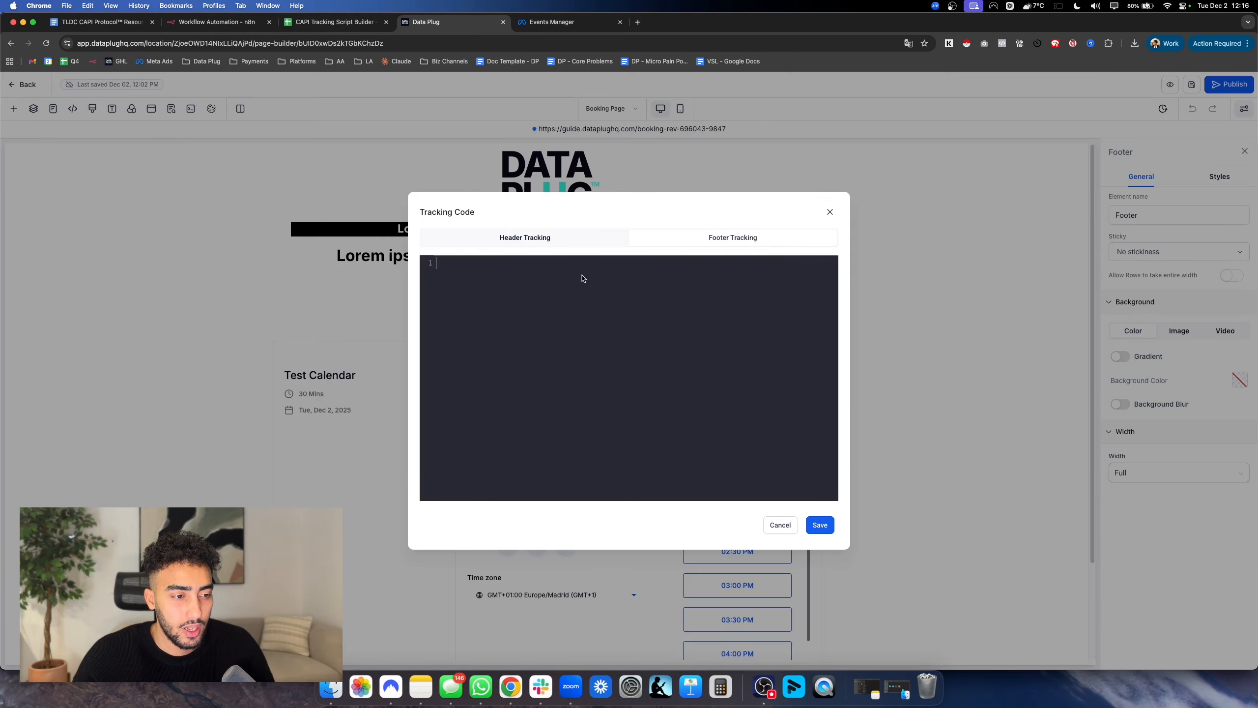
{"action": "key", "text": "super+v"}
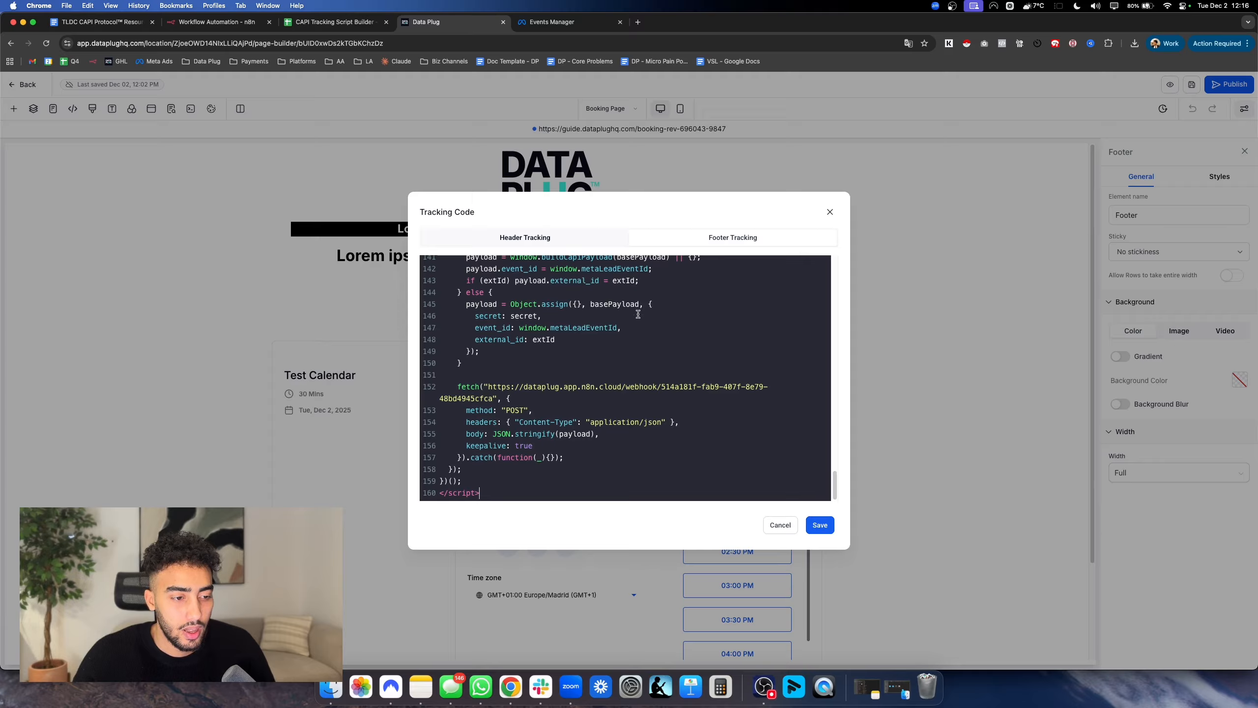
{"action": "left_click", "coordinate": [820, 525]}
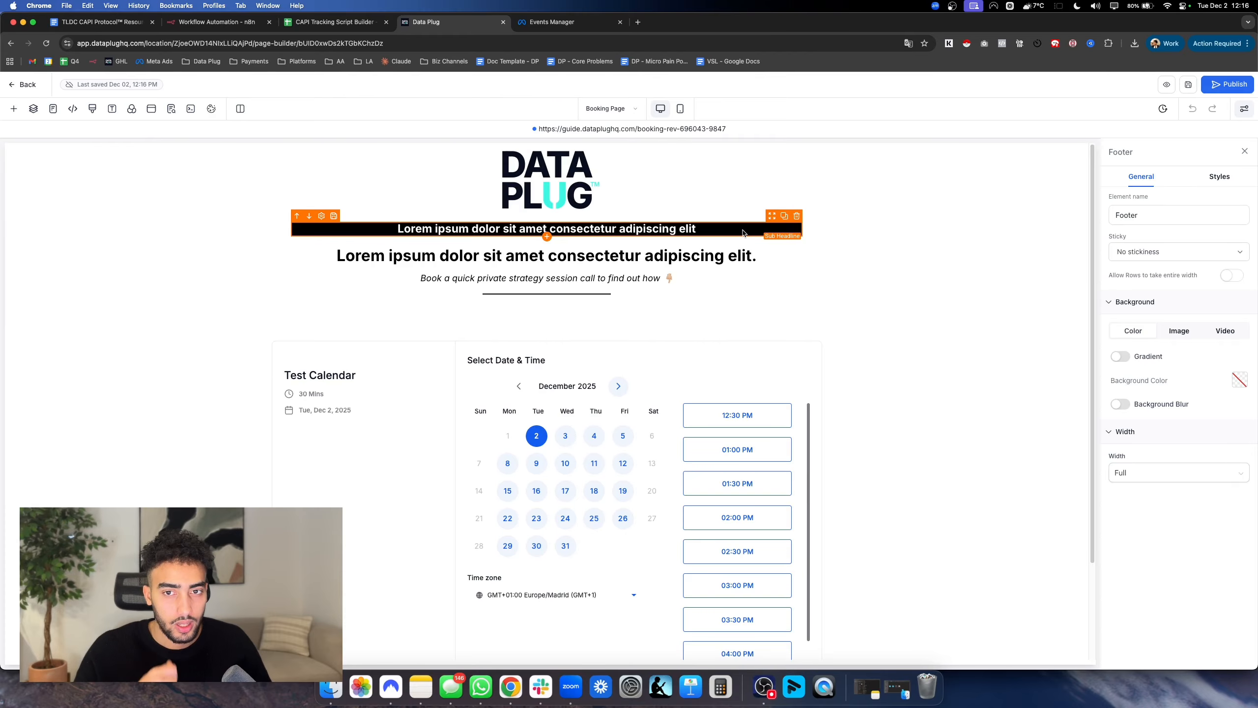
Open the Pre-Call page and the schedule event script in sheet cell D20.
{"action": "left_click", "coordinate": [51, 111]}
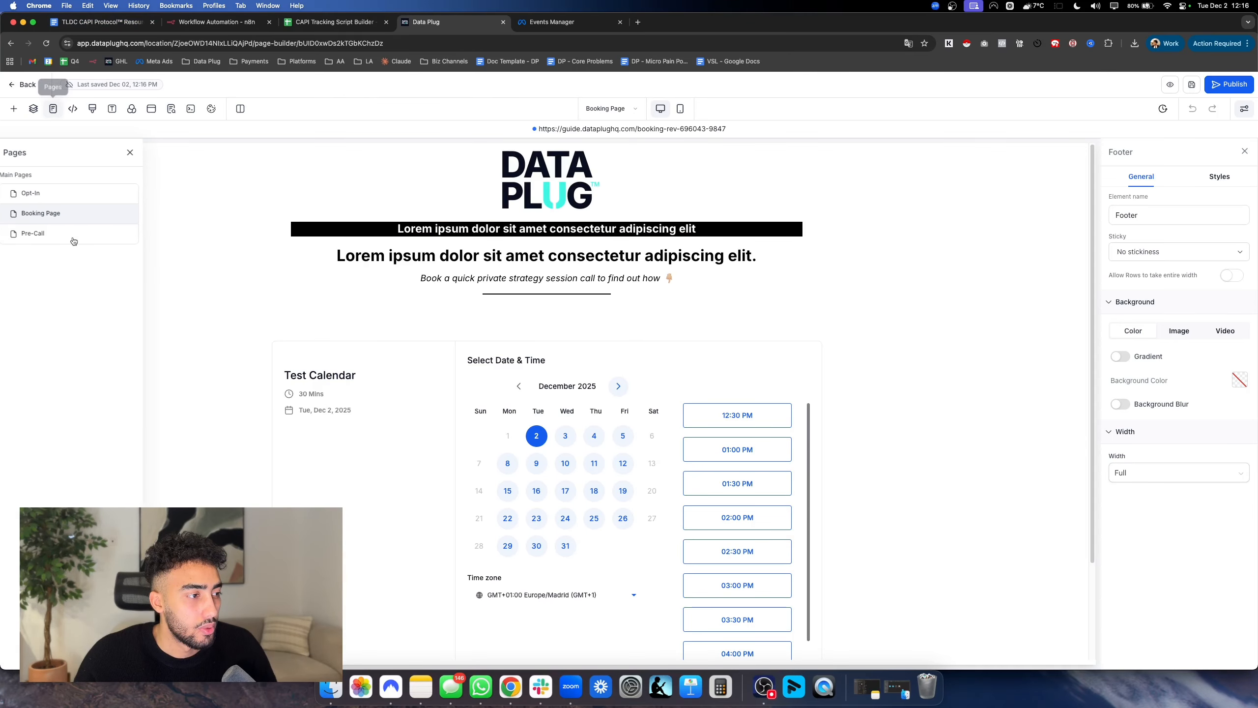
{"action": "left_click", "coordinate": [72, 237]}
{"action": "left_click", "coordinate": [349, 19]}
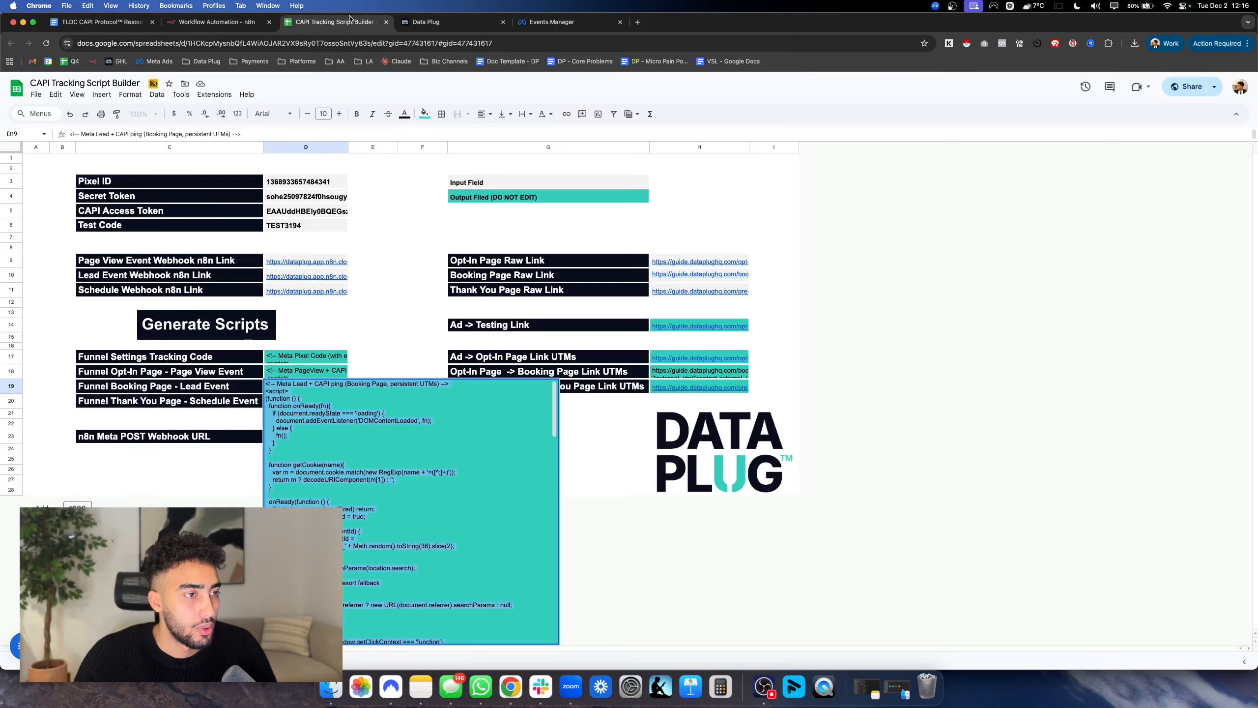
{"action": "left_click", "coordinate": [190, 400]}
{"action": "left_click", "coordinate": [292, 406]}
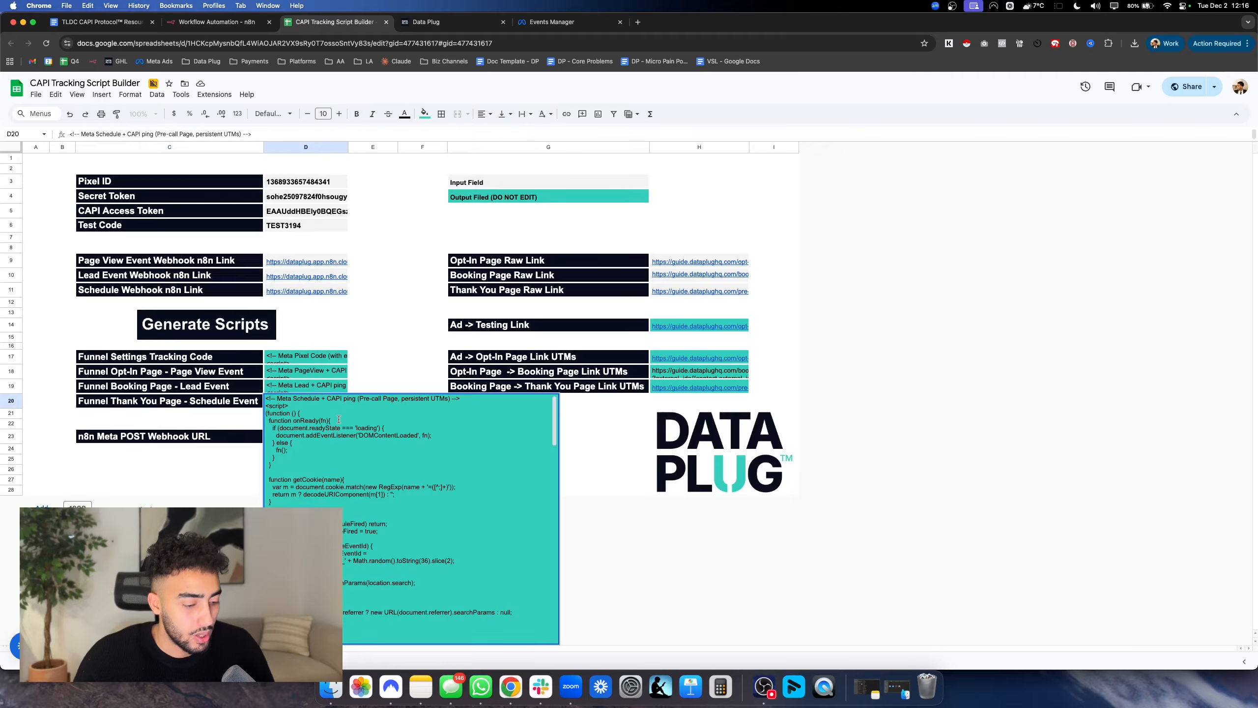
Paste the schedule script into the Pre-Call footer tracking code, save, and return to the Opt-In step.
{"action": "left_click", "coordinate": [426, 21]}
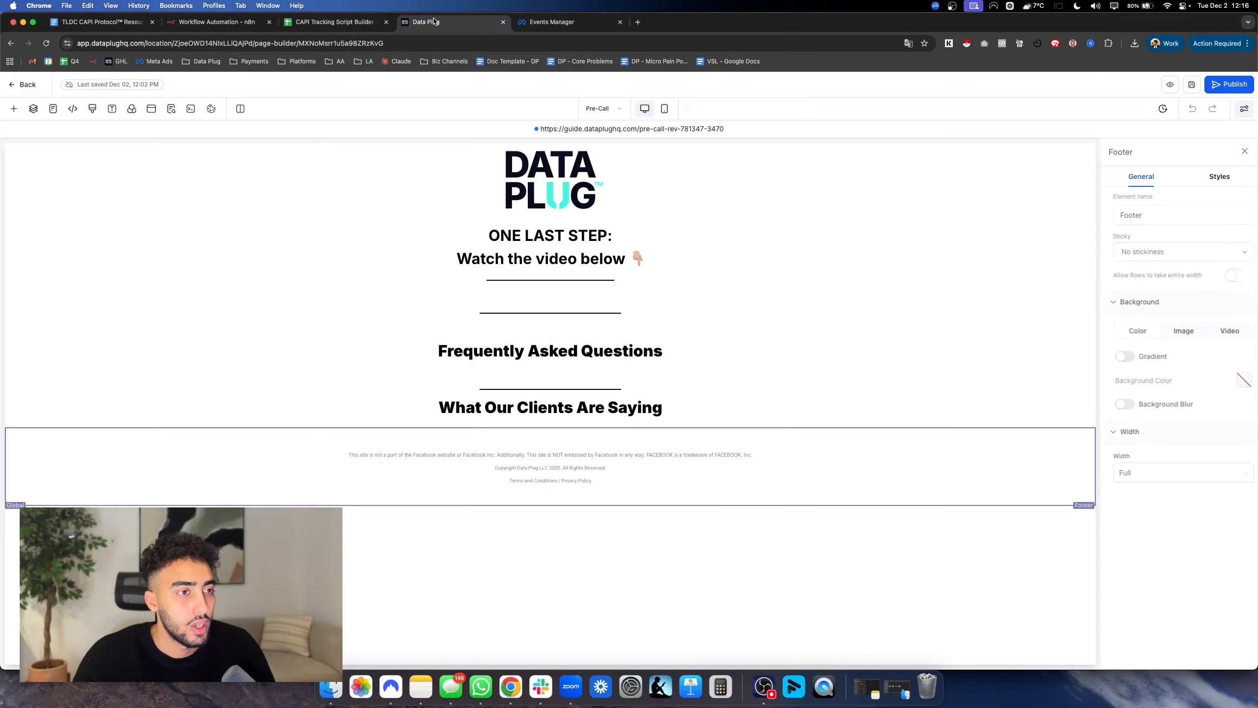
{"action": "left_click", "coordinate": [72, 108]}
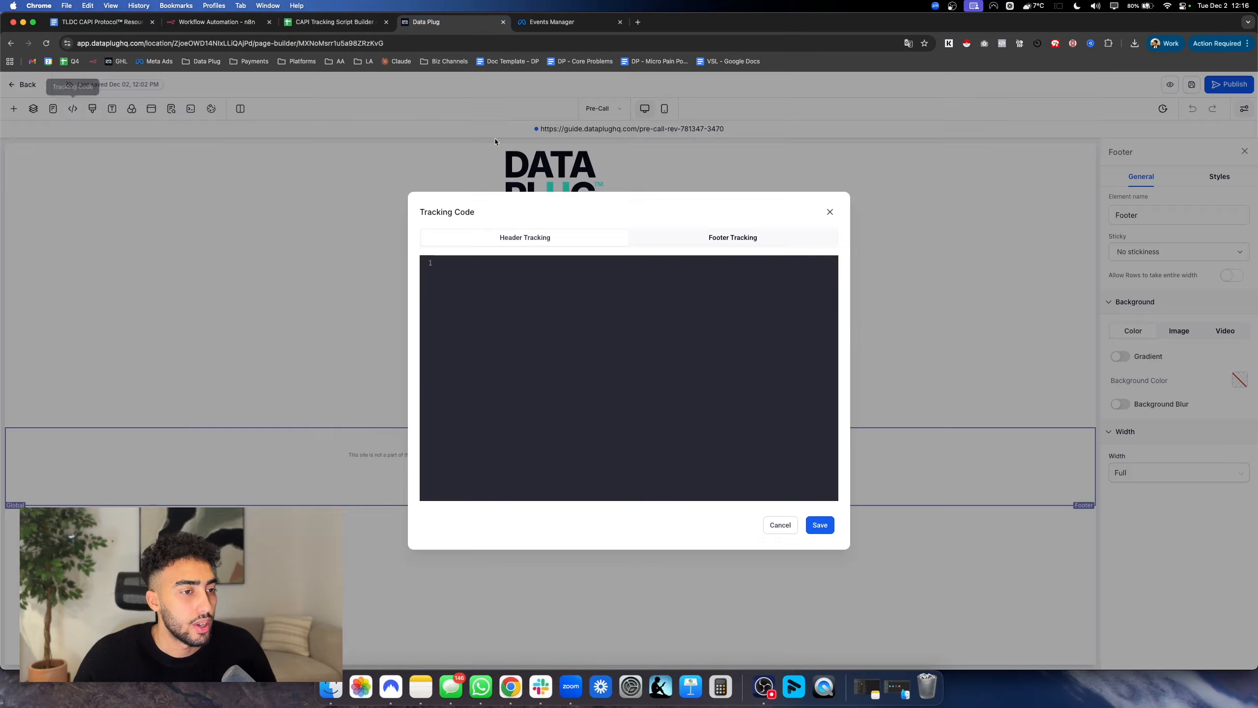
{"action": "left_click", "coordinate": [738, 237]}
{"action": "key", "text": "super+v"}
{"action": "left_click", "coordinate": [819, 524]}
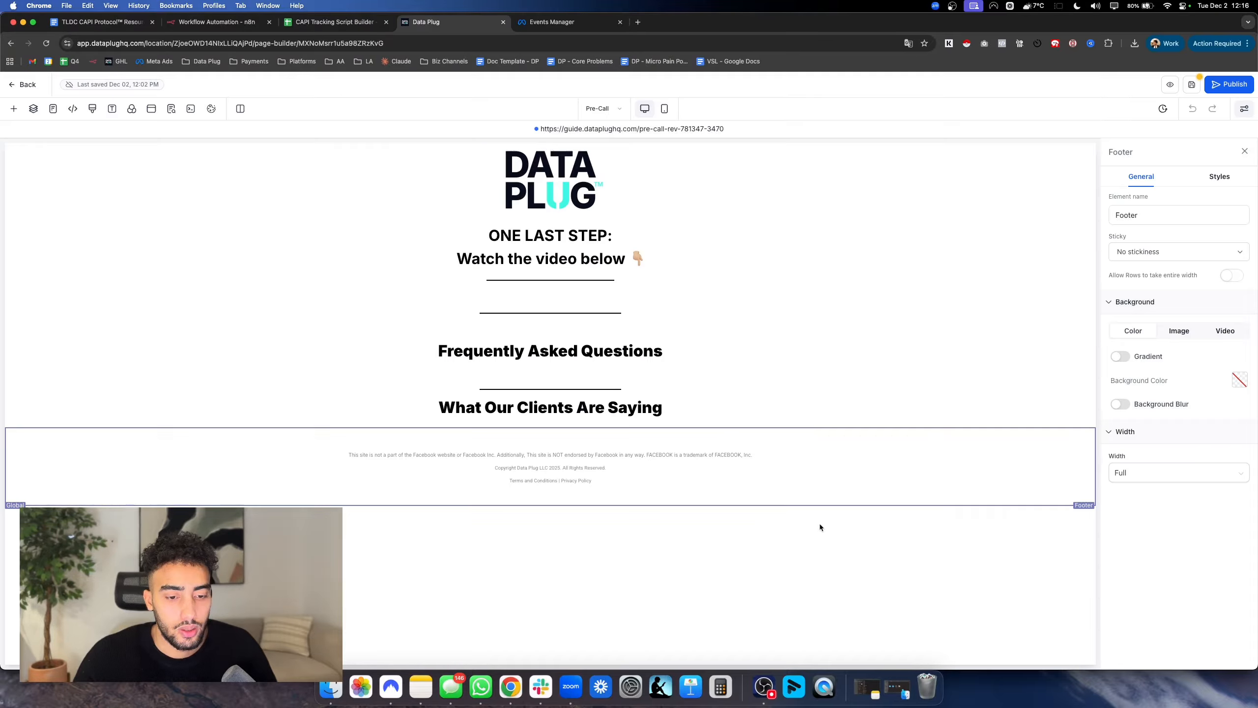
{"action": "left_click", "coordinate": [1218, 91]}
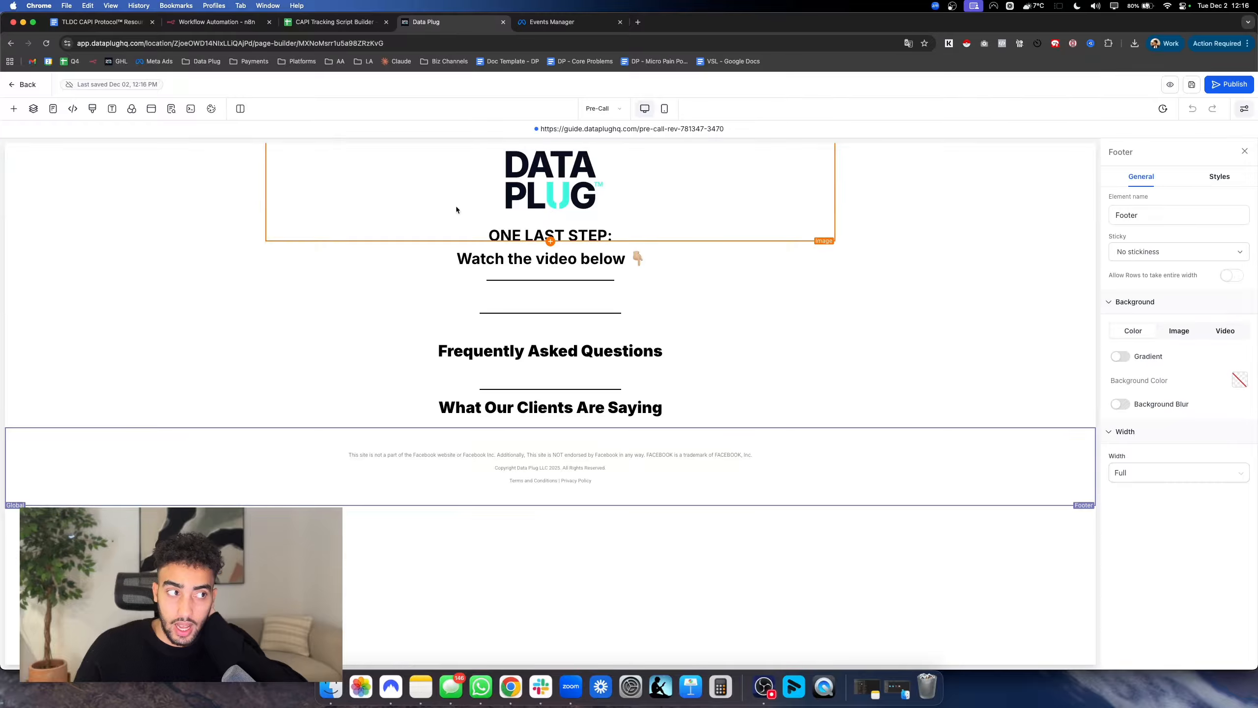
{"action": "left_click", "coordinate": [25, 85]}
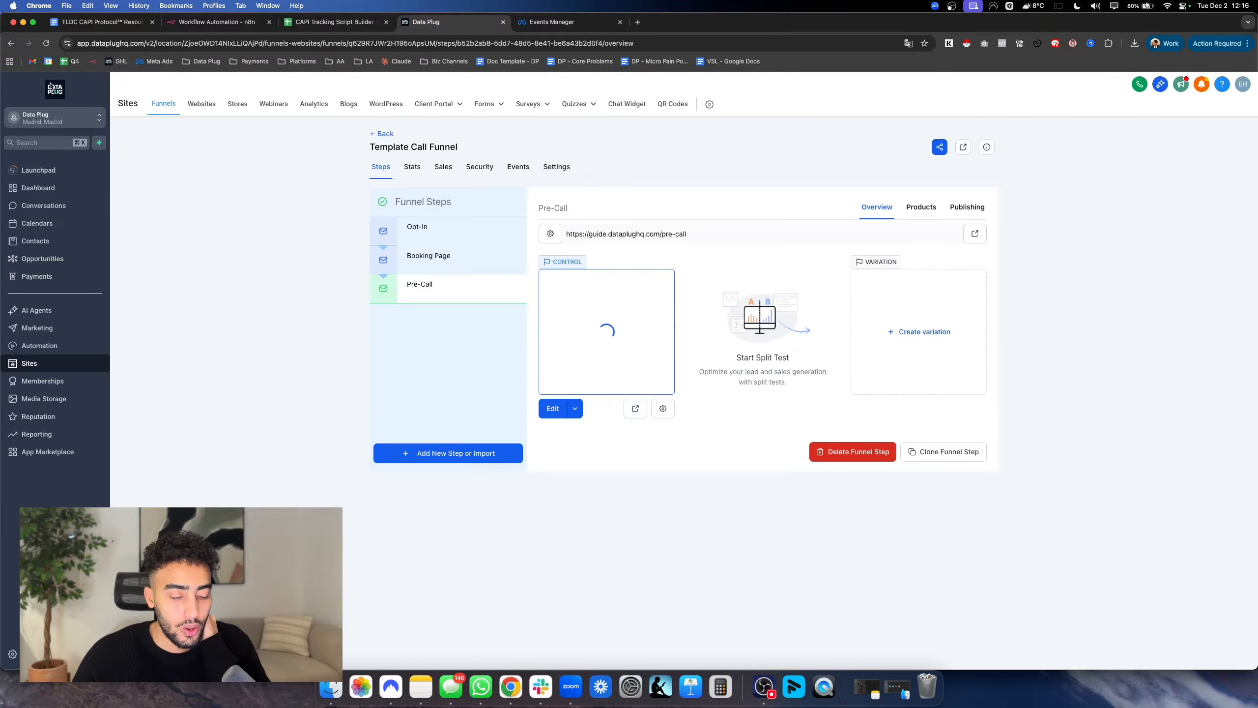
{"action": "left_click", "coordinate": [396, 223]}
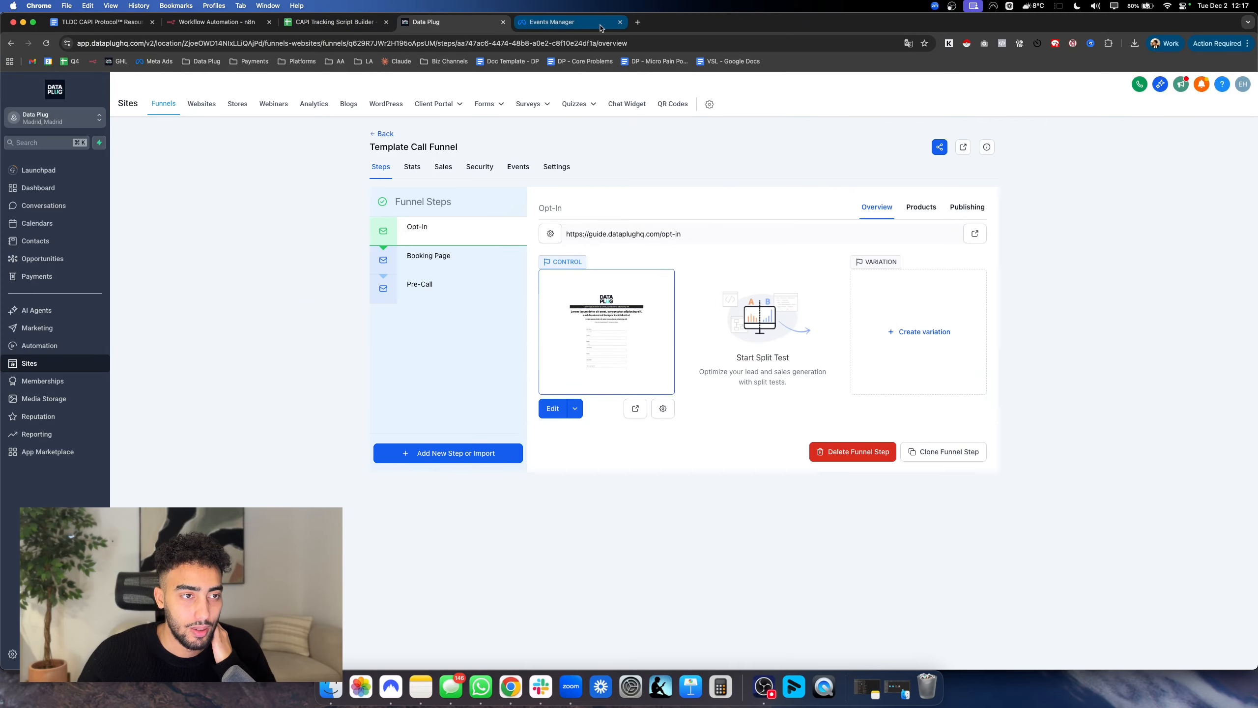
Expand the website events test in Events Manager and pick the Ad -> Testing Link in H14.
{"action": "left_click", "coordinate": [560, 22]}
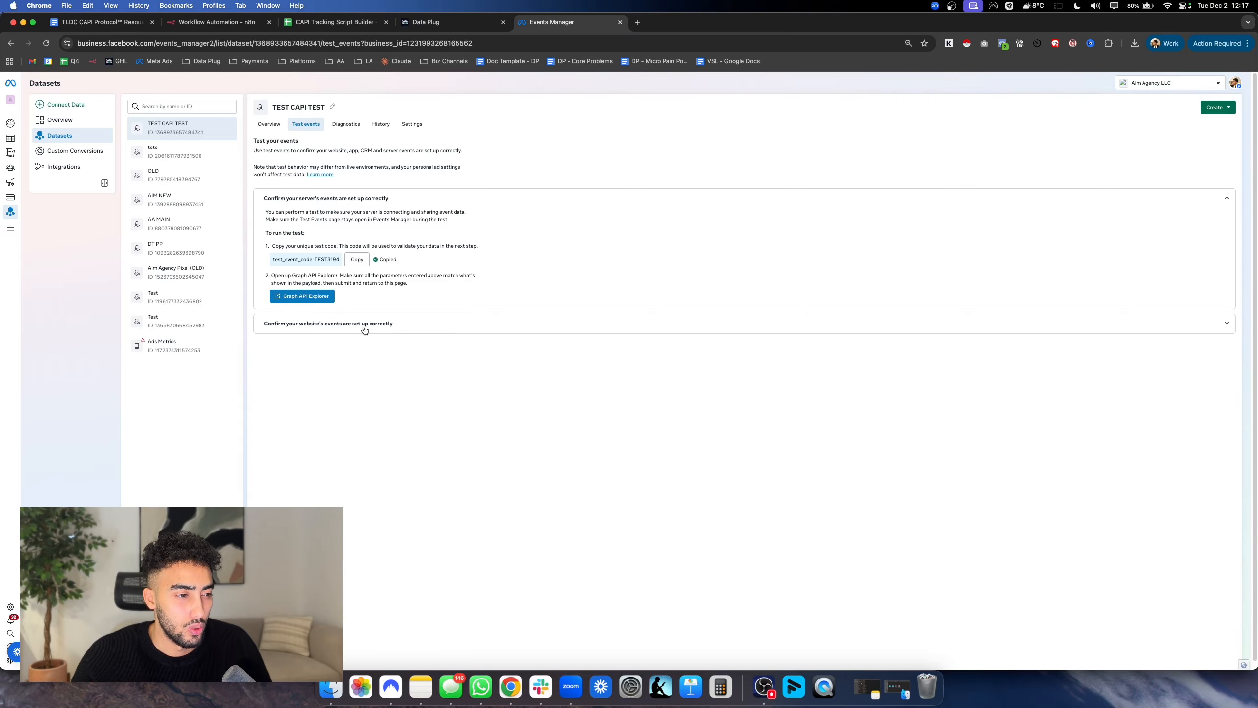
{"action": "left_click", "coordinate": [313, 329]}
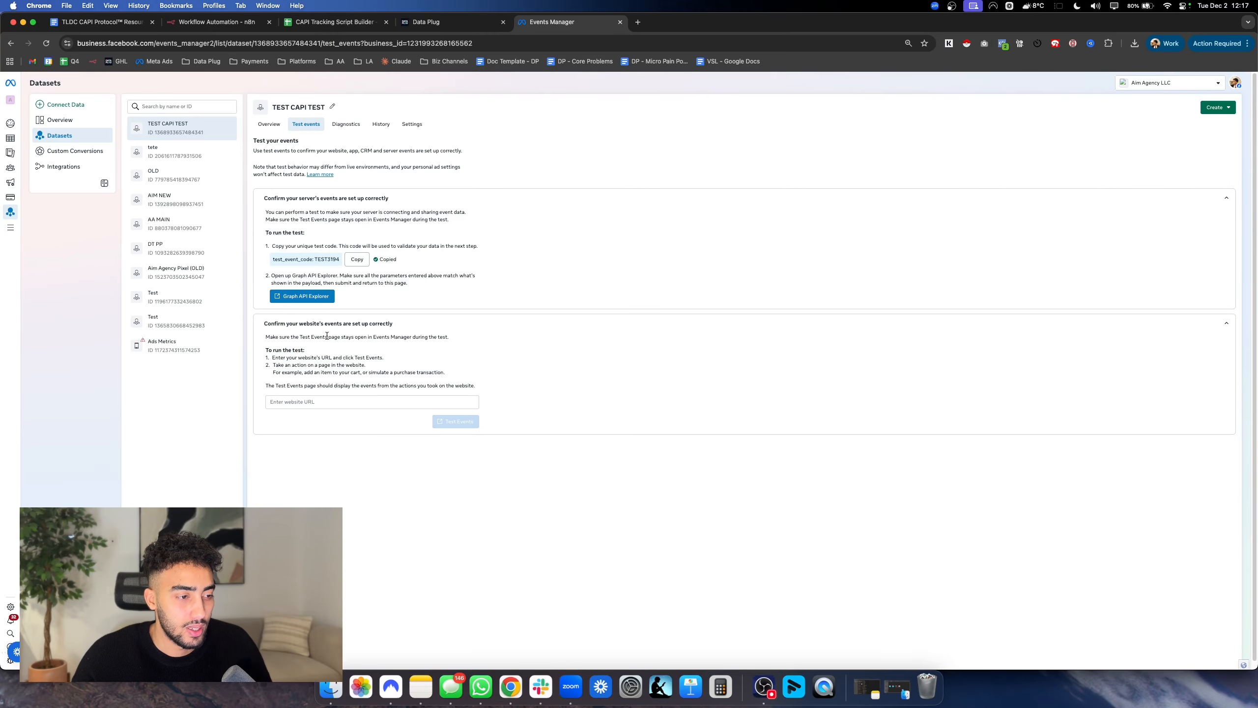
{"action": "left_click", "coordinate": [450, 25]}
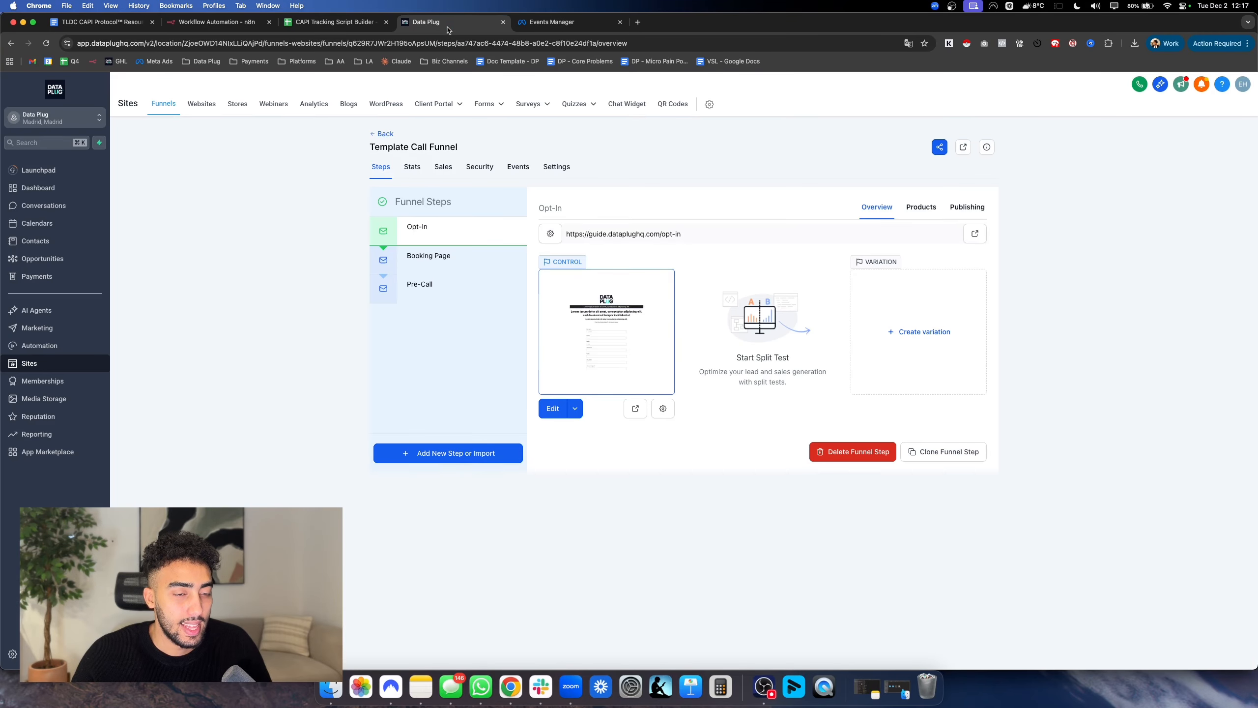
{"action": "left_click", "coordinate": [315, 24]}
{"action": "left_click", "coordinate": [790, 289]}
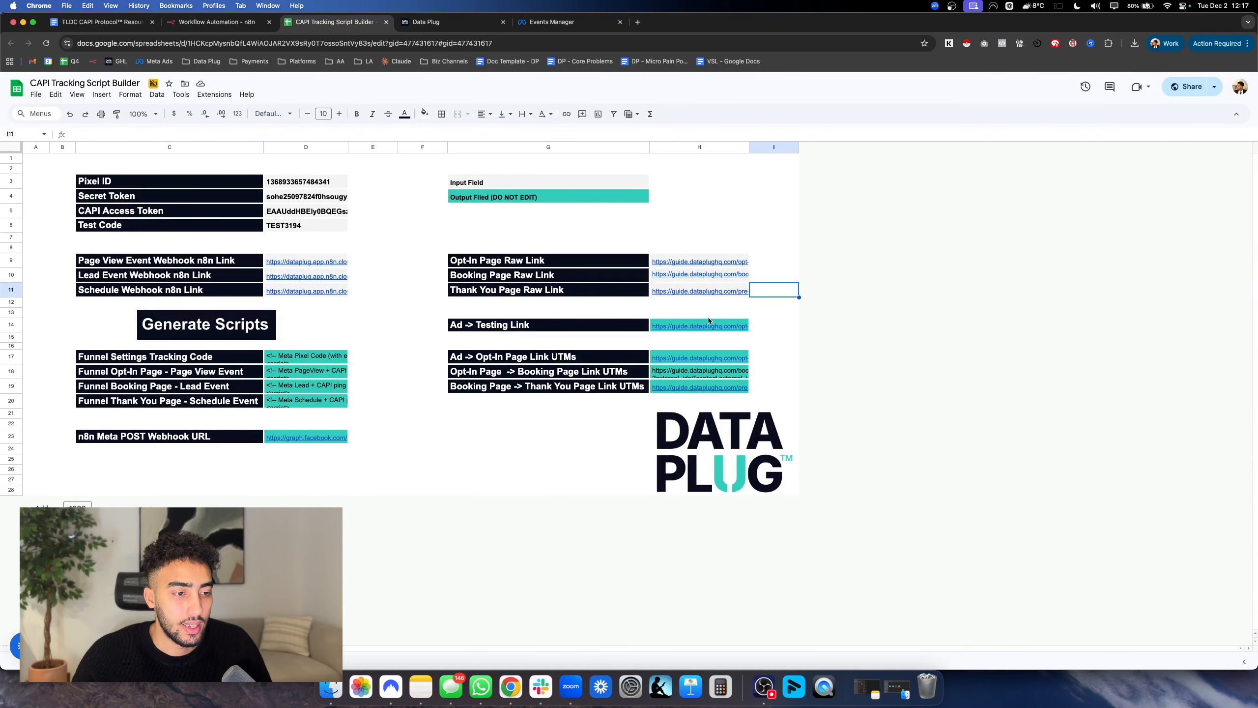
{"action": "left_click", "coordinate": [698, 325]}
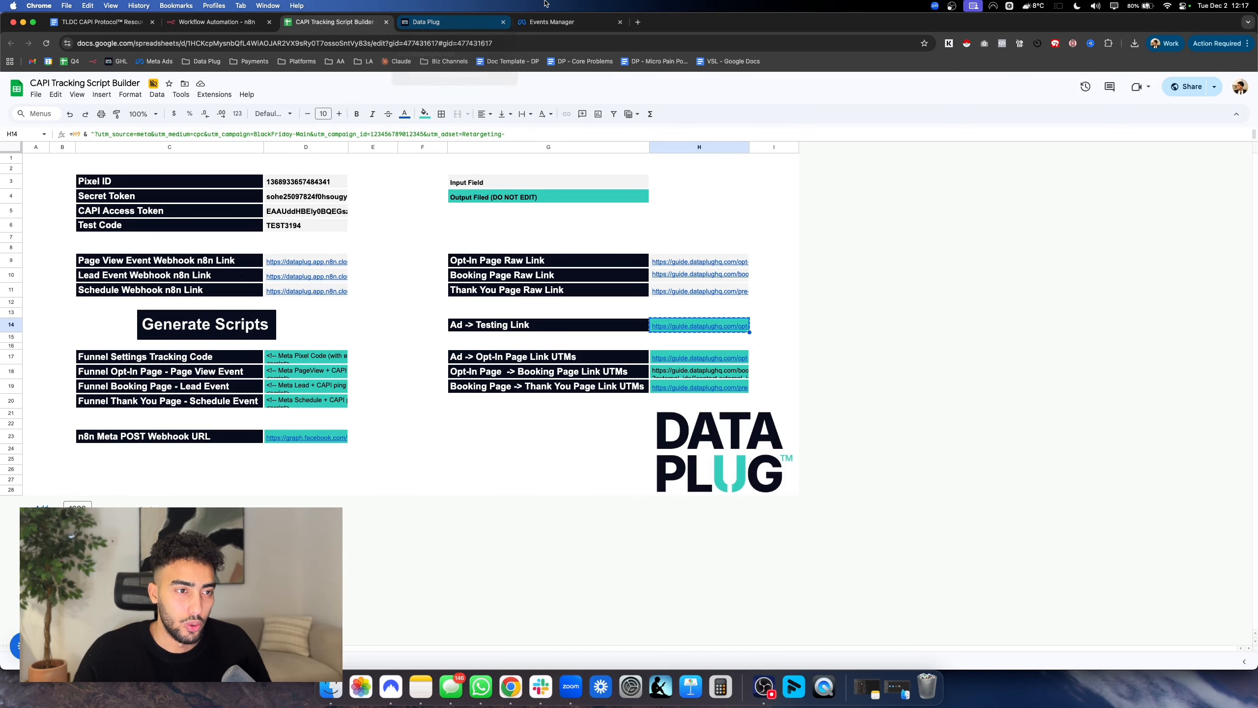
Paste the testing link as the website URL and launch Test Events on the opt-in page.
{"action": "left_click", "coordinate": [547, 21]}
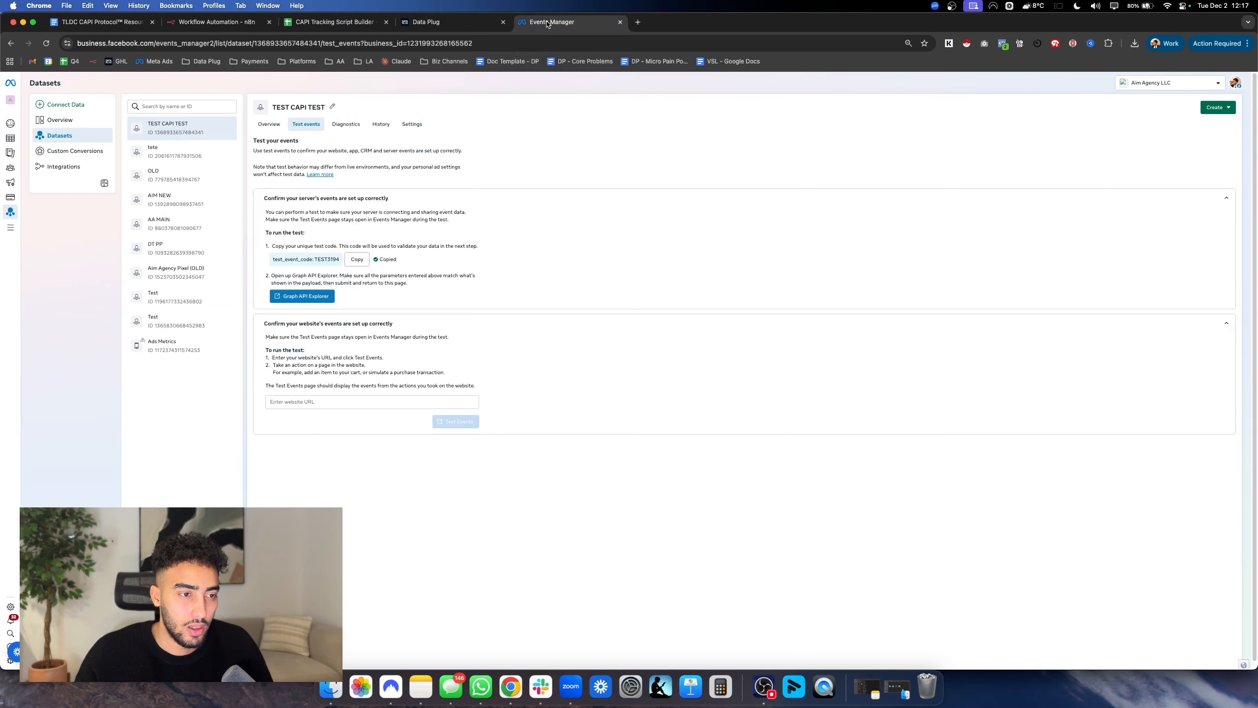
{"action": "left_click", "coordinate": [390, 402]}
{"action": "key", "text": "cmd+v"}
{"action": "scroll", "coordinate": [419, 403], "scroll_direction": "left", "scroll_amount": 10}
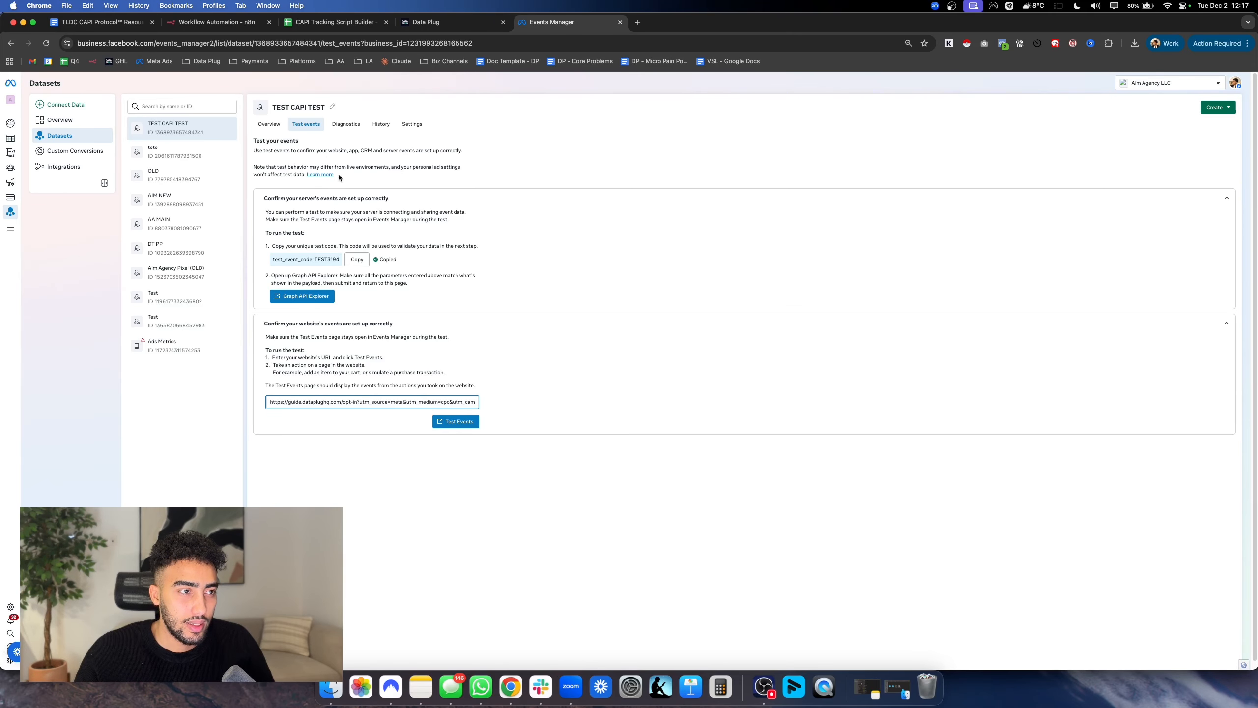
{"action": "left_click", "coordinate": [218, 23]}
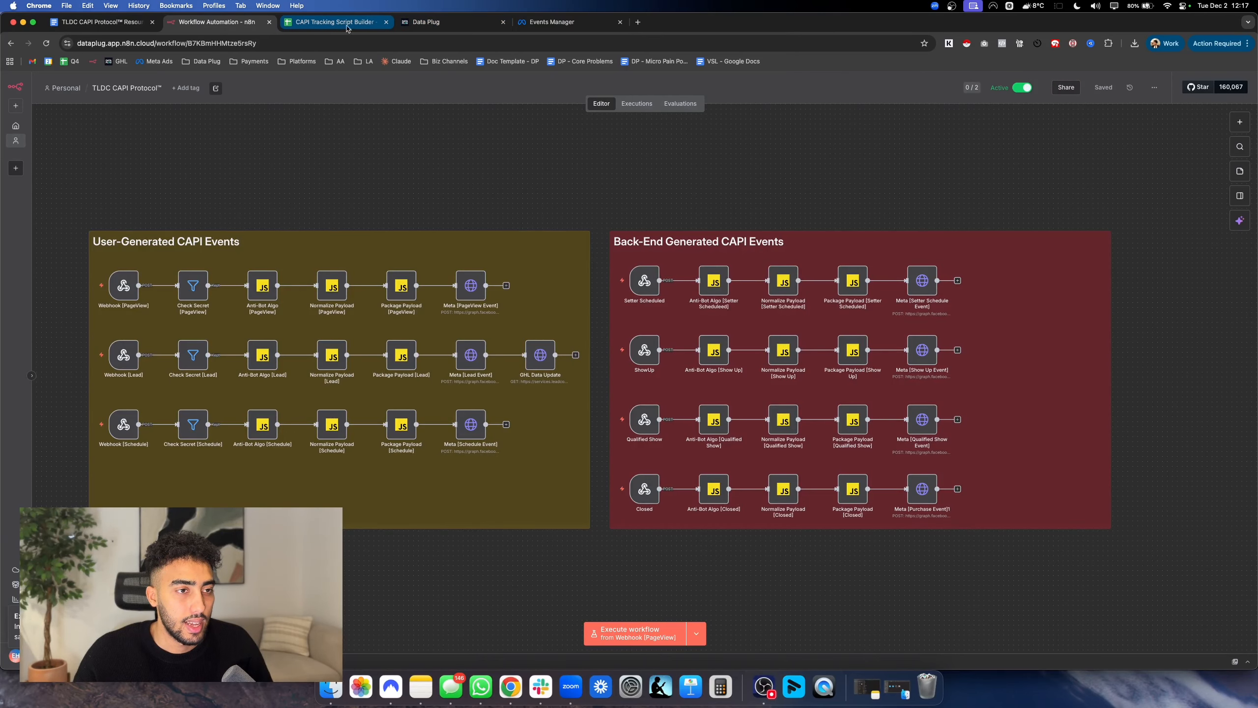
{"action": "left_click", "coordinate": [426, 22]}
{"action": "left_click", "coordinate": [61, 349]}
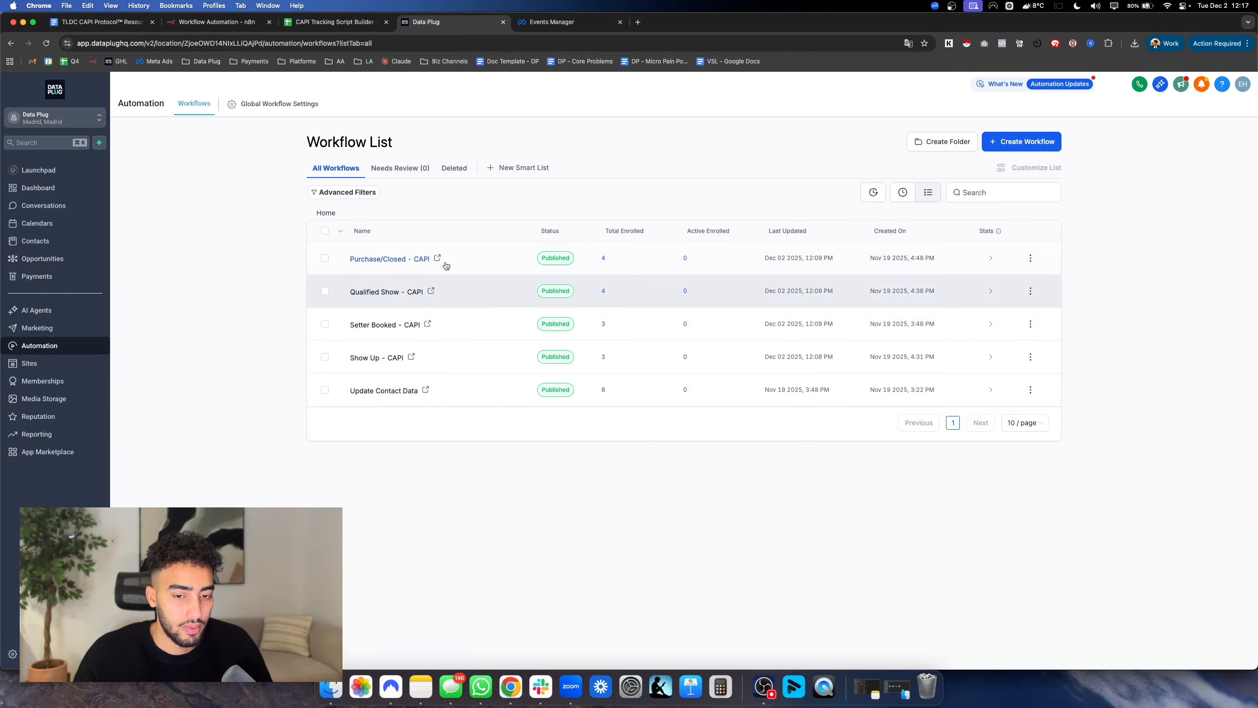
{"action": "left_click", "coordinate": [550, 21]}
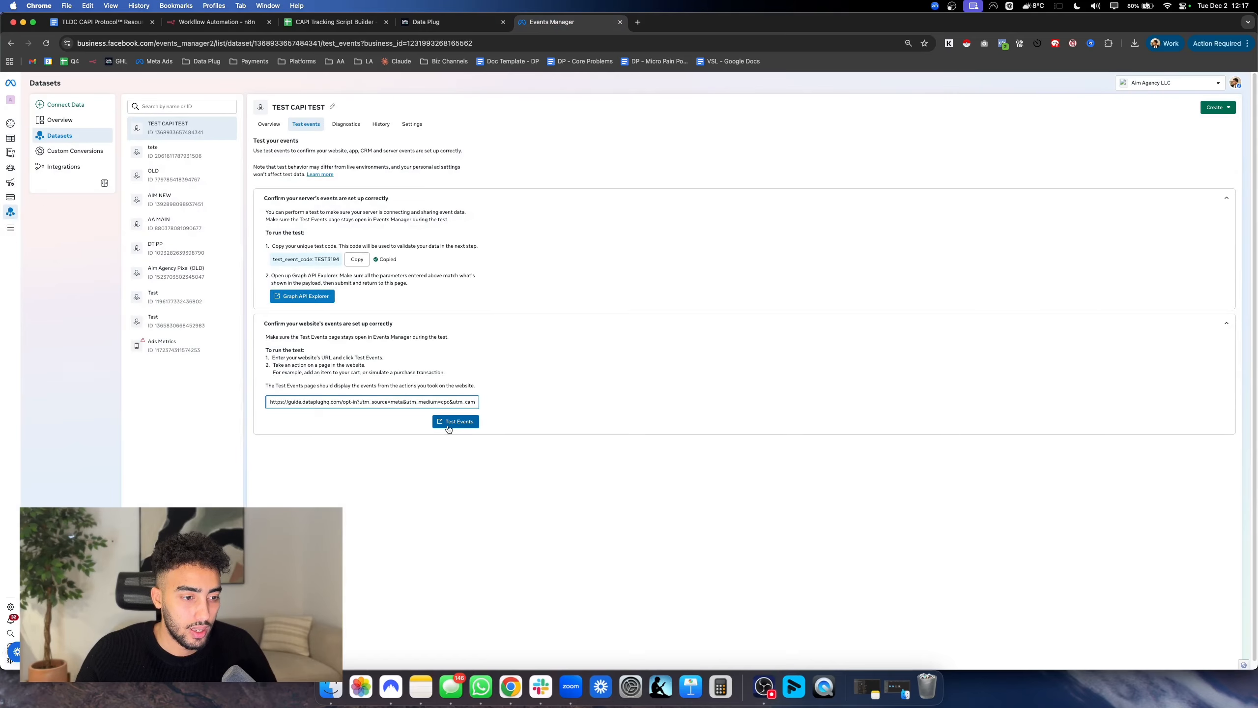
{"action": "left_click", "coordinate": [448, 424]}
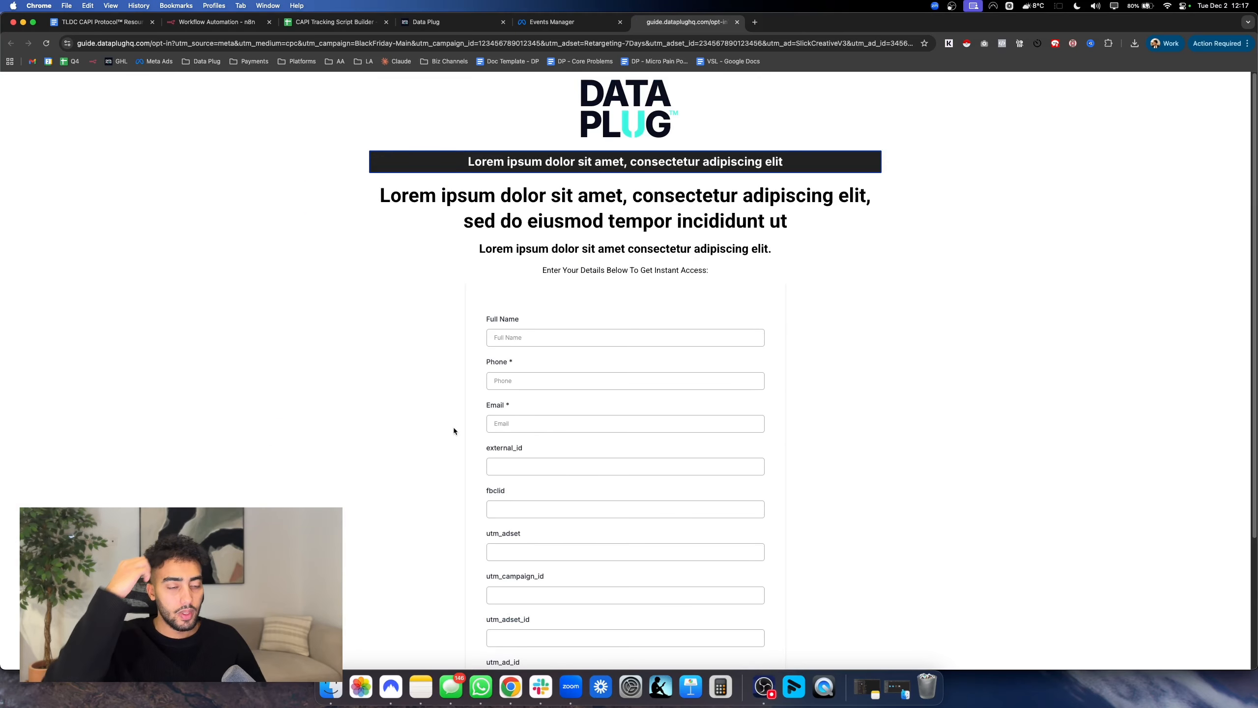
{"action": "scroll", "coordinate": [557, 410], "scroll_direction": "down", "scroll_amount": 2}
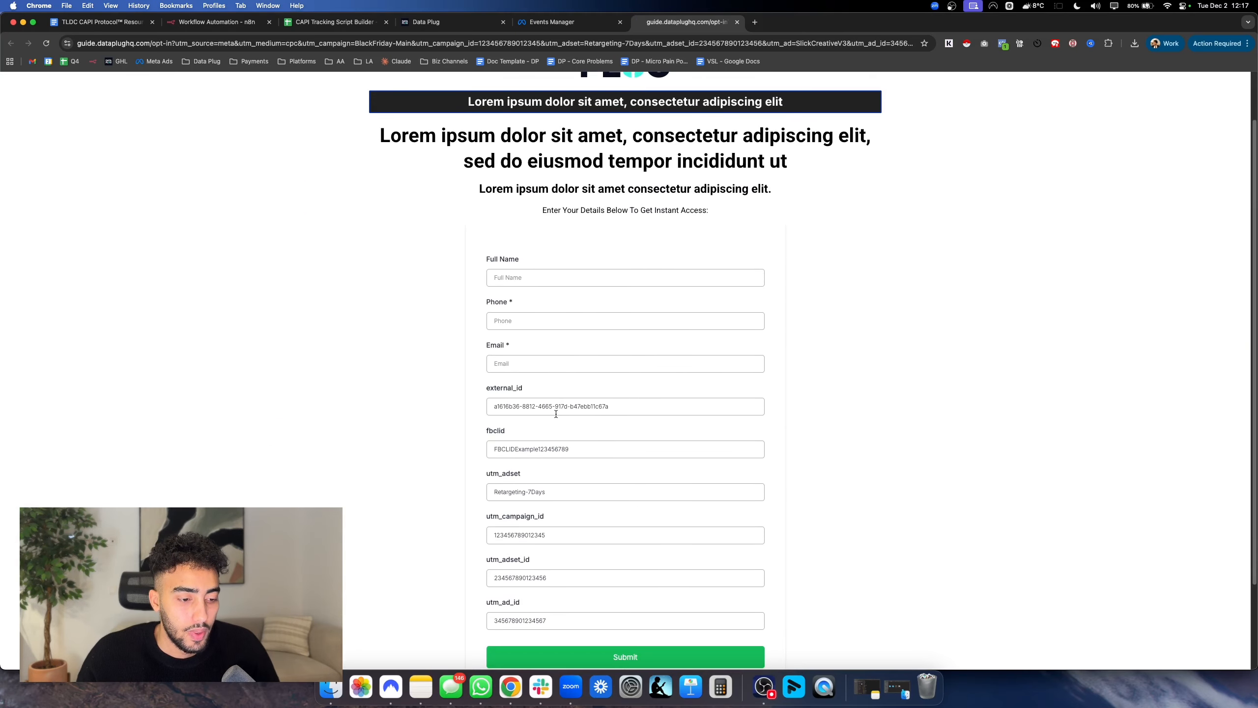
{"action": "scroll", "coordinate": [771, 269], "scroll_direction": "up", "scroll_amount": 1}
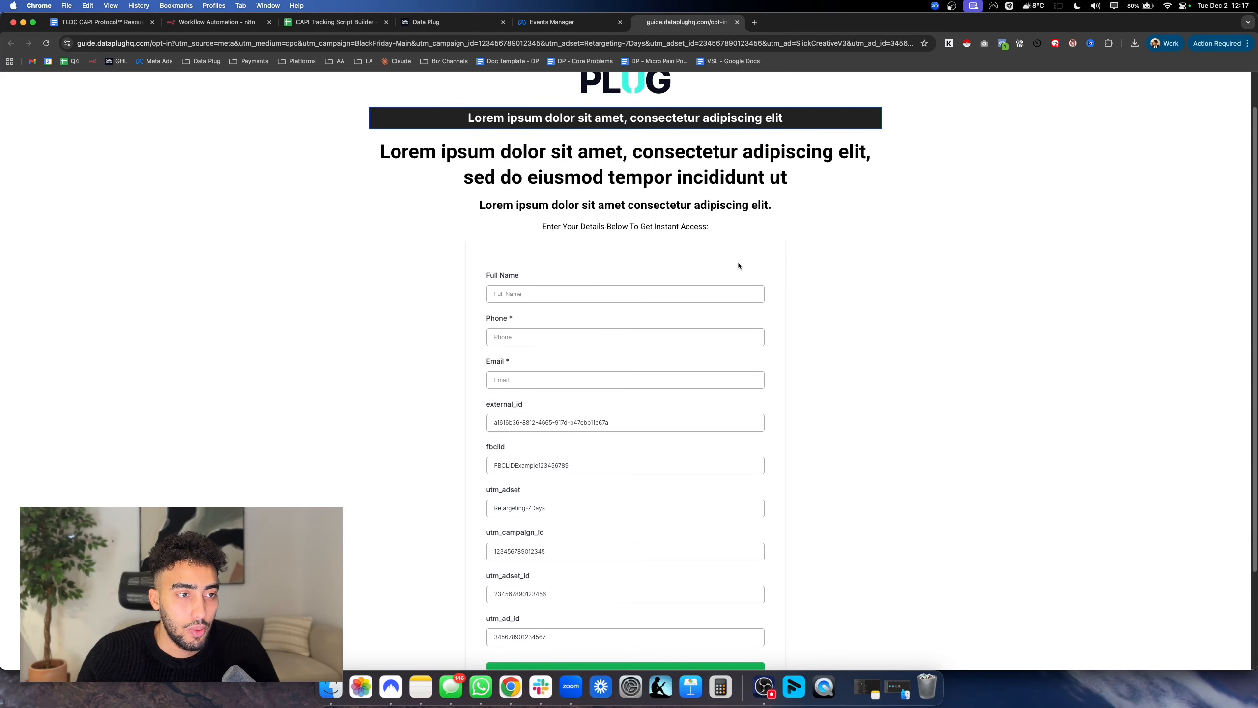
{"action": "left_click_drag", "start_coordinate": [629, 428], "coordinate": [540, 363]}
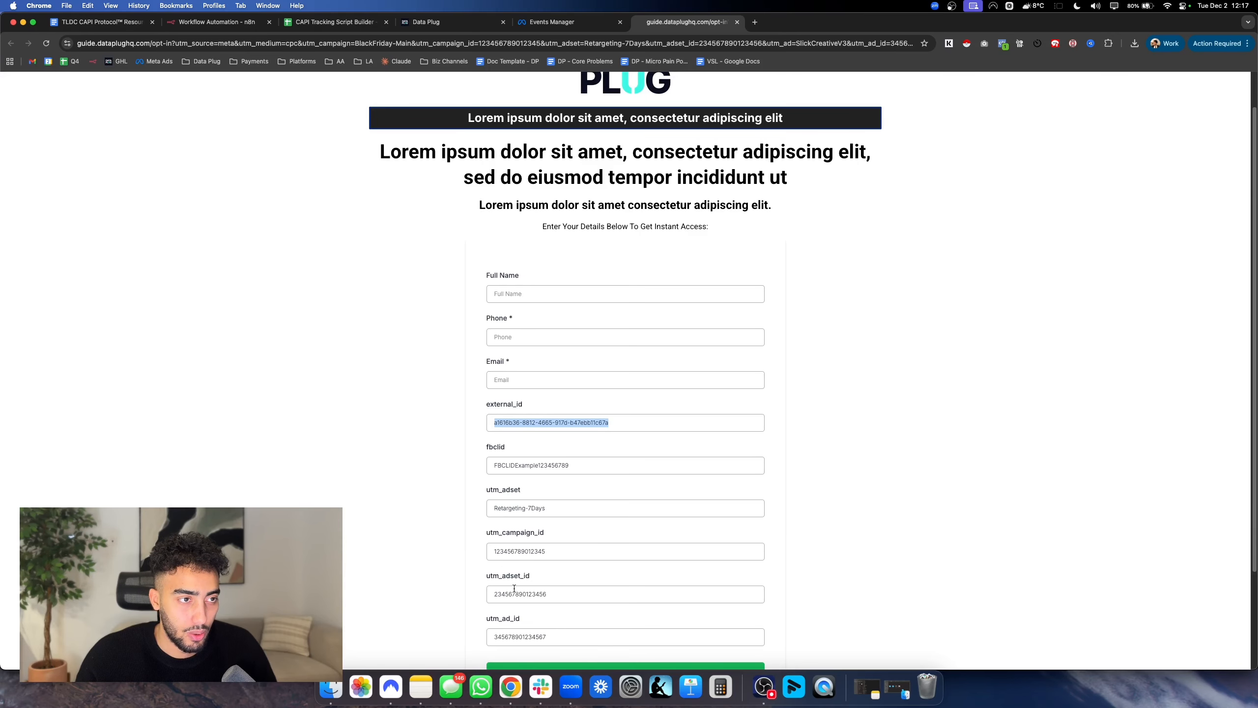
Open the n8n workflow's past executions list.
{"action": "left_click", "coordinate": [307, 23]}
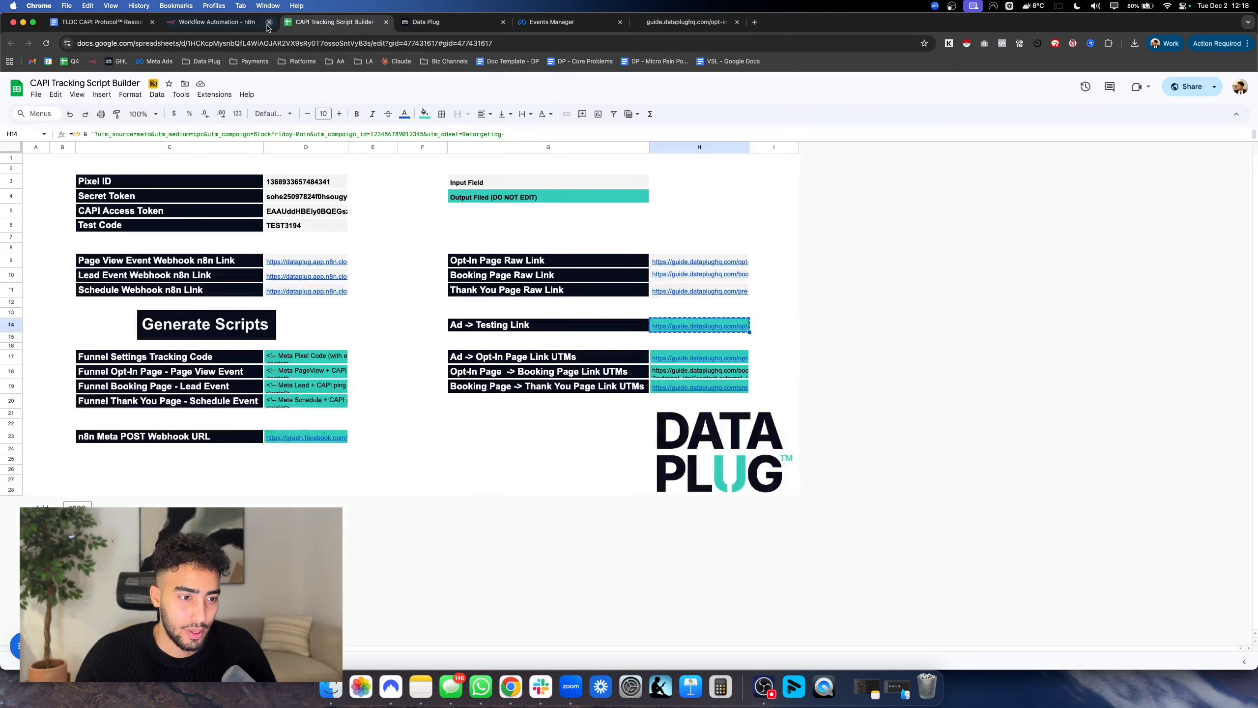
{"action": "left_click", "coordinate": [218, 22]}
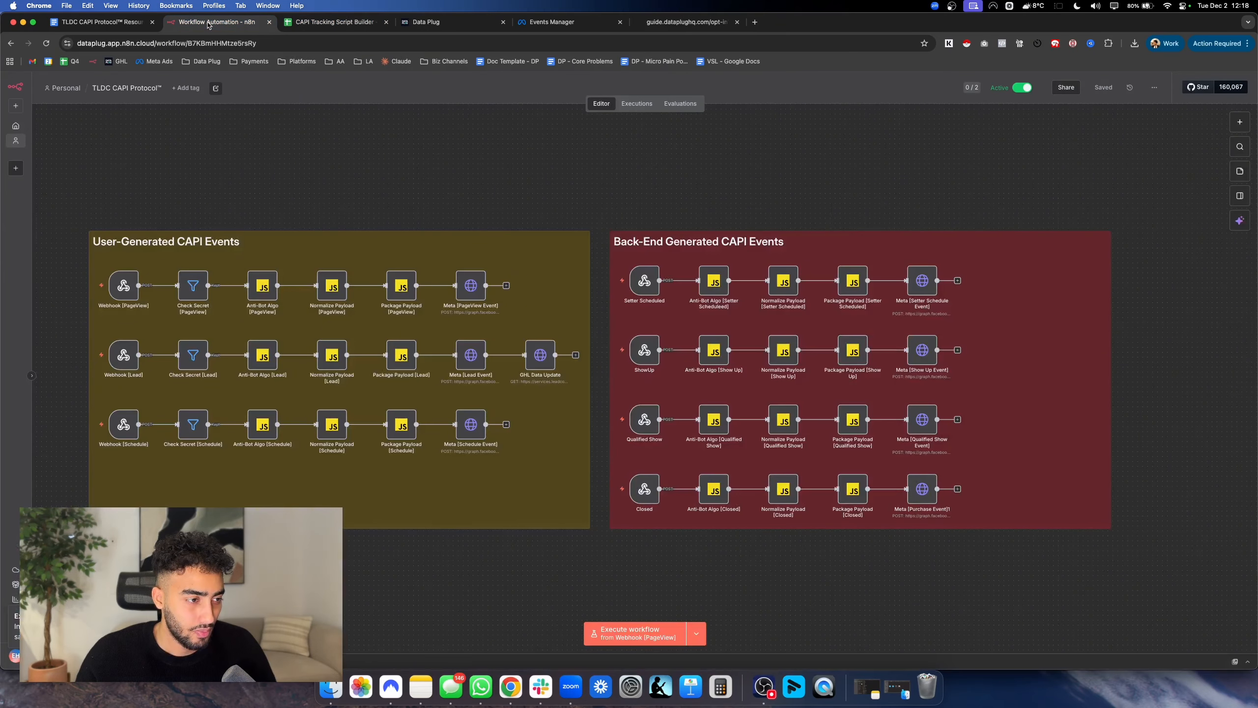
{"action": "left_click", "coordinate": [637, 103]}
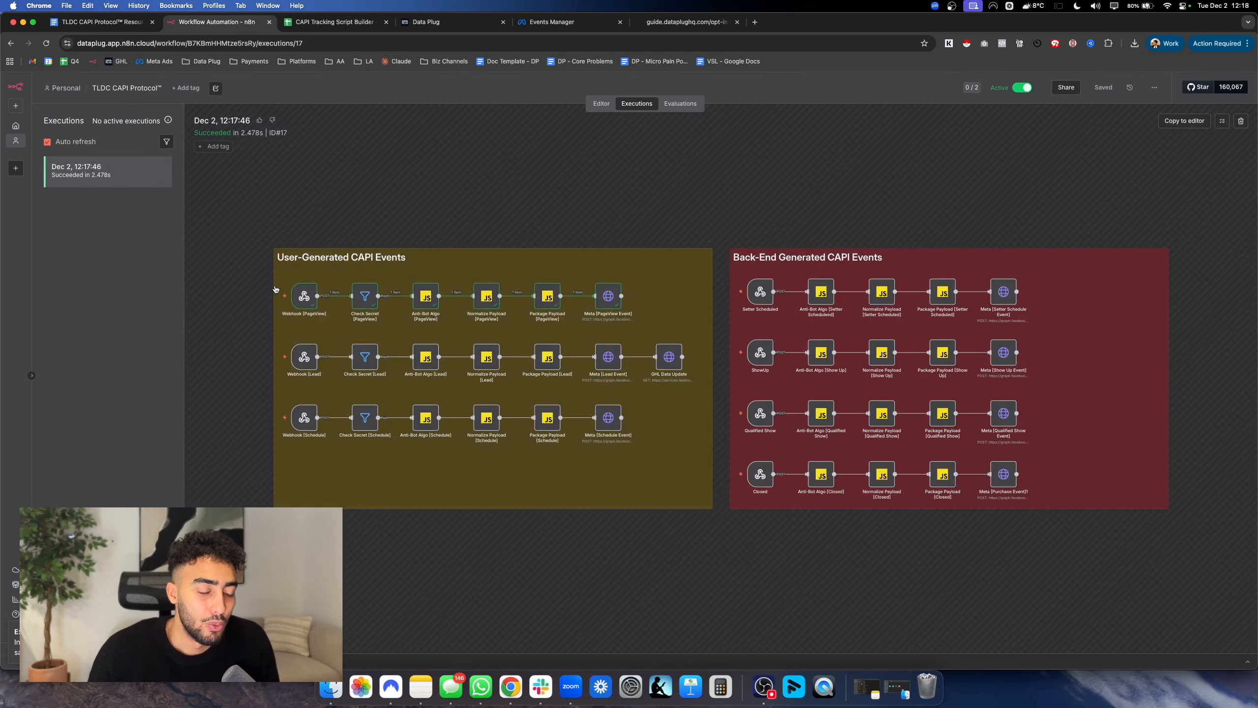
{"action": "scroll", "coordinate": [317, 287], "scroll_direction": "up", "scroll_amount": 5}
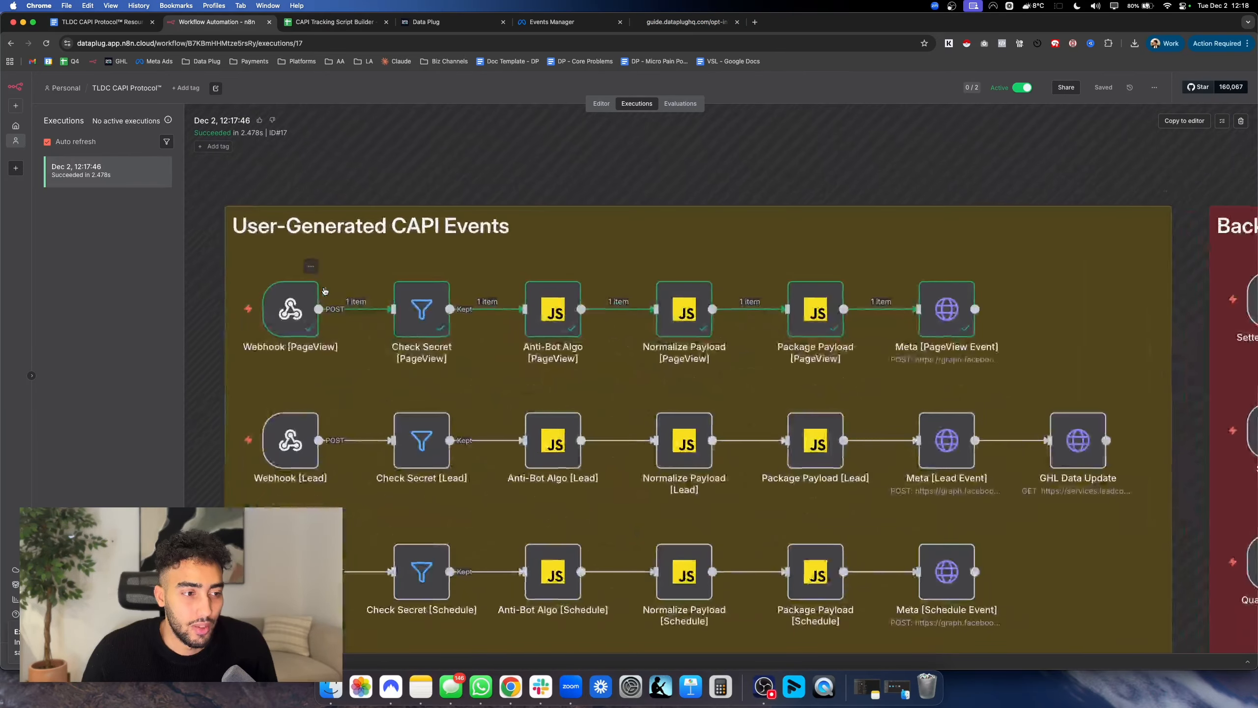
Inspect the Webhook [PageView] output as JSON, then open the Check Secret [PageView] node's details.
{"action": "double_click", "coordinate": [293, 311]}
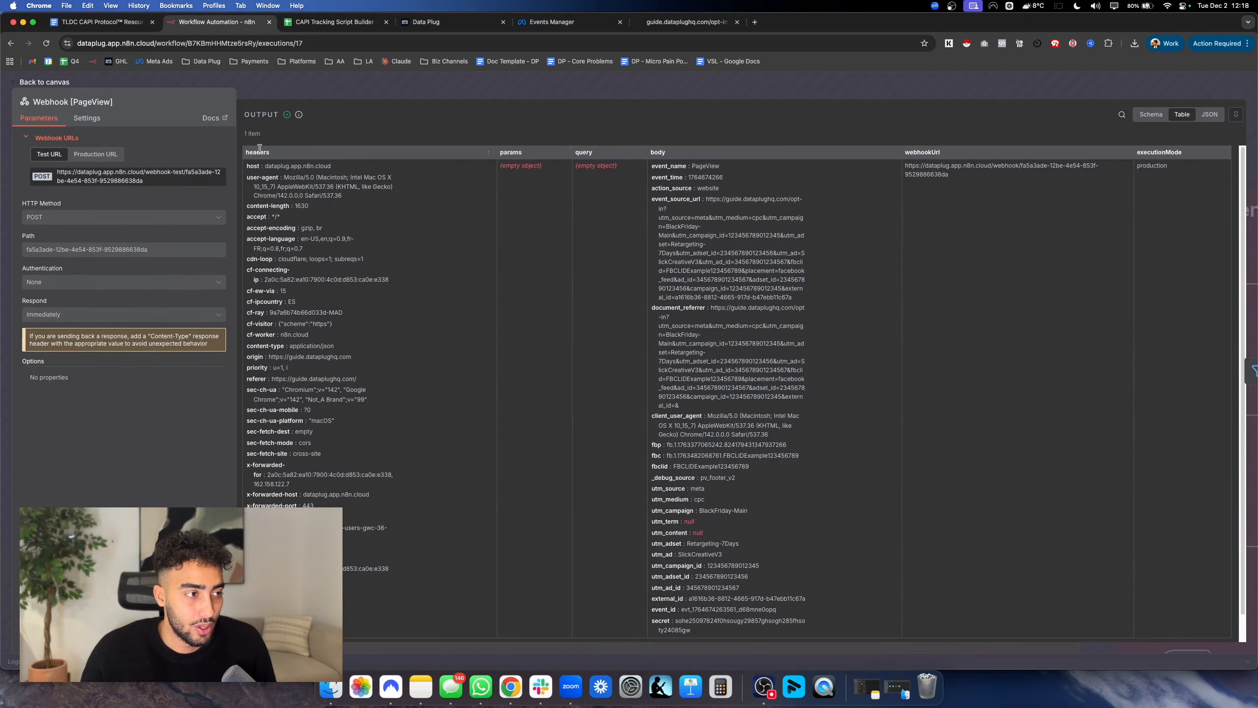
{"action": "left_click", "coordinate": [1209, 114]}
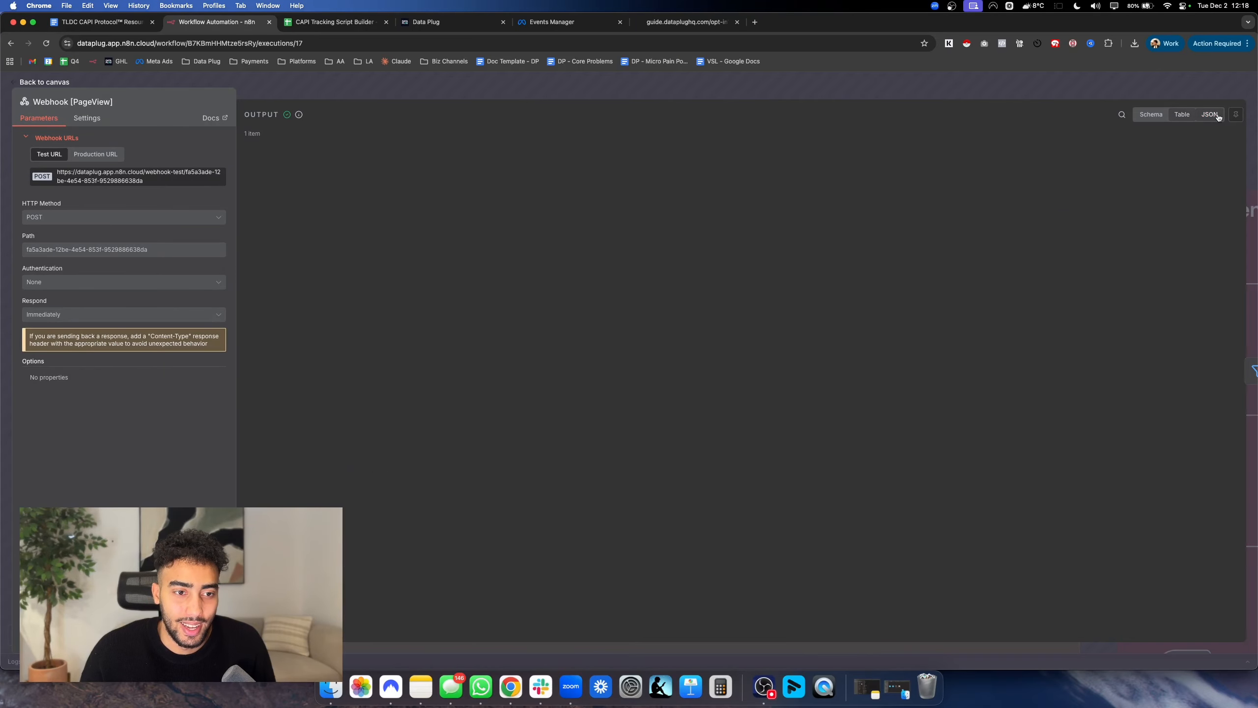
{"action": "scroll", "coordinate": [673, 229], "scroll_direction": "down", "scroll_amount": 5}
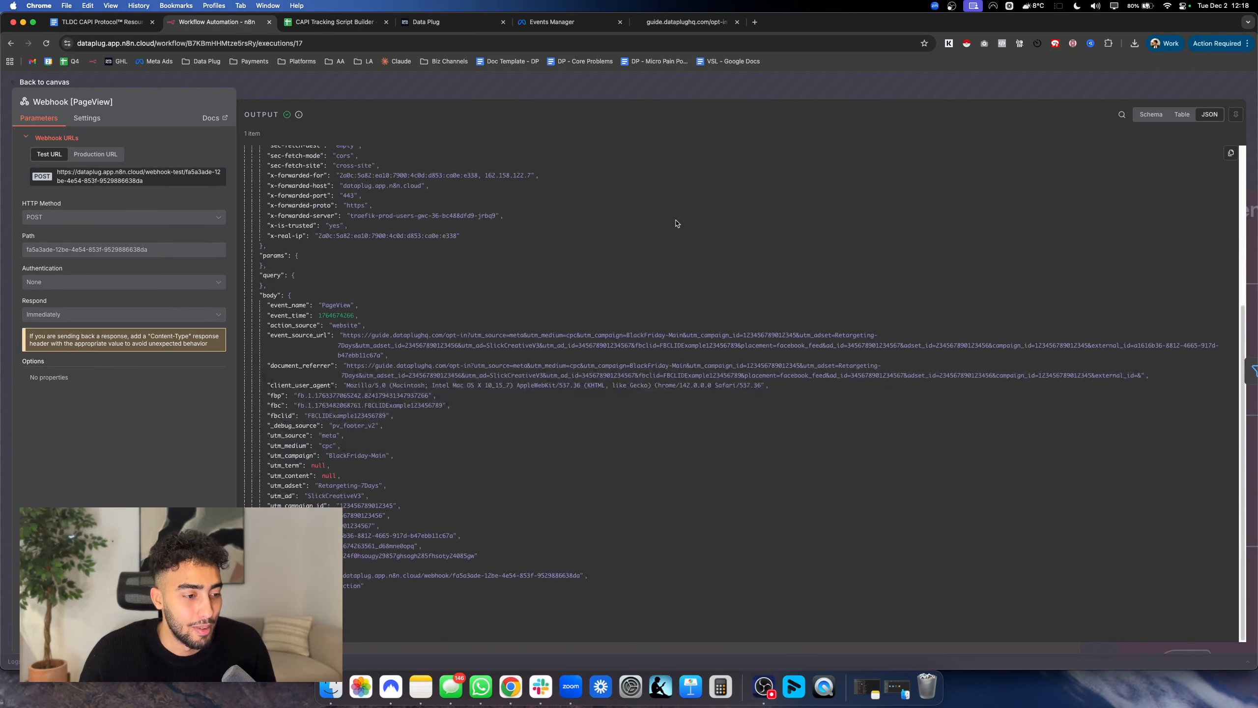
{"action": "scroll", "coordinate": [604, 261], "scroll_direction": "up", "scroll_amount": 5}
{"action": "scroll", "coordinate": [373, 482], "scroll_direction": "down", "scroll_amount": 5}
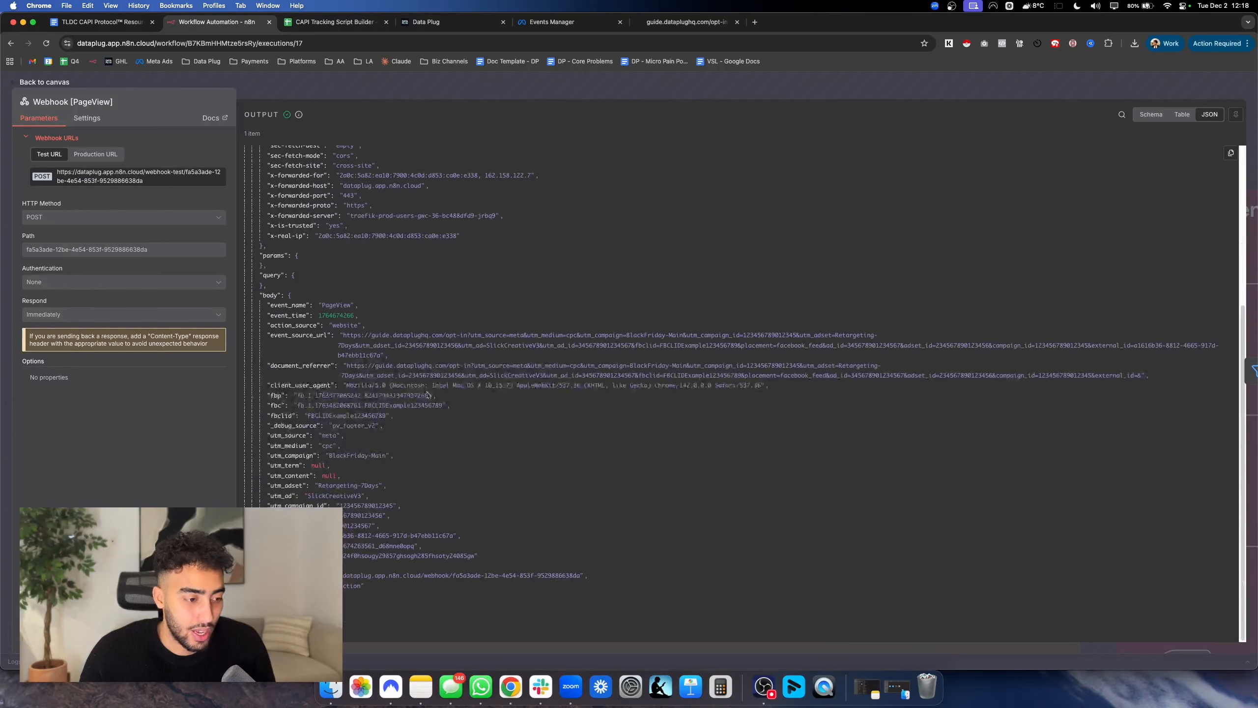
{"action": "key", "text": "Escape"}
{"action": "left_click", "coordinate": [422, 319]}
{"action": "double_click", "coordinate": [421, 320]}
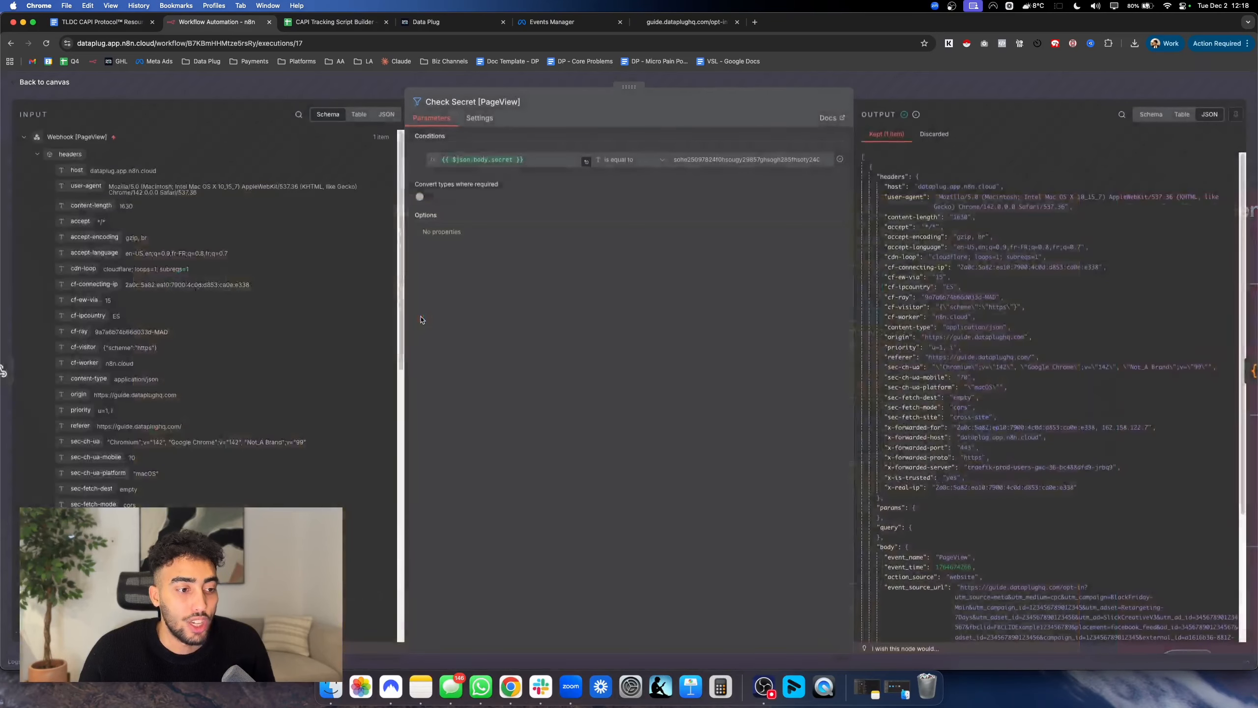
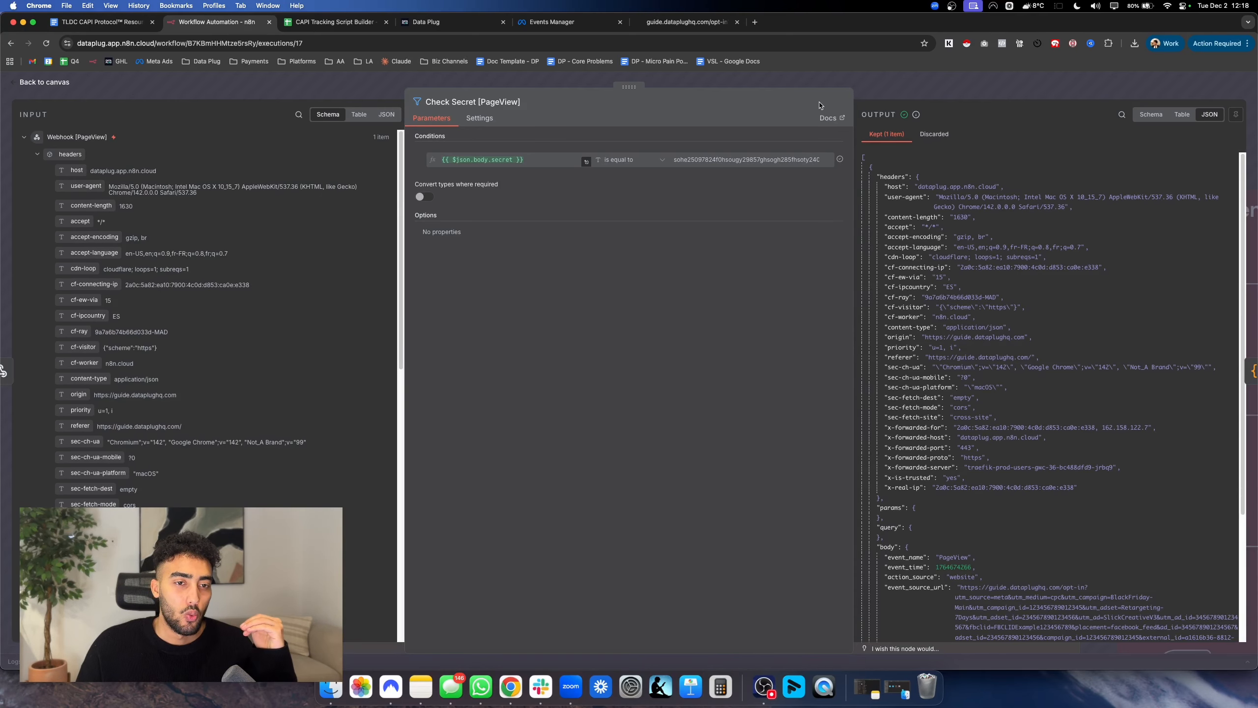
Inspect the body fields in the Check Secret [PageView] node's input data, then return to the execution canvas.
{"action": "left_click", "coordinate": [880, 85]}
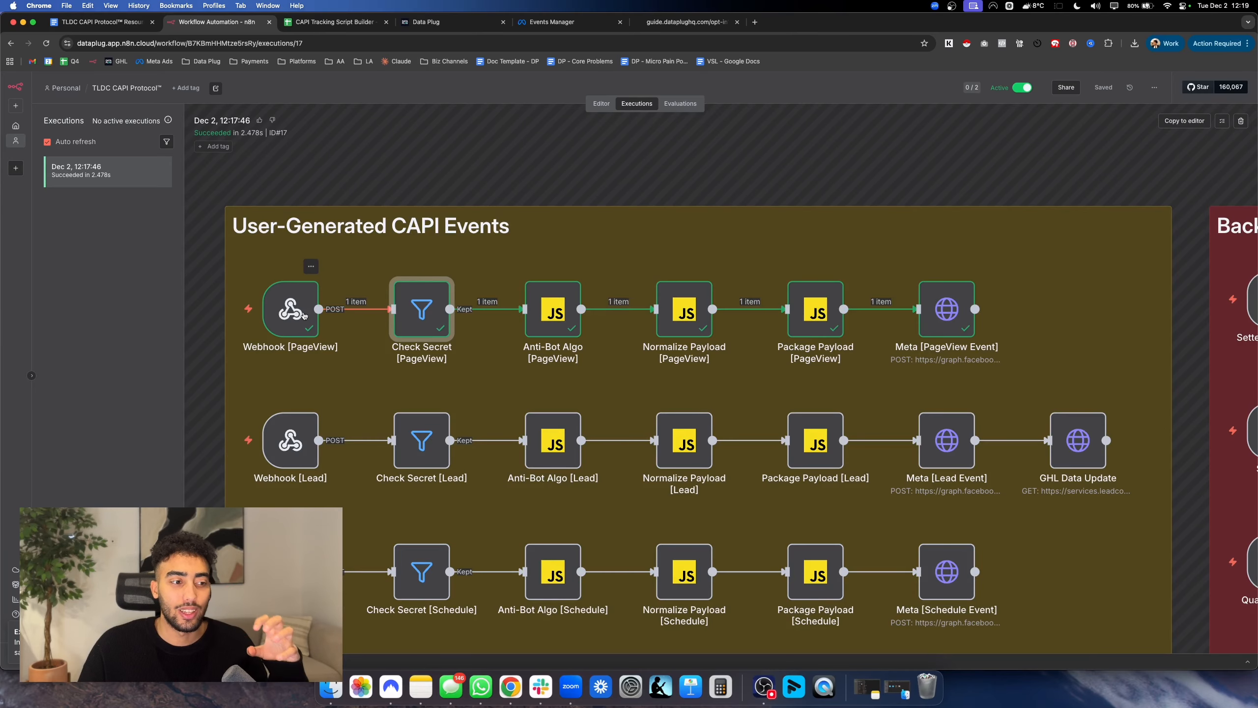
{"action": "double_click", "coordinate": [412, 307]}
{"action": "scroll", "coordinate": [334, 356], "scroll_direction": "down", "scroll_amount": 6}
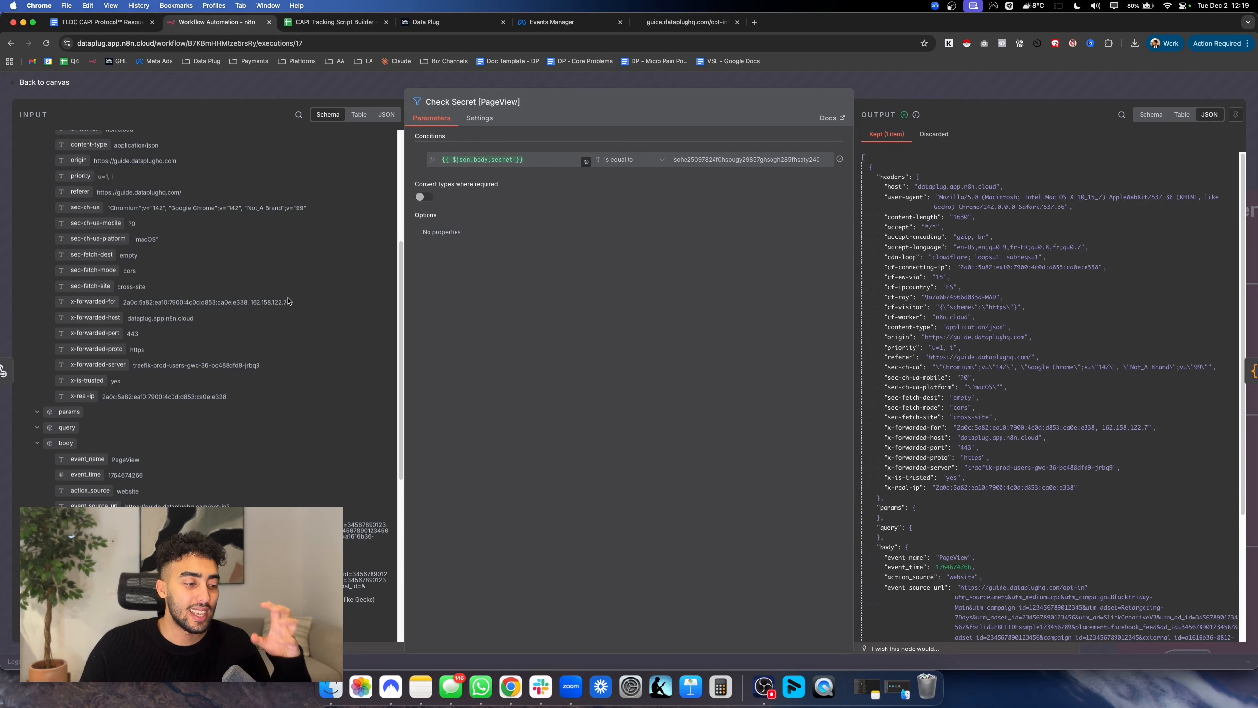
{"action": "scroll", "coordinate": [285, 352], "scroll_direction": "down", "scroll_amount": 3}
{"action": "scroll", "coordinate": [285, 352], "scroll_direction": "down", "scroll_amount": 2}
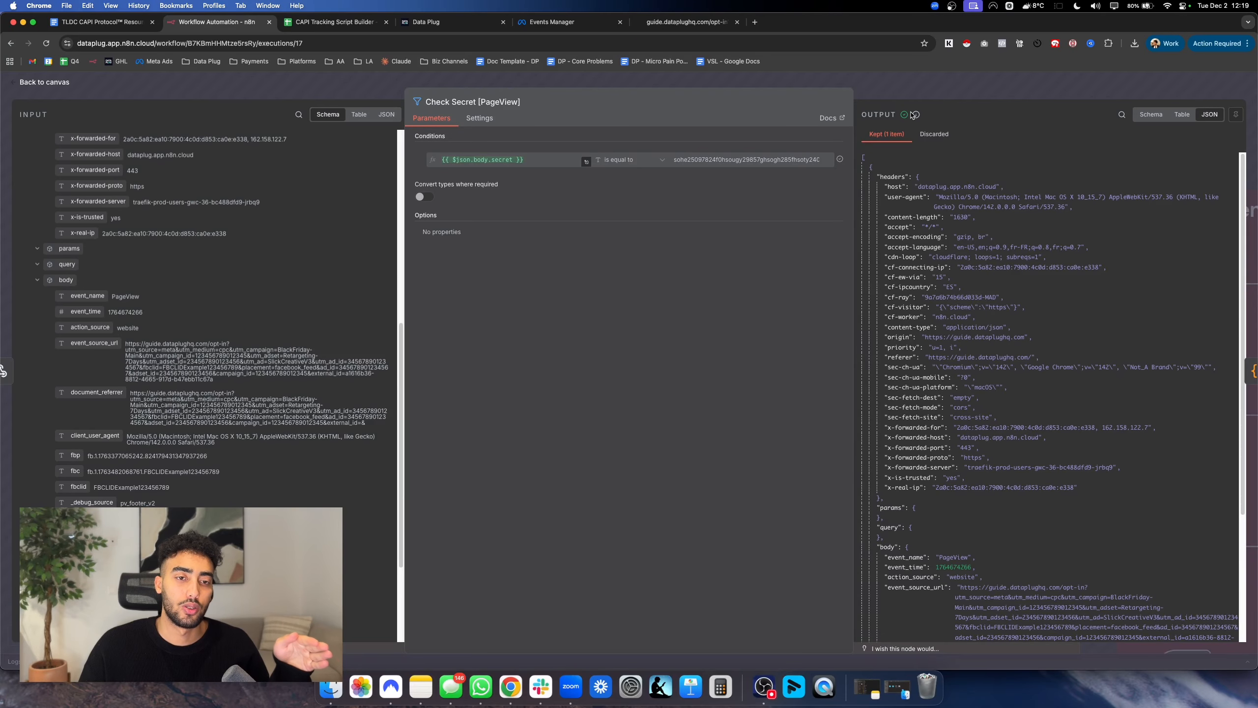
{"action": "left_click", "coordinate": [930, 85]}
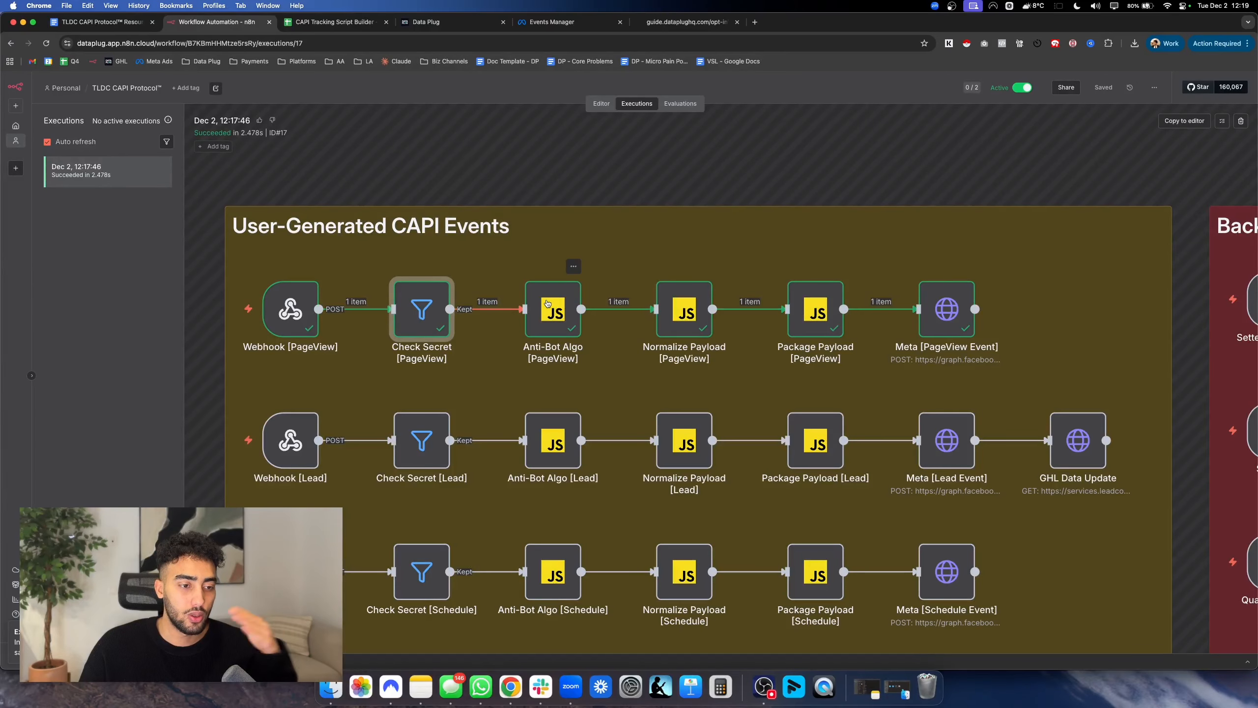
{"action": "double_click", "coordinate": [550, 311]}
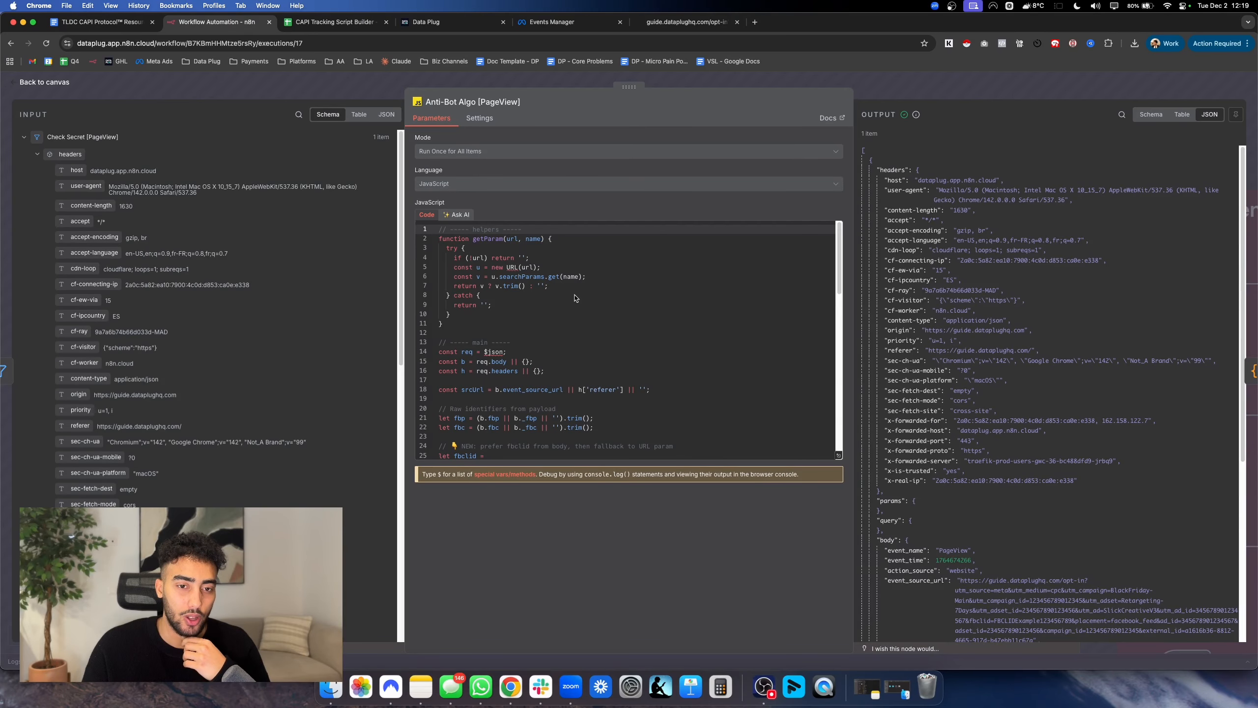
{"action": "scroll", "coordinate": [602, 302], "scroll_direction": "down", "scroll_amount": 5}
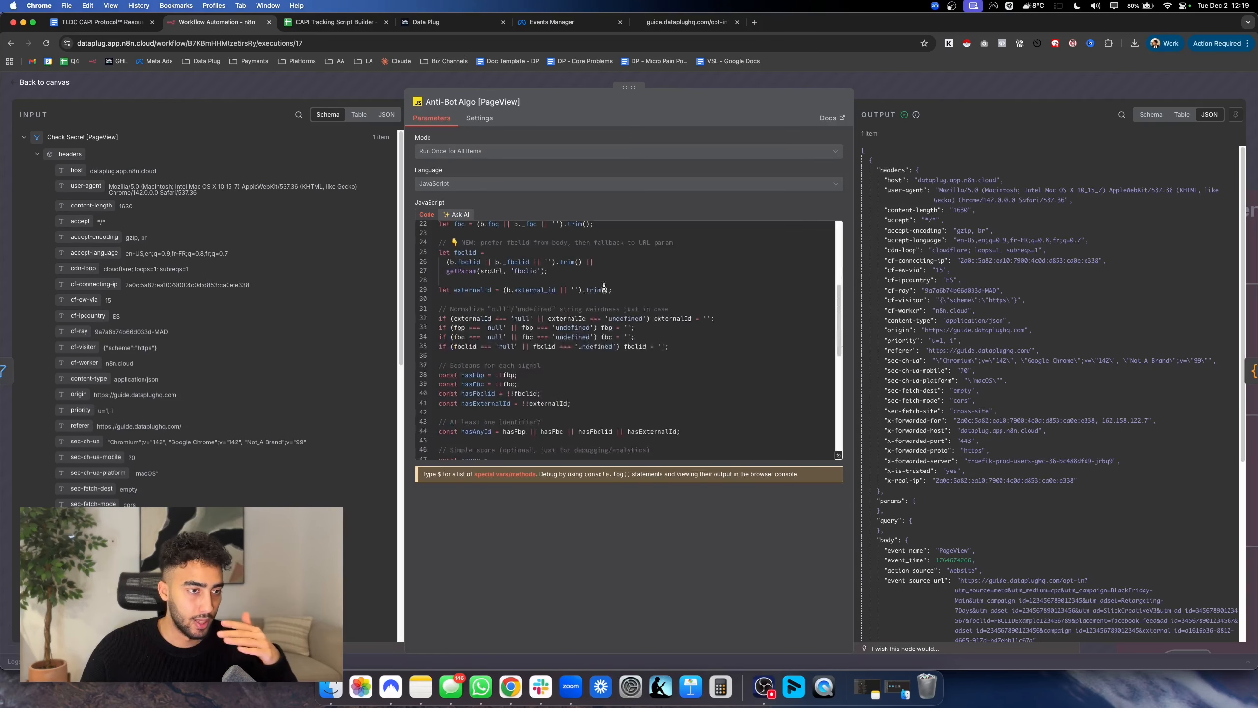
{"action": "scroll", "coordinate": [604, 284], "scroll_direction": "down", "scroll_amount": 6}
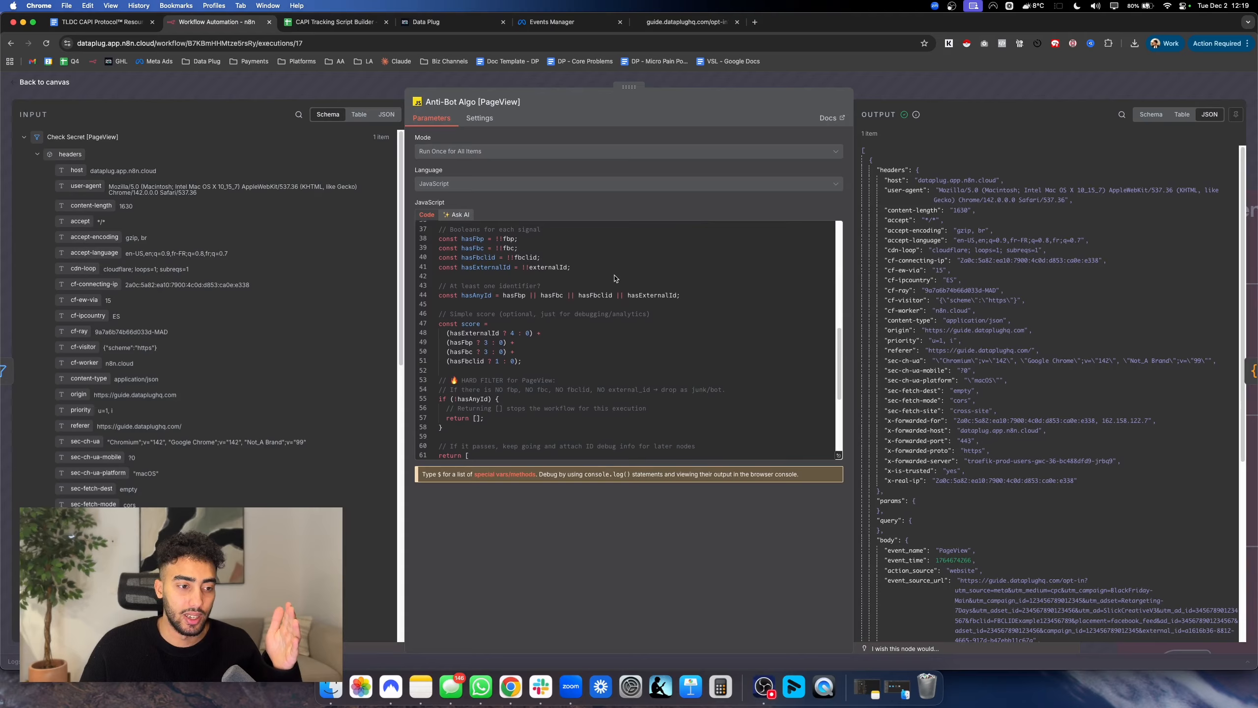
{"action": "scroll", "coordinate": [619, 278], "scroll_direction": "up", "scroll_amount": 11}
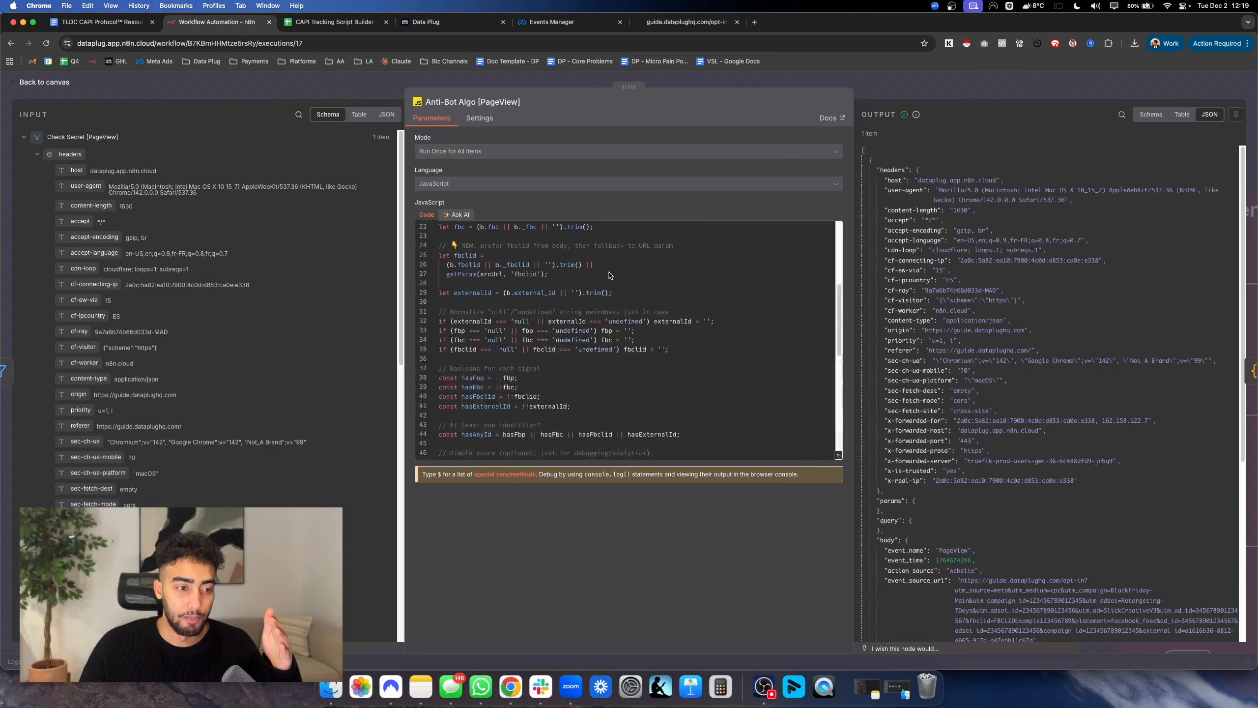
{"action": "left_click", "coordinate": [897, 77]}
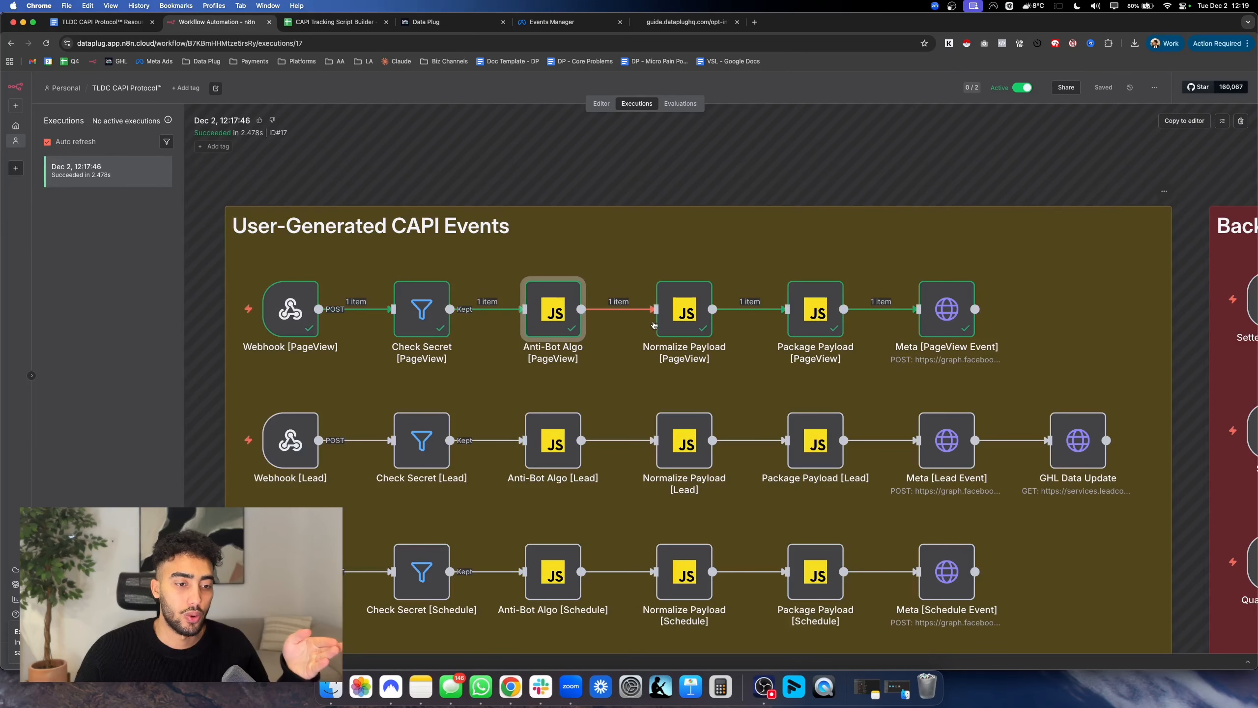
{"action": "double_click", "coordinate": [668, 315]}
{"action": "scroll", "coordinate": [639, 315], "scroll_direction": "down", "scroll_amount": 15}
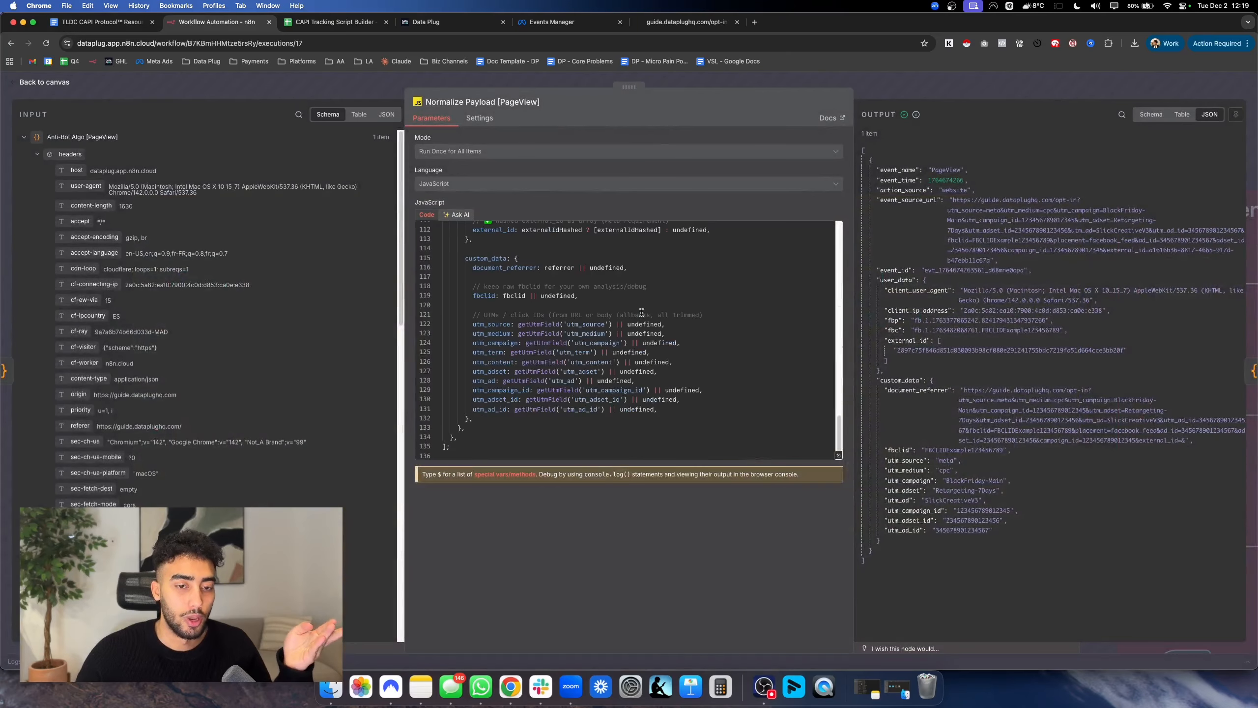
{"action": "scroll", "coordinate": [651, 303], "scroll_direction": "up", "scroll_amount": 3}
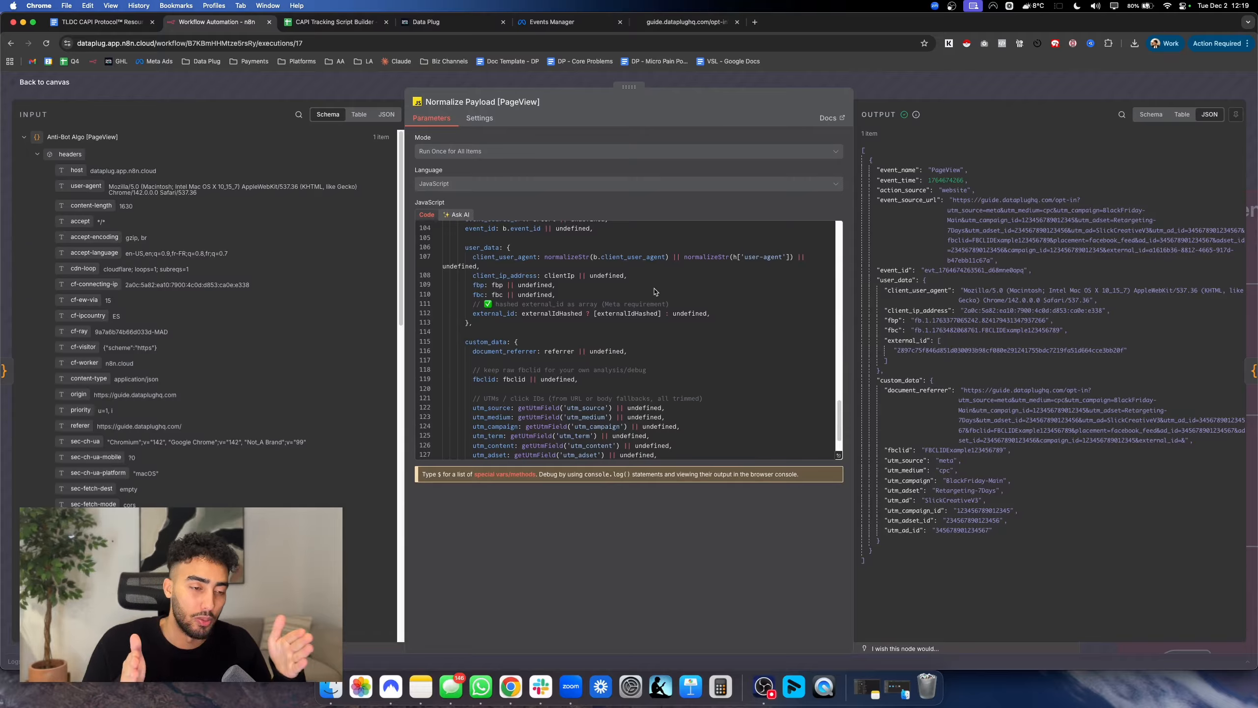
{"action": "key", "text": "Escape"}
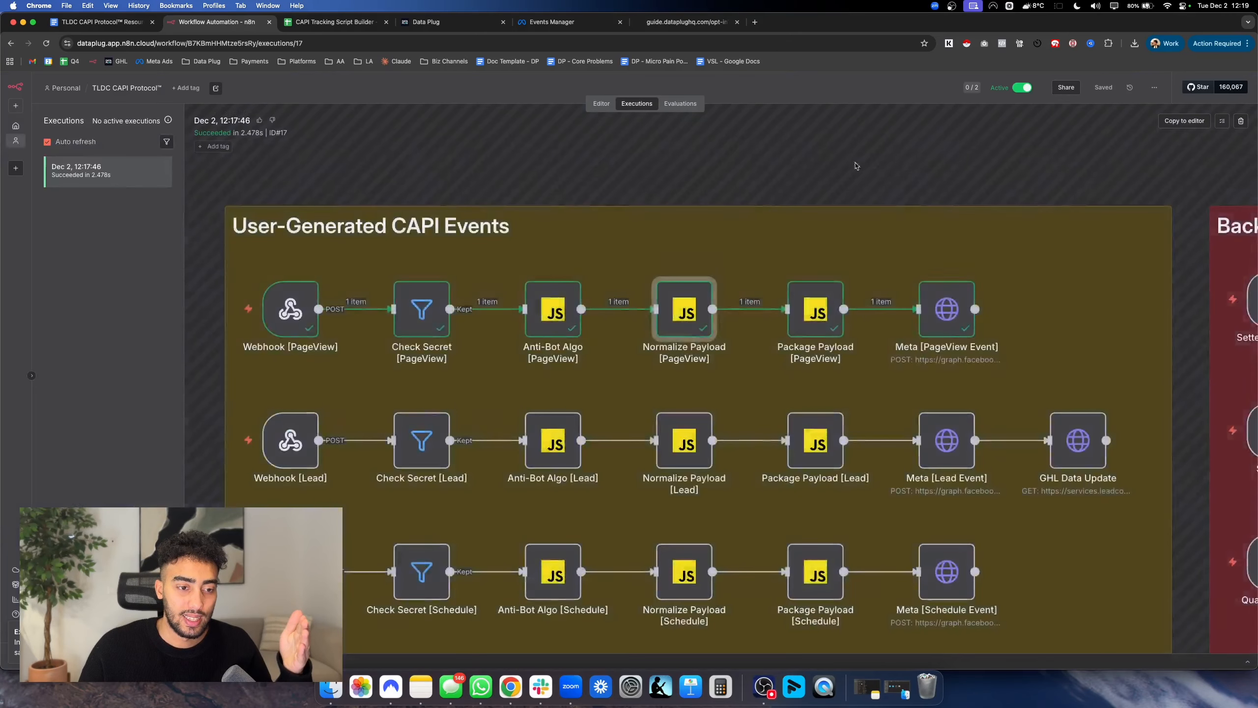
{"action": "left_click", "coordinate": [805, 321]}
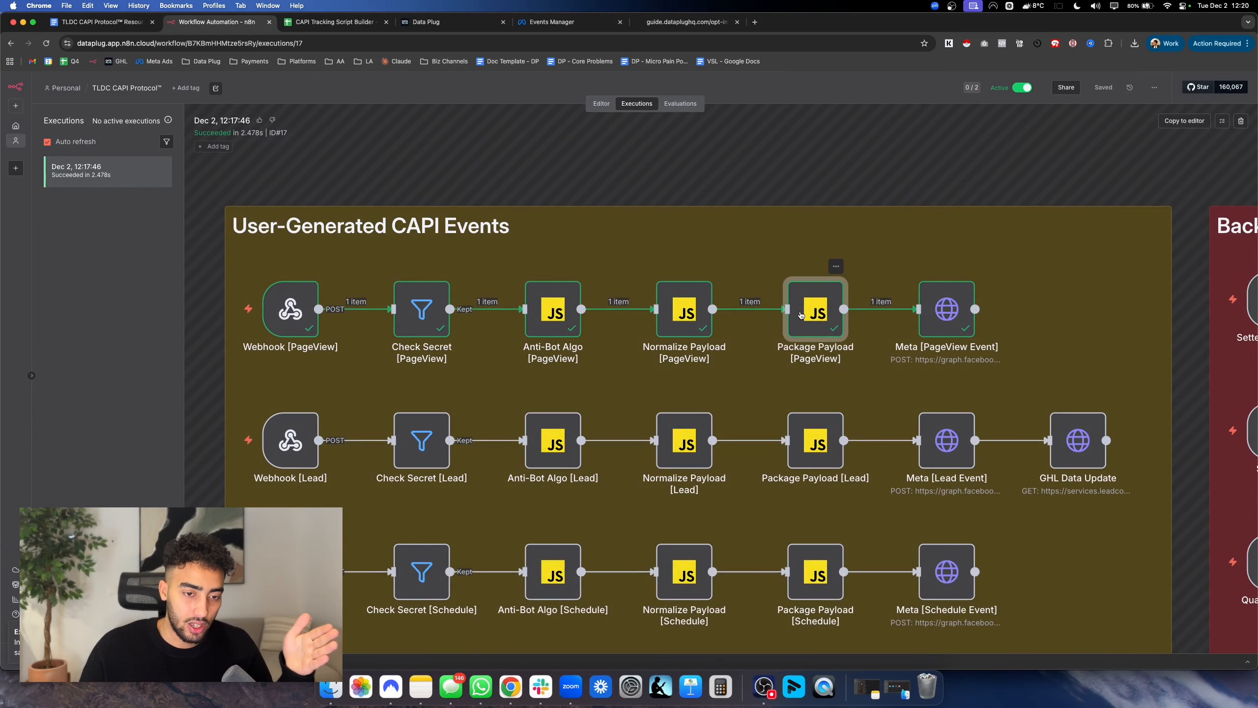
{"action": "double_click", "coordinate": [804, 317]}
{"action": "key", "text": "Escape"}
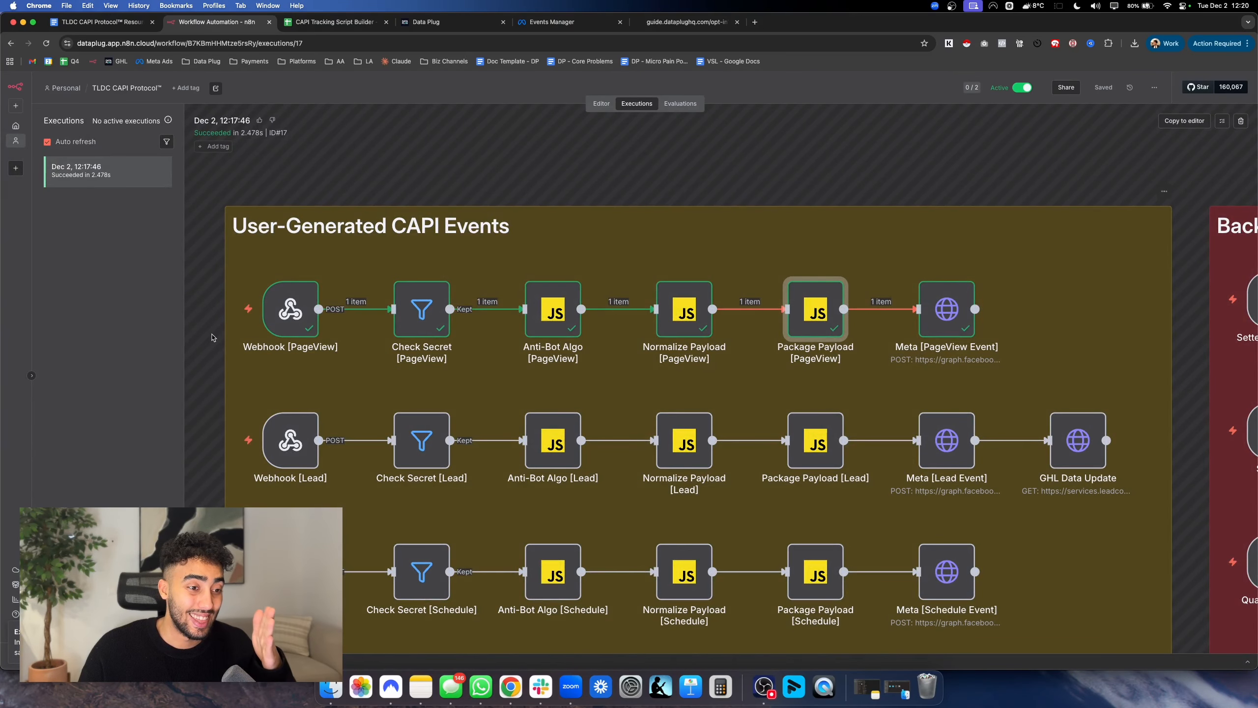
Zoom out the workflow canvas and check Test Events for the browser and deduplicated server PageView.
{"action": "scroll", "coordinate": [884, 344], "scroll_direction": "down", "scroll_amount": 5}
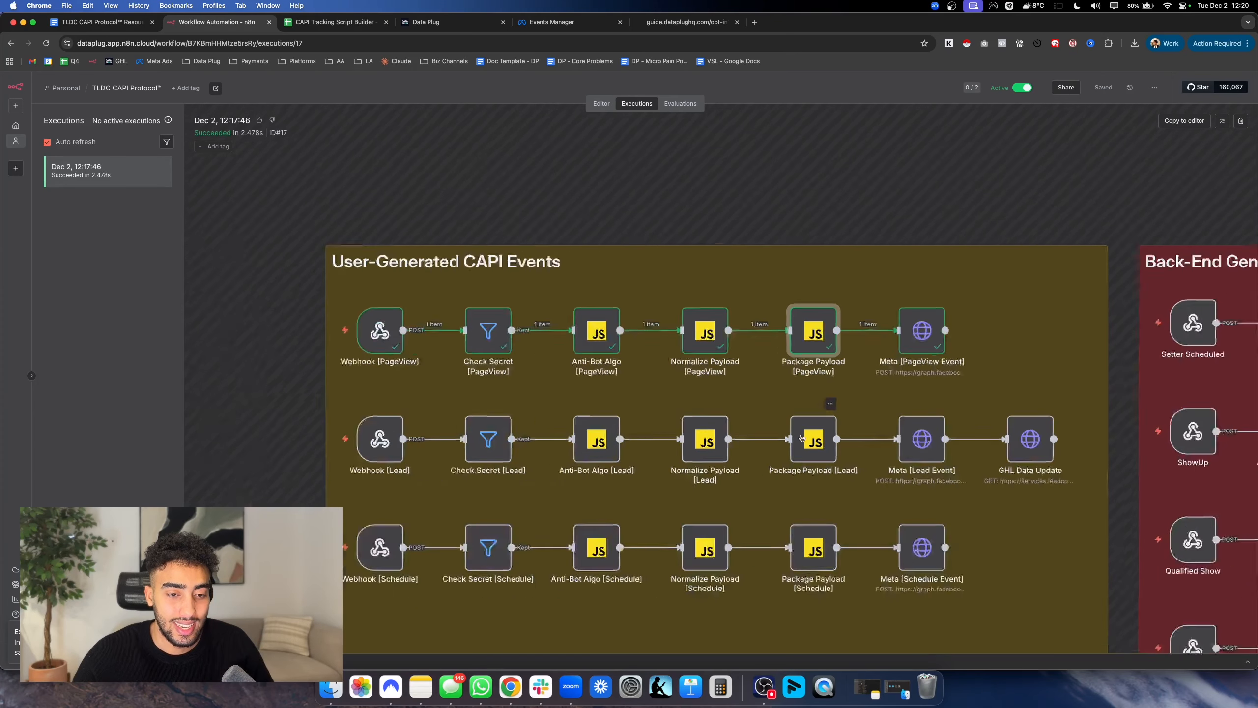
{"action": "scroll", "coordinate": [937, 331], "scroll_direction": "right", "scroll_amount": 3}
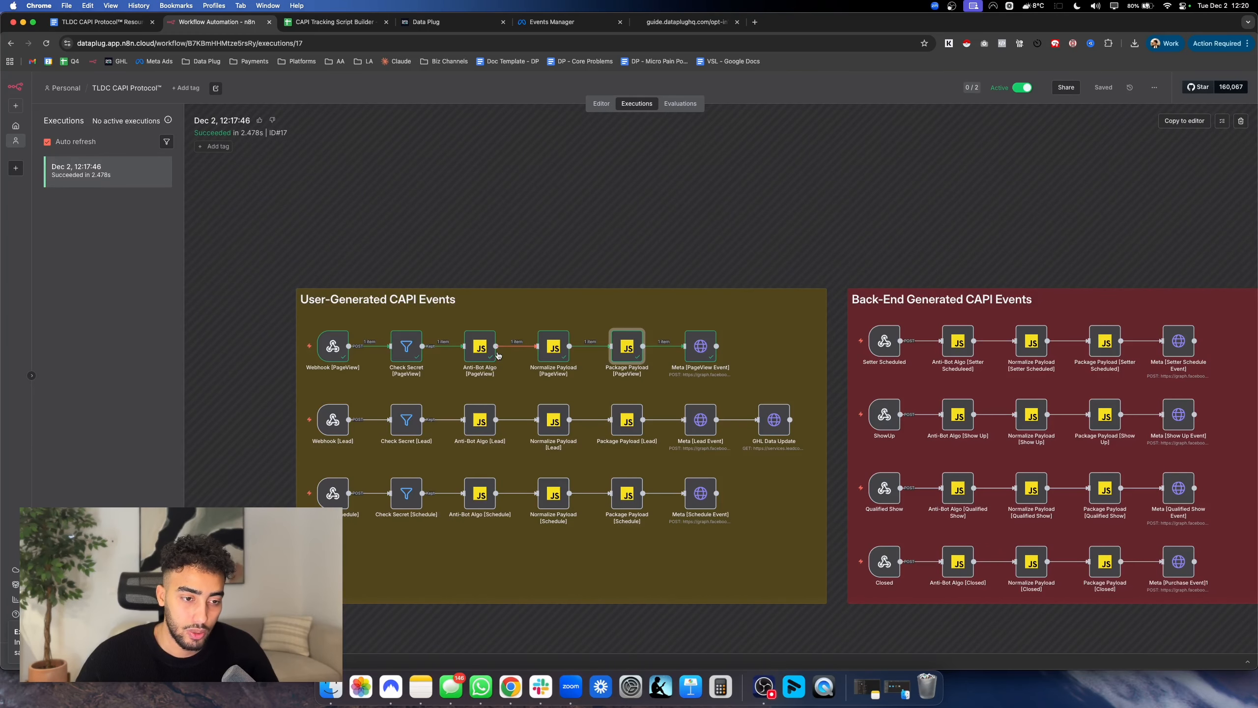
{"action": "key", "text": "super+9"}
{"action": "left_click", "coordinate": [579, 24]}
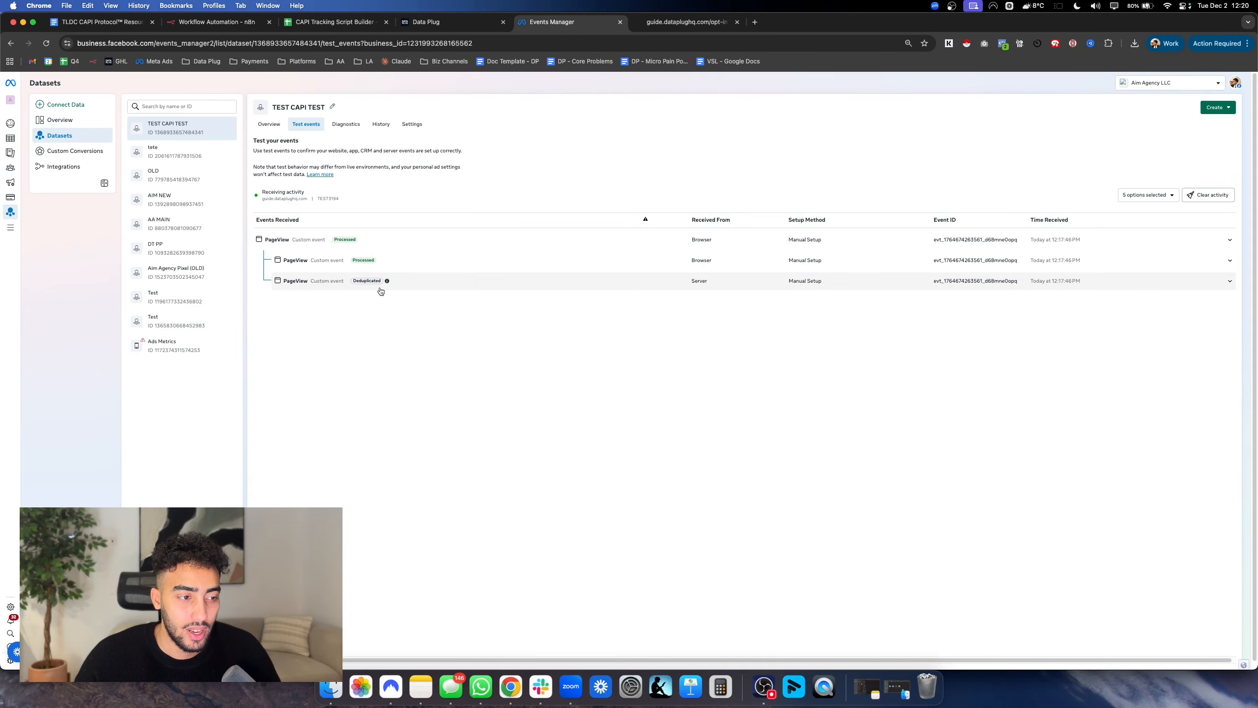
Fill the opt-in form's Full Name and Phone fields with test details and submit it.
{"action": "left_click", "coordinate": [655, 25]}
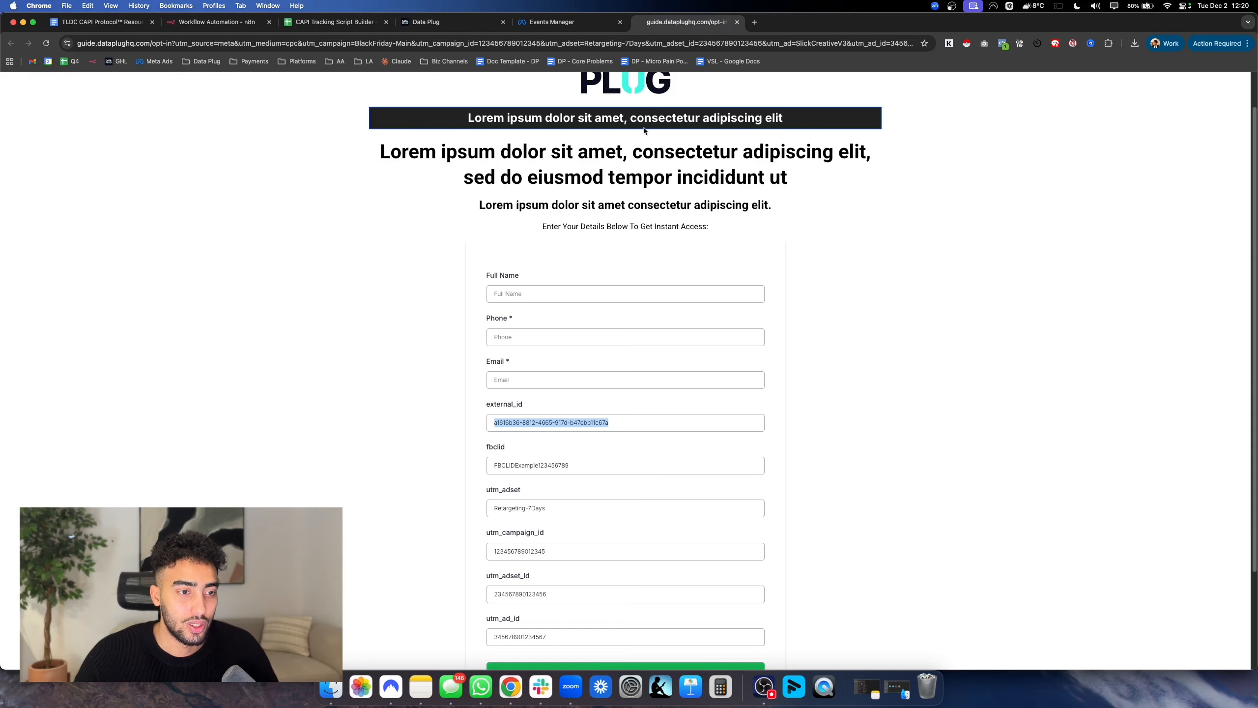
{"action": "left_click", "coordinate": [632, 300]}
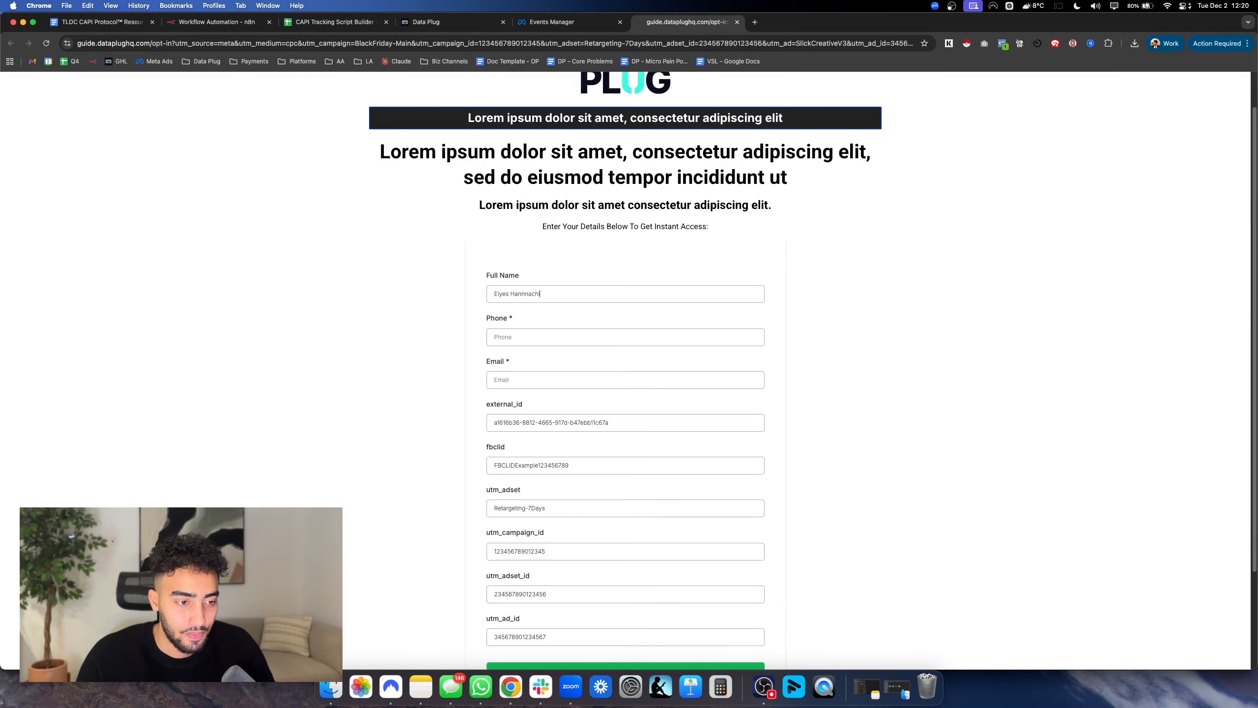
{"action": "key", "text": "Tab"}
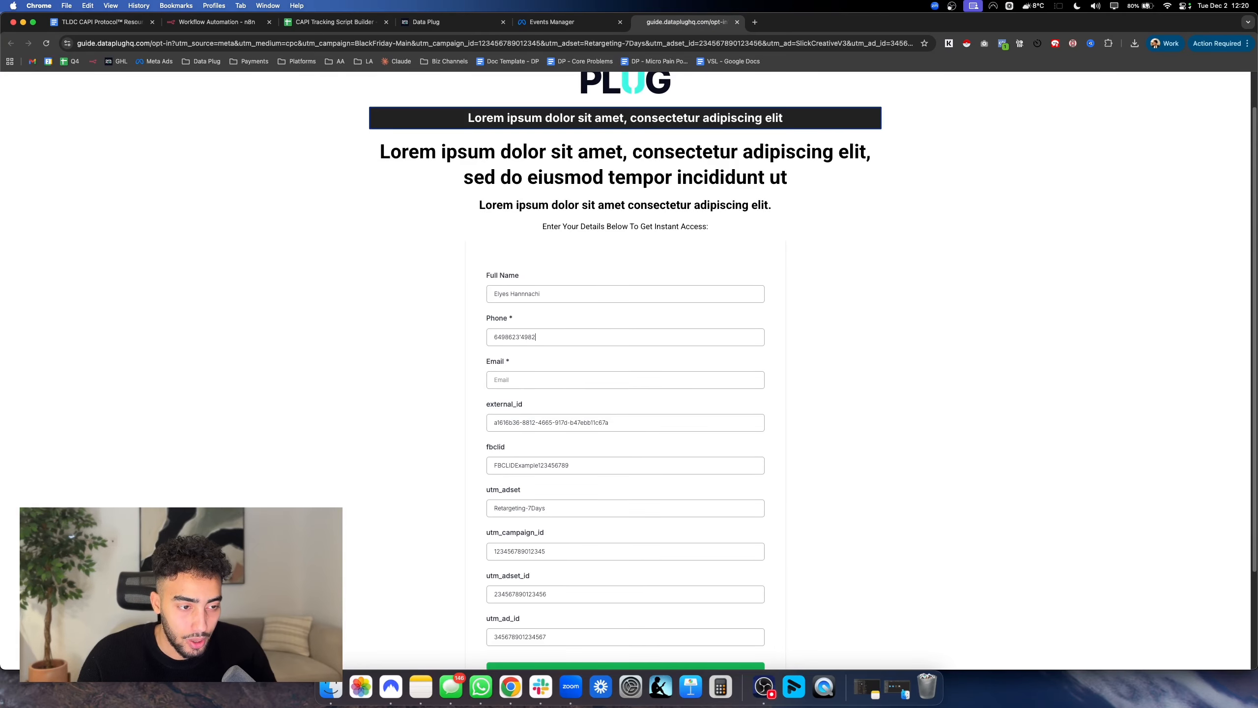
{"action": "double_click", "coordinate": [523, 338]}
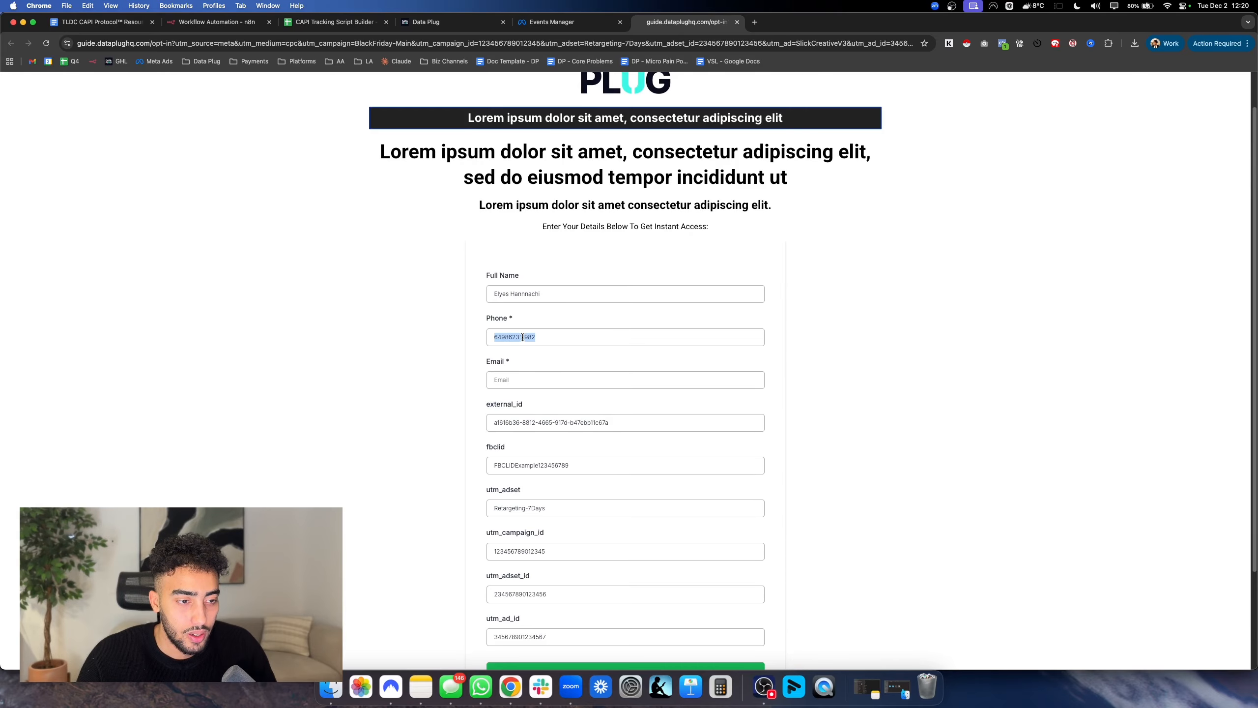
{"action": "left_click", "coordinate": [521, 338]}
{"action": "key", "text": "BackSpace"}
{"action": "type", "text": "est"}
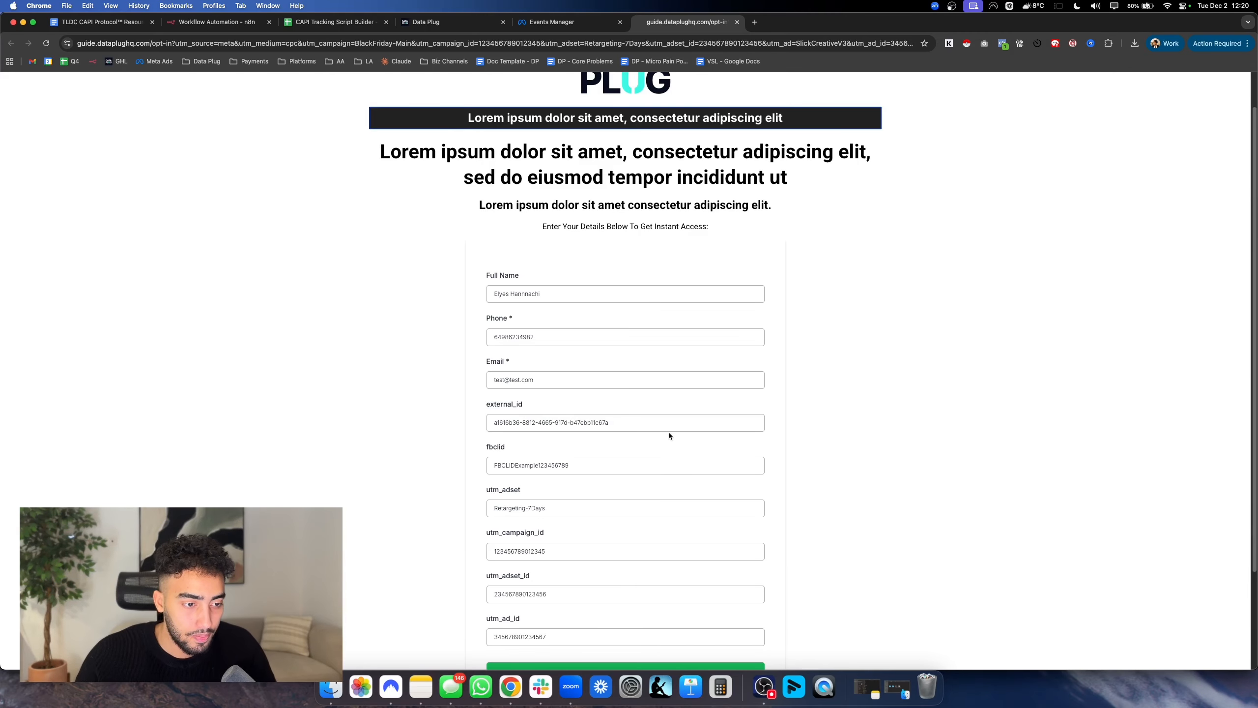
{"action": "scroll", "coordinate": [860, 456], "scroll_direction": "down", "scroll_amount": 5}
{"action": "left_click", "coordinate": [695, 584]}
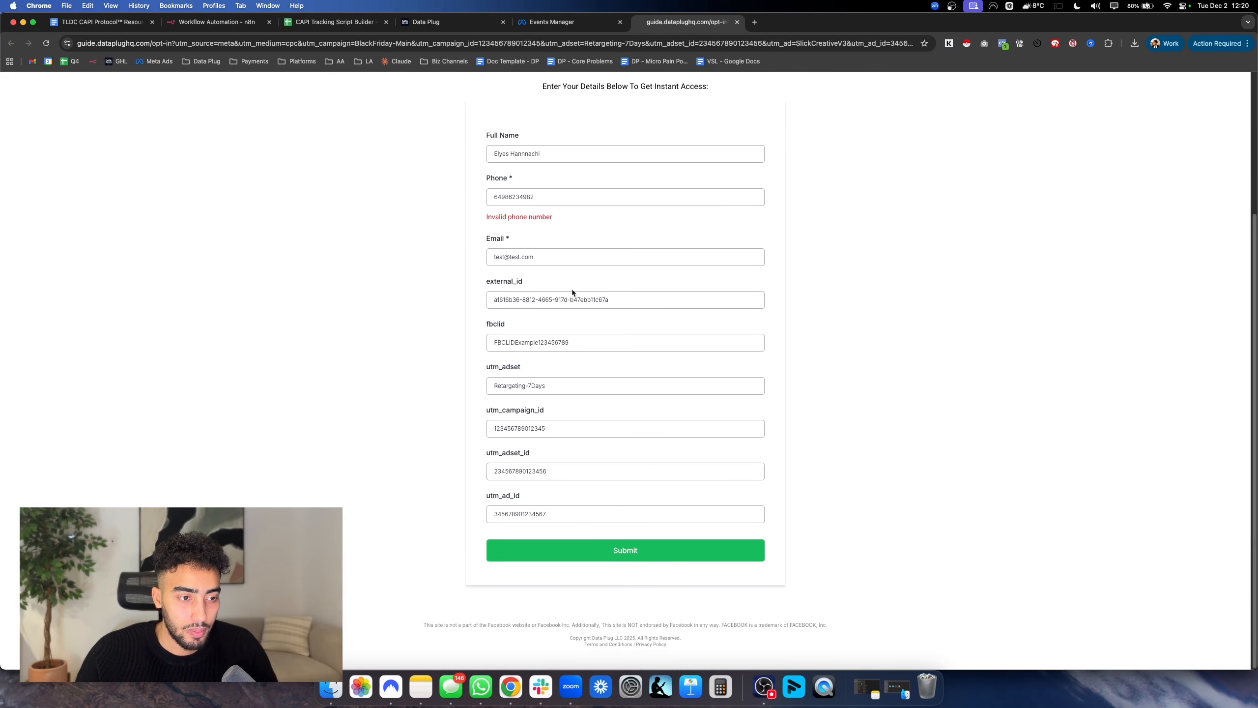
Replace the rejected phone number with a new test number, trim an extra digit, and resubmit.
{"action": "double_click", "coordinate": [538, 197]}
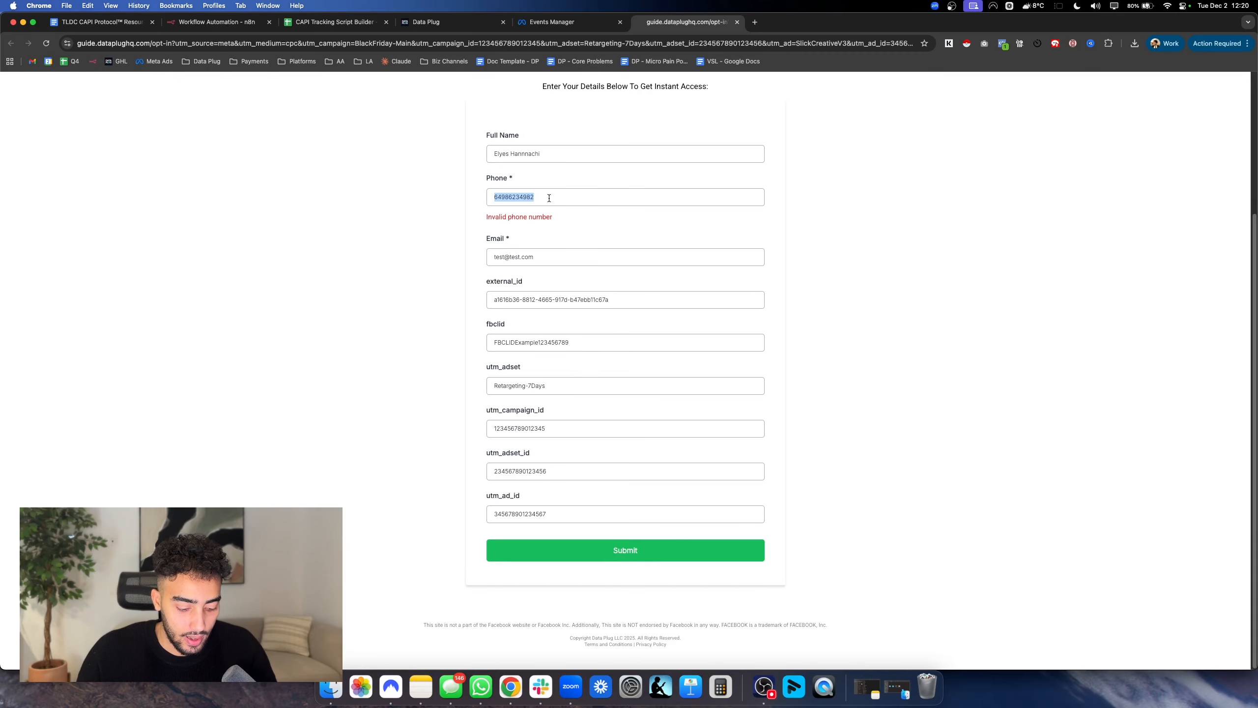
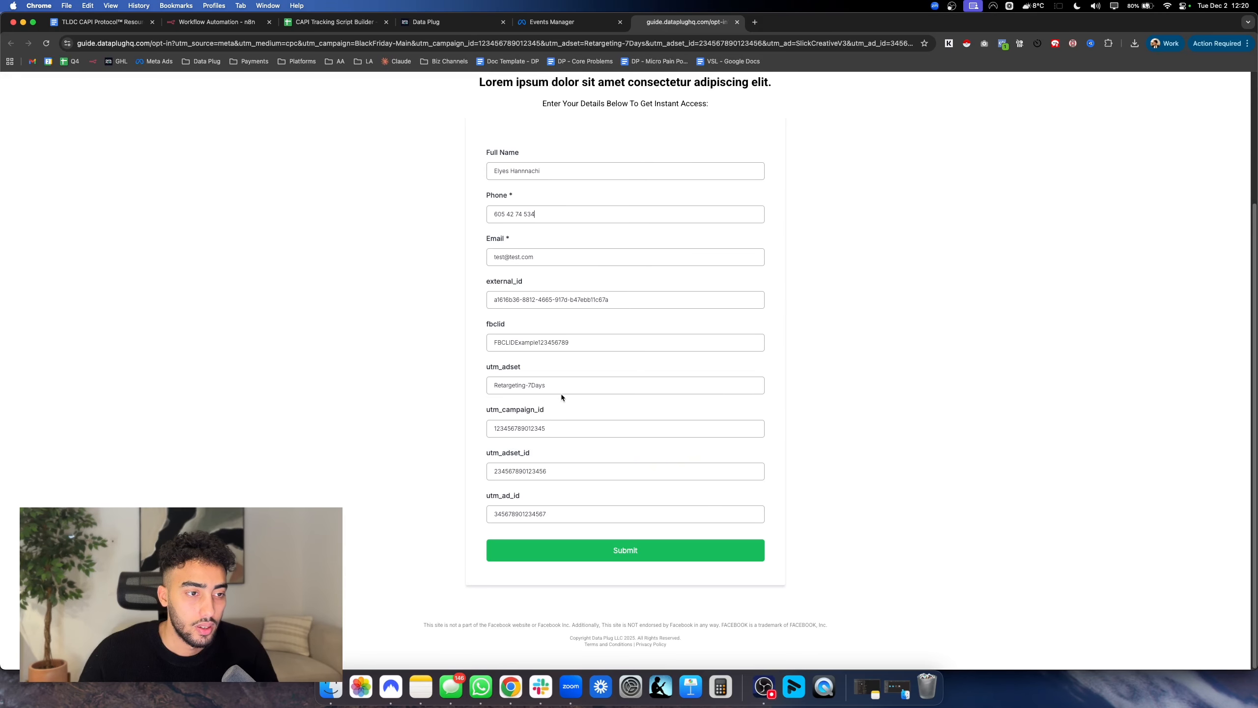
{"action": "left_click", "coordinate": [661, 550]}
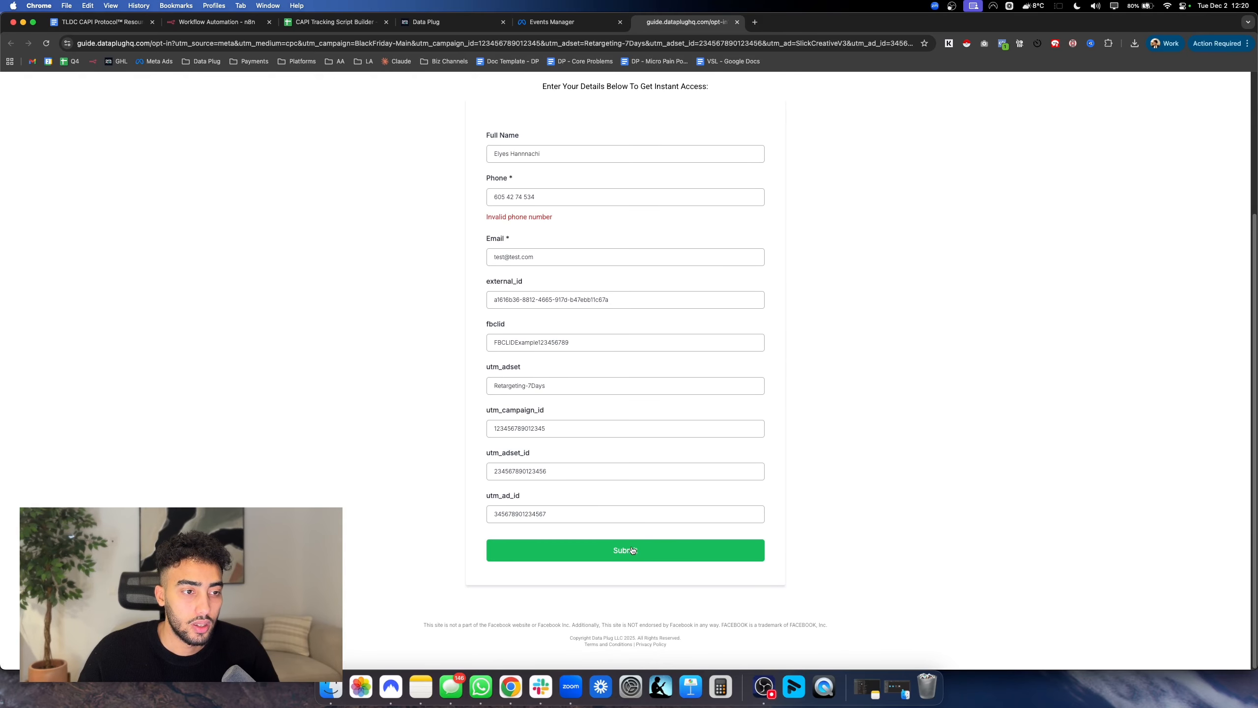
{"action": "mouse_move", "coordinate": [535, 198]}
{"action": "left_mouse_down"}
{"action": "mouse_move", "coordinate": [518, 196]}
{"action": "mouse_move", "coordinate": [531, 195]}
{"action": "left_mouse_up"}
{"action": "key", "text": "BackSpace"}
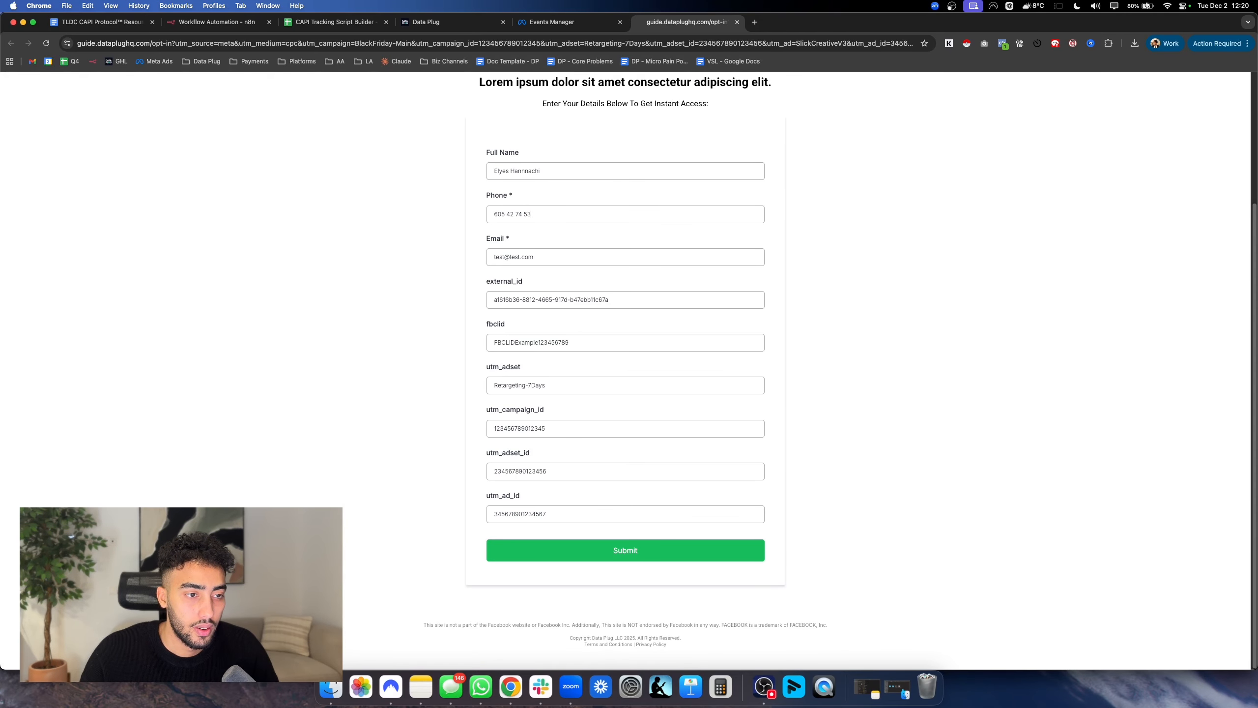
{"action": "left_click", "coordinate": [637, 562]}
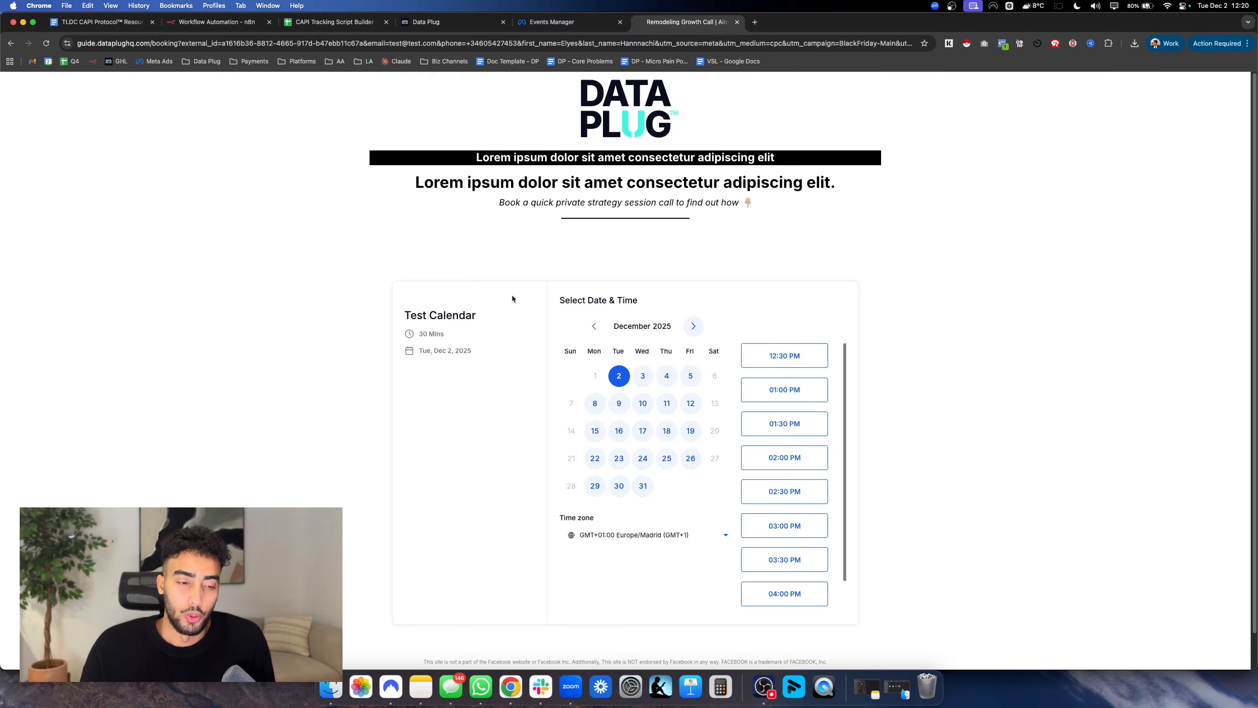
Expand the Lead event in Test events to check its browser and deduplicated server details.
{"action": "left_click", "coordinate": [551, 22]}
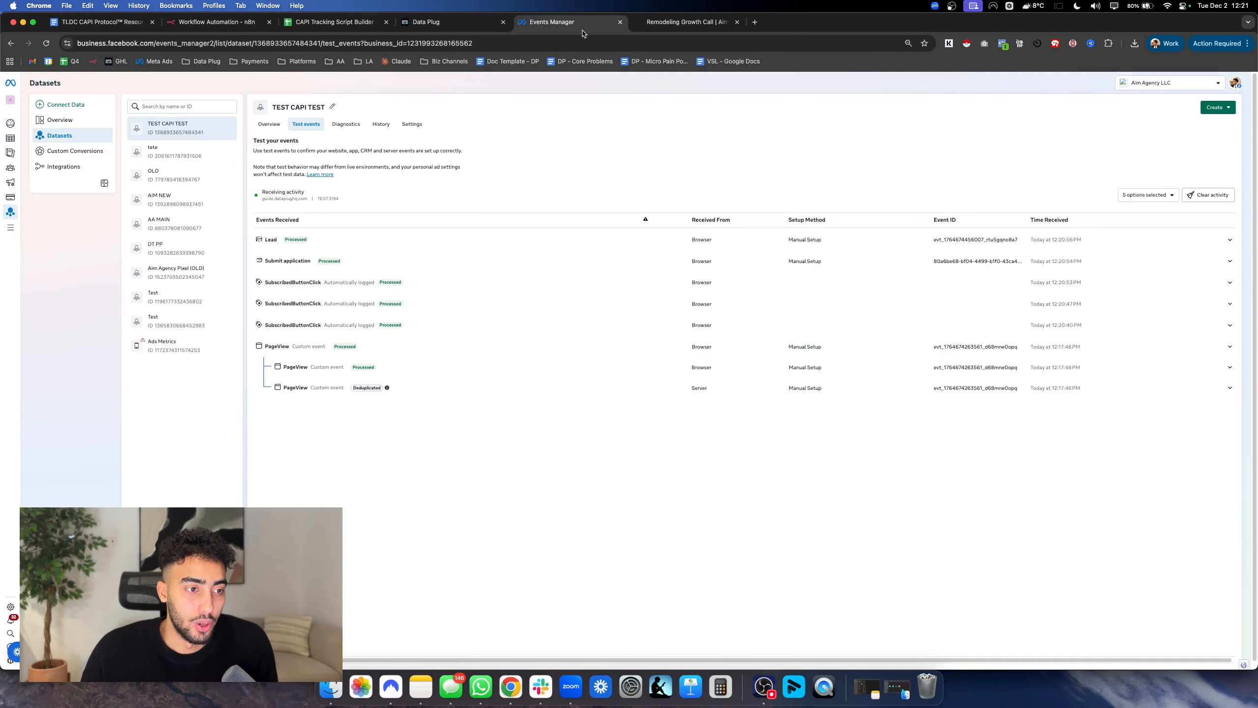
{"action": "left_click", "coordinate": [718, 243]}
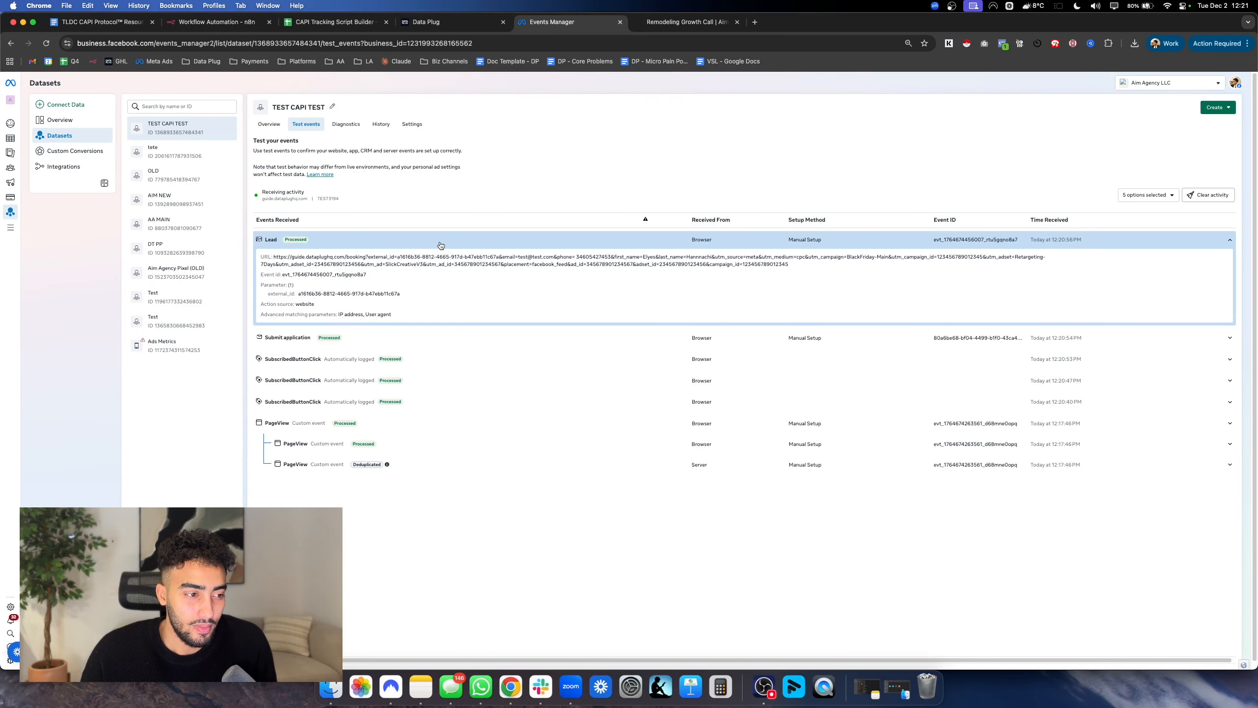
{"action": "left_click", "coordinate": [546, 240]}
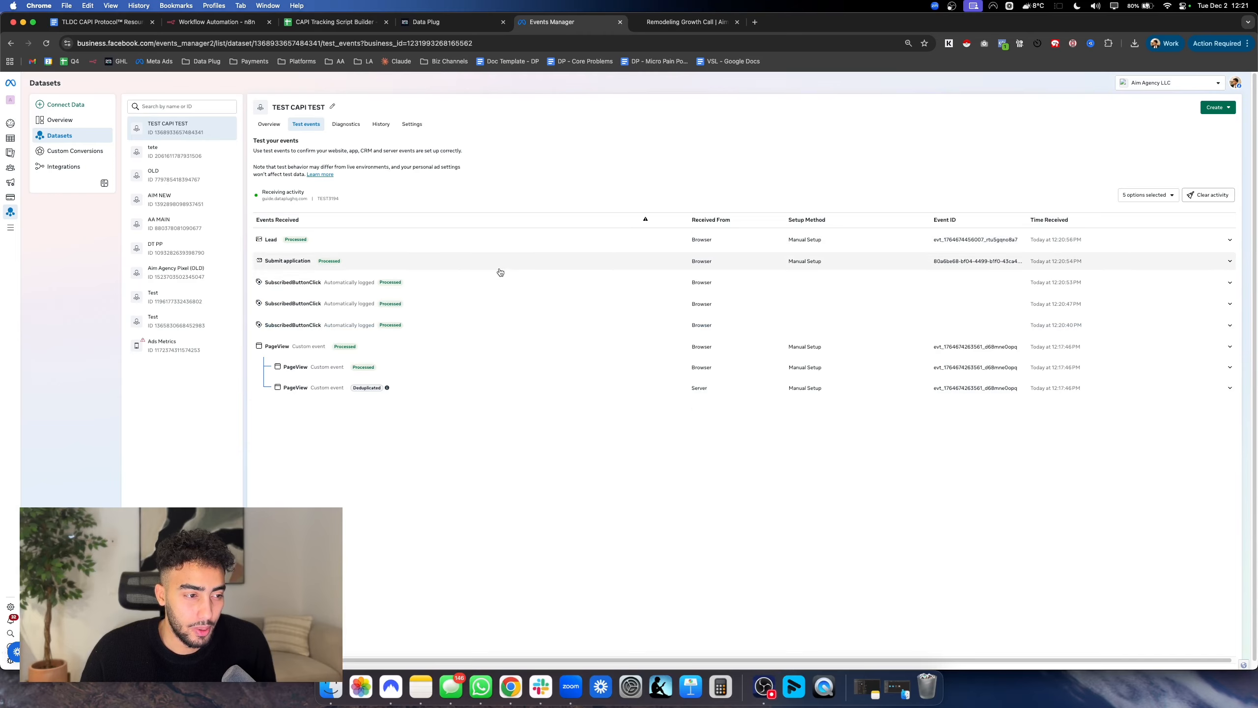
{"action": "left_click", "coordinate": [528, 240]}
{"action": "left_click", "coordinate": [540, 240]}
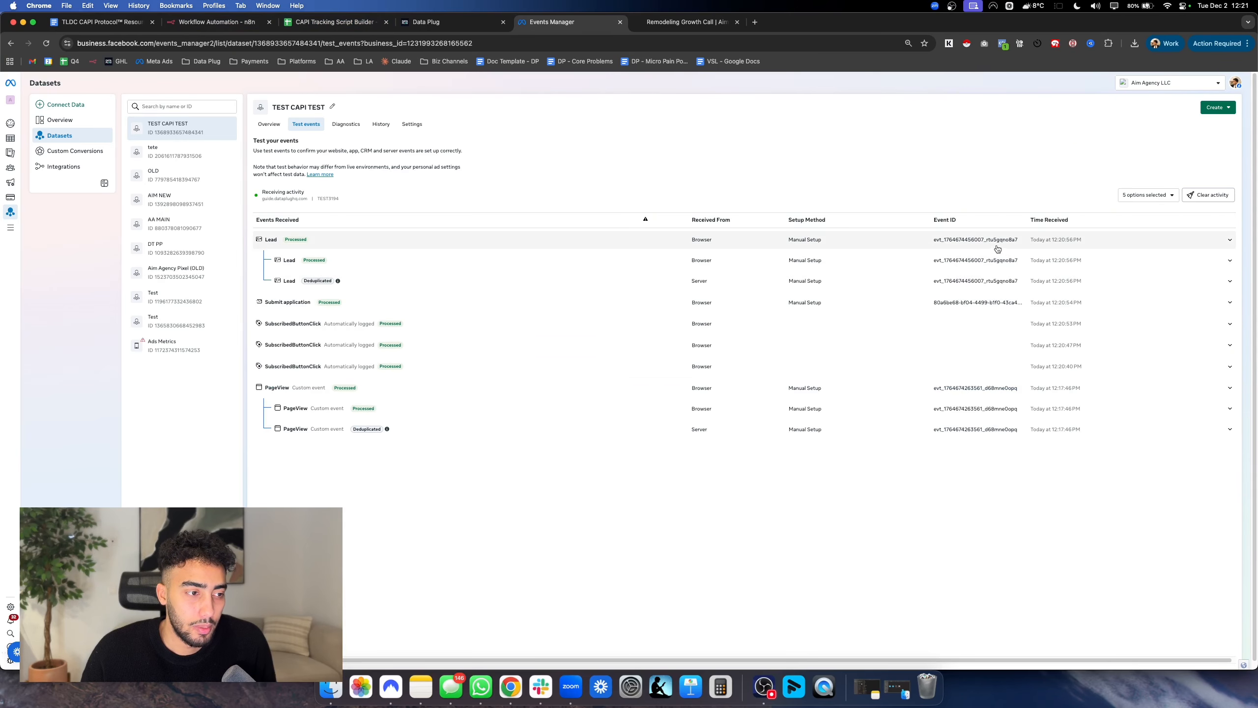
{"action": "left_click", "coordinate": [399, 281]}
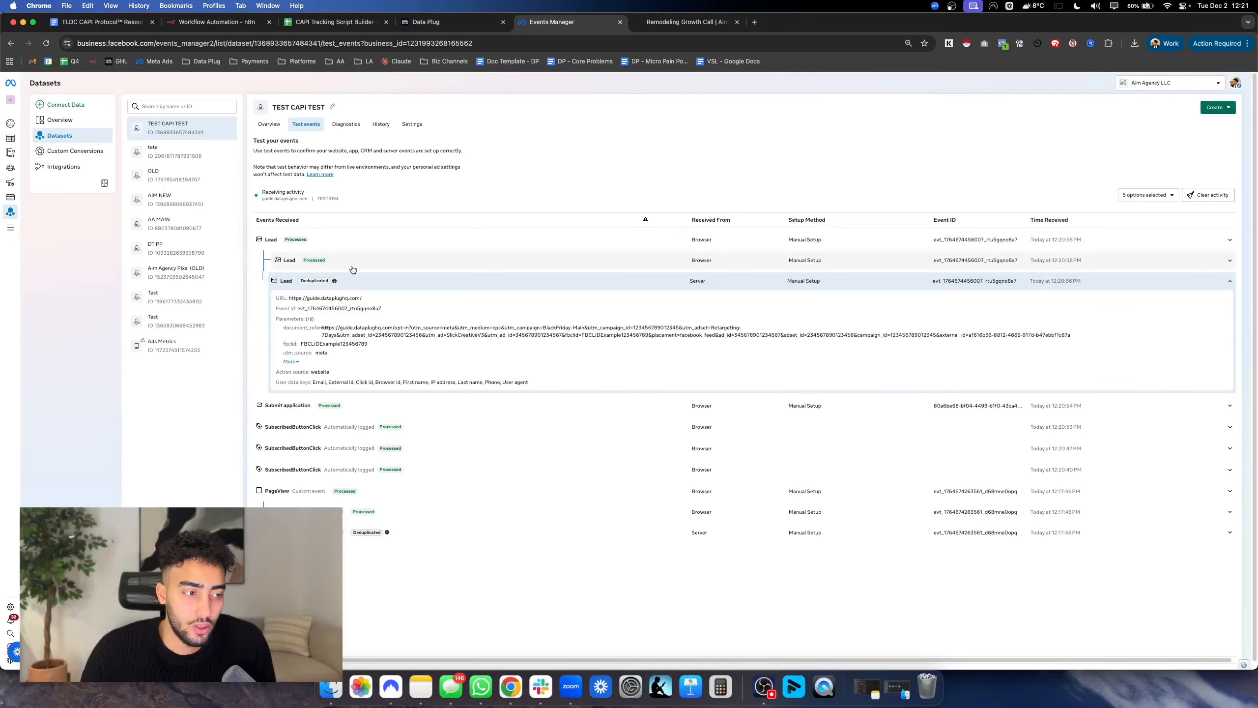
Refresh n8n Executions to confirm the newest Lead run succeeded in 2.71s.
{"action": "left_click", "coordinate": [228, 25]}
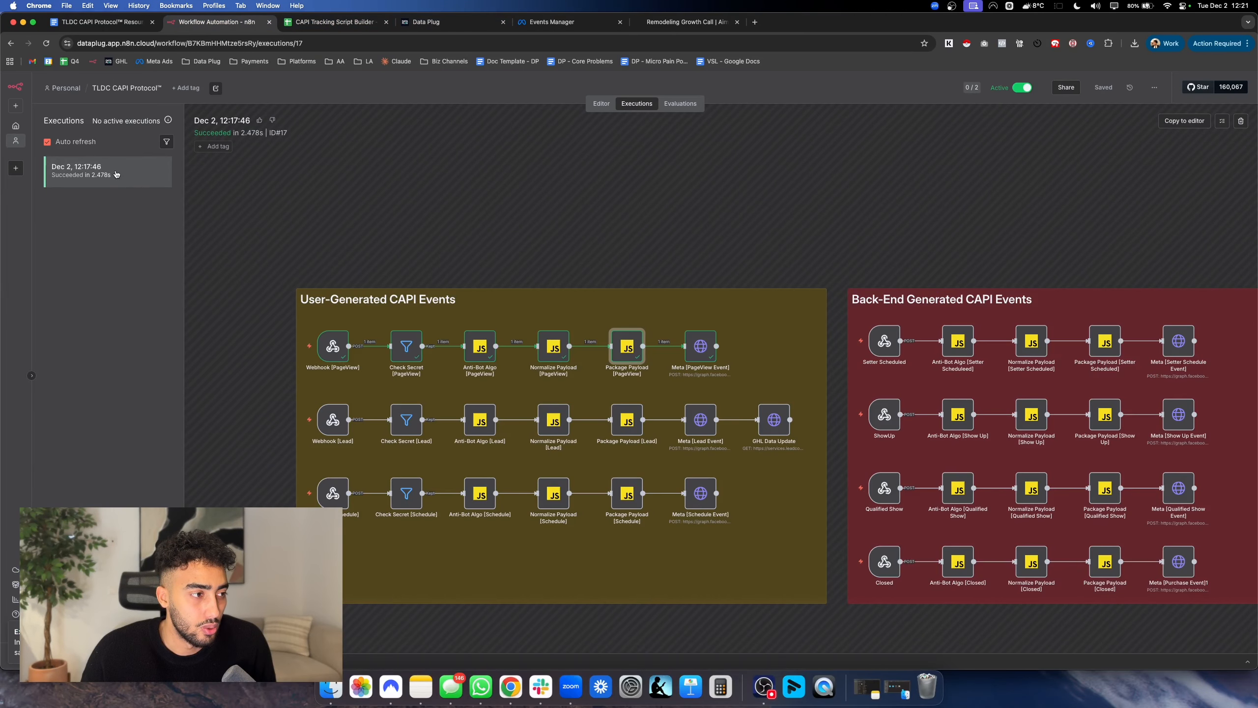
{"action": "left_click", "coordinate": [680, 103]}
{"action": "left_click", "coordinate": [634, 104]}
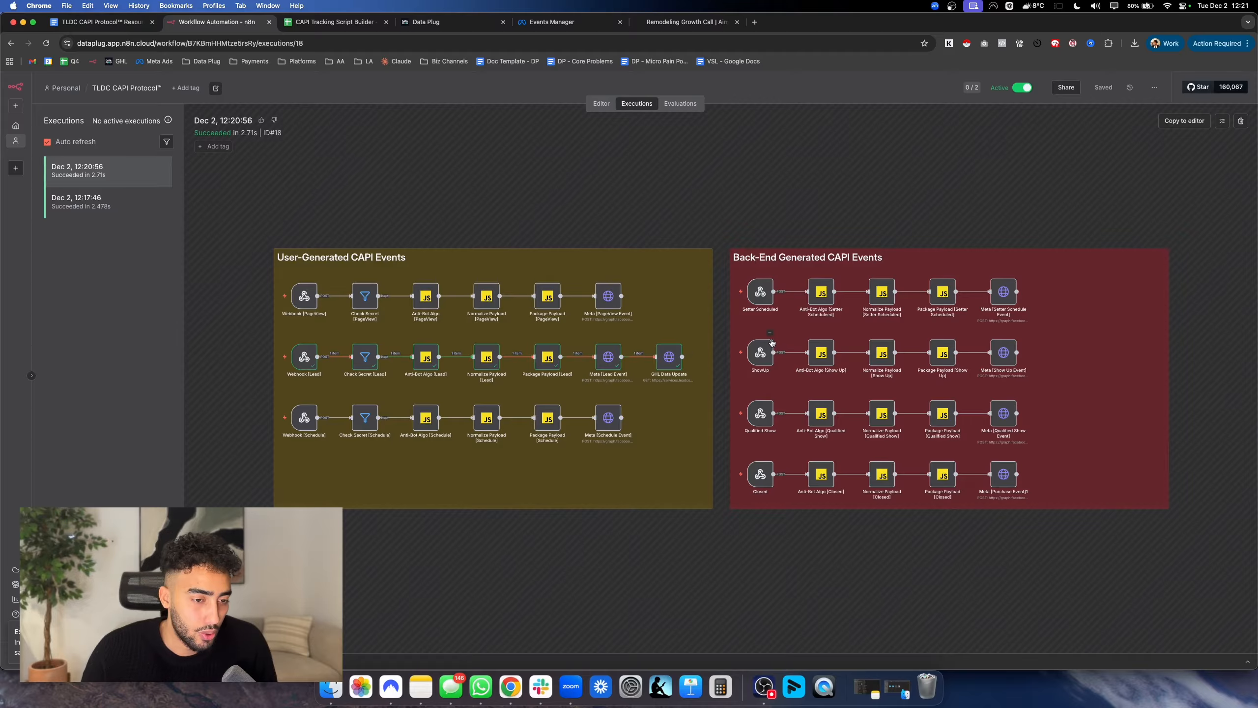
{"action": "left_click", "coordinate": [688, 22]}
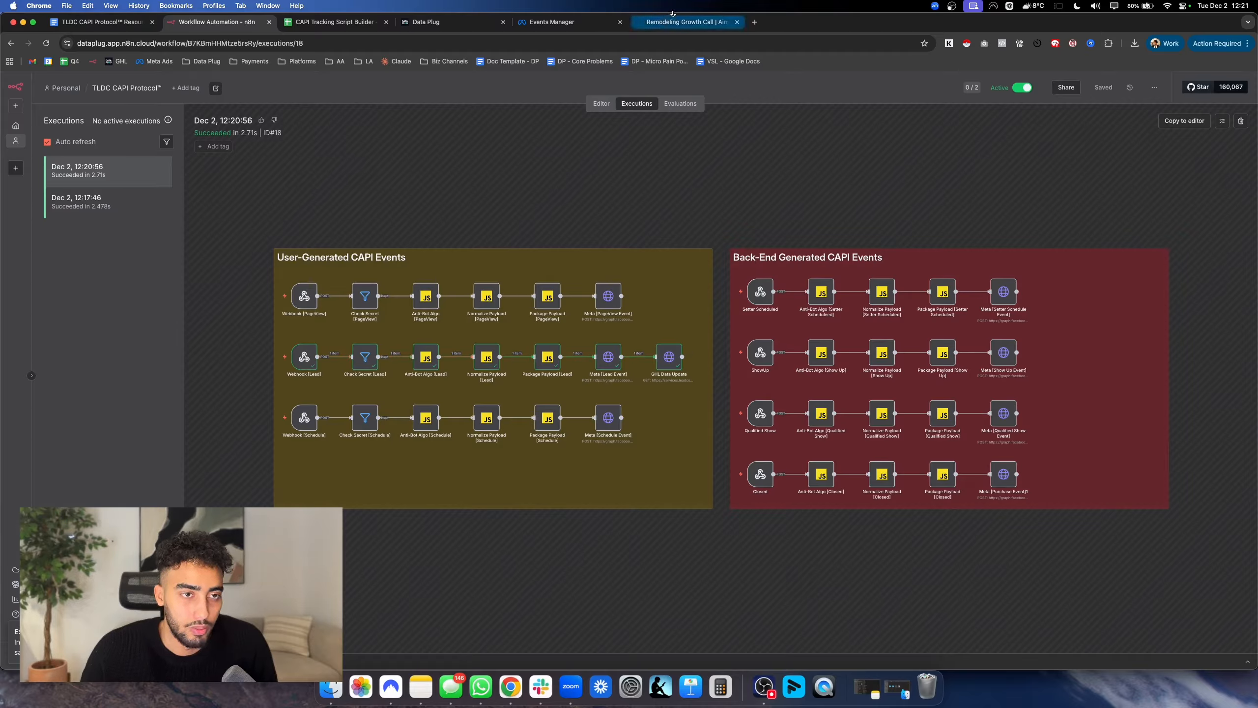
Book the December 2, 12:30 PM Test Calendar slot with test details and submit the booking.
{"action": "left_click", "coordinate": [783, 356]}
{"action": "left_click", "coordinate": [816, 356]}
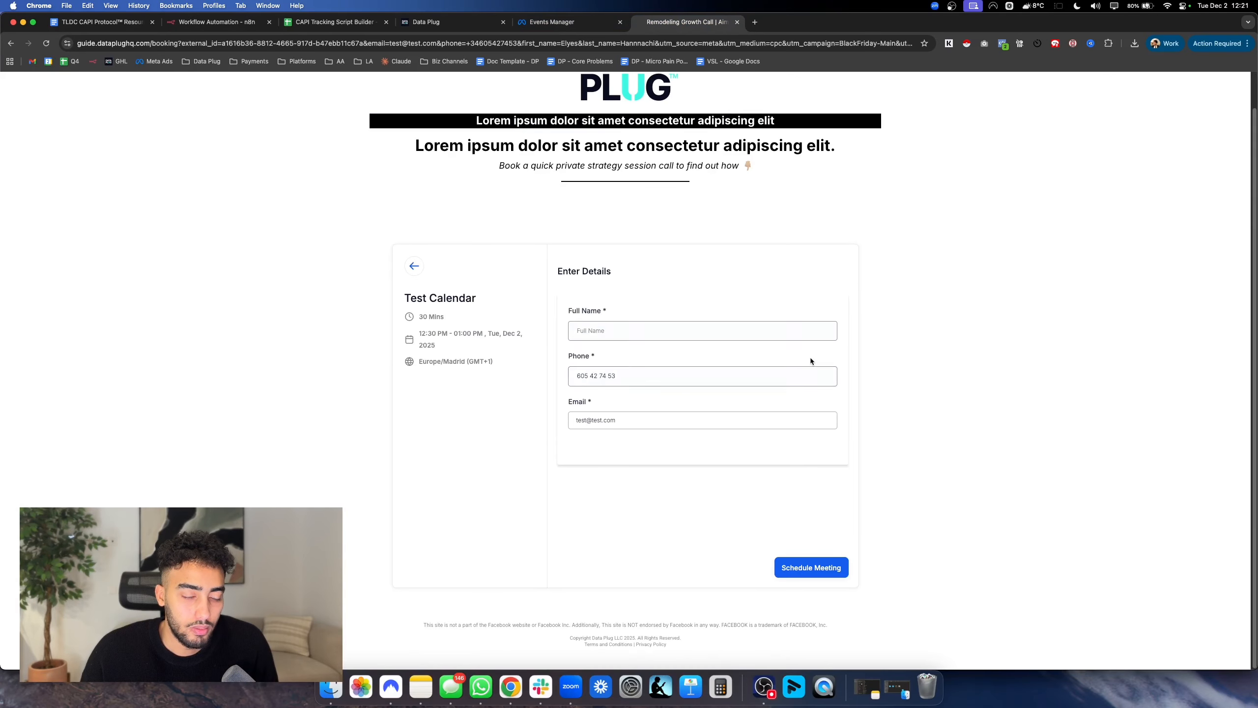
{"action": "key", "text": "Tab"}
{"action": "type", "text": "tewqtew"}
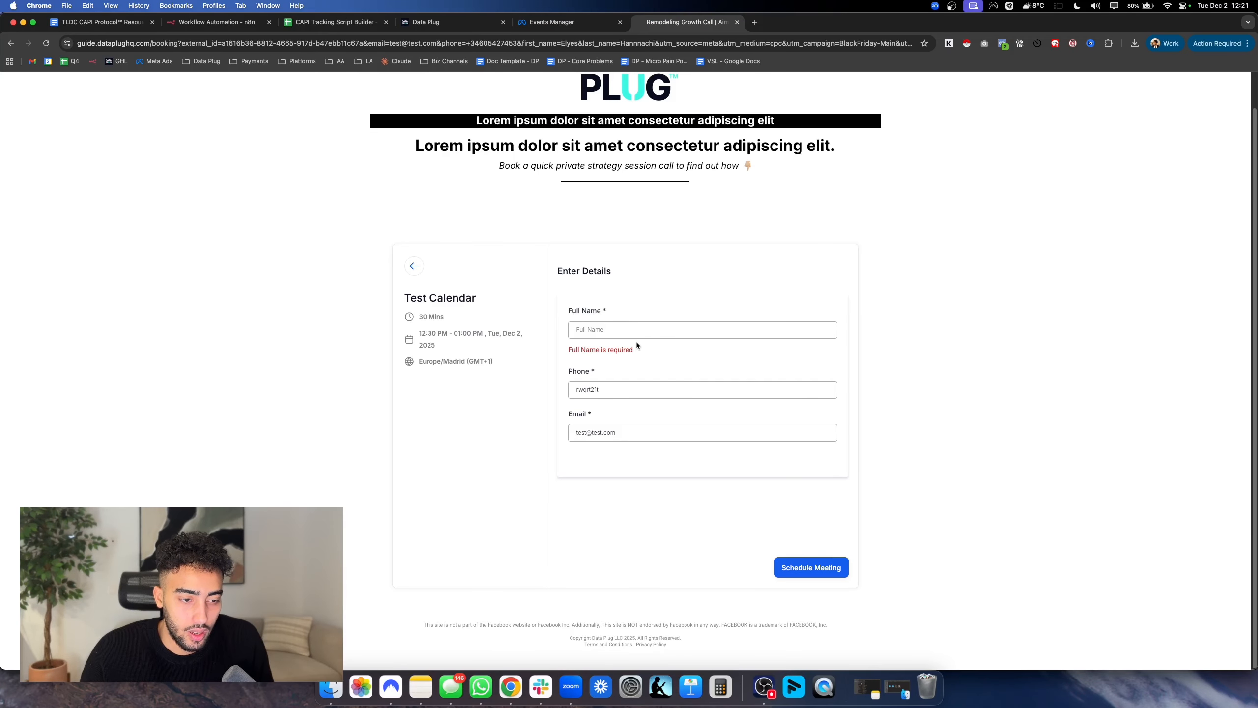
{"action": "key", "text": "super+z"}
{"action": "left_click", "coordinate": [635, 328]}
{"action": "type", "text": "tewqtewqt"}
{"action": "key", "text": "Return"}
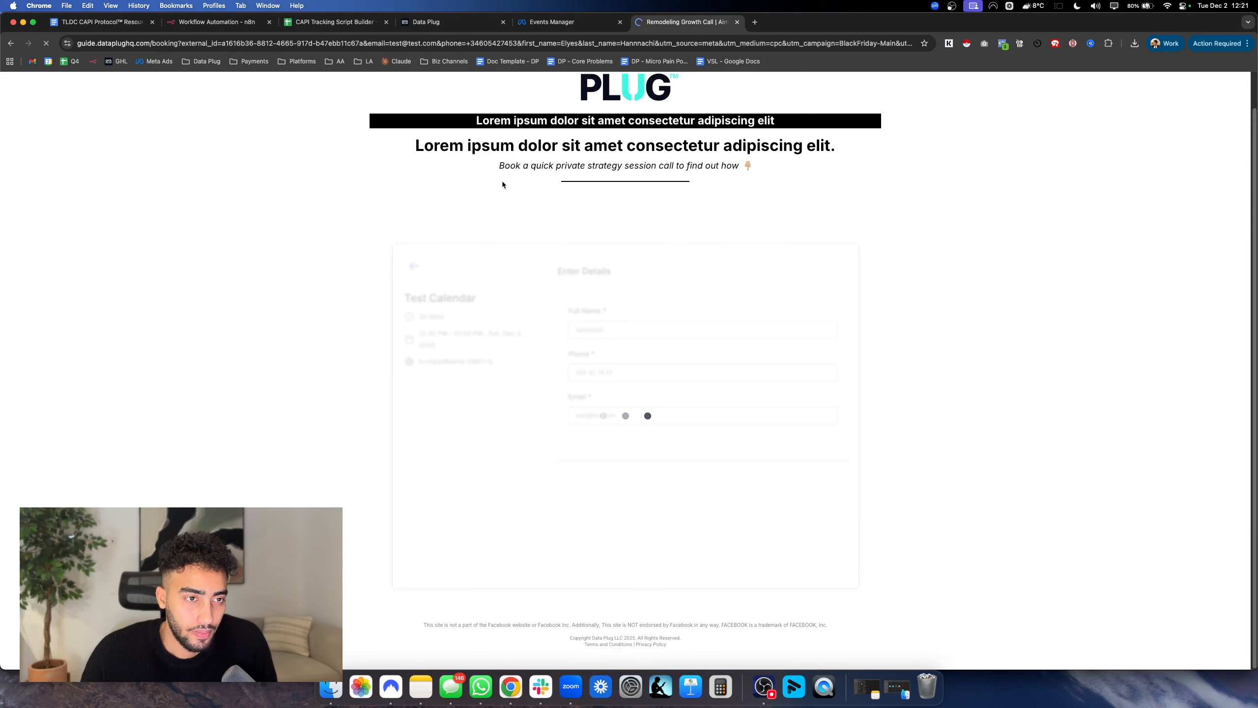
{"action": "left_click", "coordinate": [554, 20]}
Expand the browser and server Schedule events, view all server parameters including UTM and click IDs, then collapse them.
{"action": "left_click", "coordinate": [350, 239]}
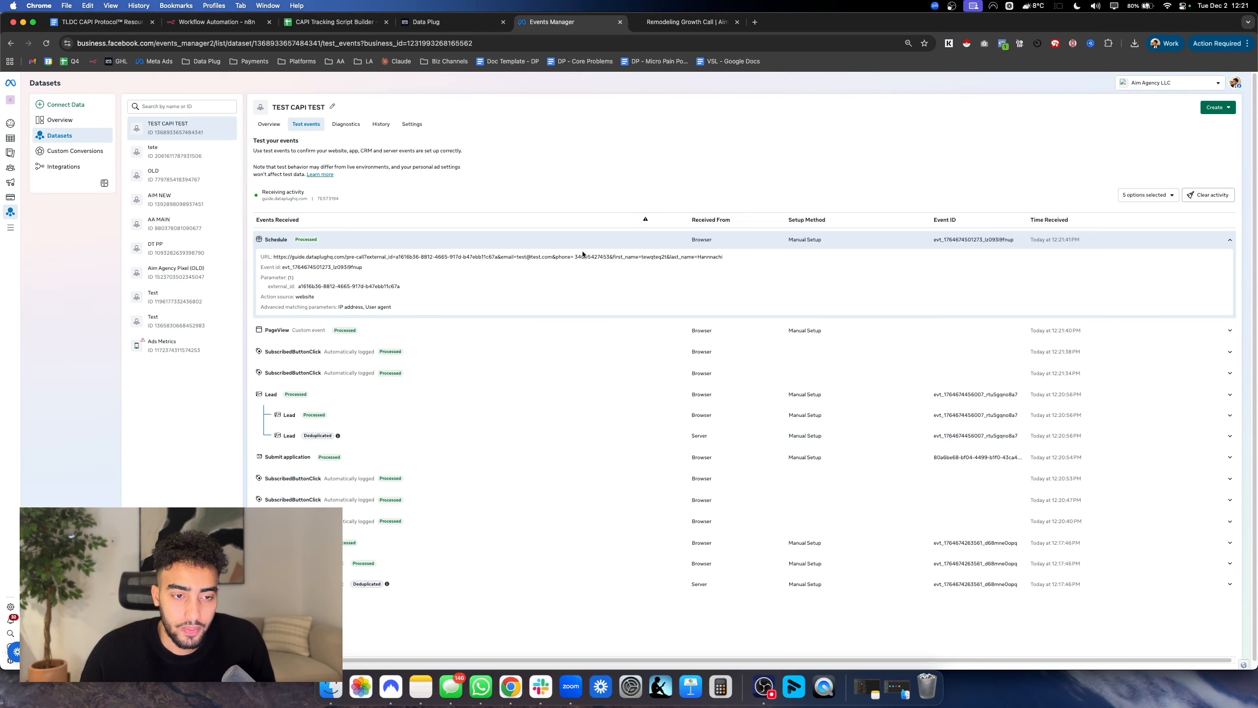
{"action": "left_click", "coordinate": [573, 330]}
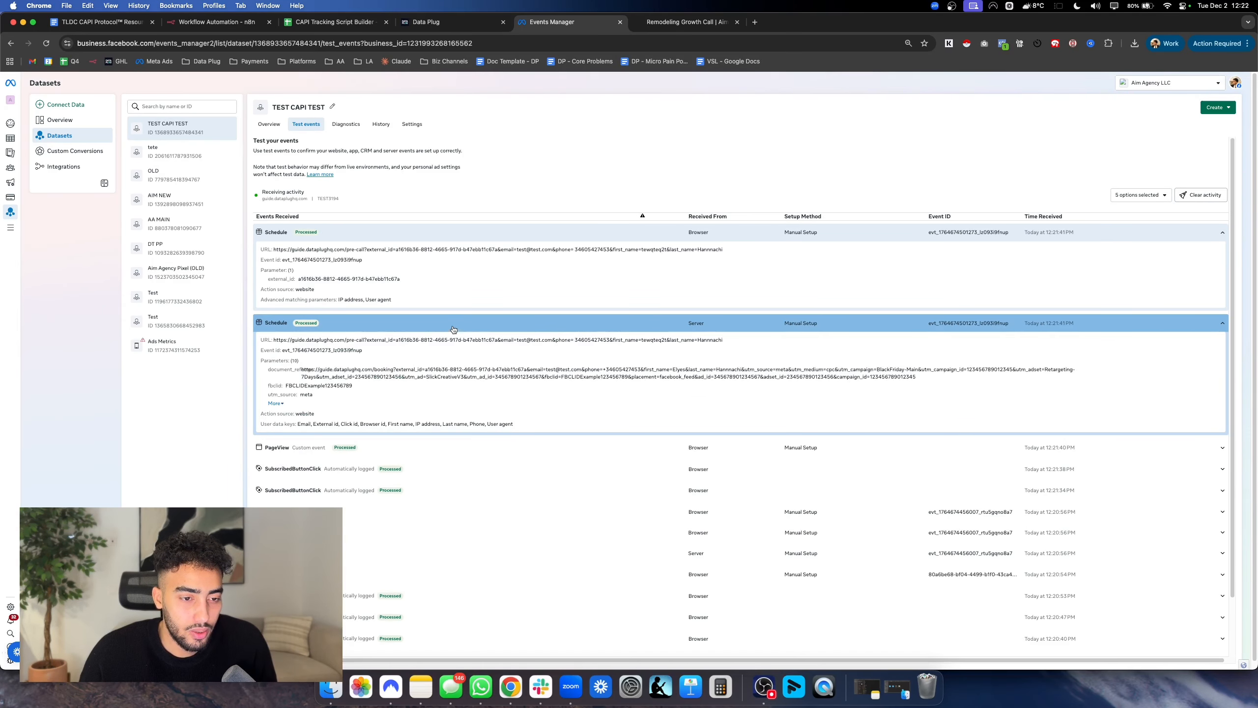
{"action": "left_click_drag", "start_coordinate": [702, 325], "coordinate": [262, 349]}
{"action": "left_click", "coordinate": [271, 403]}
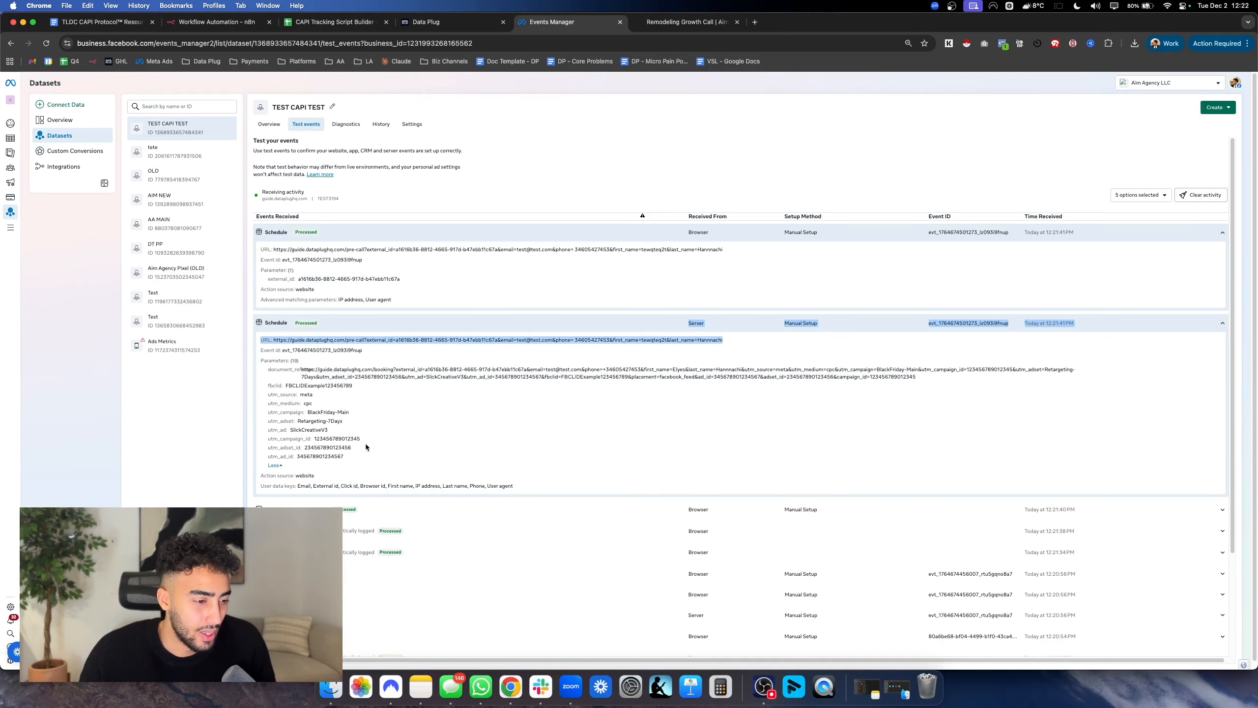
{"action": "left_click", "coordinate": [547, 490]}
{"action": "left_click", "coordinate": [585, 325]}
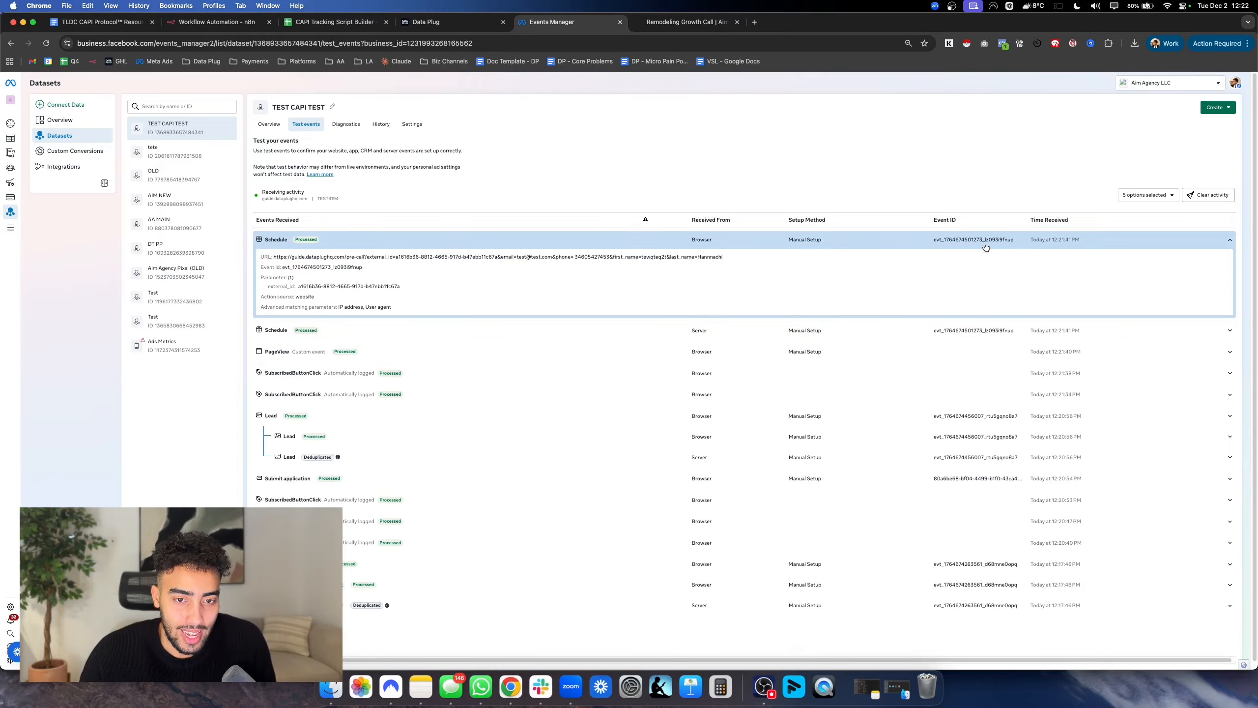
{"action": "left_click", "coordinate": [941, 327]}
{"action": "left_click", "coordinate": [936, 324]}
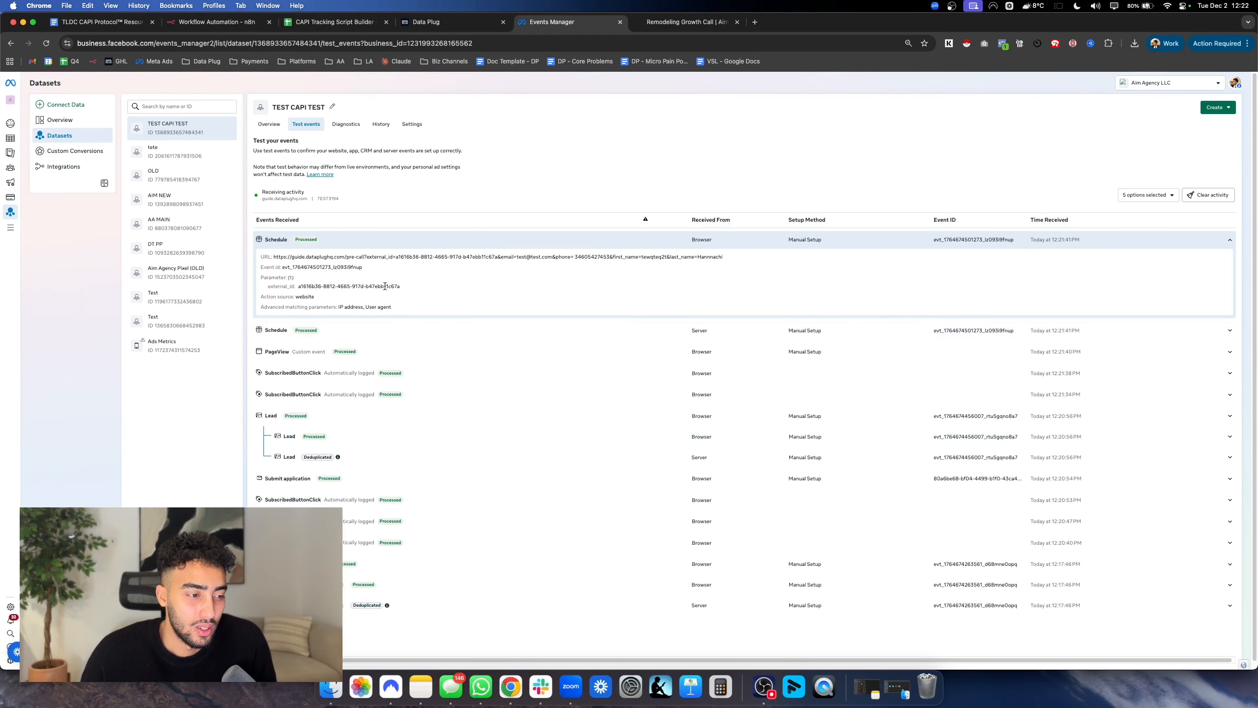
{"action": "left_click", "coordinate": [429, 241]}
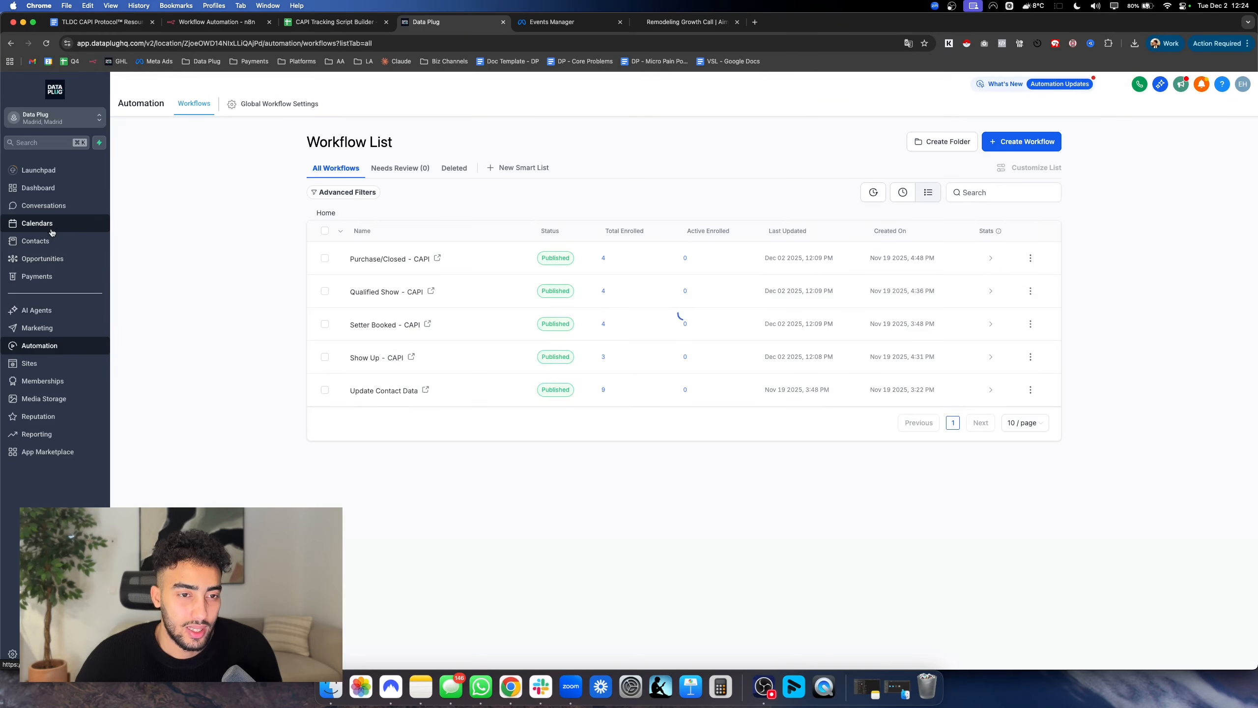
Open the test contact from Contacts and add Setter Booked - CAPI under Automation.
{"action": "left_click", "coordinate": [45, 240]}
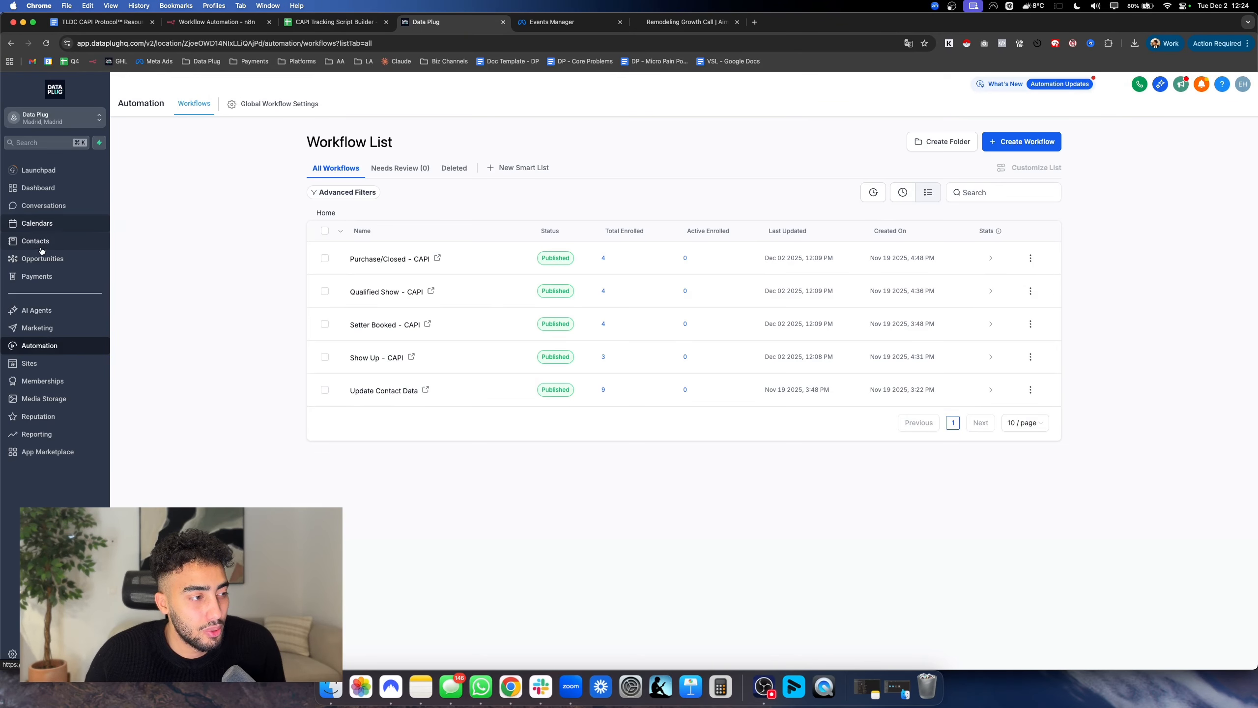
{"action": "left_click", "coordinate": [239, 246]}
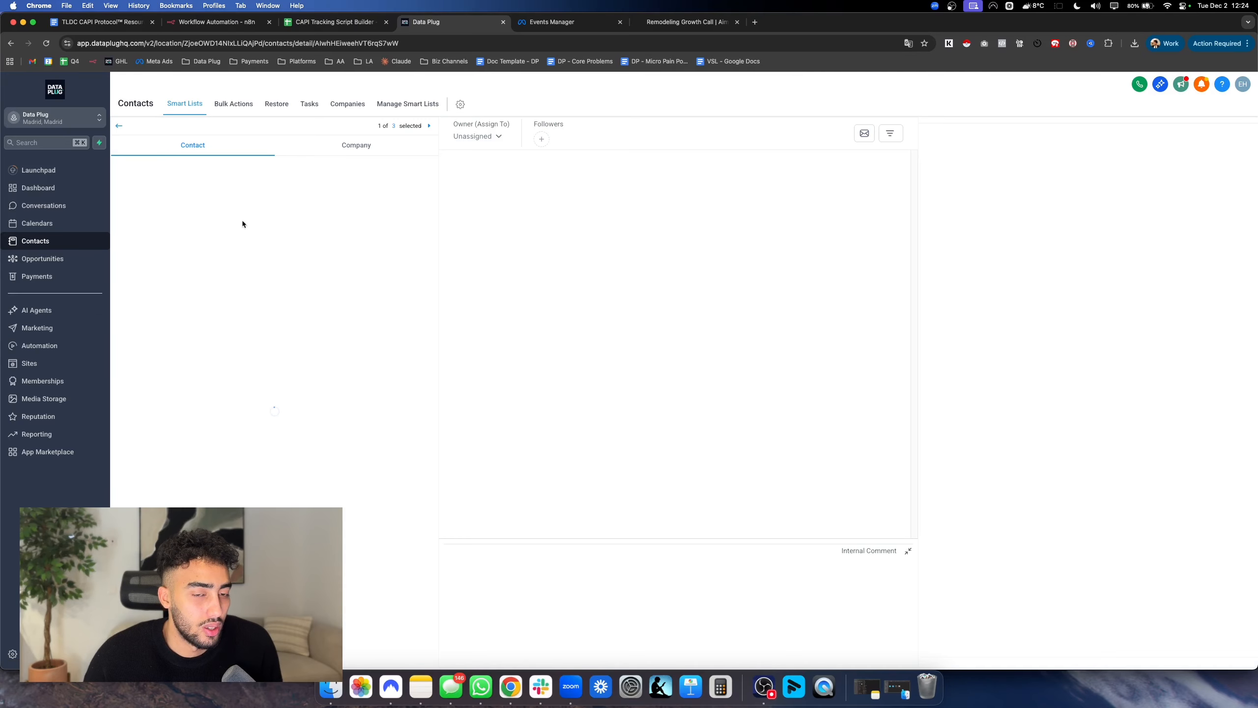
{"action": "scroll", "coordinate": [293, 429], "scroll_direction": "down", "scroll_amount": 5}
{"action": "scroll", "coordinate": [293, 425], "scroll_direction": "down", "scroll_amount": 10}
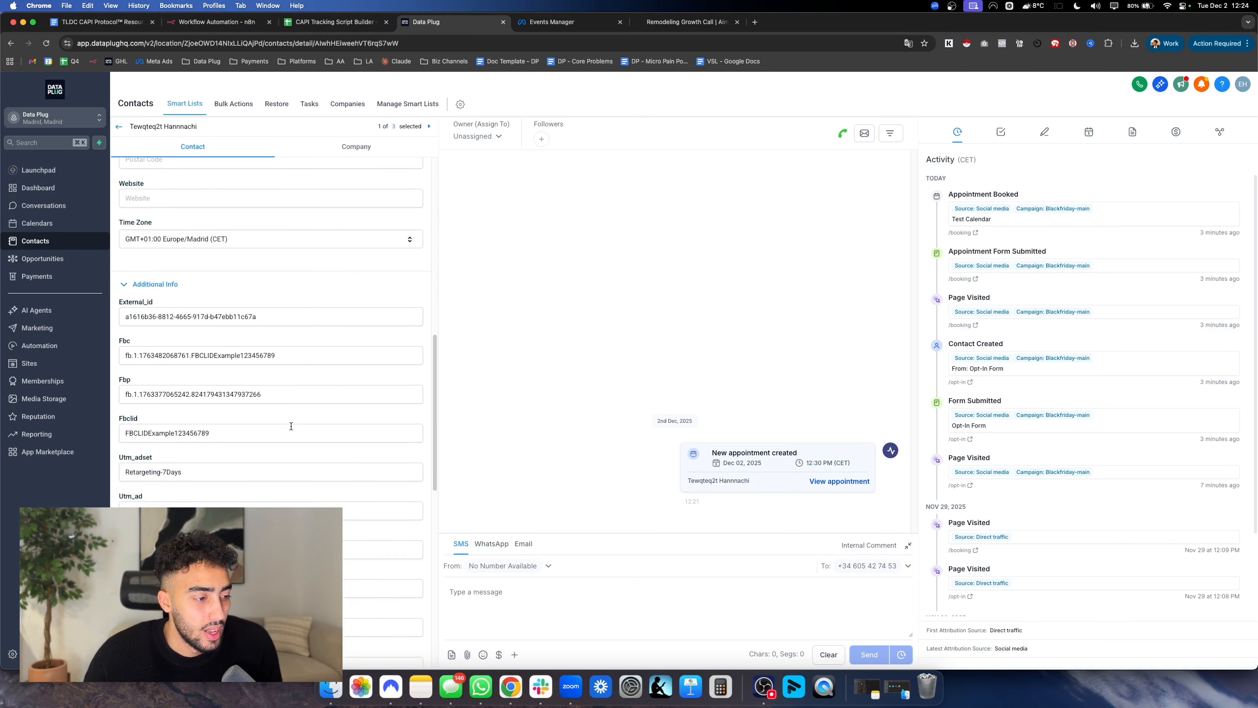
{"action": "scroll", "coordinate": [285, 434], "scroll_direction": "down", "scroll_amount": 3}
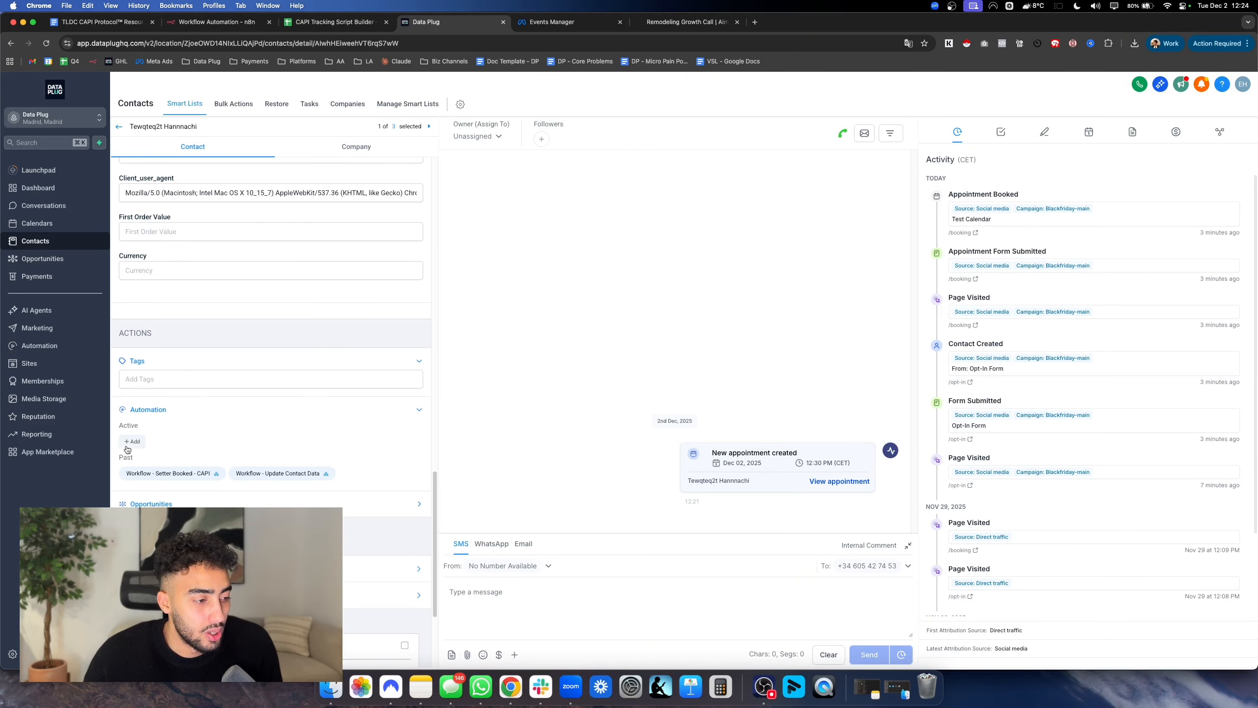
{"action": "left_click", "coordinate": [128, 443]}
{"action": "left_click", "coordinate": [572, 146]}
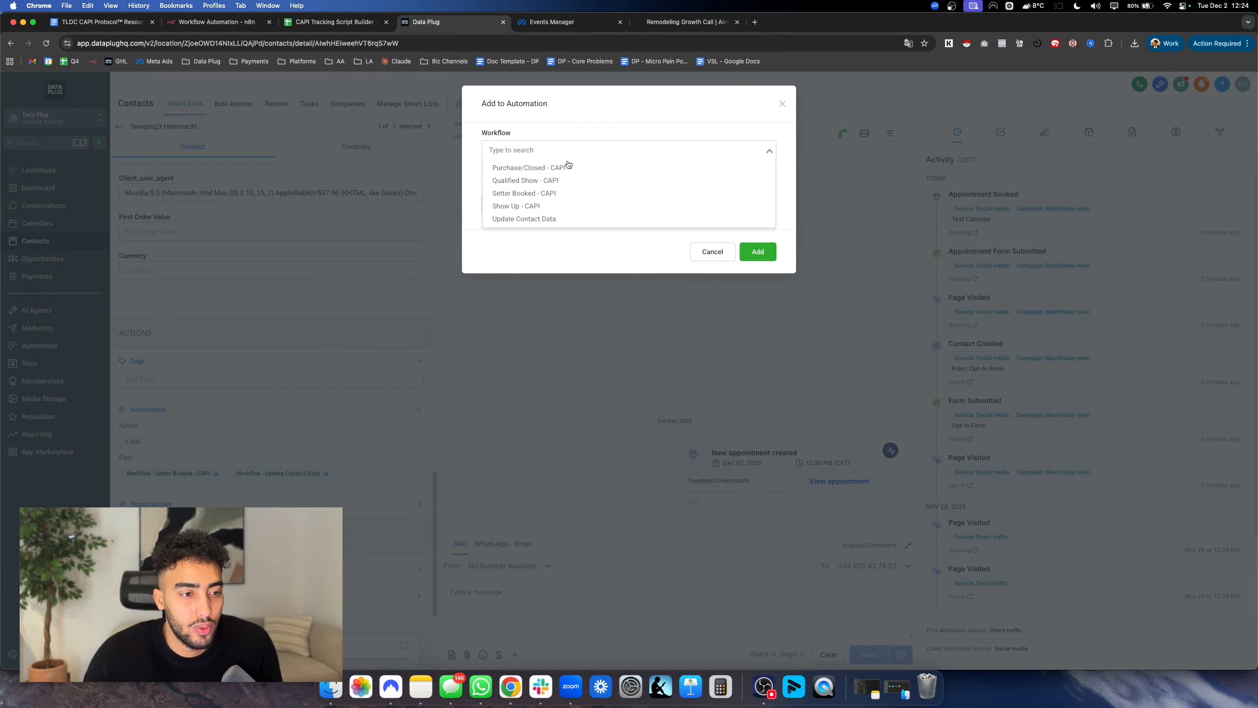
{"action": "left_click", "coordinate": [567, 192]}
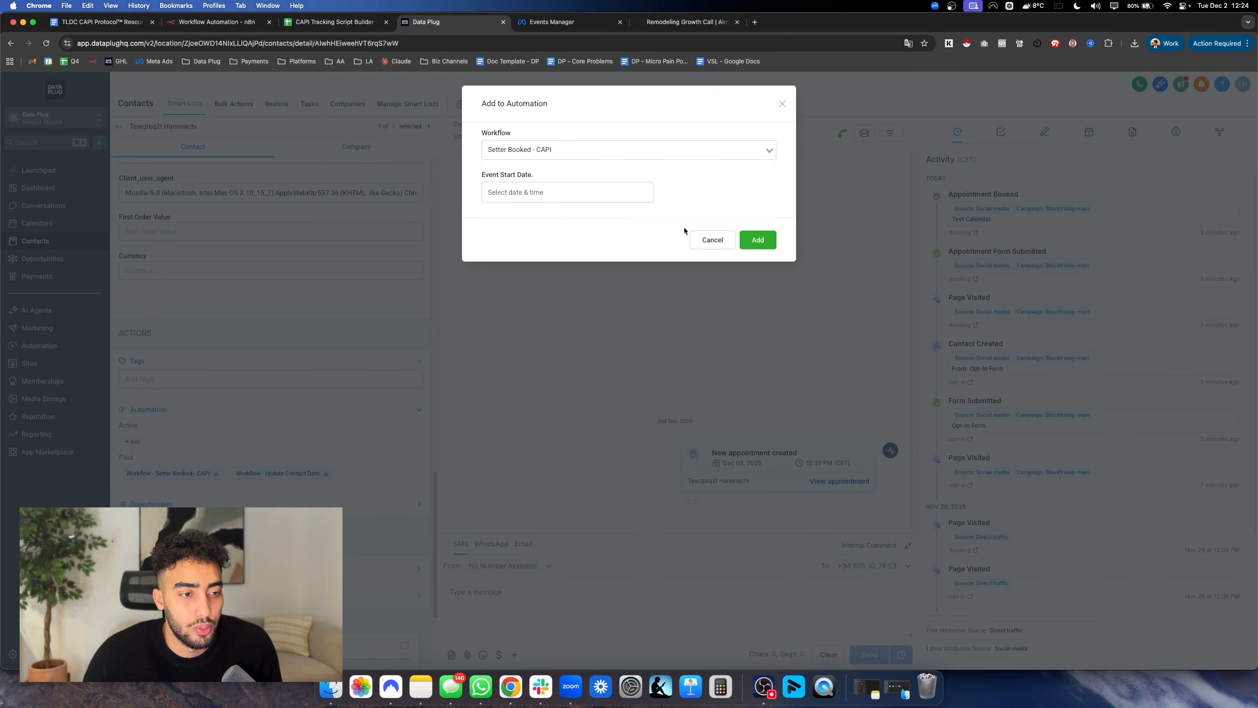
{"action": "left_click", "coordinate": [762, 240]}
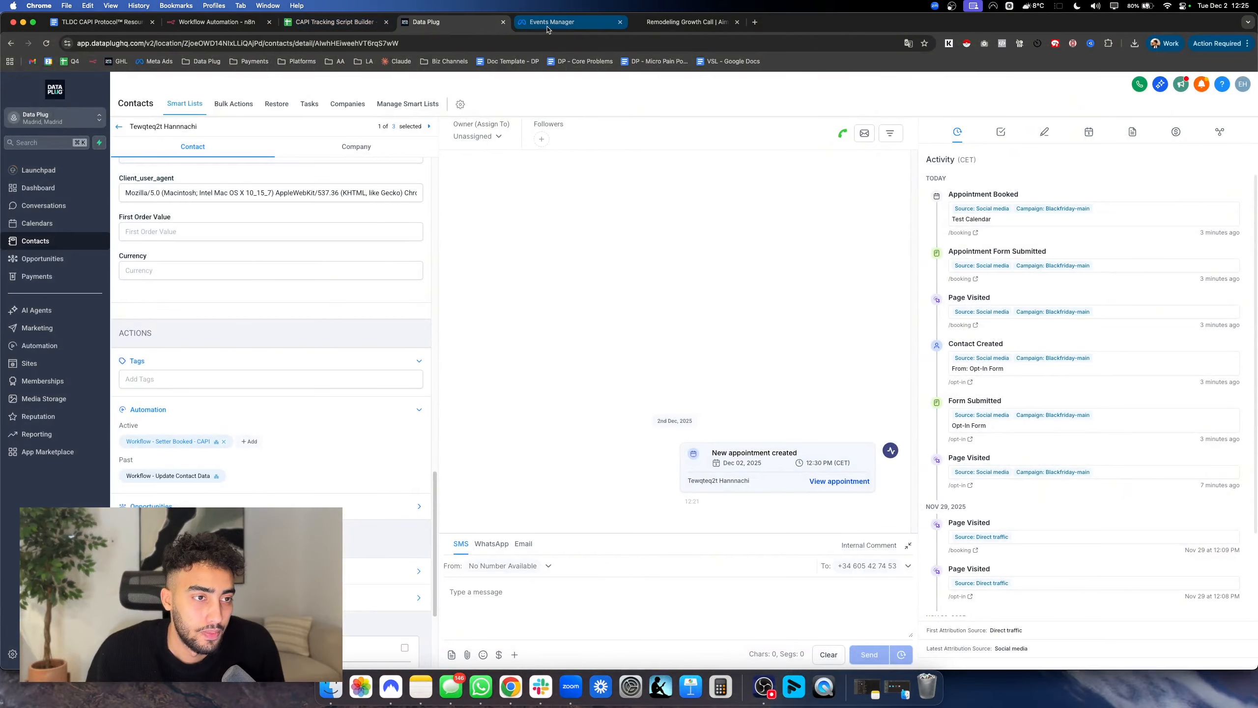
Check the new 12:25 server Schedule event in Test events, then return to the contact in Data Plug.
{"action": "left_click", "coordinate": [547, 22]}
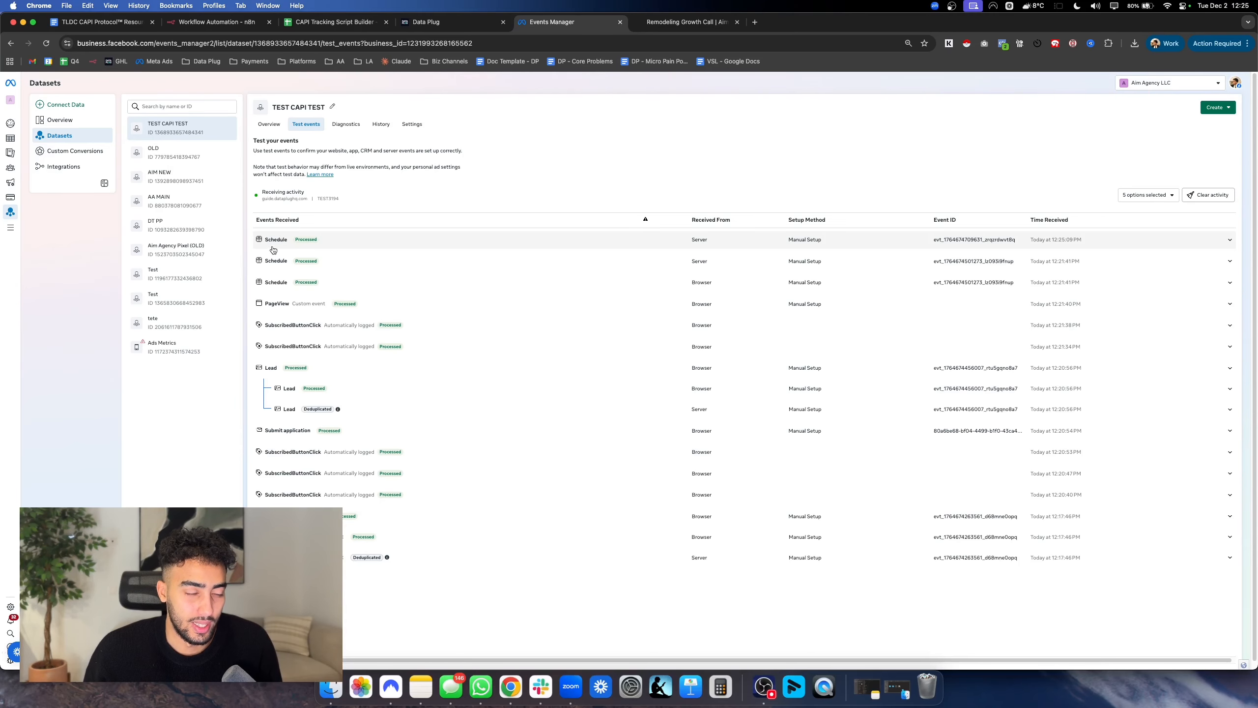
{"action": "left_click", "coordinate": [308, 242]}
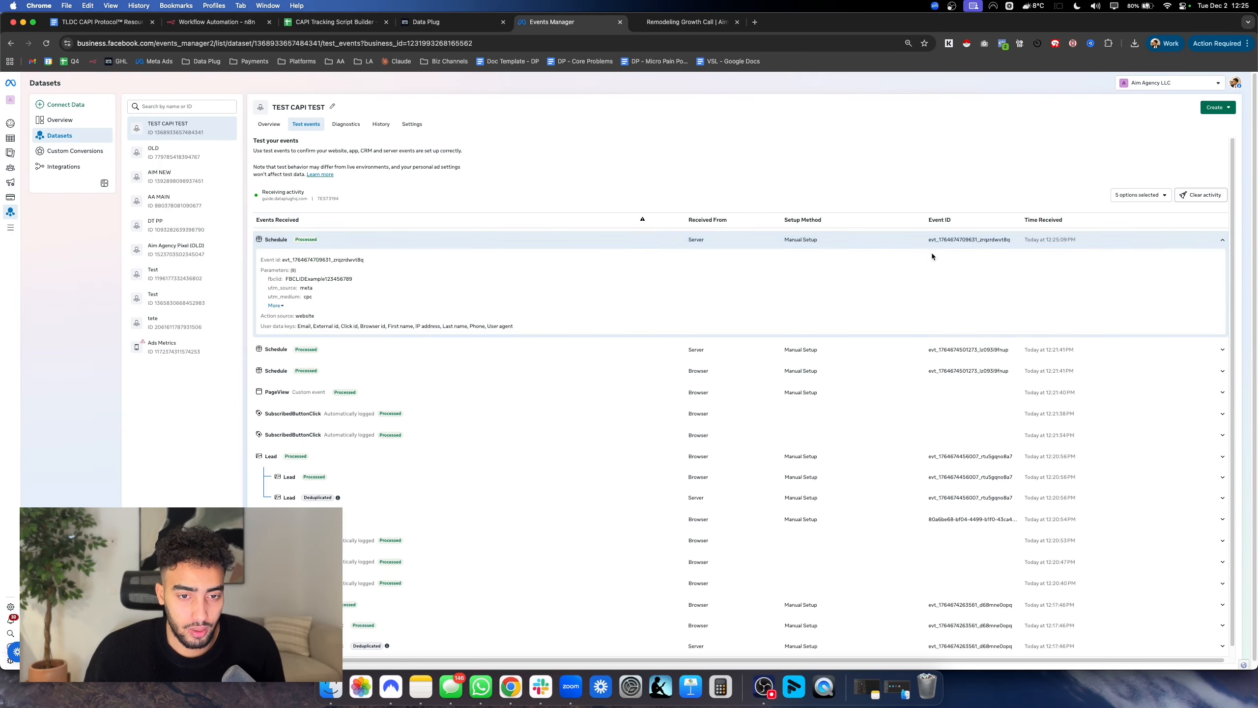
{"action": "left_click", "coordinate": [462, 241]}
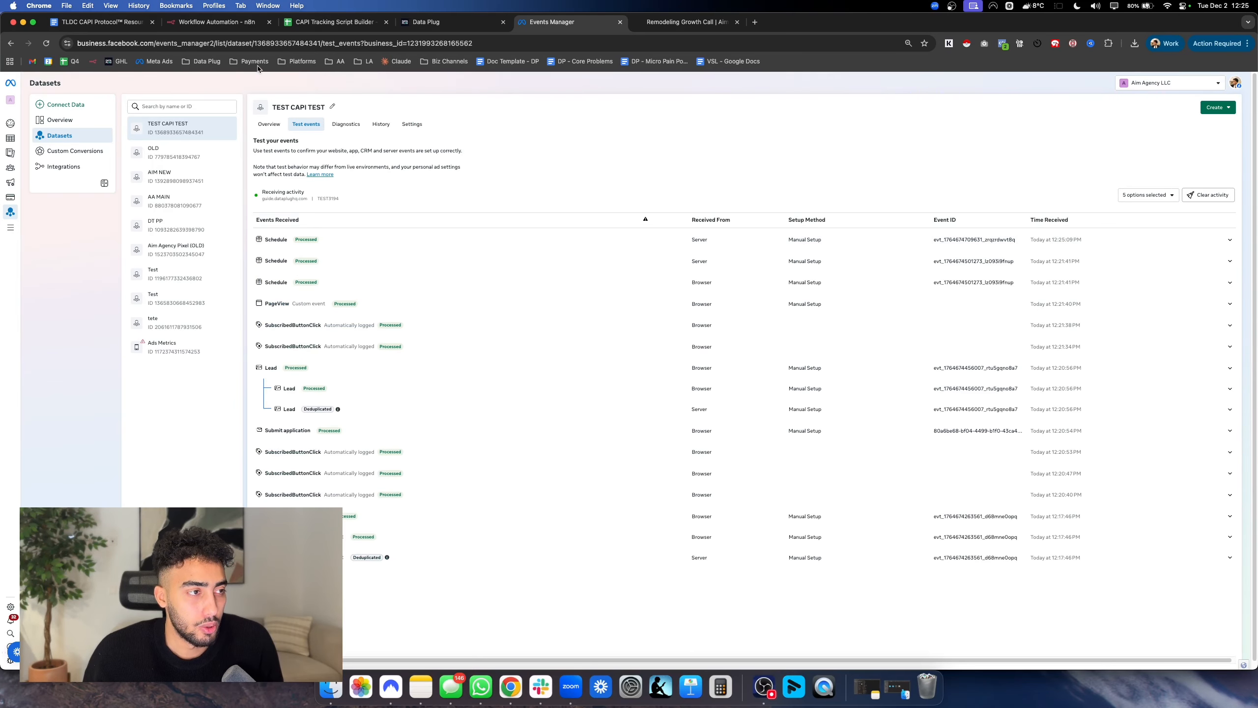
{"action": "left_click", "coordinate": [422, 21]}
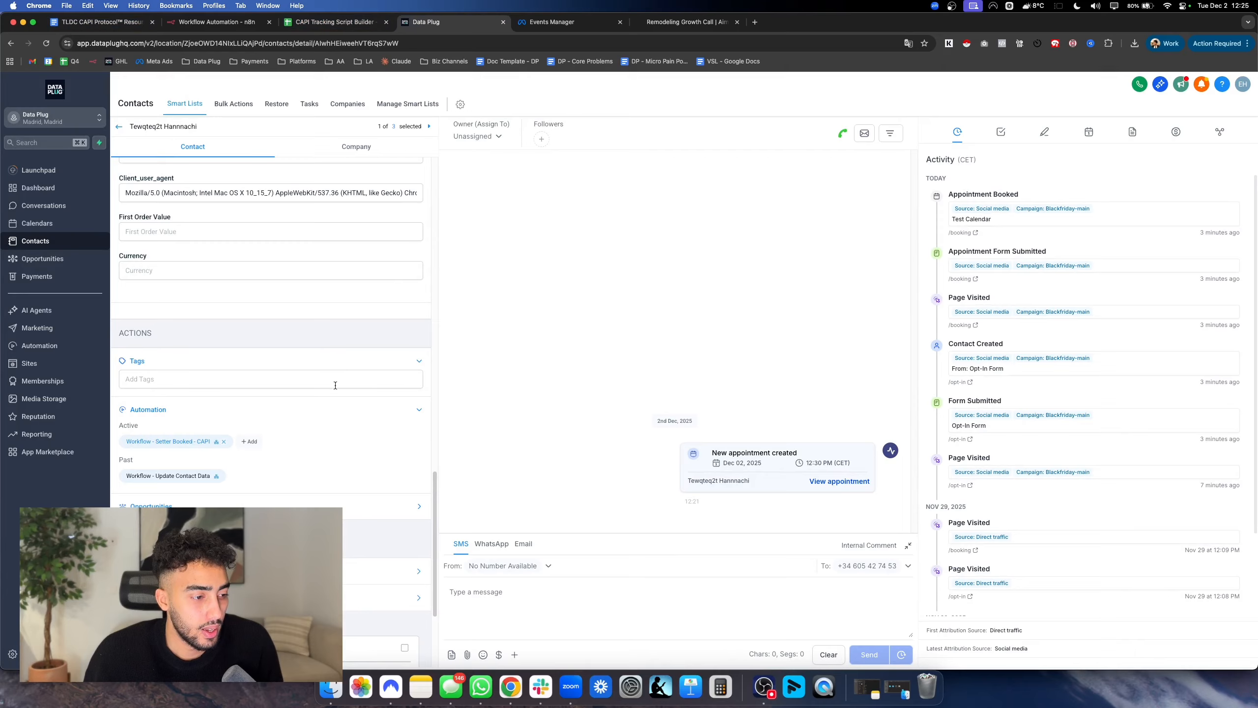
Add the Show Up - CAPI workflow to the test contact under Automation, then go back to Test events.
{"action": "left_click", "coordinate": [250, 441]}
{"action": "left_click", "coordinate": [550, 149]}
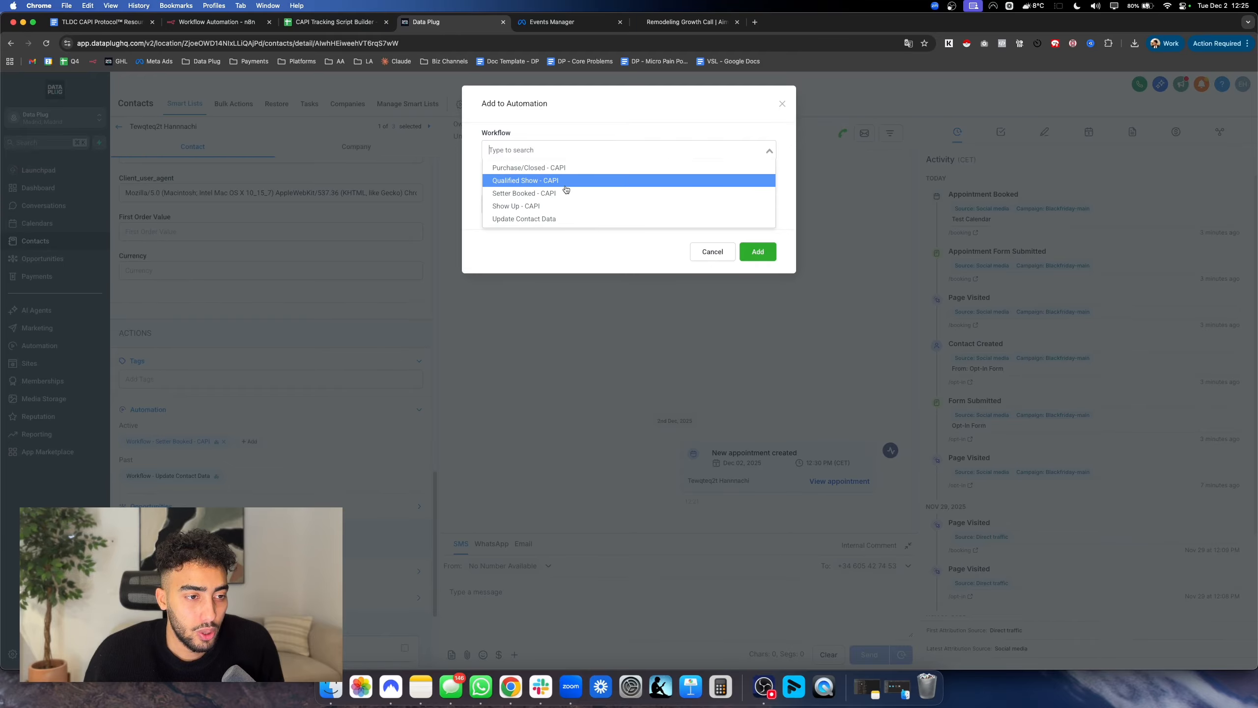
{"action": "left_click", "coordinate": [540, 206]}
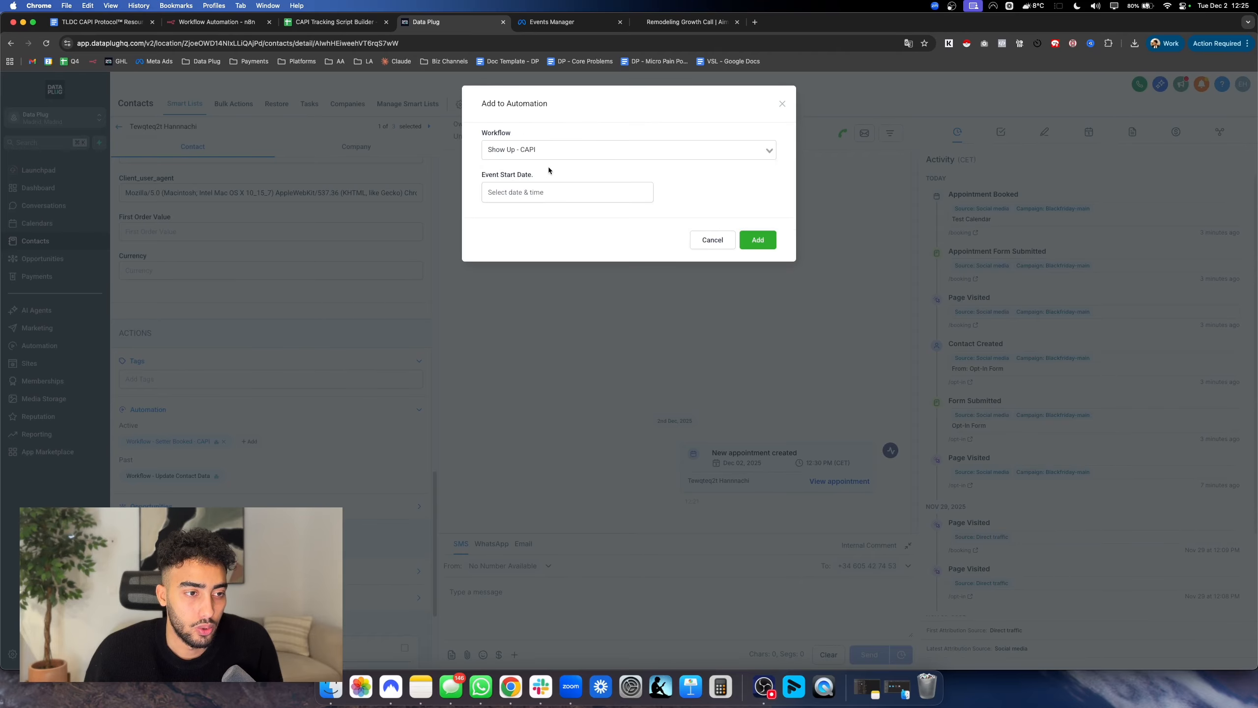
{"action": "left_click", "coordinate": [763, 244]}
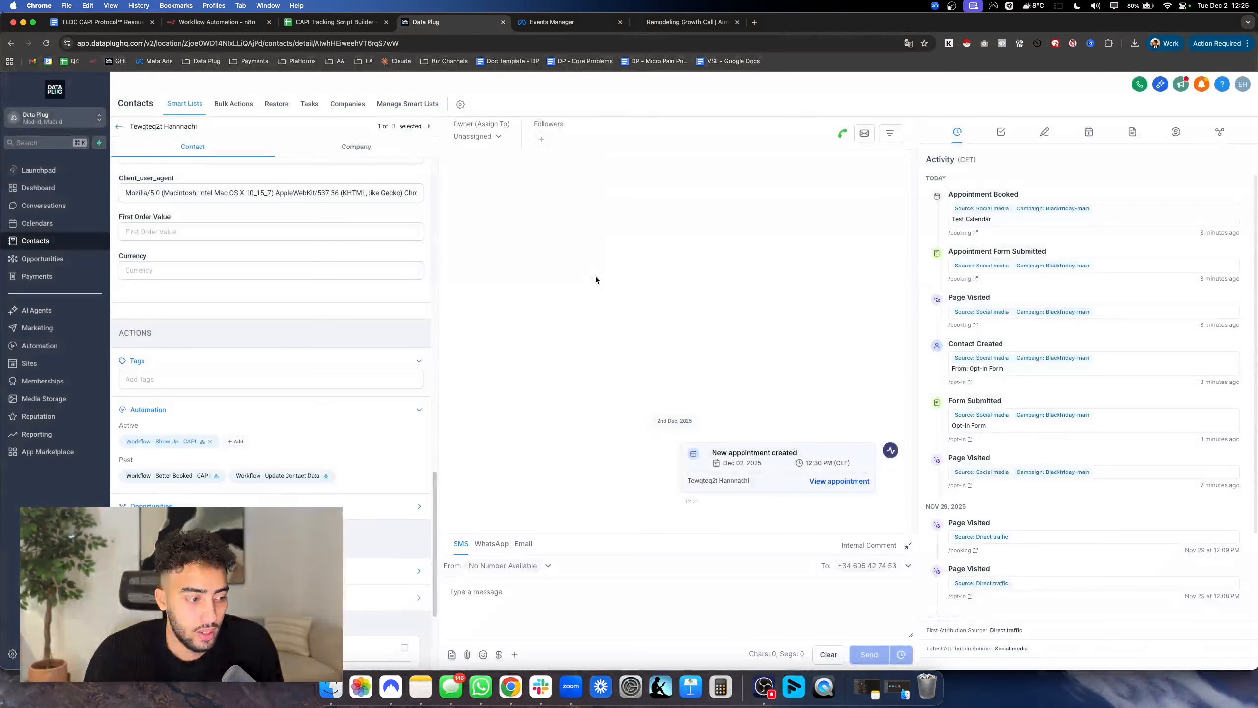
{"action": "left_click", "coordinate": [534, 27]}
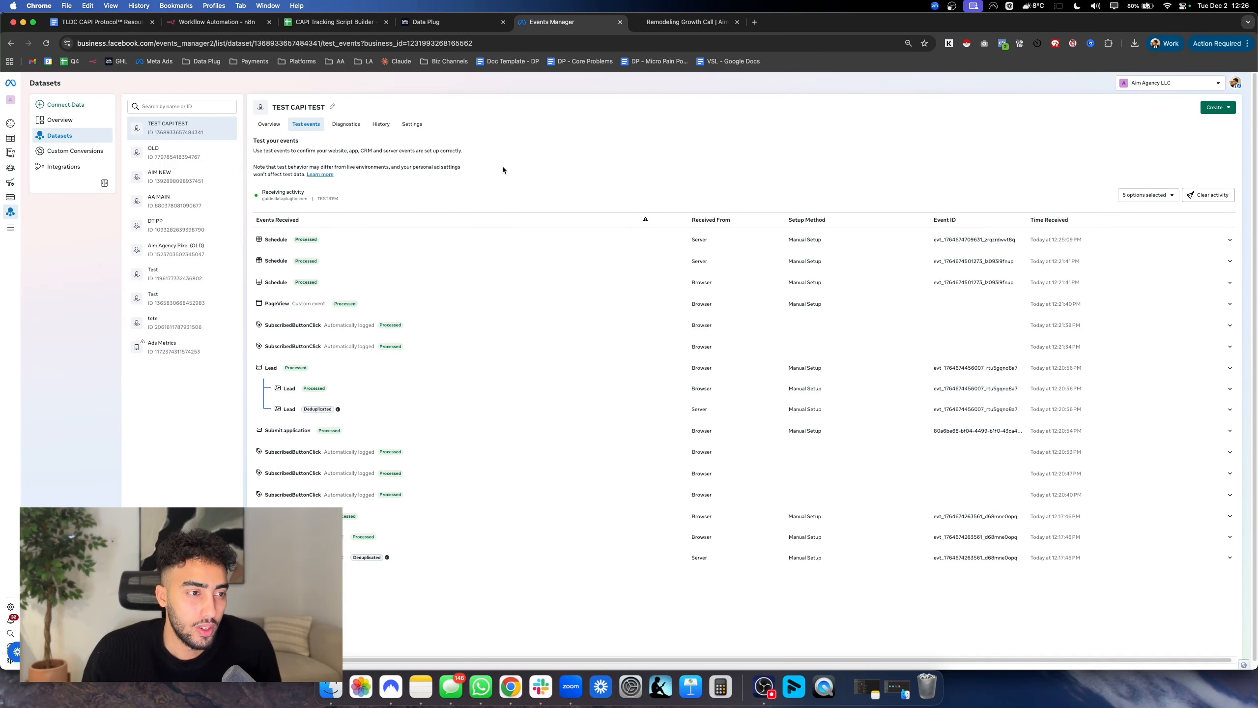
Open the dataset Settings and review events awaiting confirmation under Manage event blocking.
{"action": "left_click", "coordinate": [412, 128]}
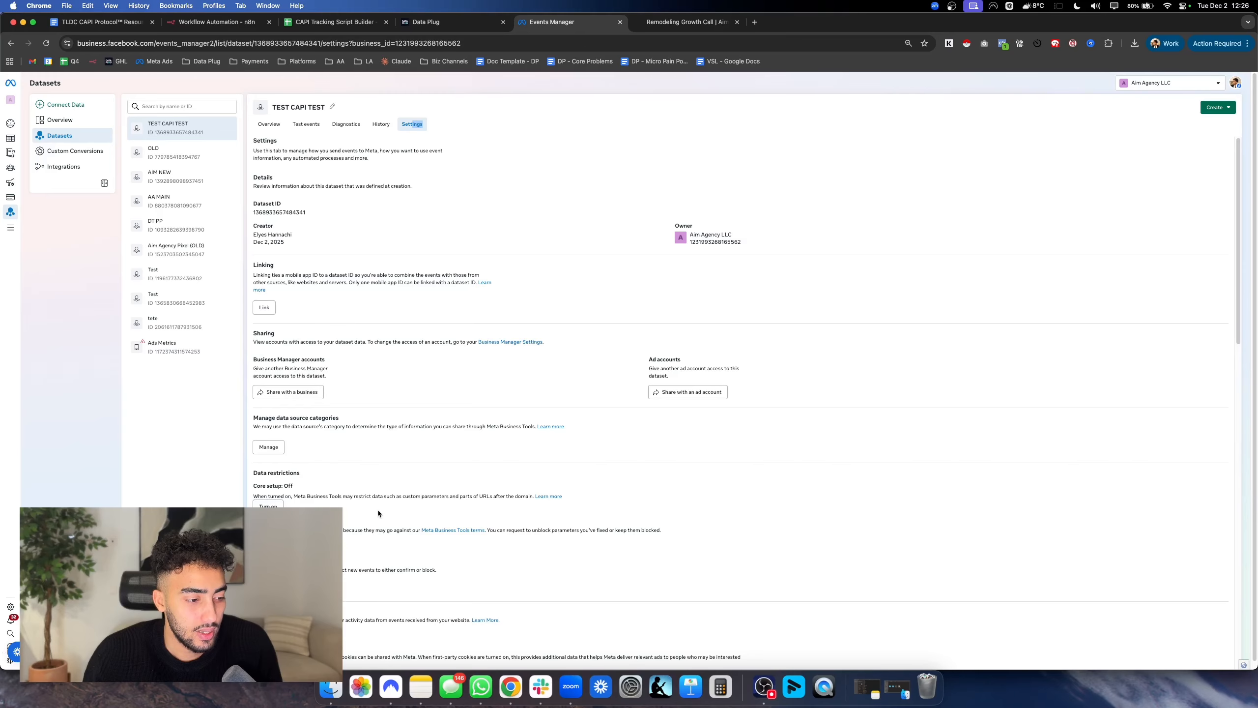
{"action": "scroll", "coordinate": [378, 510], "scroll_direction": "down", "scroll_amount": 3}
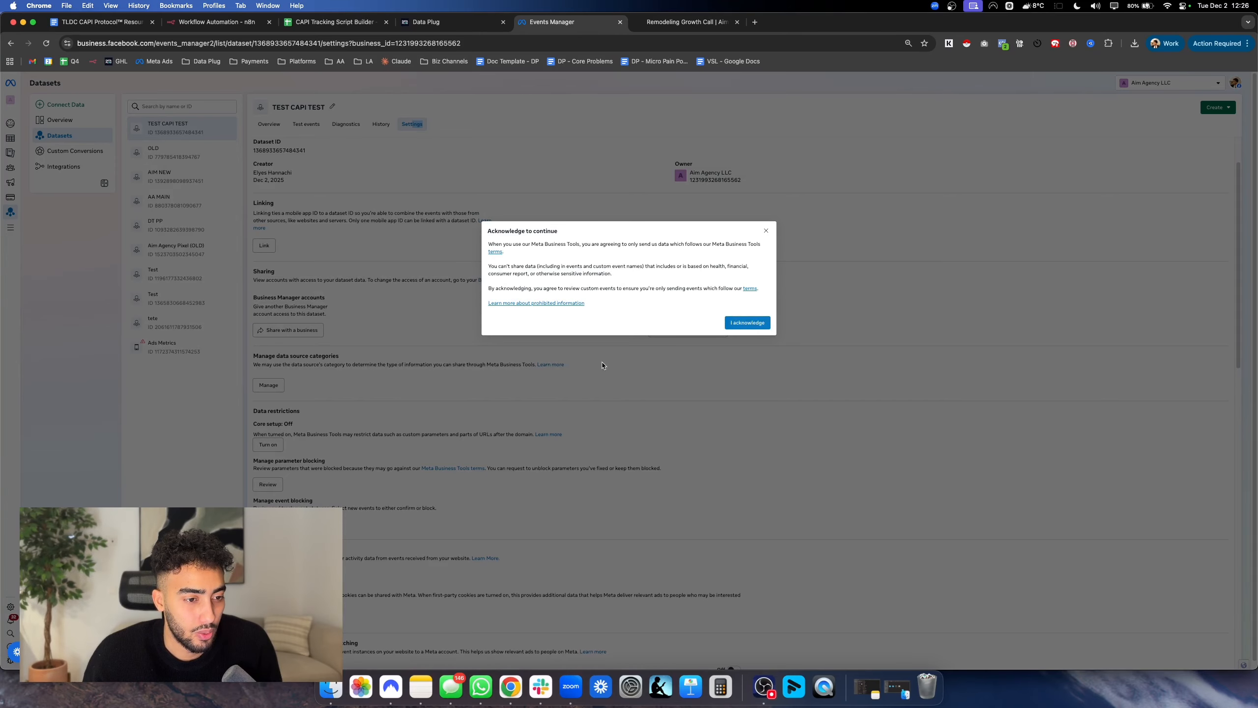
{"action": "left_click", "coordinate": [748, 325]}
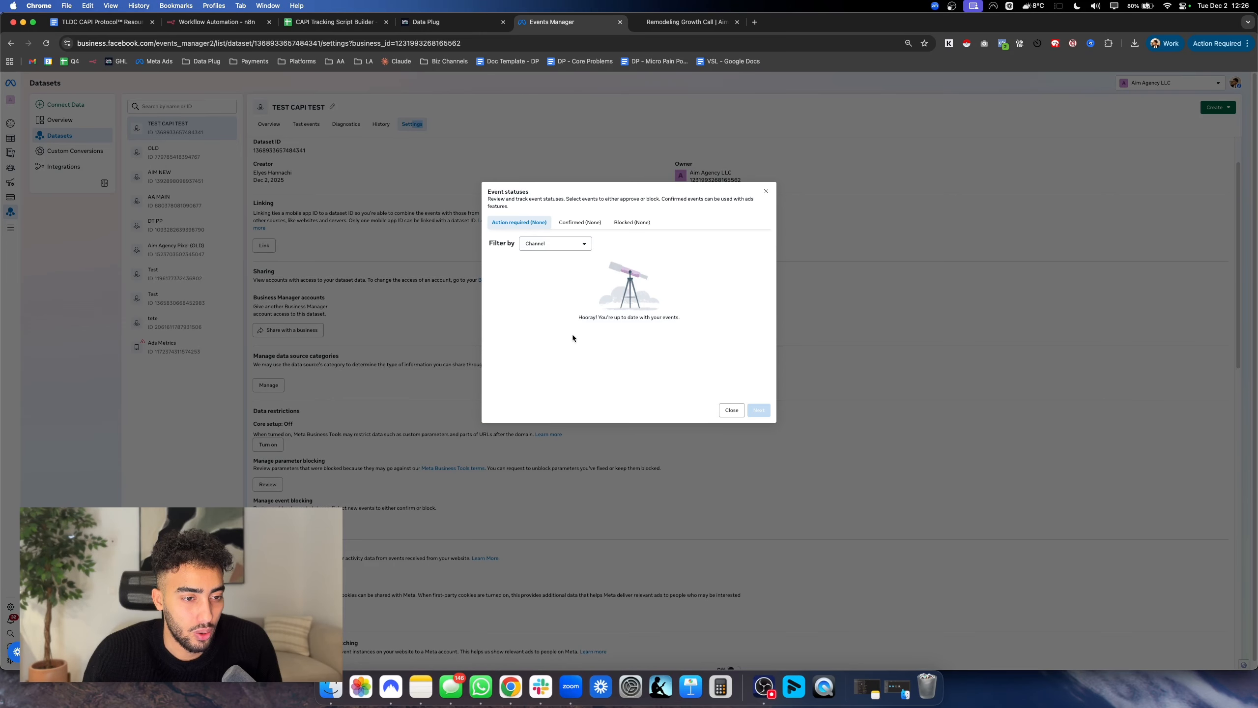
{"action": "left_click", "coordinate": [765, 191]}
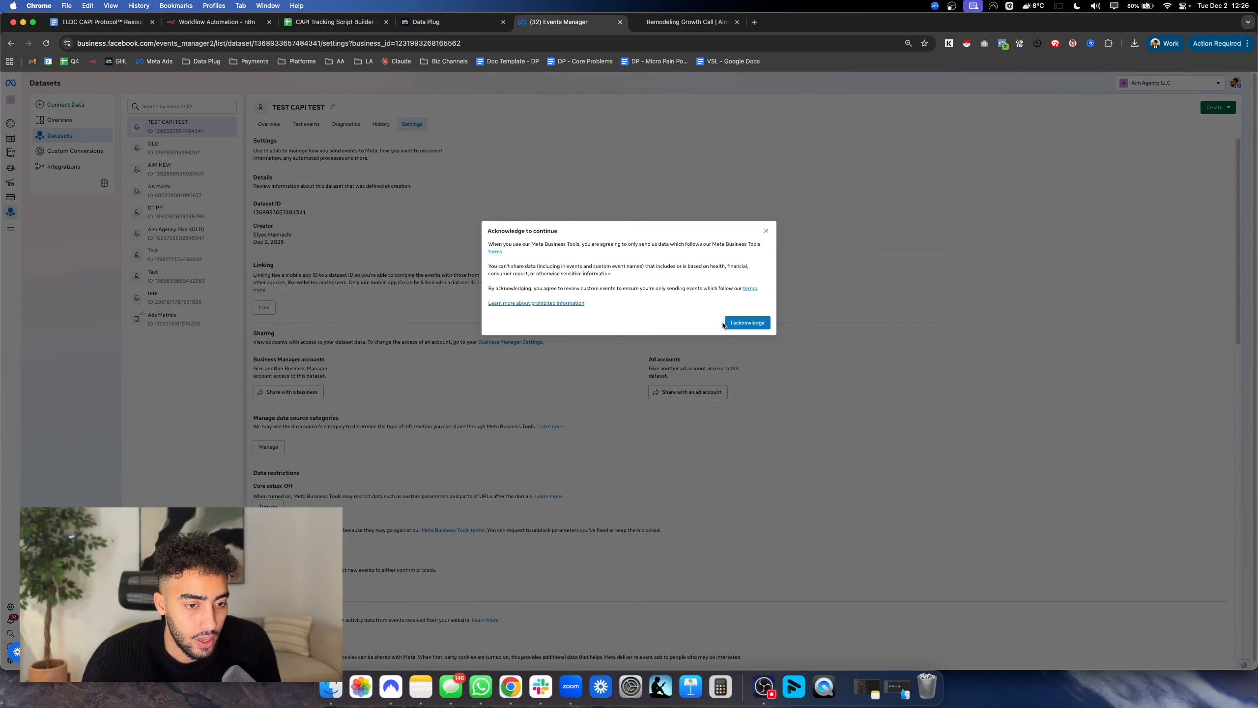
{"action": "left_click", "coordinate": [725, 323]}
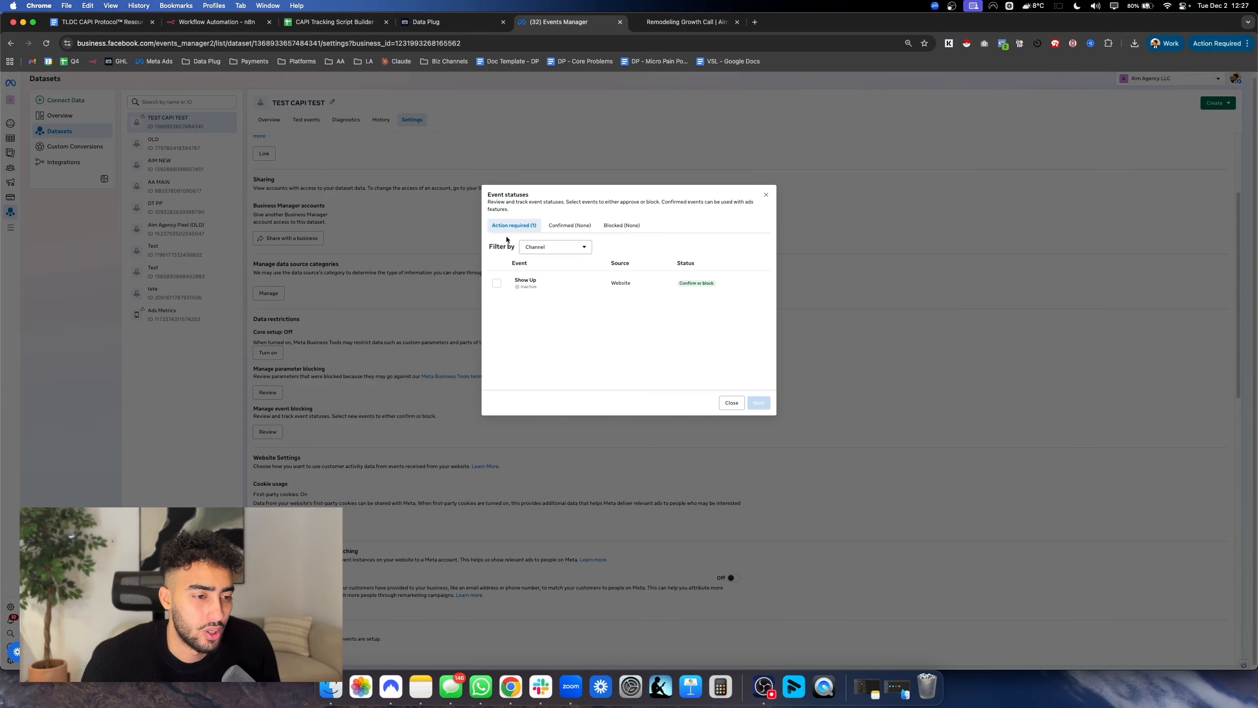
Confirm Show Up as a custom event, then return to the test contact in Data Plug.
{"action": "left_click", "coordinate": [496, 283]}
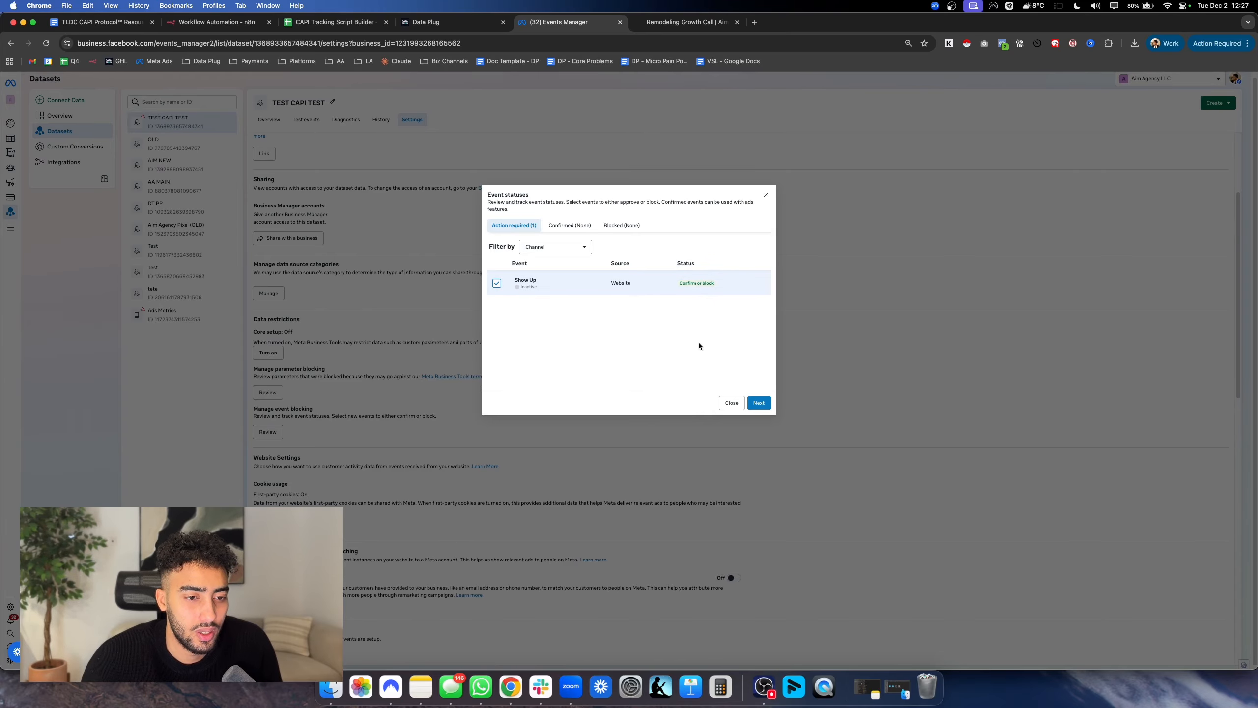
{"action": "left_click", "coordinate": [758, 403]}
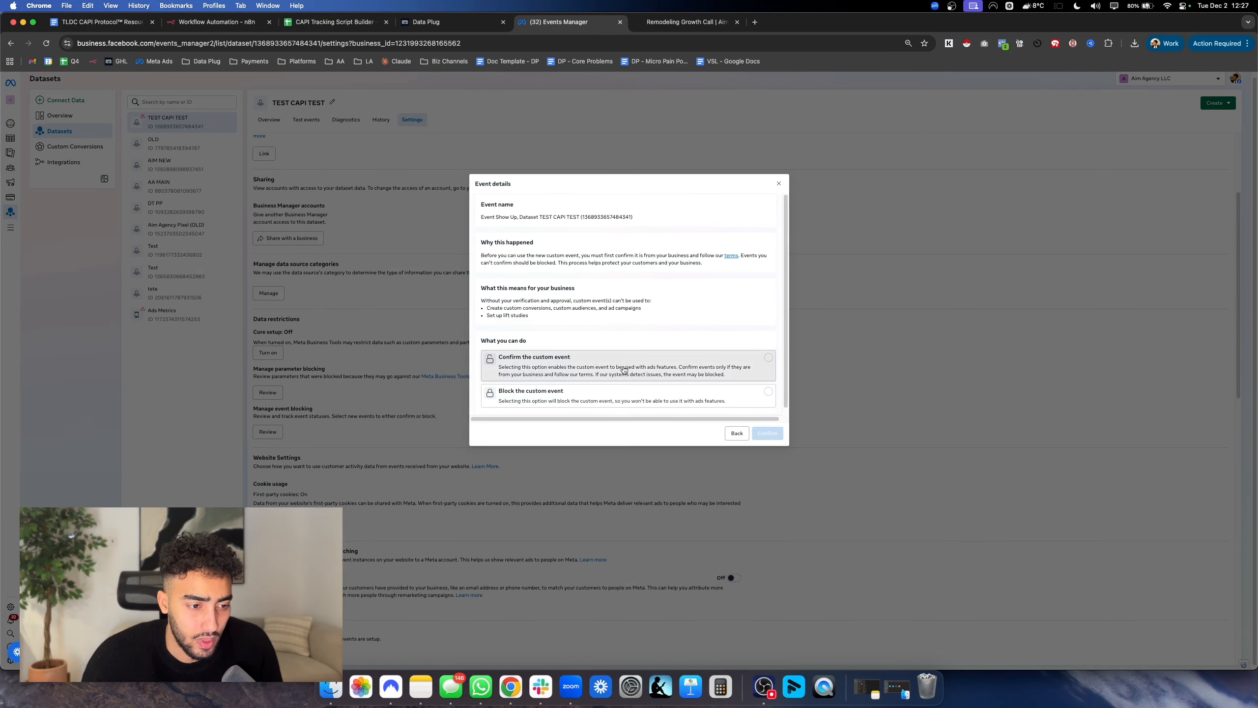
{"action": "left_click", "coordinate": [562, 361]}
{"action": "left_click", "coordinate": [766, 428]}
{"action": "left_click", "coordinate": [736, 339]}
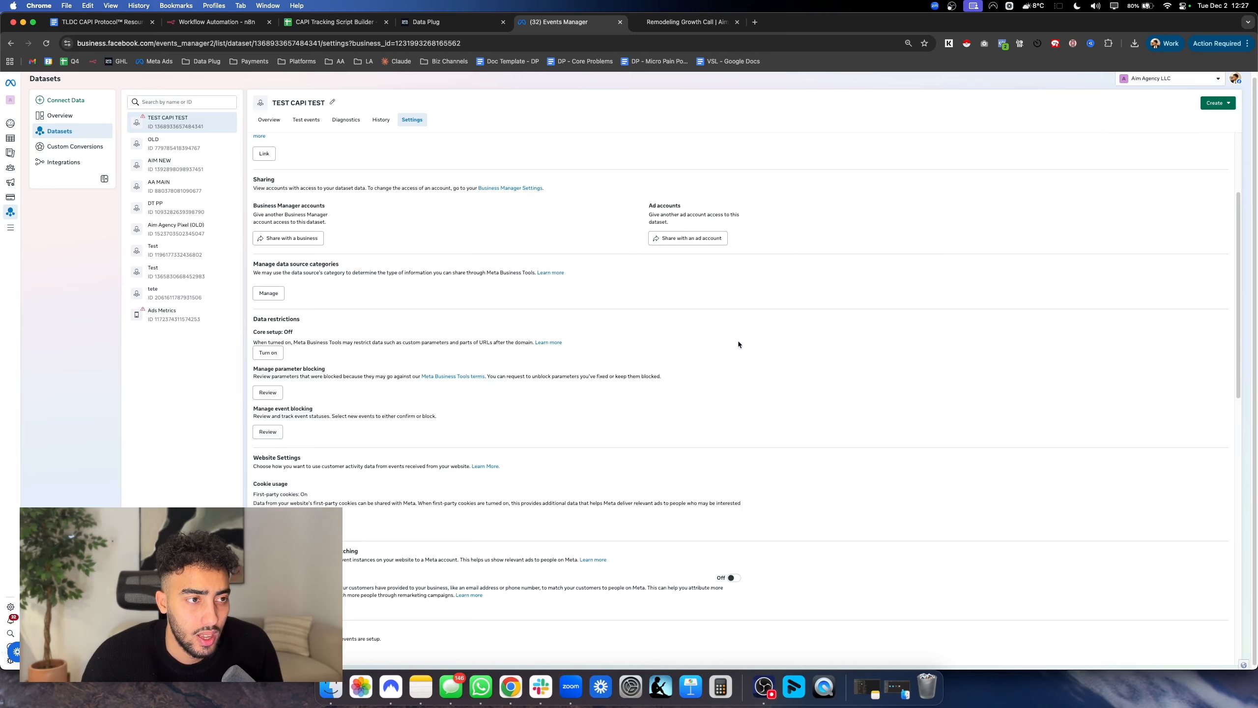
{"action": "left_click", "coordinate": [247, 24]}
{"action": "left_click", "coordinate": [415, 25]}
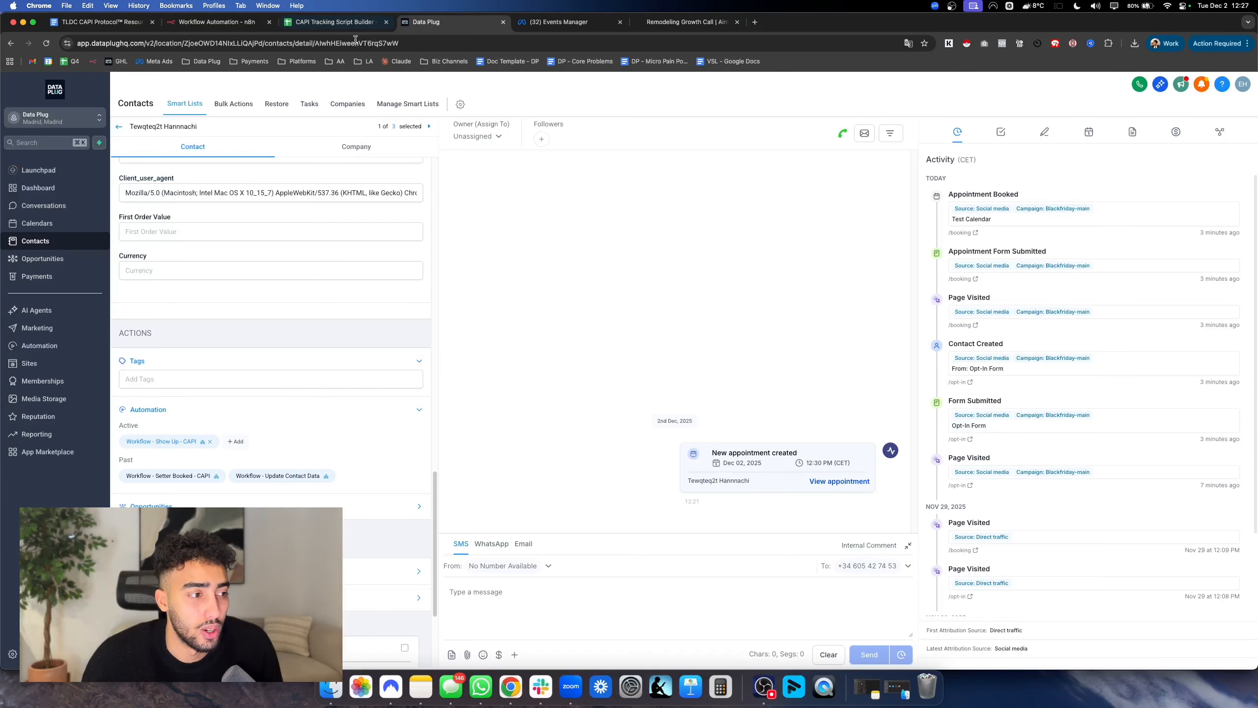
Enrol the test contact in Show Up - CAPI again and reopen Meta's test events list.
{"action": "left_click", "coordinate": [235, 441]}
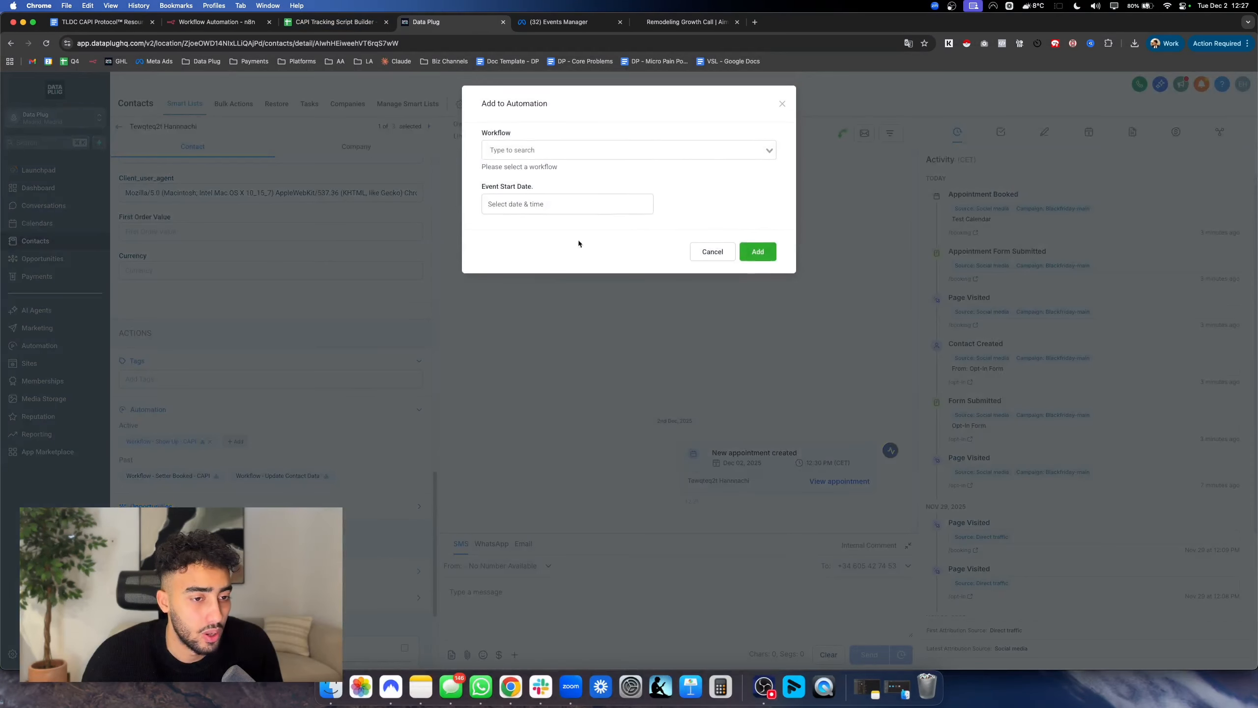
{"action": "left_click", "coordinate": [586, 149]}
{"action": "left_click", "coordinate": [589, 204]}
{"action": "left_click", "coordinate": [760, 241]}
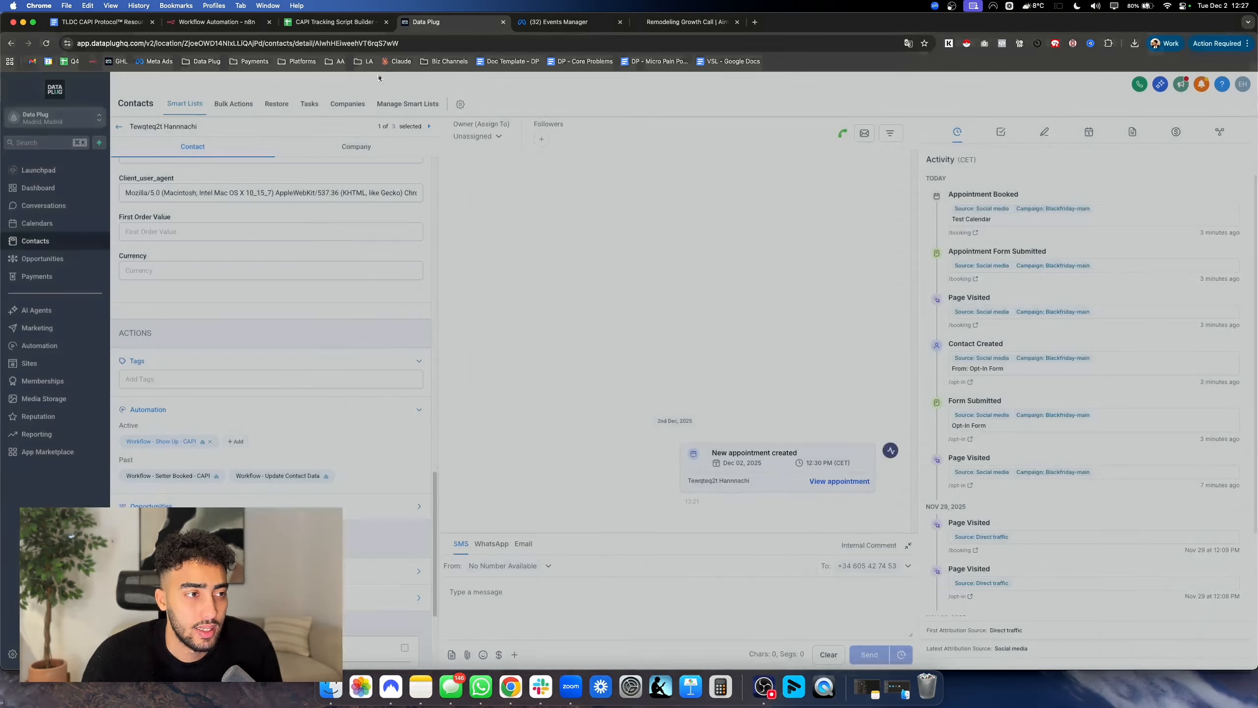
{"action": "left_click", "coordinate": [559, 22]}
{"action": "left_click", "coordinate": [307, 119]}
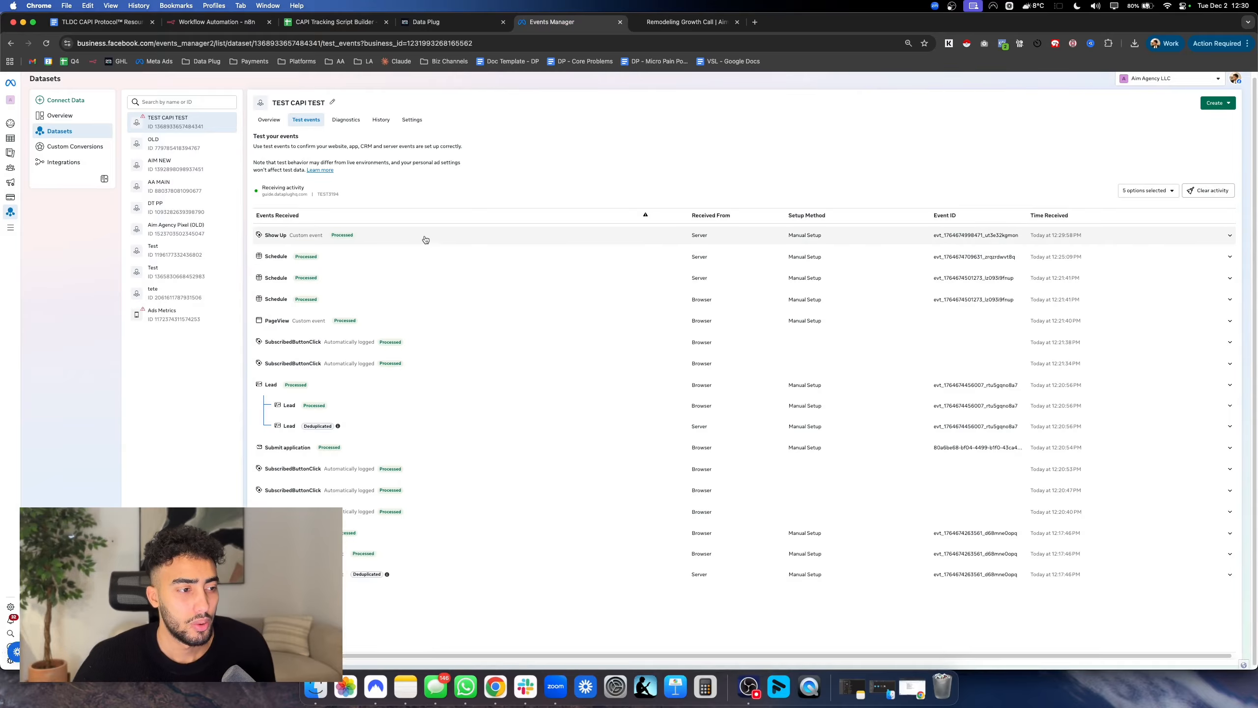
Check the new Show Up server event, then enrol the contact in Qualified Show - CAPI.
{"action": "left_click", "coordinate": [424, 237]}
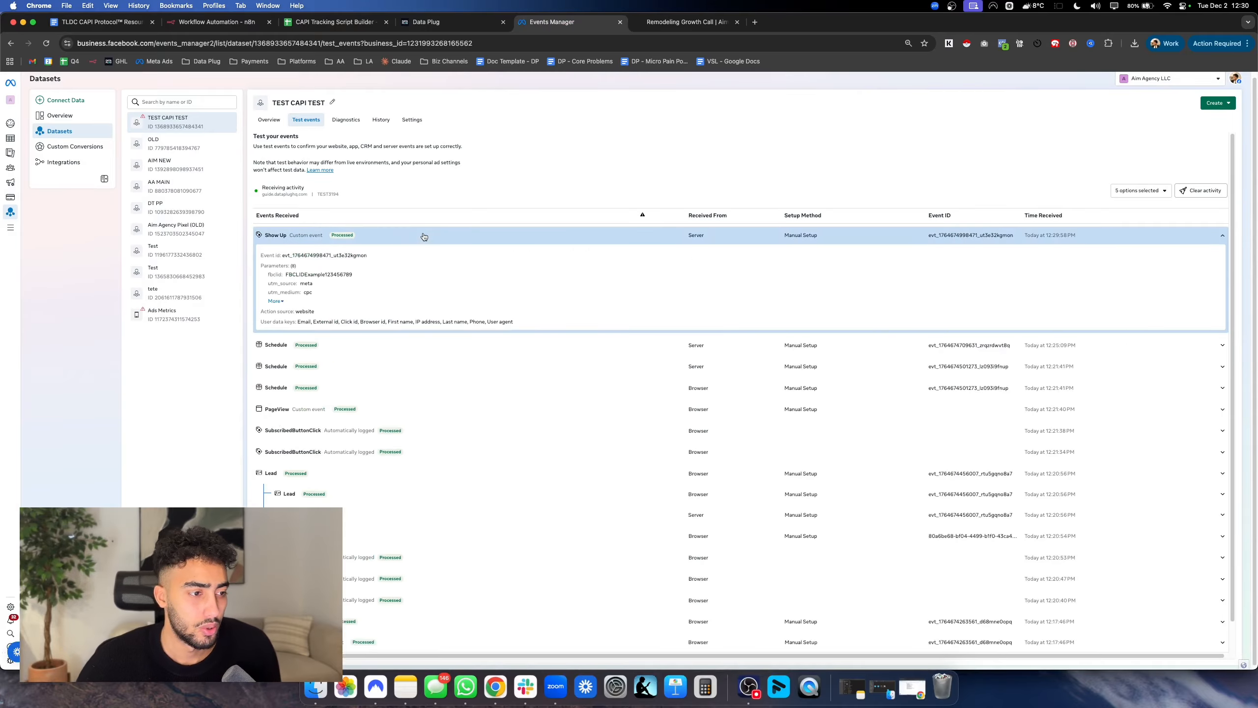
{"action": "left_click", "coordinate": [488, 236]}
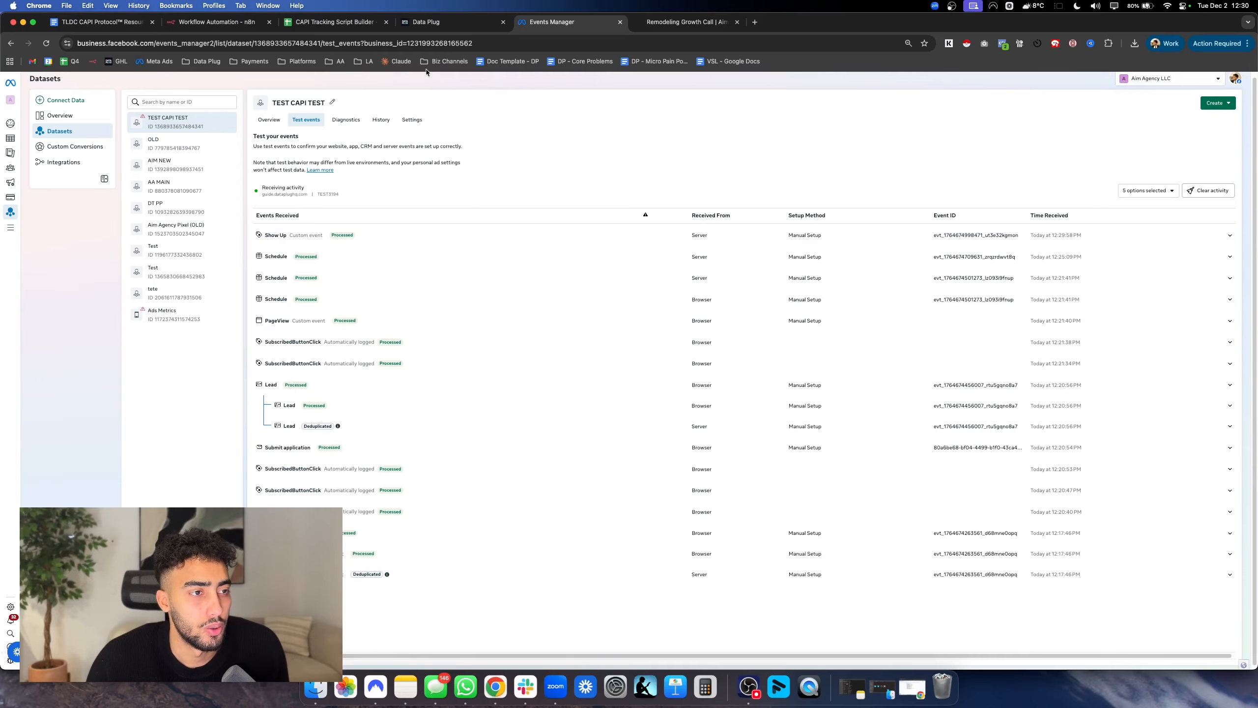
{"action": "left_click", "coordinate": [426, 22]}
{"action": "left_click", "coordinate": [236, 440]}
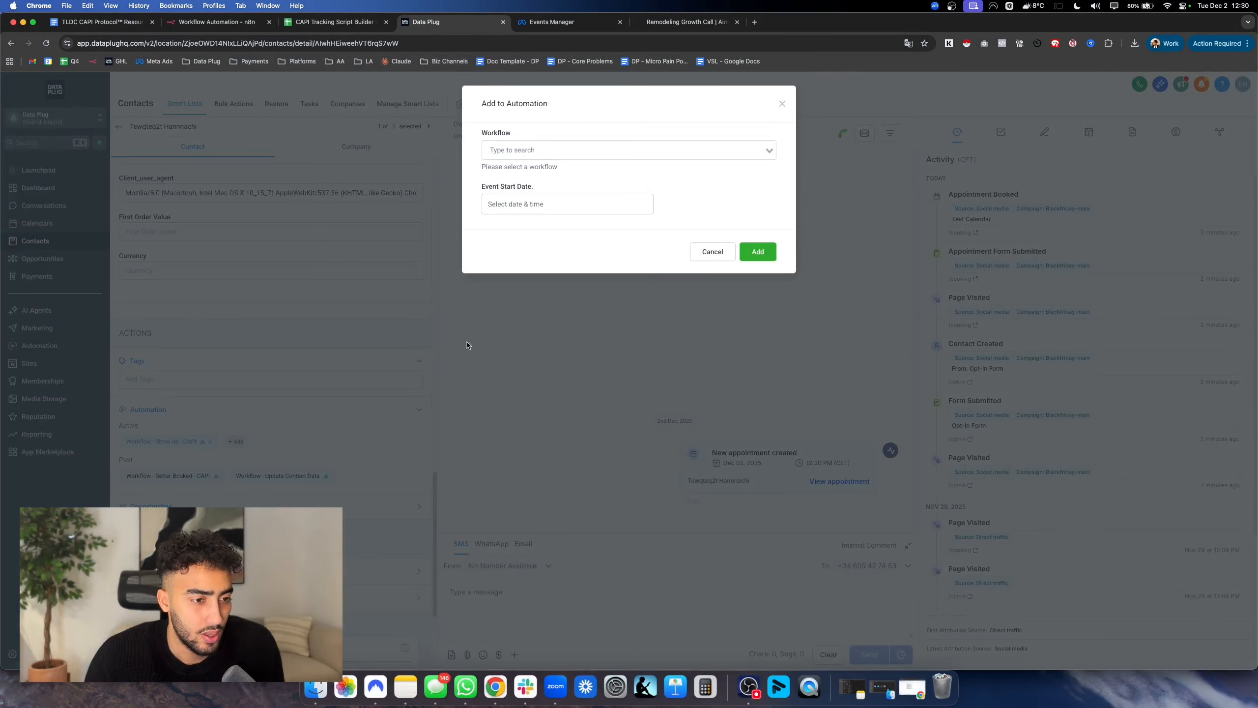
{"action": "left_click", "coordinate": [542, 150]}
{"action": "left_click", "coordinate": [547, 185]}
{"action": "left_click", "coordinate": [750, 240]}
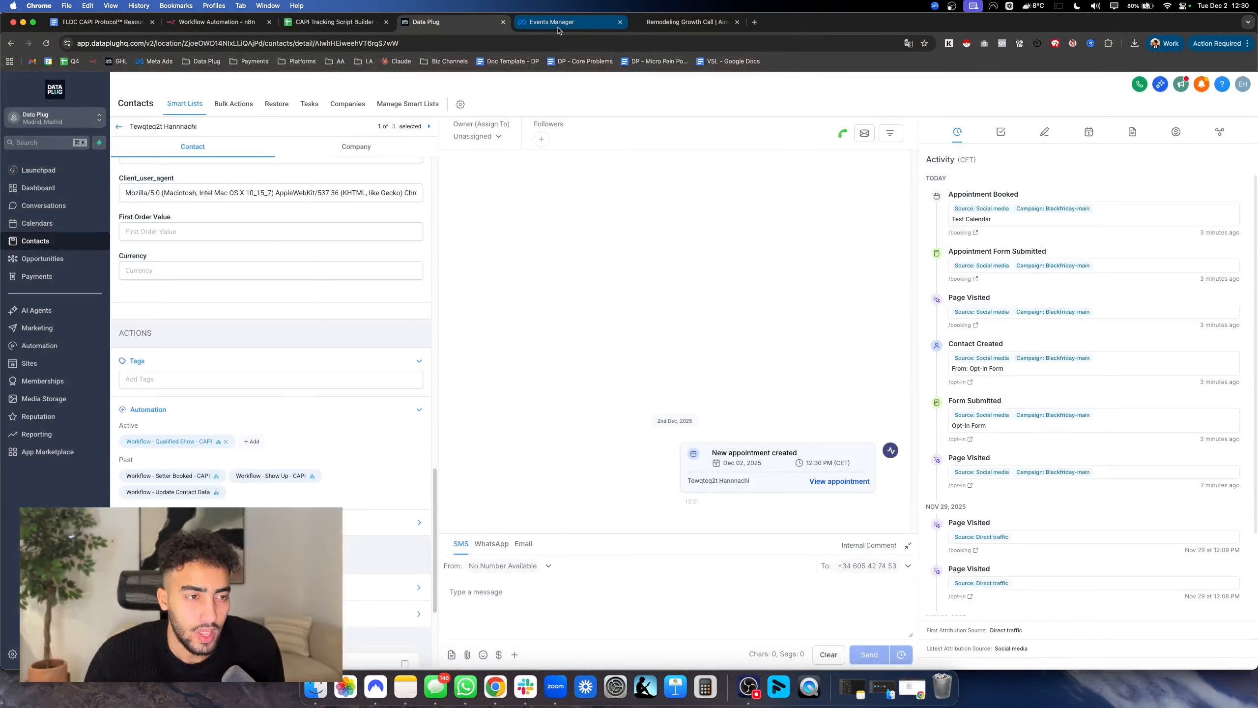
{"action": "left_click", "coordinate": [557, 29]}
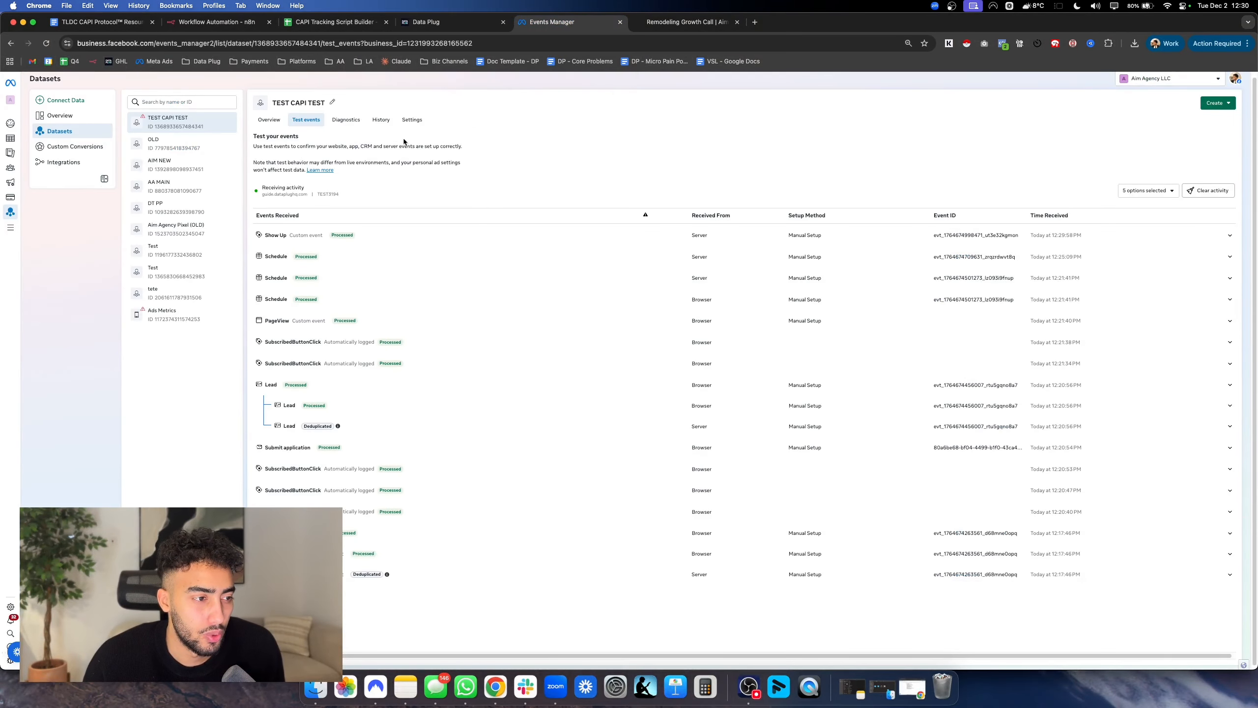
Confirm the pending Qualified Show custom event in the dataset settings for use in ads.
{"action": "left_click", "coordinate": [412, 121]}
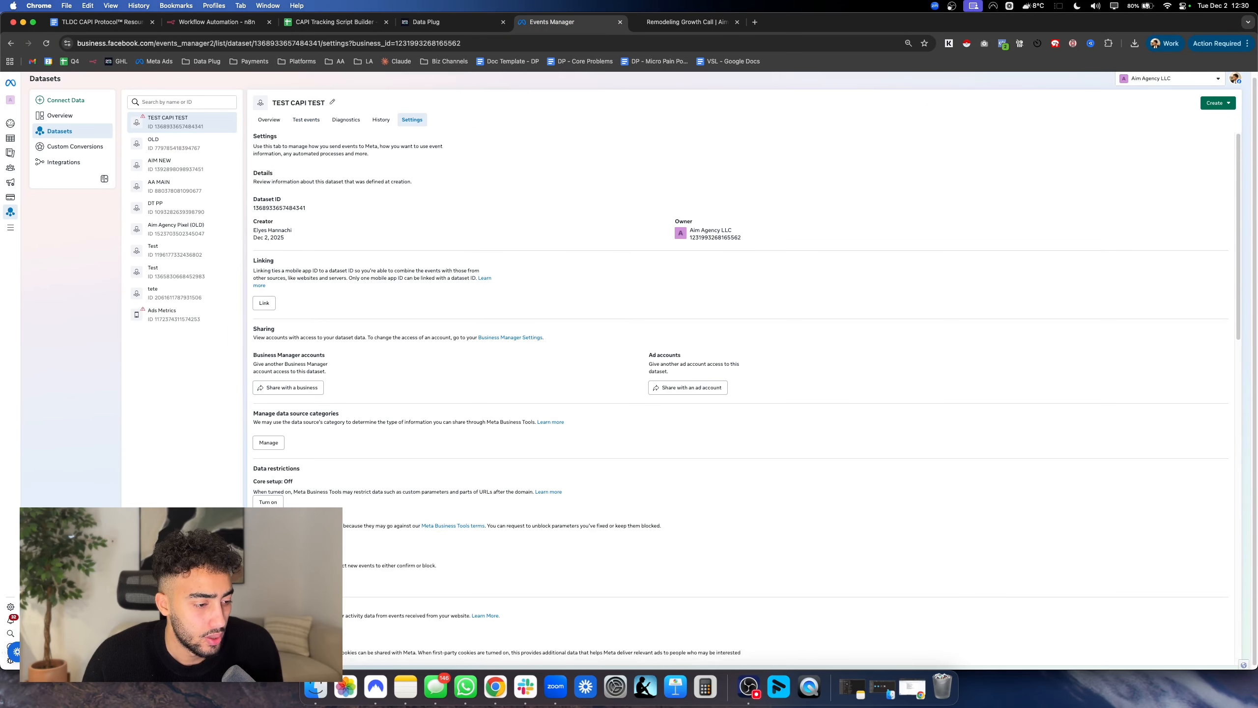
{"action": "left_click", "coordinate": [268, 581]}
{"action": "left_click", "coordinate": [741, 322]}
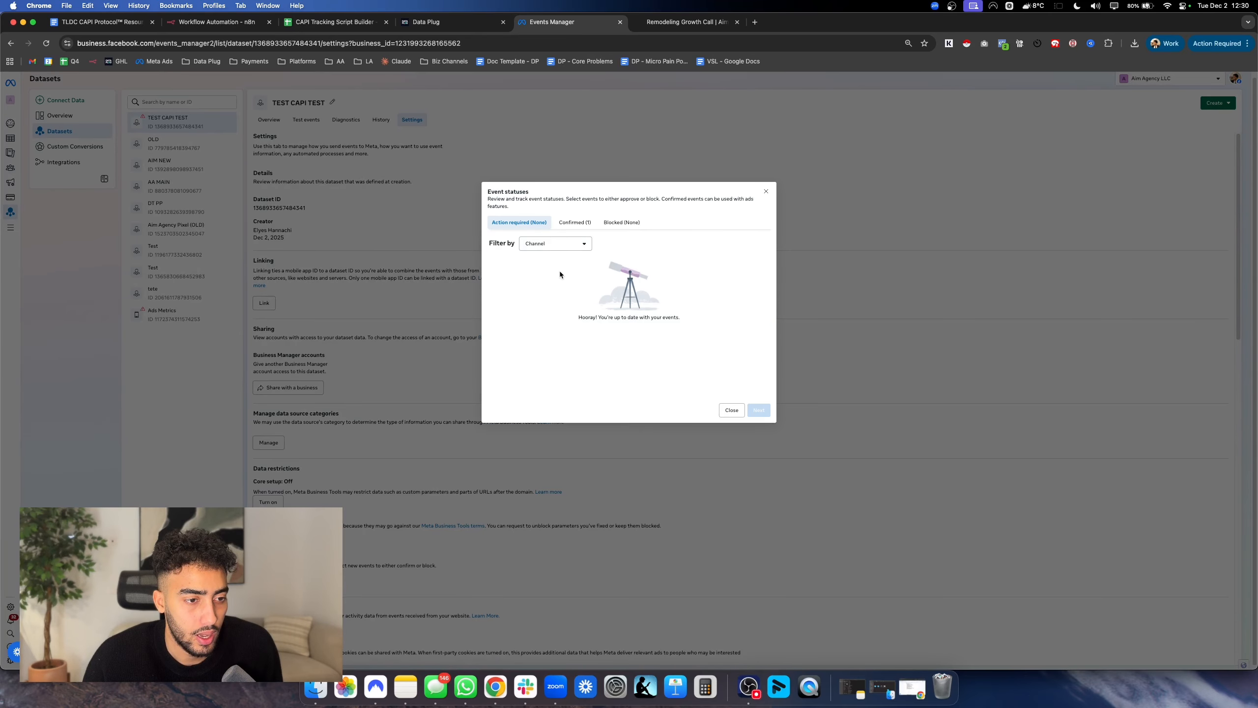
{"action": "left_click", "coordinate": [45, 44]}
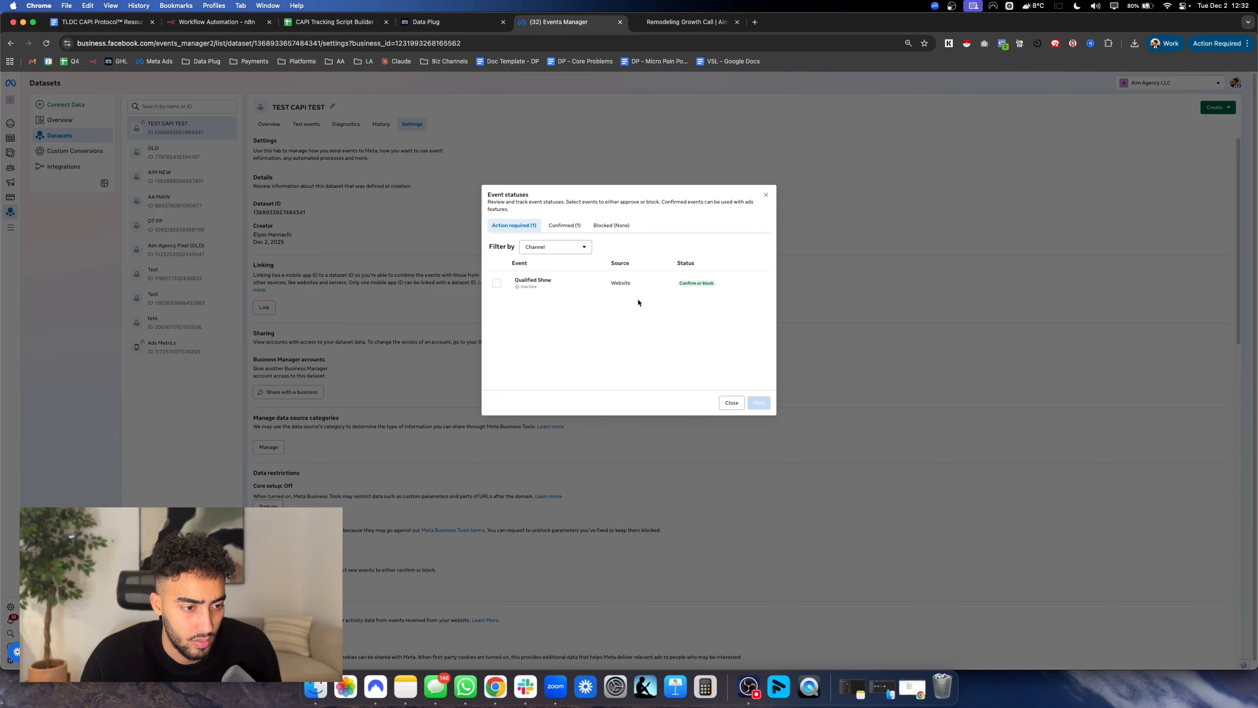
{"action": "left_click", "coordinate": [497, 283]}
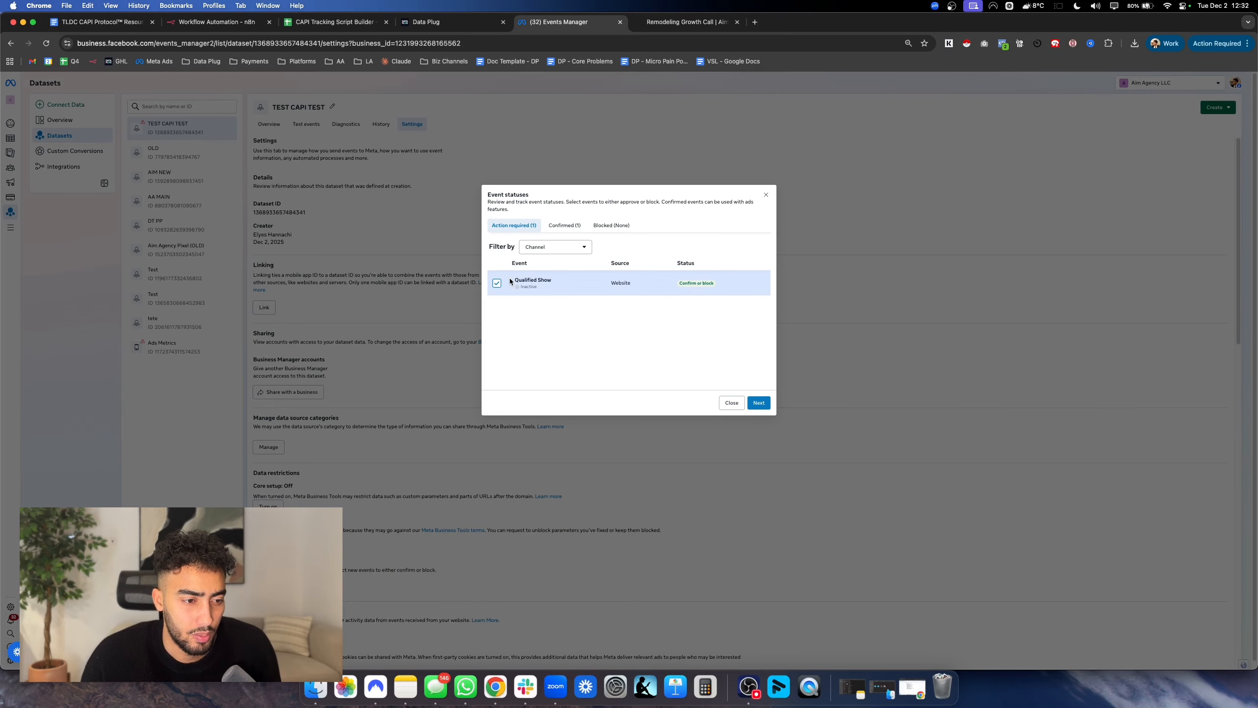
{"action": "left_click", "coordinate": [758, 402]}
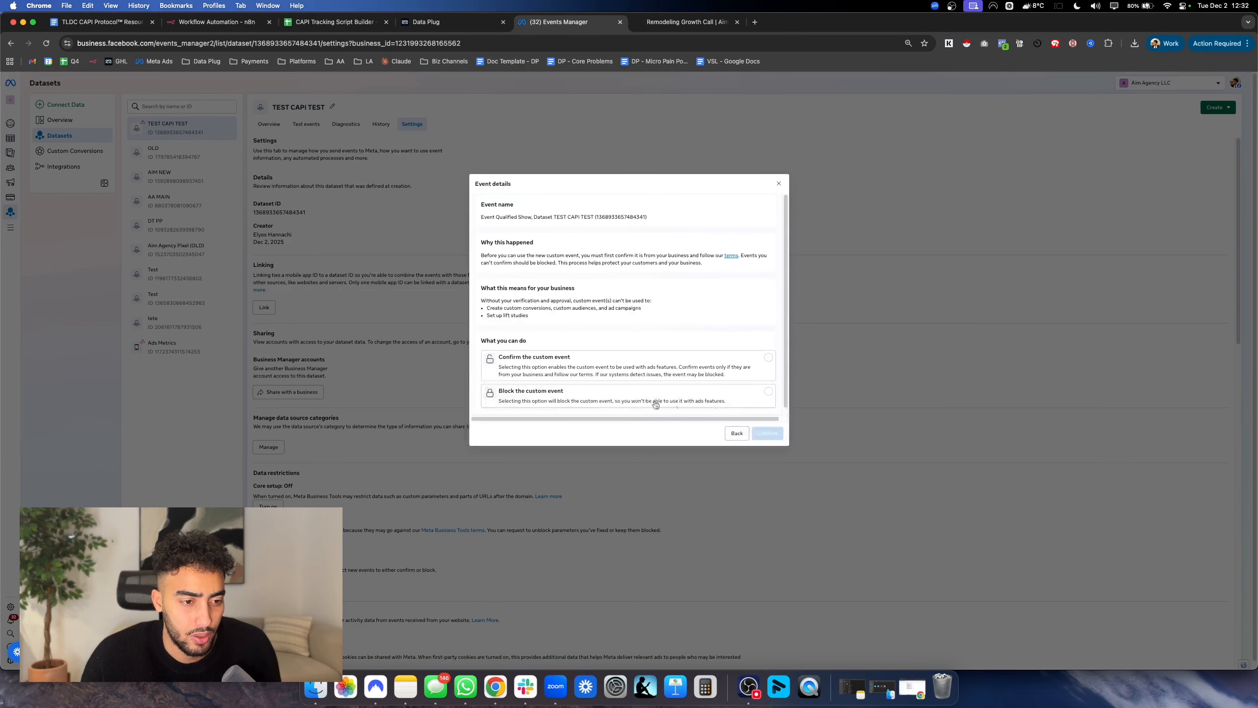
{"action": "left_click", "coordinate": [532, 375]}
{"action": "left_click", "coordinate": [767, 432]}
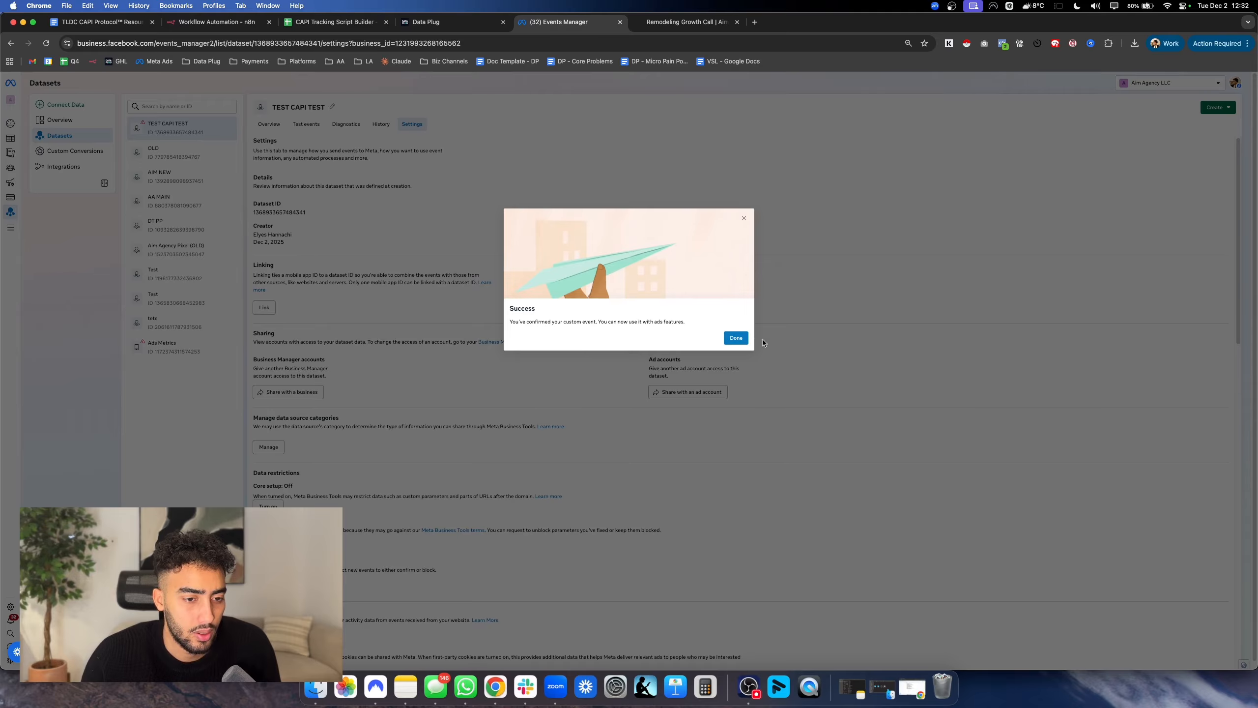
{"action": "left_click", "coordinate": [736, 338]}
Enrol the test contact in the Qualified Show - CAPI workflow in Data Plug.
{"action": "left_click", "coordinate": [446, 21]}
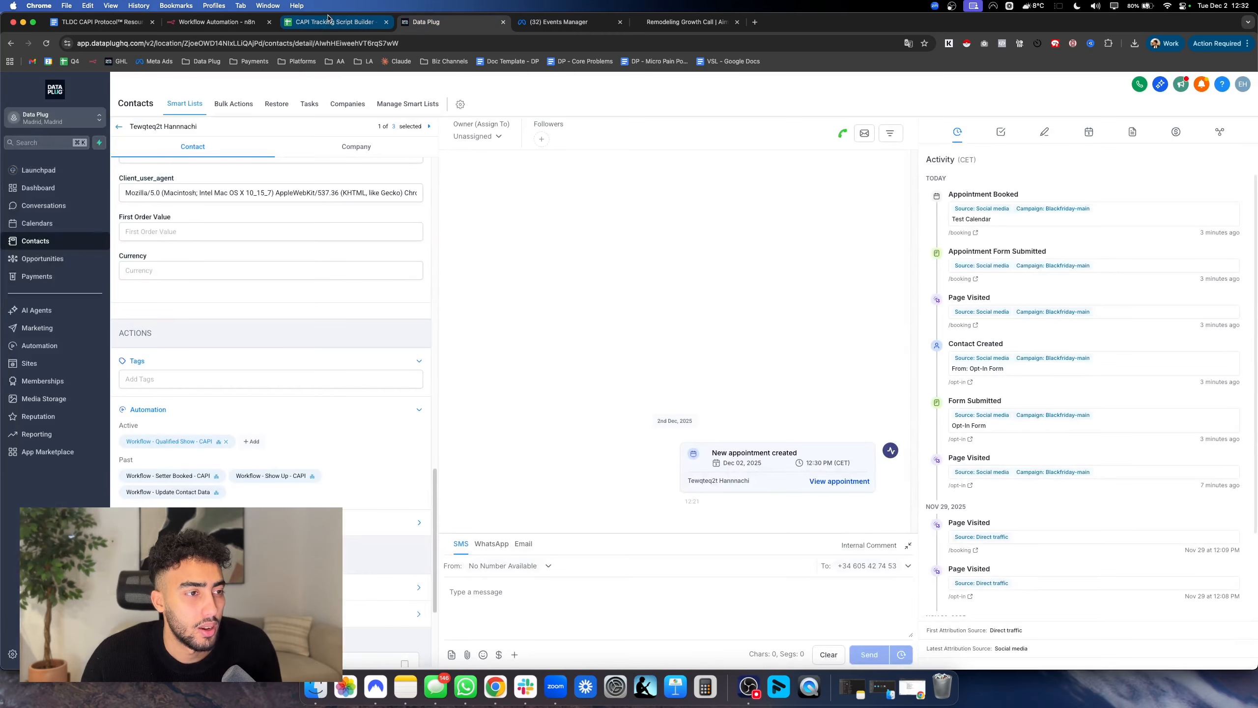
{"action": "left_click", "coordinate": [251, 441]}
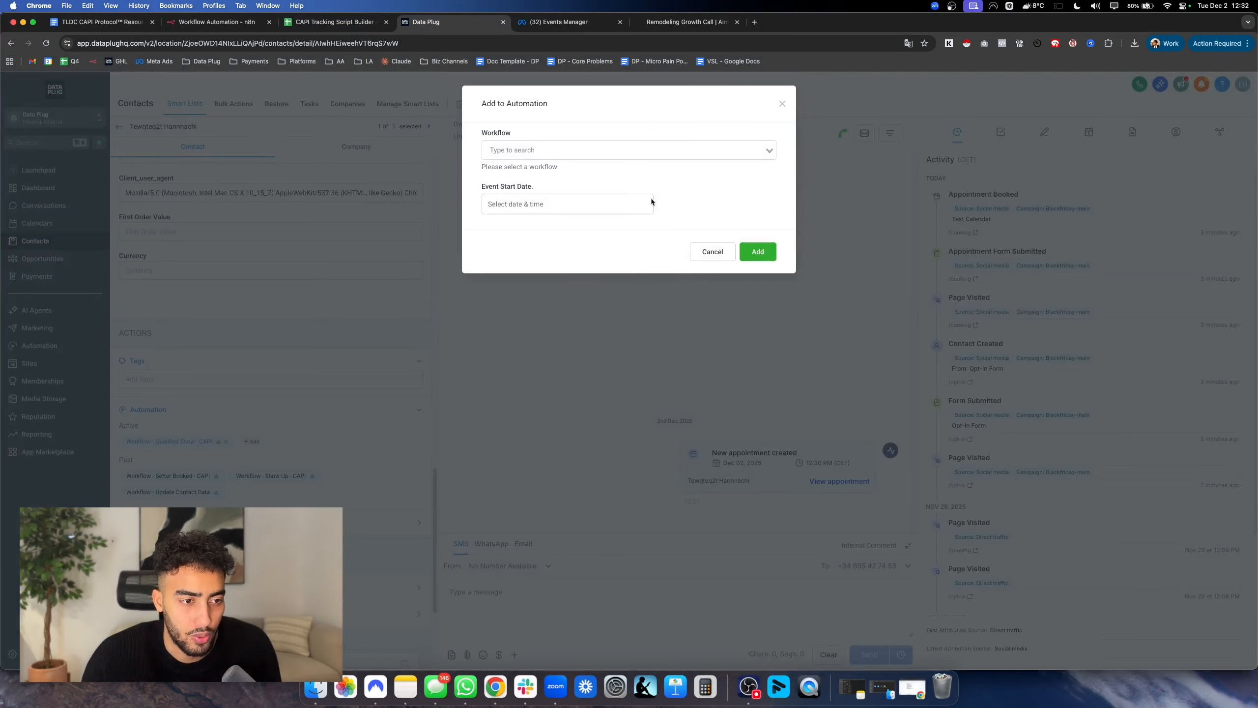
{"action": "left_click", "coordinate": [598, 148]}
{"action": "left_click", "coordinate": [574, 180]}
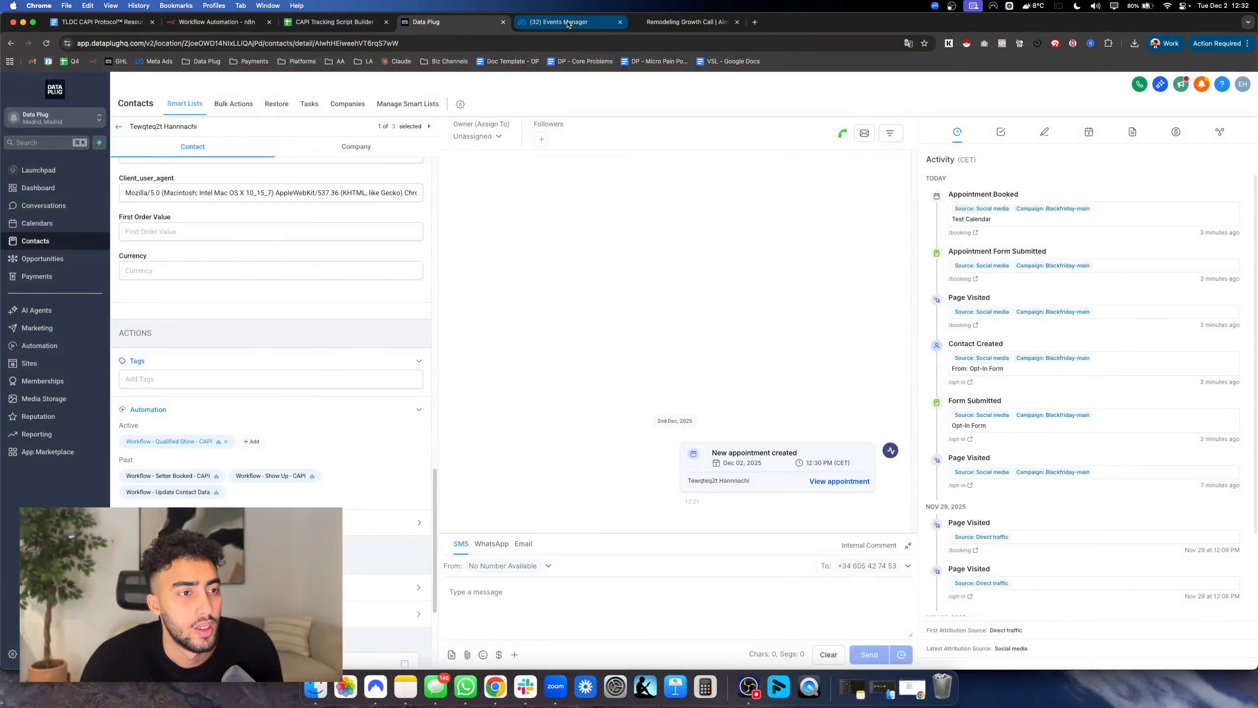
{"action": "left_click", "coordinate": [560, 22]}
Review the details of the new Qualified Show and Show Up server test events.
{"action": "left_click", "coordinate": [307, 124]}
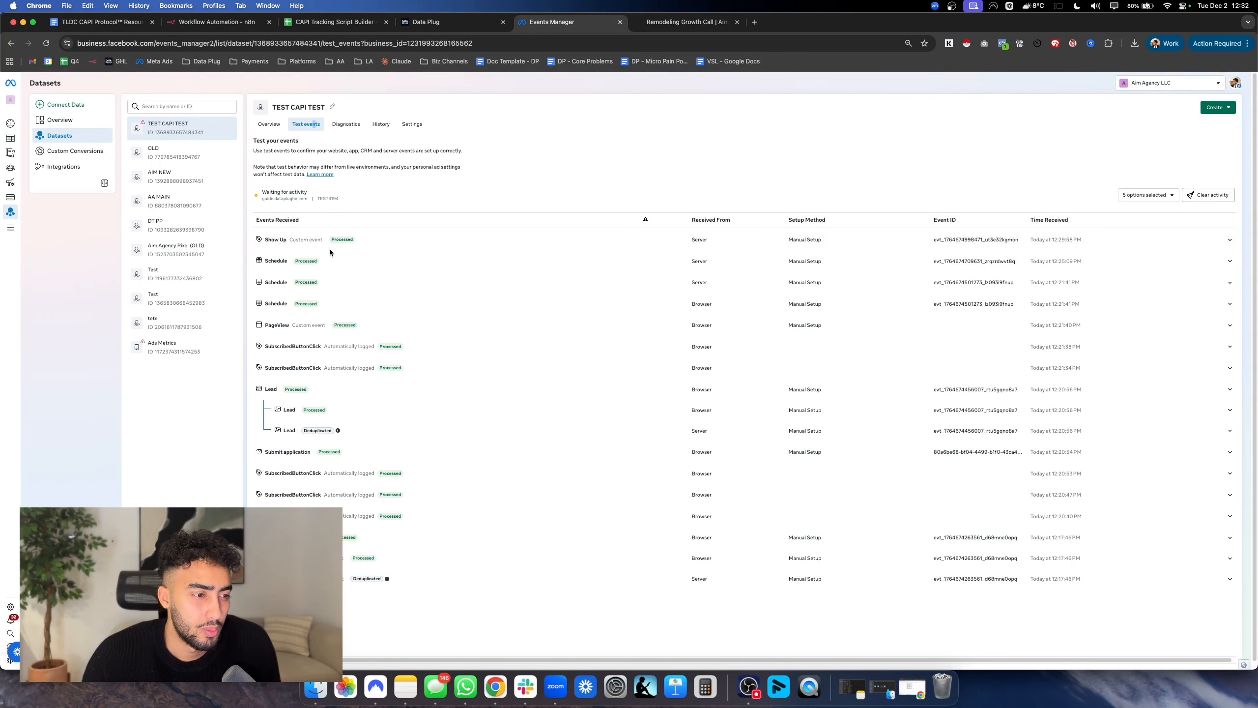
{"action": "left_click", "coordinate": [520, 238]}
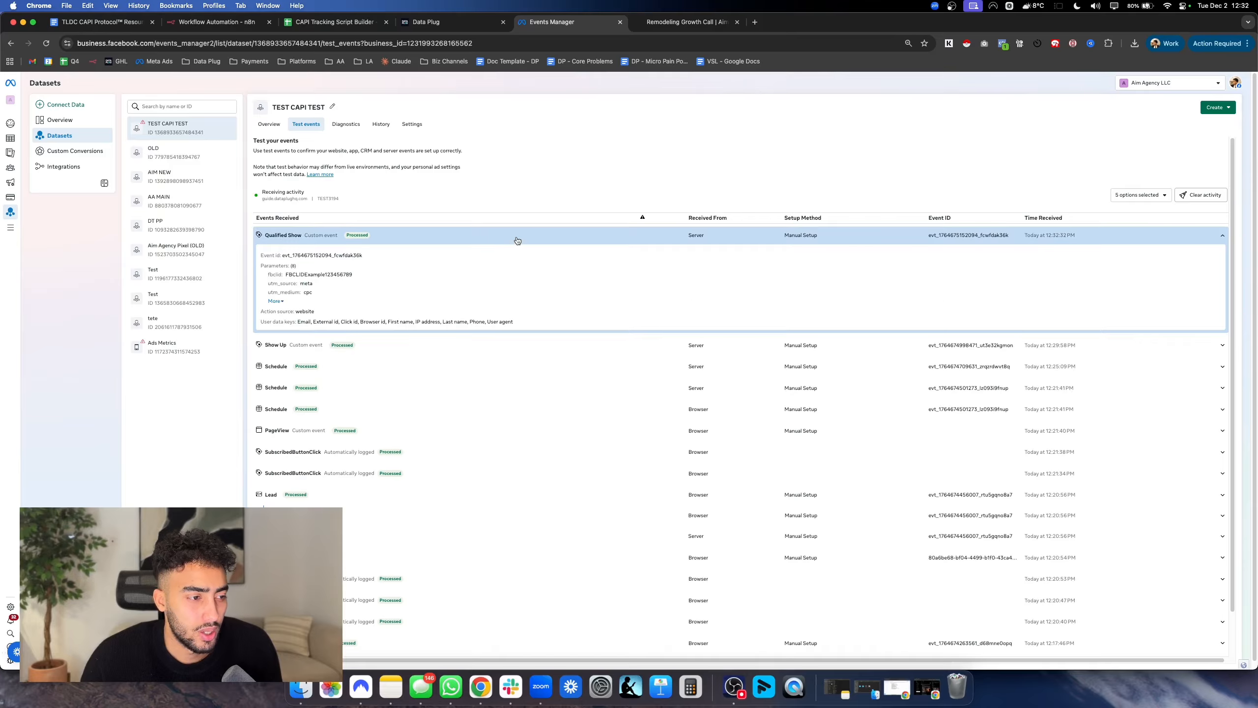
{"action": "left_click", "coordinate": [372, 236]}
{"action": "left_click", "coordinate": [368, 256]}
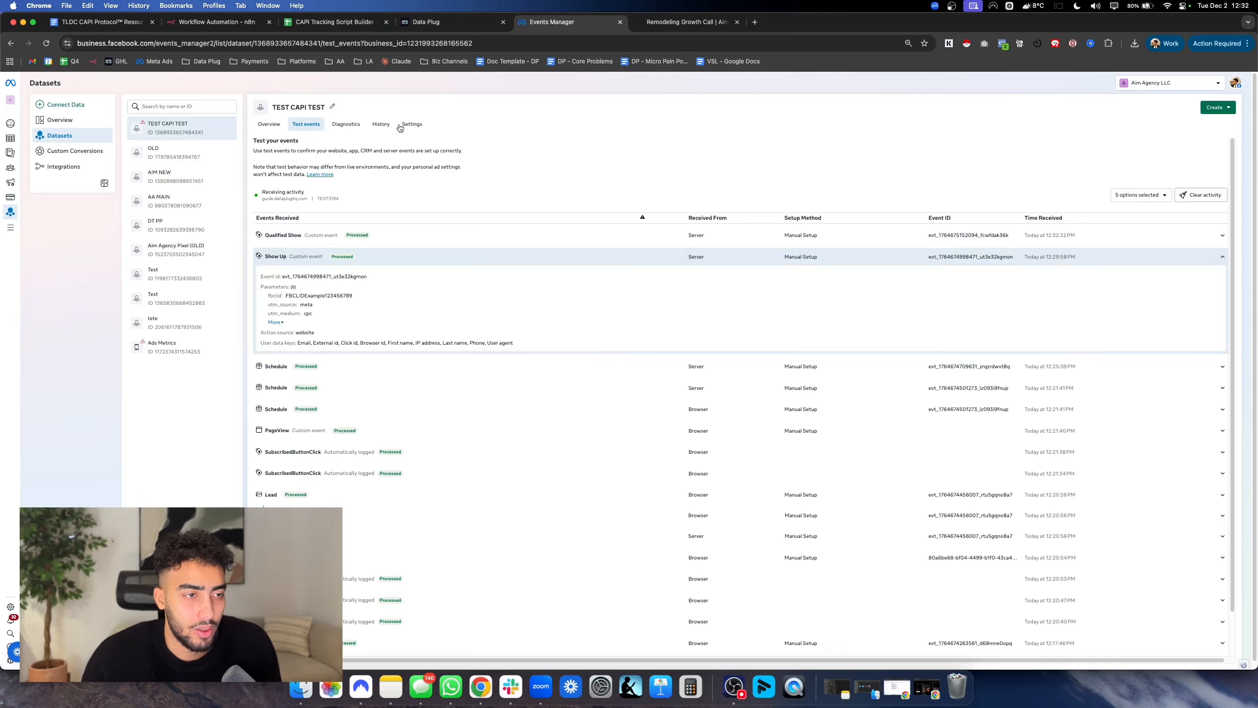
Close the open n8n code node and go back to the contact in Data Plug.
{"action": "left_click", "coordinate": [222, 23]}
{"action": "key", "text": "Escape"}
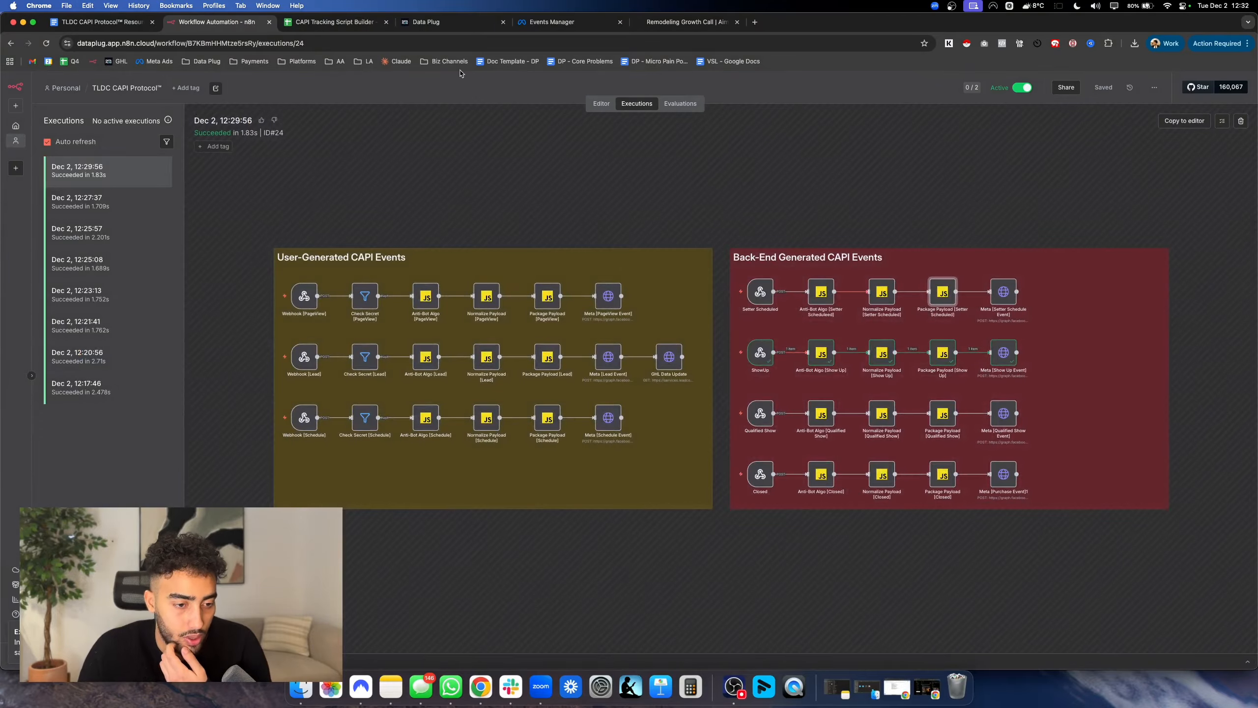
{"action": "left_click", "coordinate": [431, 22]}
Save the contact's First Order Value as 5000 with Currency USD.
{"action": "scroll", "coordinate": [283, 417], "scroll_direction": "down", "scroll_amount": 4}
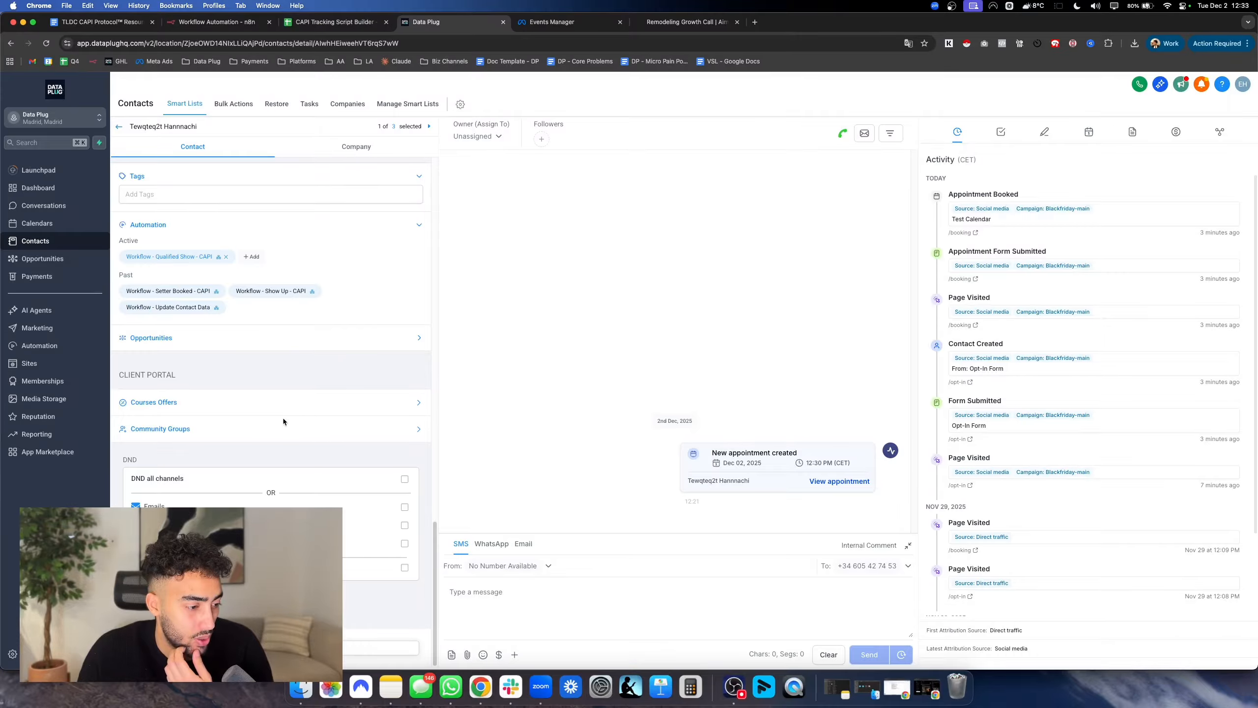
{"action": "scroll", "coordinate": [287, 394], "scroll_direction": "up", "scroll_amount": 5}
{"action": "scroll", "coordinate": [284, 376], "scroll_direction": "up", "scroll_amount": 2}
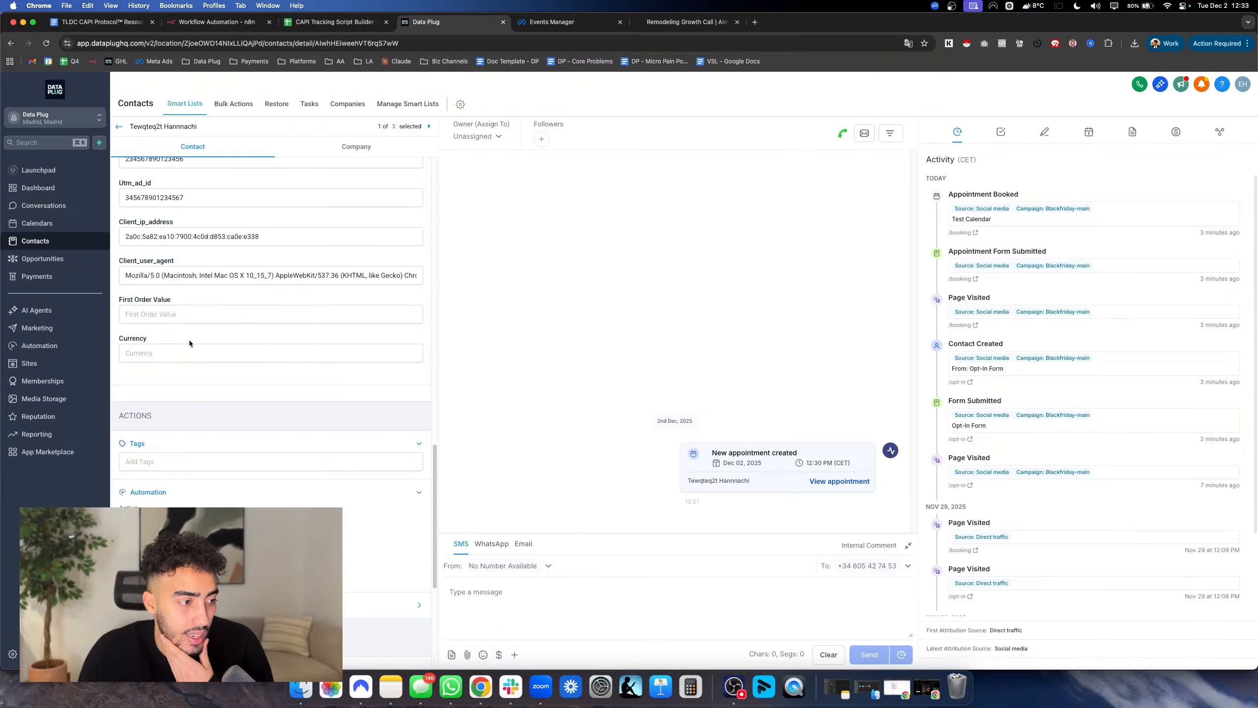
{"action": "left_click", "coordinate": [170, 315]}
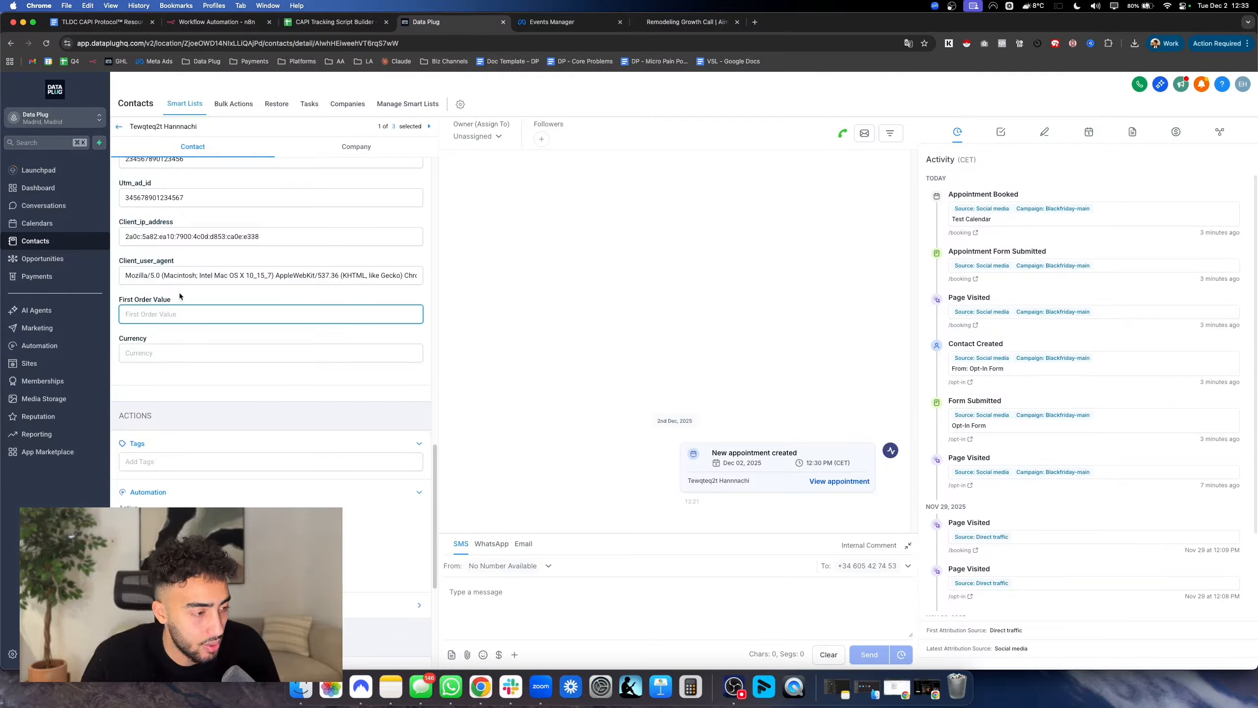
{"action": "type", "text": "5000"}
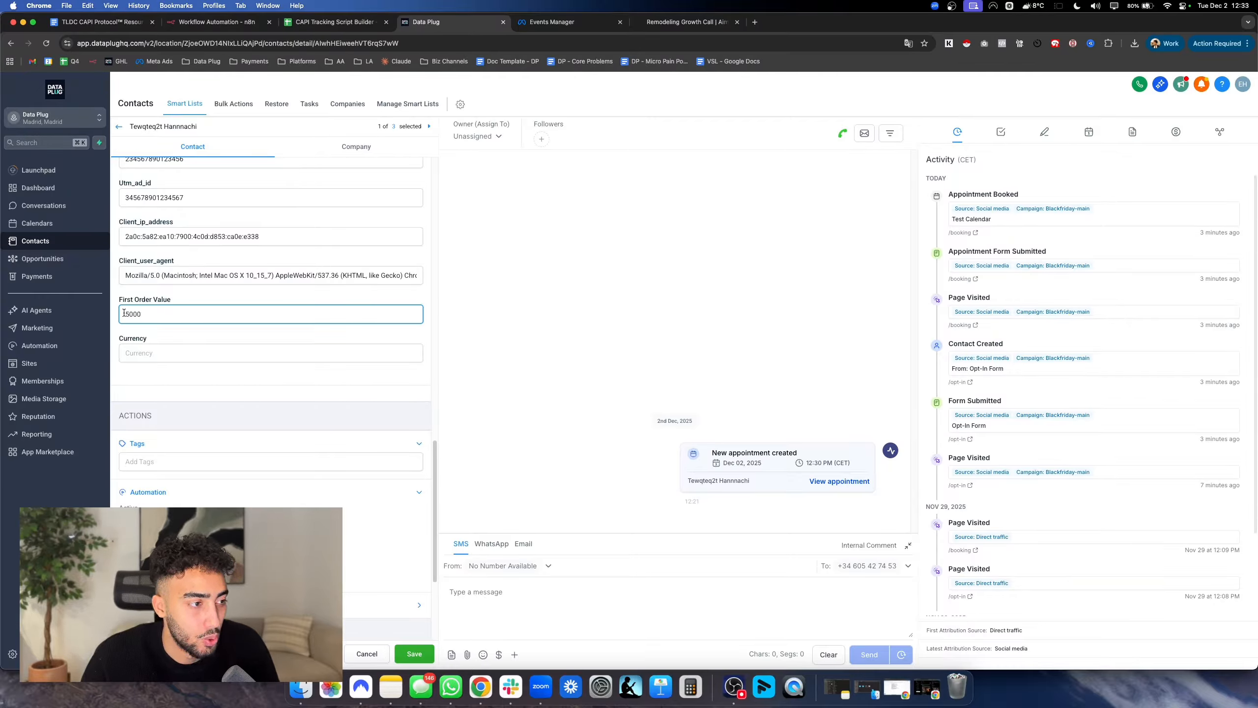
{"action": "left_click", "coordinate": [155, 352]}
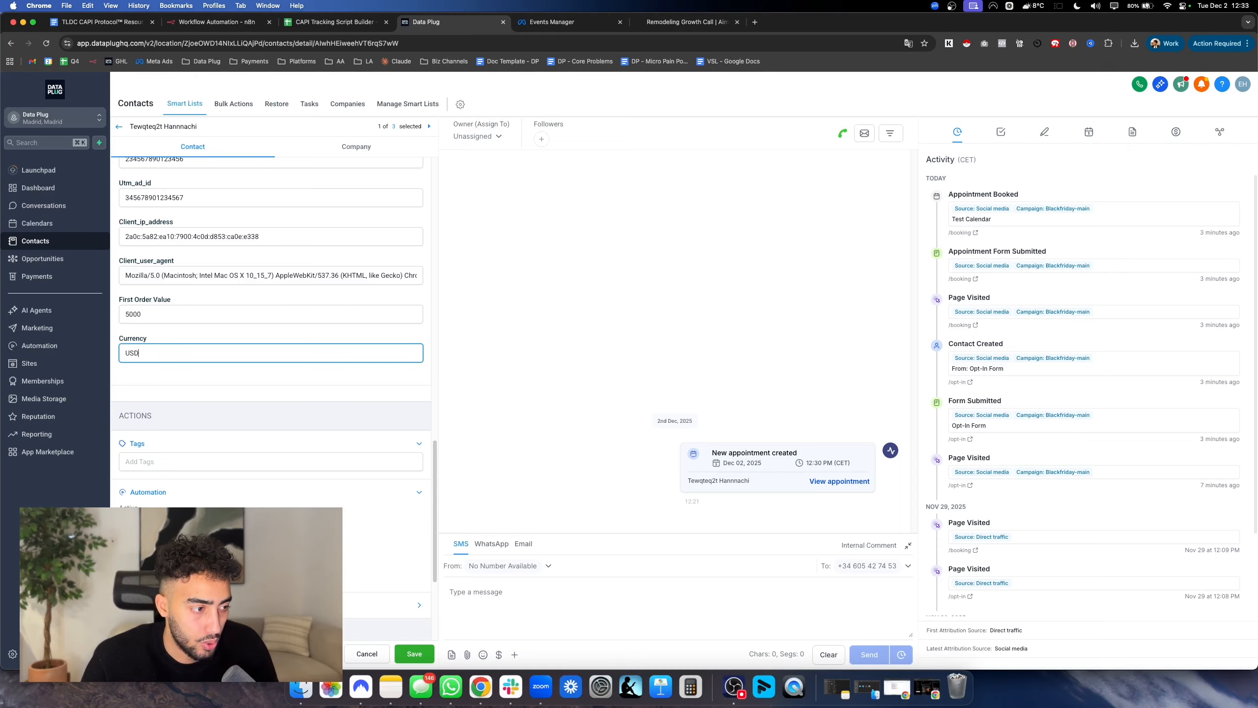
{"action": "left_click", "coordinate": [417, 652]}
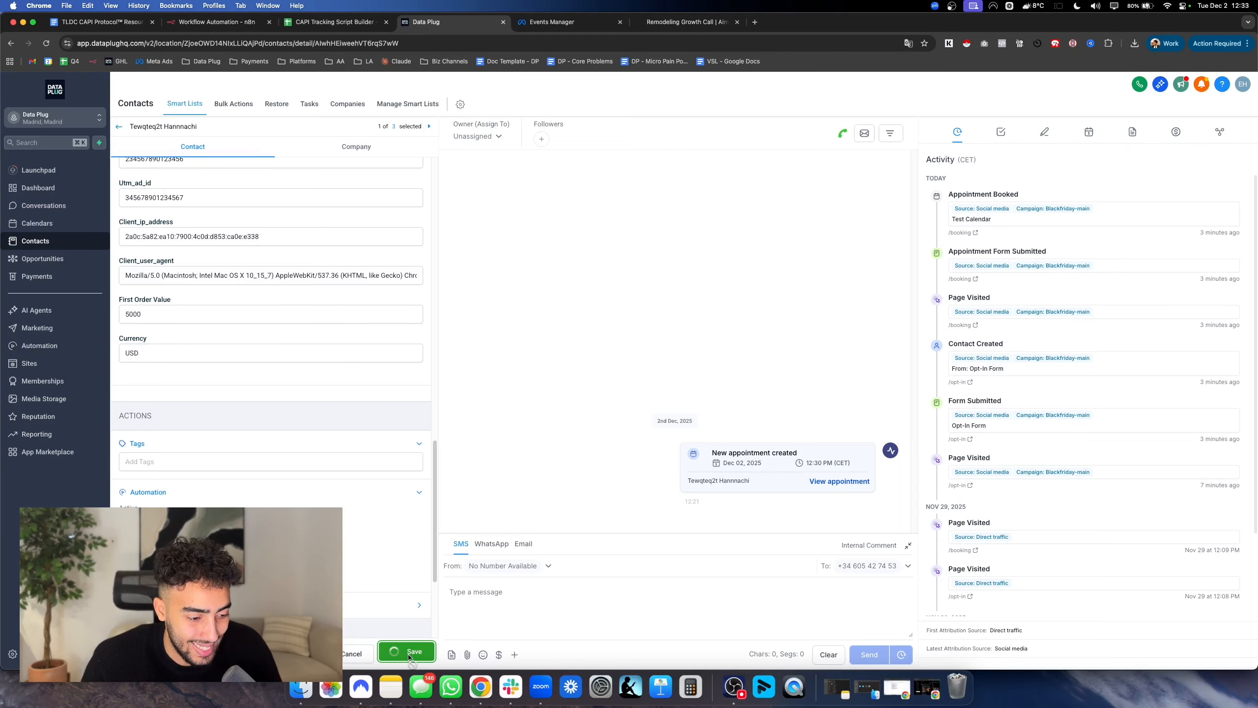
Enrol the contact in the Purchase/Closed - CAPI workflow.
{"action": "left_click", "coordinate": [135, 526]}
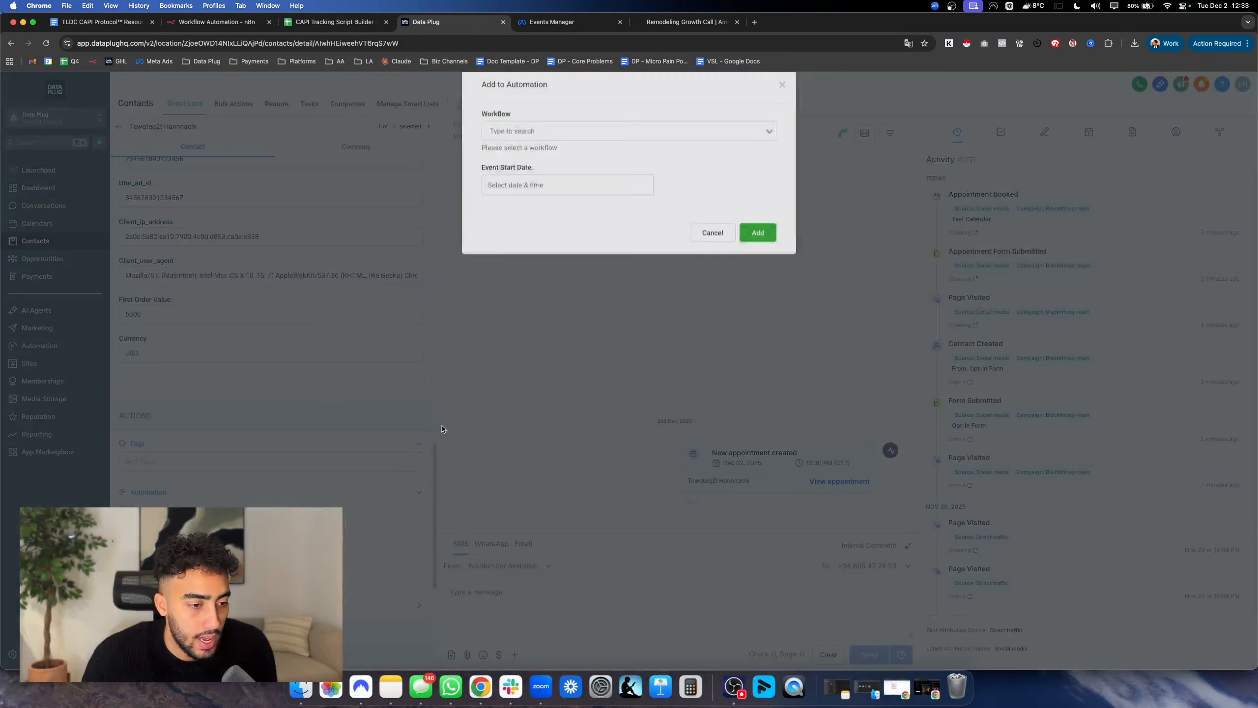
{"action": "left_click", "coordinate": [605, 151]}
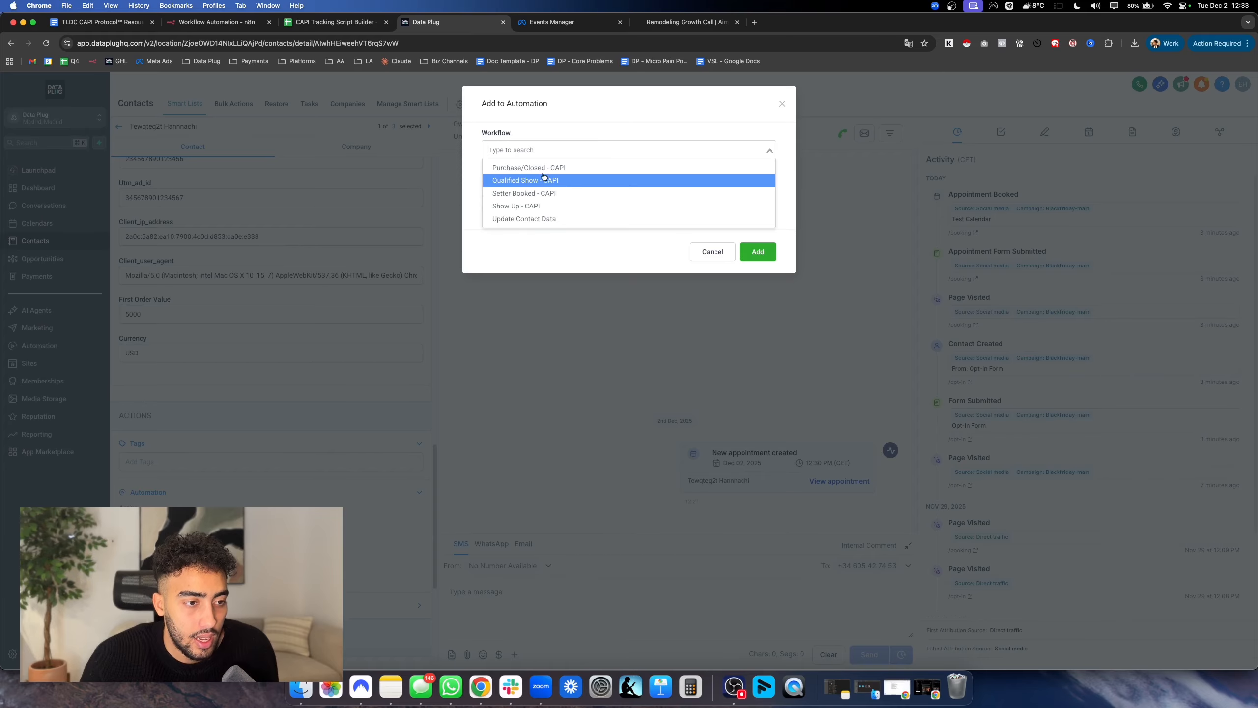
{"action": "left_click", "coordinate": [589, 167]}
{"action": "left_click", "coordinate": [758, 240]}
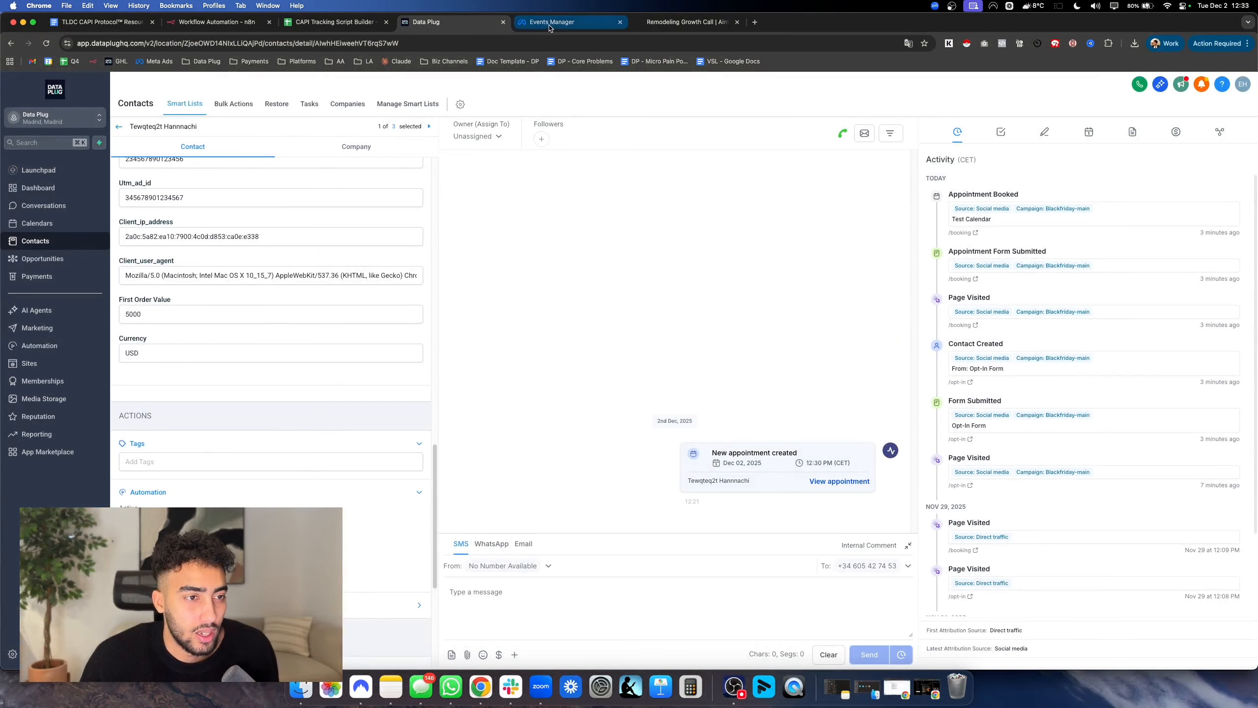
{"action": "left_click", "coordinate": [549, 28]}
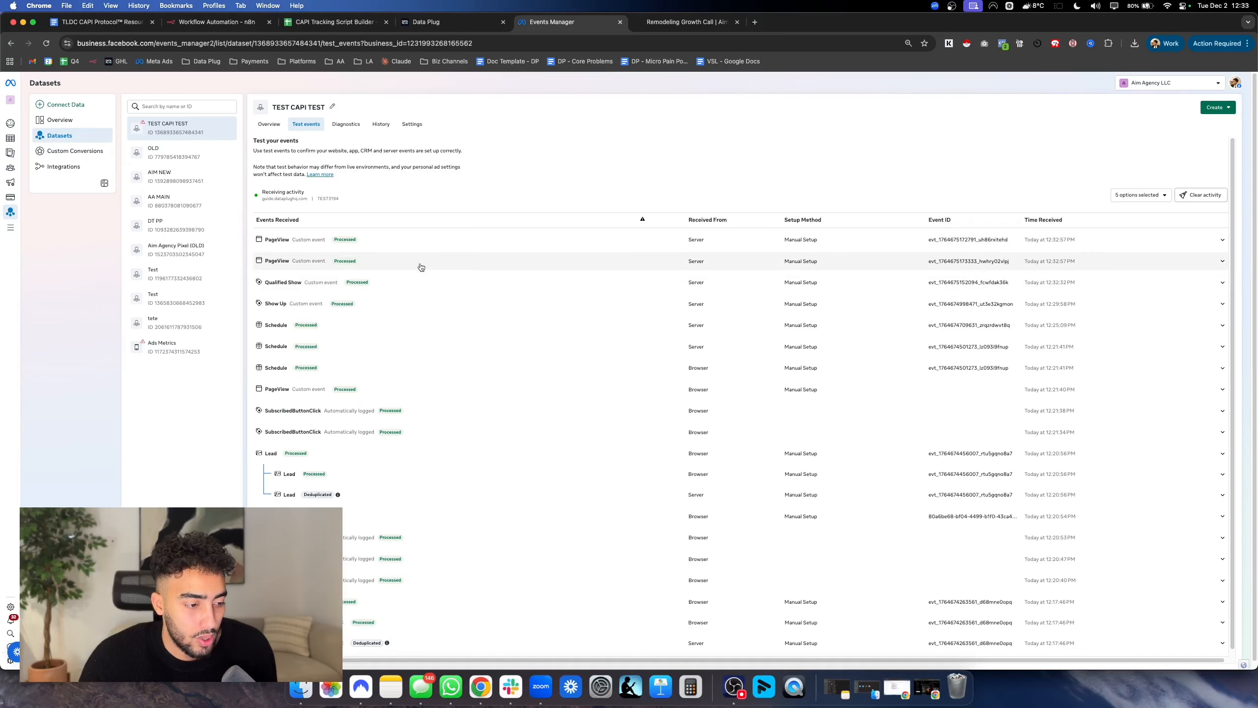
Expand the new Purchase event to check its 5000 USD value and UTM parameters.
{"action": "left_click", "coordinate": [441, 242]}
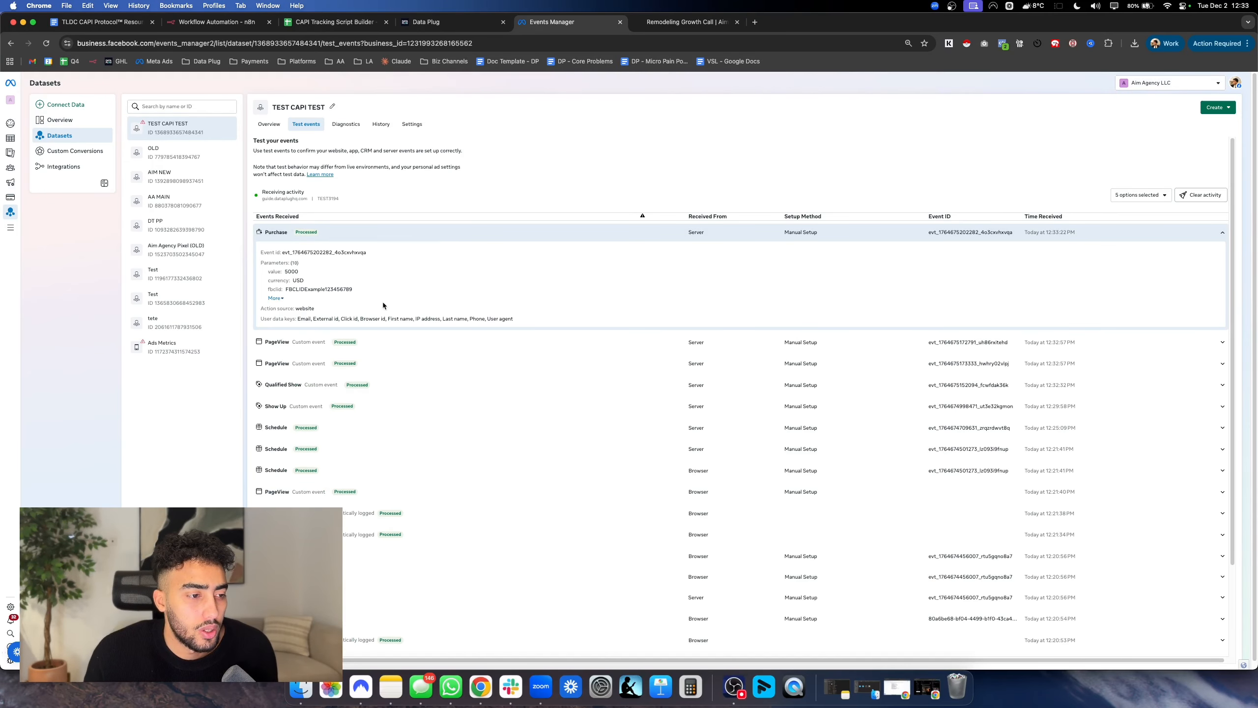
{"action": "left_click", "coordinate": [275, 299]}
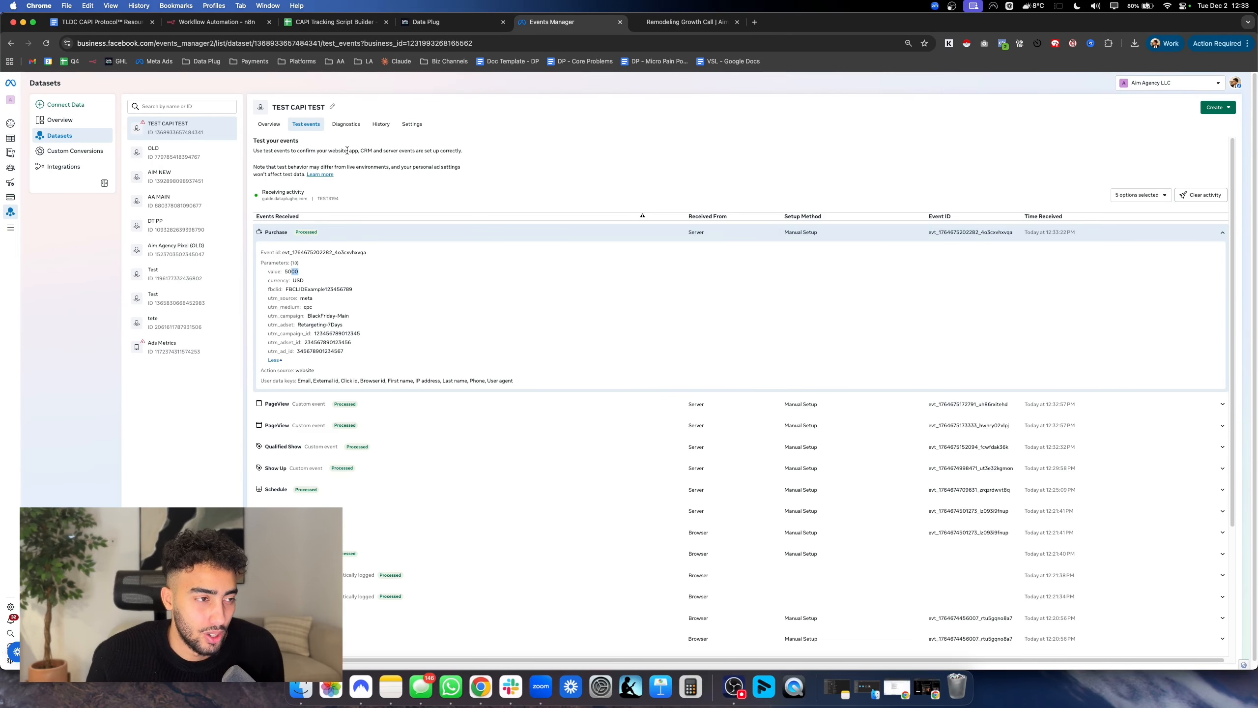
{"action": "left_click", "coordinate": [214, 22]}
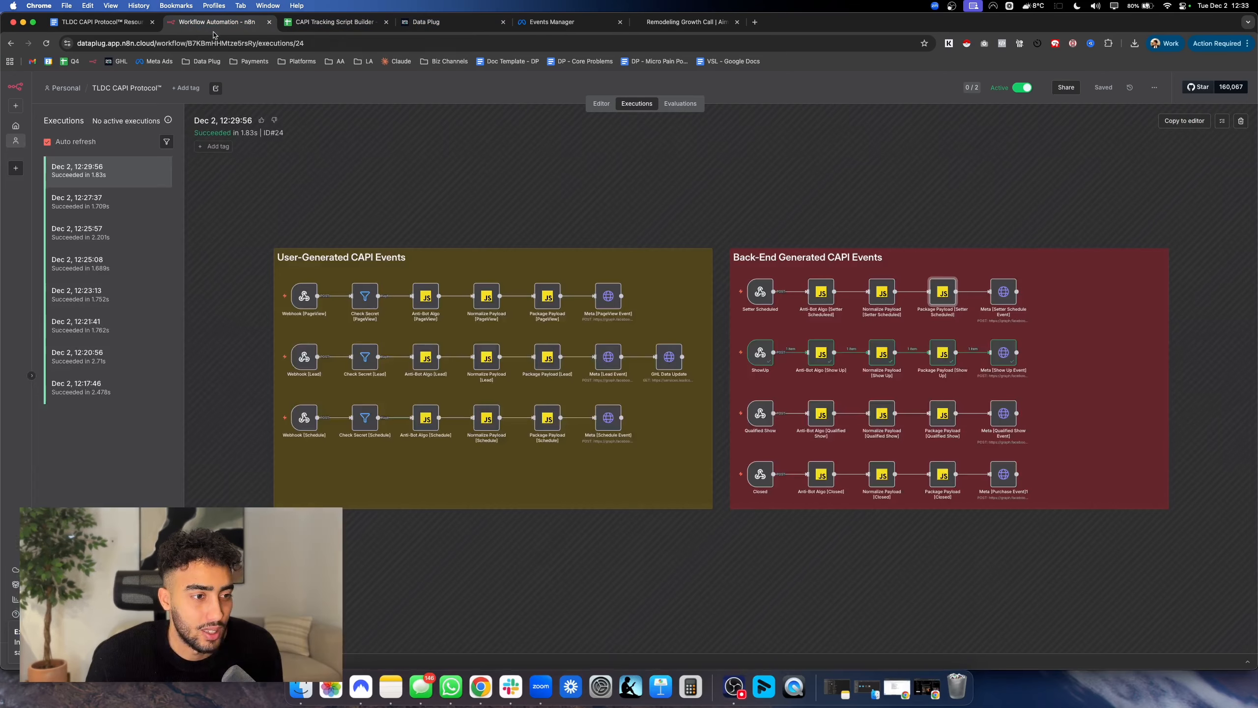
Delete the TEST3194 test event code from the Lead and Schedule Package Payload nodes.
{"action": "left_click", "coordinate": [603, 104]}
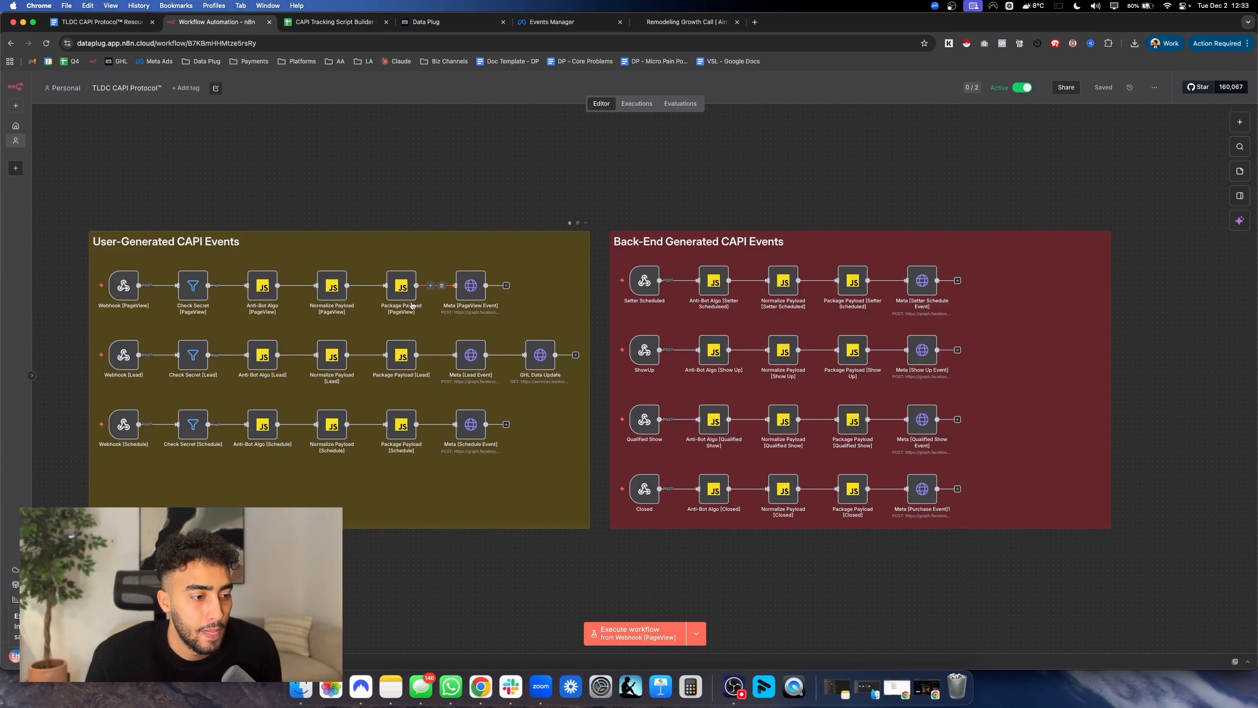
{"action": "left_click", "coordinate": [402, 291]}
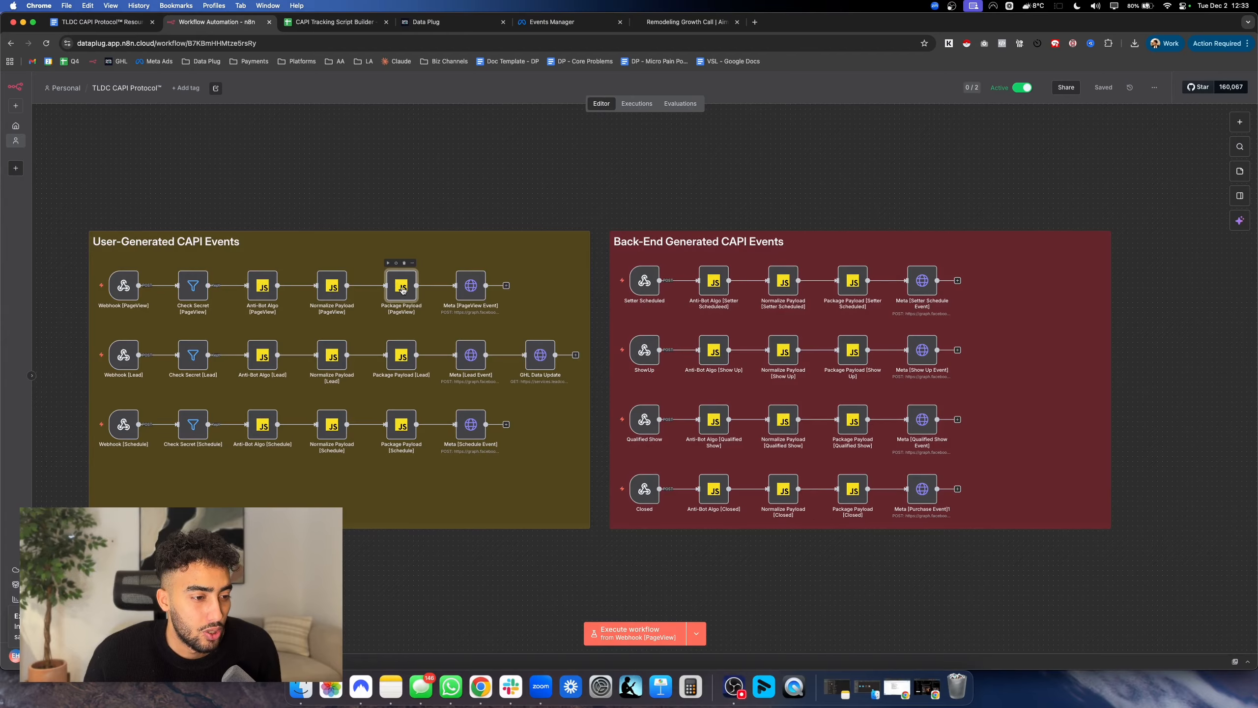
{"action": "double_click", "coordinate": [402, 291]}
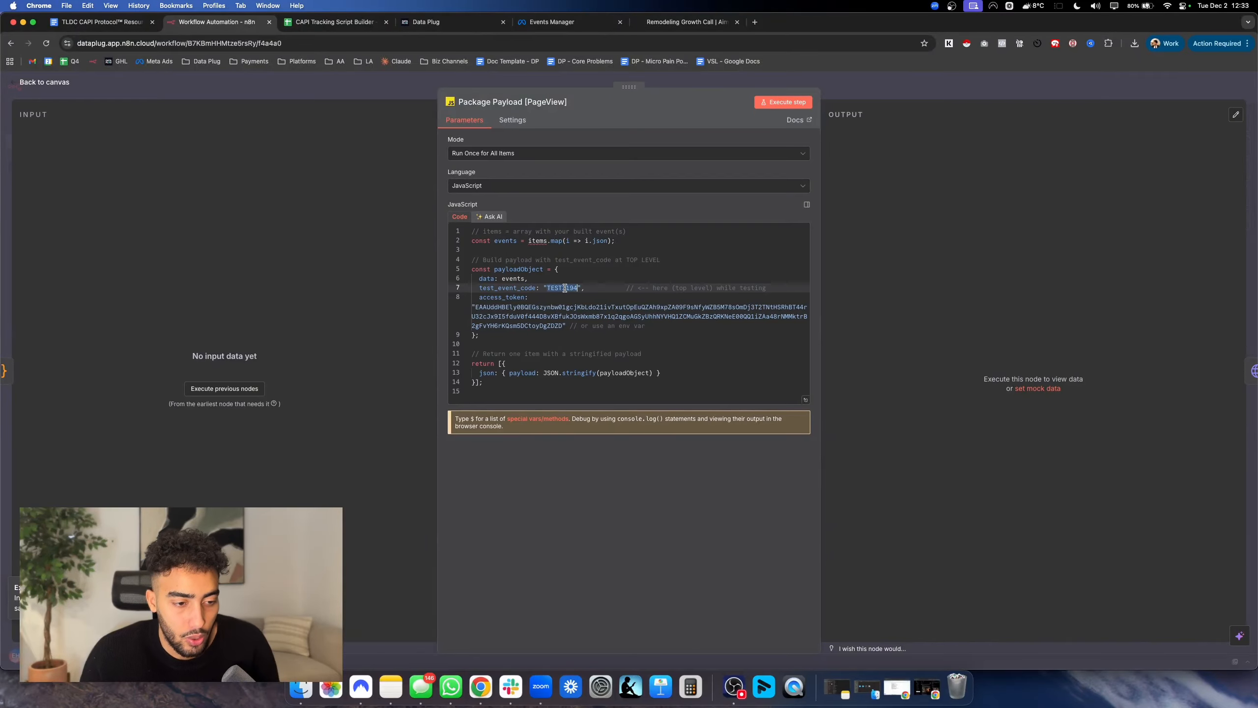
{"action": "key", "text": "Escape"}
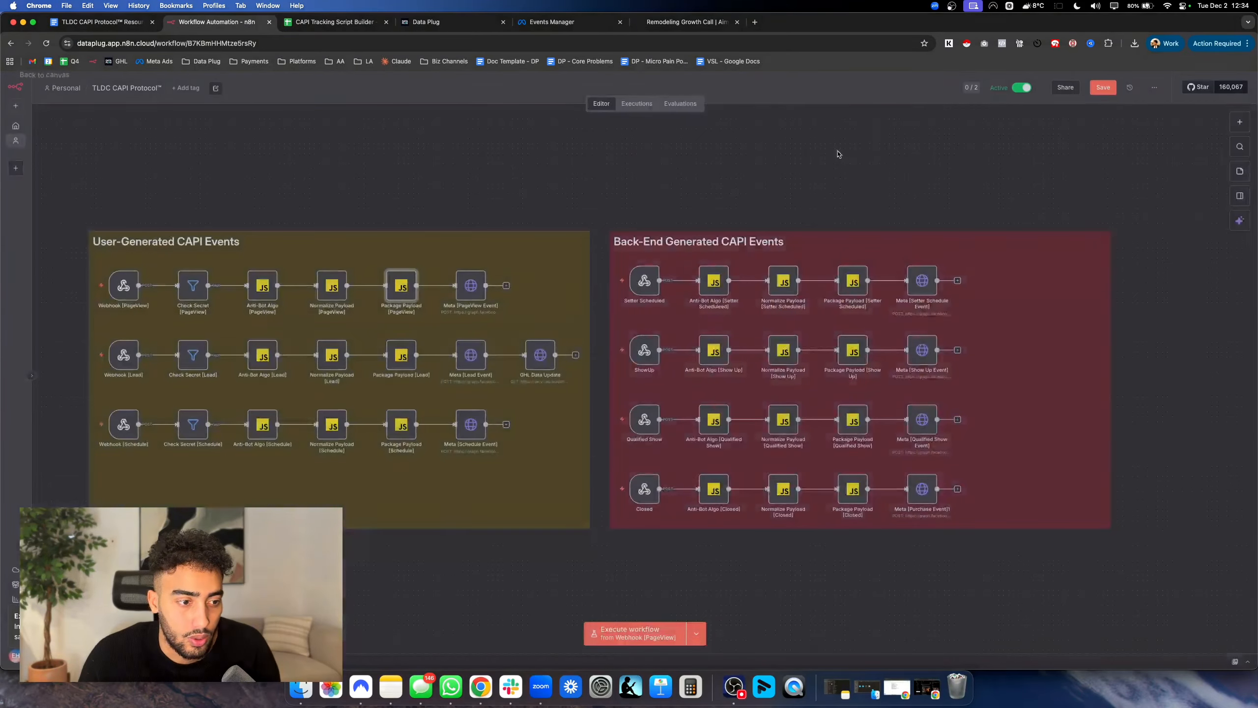
{"action": "double_click", "coordinate": [406, 363]}
{"action": "left_click", "coordinate": [571, 296]}
{"action": "double_click", "coordinate": [559, 293]}
{"action": "double_click", "coordinate": [561, 288]}
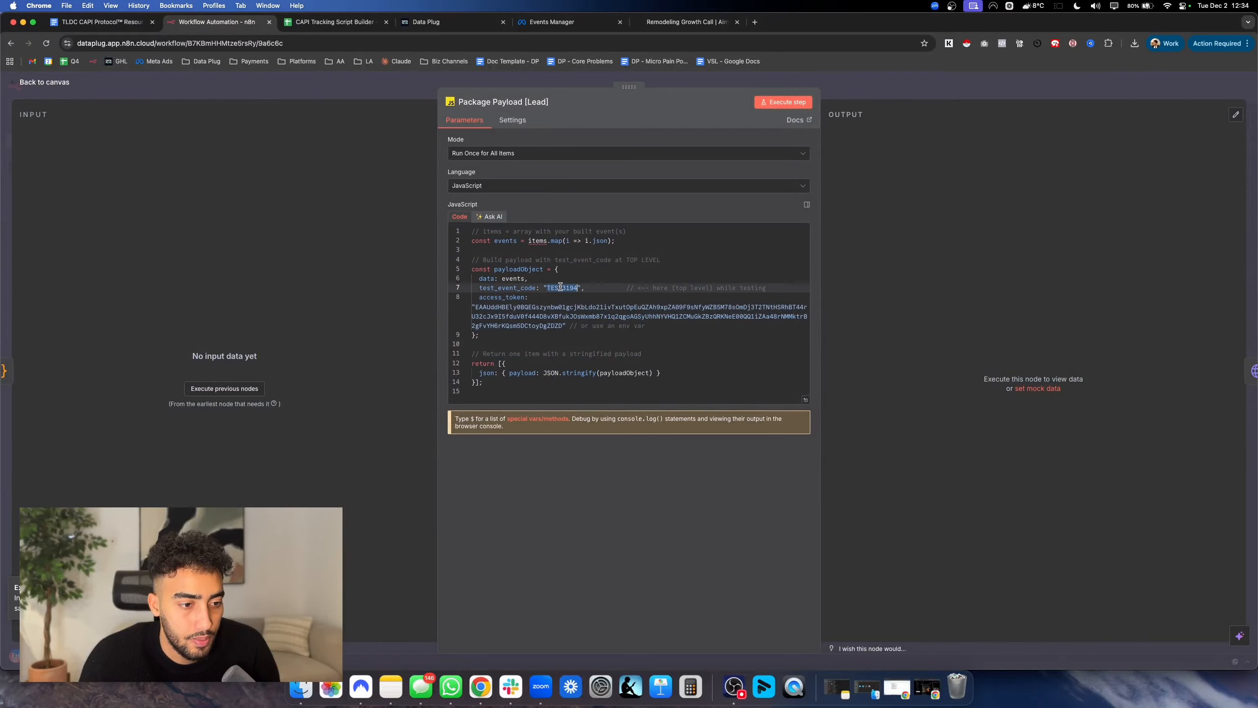
{"action": "key", "text": "BackSpace"}
{"action": "key", "text": "Escape"}
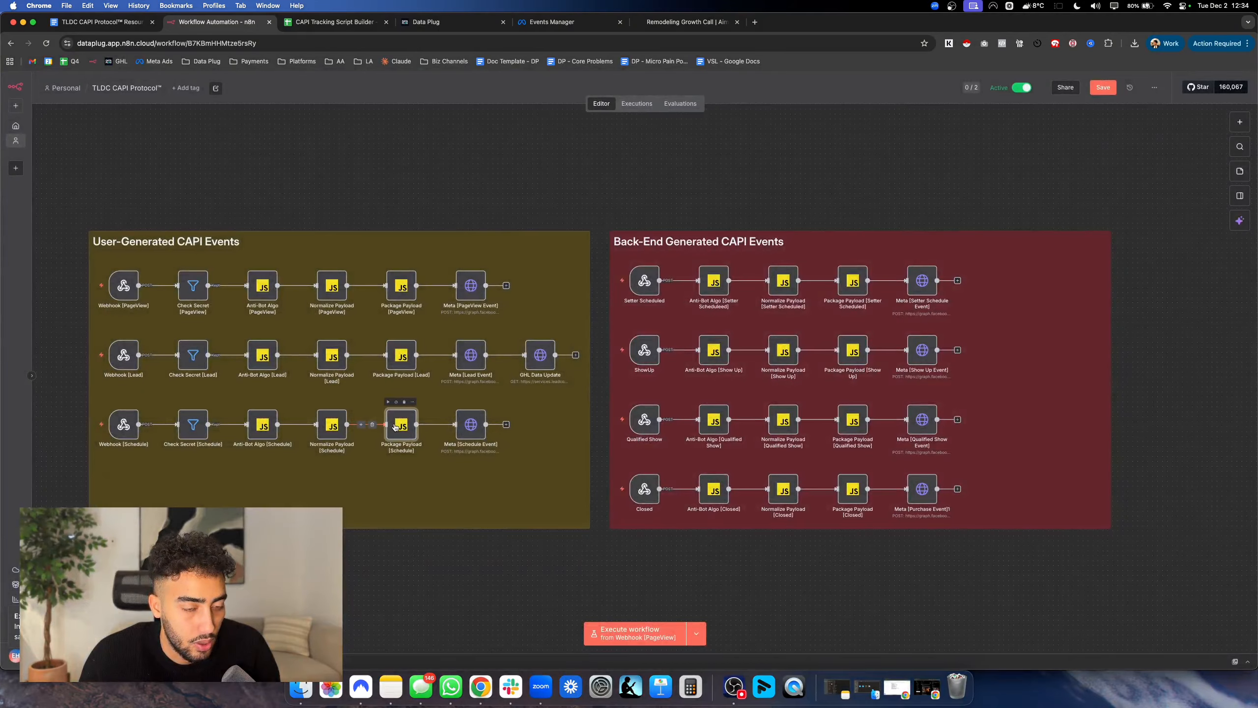
{"action": "double_click", "coordinate": [400, 422]}
{"action": "left_click", "coordinate": [565, 288]}
{"action": "key", "text": "BackSpace"}
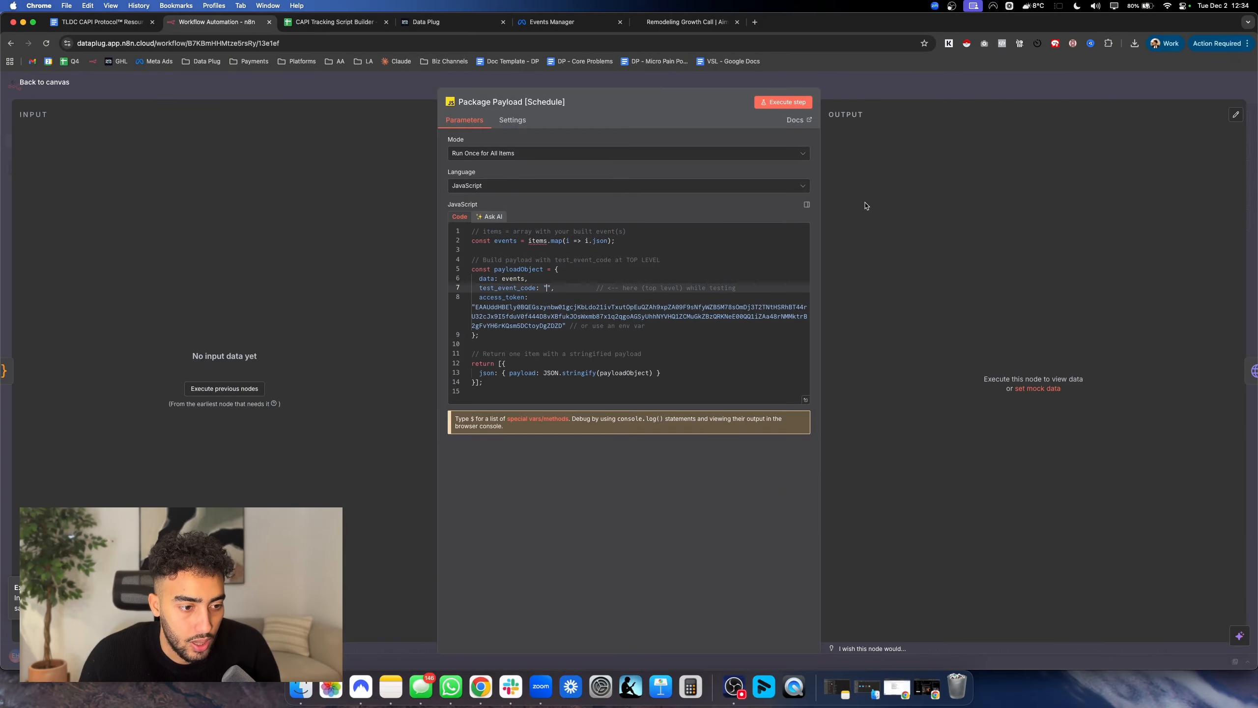
{"action": "key", "text": "Escape"}
Check the remaining payload nodes, clear TEST3194 from the Closed node, and save the workflow.
{"action": "double_click", "coordinate": [851, 278]}
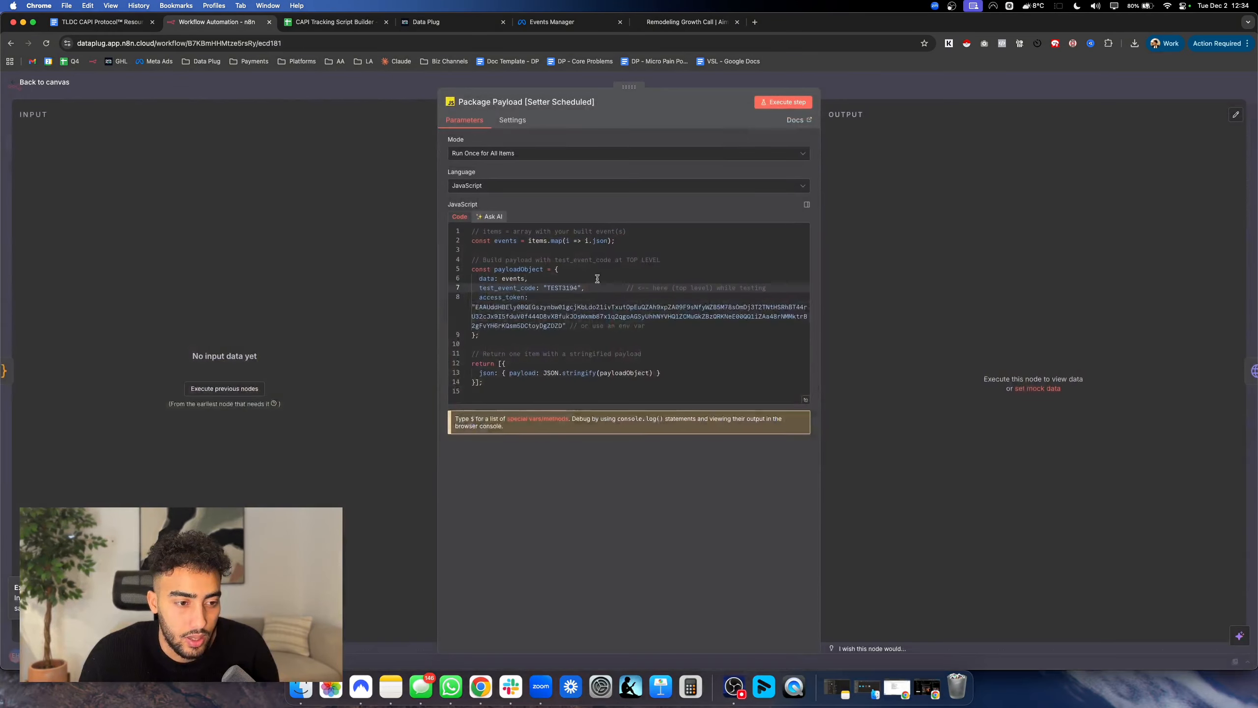
{"action": "double_click", "coordinate": [561, 289]}
{"action": "key", "text": "Escape"}
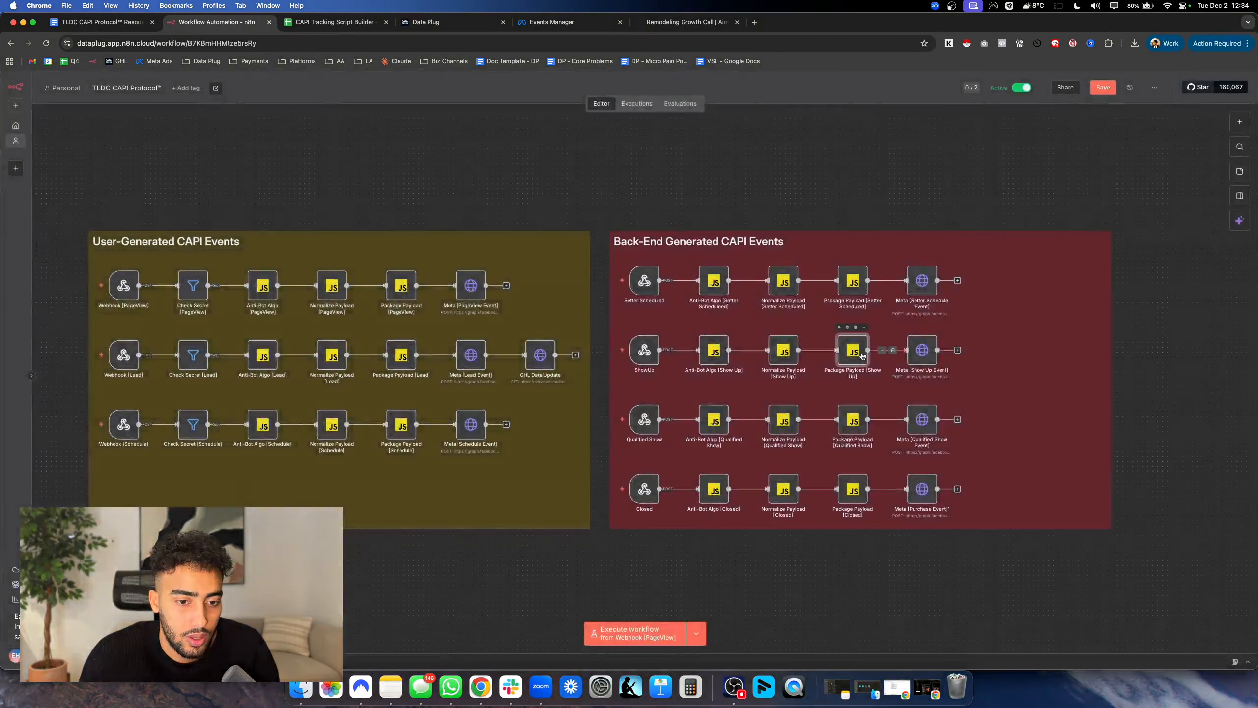
{"action": "double_click", "coordinate": [573, 309]}
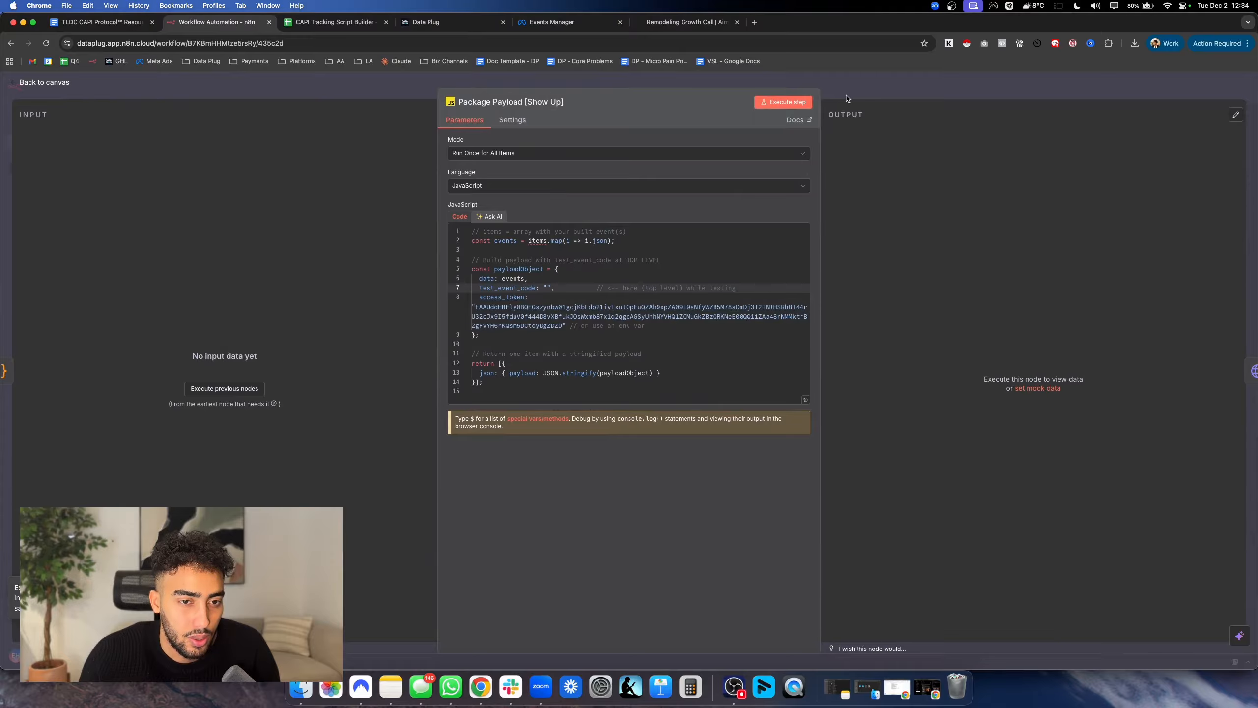
{"action": "key", "text": "Escape"}
{"action": "double_click", "coordinate": [852, 420]}
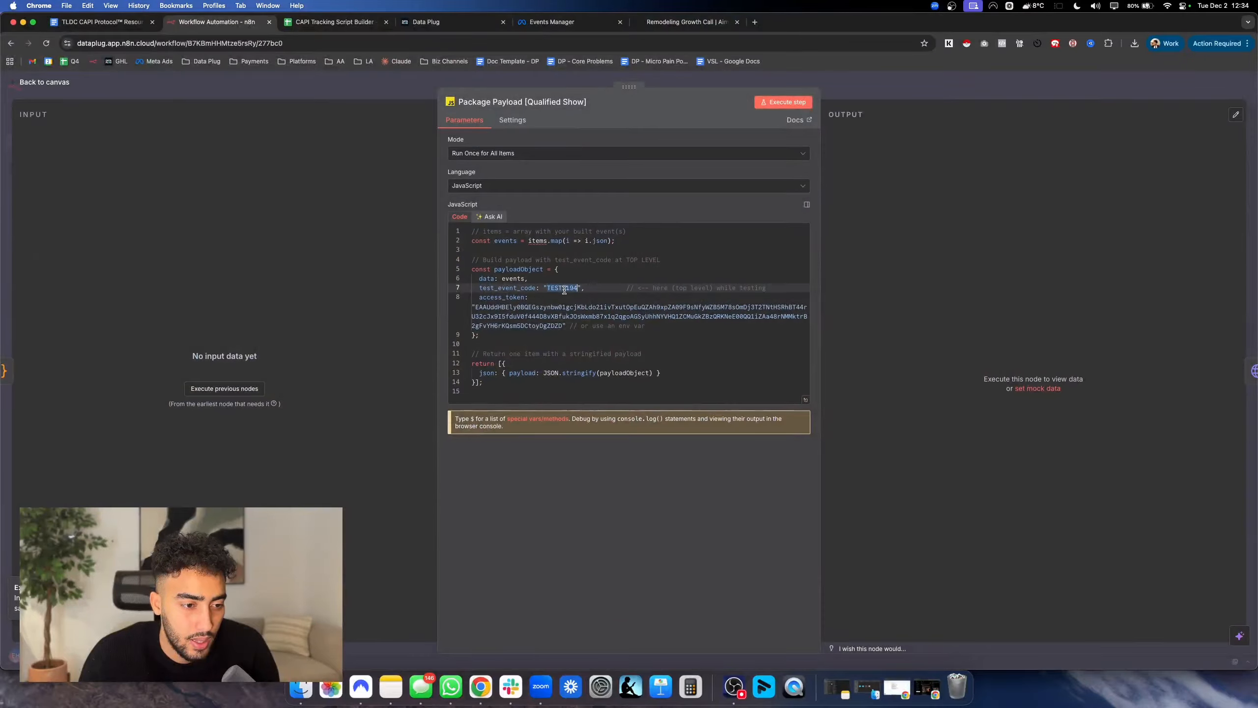
{"action": "key", "text": "Escape"}
{"action": "double_click", "coordinate": [538, 260]}
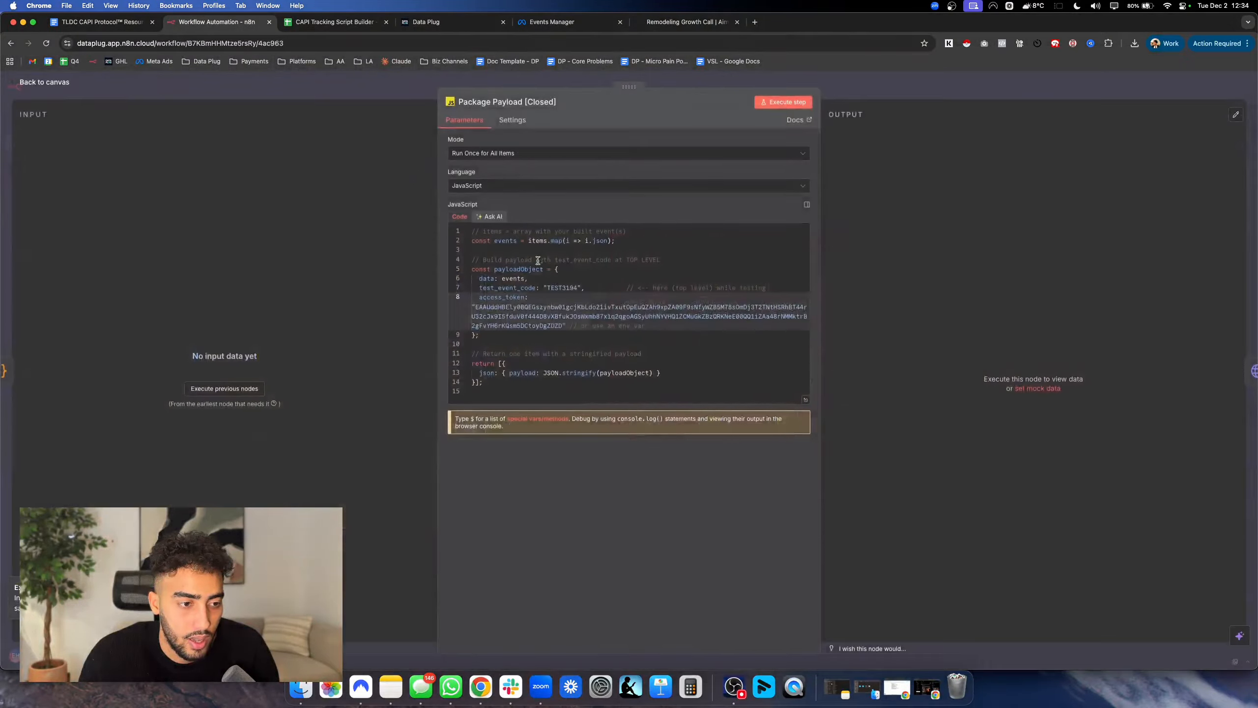
{"action": "double_click", "coordinate": [556, 287]}
{"action": "key", "text": "BackSpace"}
{"action": "key", "text": "Escape"}
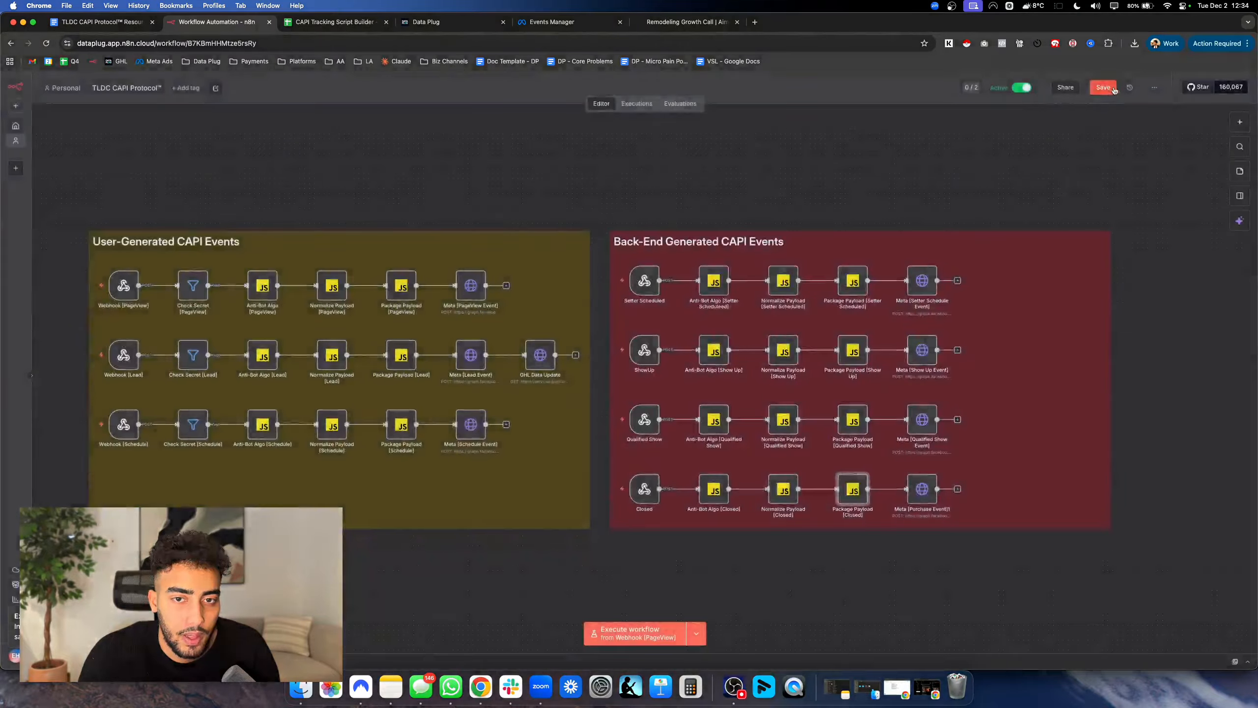
{"action": "left_click", "coordinate": [1104, 87]}
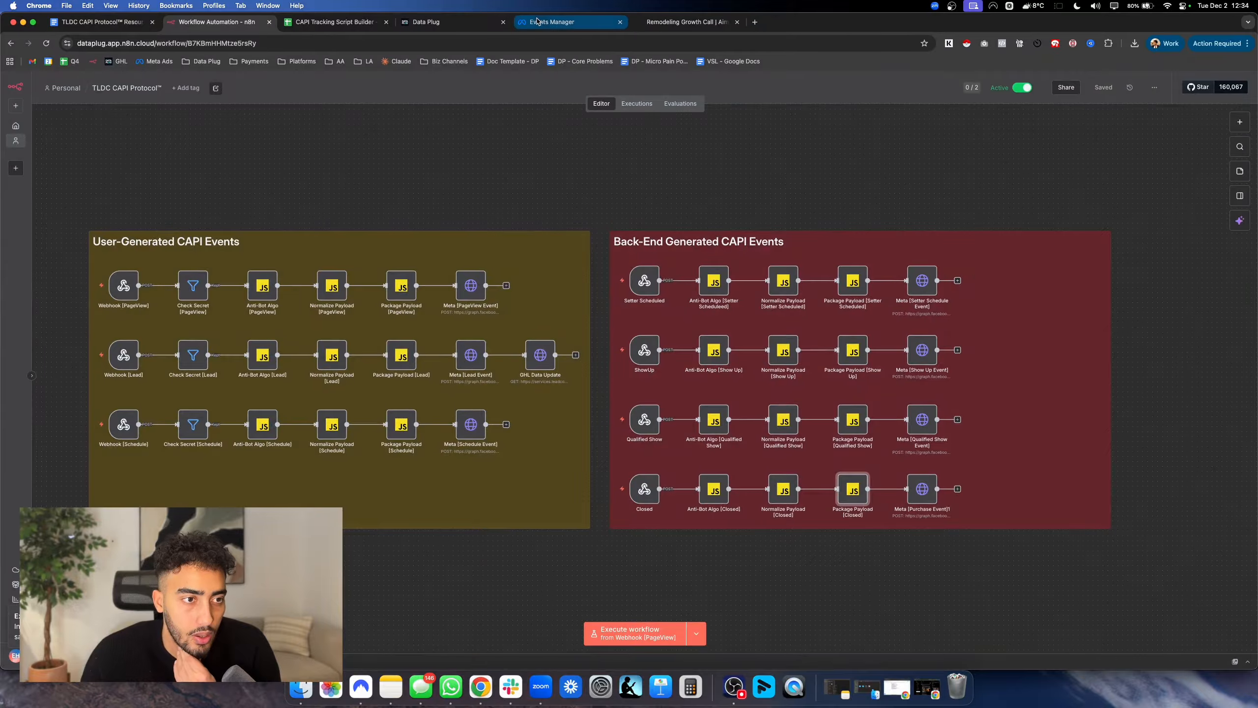
Open the Opt-In Form in Data Plug's Sites form builder.
{"action": "left_click", "coordinate": [454, 26]}
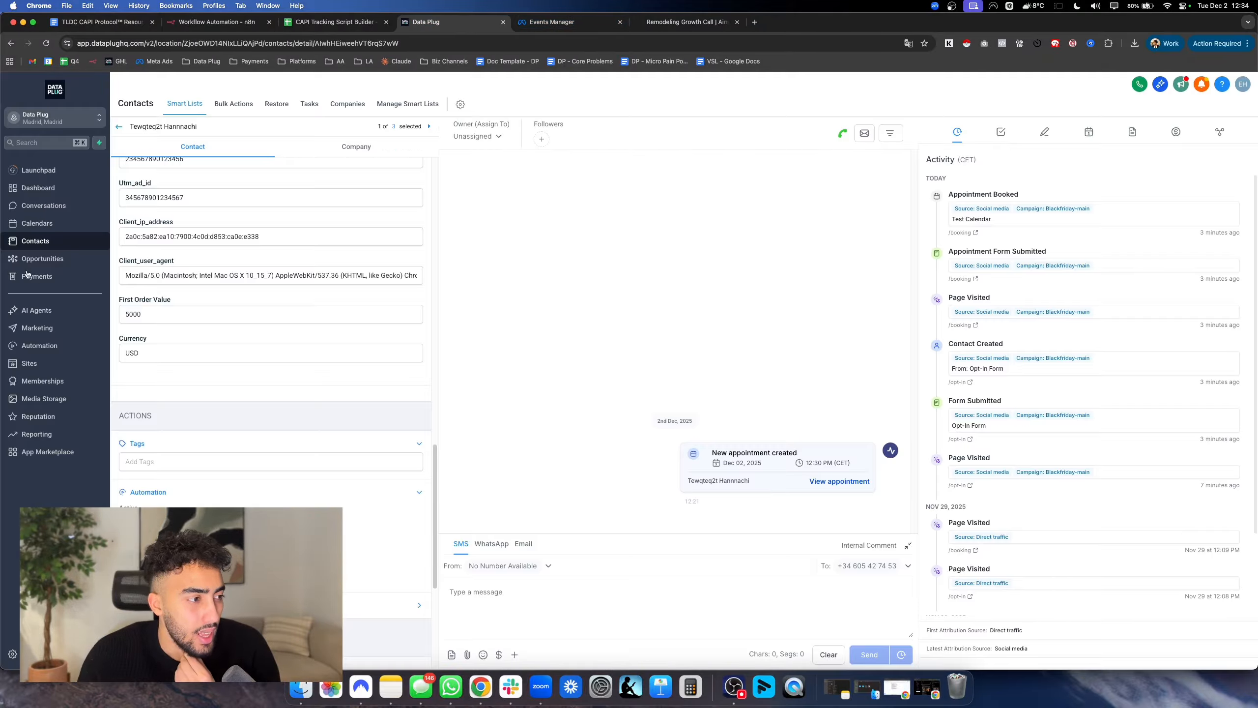
{"action": "left_click", "coordinate": [54, 363]}
{"action": "left_click", "coordinate": [490, 106]}
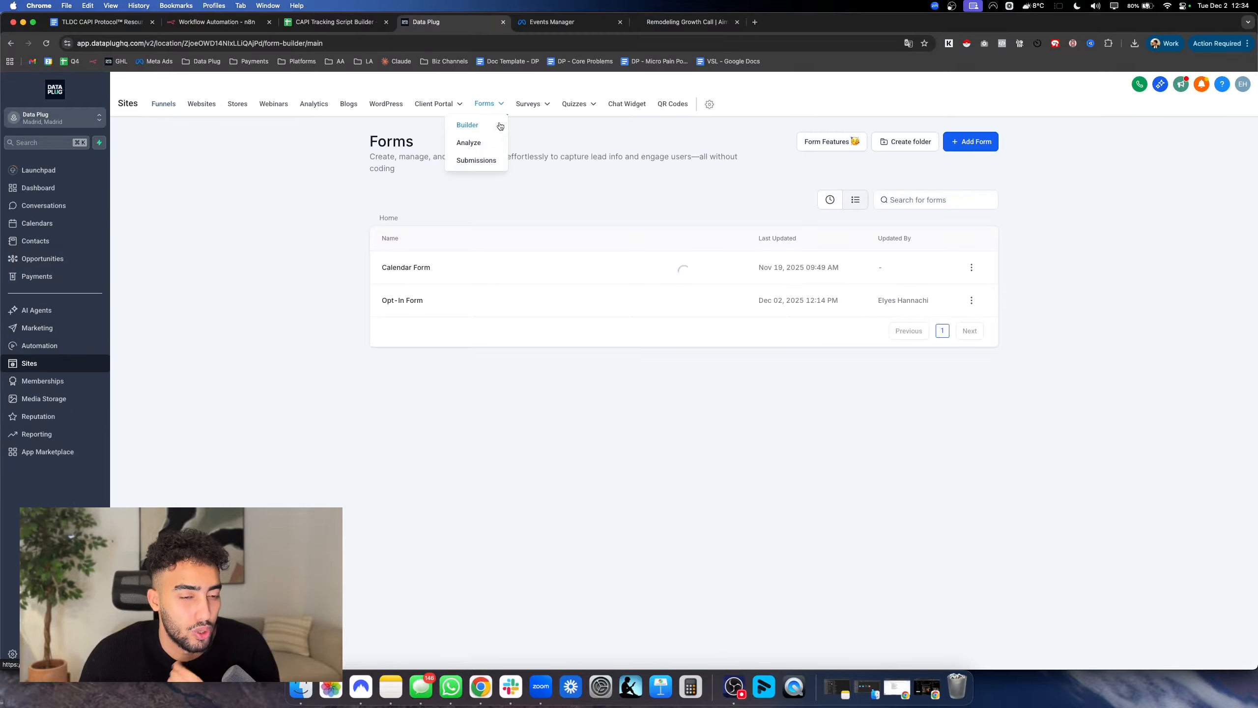
{"action": "left_click", "coordinate": [415, 303]}
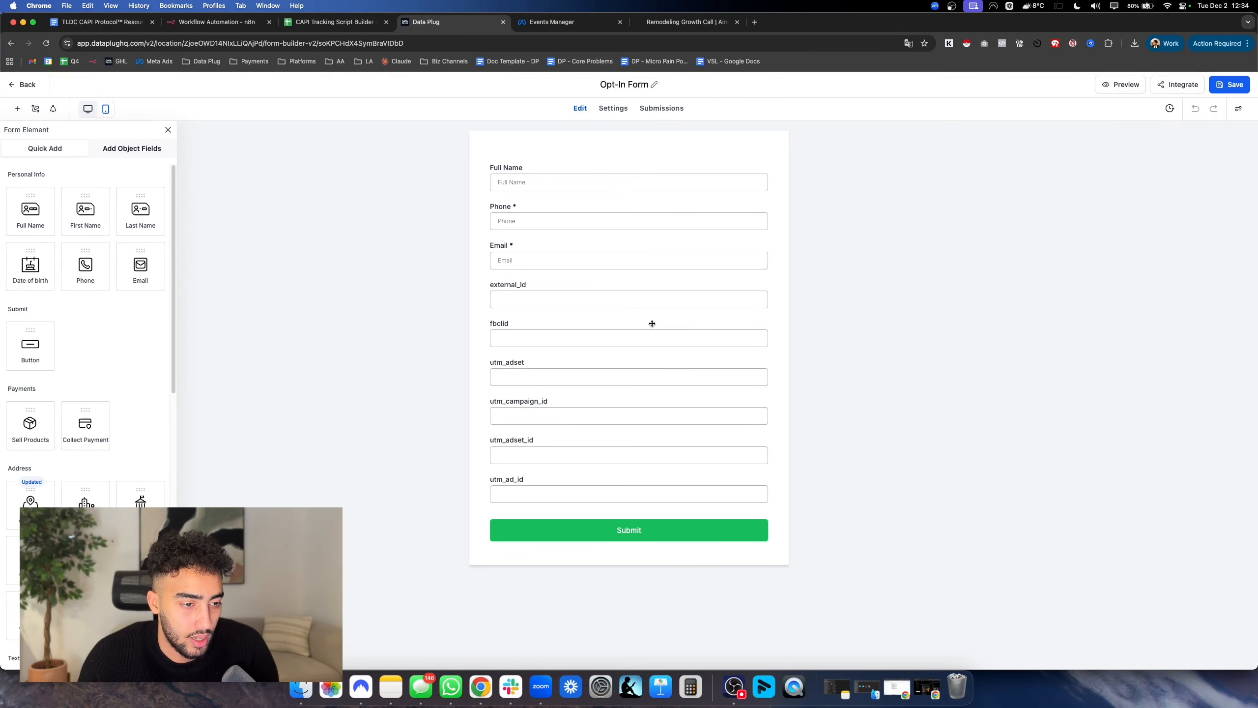
Hide external_id, fbclid, utm_adset, utm_campaign_id, utm_adset_id and utm_ad_id, then save the form.
{"action": "left_click", "coordinate": [668, 289]}
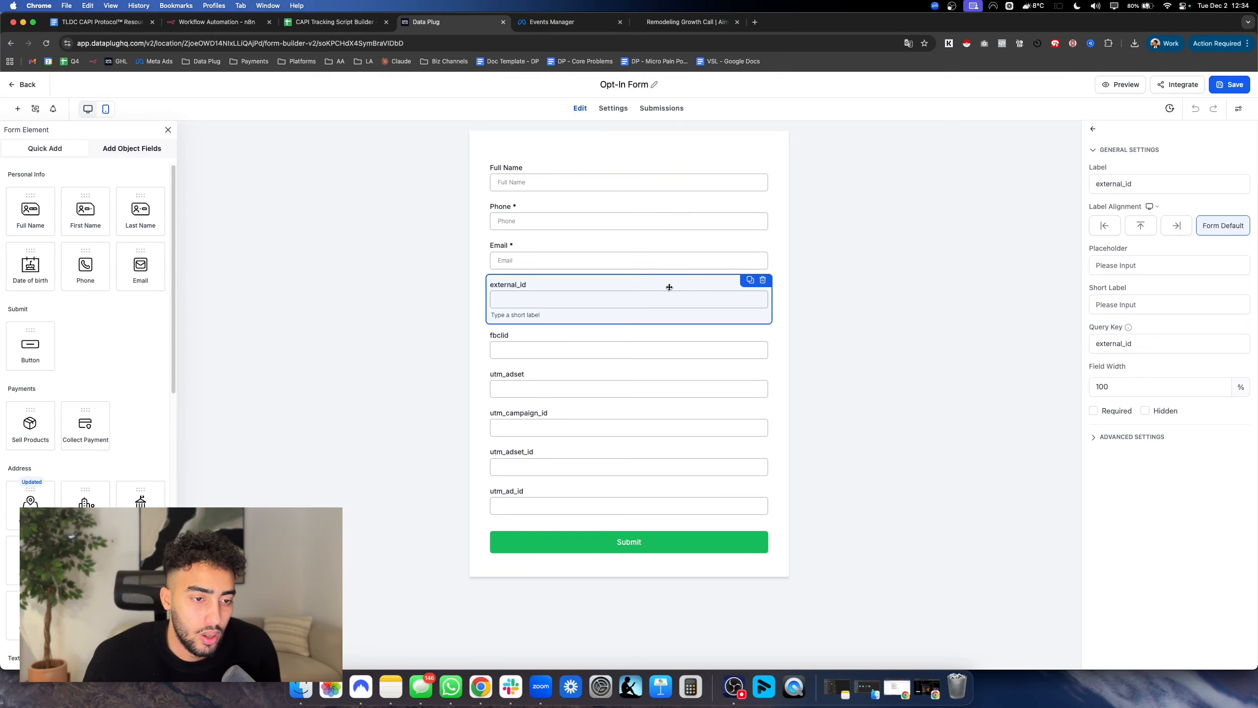
{"action": "left_click", "coordinate": [1159, 414]}
{"action": "left_click", "coordinate": [731, 364]}
{"action": "left_click", "coordinate": [1154, 412]}
{"action": "left_click", "coordinate": [696, 410]}
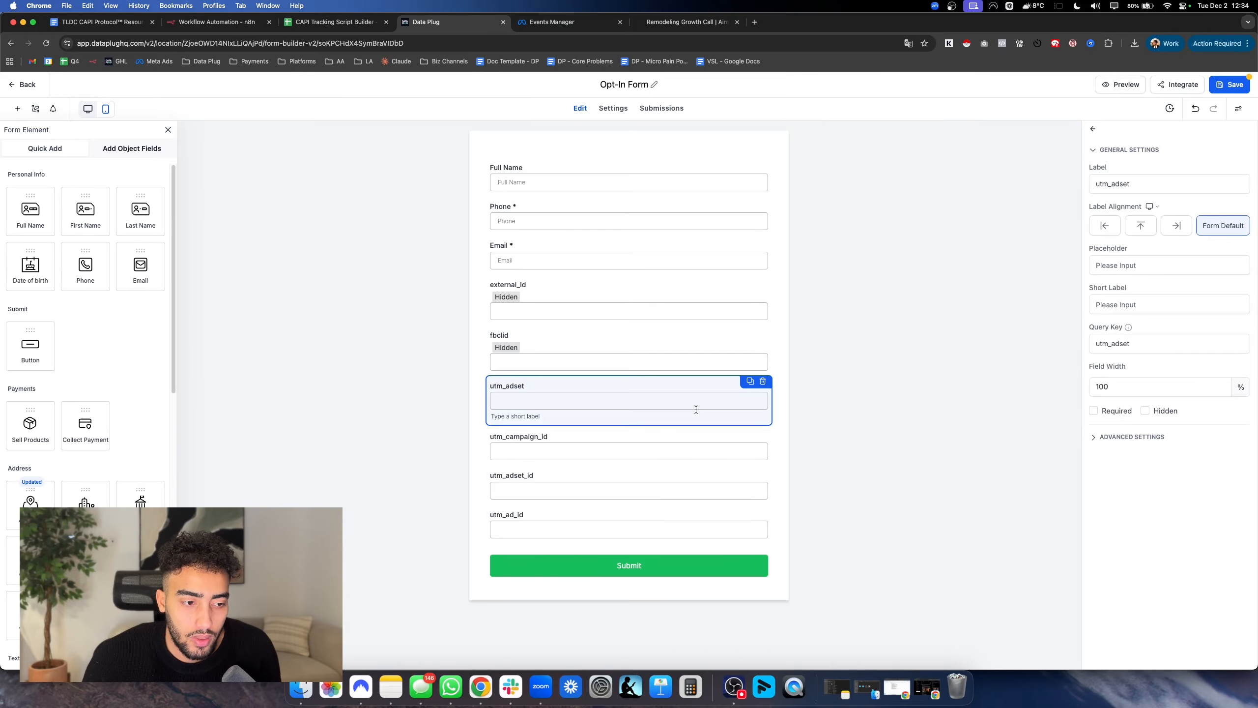
{"action": "left_click", "coordinate": [1154, 414]}
{"action": "left_click", "coordinate": [678, 449]}
{"action": "left_click", "coordinate": [1154, 411]}
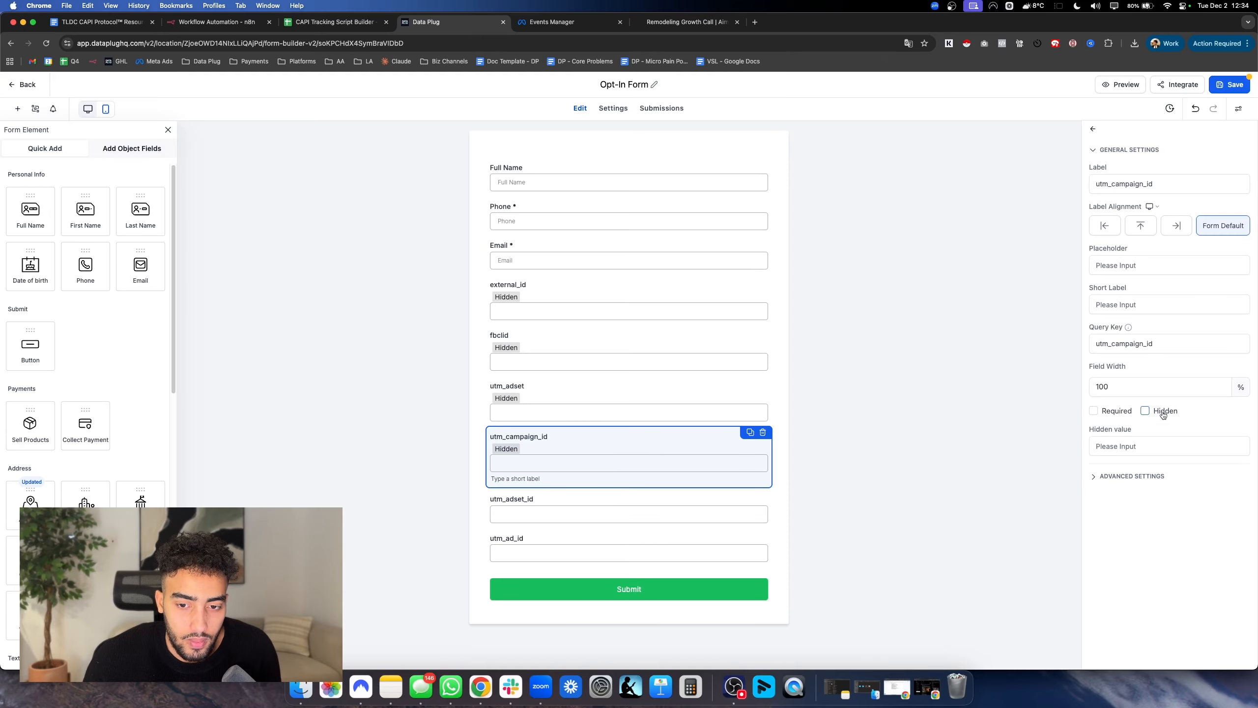
{"action": "left_click", "coordinate": [729, 497]}
{"action": "left_click", "coordinate": [1145, 411]}
{"action": "left_click", "coordinate": [722, 576]}
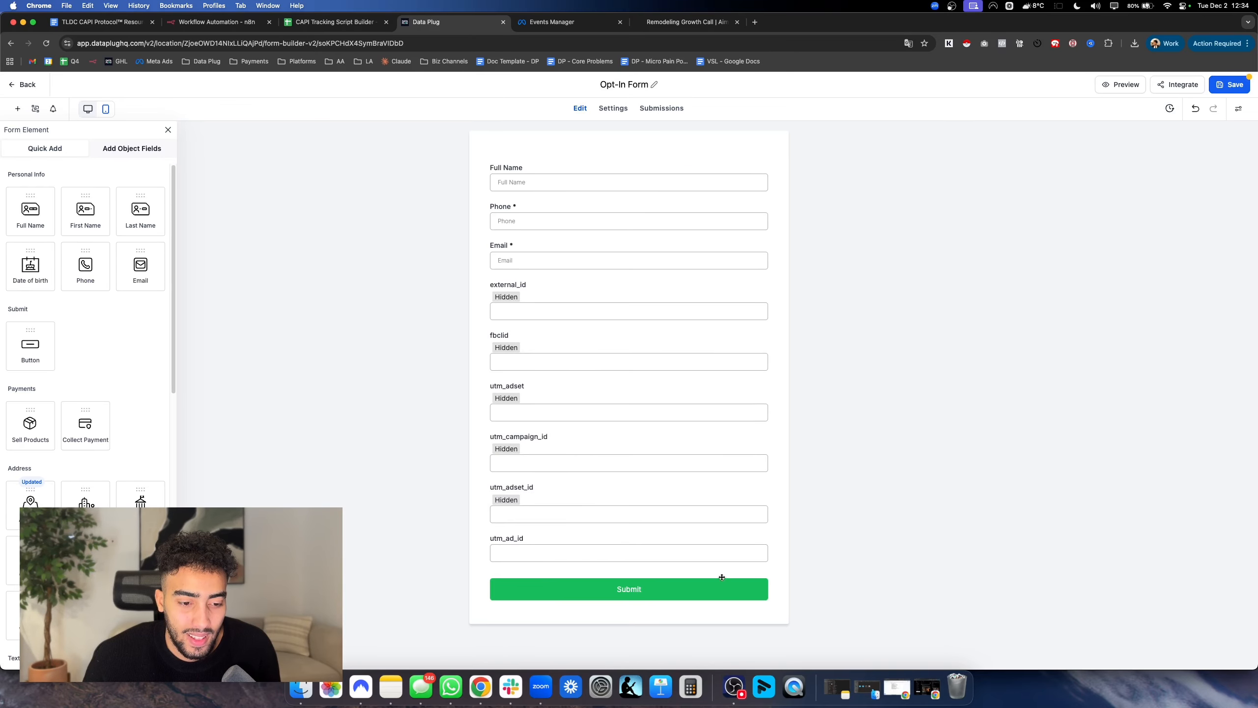
{"action": "left_click", "coordinate": [750, 543]}
{"action": "left_click", "coordinate": [1145, 411]}
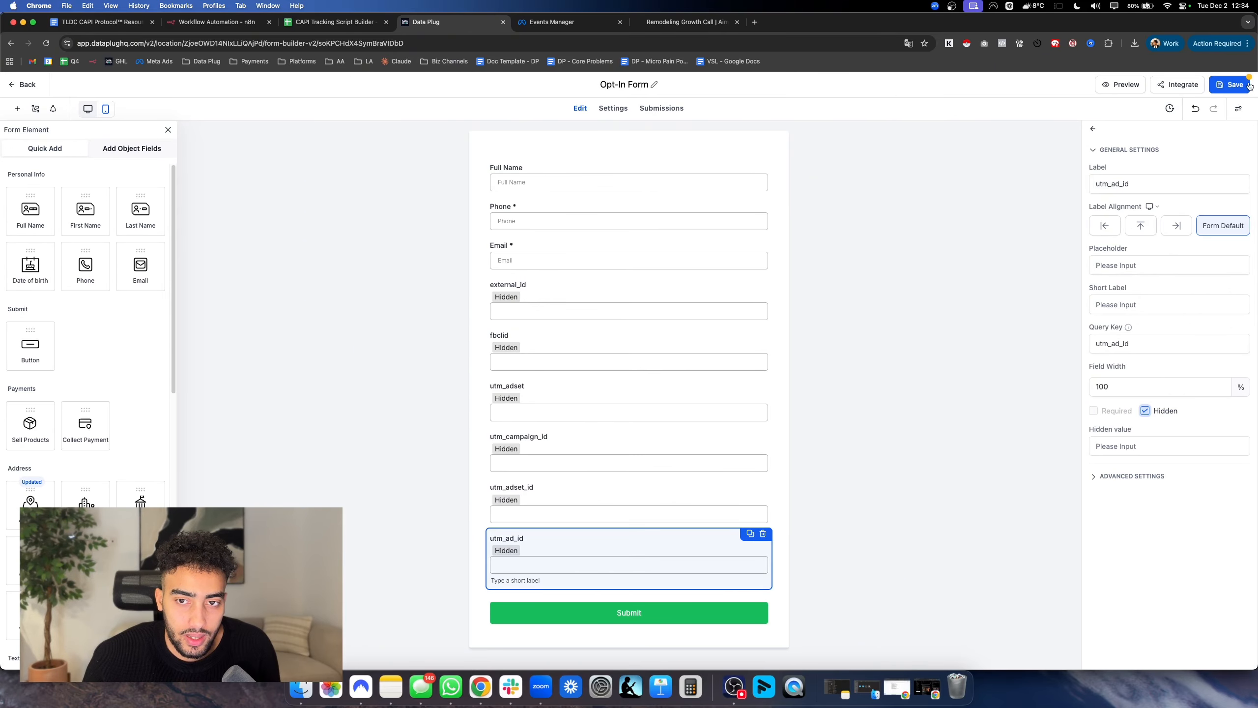
{"action": "key", "text": "super+s"}
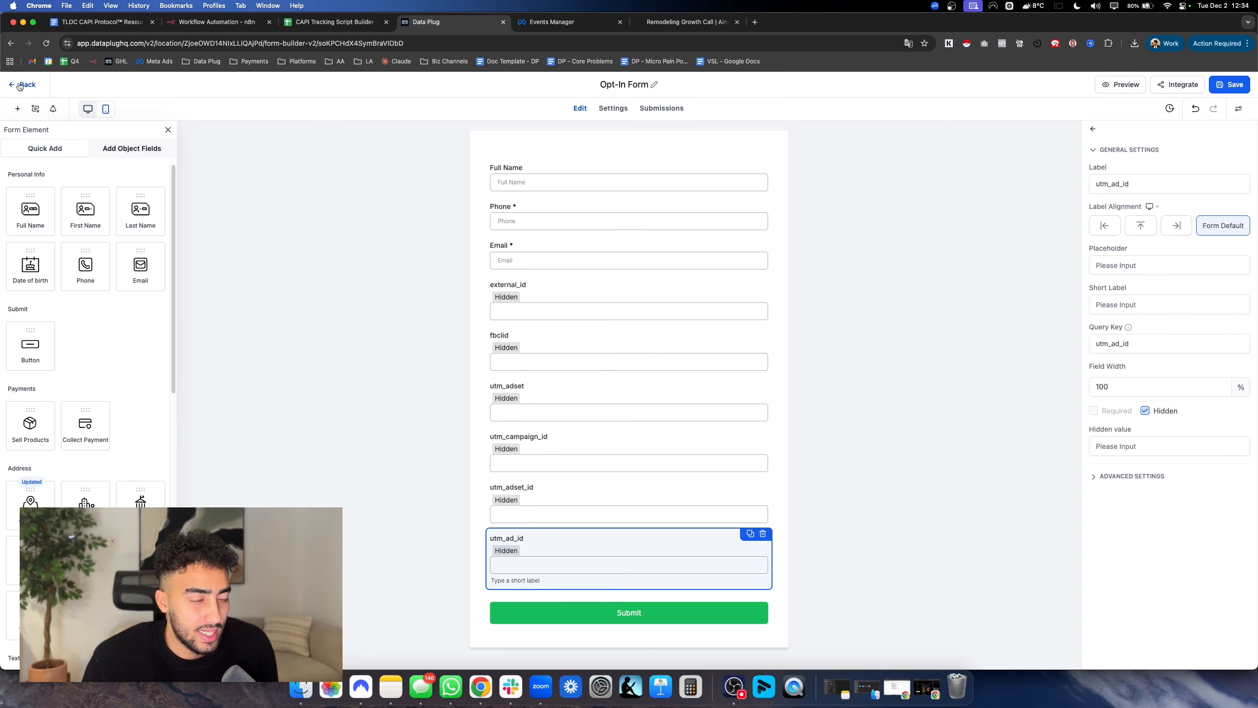
{"action": "left_click", "coordinate": [20, 85]}
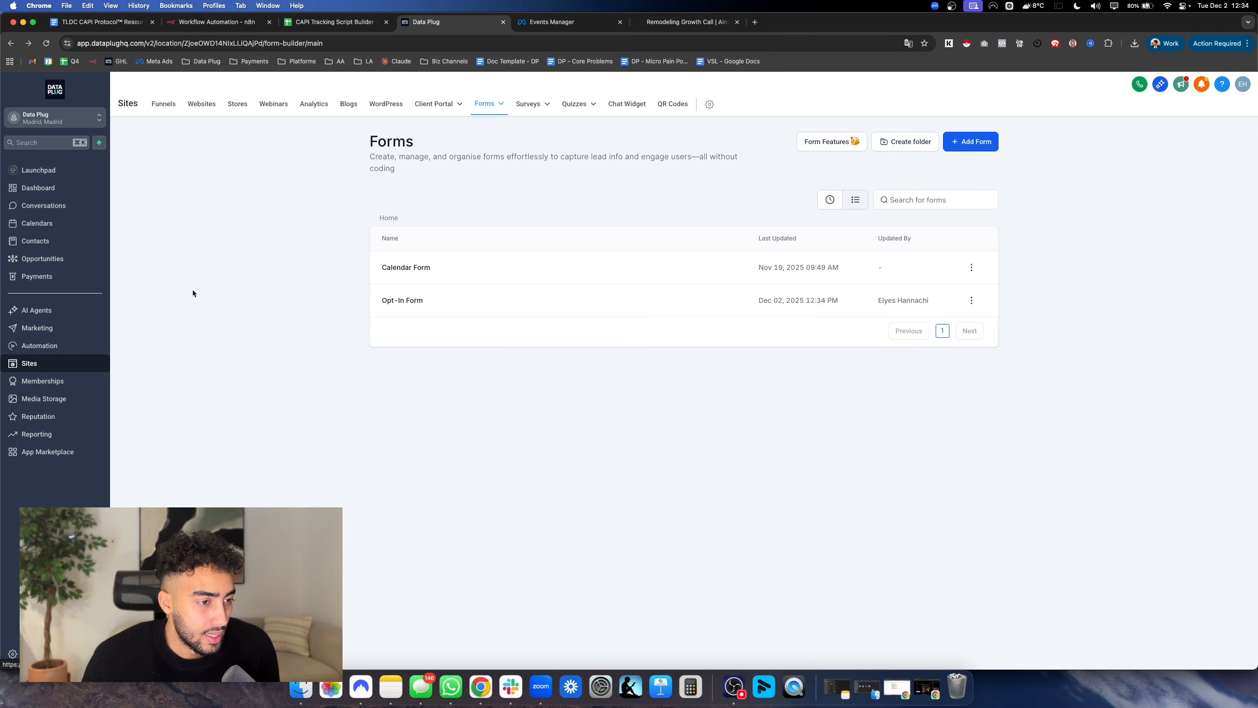
Go from Funnels to the Automation Workflow List showing the five published workflows.
{"action": "left_click", "coordinate": [165, 105]}
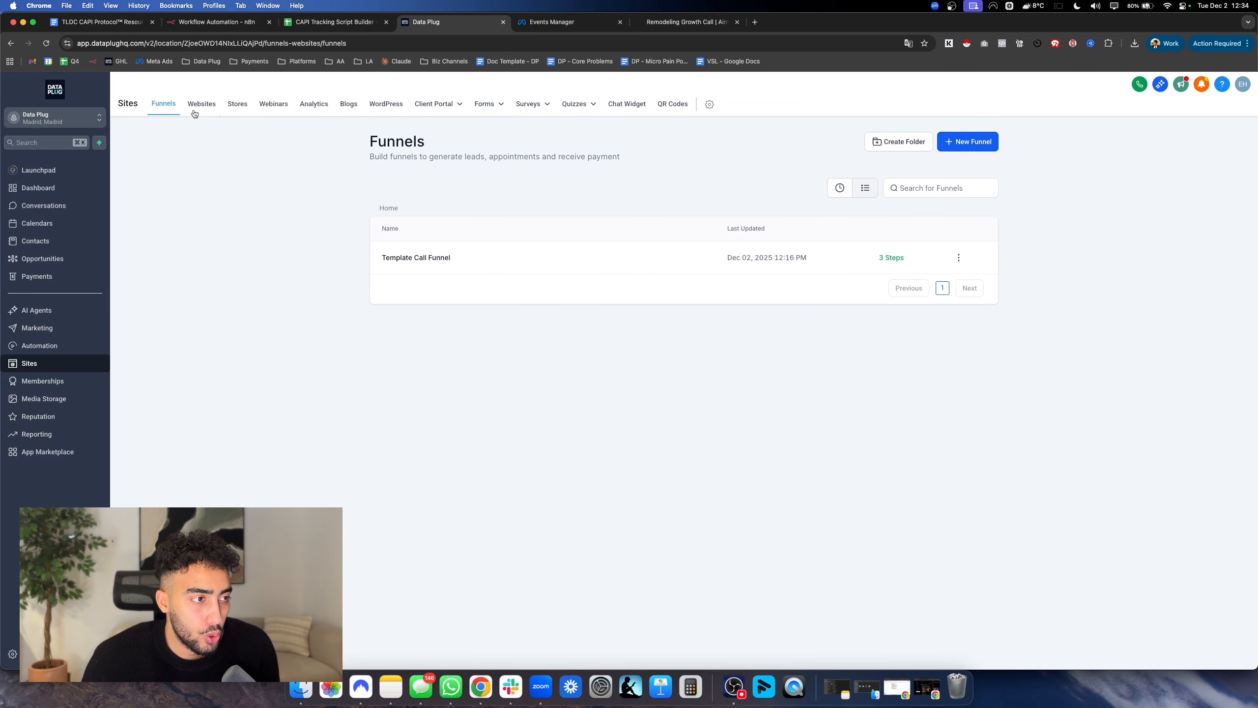
{"action": "left_click", "coordinate": [57, 346]}
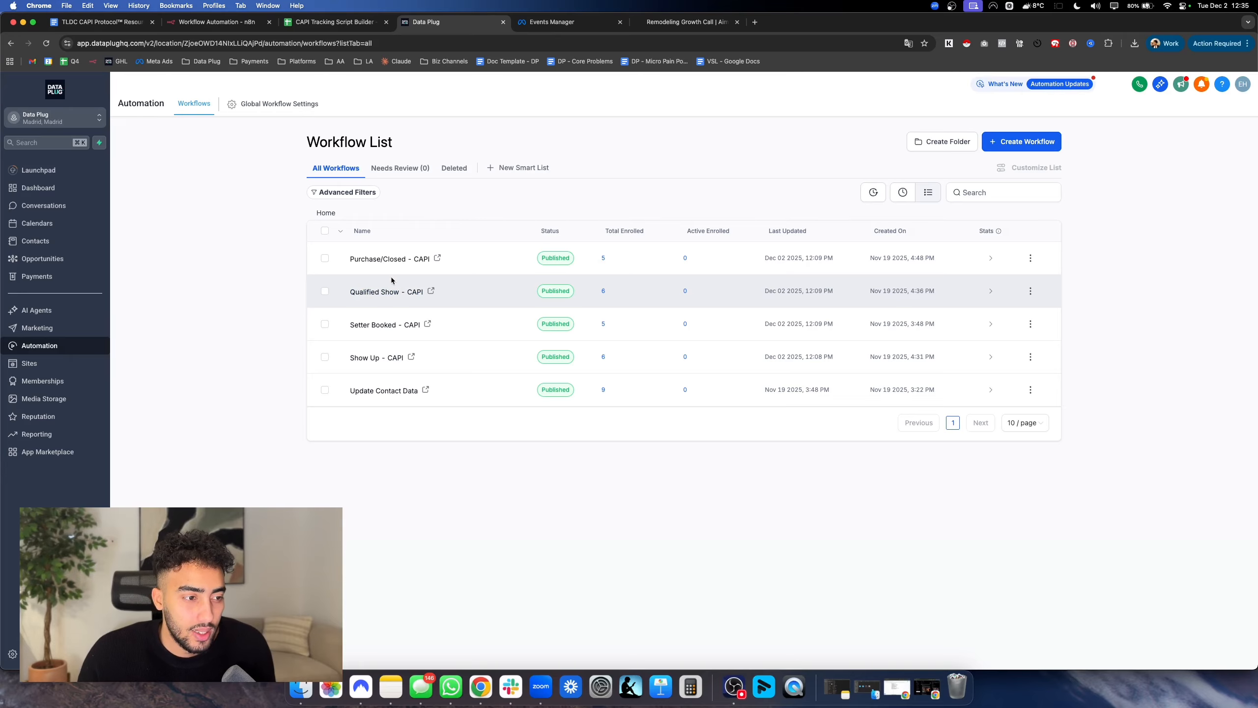
Compare the UTM-tagged link formula in H17 with the raw opt-in page URL in H9.
{"action": "left_click", "coordinate": [327, 24]}
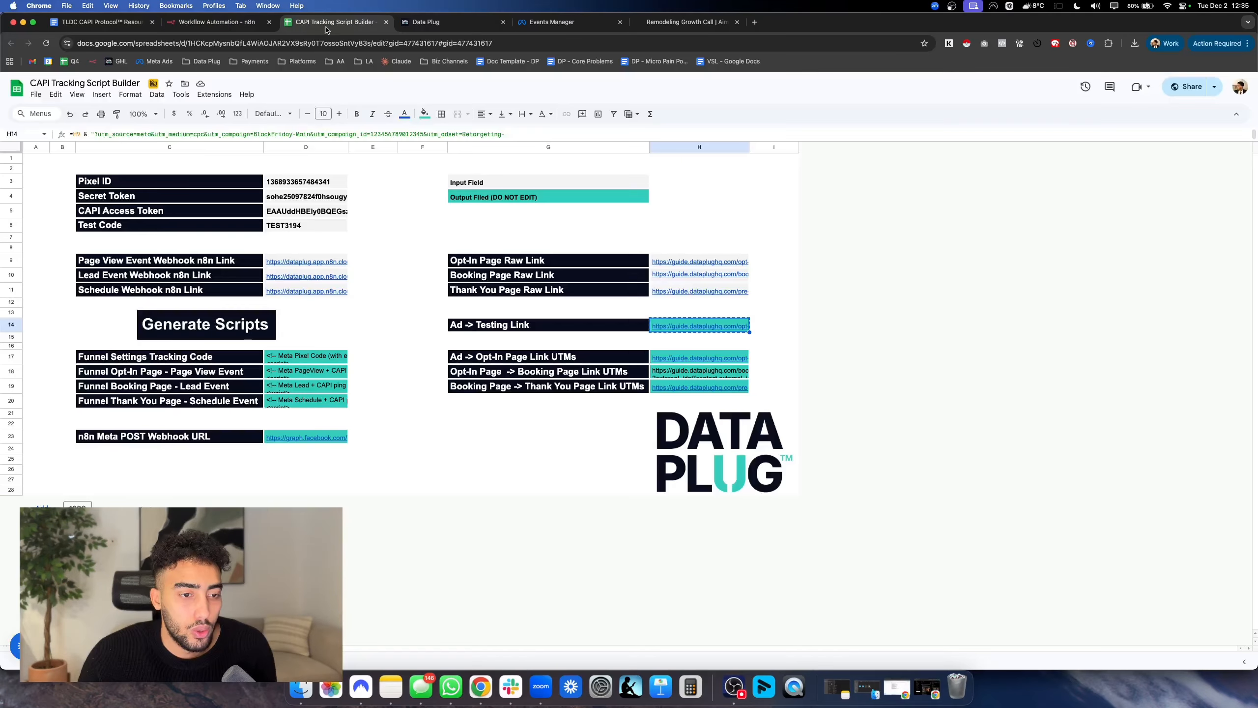
{"action": "left_click", "coordinate": [923, 351]}
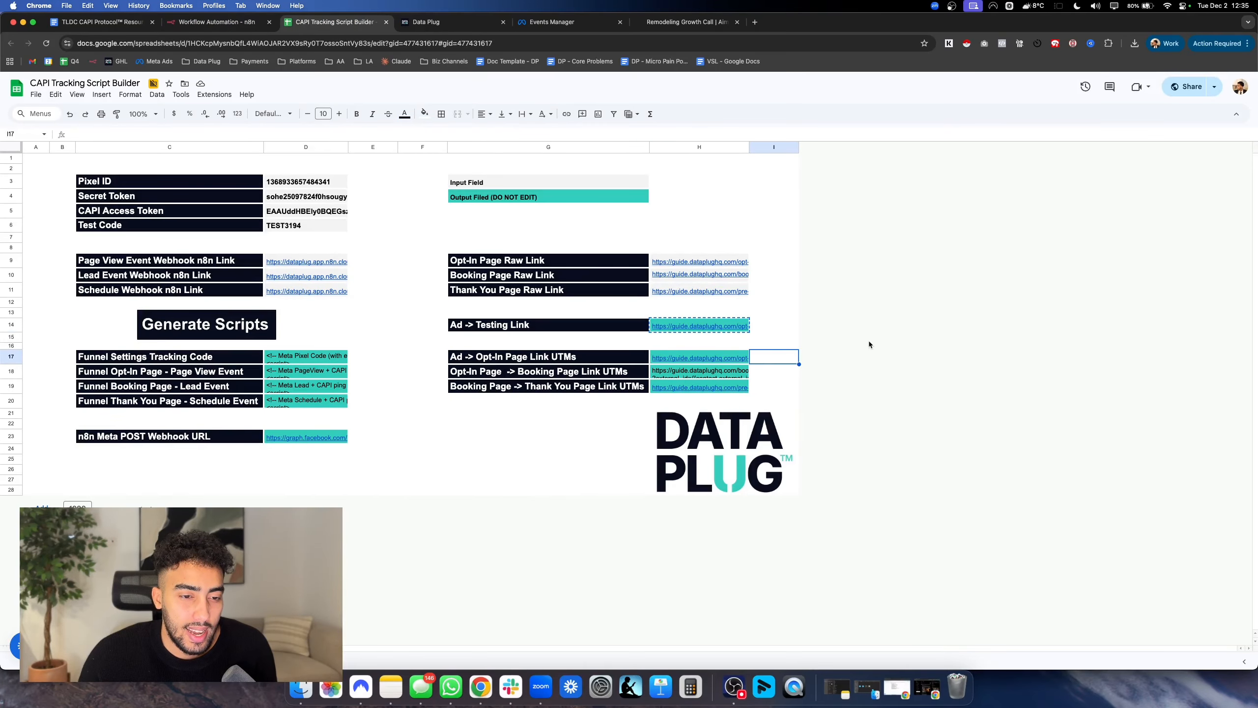
{"action": "left_click", "coordinate": [458, 362]}
{"action": "left_click", "coordinate": [714, 358]}
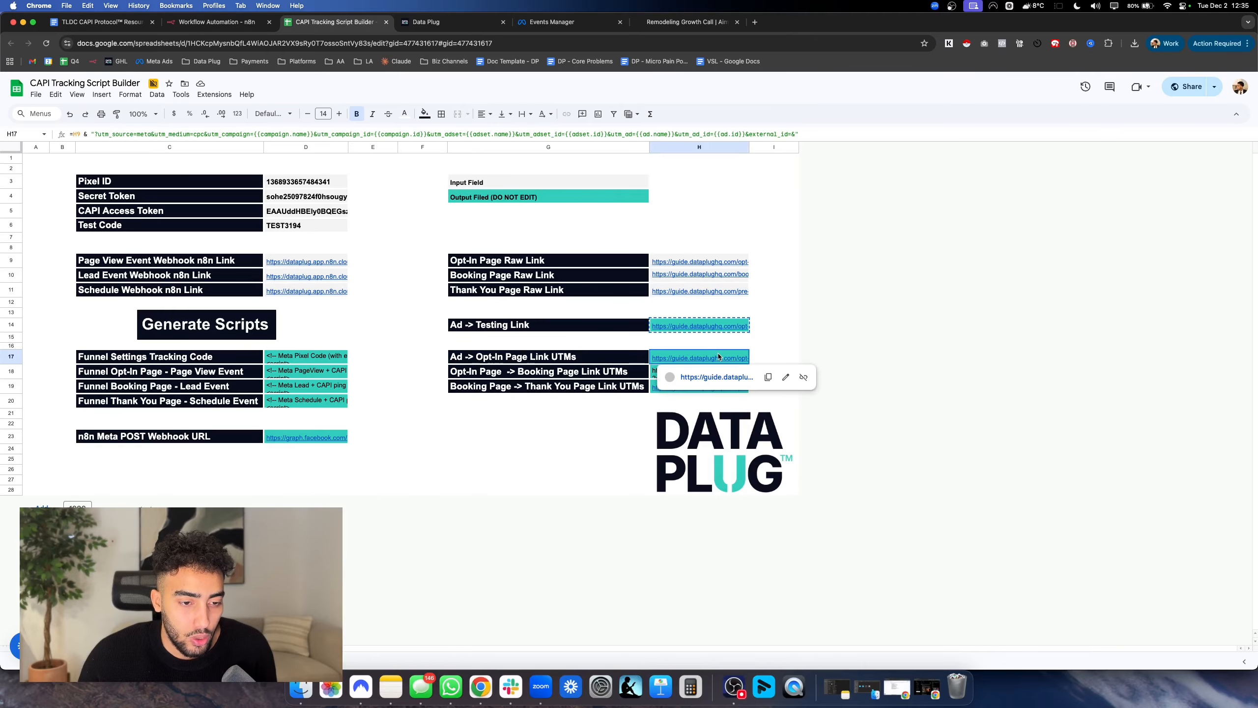
{"action": "left_click", "coordinate": [689, 263]}
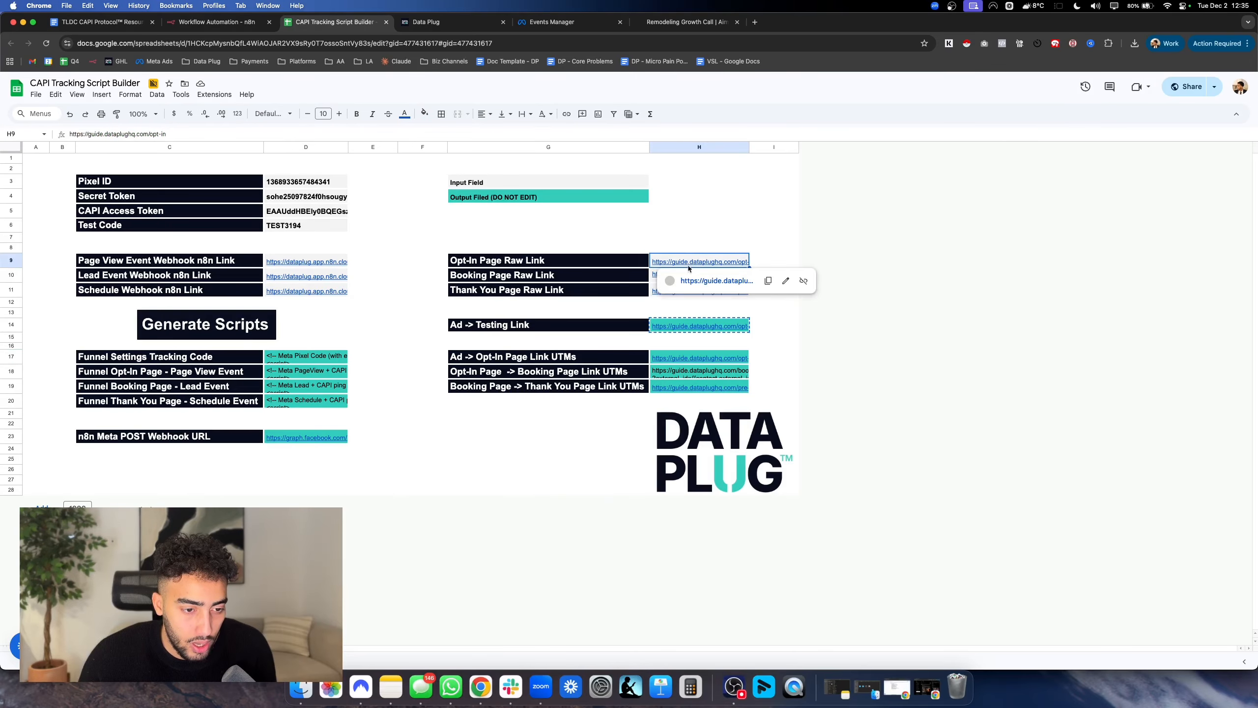
{"action": "left_click", "coordinate": [670, 358]}
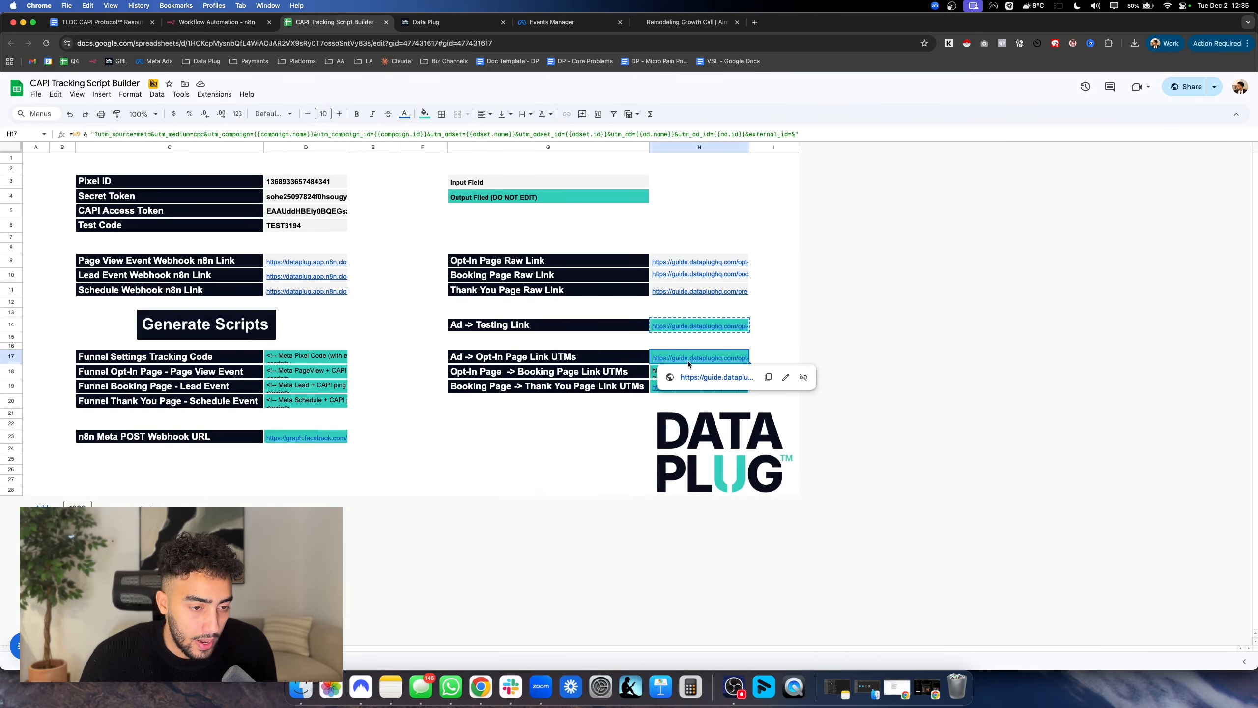